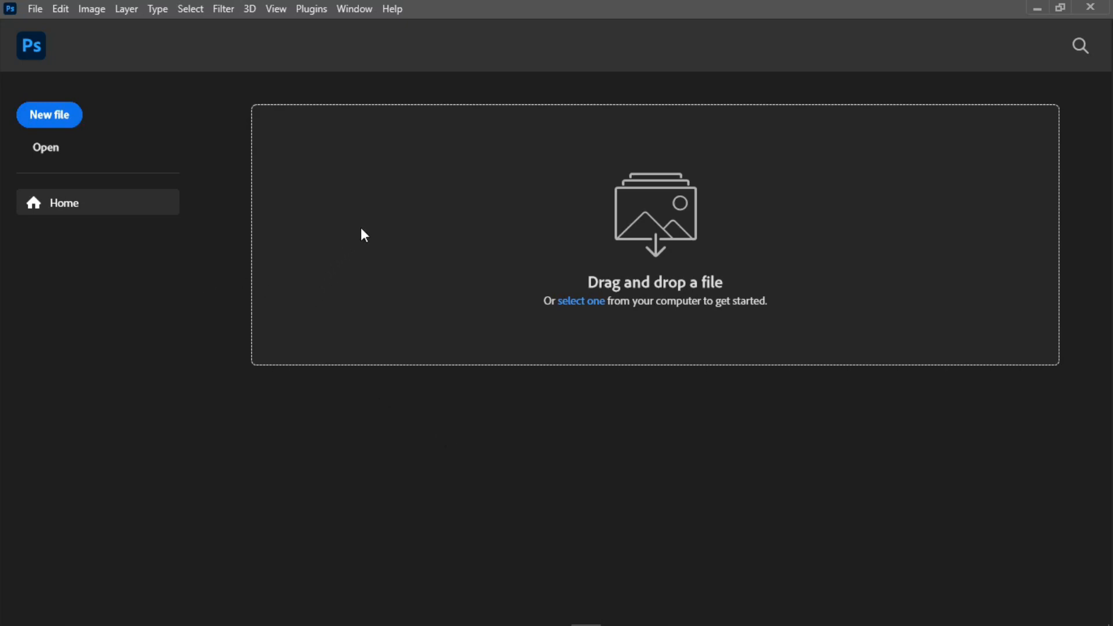
# Step: Reset the Essentials workspace to its default layout
pyautogui.click(365, 10)
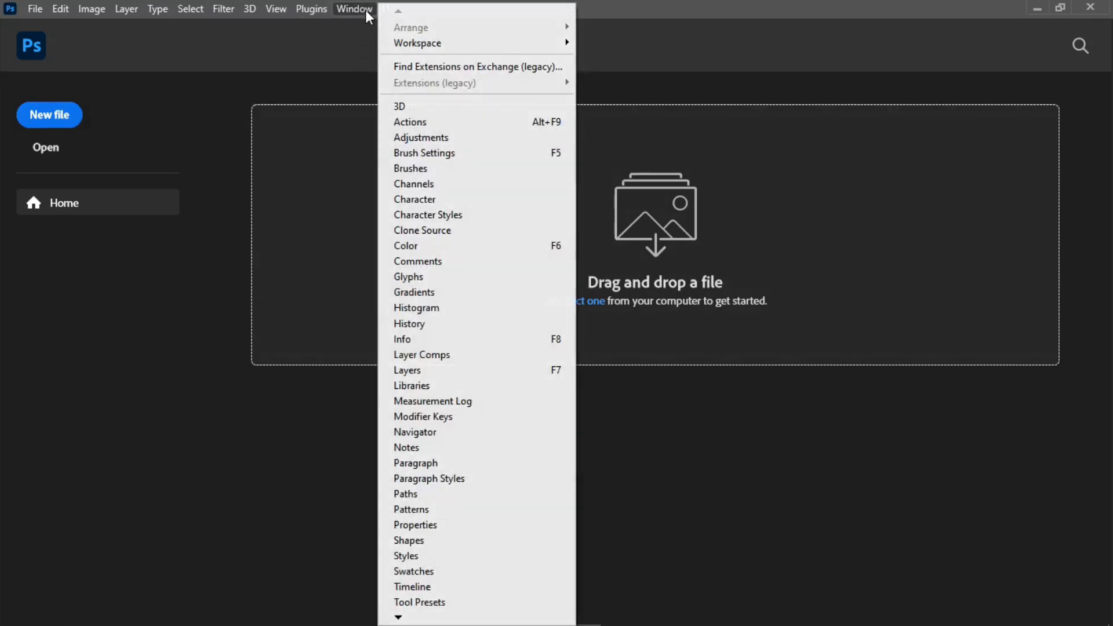
pyautogui.moveTo(441, 42)
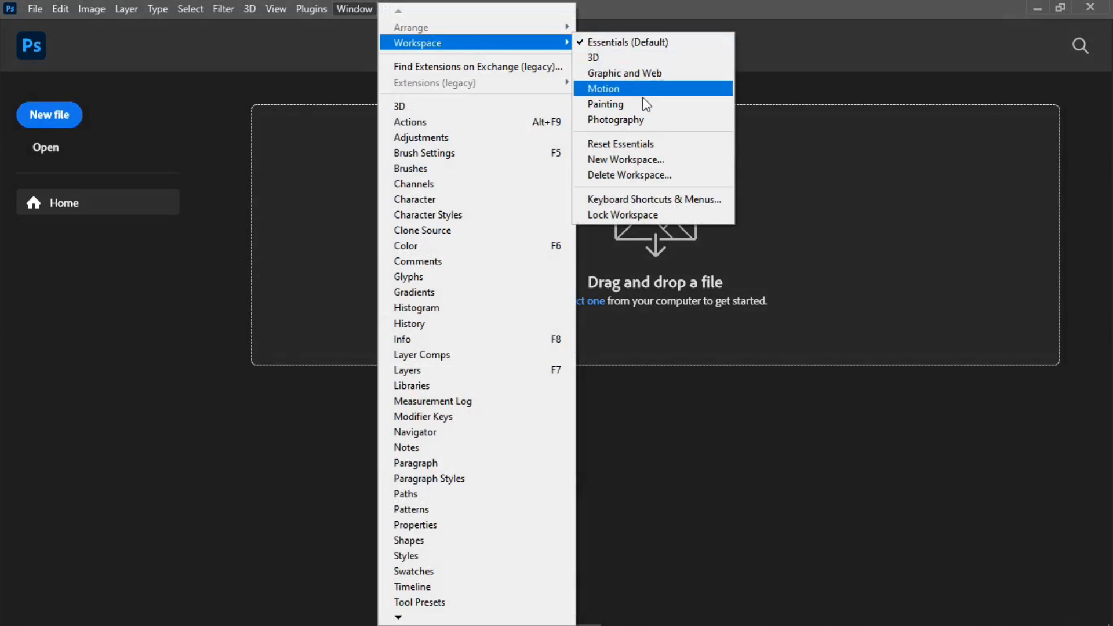
pyautogui.click(653, 145)
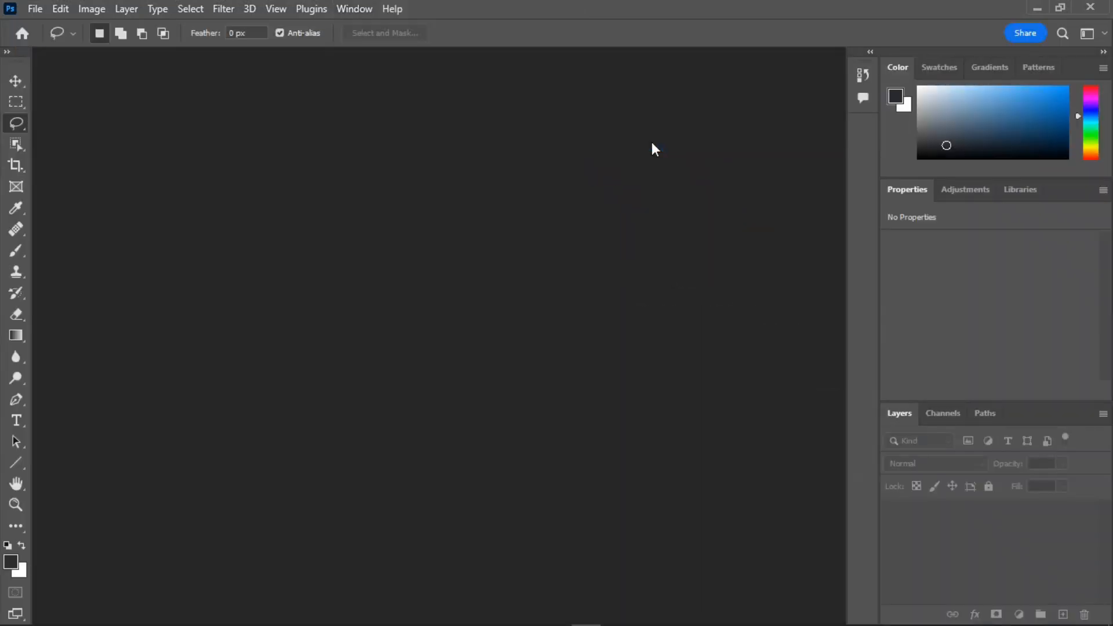
# Step: Look through the Move, marquee, lasso, object selection, crop and shape tools, ending on the Rectangle tool
pyautogui.press('v')
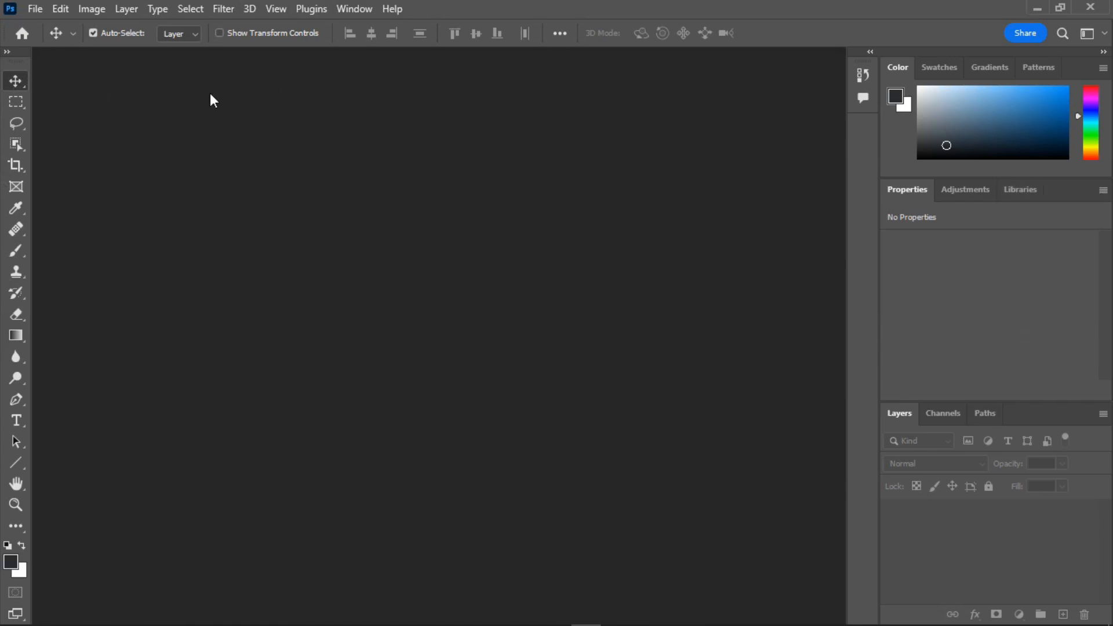
pyautogui.click(15, 108)
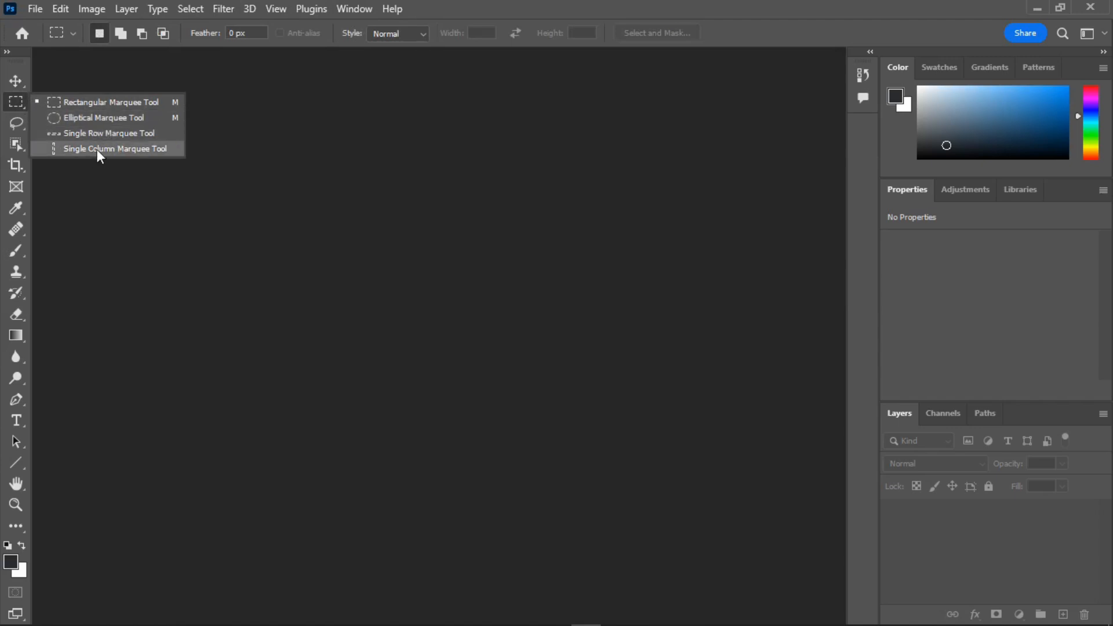
pyautogui.click(18, 125)
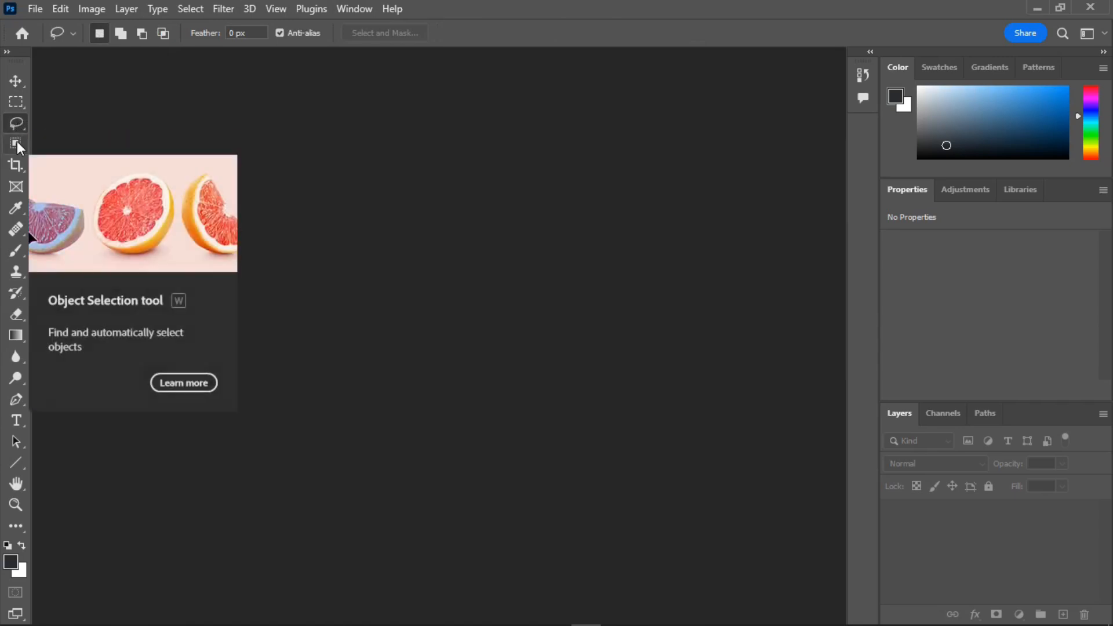
pyautogui.click(16, 144)
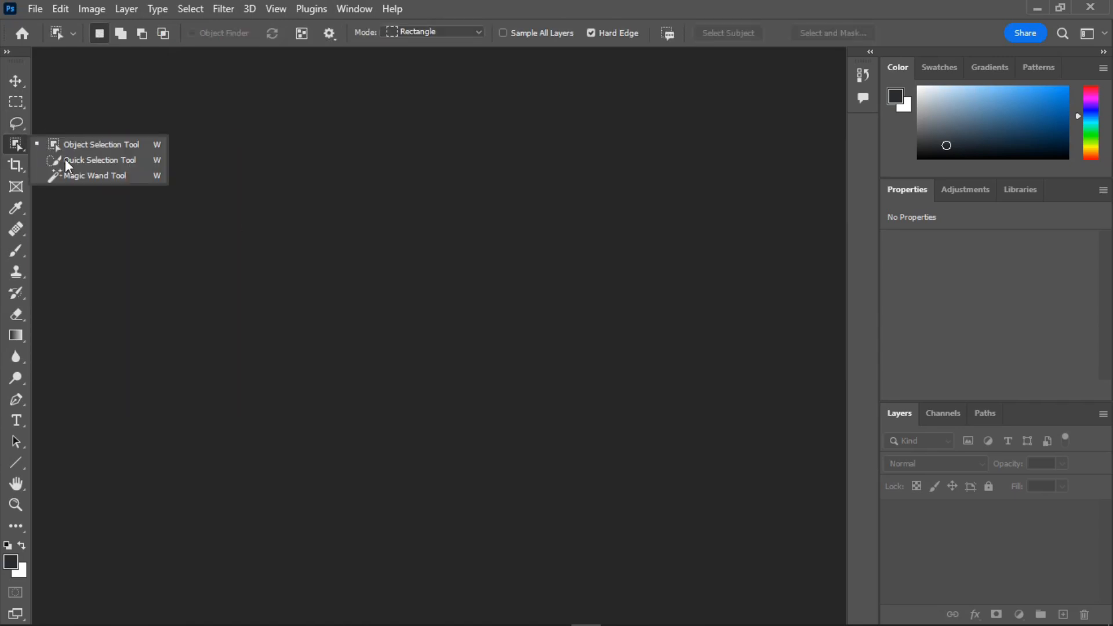
pyautogui.click(17, 165)
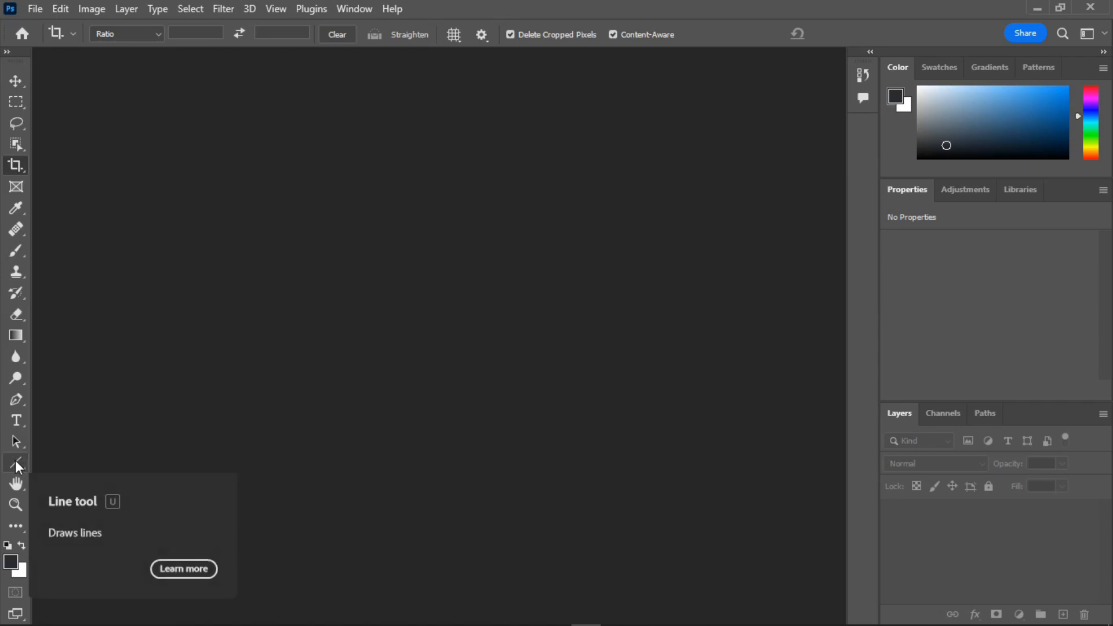
pyautogui.moveTo(15, 463); pyautogui.dragTo(50, 462)
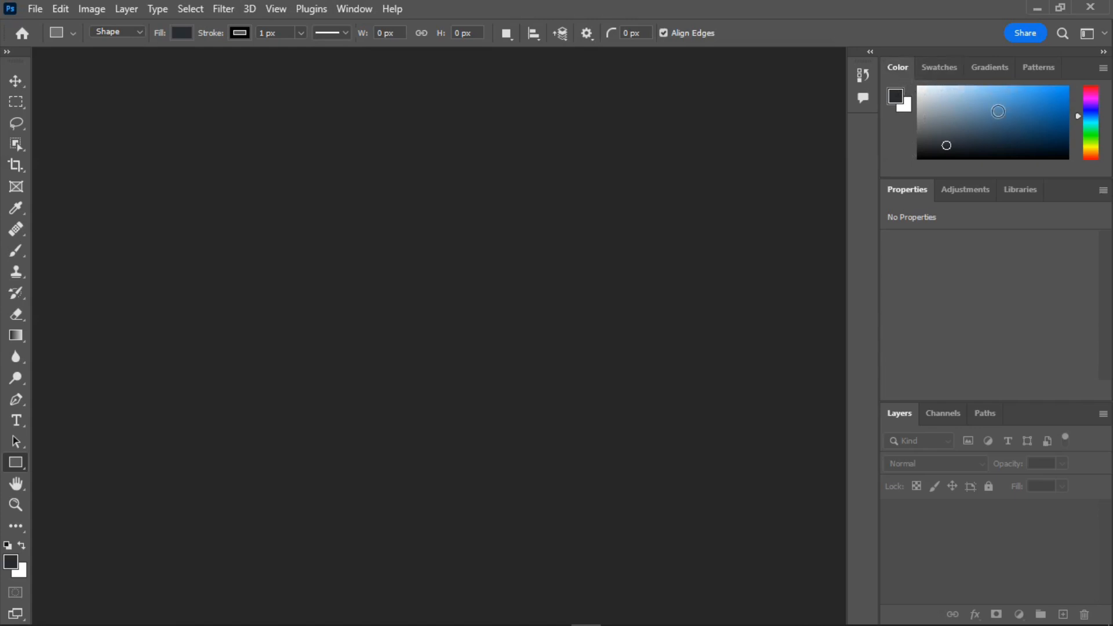
# Step: Look through the swatches, gradients, patterns, adjustments, libraries, layers, channels and paths
pyautogui.click(940, 70)
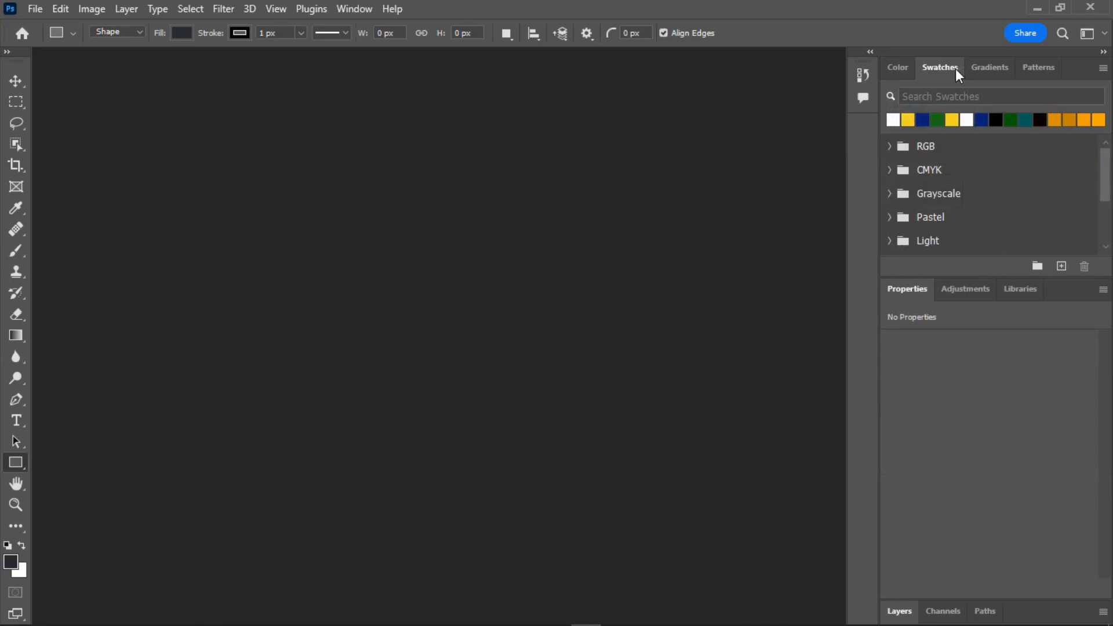
pyautogui.click(985, 72)
pyautogui.click(1034, 68)
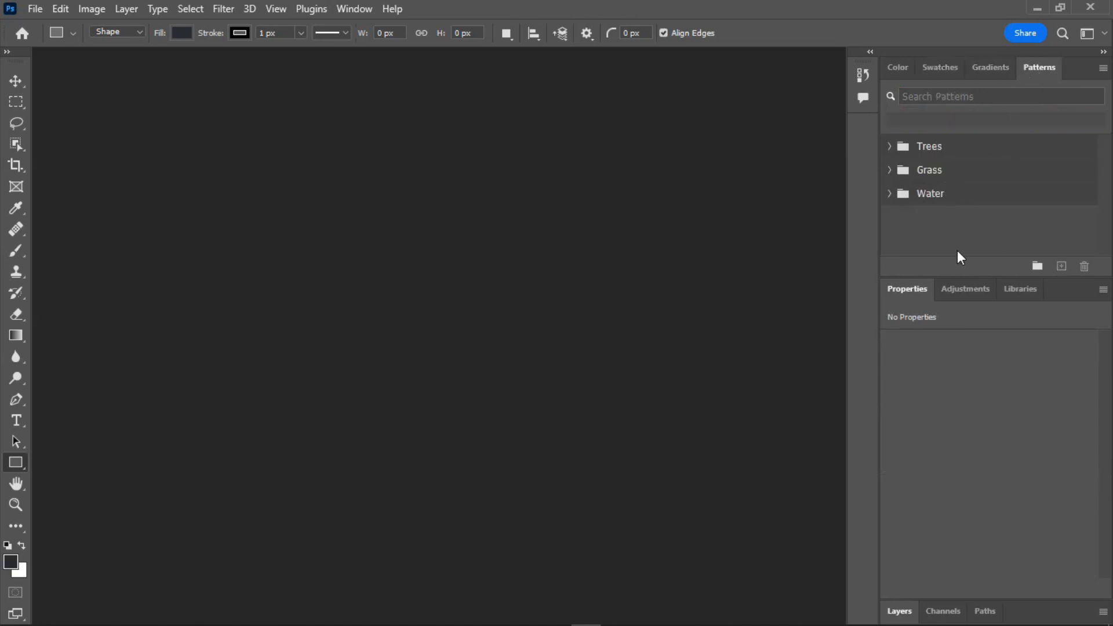
pyautogui.click(970, 297)
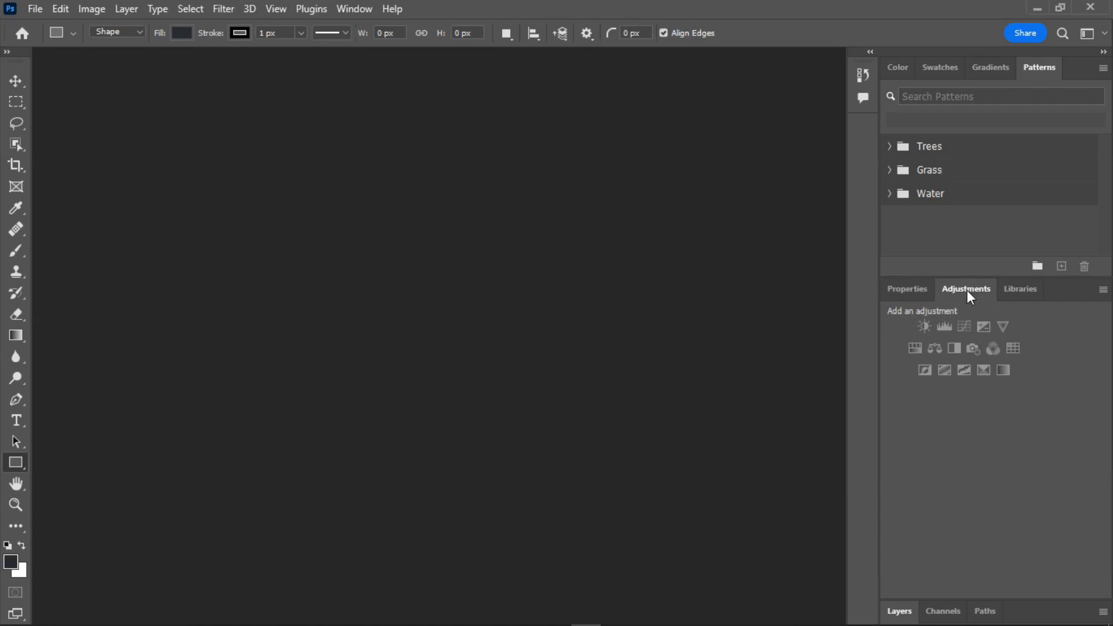
pyautogui.click(1022, 293)
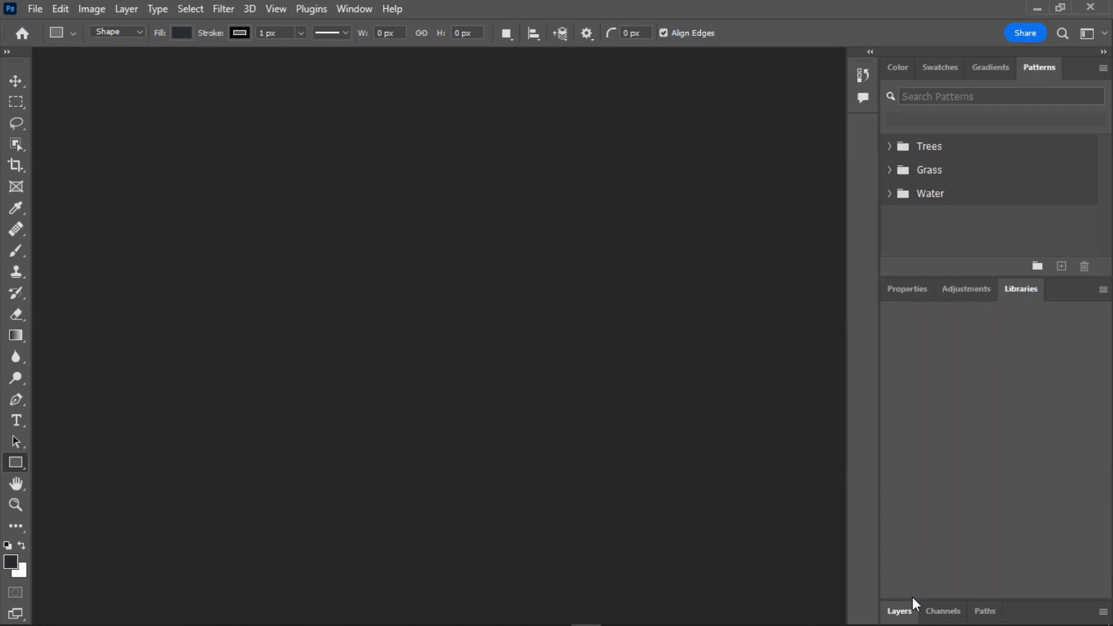
pyautogui.click(906, 609)
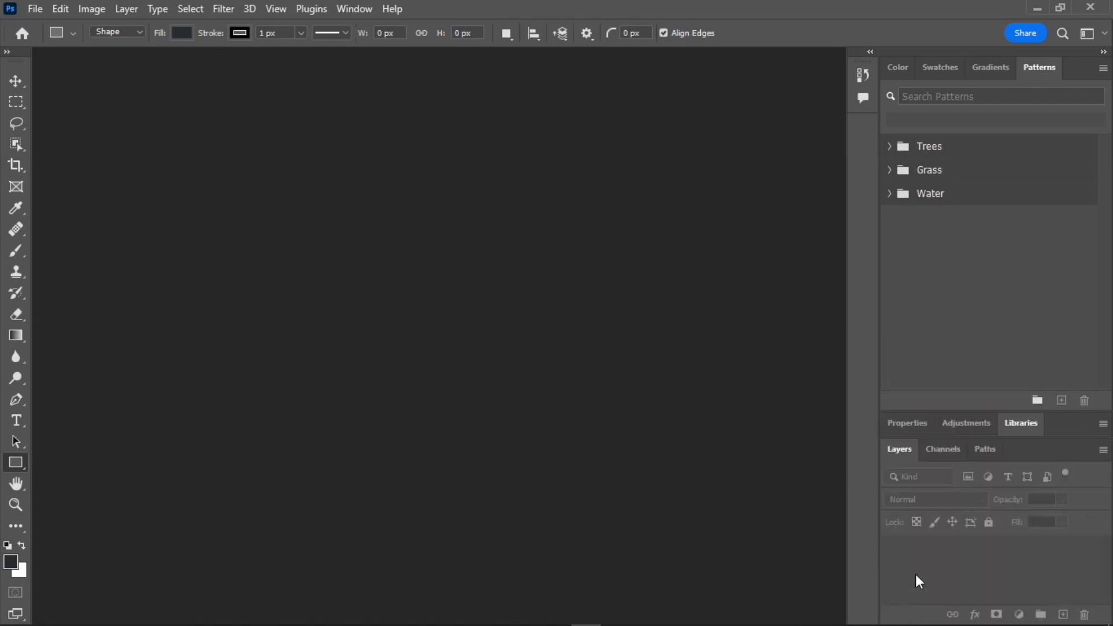
pyautogui.click(957, 450)
pyautogui.click(986, 450)
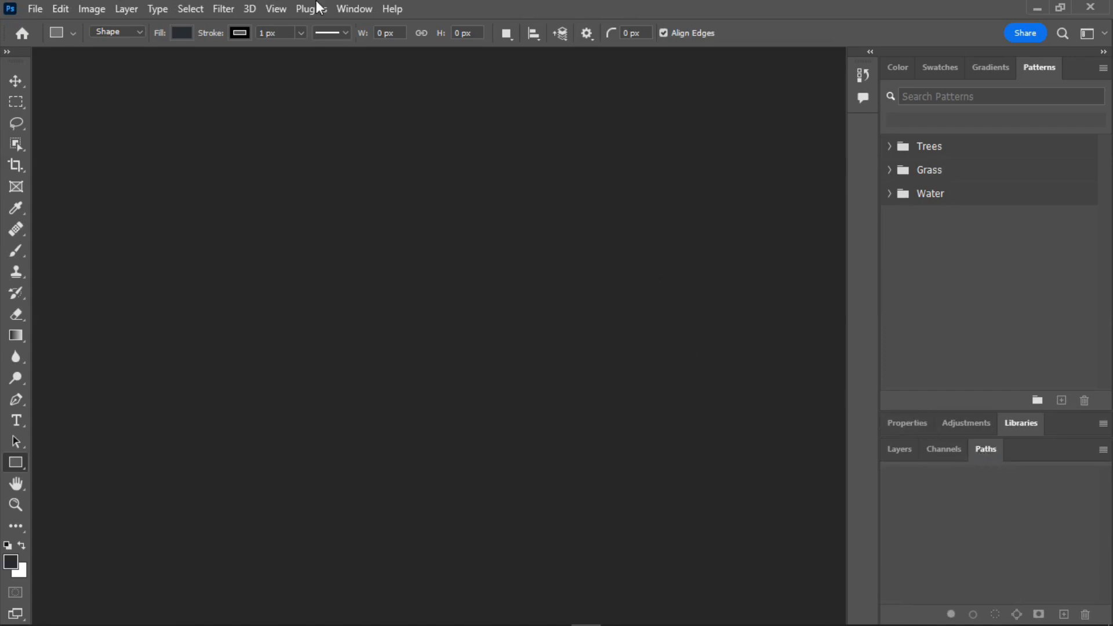
# Step: Open the IMG 2 photo from the Files folder, show its layers and unlock the Background layer
pyautogui.click(36, 9)
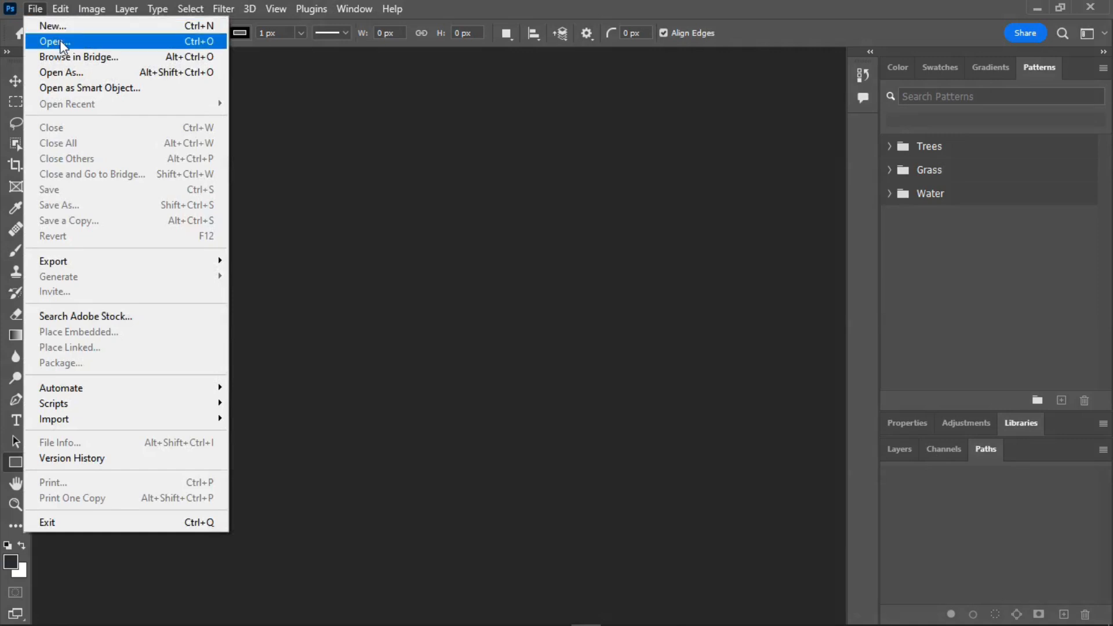
pyautogui.click(63, 42)
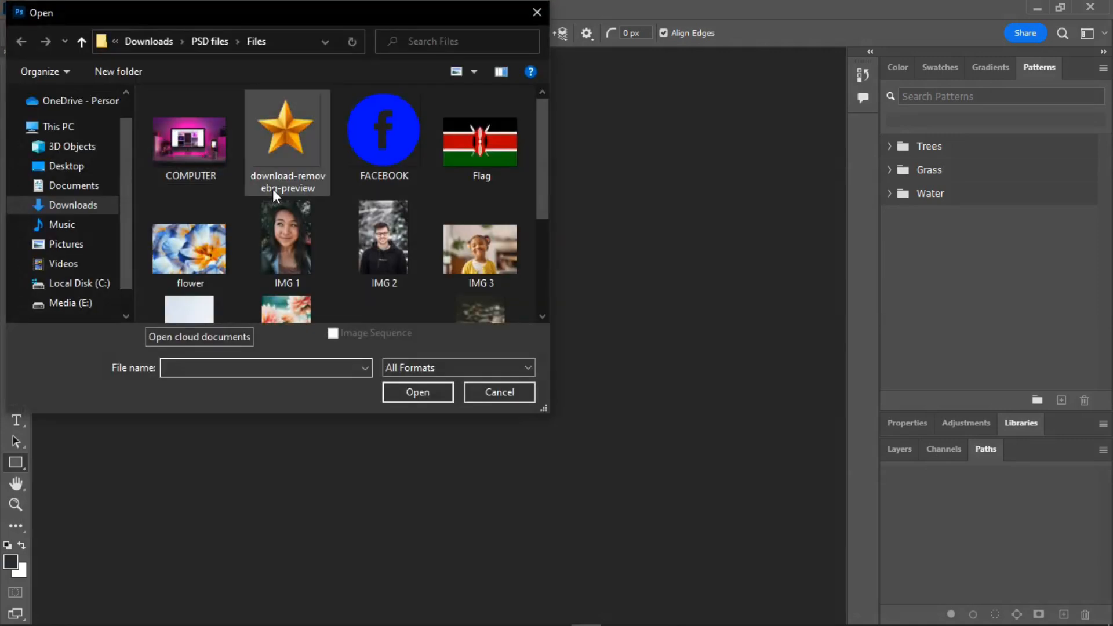
pyautogui.click(374, 242)
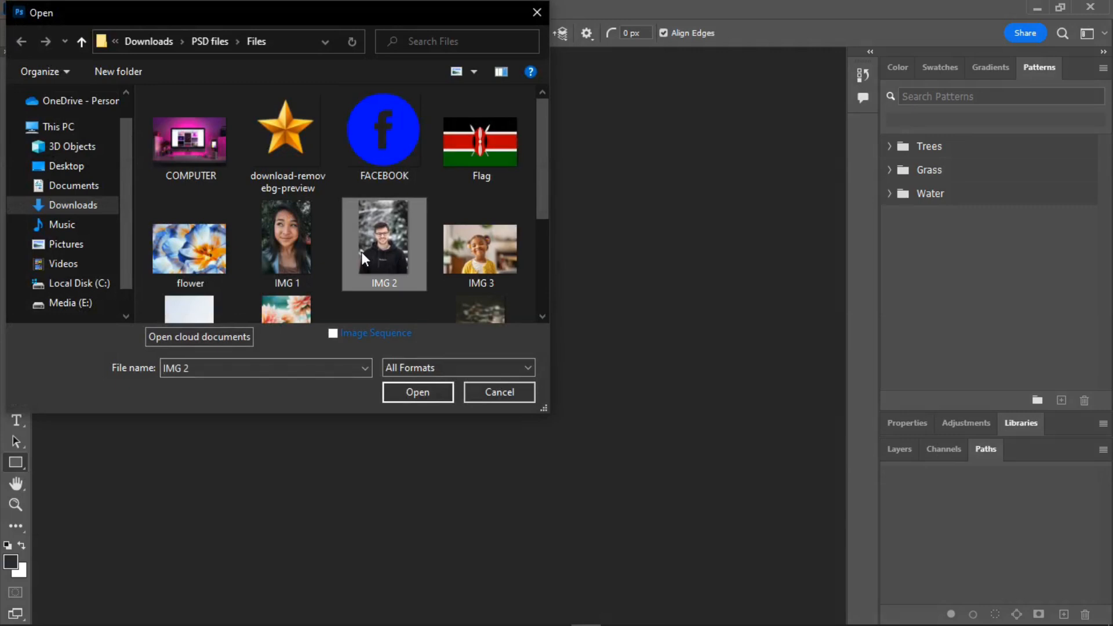
pyautogui.click(415, 391)
pyautogui.click(899, 447)
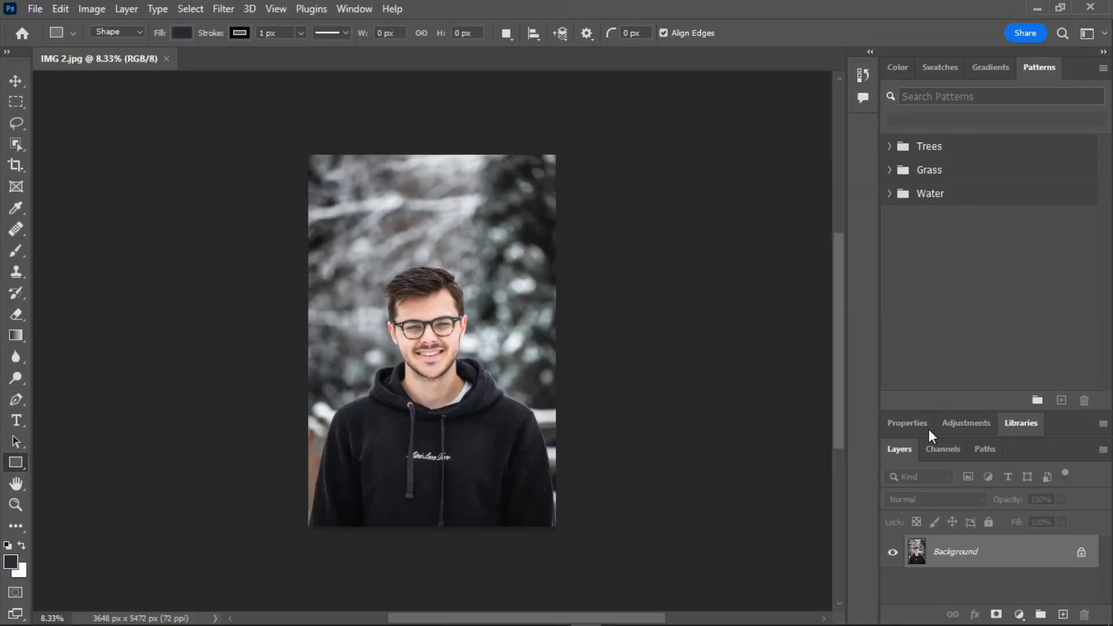
pyautogui.click(1082, 554)
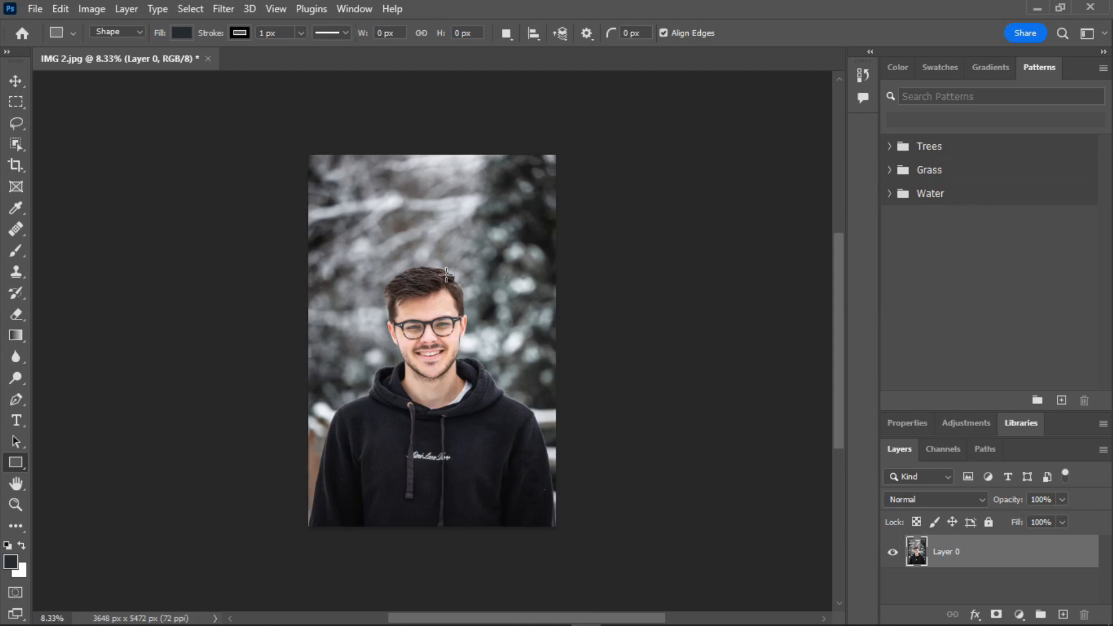
# Step: Open the Flag image from the Downloads folder and unlock its Background layer
pyautogui.click(35, 10)
pyautogui.click(54, 40)
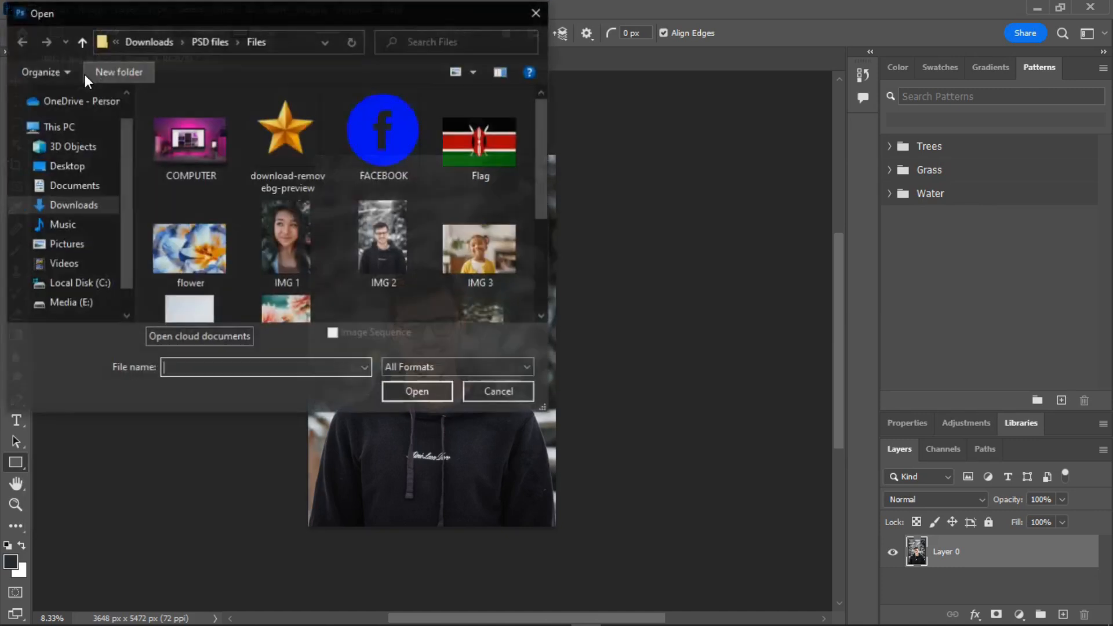
pyautogui.click(99, 209)
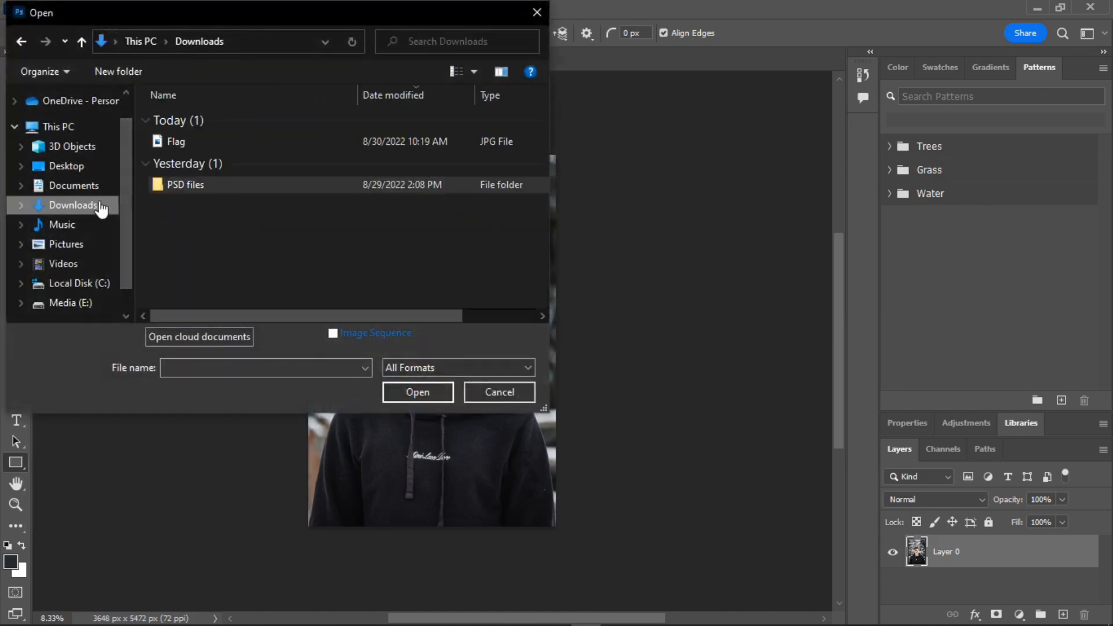
pyautogui.click(182, 146)
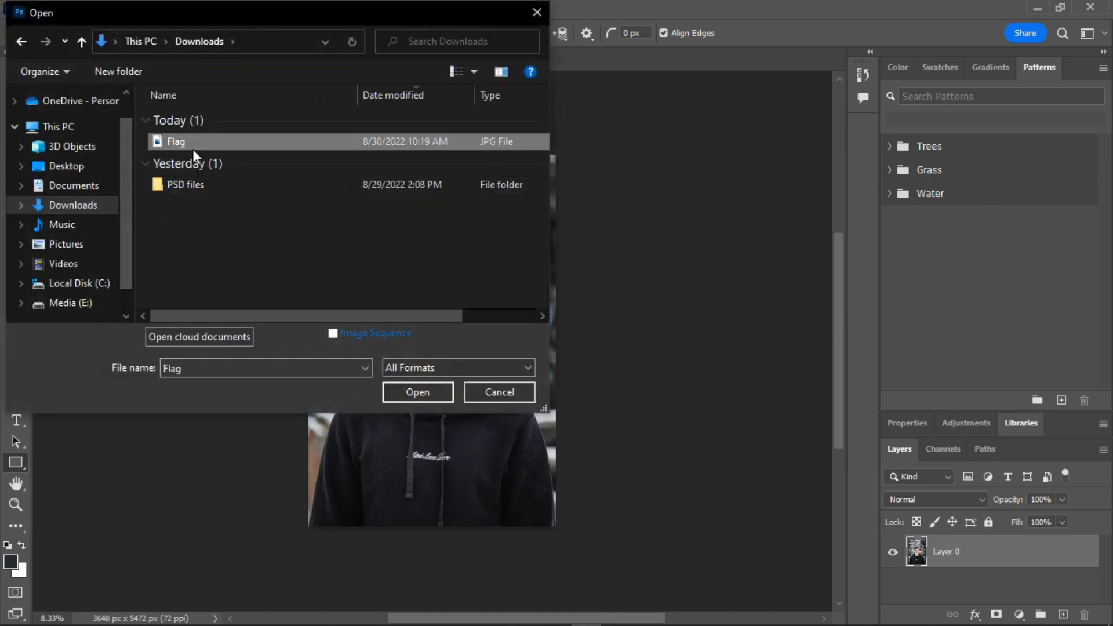
pyautogui.click(415, 393)
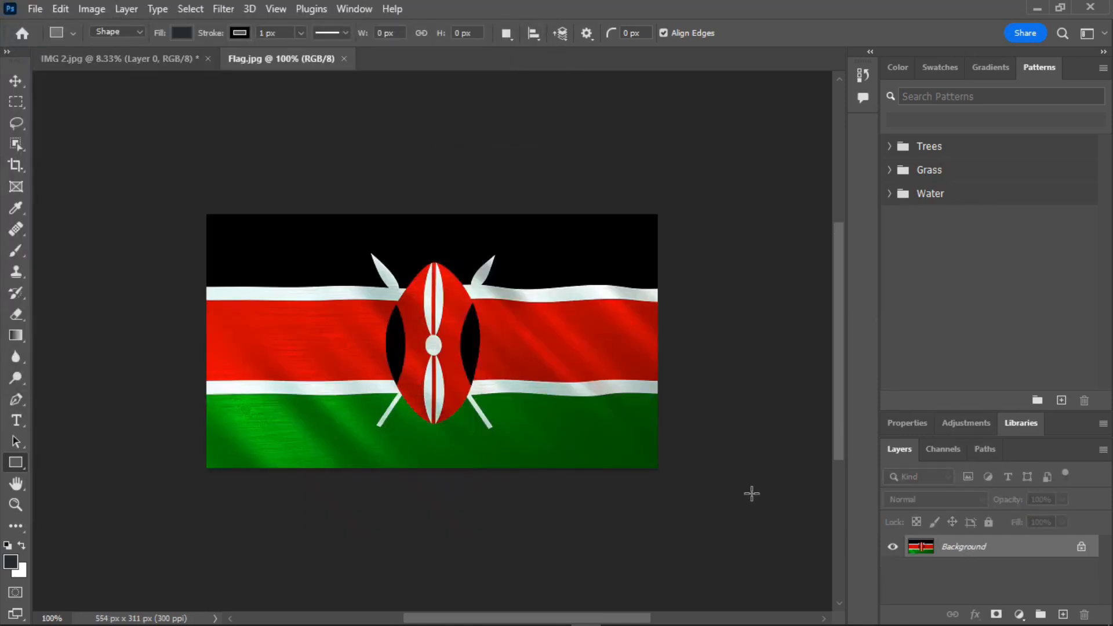
pyautogui.click(1081, 547)
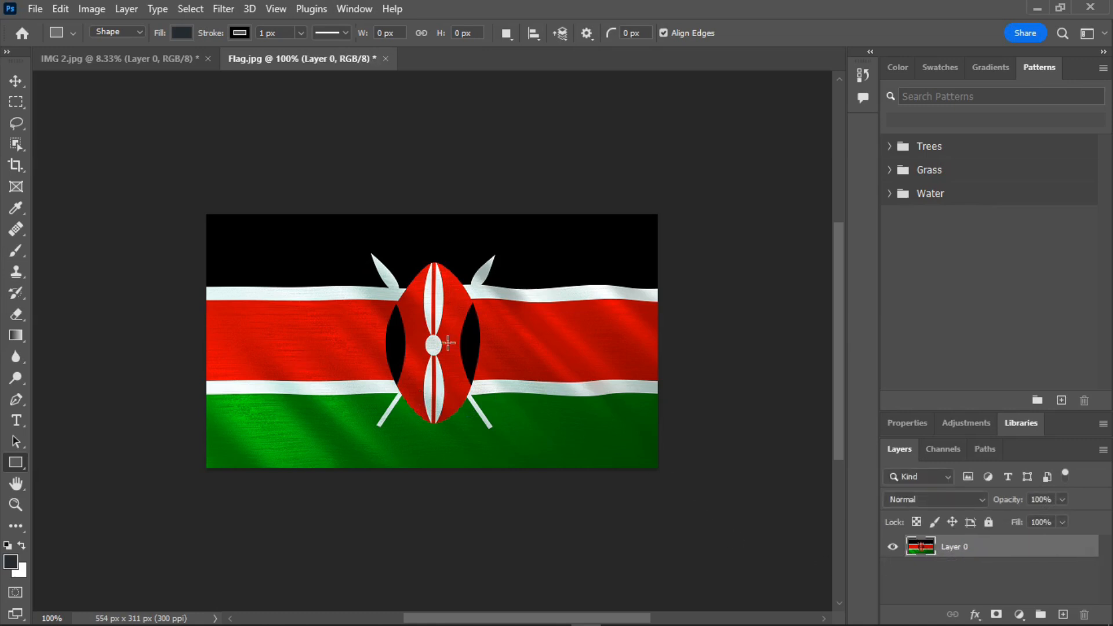
# Step: Add the horizontal text "KENYA" on the flag's red band, beside the shield, using the Type tool
pyautogui.click(15, 82)
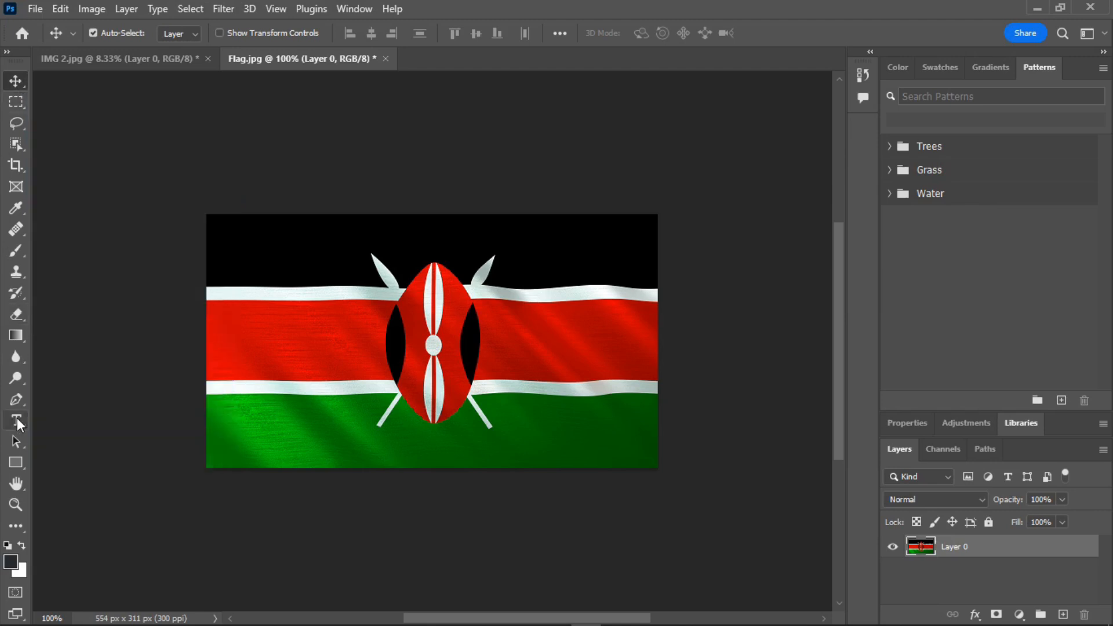
pyautogui.press('t')
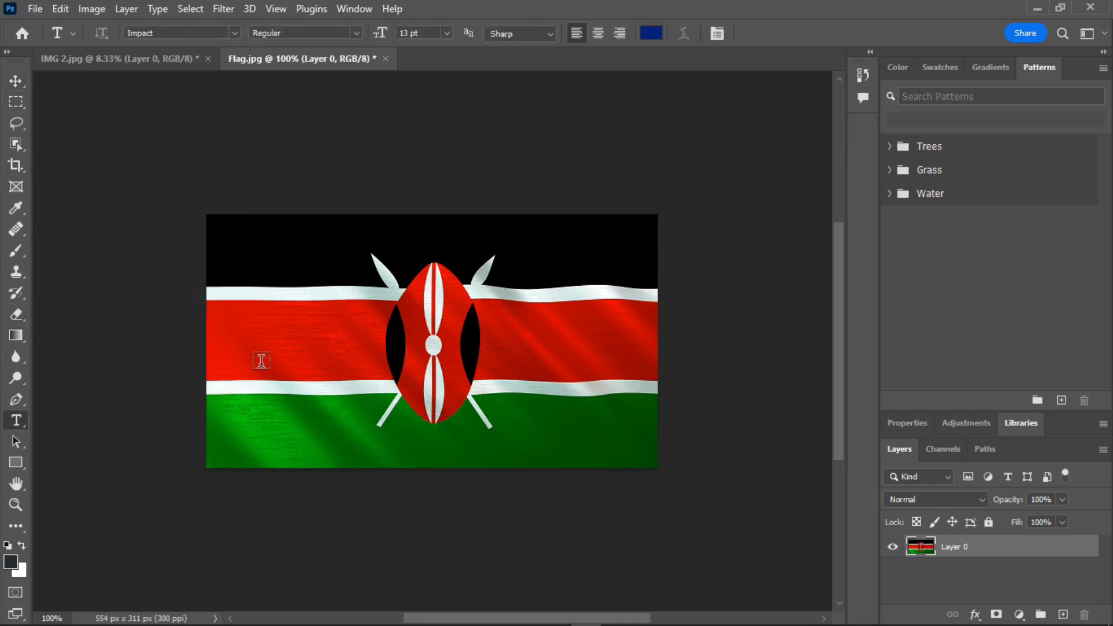
pyautogui.click(261, 360)
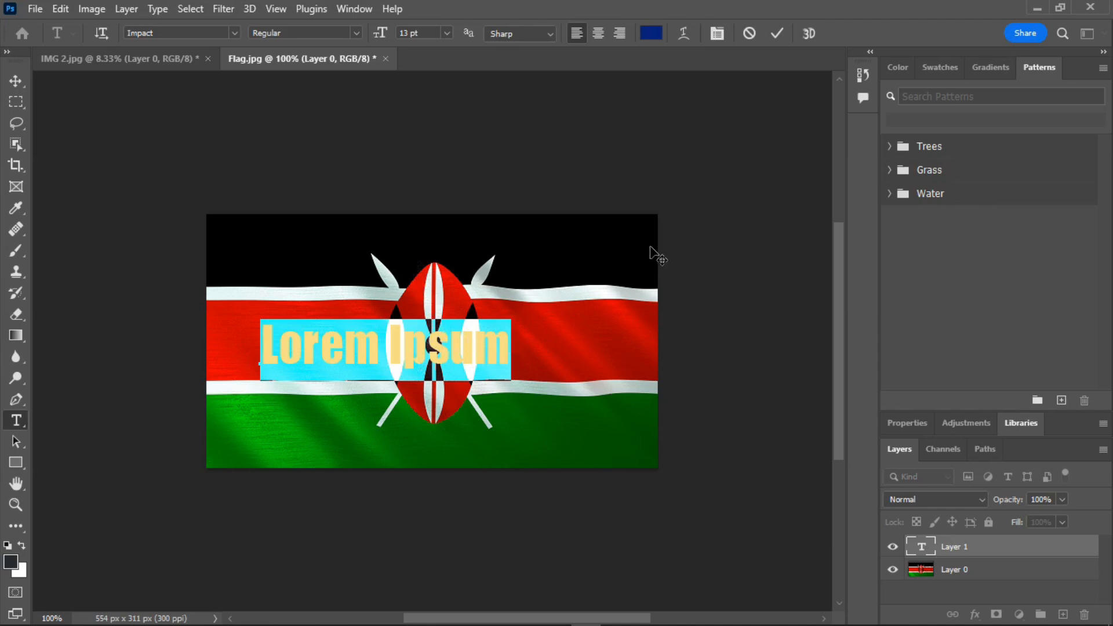
pyautogui.press('BackSpace')
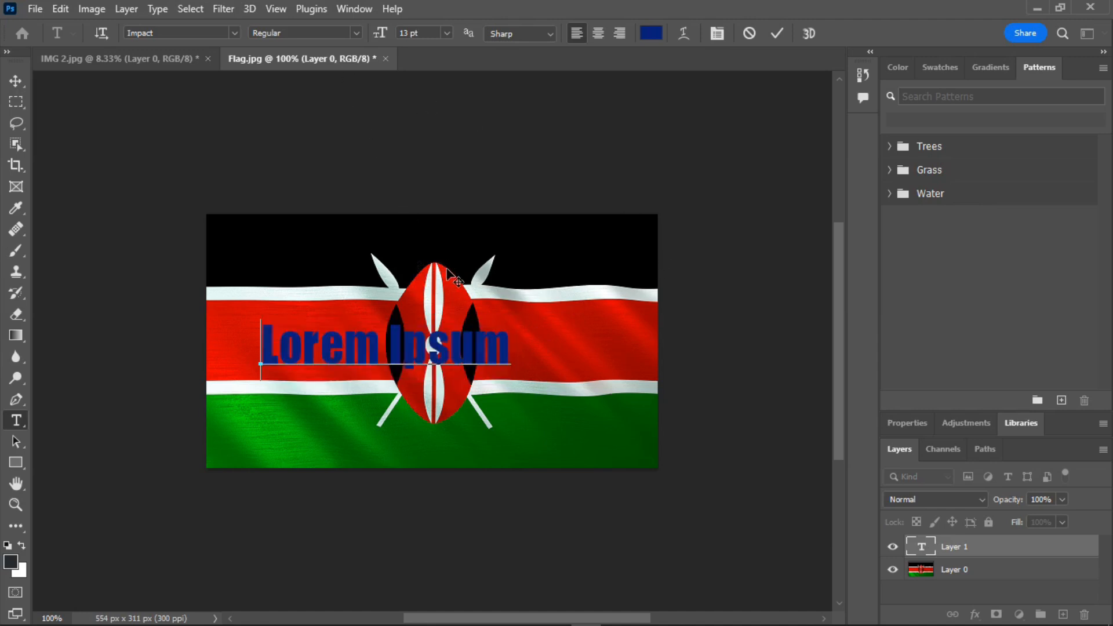
pyautogui.write('ke')
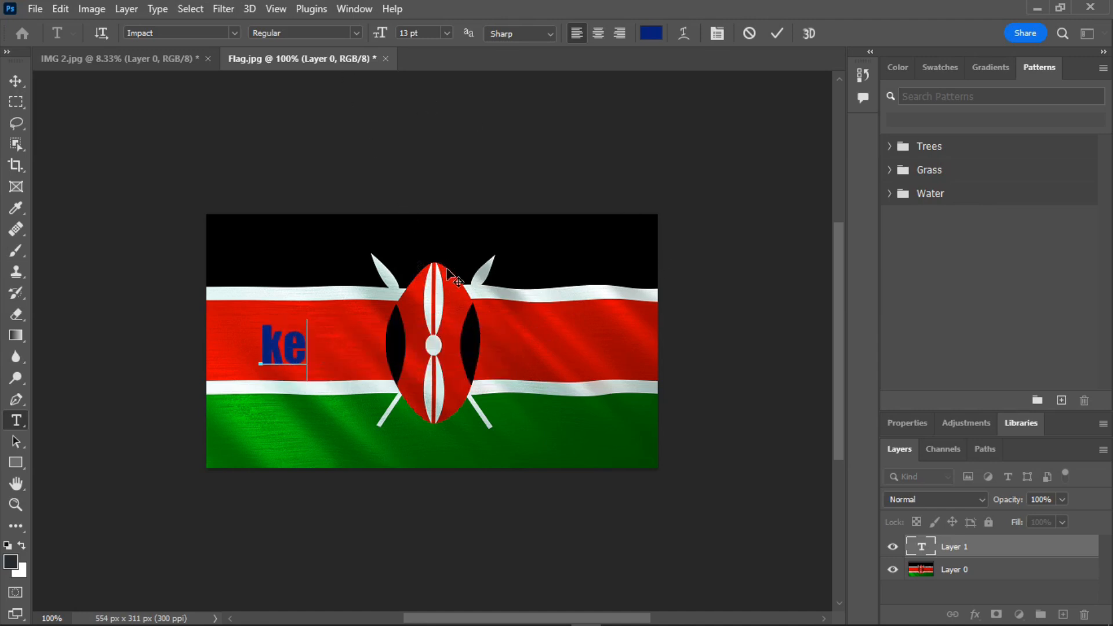
pyautogui.press('BackSpace')
pyautogui.press('BackSpace')
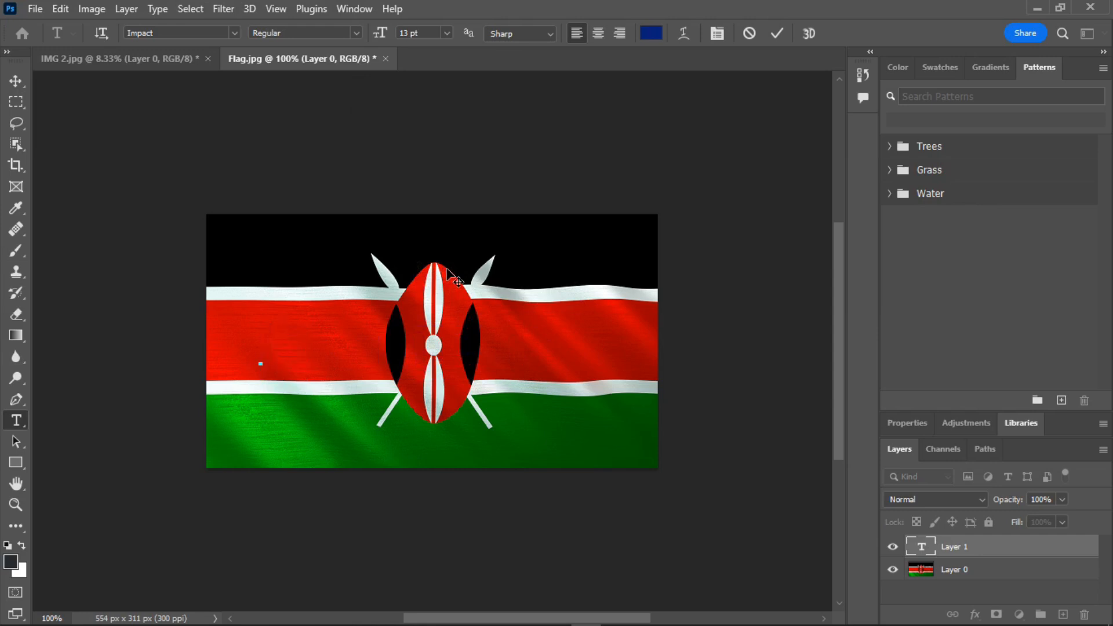
pyautogui.write('KENY')
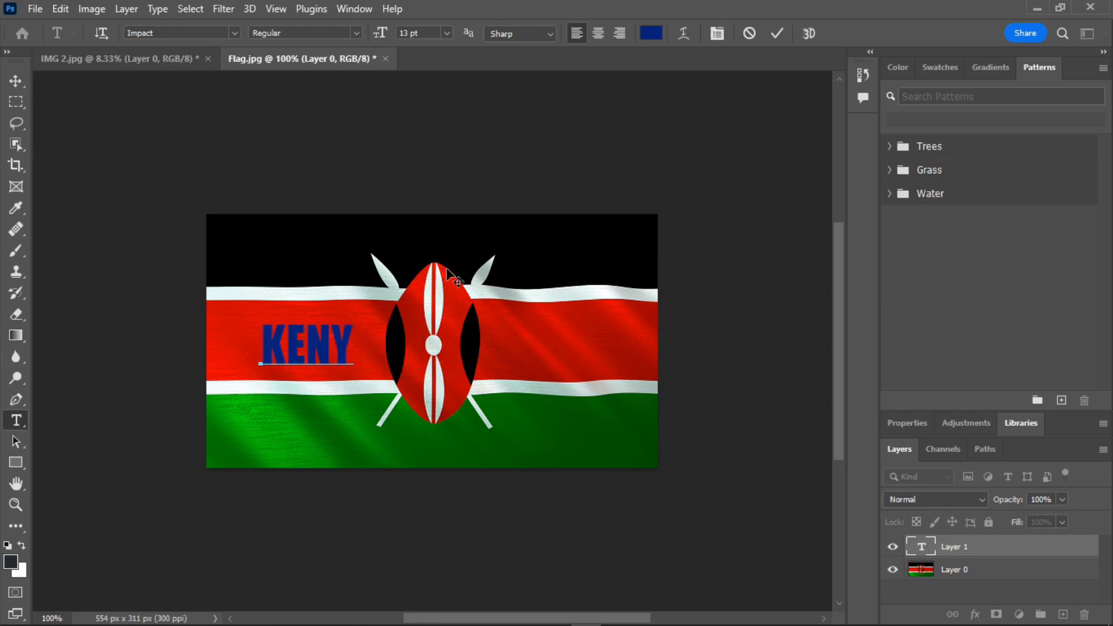
pyautogui.write('A')
# Step: Change the font of the whole KENYA text from Impact to Ultra
pyautogui.hotkey('ctrl', 'a')
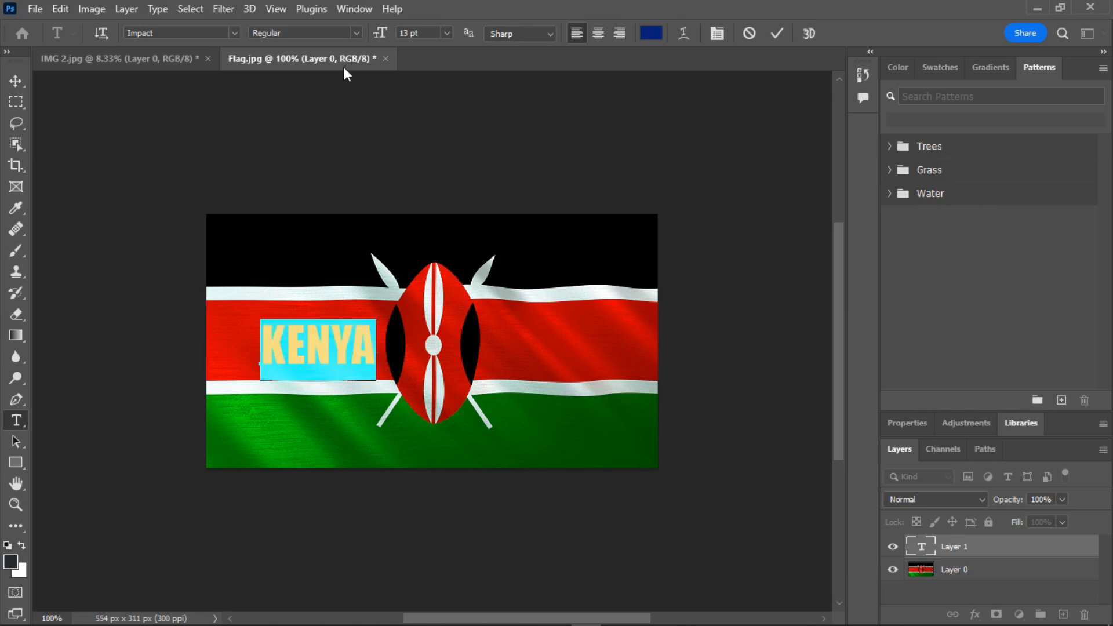
pyautogui.click(235, 34)
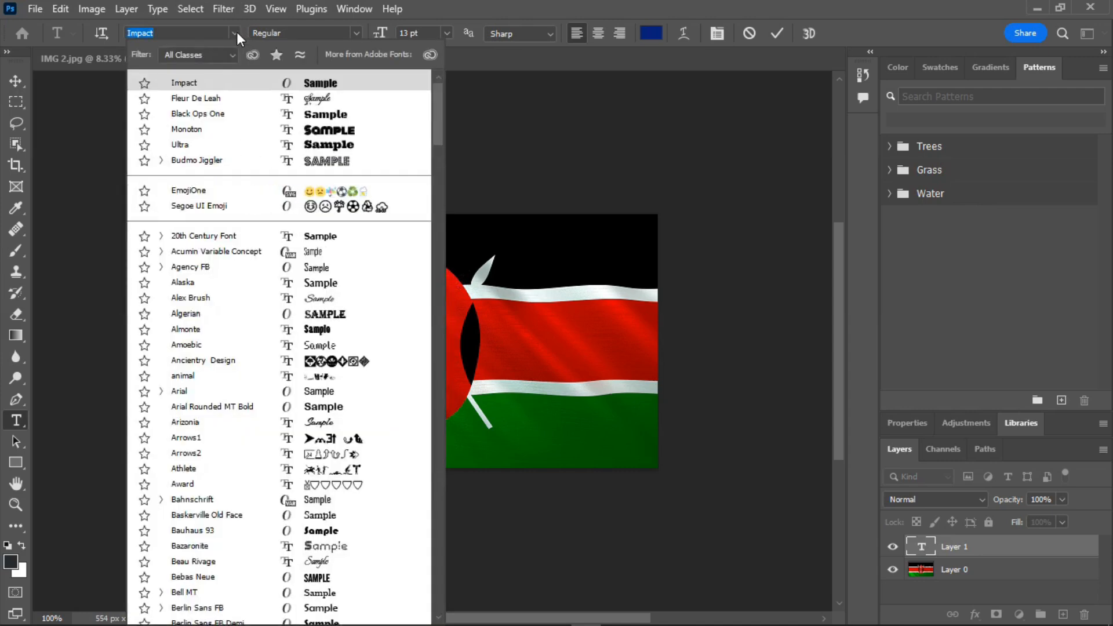
pyautogui.write('arr')
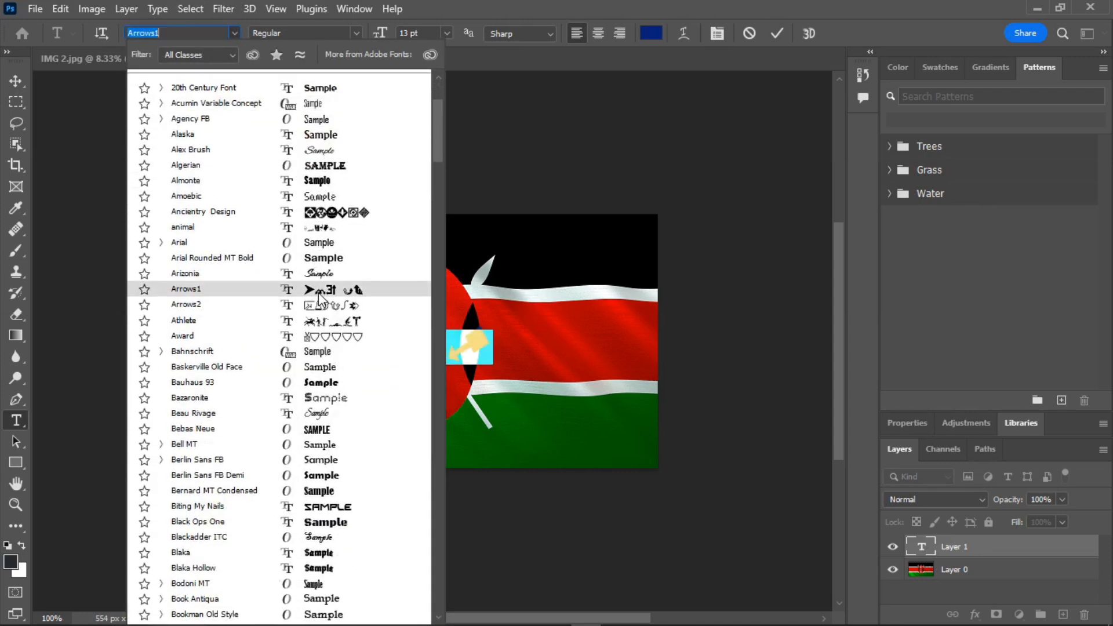
pyautogui.click(320, 302)
pyautogui.scroll(3, 319, 302)
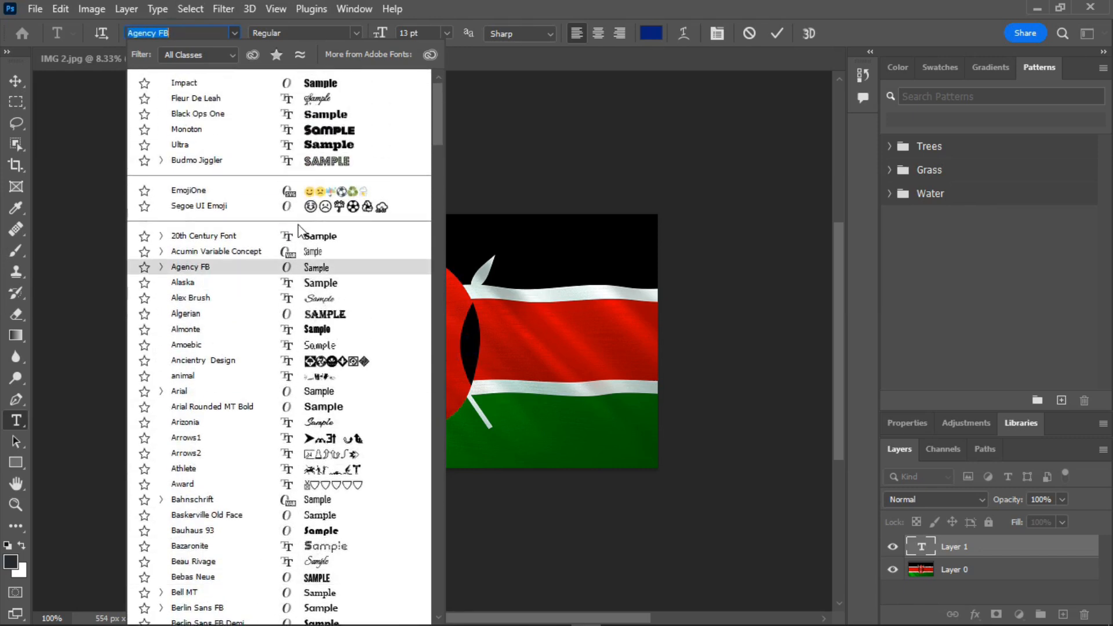
pyautogui.click(345, 149)
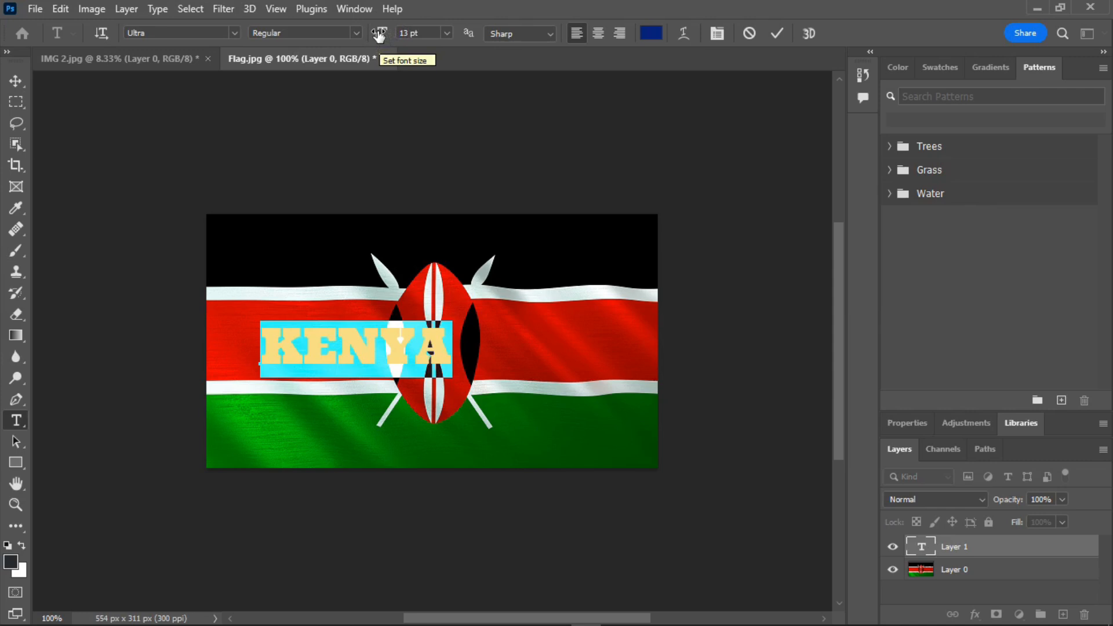
# Step: Enlarge the KENYA text to 34 pt and shift it toward the flag's left edge
pyautogui.moveTo(379, 35)
pyautogui.mouseDown()
pyautogui.moveTo(398, 33)
pyautogui.moveTo(370, 37)
pyautogui.moveTo(386, 39)
pyautogui.mouseUp()
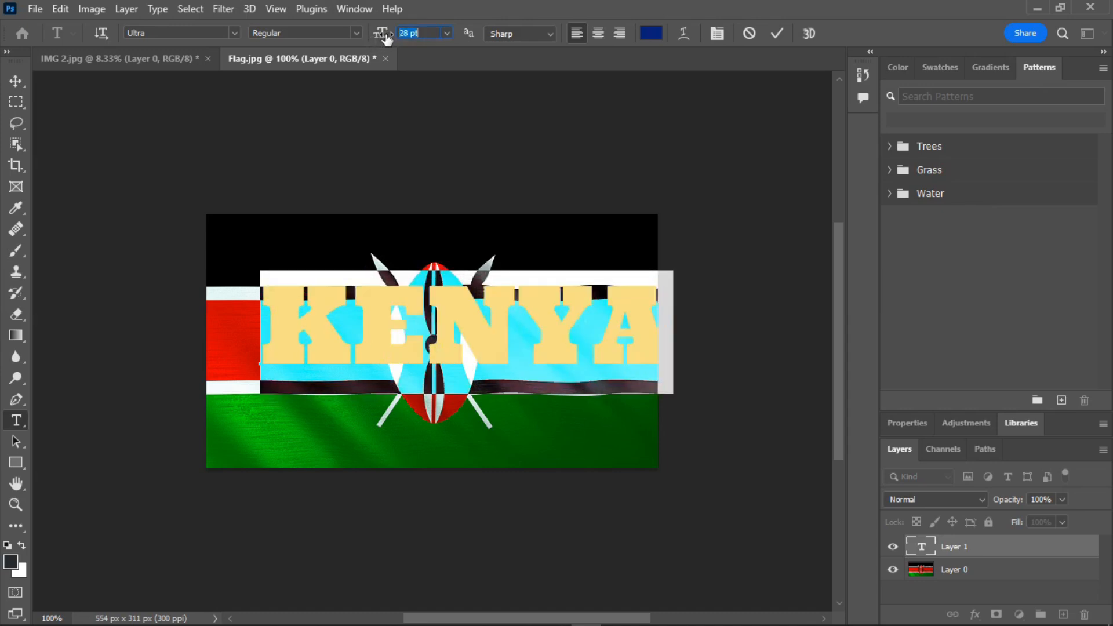
pyautogui.moveTo(396, 270); pyautogui.dragTo(361, 271)
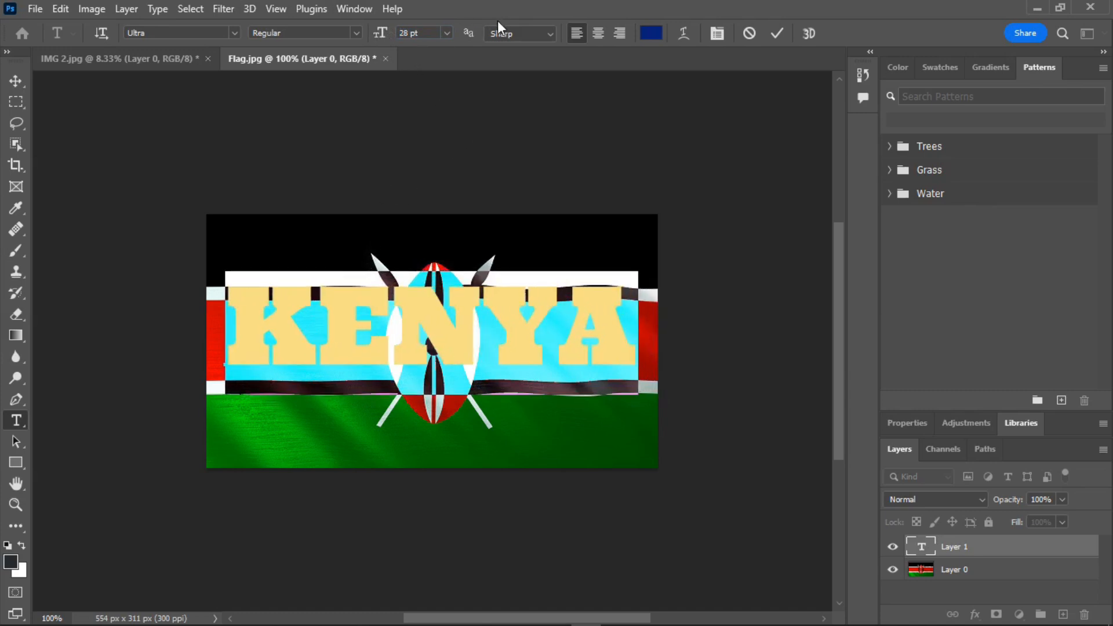
pyautogui.moveTo(383, 36); pyautogui.dragTo(387, 43)
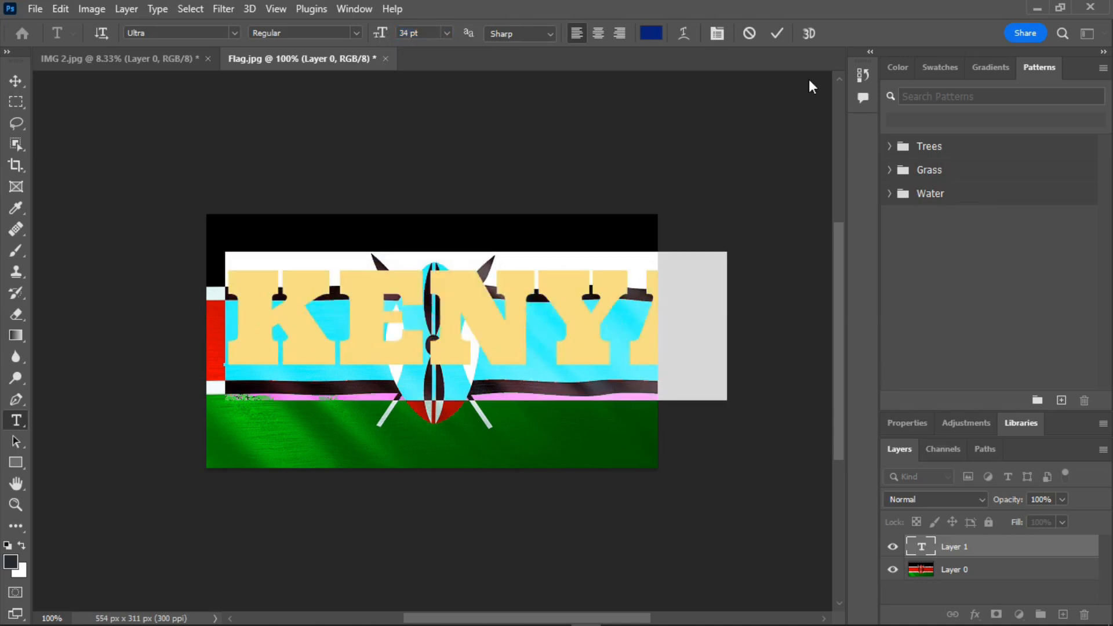
# Step: Set the KENYA text's horizontal scale to 86% so it fits within the flag's width, and commit the edit
pyautogui.click(717, 33)
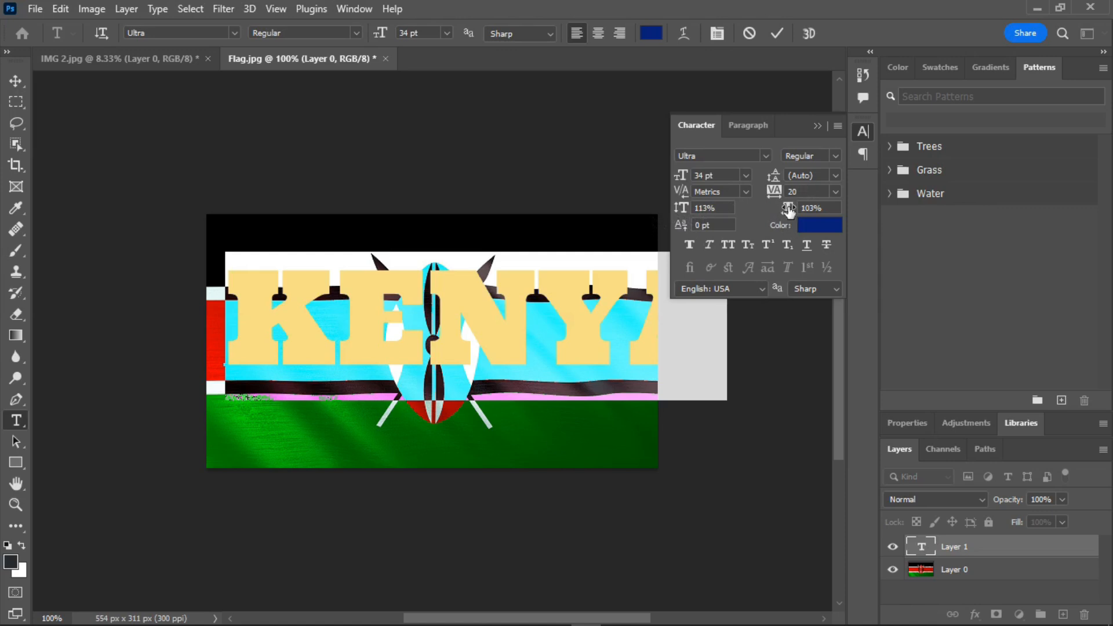
pyautogui.moveTo(788, 212); pyautogui.dragTo(775, 230)
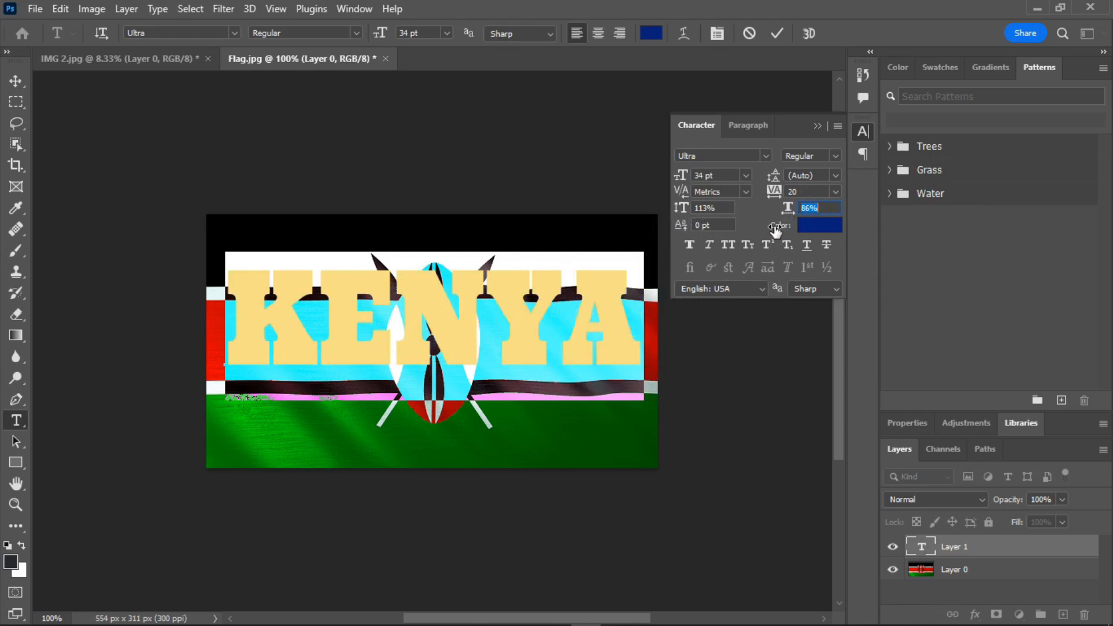
pyautogui.click(776, 33)
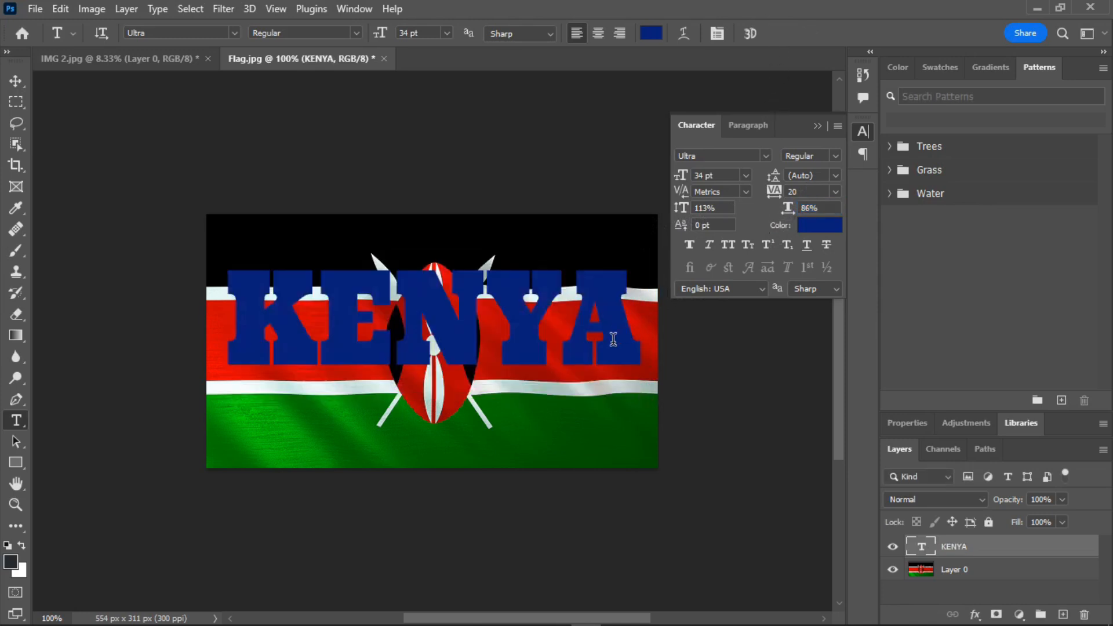
# Step: Set the KENYA text's vertical scale to 171%, reposition it lower over the flag's middle, and commit the edit
pyautogui.moveTo(544, 419); pyautogui.dragTo(532, 448)
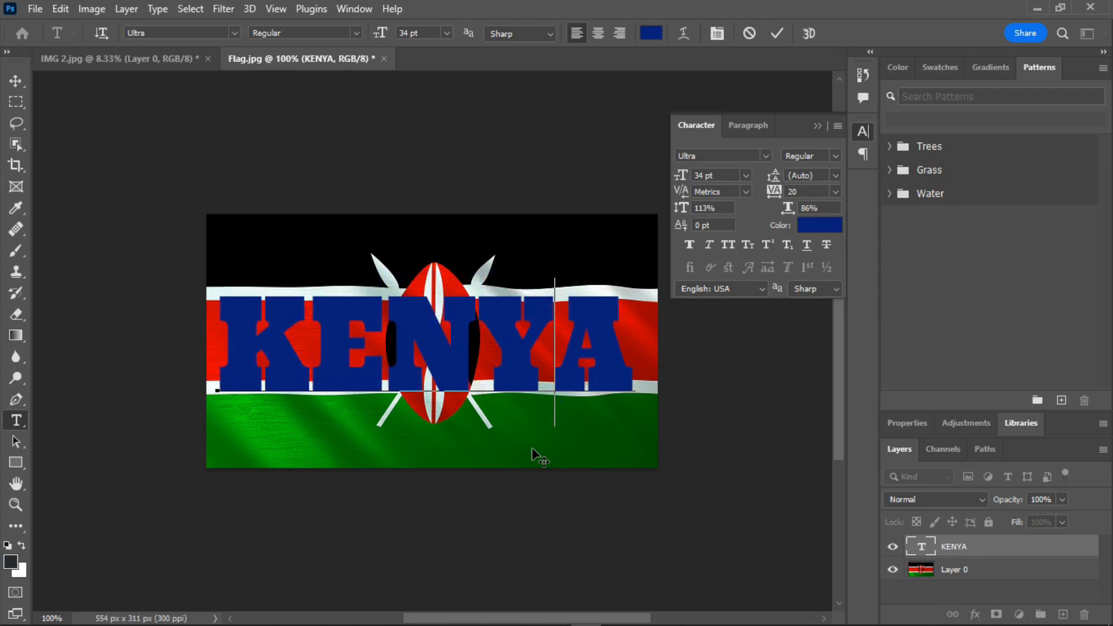
pyautogui.hotkey('ctrl', 'a')
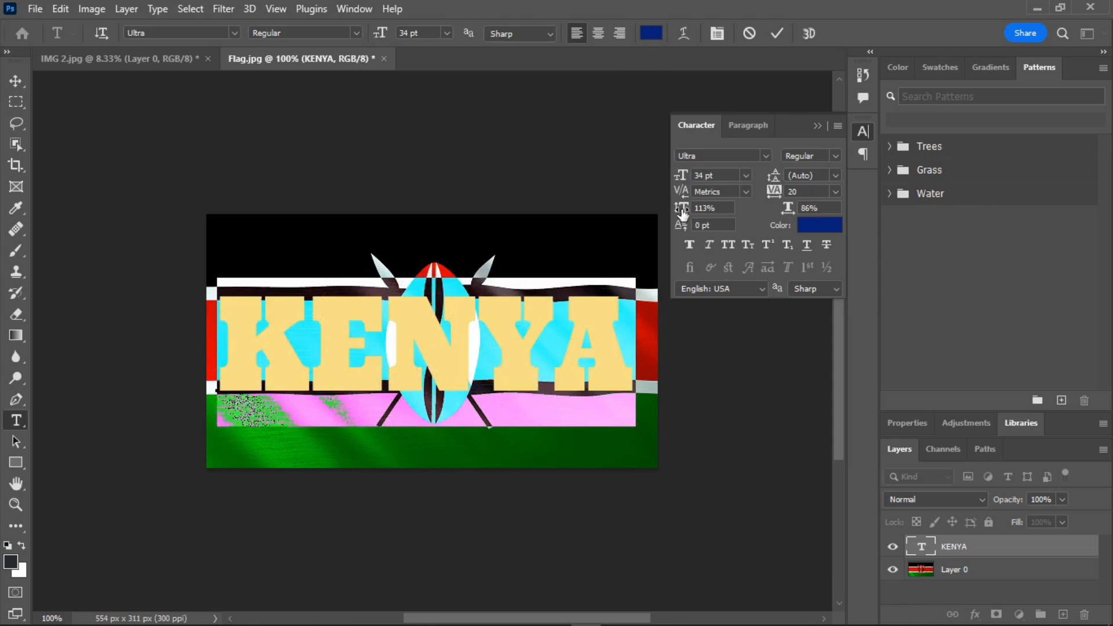
pyautogui.moveTo(681, 211); pyautogui.dragTo(726, 226)
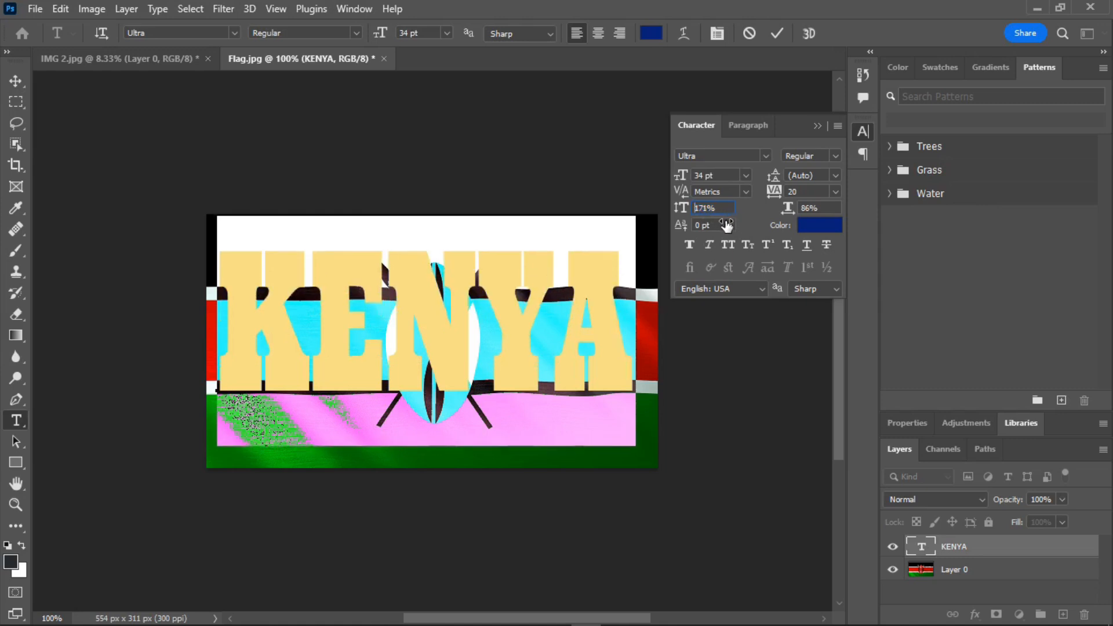
pyautogui.moveTo(672, 426); pyautogui.dragTo(682, 452)
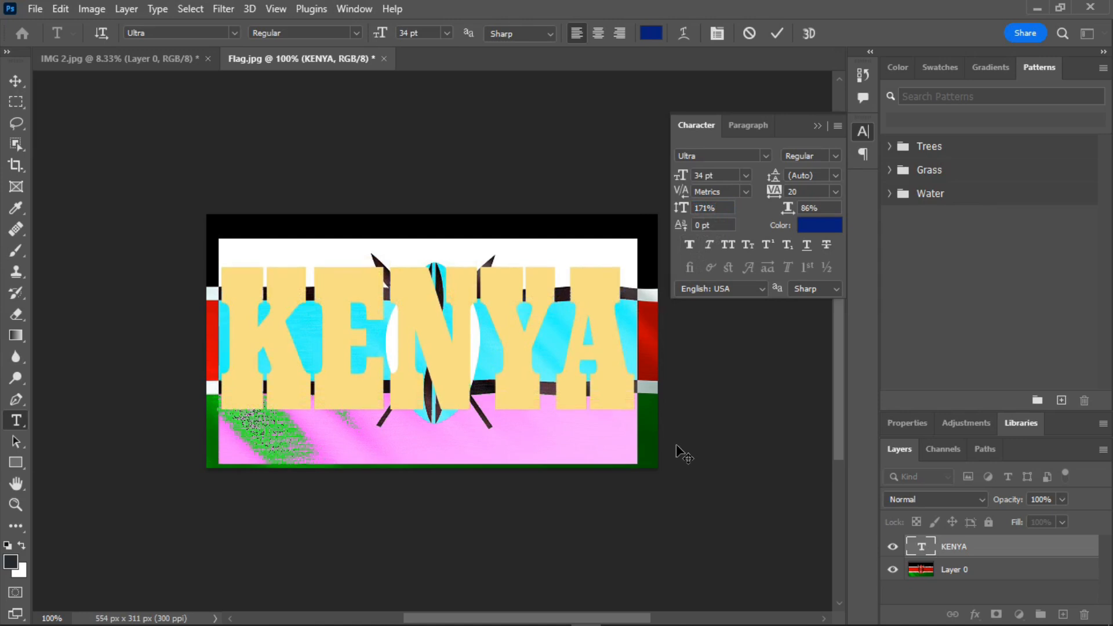
pyautogui.click(777, 33)
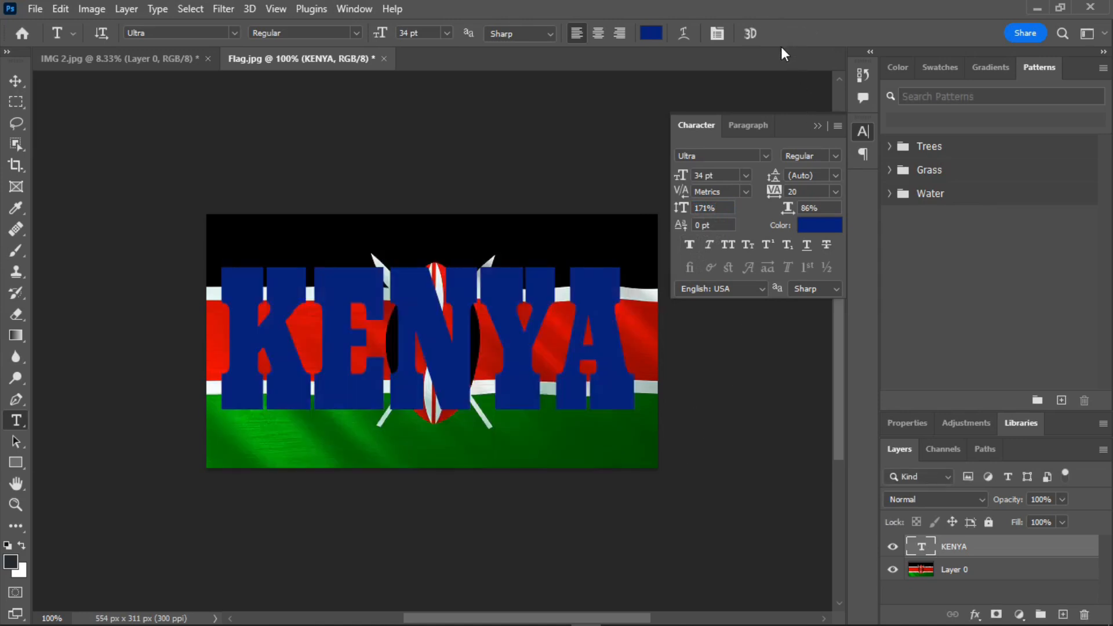
# Step: Recolor the entire KENYA text white (FFF) and commit the edit
pyautogui.click(659, 35)
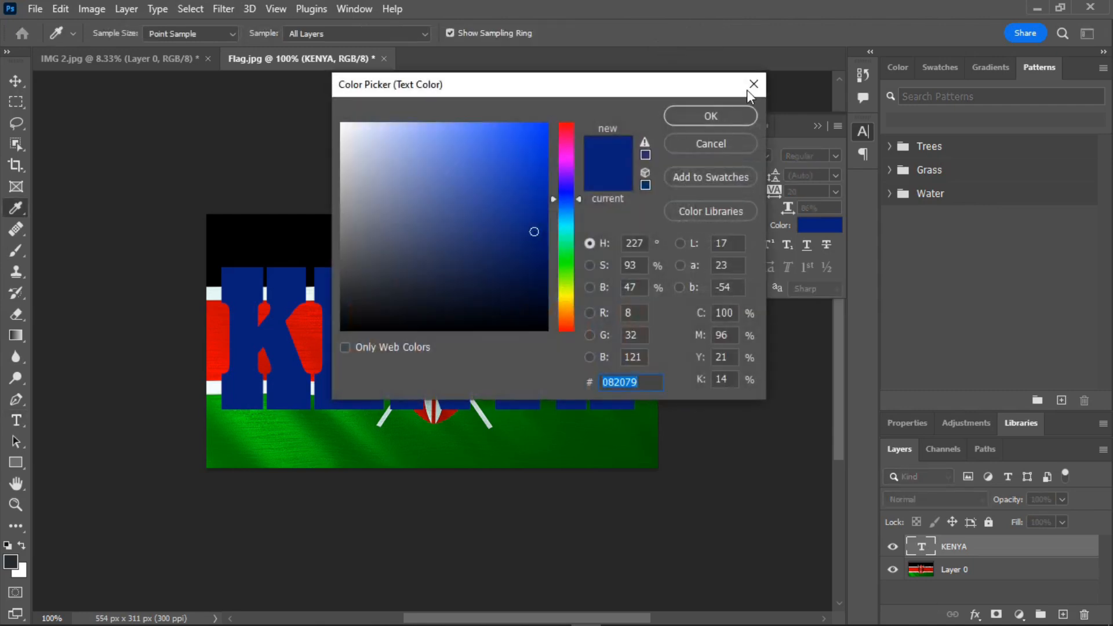
pyautogui.click(752, 86)
pyautogui.click(480, 310)
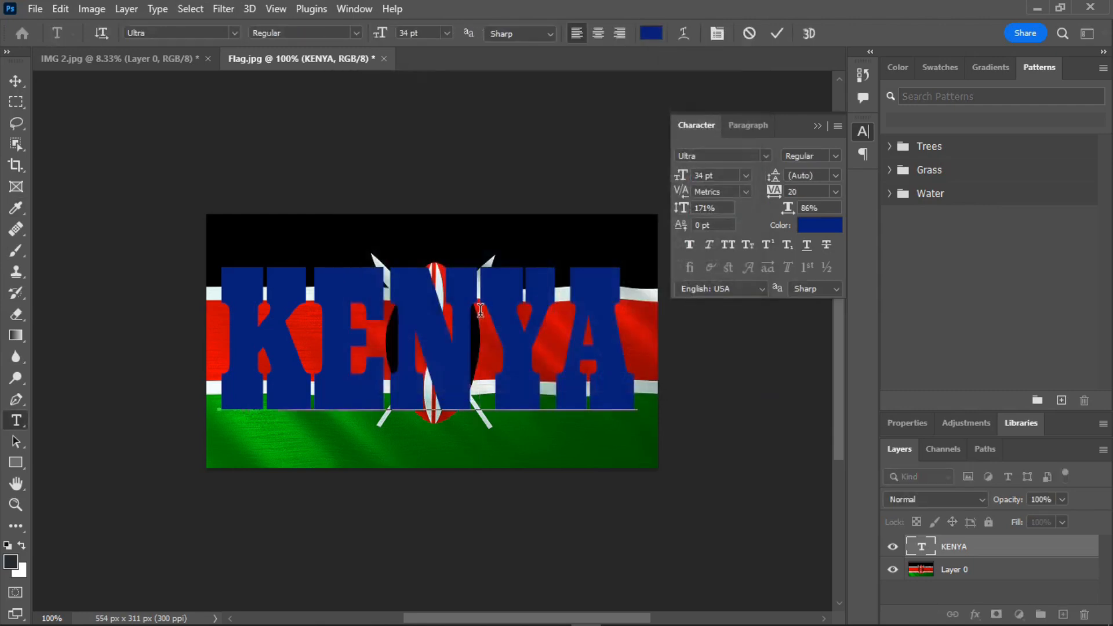
pyautogui.hotkey('ctrl', 'a')
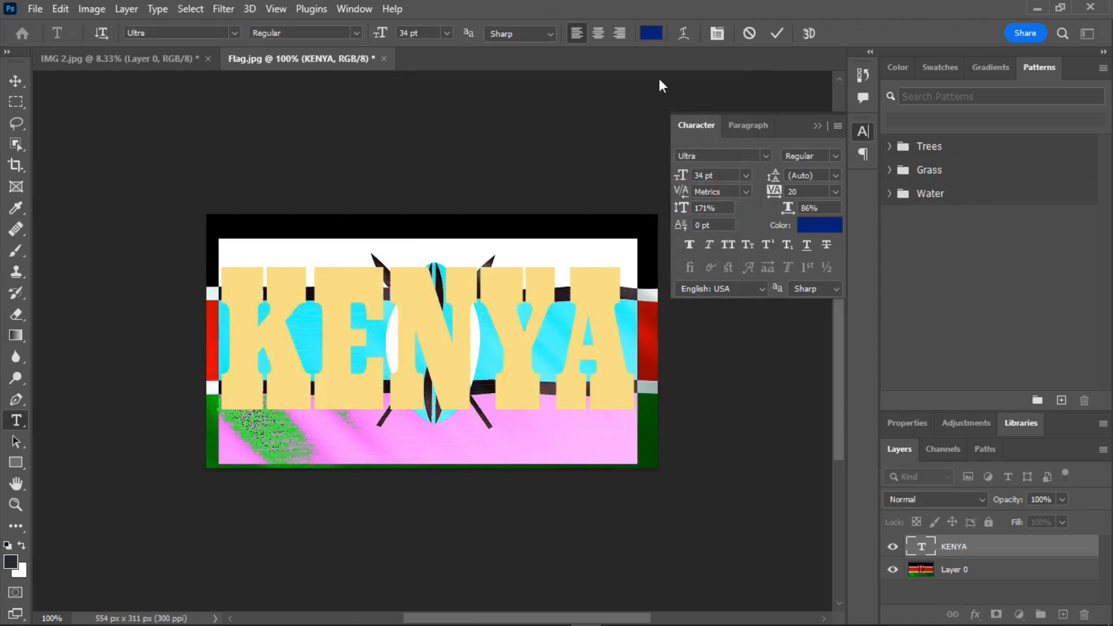
pyautogui.click(652, 34)
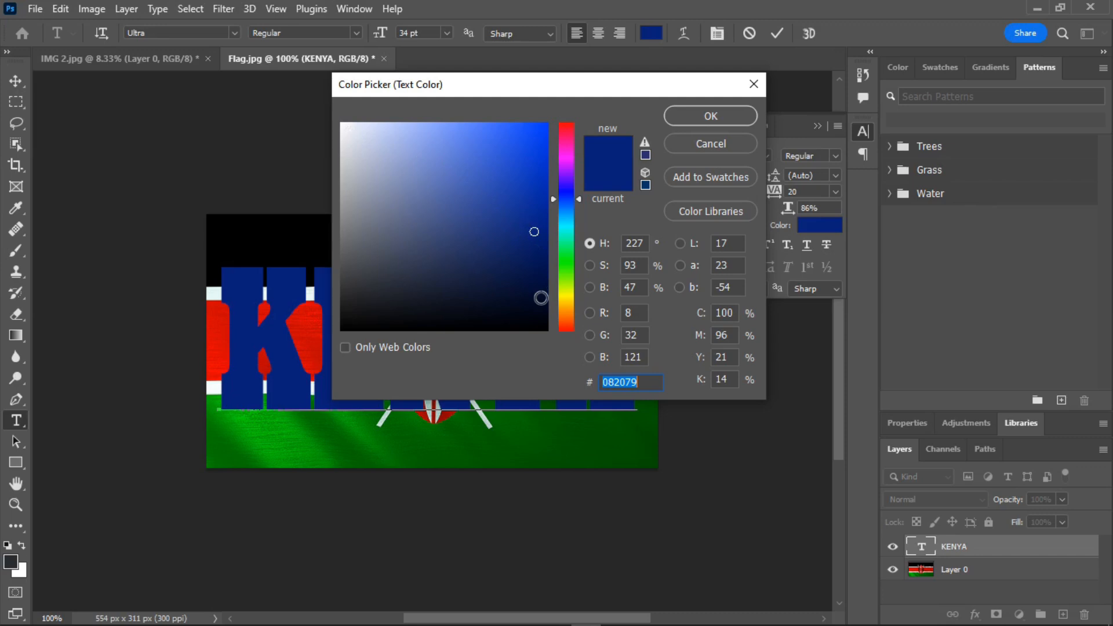
pyautogui.write('FFF')
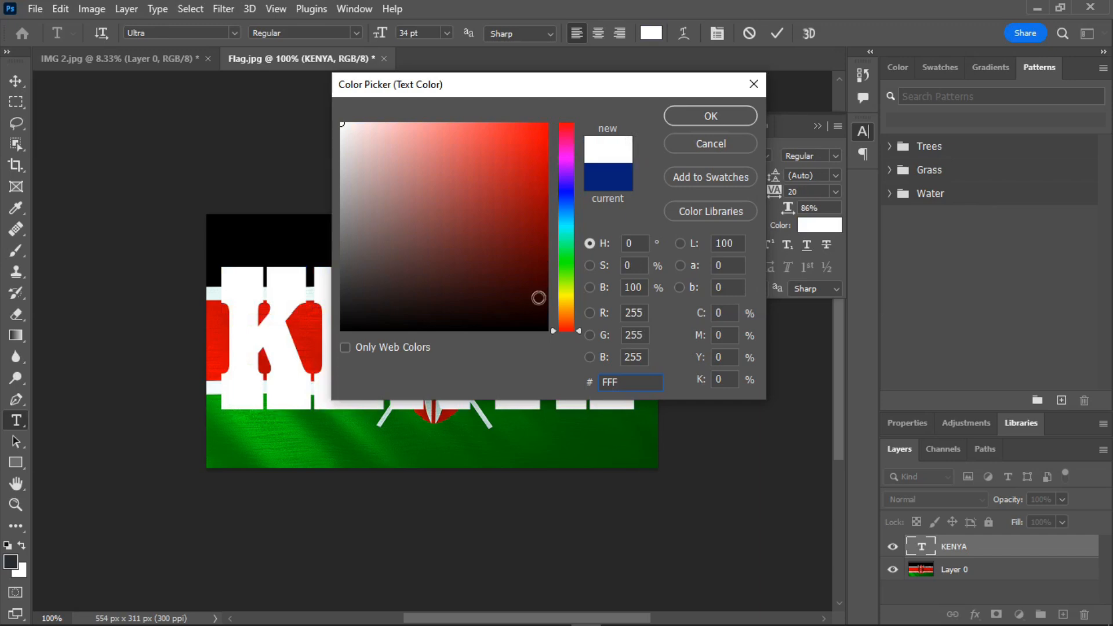
pyautogui.click(720, 116)
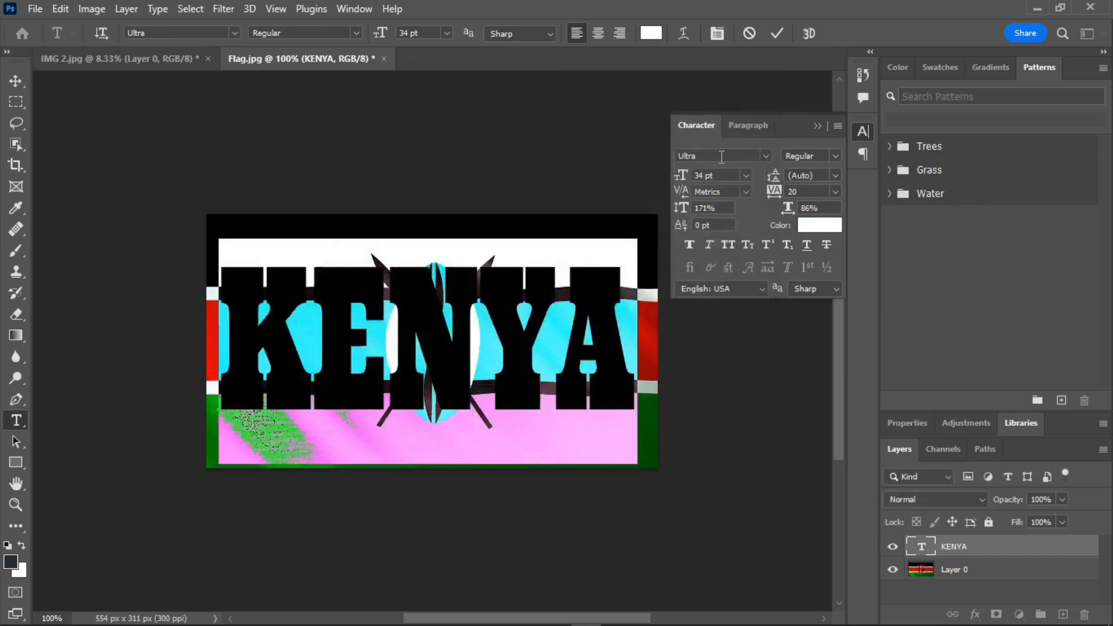
pyautogui.click(777, 34)
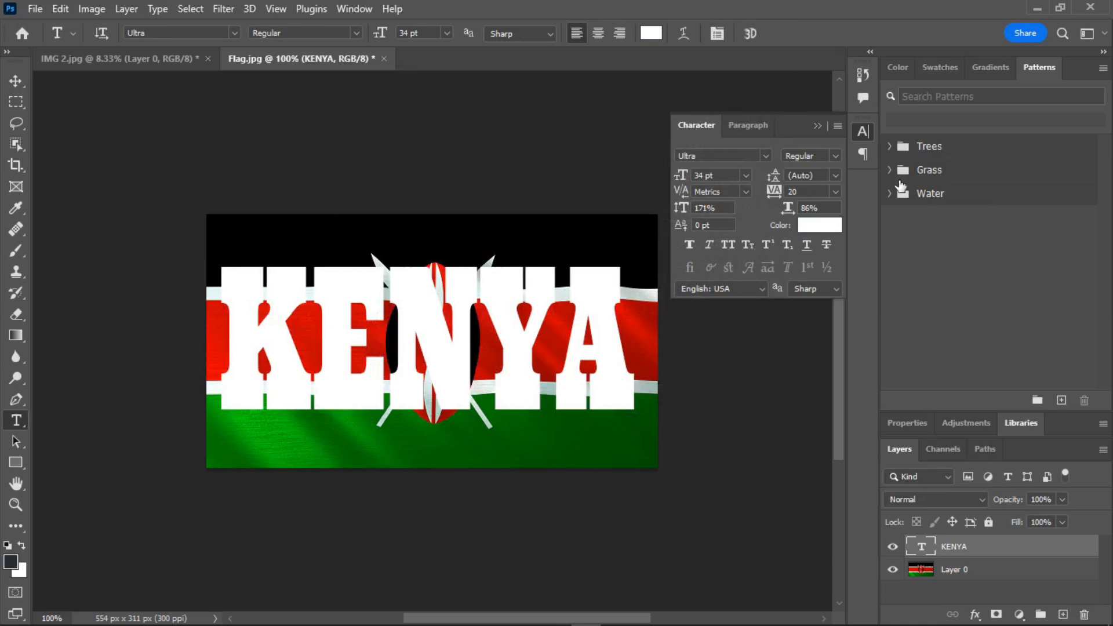
# Step: Dock the Character panel beside Patterns and move the KENYA text layer below Layer 0
pyautogui.moveTo(793, 119); pyautogui.dragTo(930, 62)
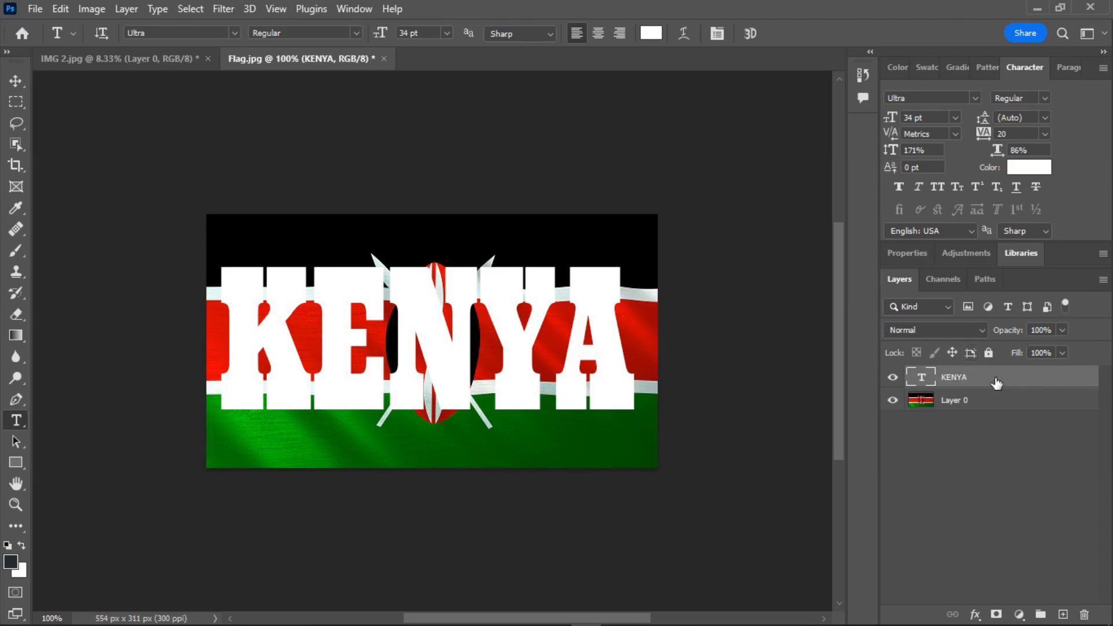
pyautogui.moveTo(997, 383); pyautogui.dragTo(951, 413)
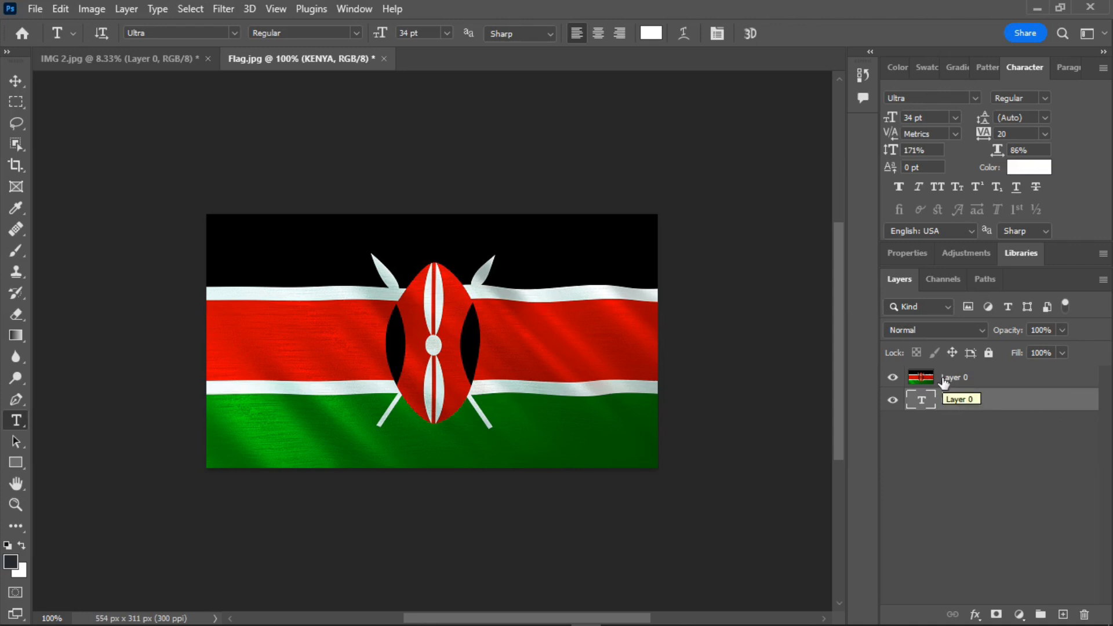
# Step: Create a clipping mask from Layer 0 so the flag image fills the KENYA text beneath it
pyautogui.click(978, 381)
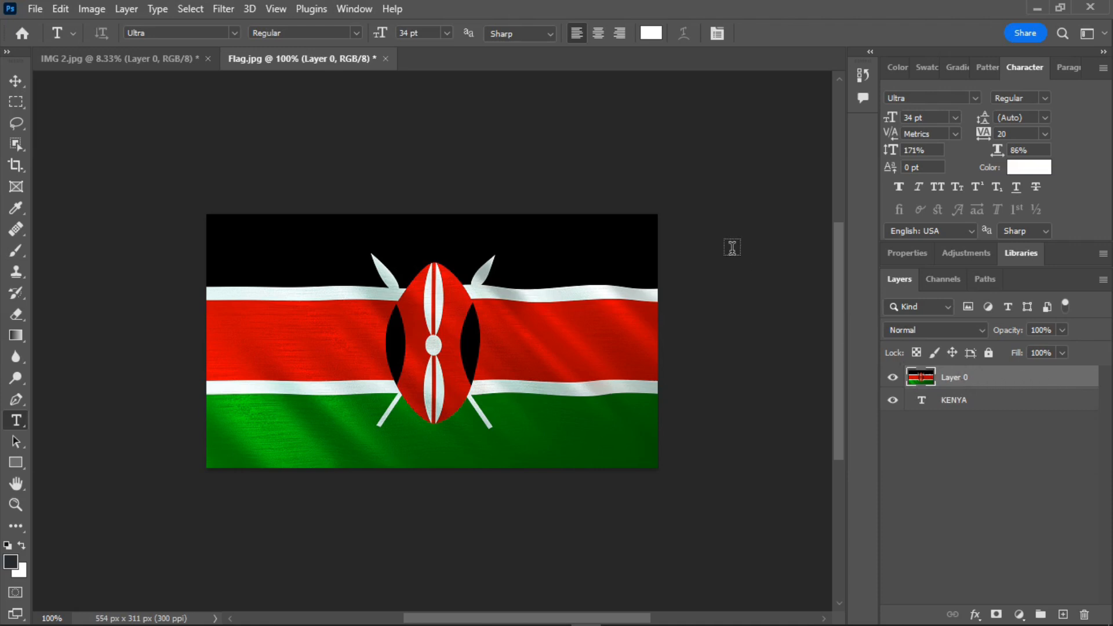
pyautogui.click(125, 9)
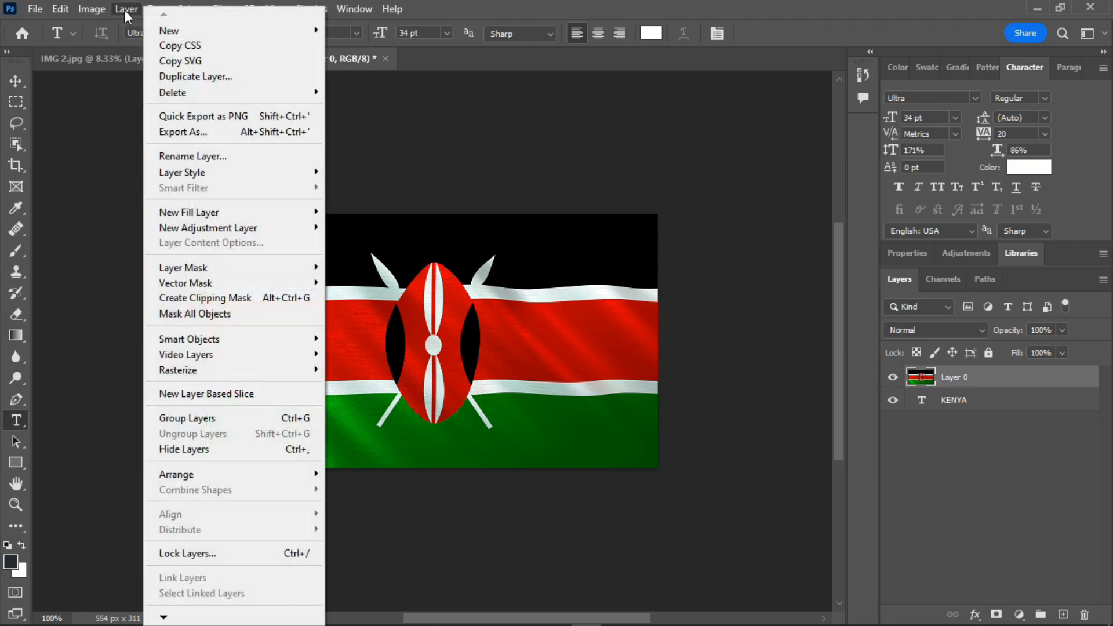
pyautogui.click(258, 302)
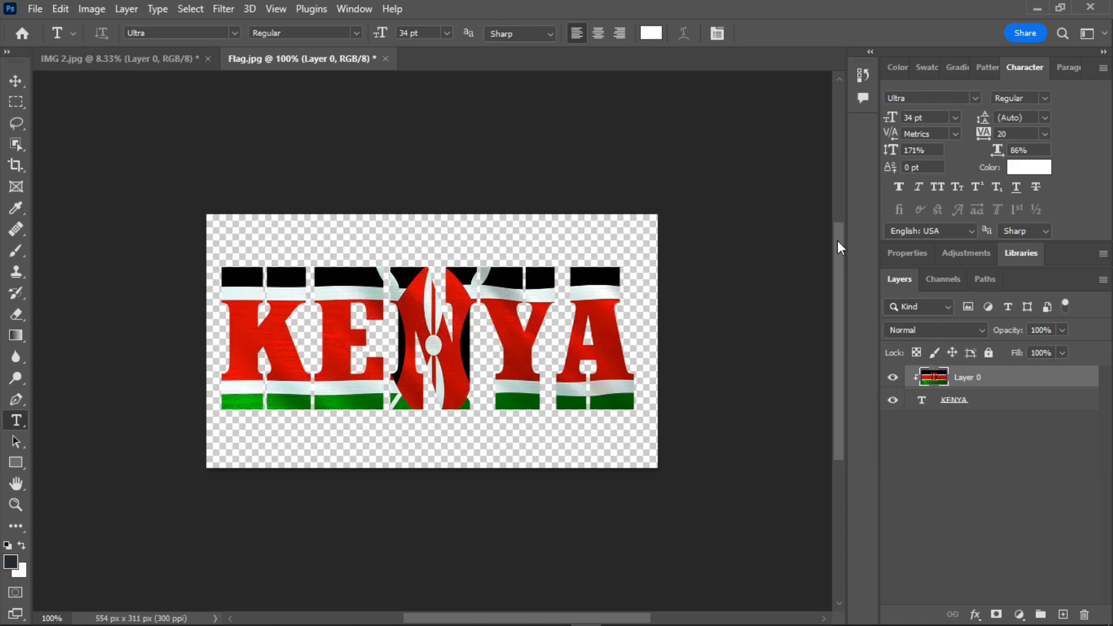
# Step: Add a drop shadow to the KENYA text layer and set the shadow color to black (000)
pyautogui.click(994, 410)
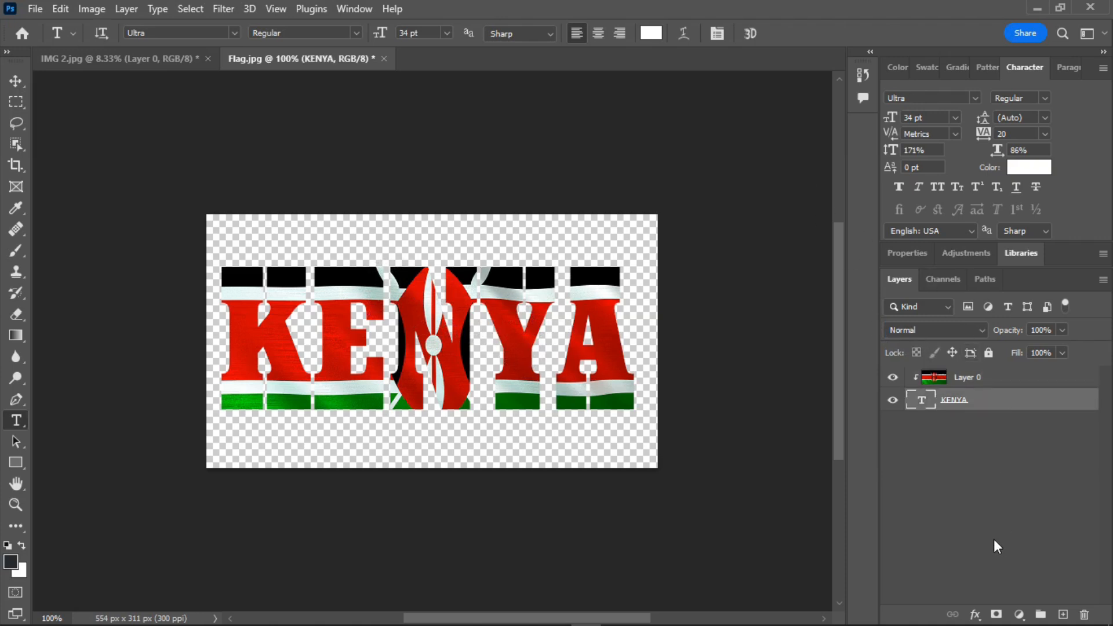
pyautogui.click(975, 615)
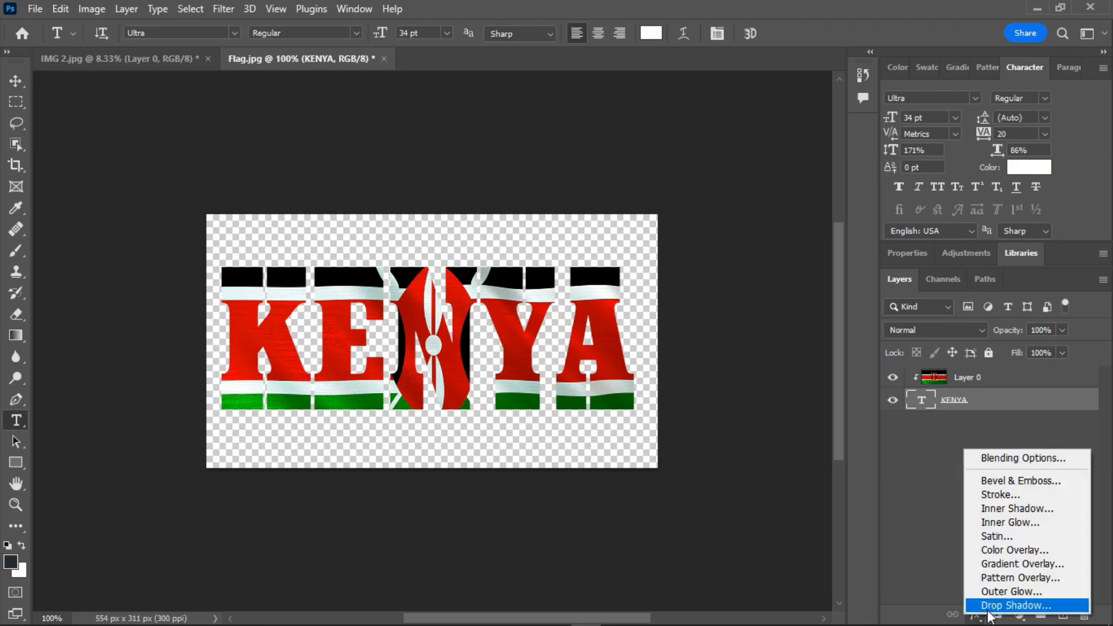
pyautogui.click(988, 607)
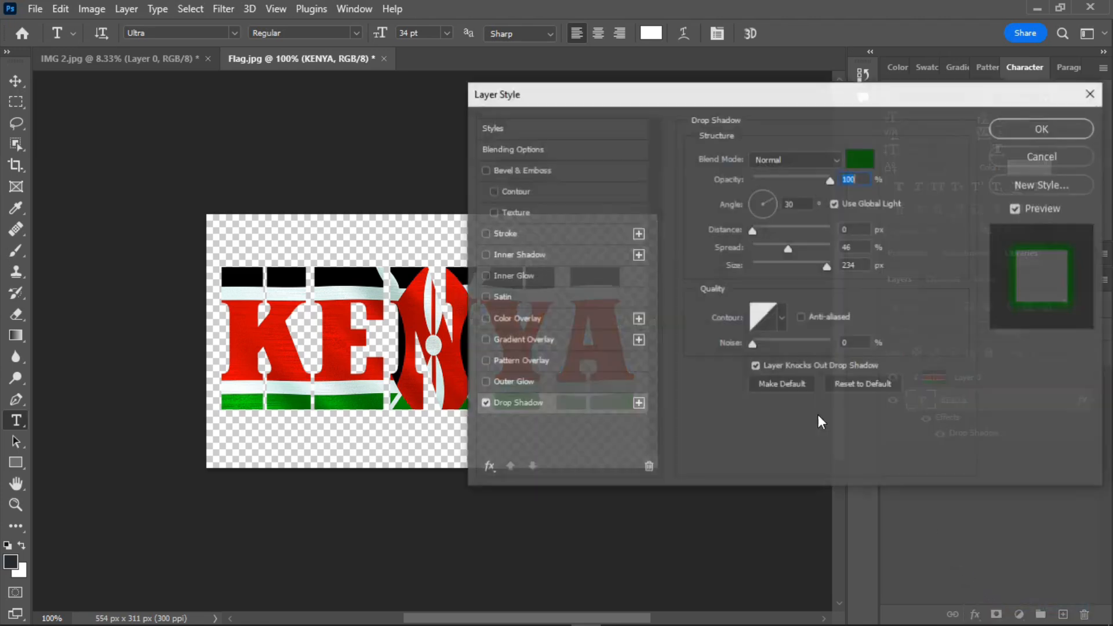
pyautogui.click(860, 160)
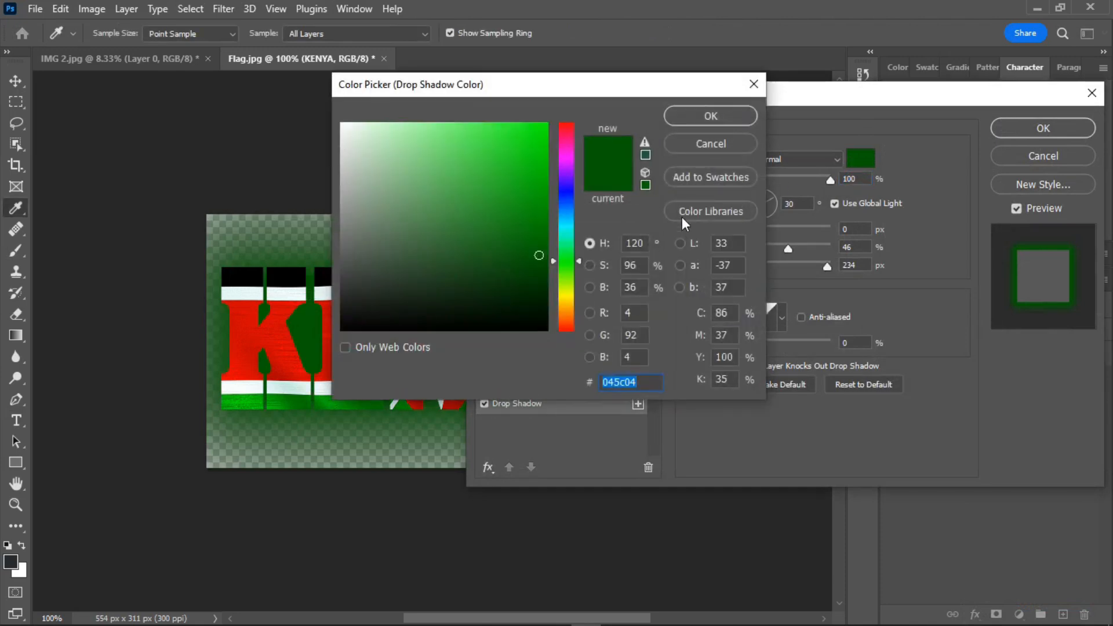
pyautogui.write('000')
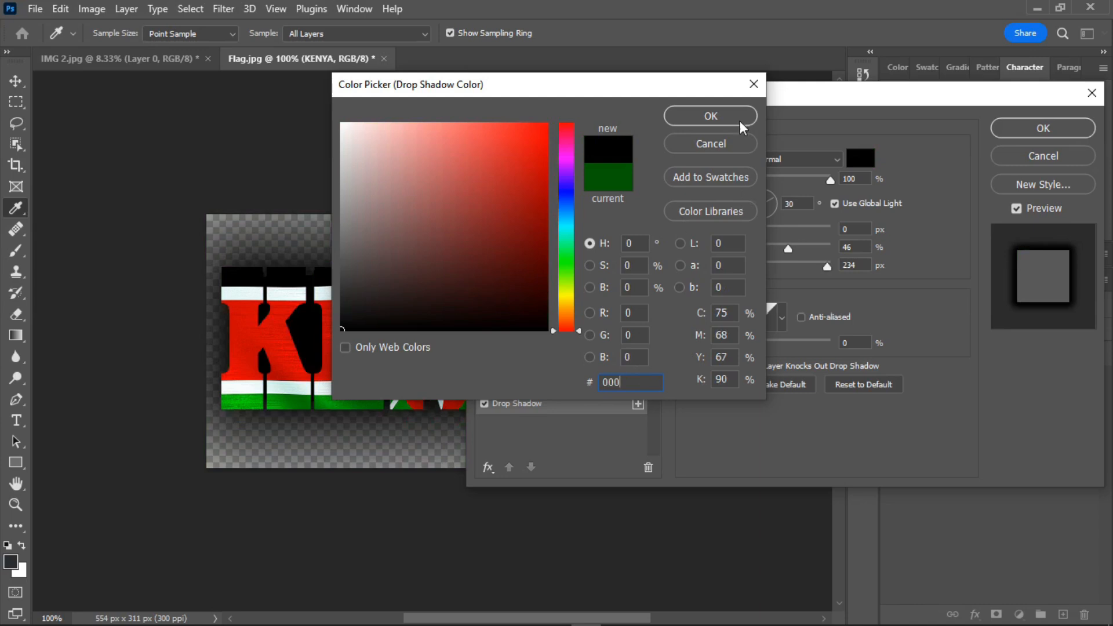
pyautogui.click(733, 116)
# Step: Set the drop shadow's spread to 100% and size to 4 px, and apply the layer style
pyautogui.moveTo(702, 94); pyautogui.dragTo(770, 86)
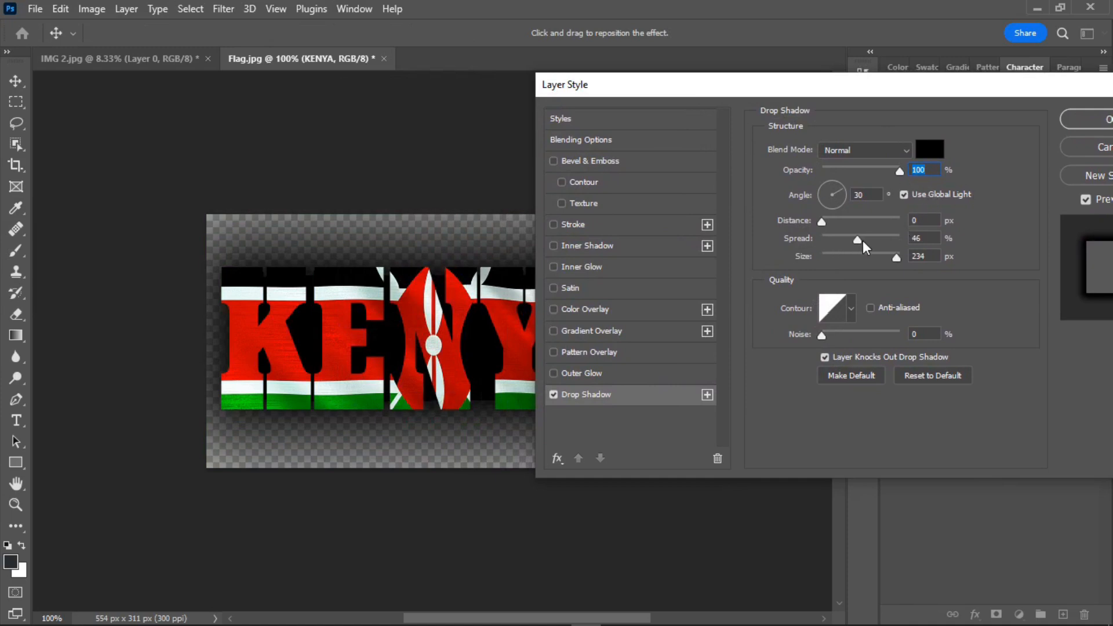
pyautogui.moveTo(857, 239); pyautogui.dragTo(828, 272)
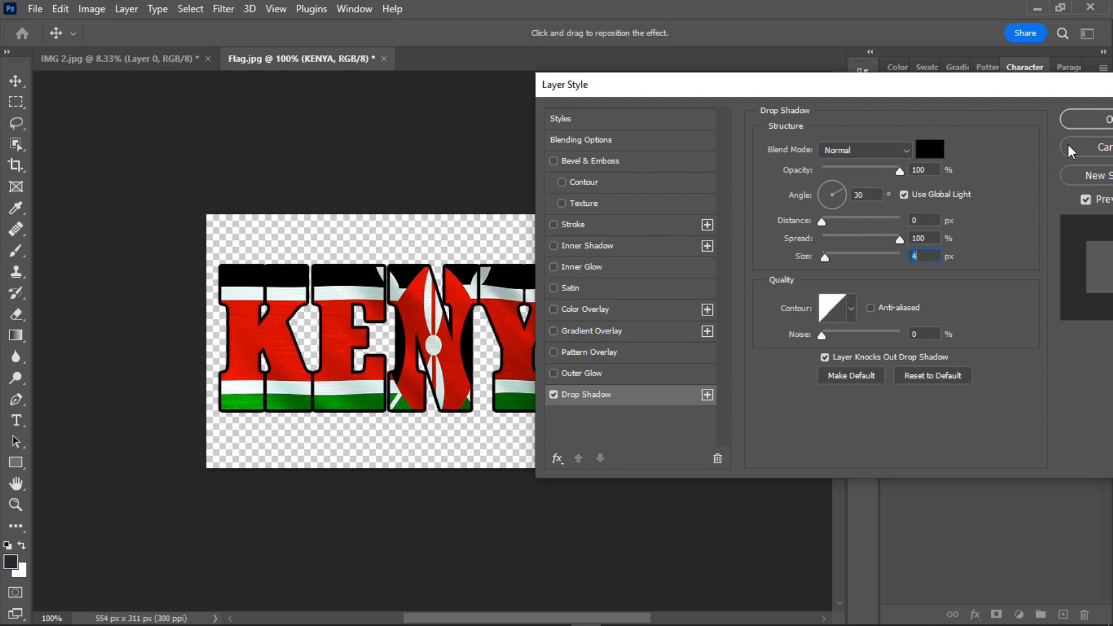
pyautogui.click(1072, 119)
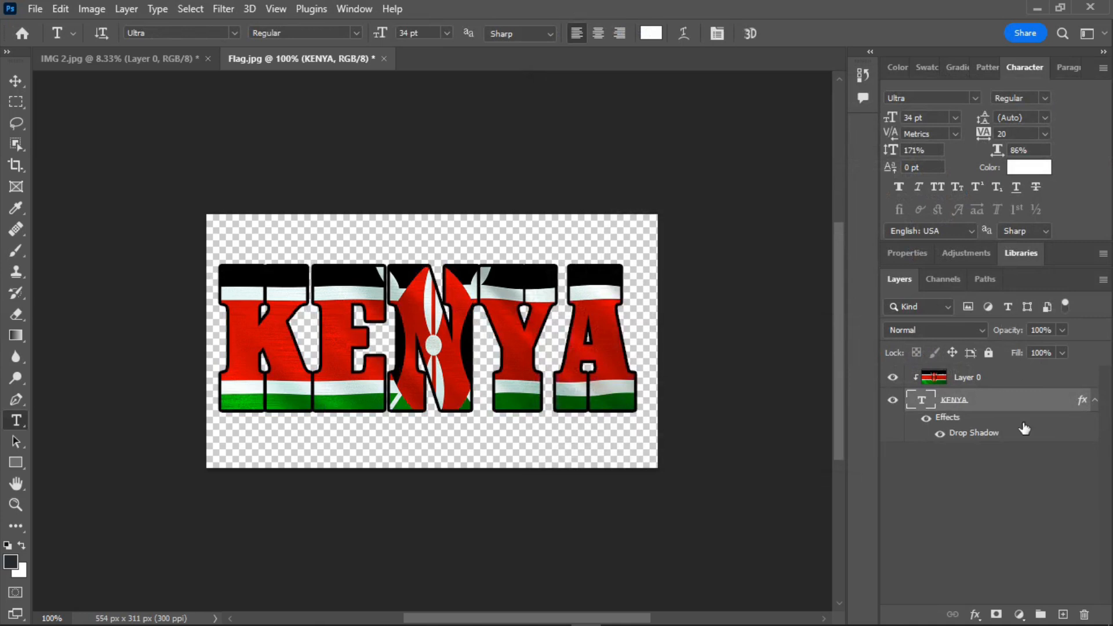
# Step: Add a Bevel & Emboss effect to the KENYA text layer with its depth set to 1000%
pyautogui.click(973, 613)
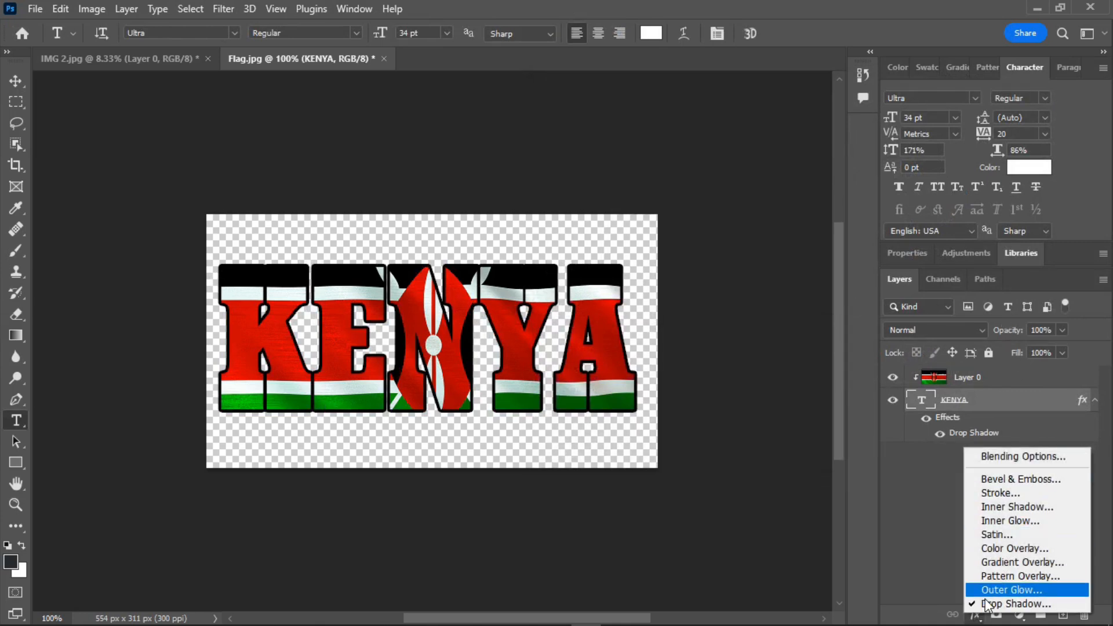
pyautogui.click(977, 617)
pyautogui.click(978, 619)
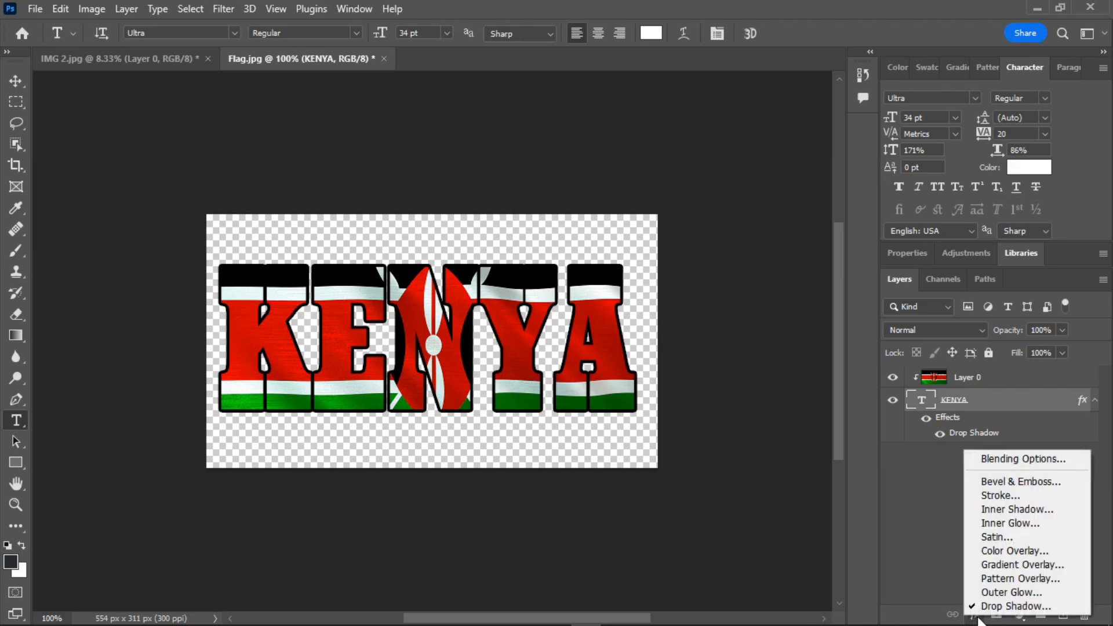
pyautogui.click(1021, 482)
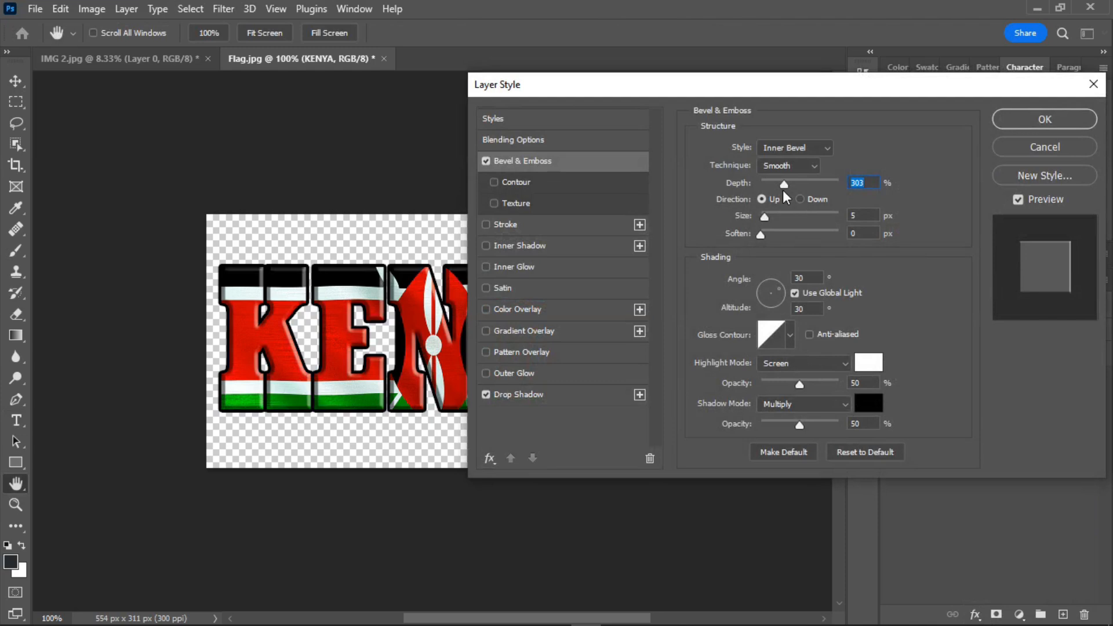
pyautogui.moveTo(781, 182); pyautogui.dragTo(853, 187)
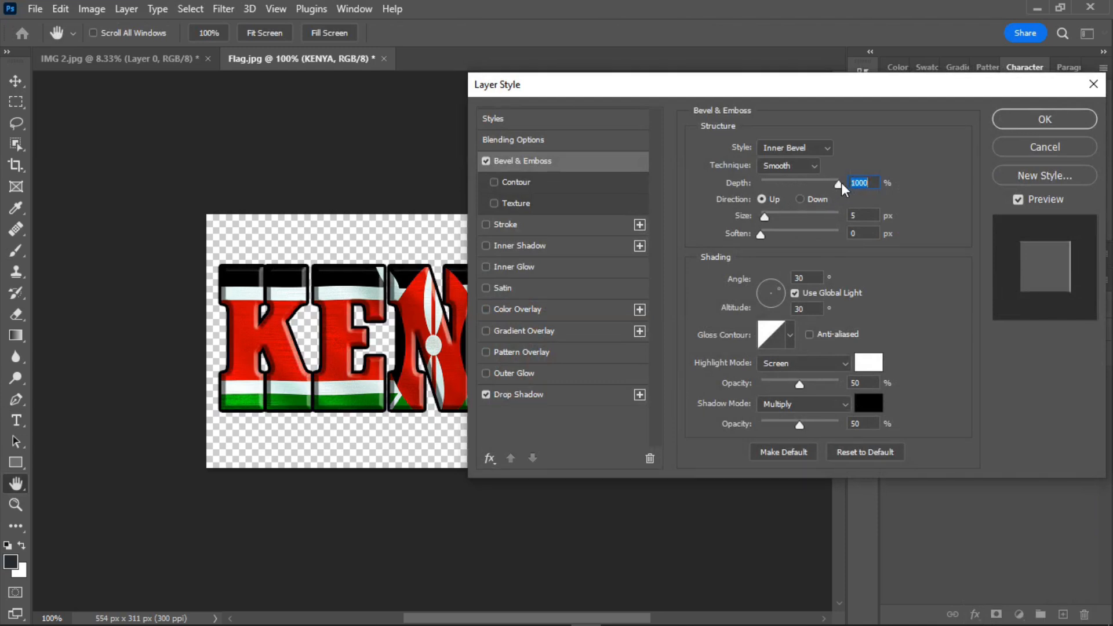
# Step: Adjust the bevel's size and softening on the KENYA text and apply the layer style
pyautogui.moveTo(769, 216)
pyautogui.mouseDown()
pyautogui.moveTo(801, 217)
pyautogui.moveTo(770, 222)
pyautogui.moveTo(766, 237)
pyautogui.mouseUp()
pyautogui.press('Tab')
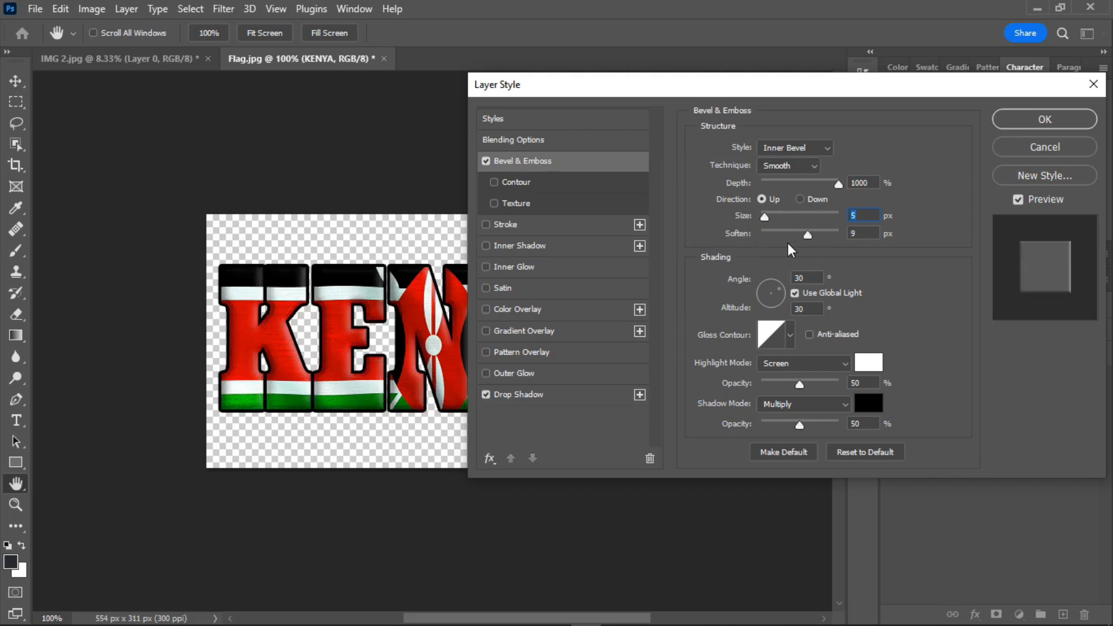
pyautogui.press('Tab')
pyautogui.click(1029, 121)
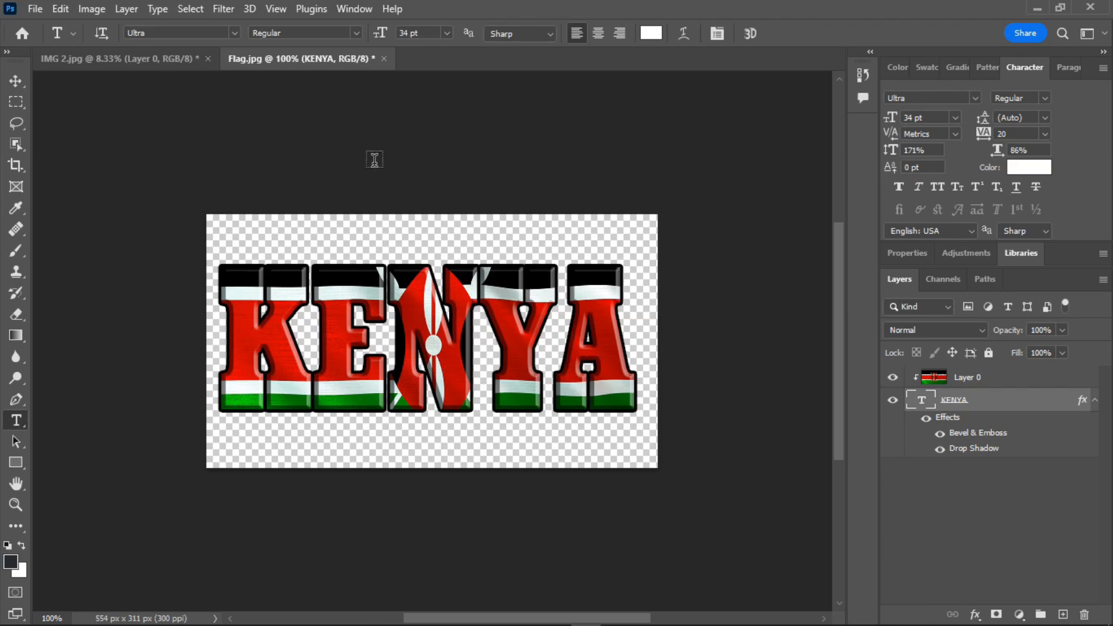
# Step: Open the IMG 5 flower picture from the Files folder inside Downloads' PSD files folder
pyautogui.click(39, 5)
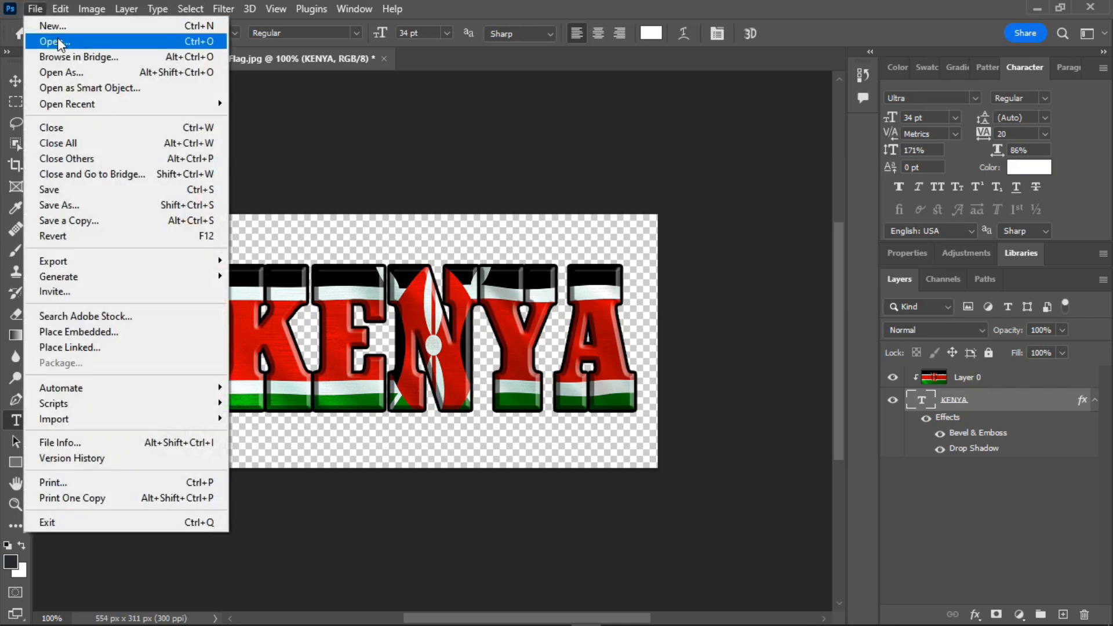
pyautogui.click(52, 40)
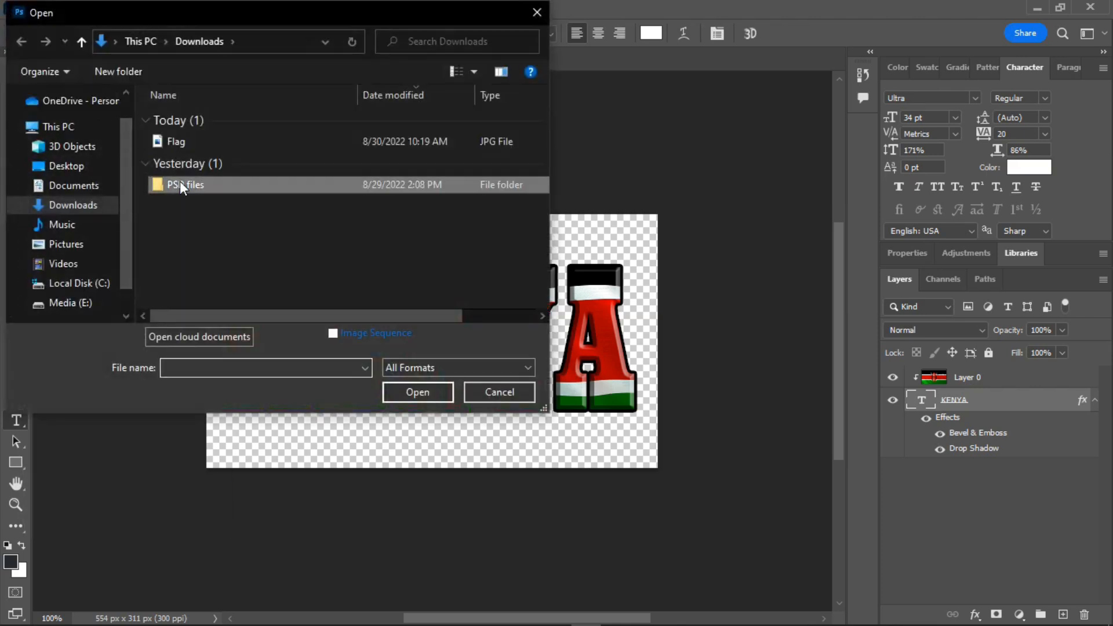
pyautogui.doubleClick(179, 181)
pyautogui.doubleClick(188, 121)
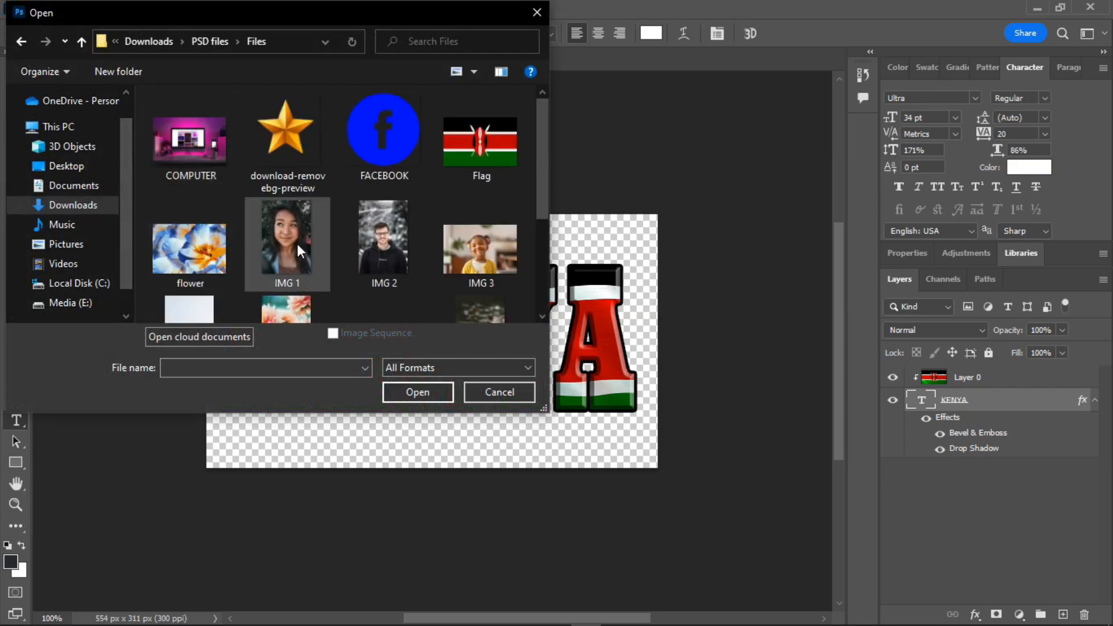
pyautogui.scroll(-3, 305, 243)
pyautogui.click(296, 189)
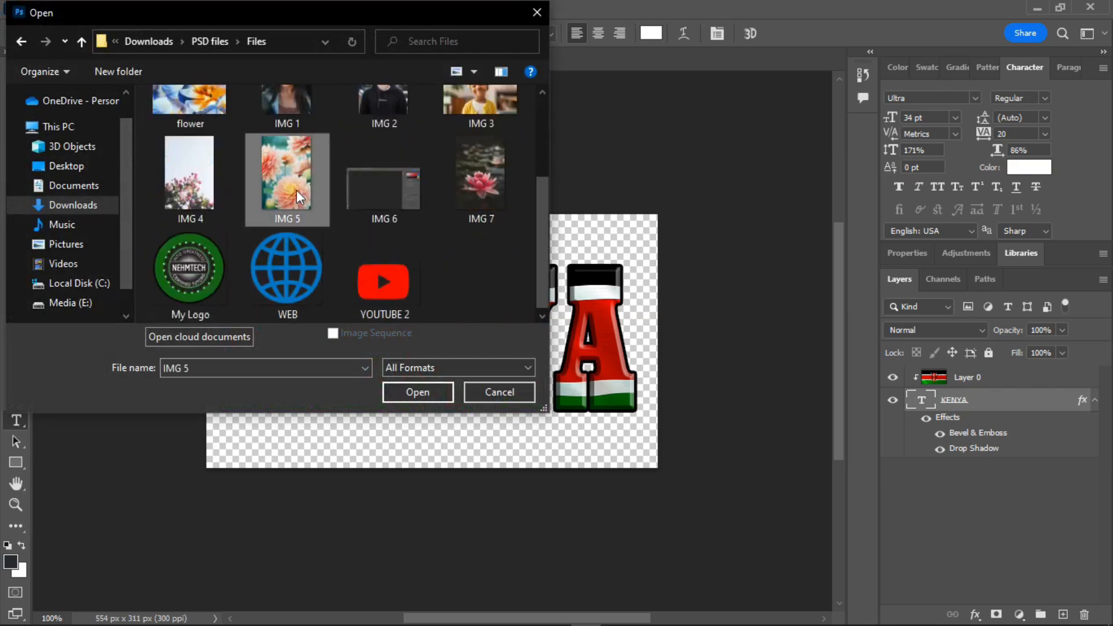
pyautogui.click(417, 390)
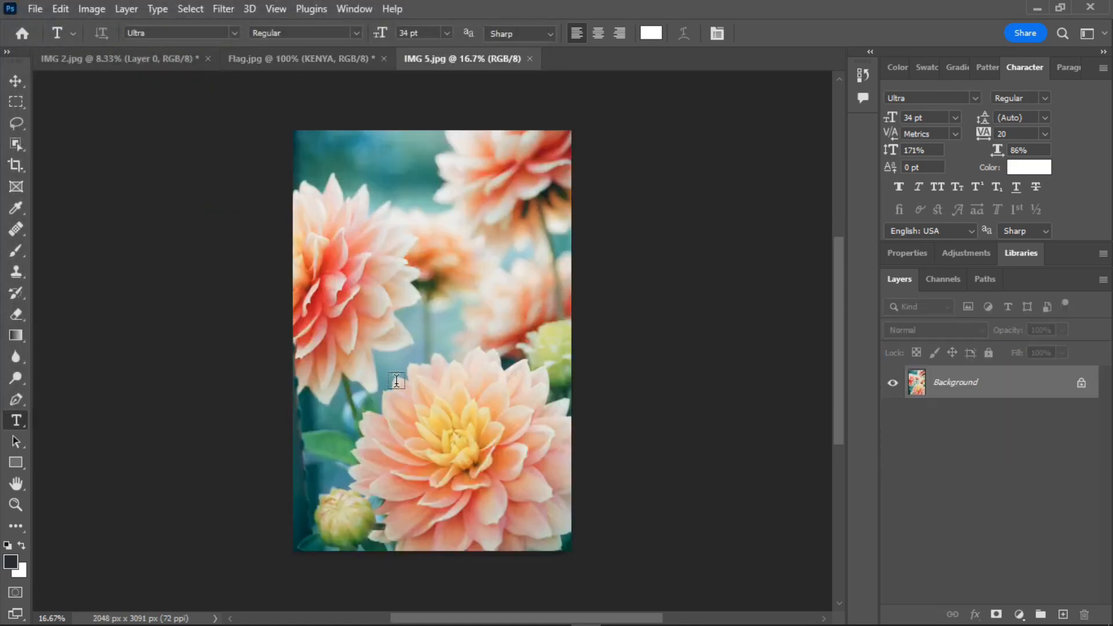
# Step: Unlock the flower image's background layer and make three duplicates of it
pyautogui.click(1081, 384)
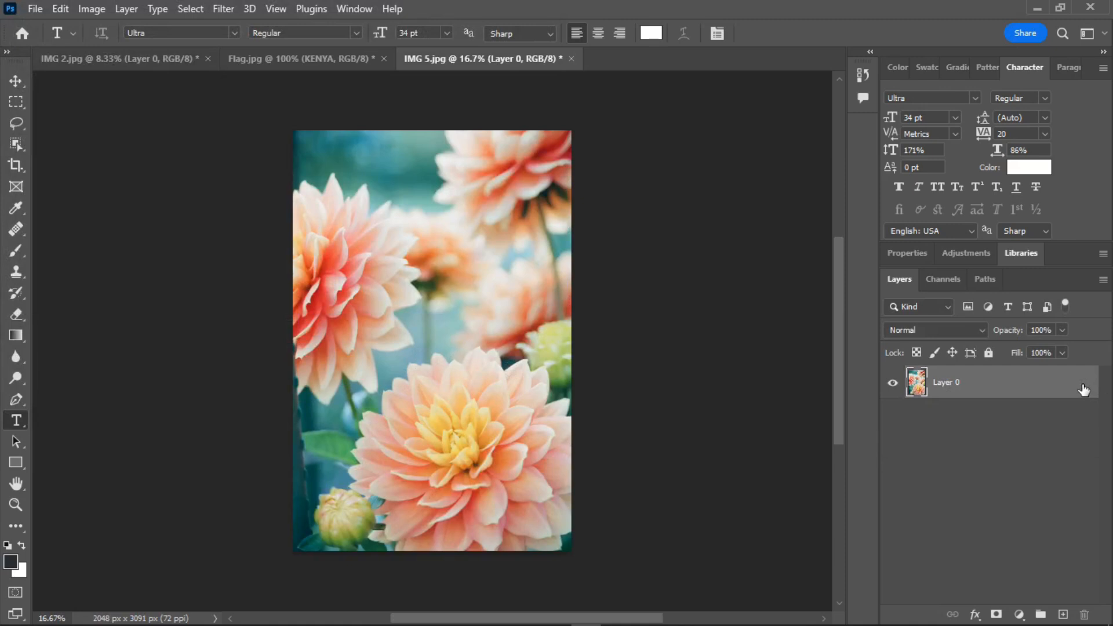
pyautogui.rightClick(991, 391)
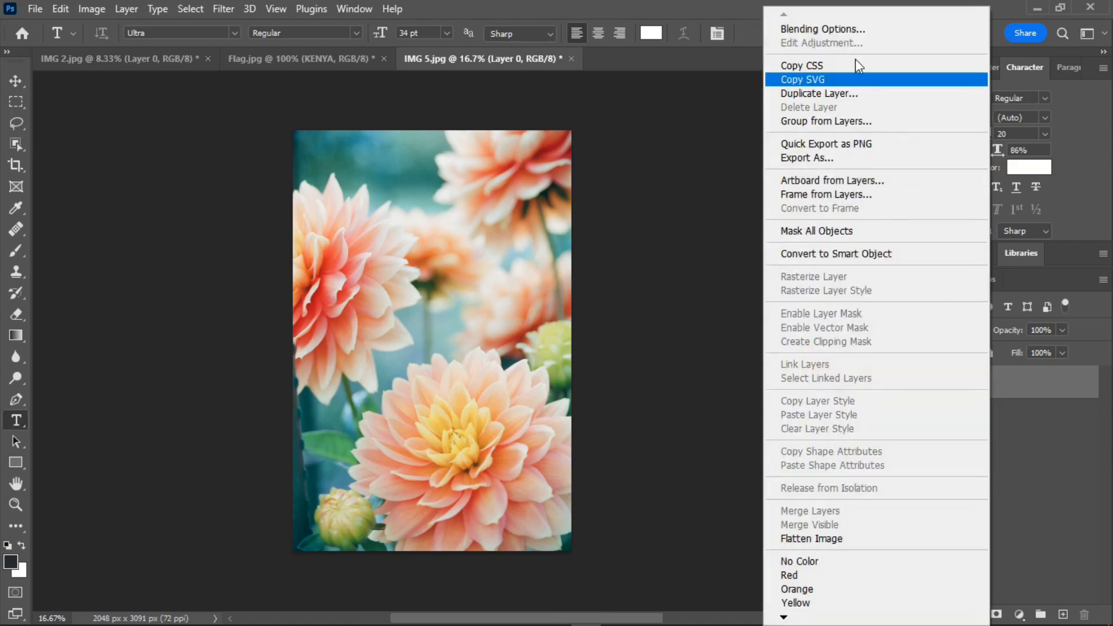
pyautogui.click(840, 93)
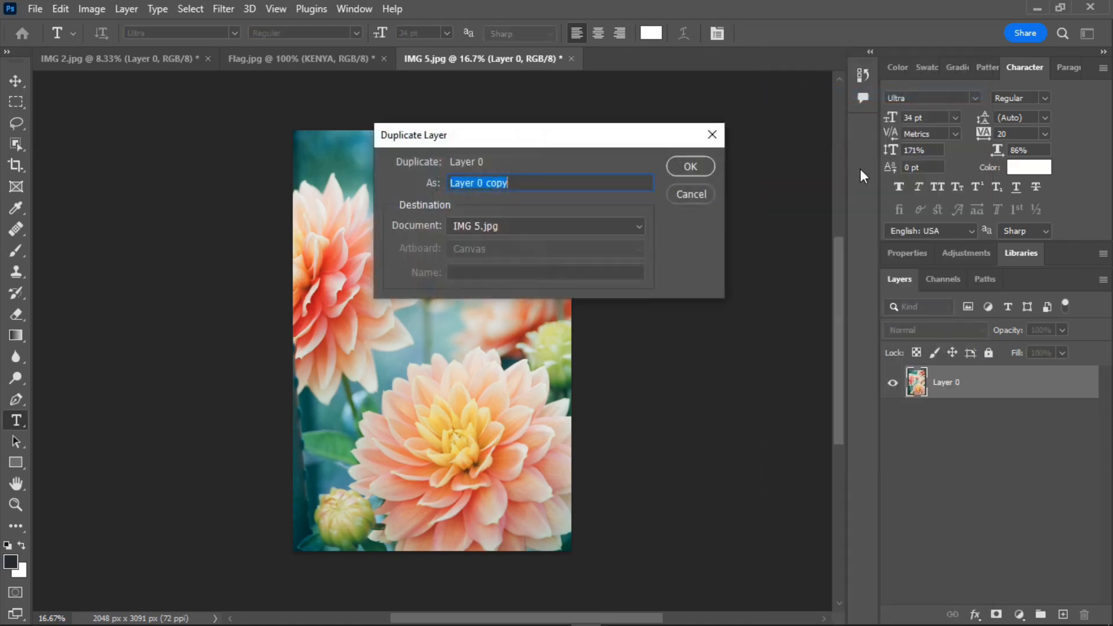
pyautogui.click(685, 172)
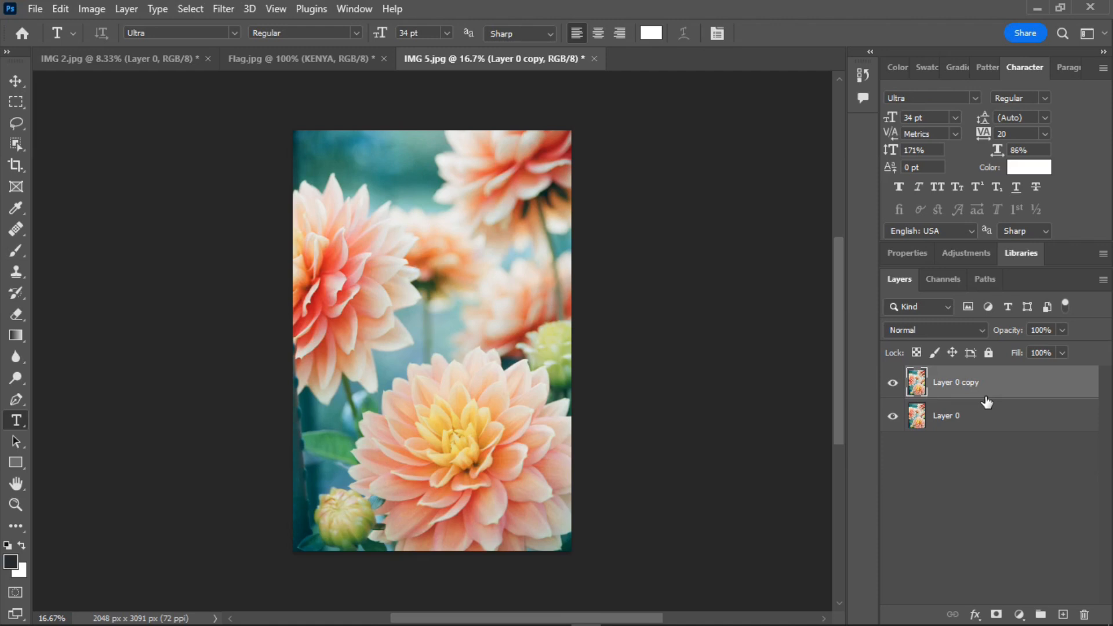
pyautogui.hotkey('ctrl', 'j')
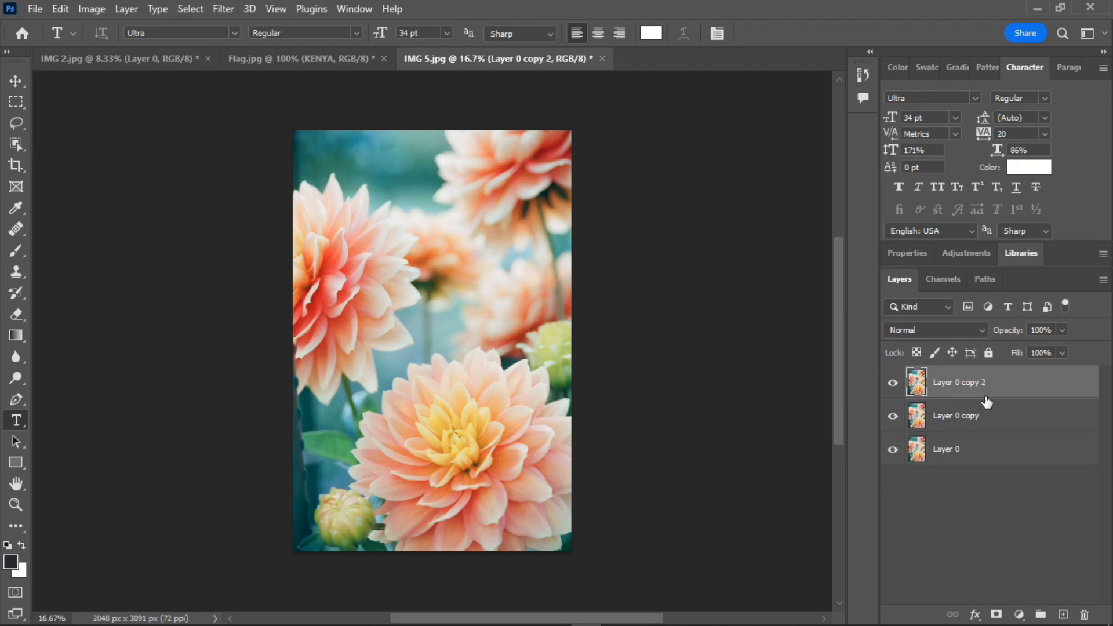
pyautogui.hotkey('ctrl', 'j')
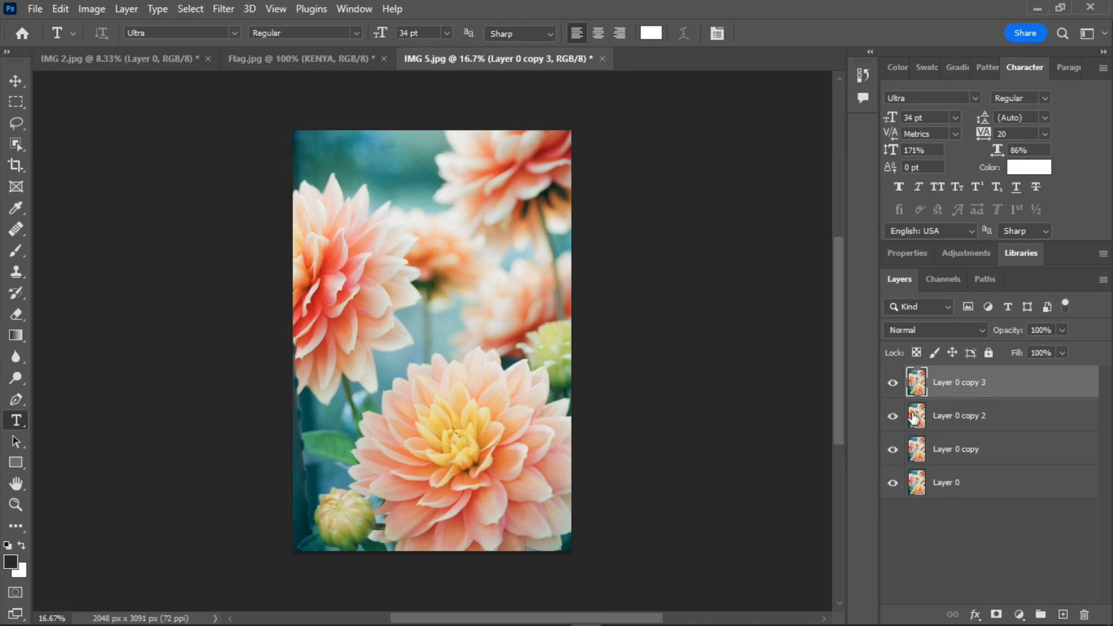
# Step: Rename the three duplicate layers, from the lowest up, as Auto tone, Auto Color and Auto contast
pyautogui.doubleClick(983, 450)
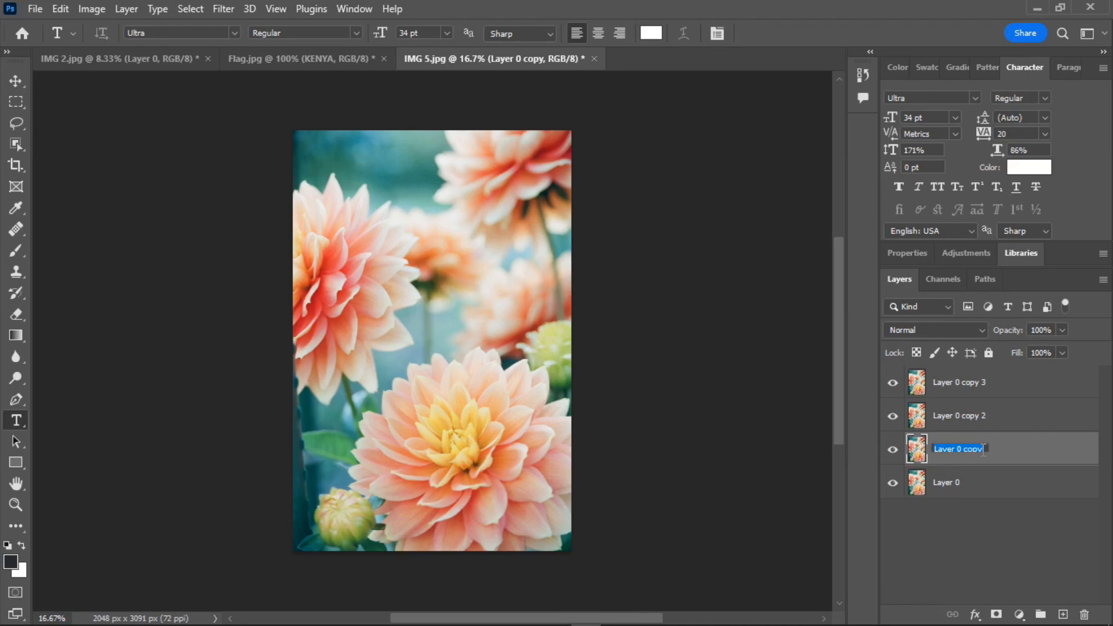
pyautogui.write('a')
pyautogui.write('Auto ')
pyautogui.write('tone')
pyautogui.doubleClick(978, 415)
pyautogui.write('Auto')
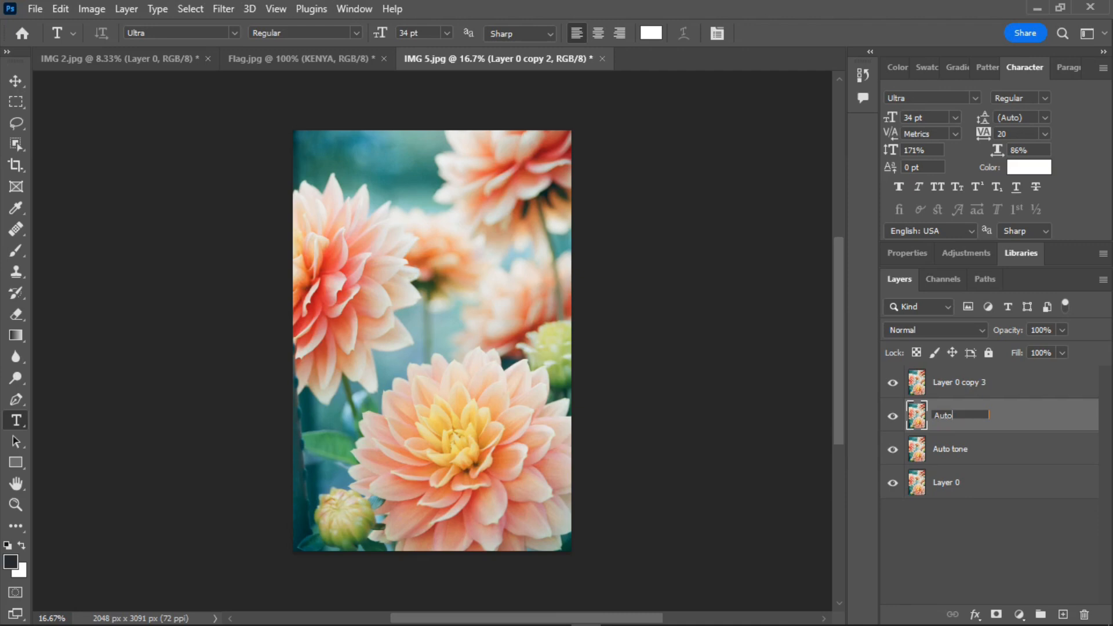
pyautogui.write('Color')
pyautogui.doubleClick(980, 381)
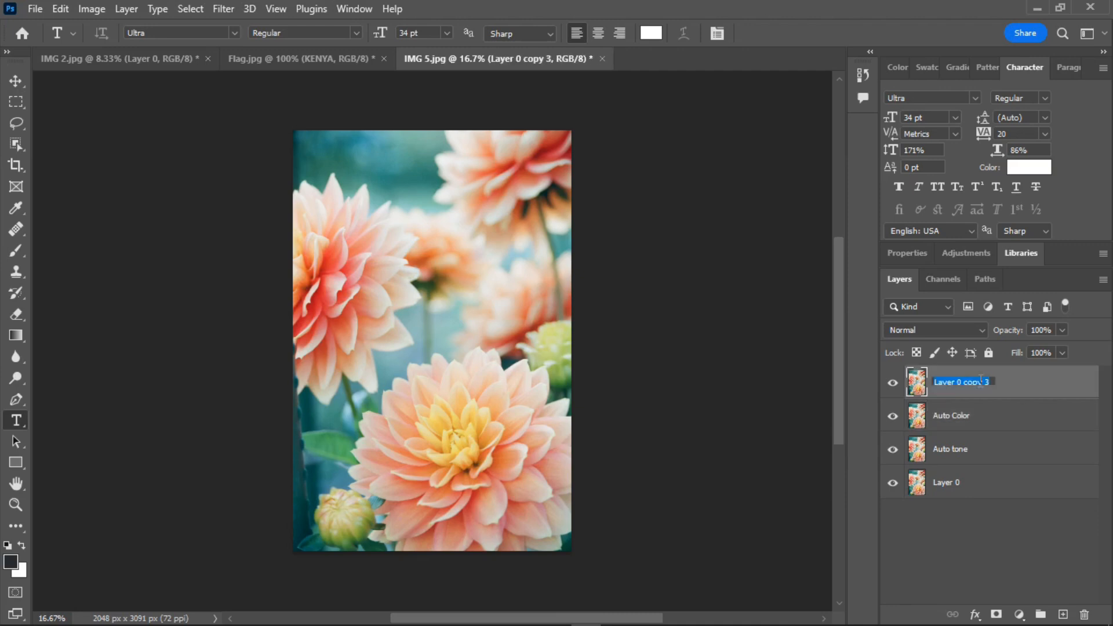
pyautogui.write('Auto contast')
# Step: Move the Auto tone layer to the top of the layer stack
pyautogui.click(962, 449)
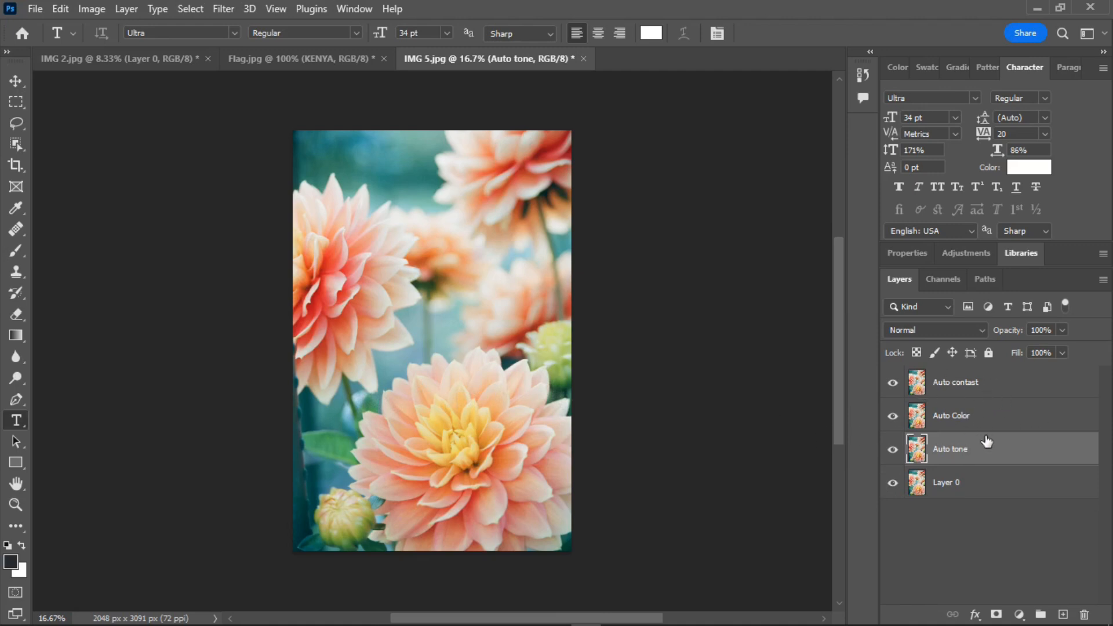
pyautogui.moveTo(977, 456); pyautogui.dragTo(968, 371)
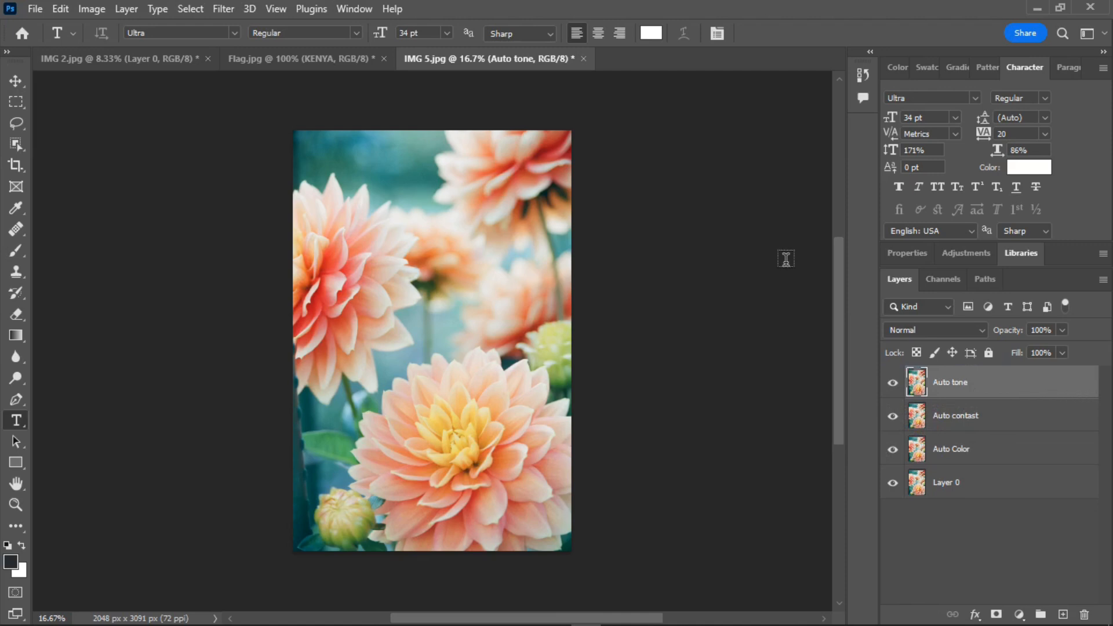
# Step: Apply the Auto Tone correction to the Auto tone layer, and hide that layer to compare with the original
pyautogui.click(88, 7)
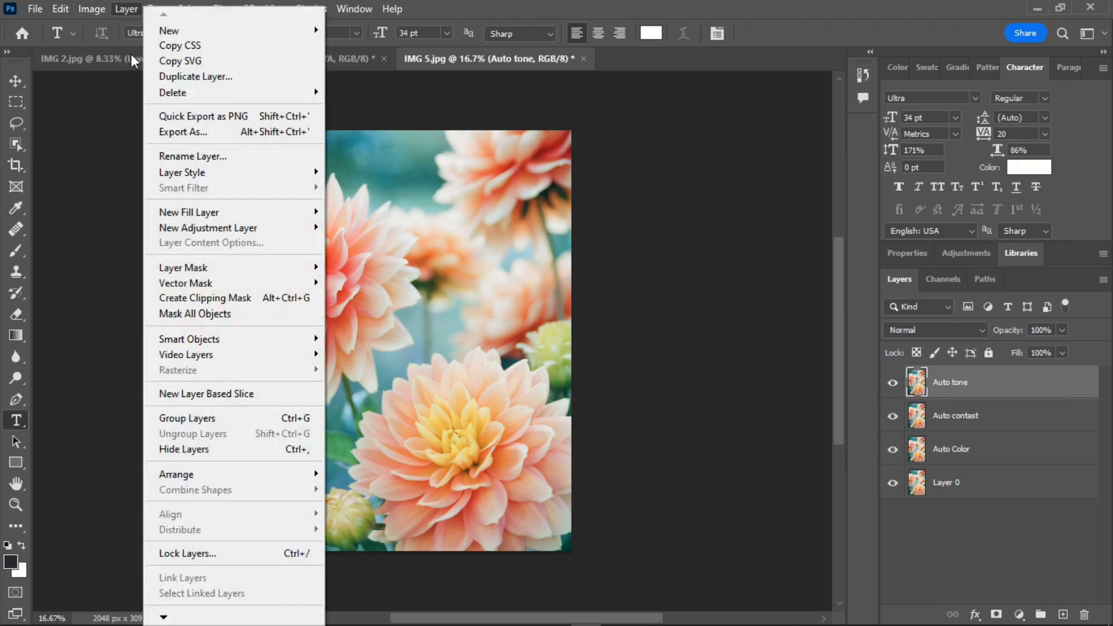
pyautogui.moveTo(63, 10)
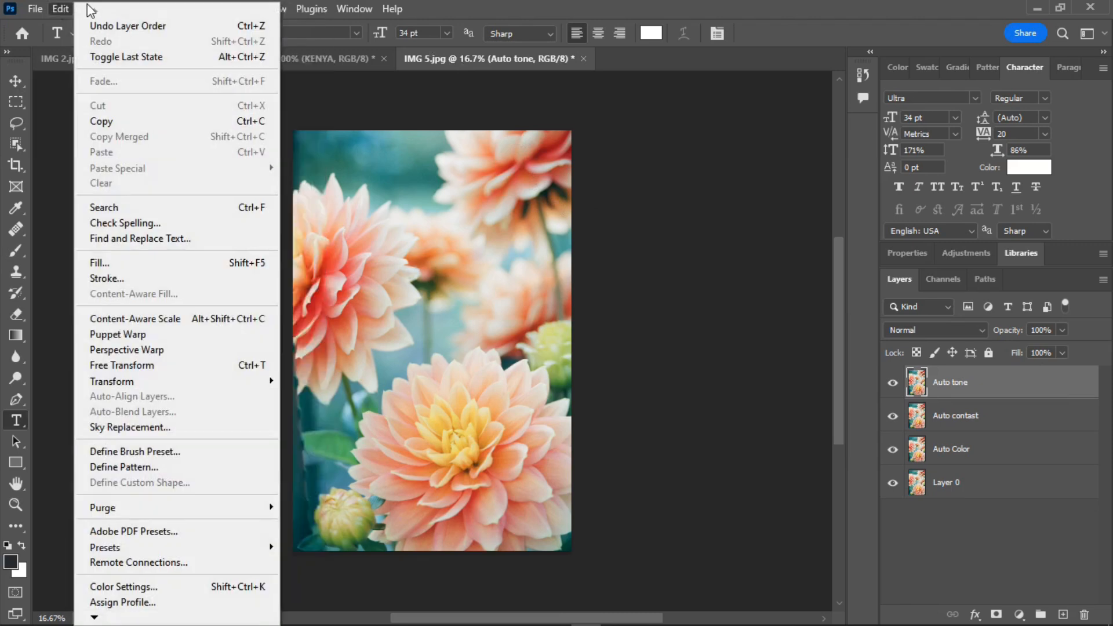
pyautogui.moveTo(105, 11)
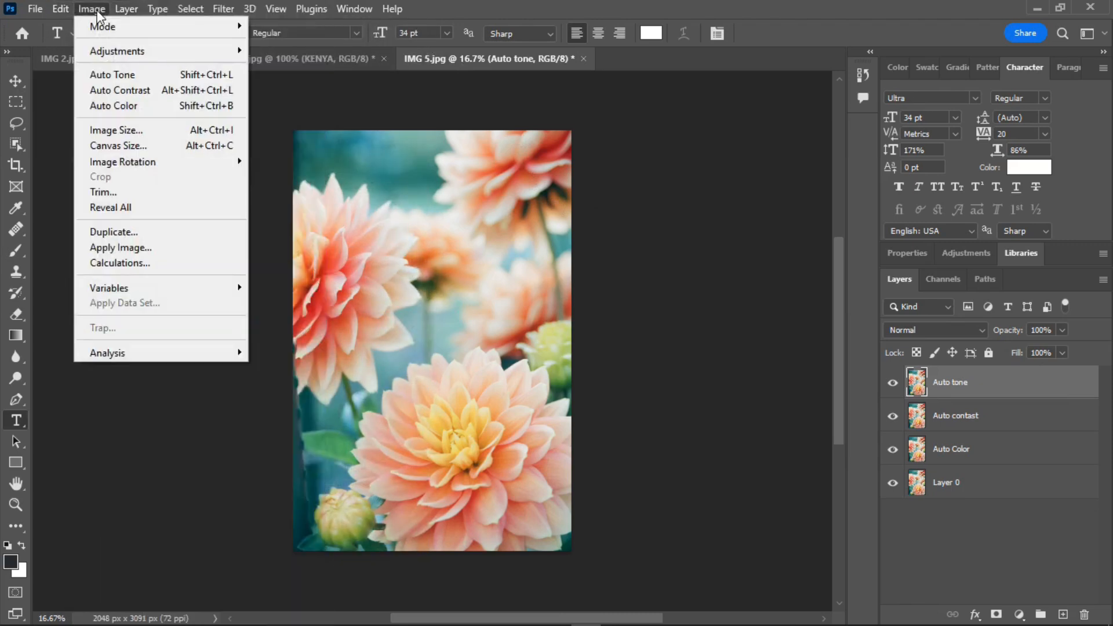
pyautogui.click(124, 74)
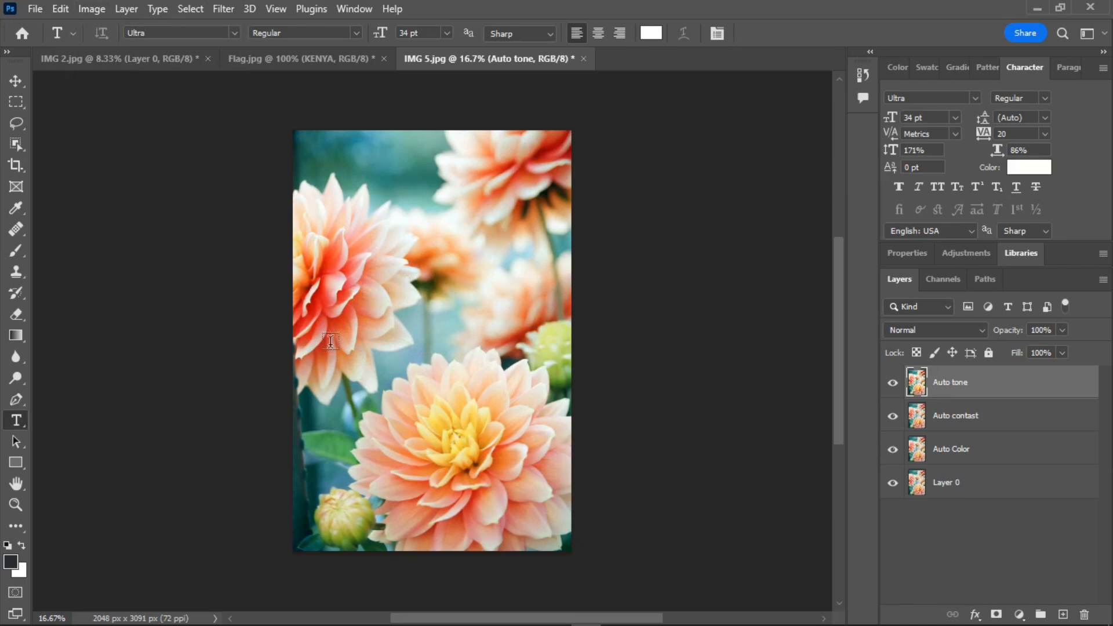
pyautogui.click(893, 384)
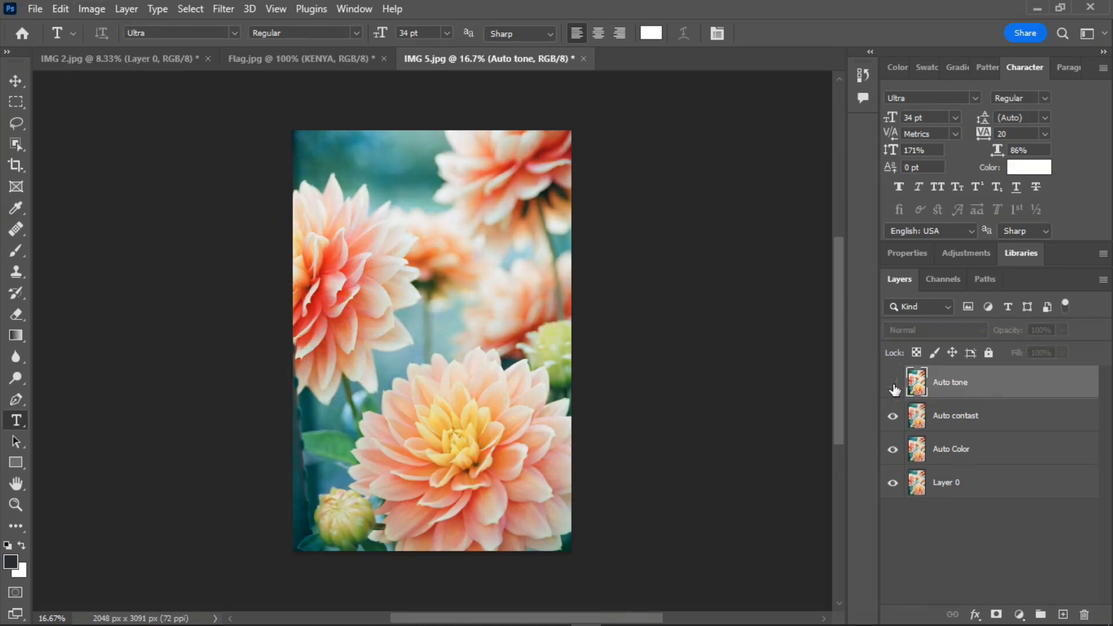
# Step: Move the Auto contast layer to the top of the layer stack and hide the Auto tone layer
pyautogui.click(893, 385)
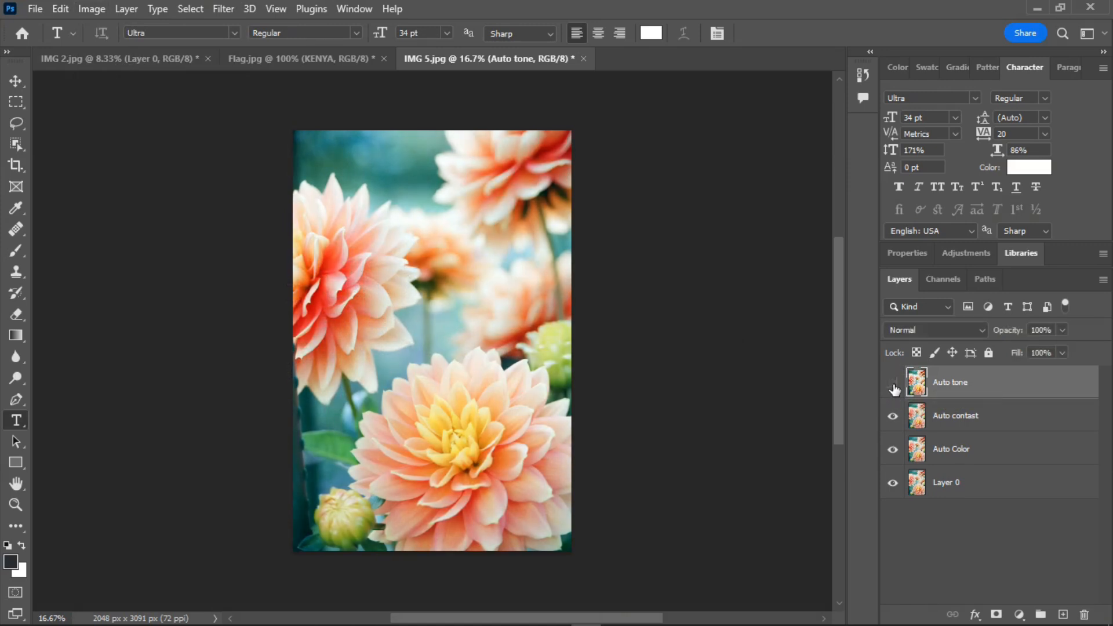
pyautogui.click(893, 384)
pyautogui.moveTo(984, 422); pyautogui.dragTo(979, 375)
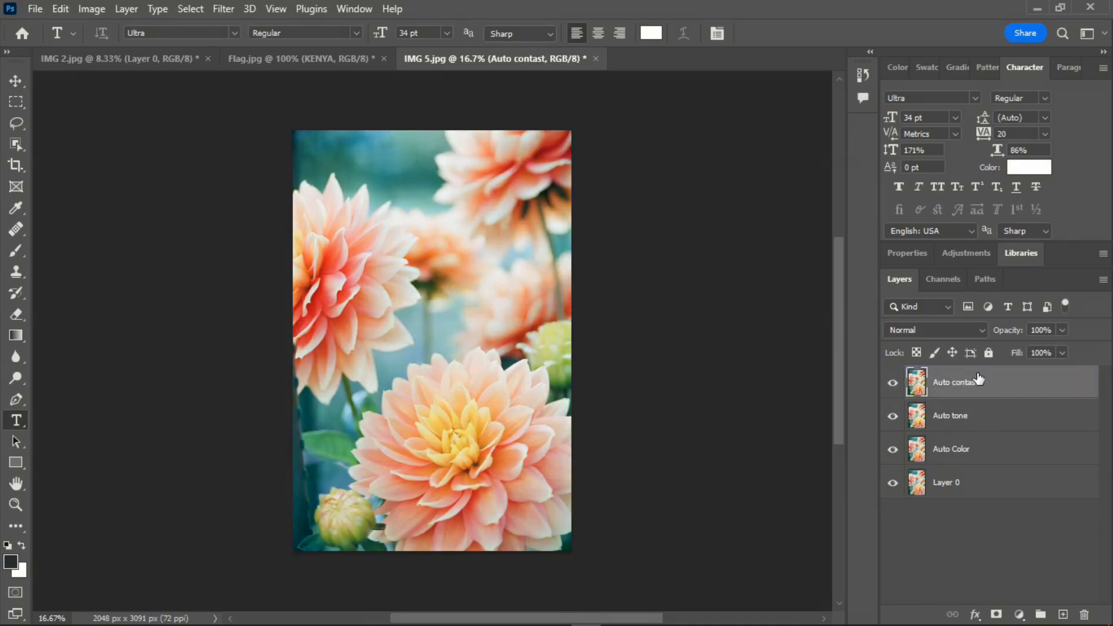
pyautogui.click(895, 417)
# Step: Apply the Auto Contrast correction to the Auto contast layer, and toggle that layer's visibility to compare with the original
pyautogui.click(94, 8)
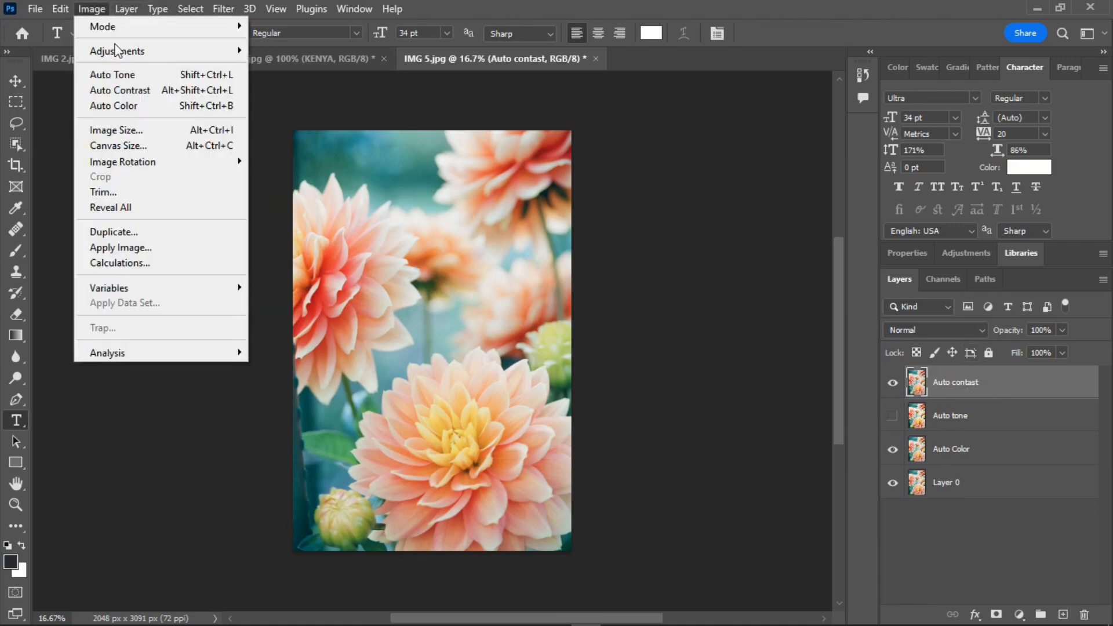
pyautogui.click(145, 92)
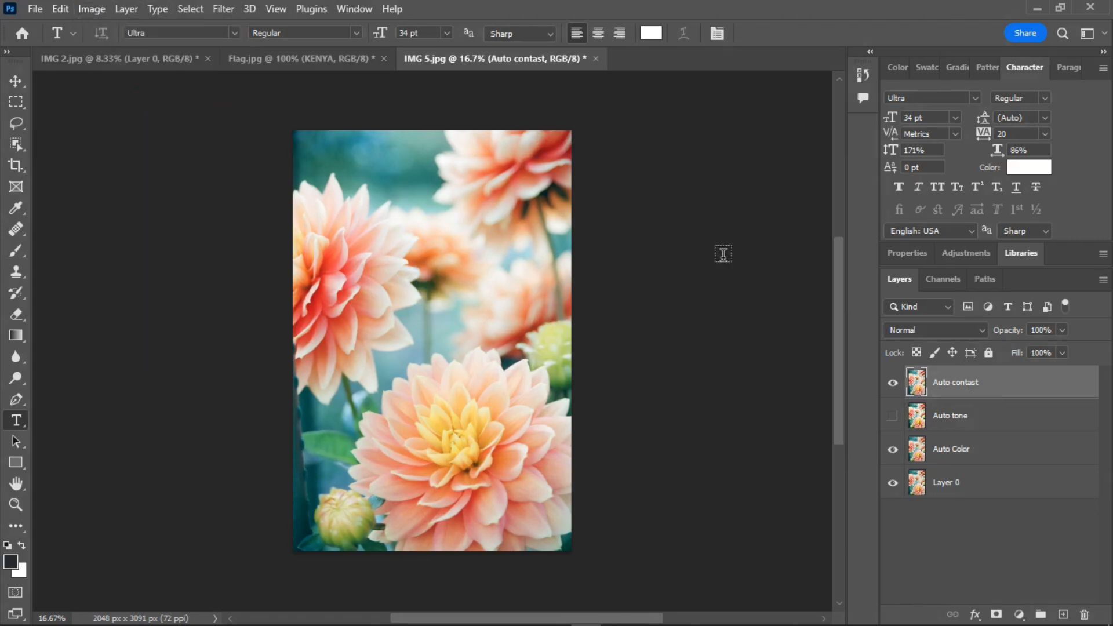
pyautogui.click(893, 384)
pyautogui.click(893, 385)
pyautogui.click(892, 386)
pyautogui.click(892, 385)
# Step: Apply the Auto Color correction to the Auto Color layer at the top of the stack, and toggle its visibility to compare with the original
pyautogui.moveTo(956, 457); pyautogui.dragTo(960, 376)
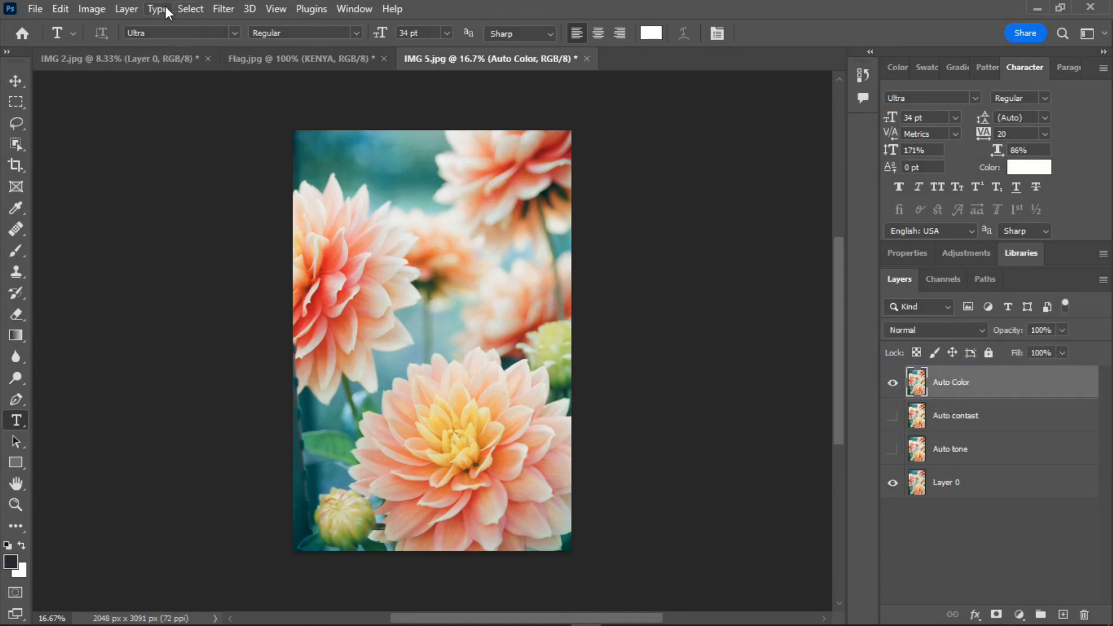
pyautogui.click(92, 8)
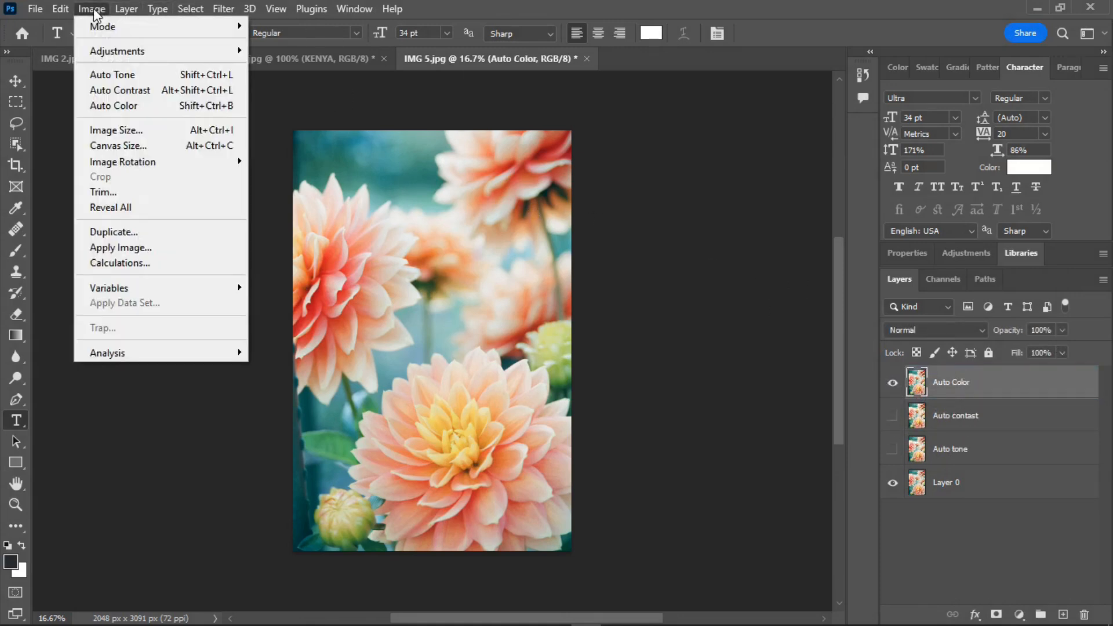
pyautogui.click(146, 110)
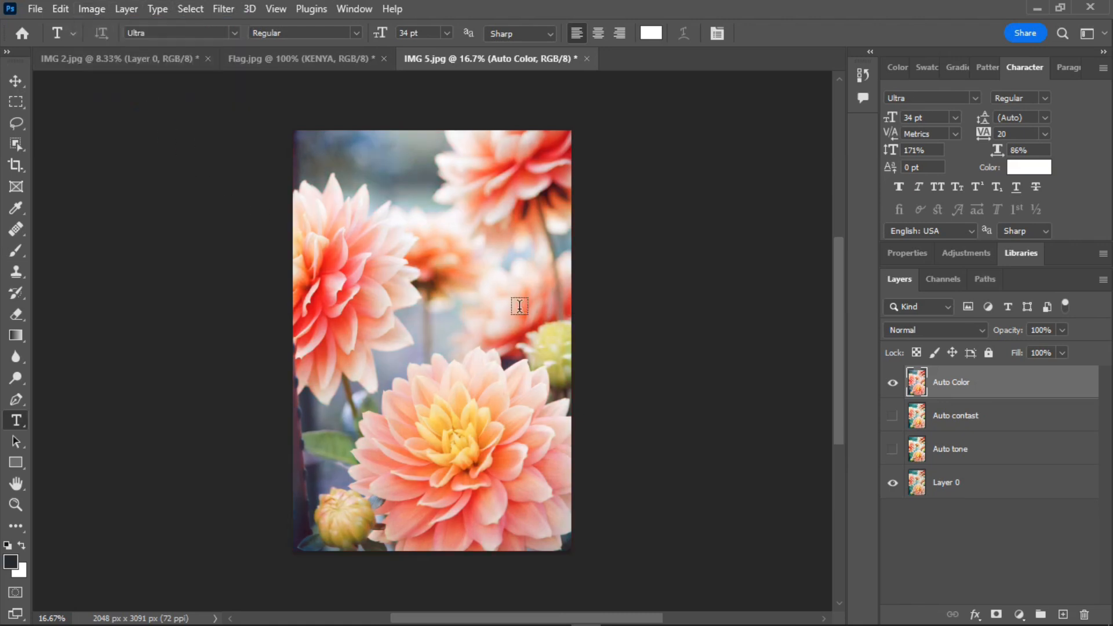
pyautogui.click(892, 387)
pyautogui.click(892, 387)
pyautogui.click(893, 387)
pyautogui.click(893, 387)
pyautogui.click(892, 387)
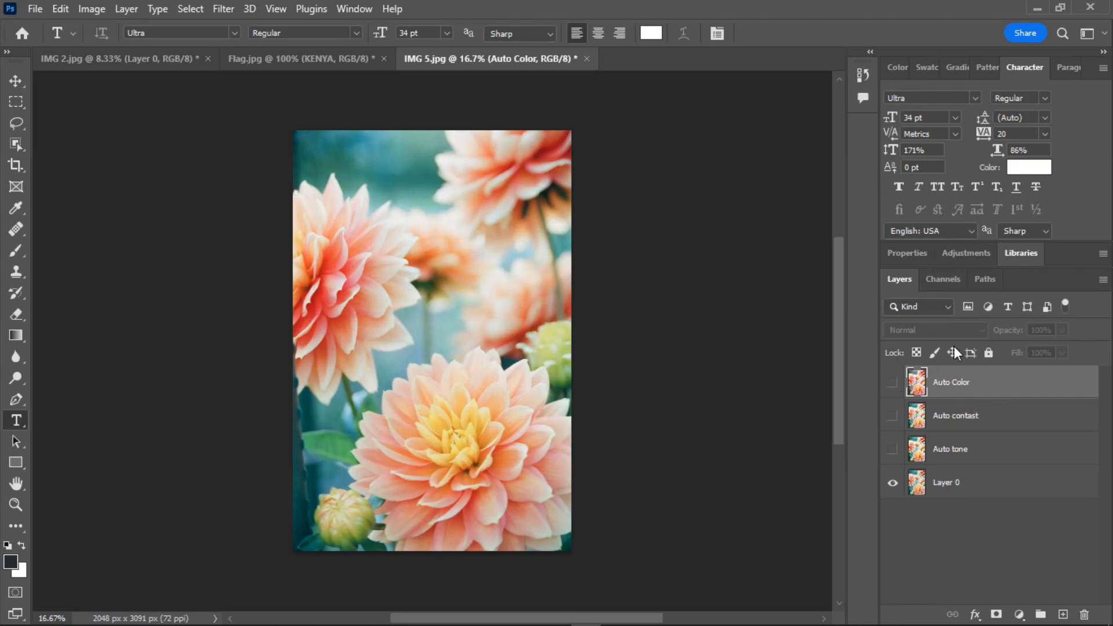
pyautogui.click(893, 382)
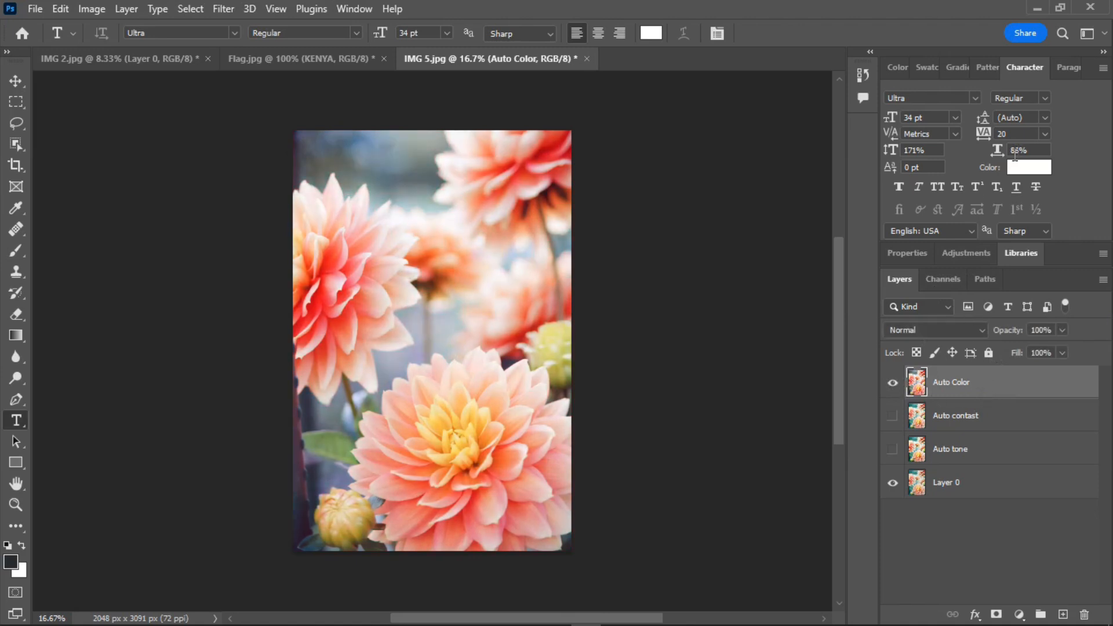
# Step: Add a Brightness/Contrast adjustment layer above the Auto Color layer with brightness -150 and contrast 100
pyautogui.click(961, 255)
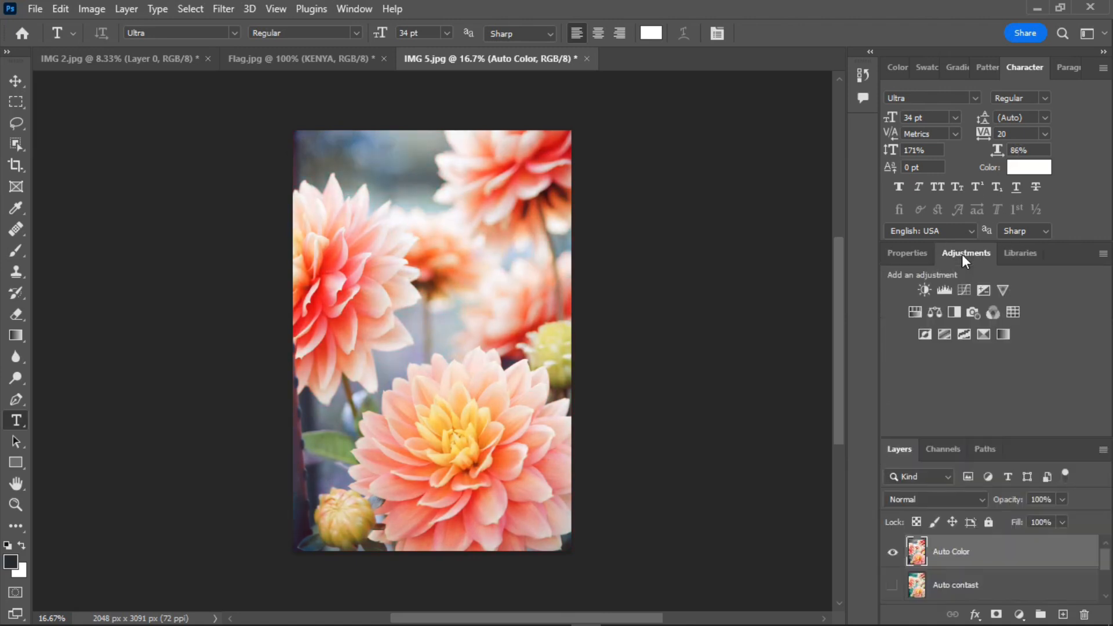
pyautogui.click(925, 289)
pyautogui.moveTo(991, 349); pyautogui.dragTo(842, 371)
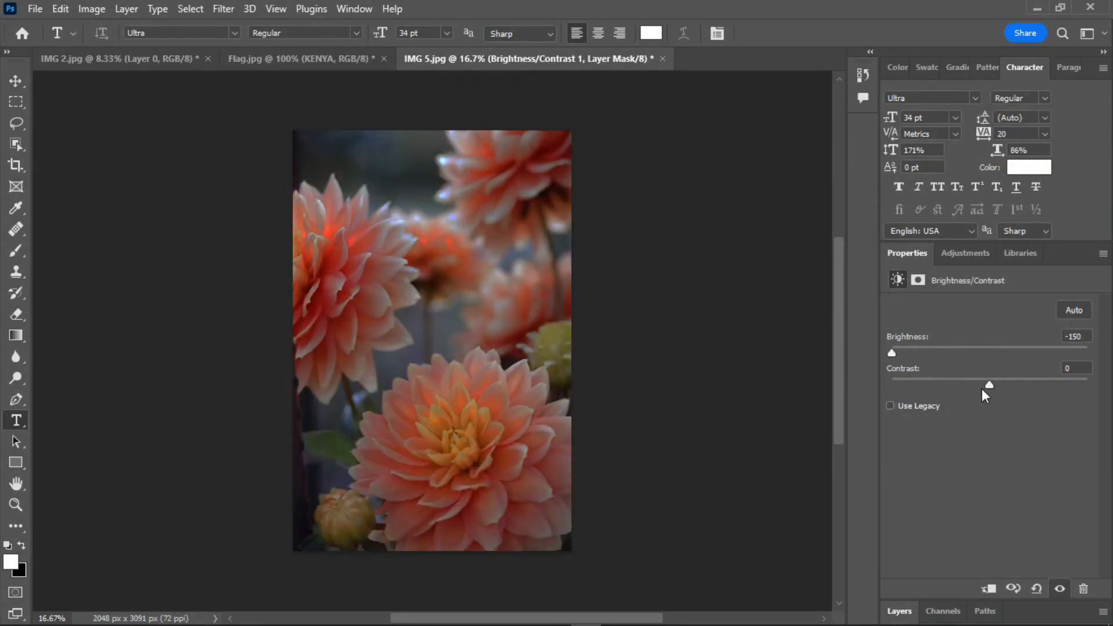
pyautogui.moveTo(988, 385); pyautogui.dragTo(1107, 430)
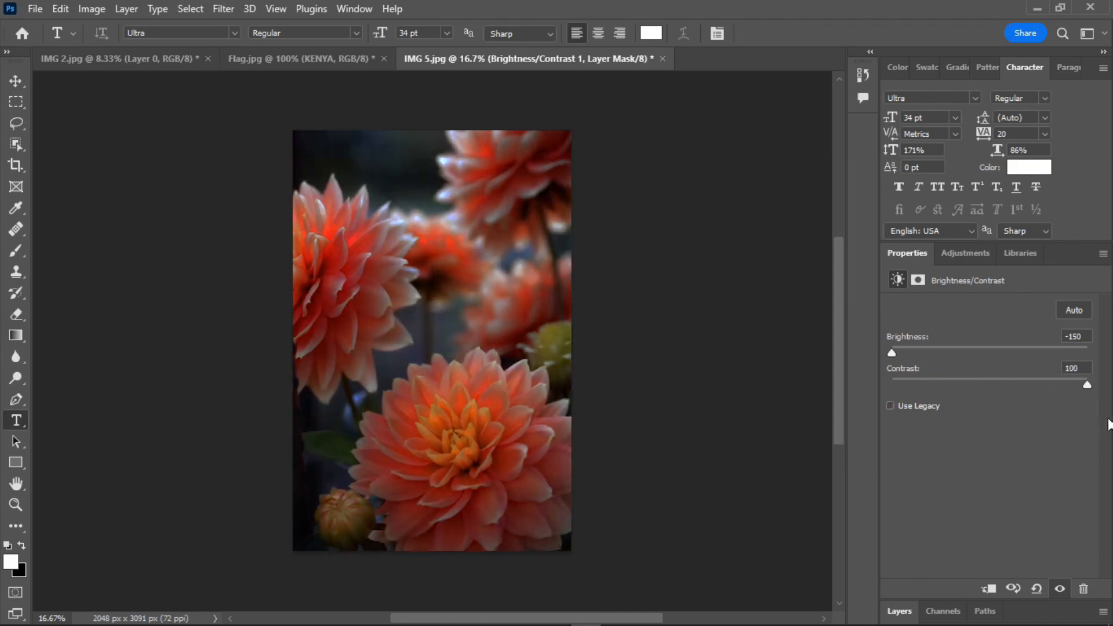
# Step: Add a Levels adjustment layer with the RGB black input level at 15 and the white input level at 164
pyautogui.click(973, 260)
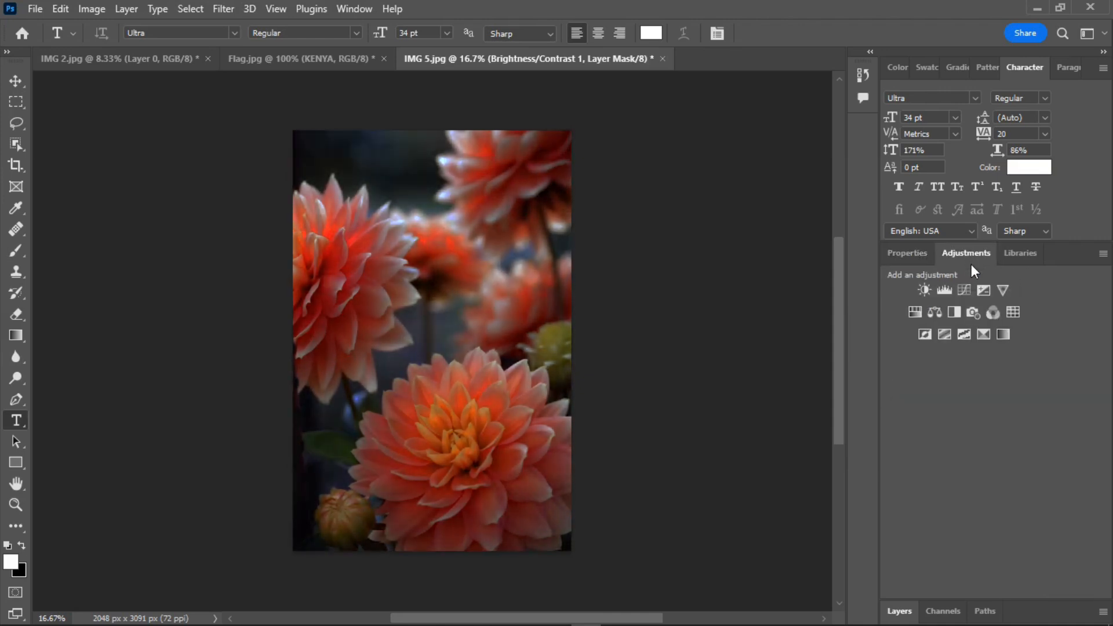
pyautogui.click(941, 290)
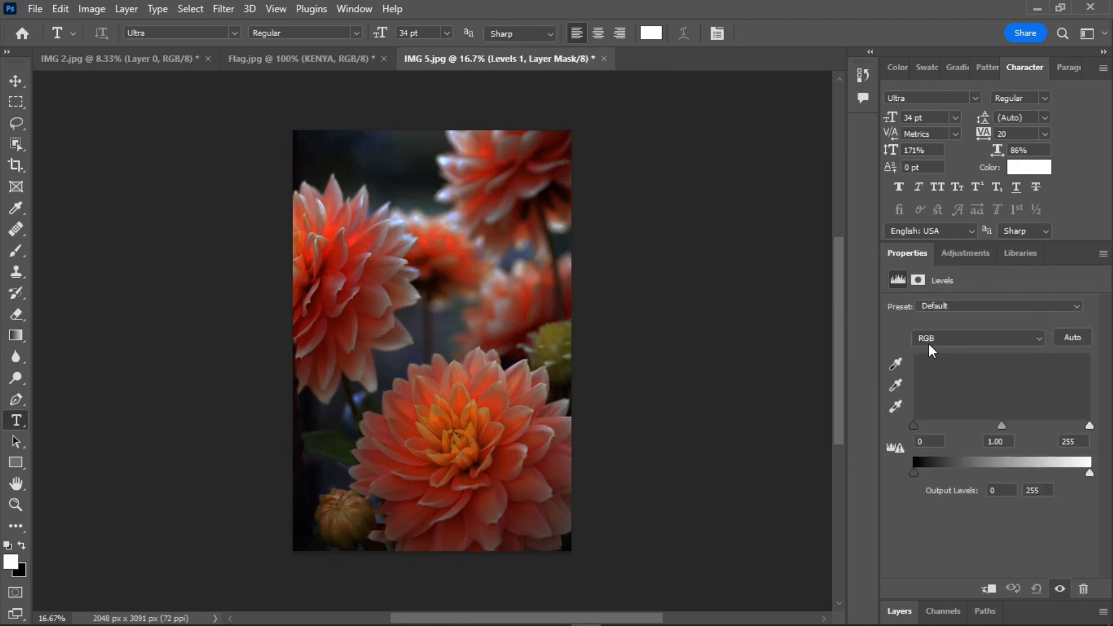
pyautogui.moveTo(919, 426)
pyautogui.mouseDown()
pyautogui.moveTo(969, 433)
pyautogui.moveTo(924, 437)
pyautogui.mouseUp()
pyautogui.moveTo(1082, 425); pyautogui.dragTo(1027, 425)
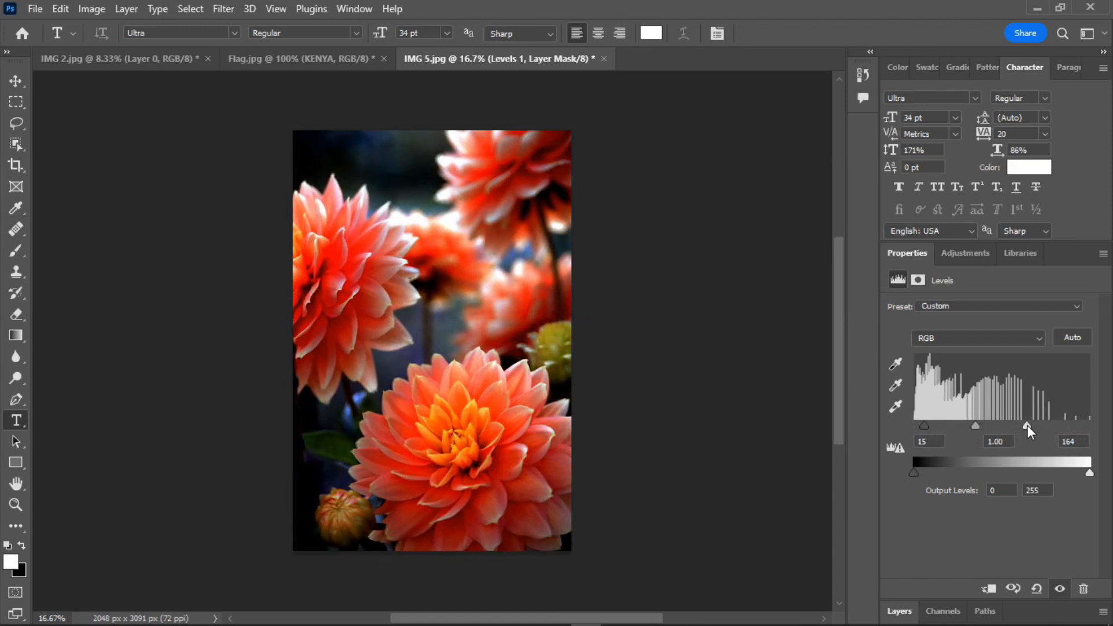
# Step: Add a Hue/Saturation adjustment layer and set the Master hue to -8
pyautogui.click(971, 255)
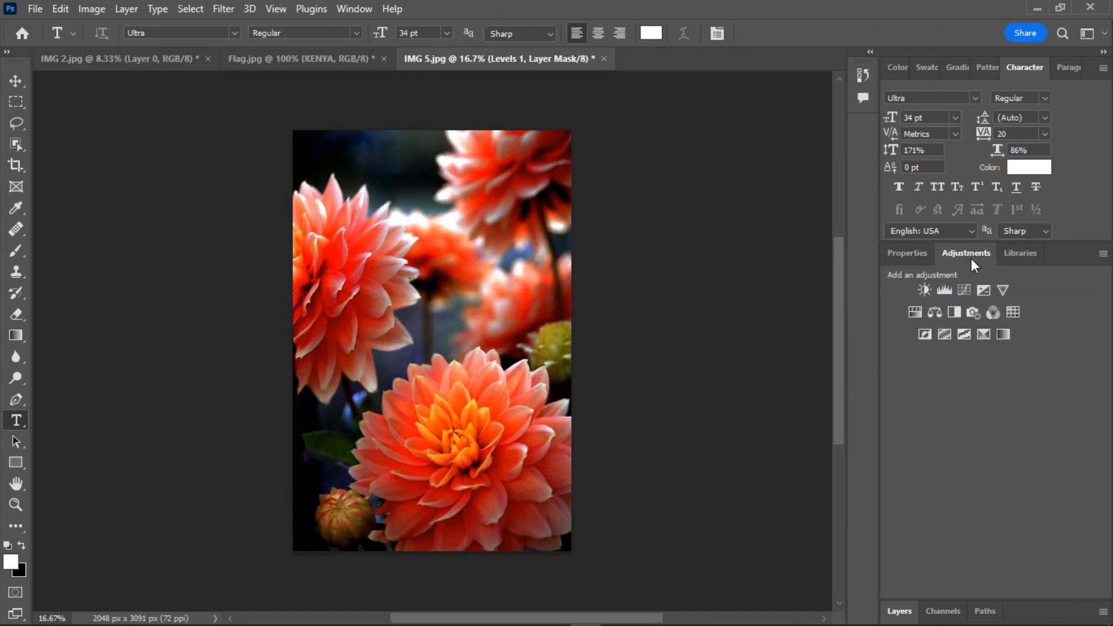
pyautogui.click(915, 313)
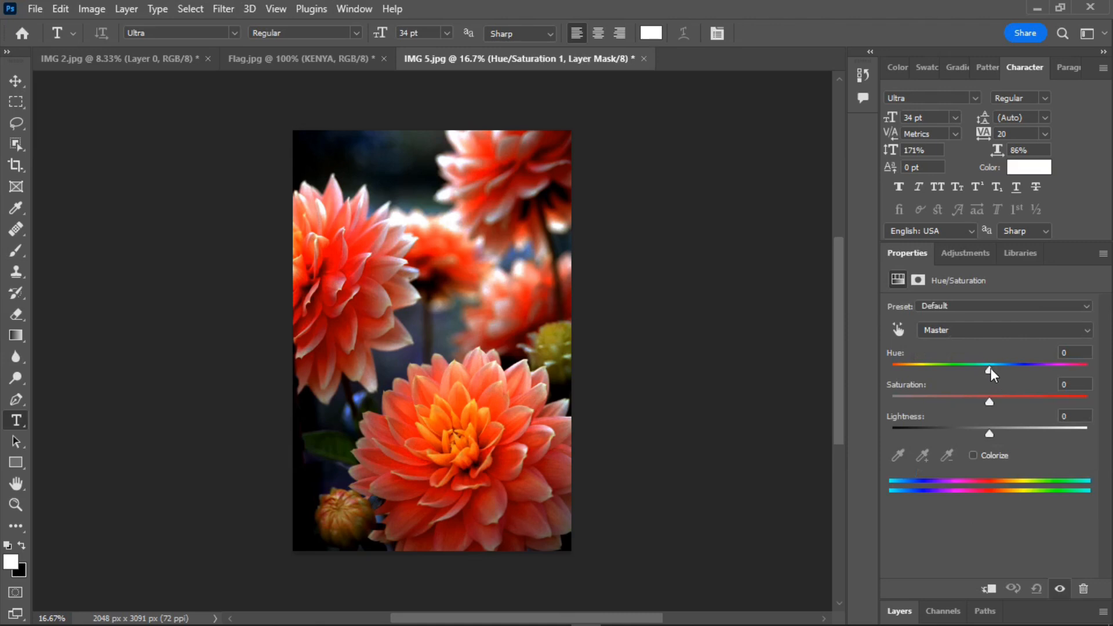
pyautogui.moveTo(992, 368); pyautogui.dragTo(1011, 393)
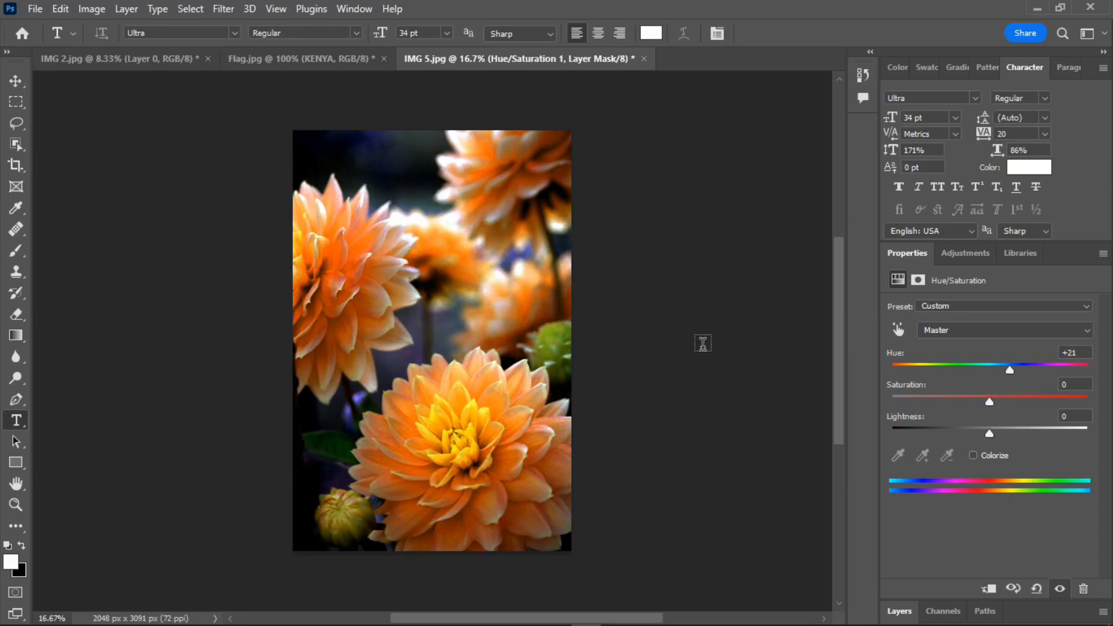
pyautogui.moveTo(1011, 371); pyautogui.dragTo(981, 376)
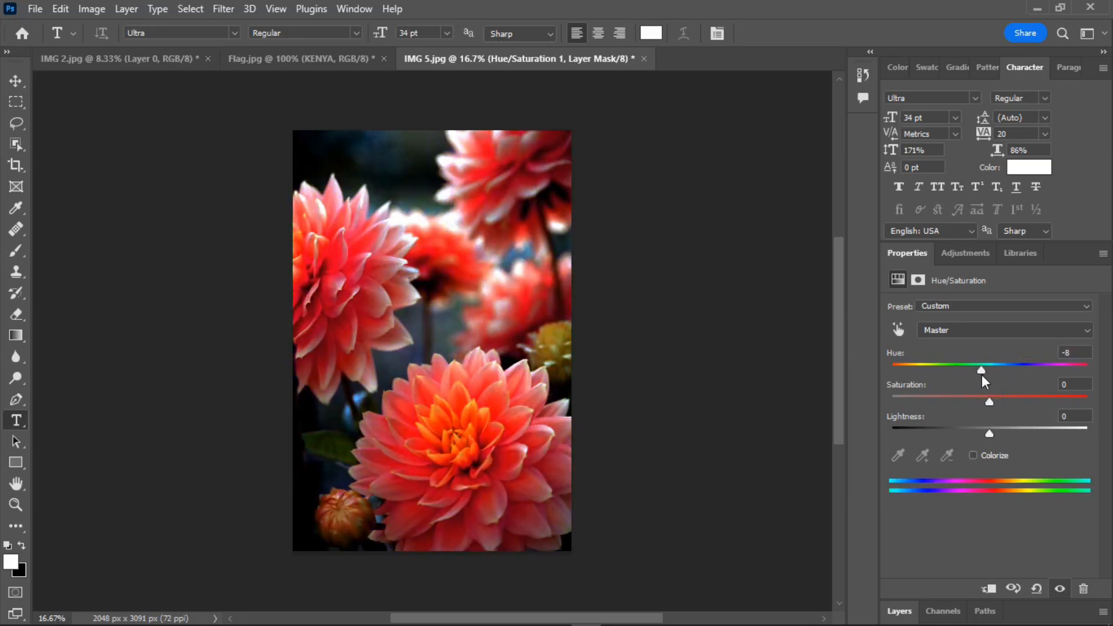
# Step: Adjust the Reds in the Hue/Saturation layer to hue +3, saturation +13 and lightness +12
pyautogui.click(1041, 333)
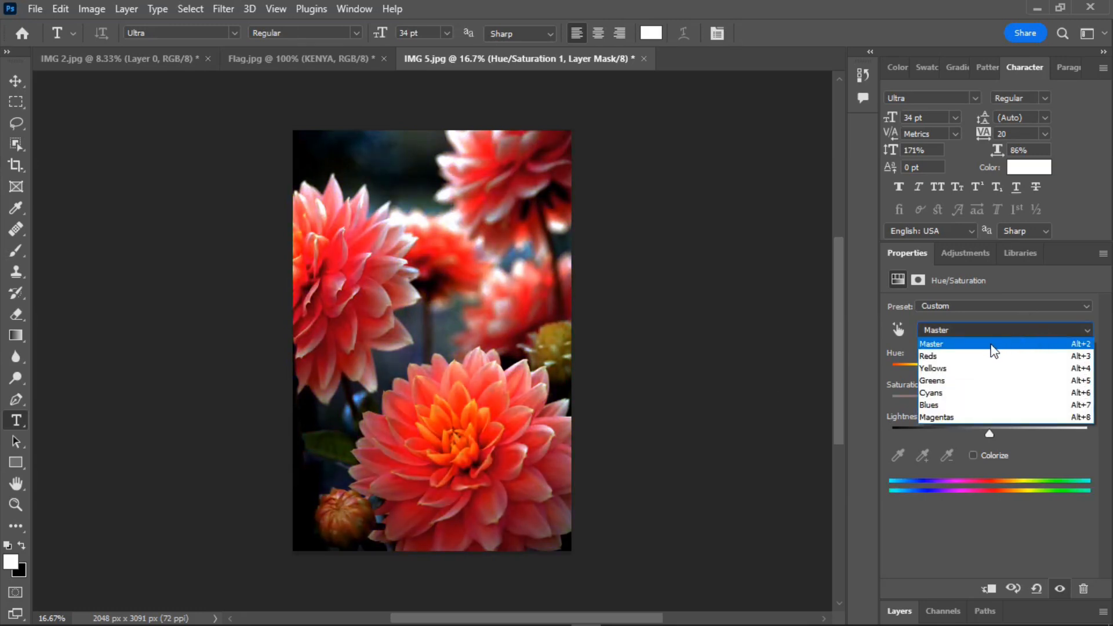
pyautogui.click(958, 356)
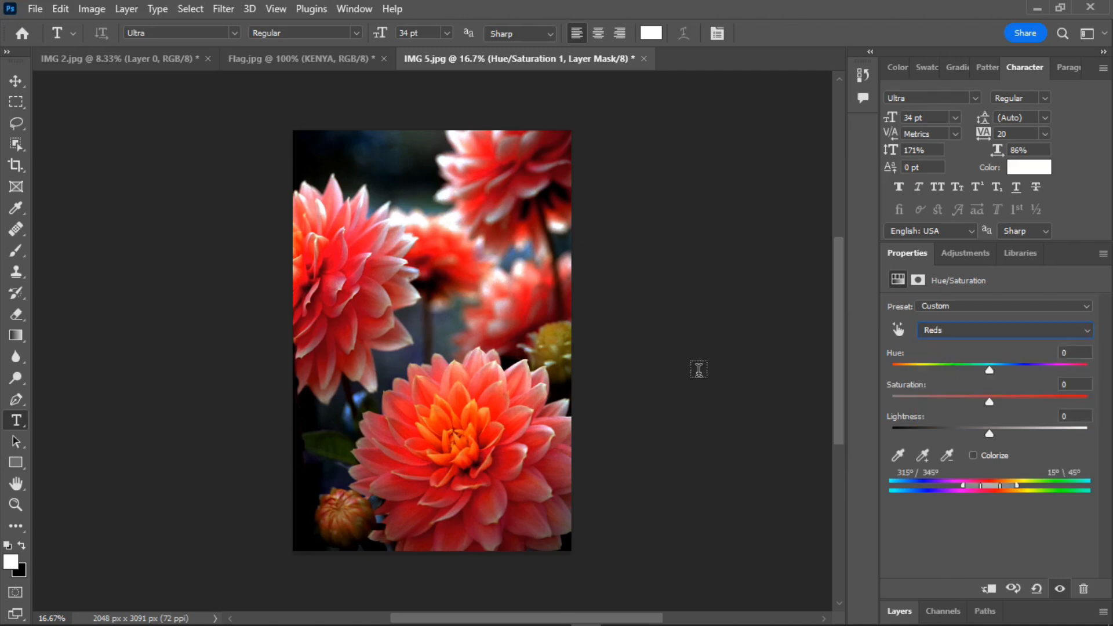
pyautogui.moveTo(987, 368); pyautogui.dragTo(992, 401)
pyautogui.moveTo(988, 405); pyautogui.dragTo(1000, 455)
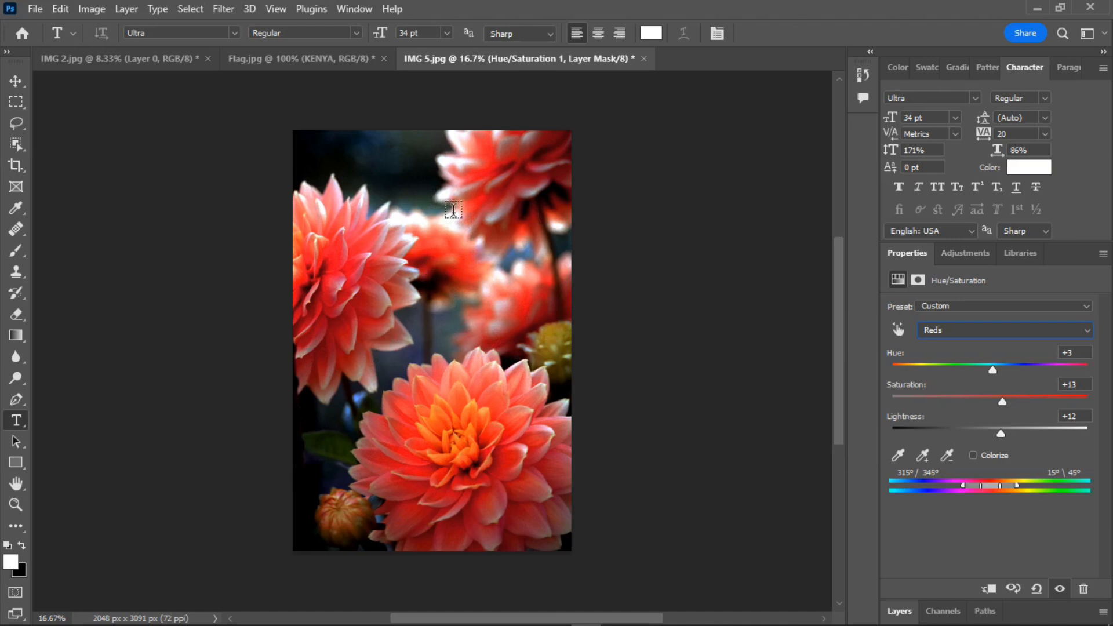
# Step: Adjust the Cyans in the Hue/Saturation layer to hue -10, saturation +59 and lightness +13
pyautogui.click(1041, 335)
pyautogui.click(967, 392)
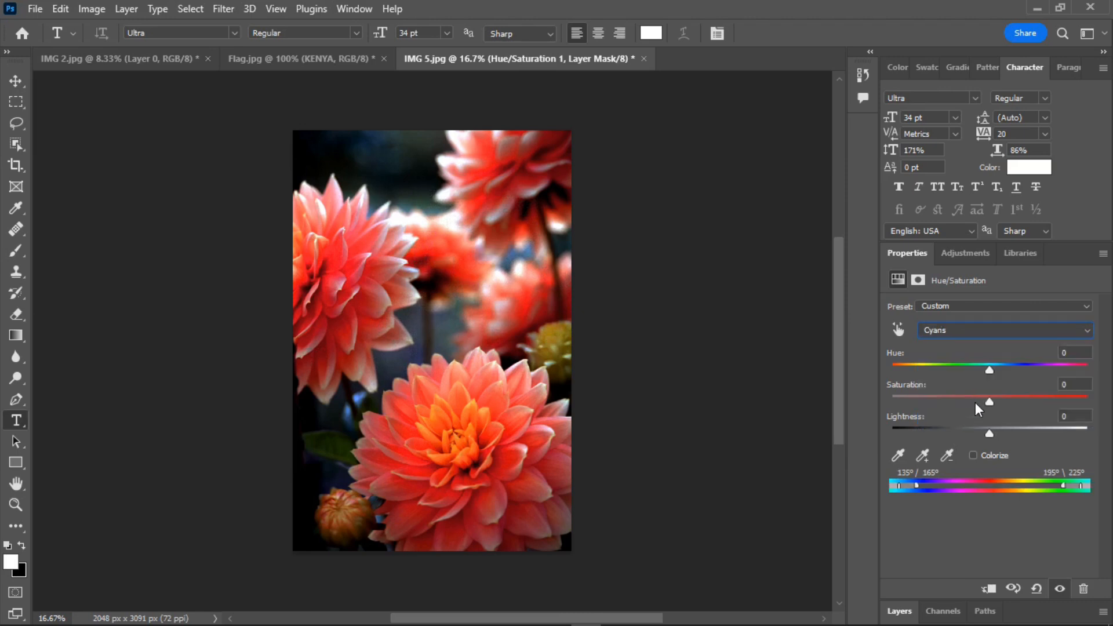
pyautogui.moveTo(993, 371); pyautogui.dragTo(1075, 370)
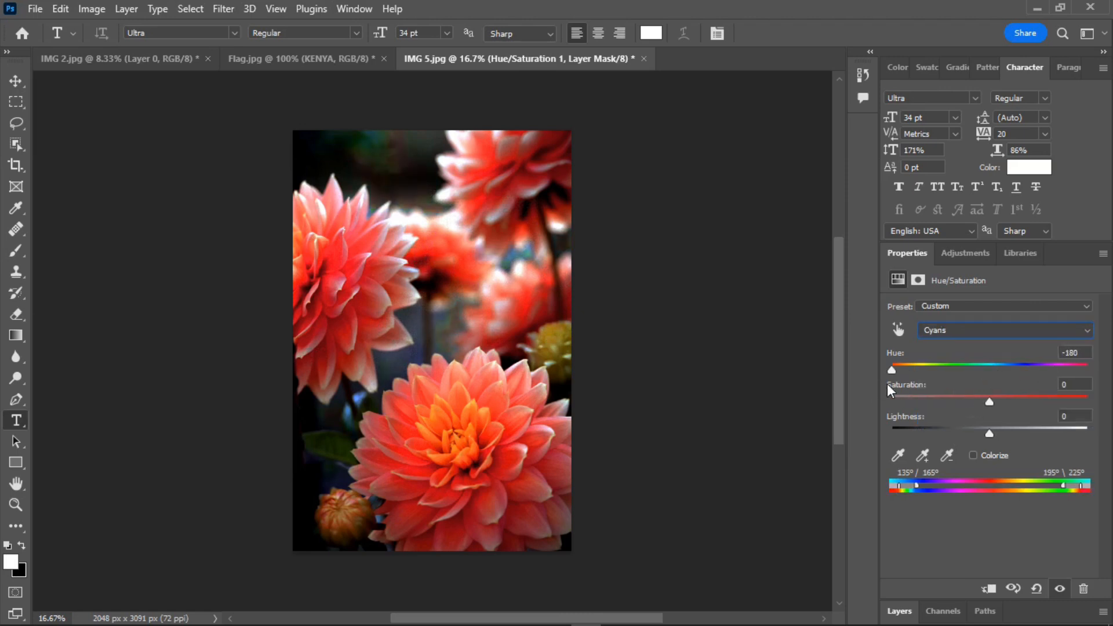
pyautogui.moveTo(874, 391); pyautogui.dragTo(1002, 467)
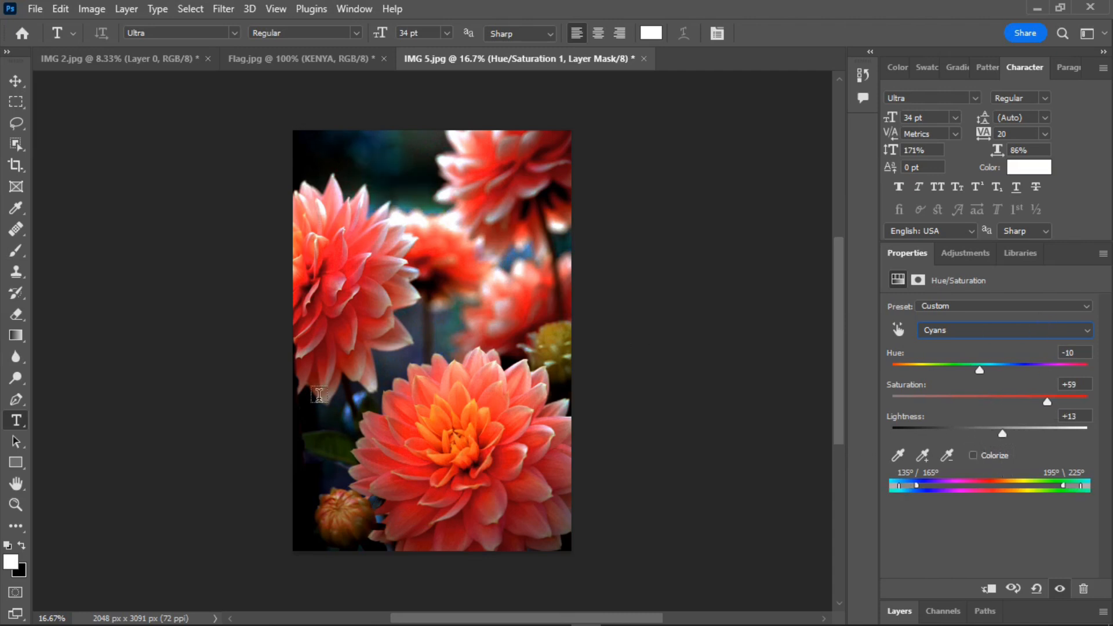
# Step: Adjust the Greens in the Hue/Saturation layer to hue +23 and saturation +78
pyautogui.click(1067, 335)
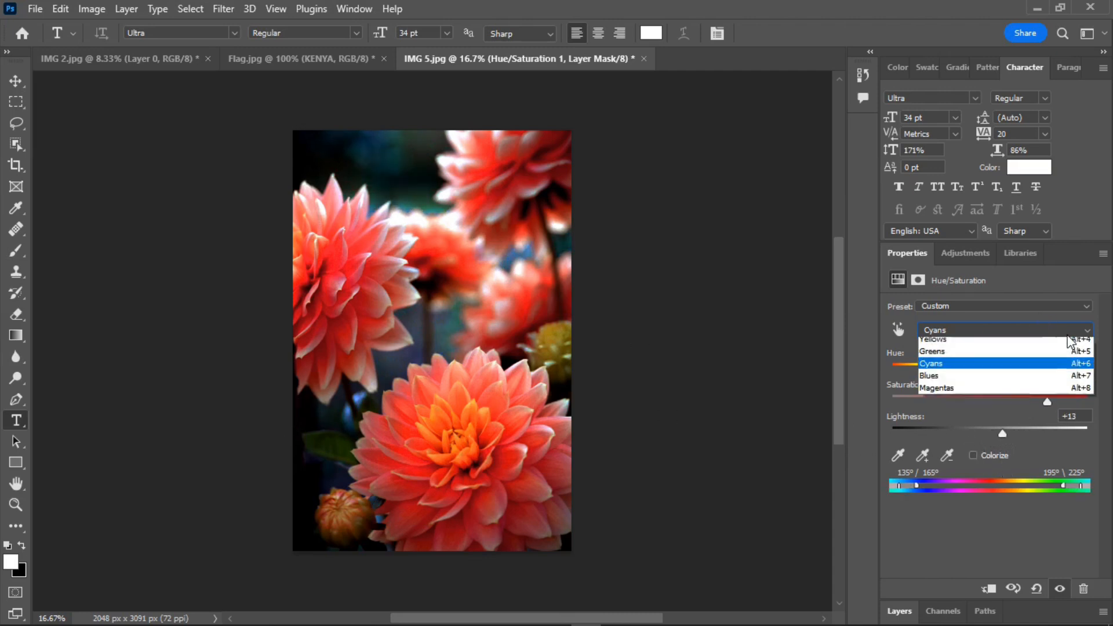
pyautogui.click(965, 385)
pyautogui.moveTo(988, 369); pyautogui.dragTo(1025, 401)
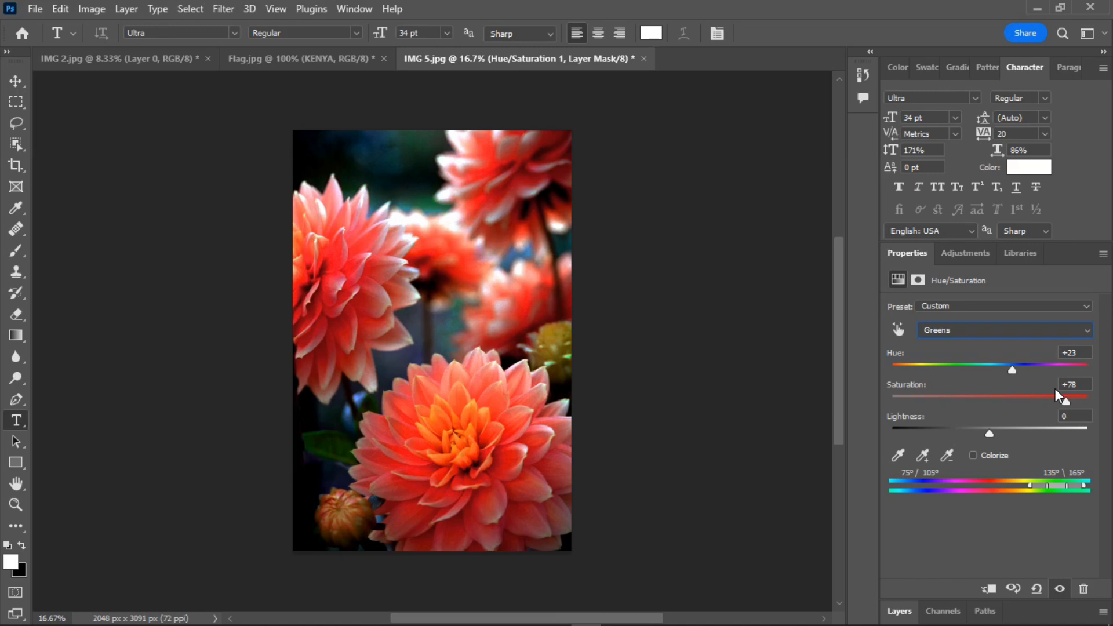
# Step: Open the portrait image IMG 1 from the Files folder
pyautogui.click(37, 8)
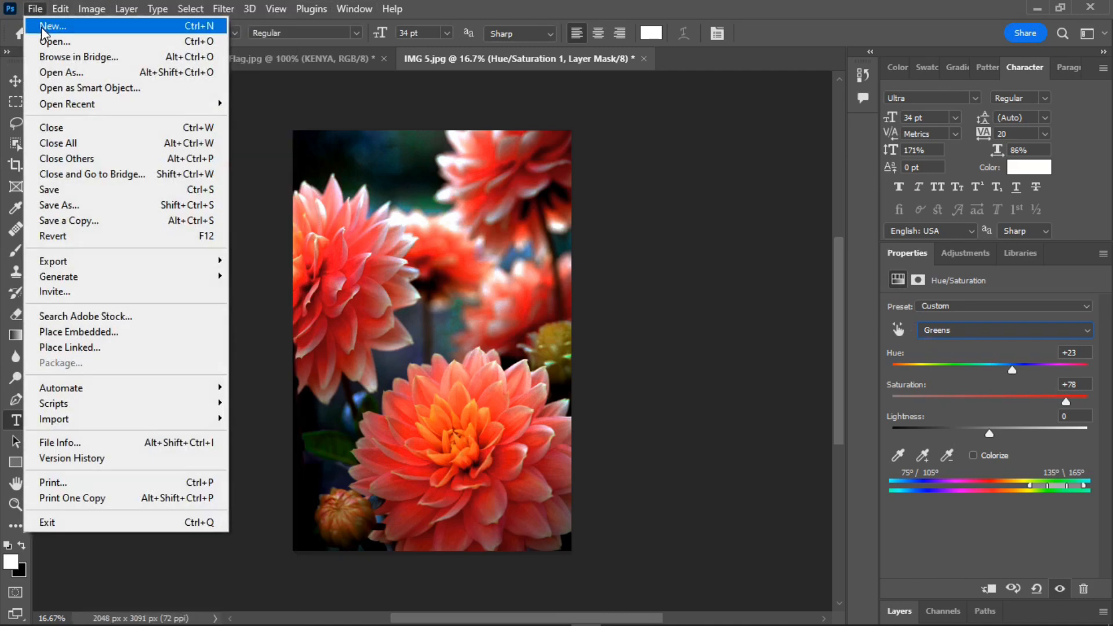
pyautogui.click(51, 41)
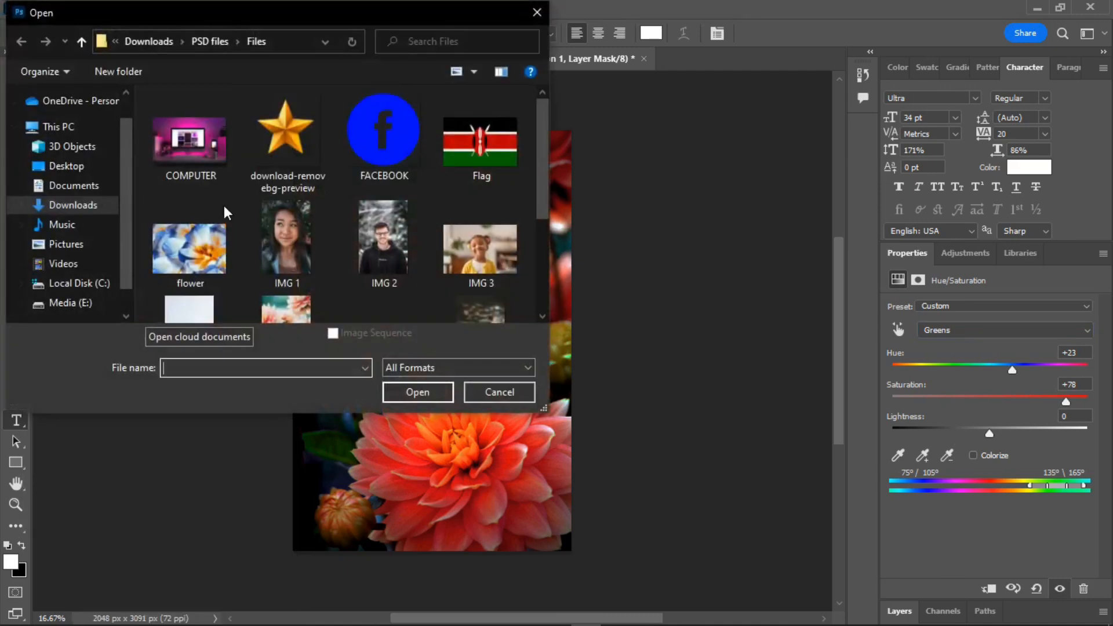
pyautogui.click(272, 246)
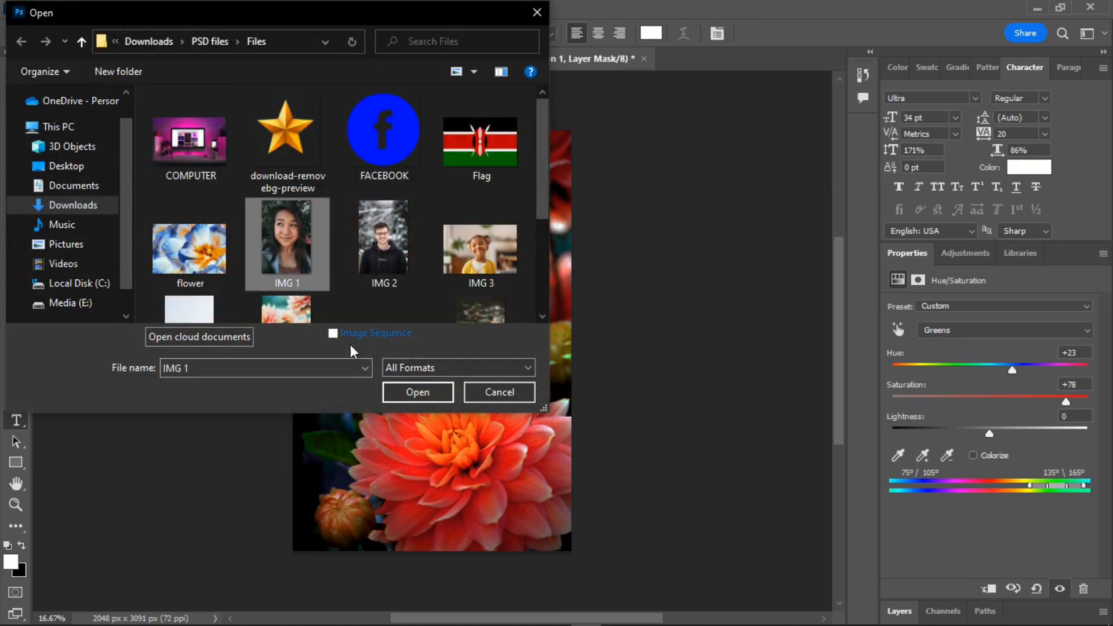
pyautogui.click(409, 393)
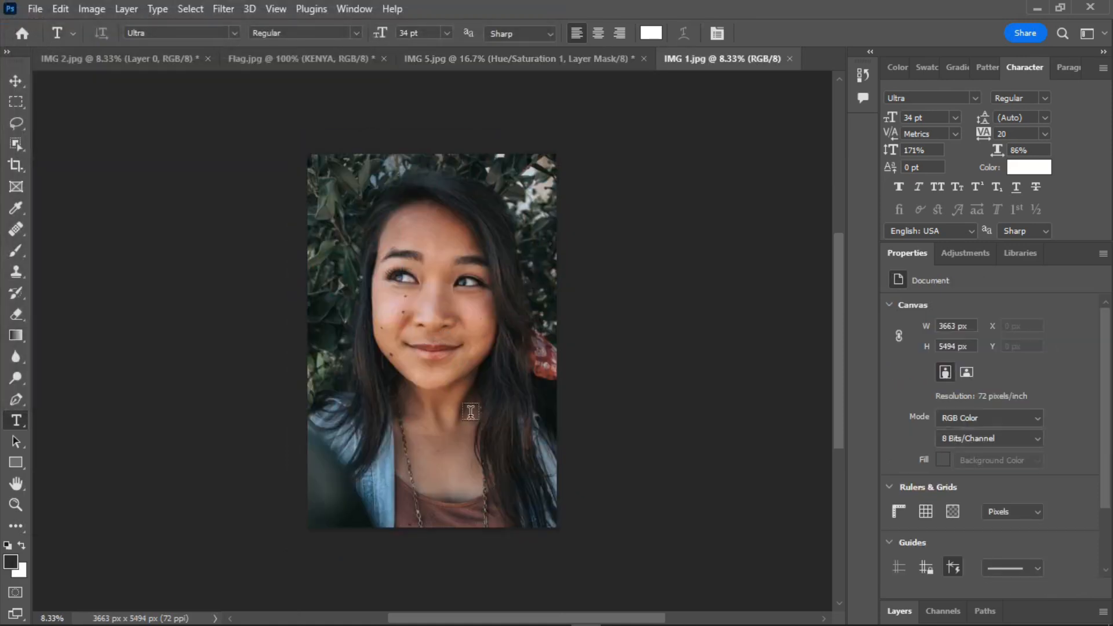
# Step: Activate the Healing Brush Tool for the woman's face and set its brush size to 151 px
pyautogui.hotkey('ctrl', '+')
pyautogui.hotkey('ctrl', '+')
pyautogui.hotkey('ctrl', '+')
pyautogui.hotkey('ctrl', '+')
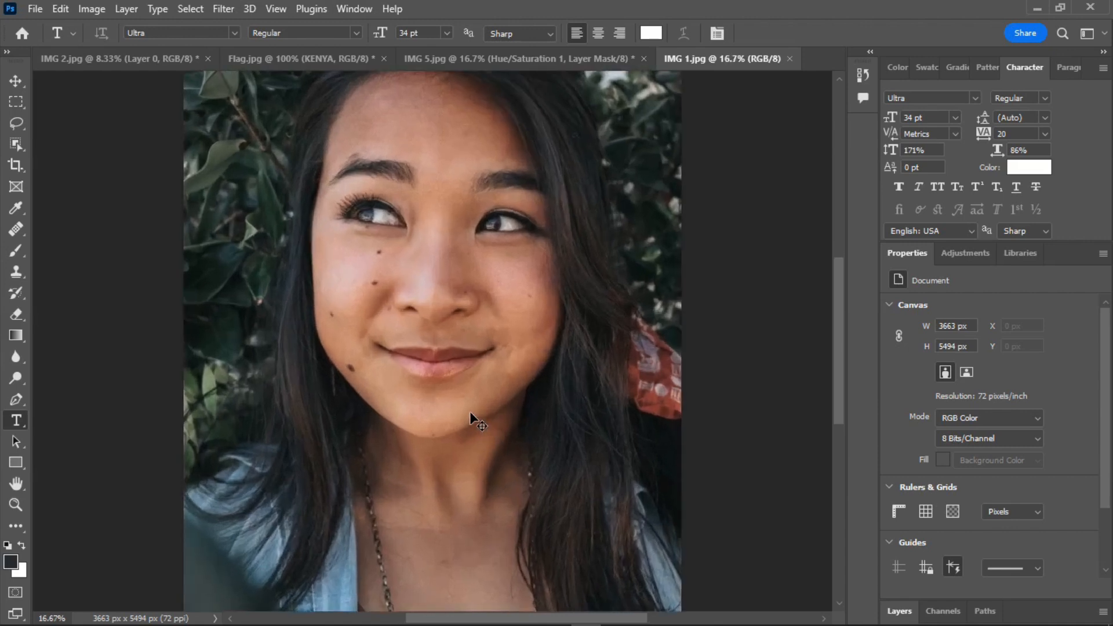
pyautogui.scroll(3, 486, 365)
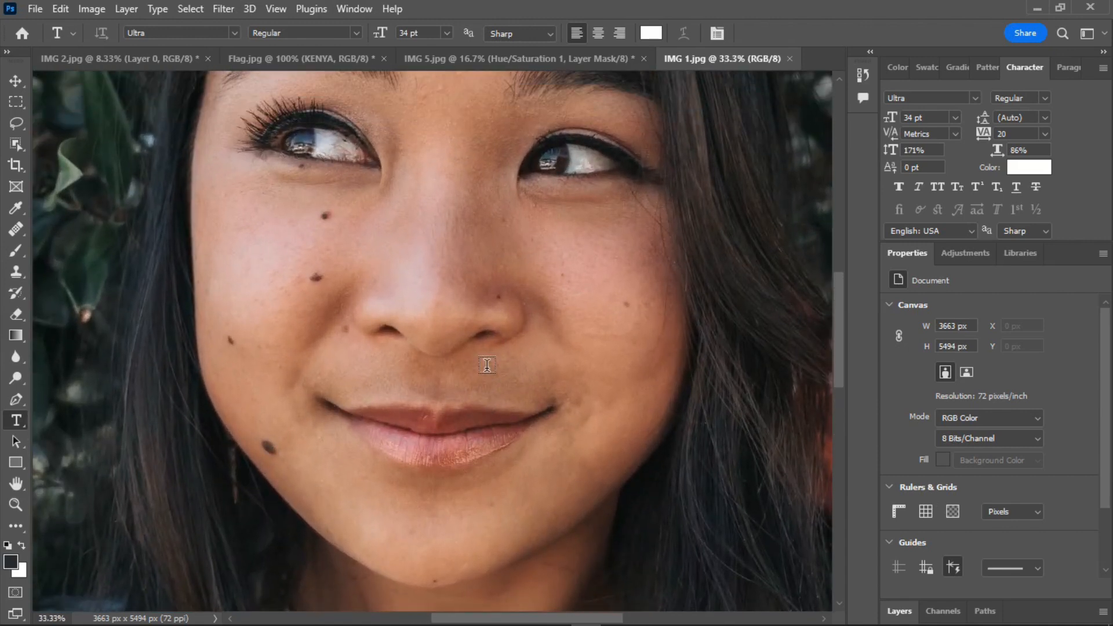
pyautogui.scroll(1, 505, 322)
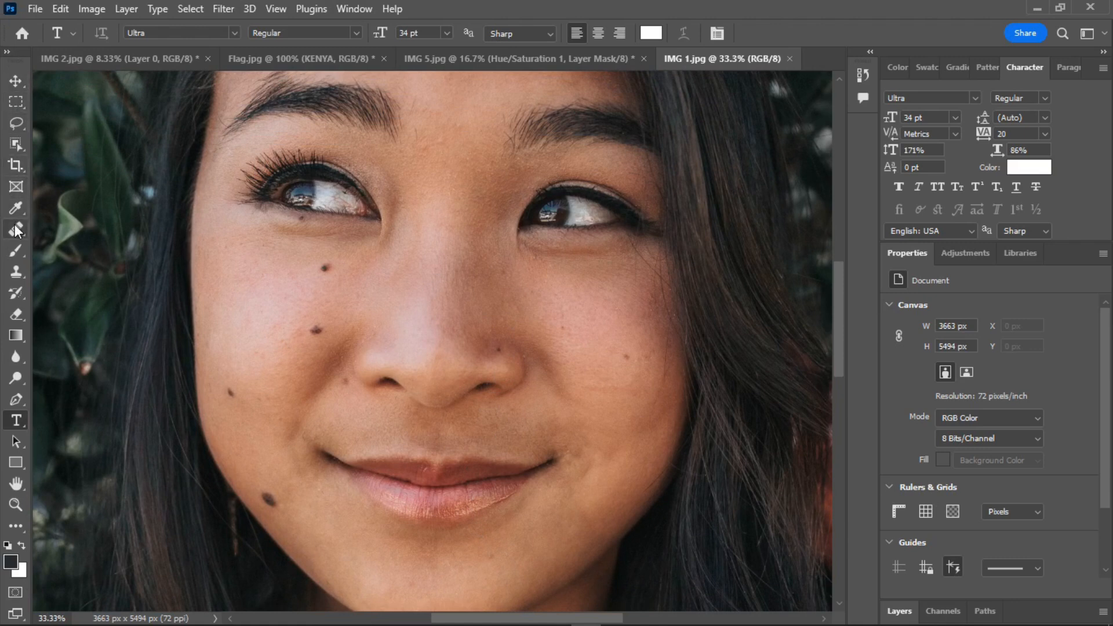
pyautogui.click(17, 231)
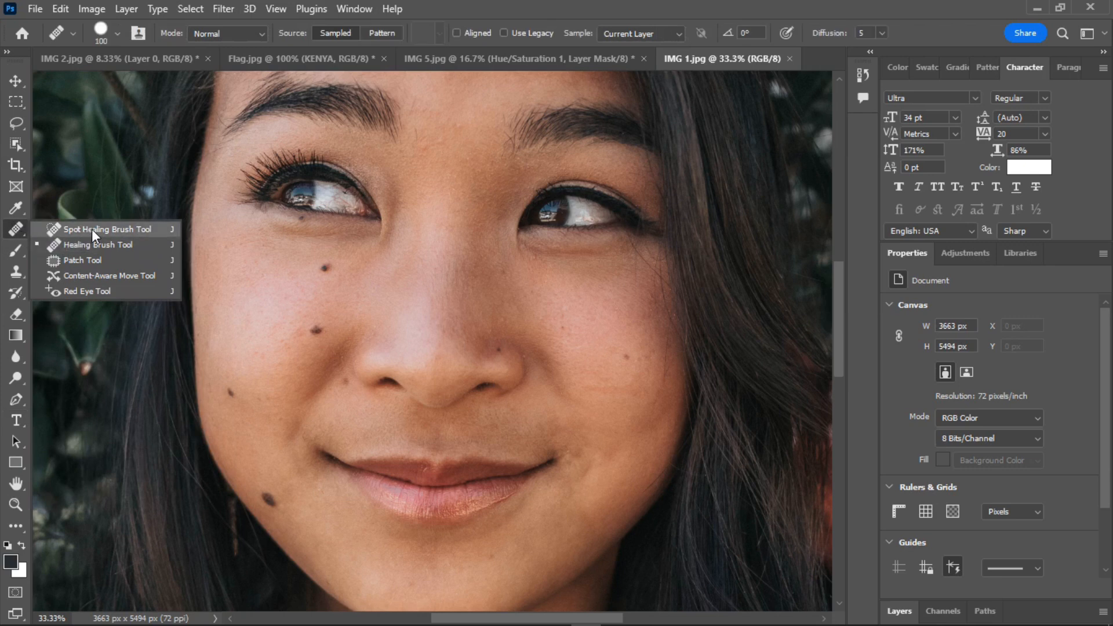
pyautogui.click(91, 228)
pyautogui.click(16, 231)
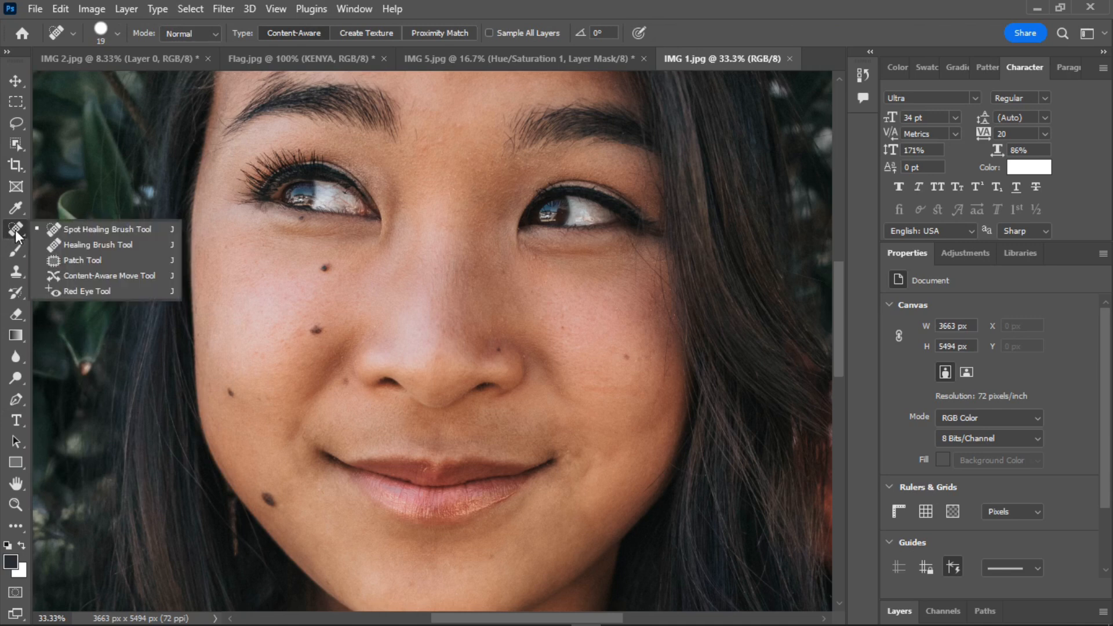
pyautogui.click(120, 246)
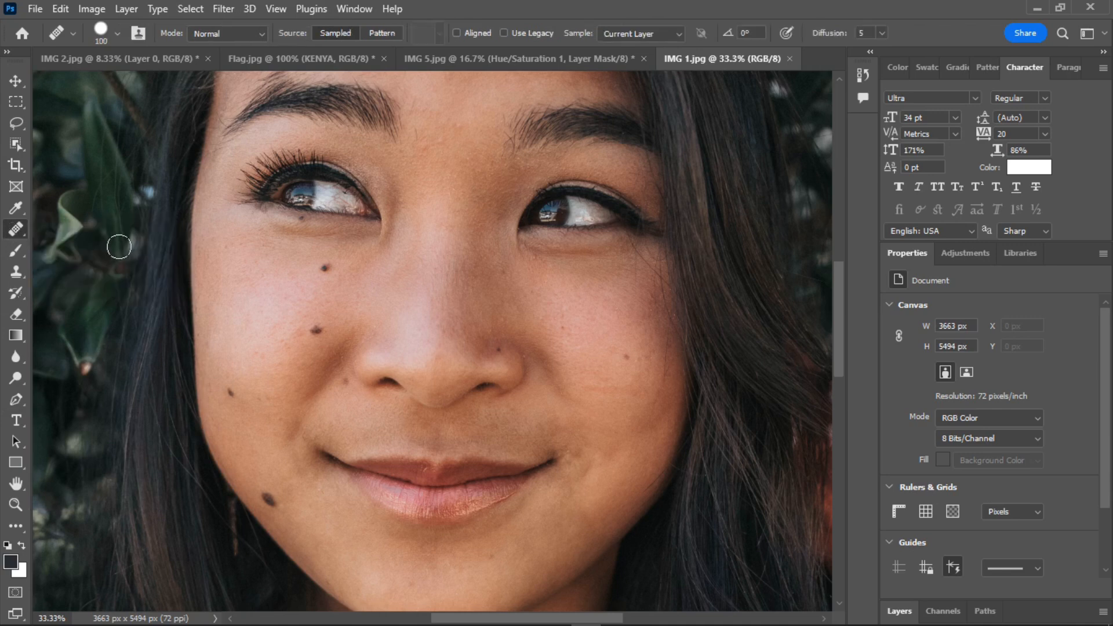
pyautogui.click(117, 33)
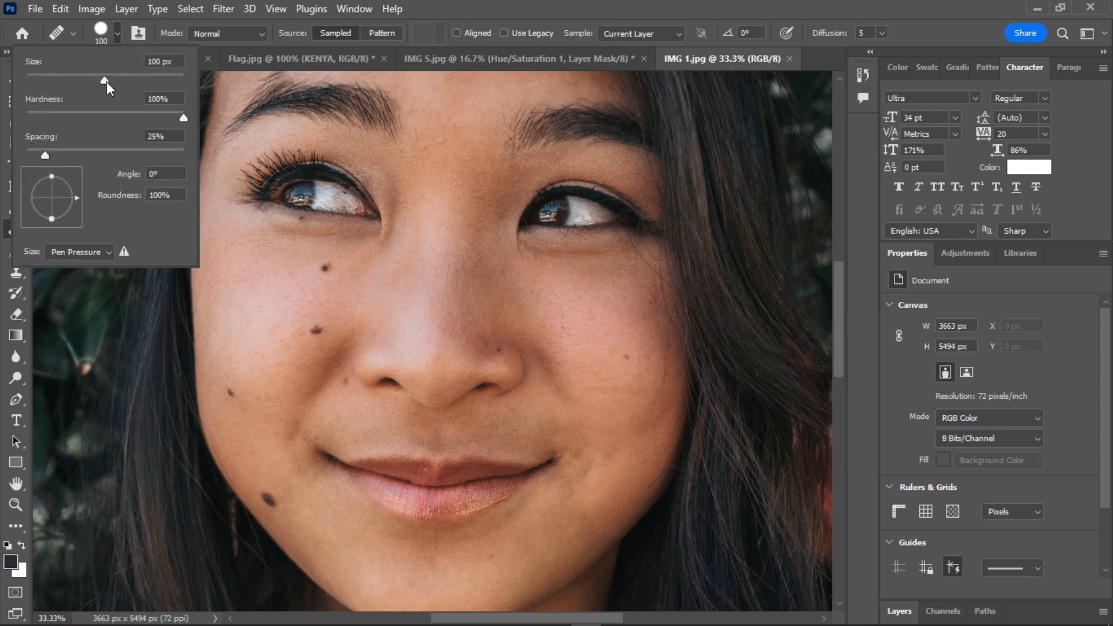
pyautogui.moveTo(105, 80); pyautogui.dragTo(125, 80)
pyautogui.press('Return')
# Step: Heal the moles and blemishes on the woman's cheeks, jaw and nose and between her eyebrows, using nearby clear skin
pyautogui.moveTo(343, 268); pyautogui.dragTo(324, 256)
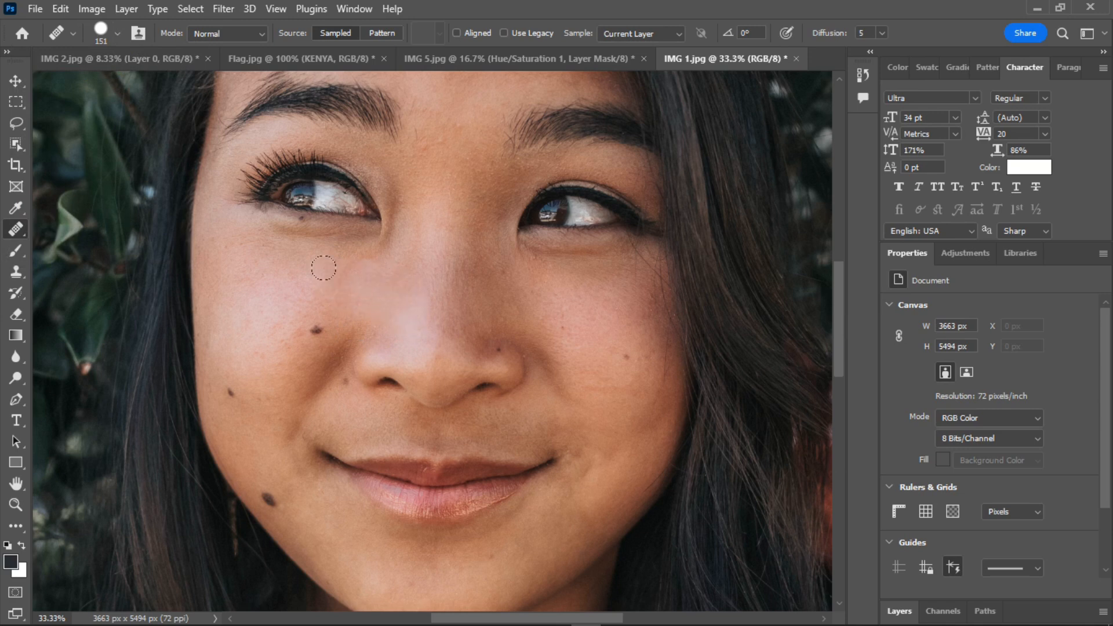
pyautogui.click(316, 328)
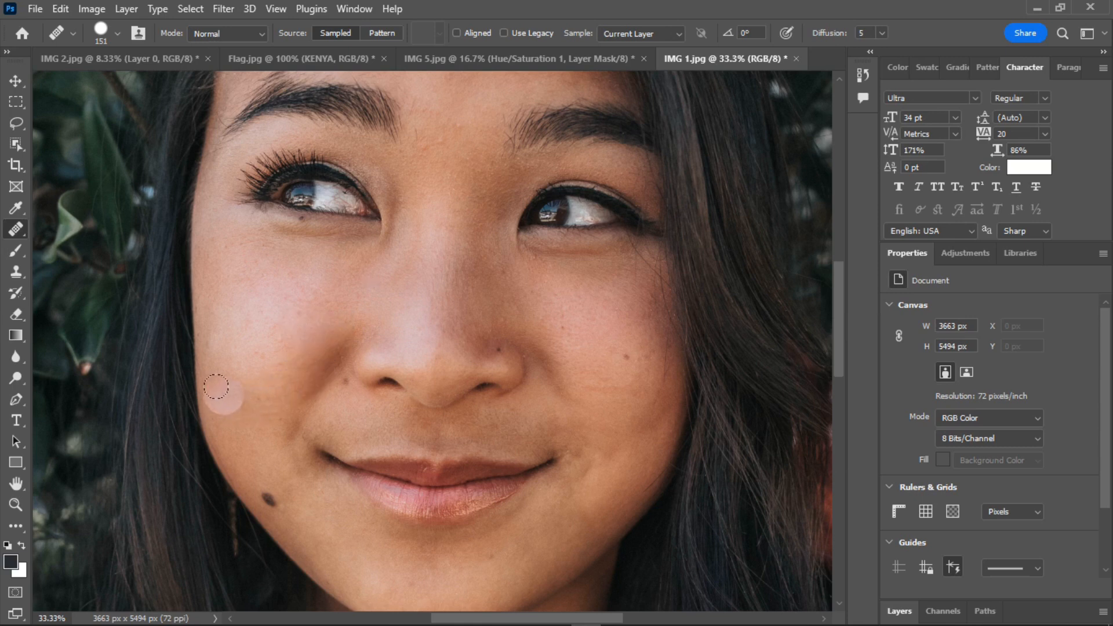
pyautogui.click(263, 493)
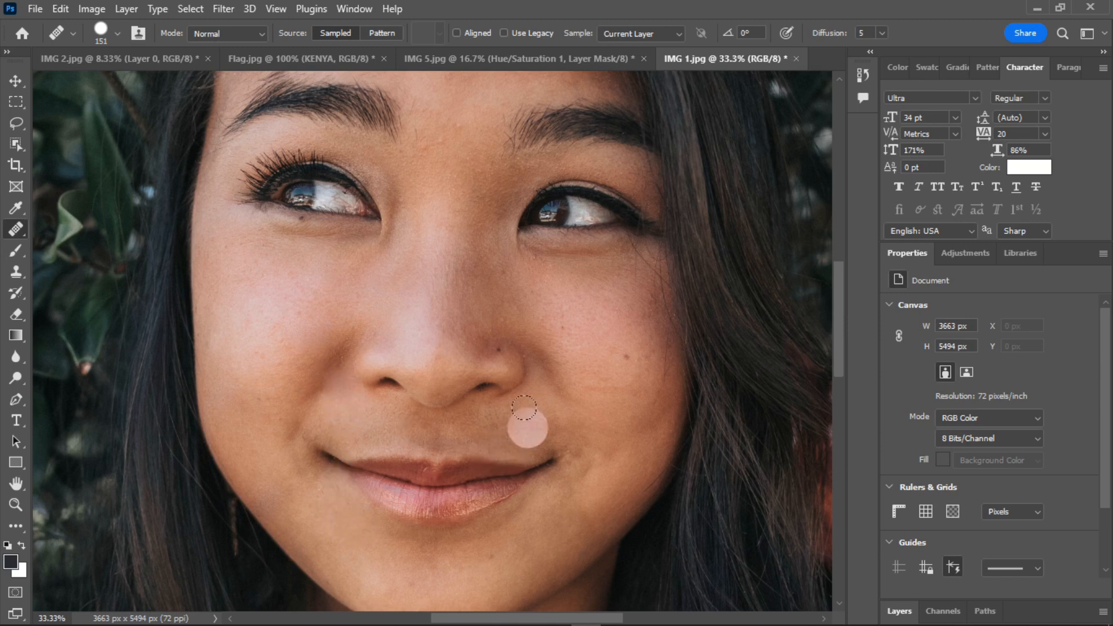
pyautogui.click(504, 343)
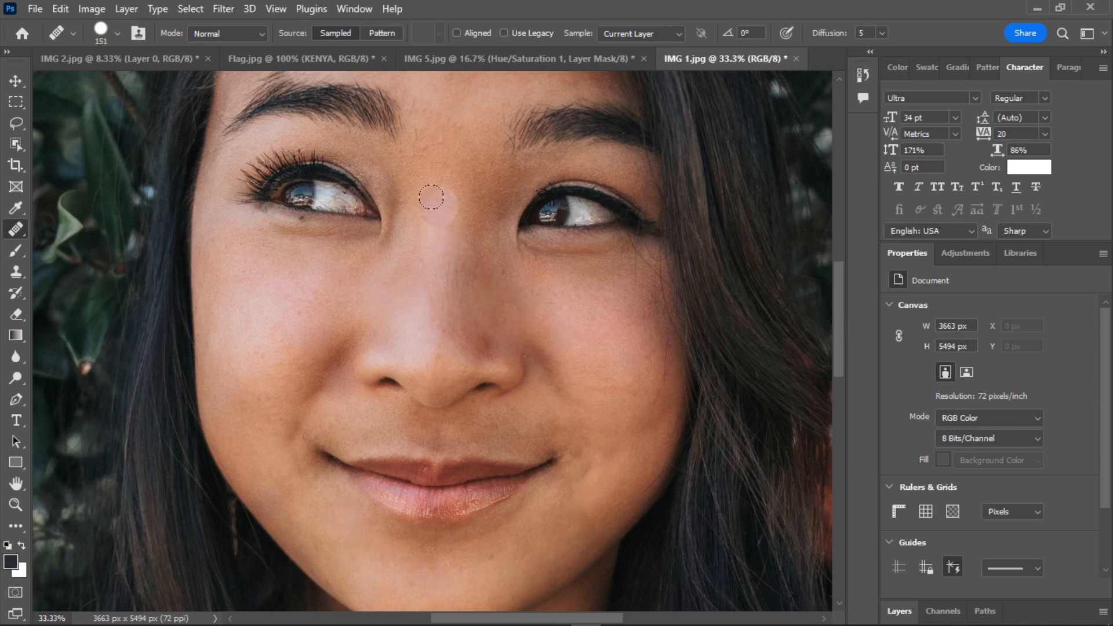
pyautogui.click(449, 147)
pyautogui.click(447, 120)
pyautogui.click(424, 139)
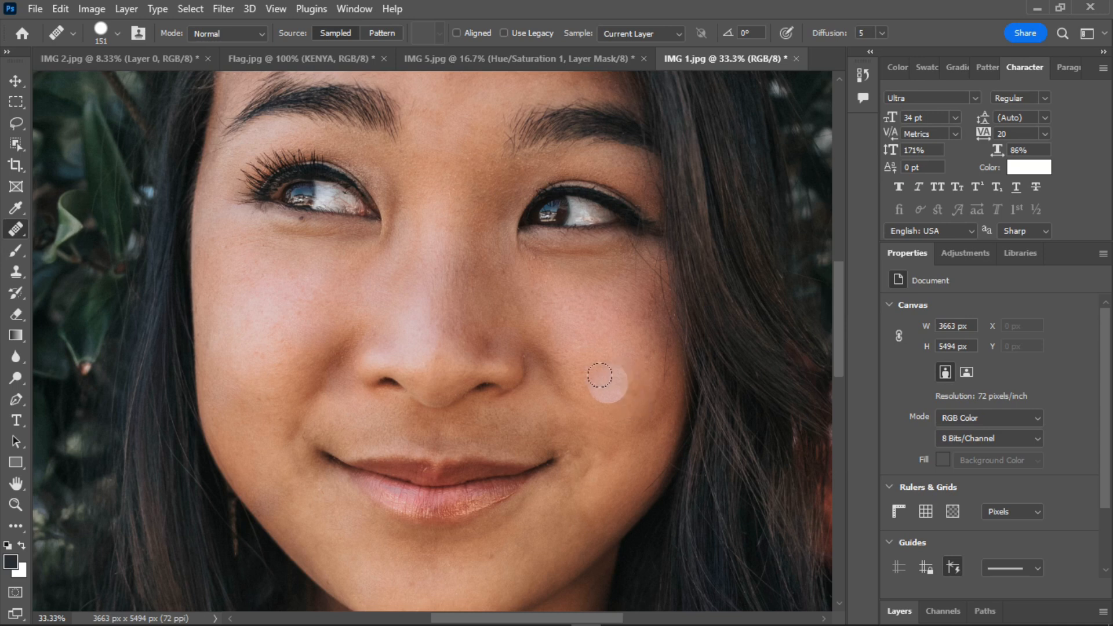
# Step: Open the water lily image IMG 7 from the Files folder
pyautogui.click(34, 9)
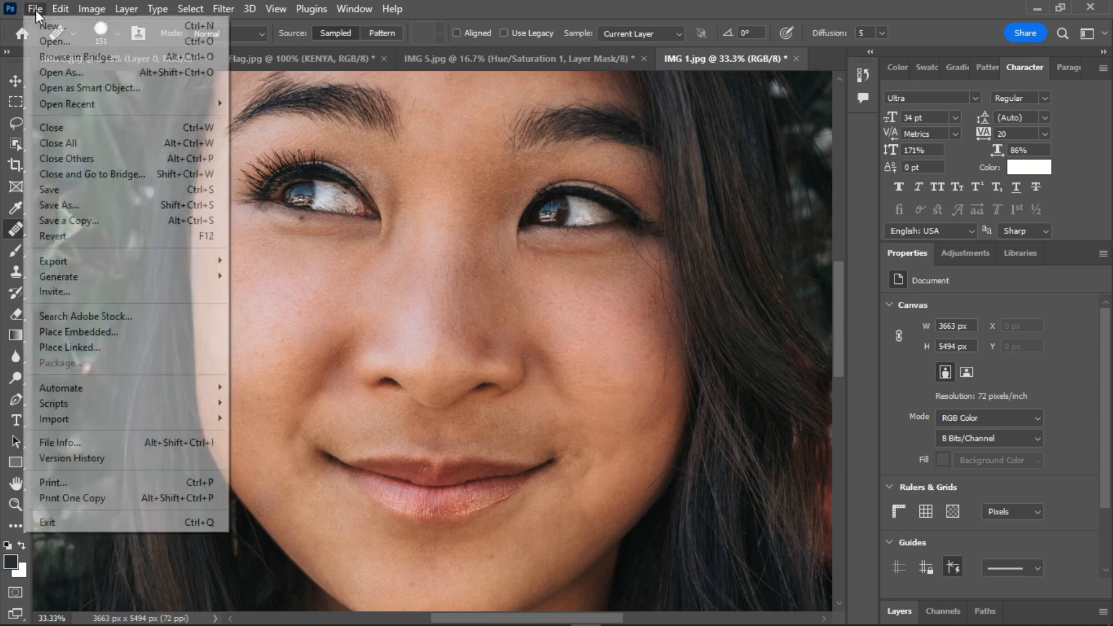
pyautogui.click(74, 43)
pyautogui.scroll(-3, 248, 236)
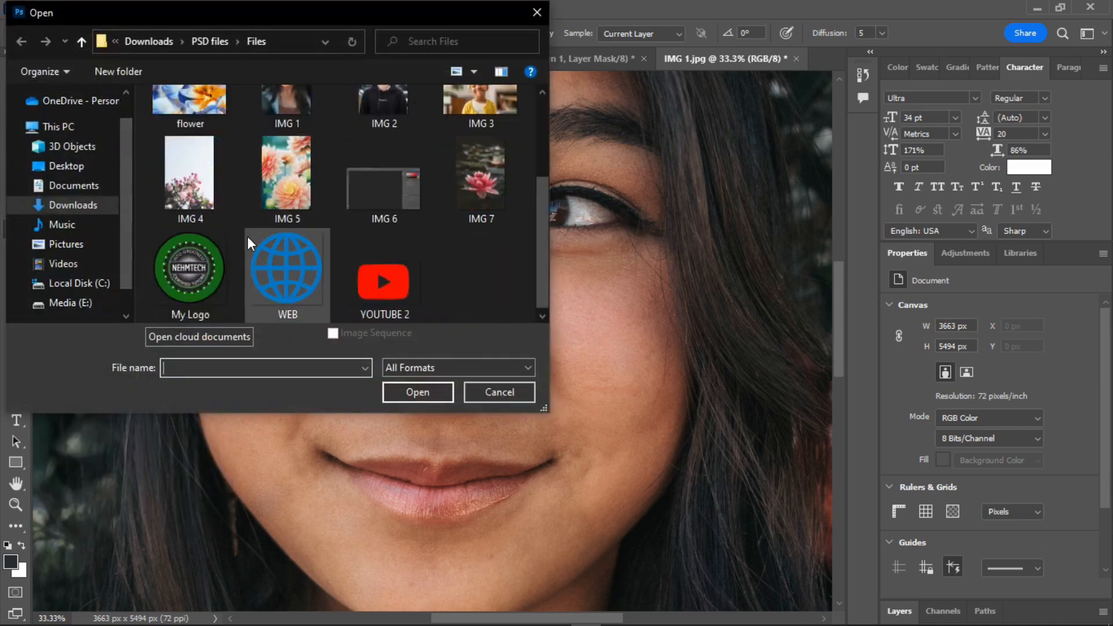
pyautogui.scroll(1, 248, 241)
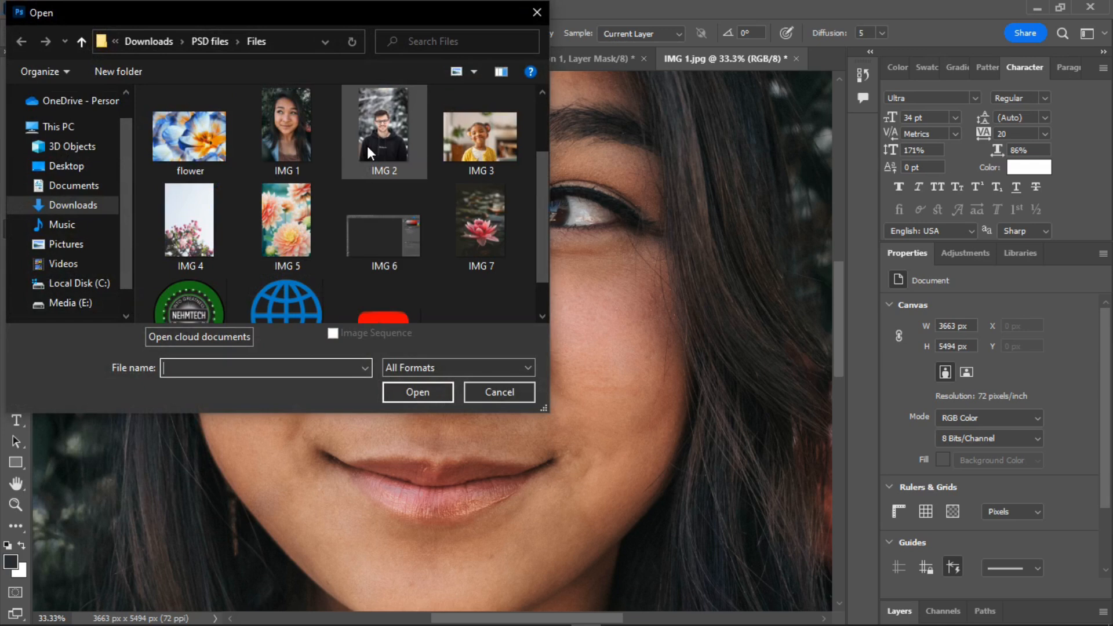
pyautogui.scroll(2, 414, 156)
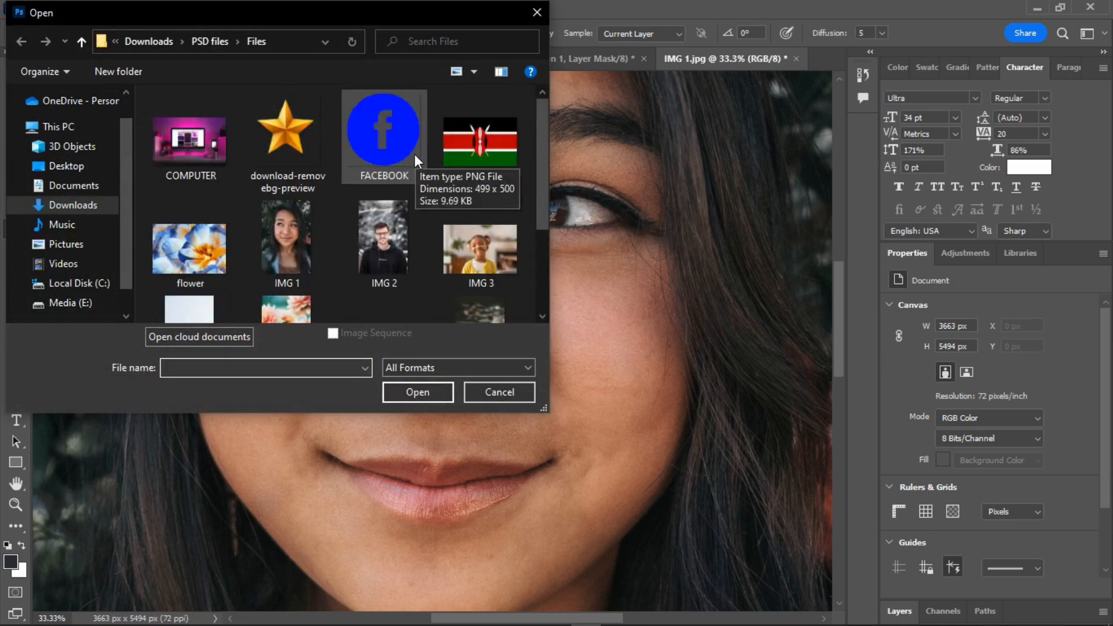
pyautogui.scroll(-3, 385, 176)
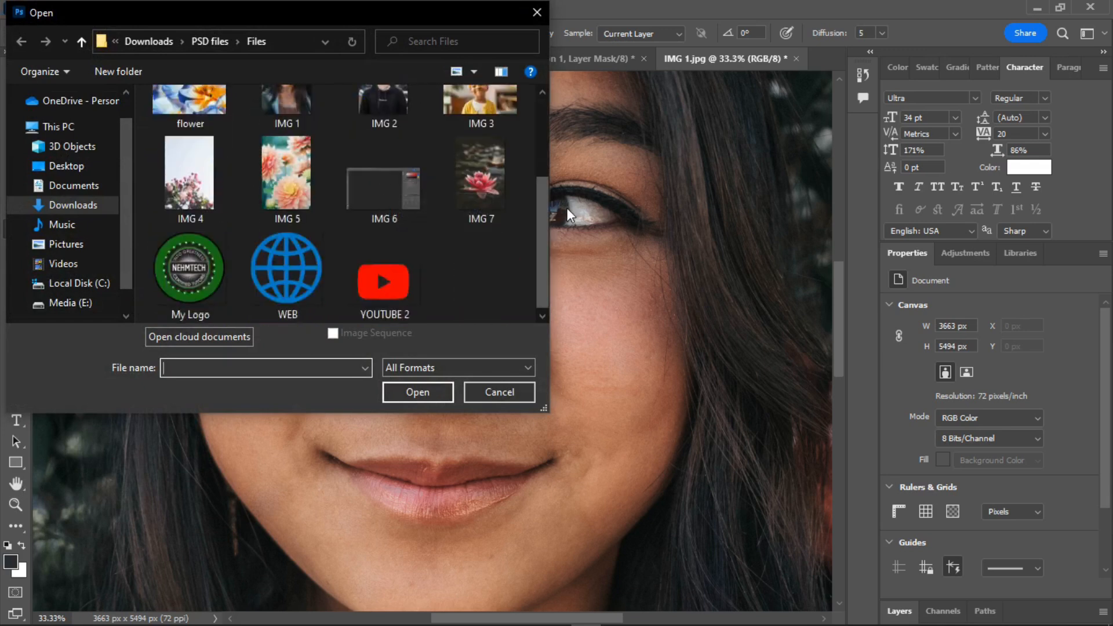
pyautogui.click(479, 185)
pyautogui.click(431, 394)
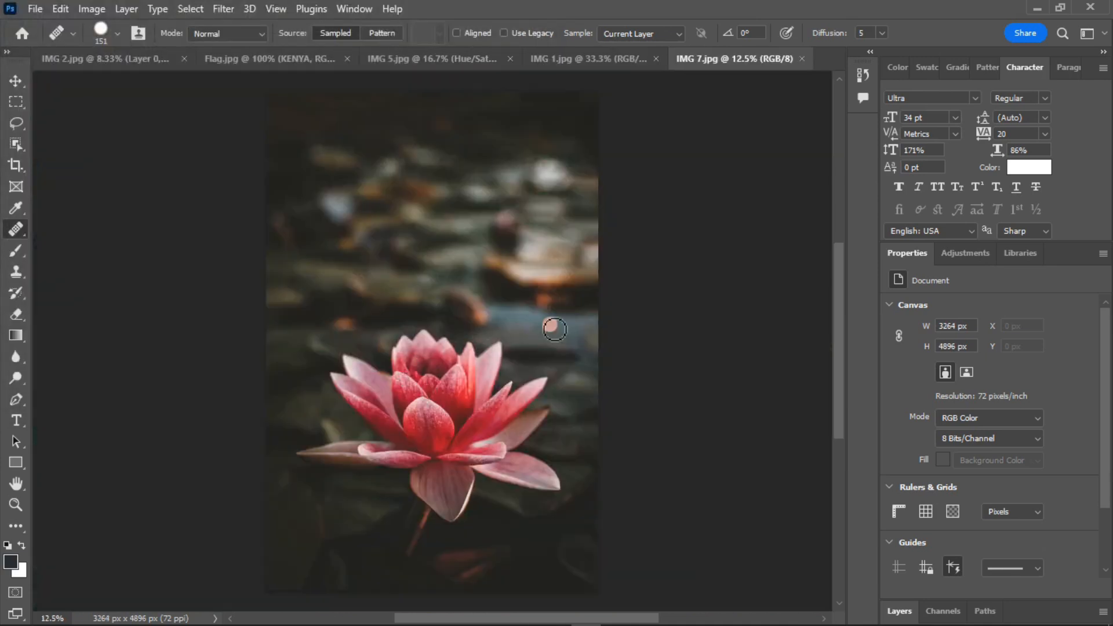
# Step: Crop the water lily image to a 4528 x 2480 px landscape frame with Content-Aware filling the added sides
pyautogui.scroll(-1, 533, 323)
pyautogui.press('v')
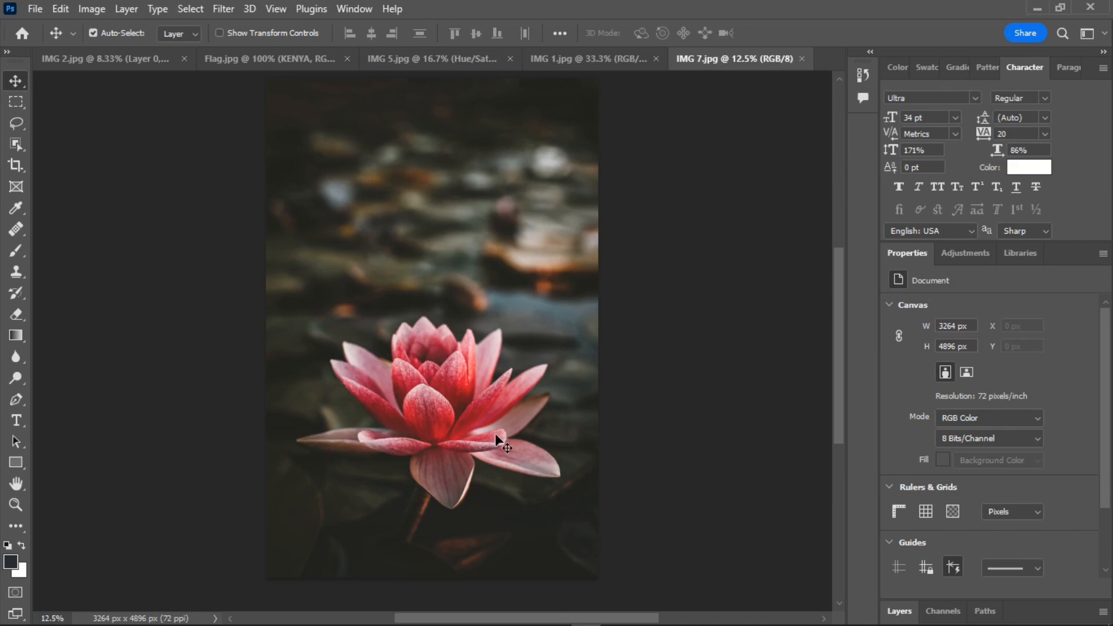
pyautogui.click(16, 166)
pyautogui.moveTo(431, 81); pyautogui.dragTo(436, 169)
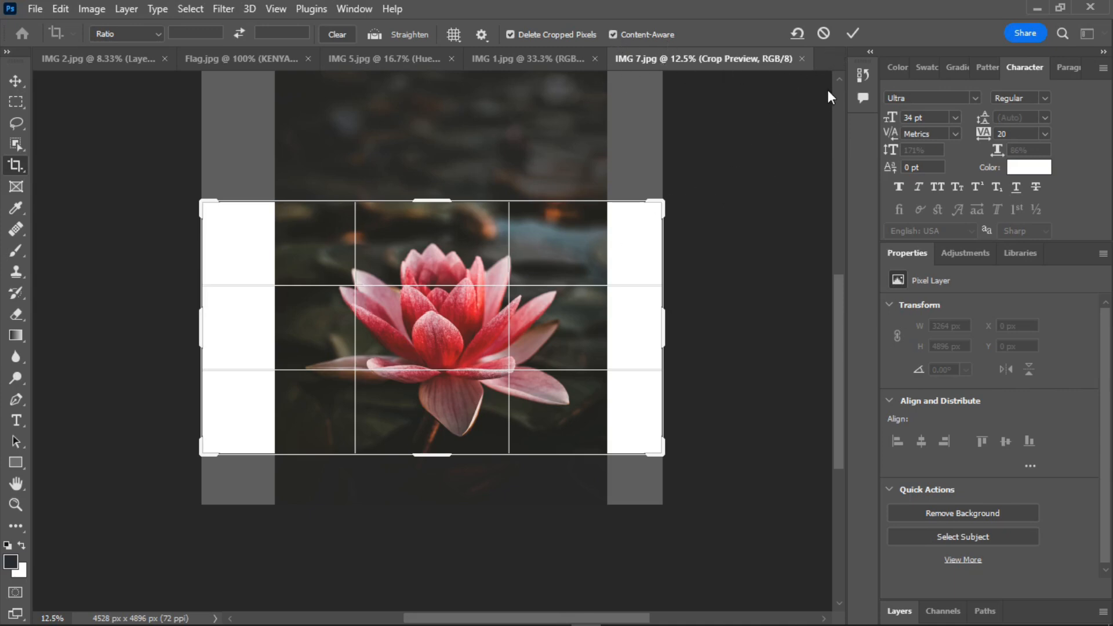
pyautogui.click(852, 34)
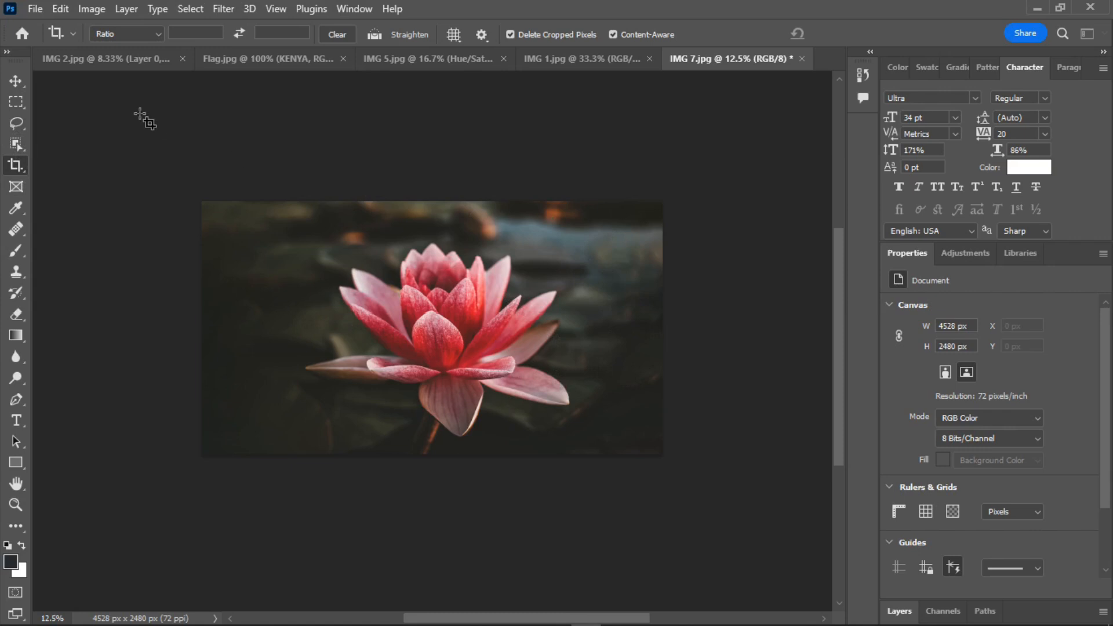
# Step: Switch to the IMG 2 document with the man in the hoodie and activate the Move tool
pyautogui.click(39, 6)
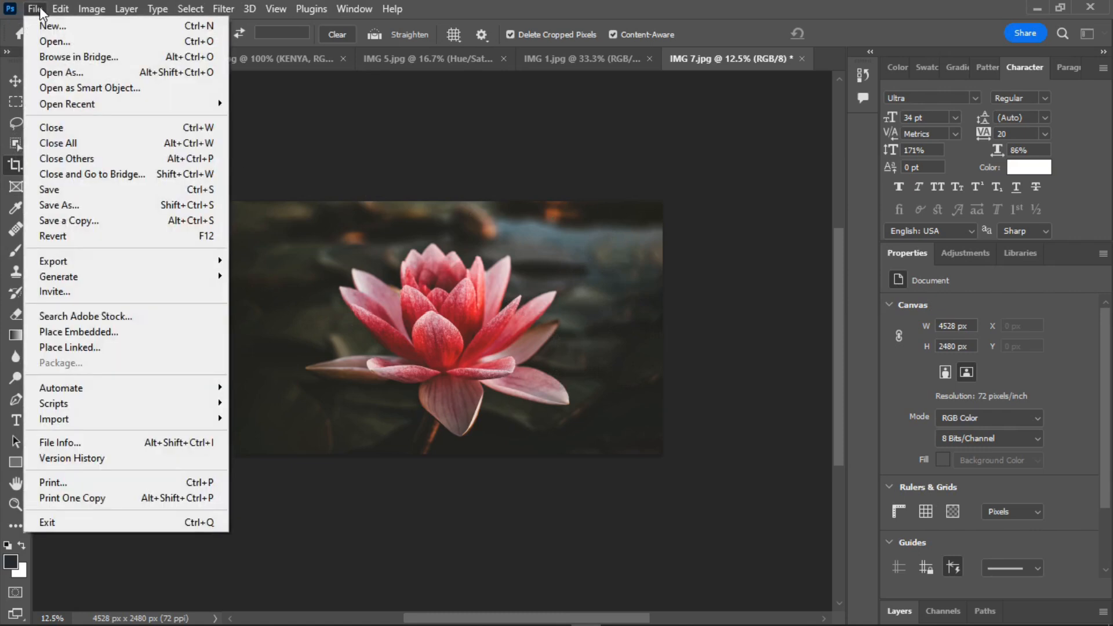
pyautogui.moveTo(60, 8)
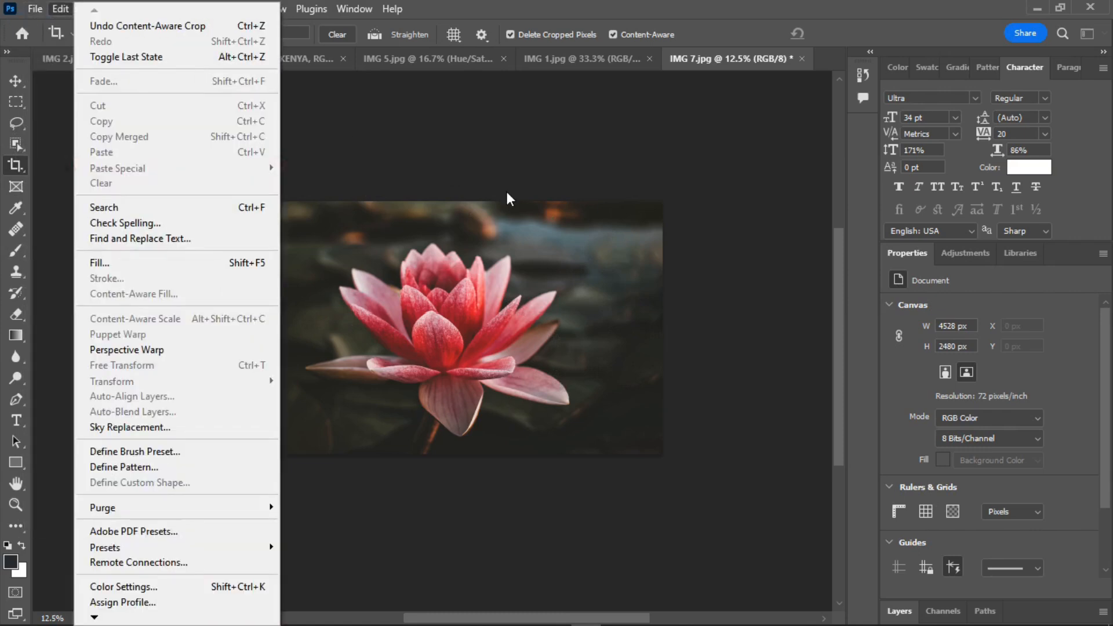
pyautogui.click(304, 63)
pyautogui.click(95, 62)
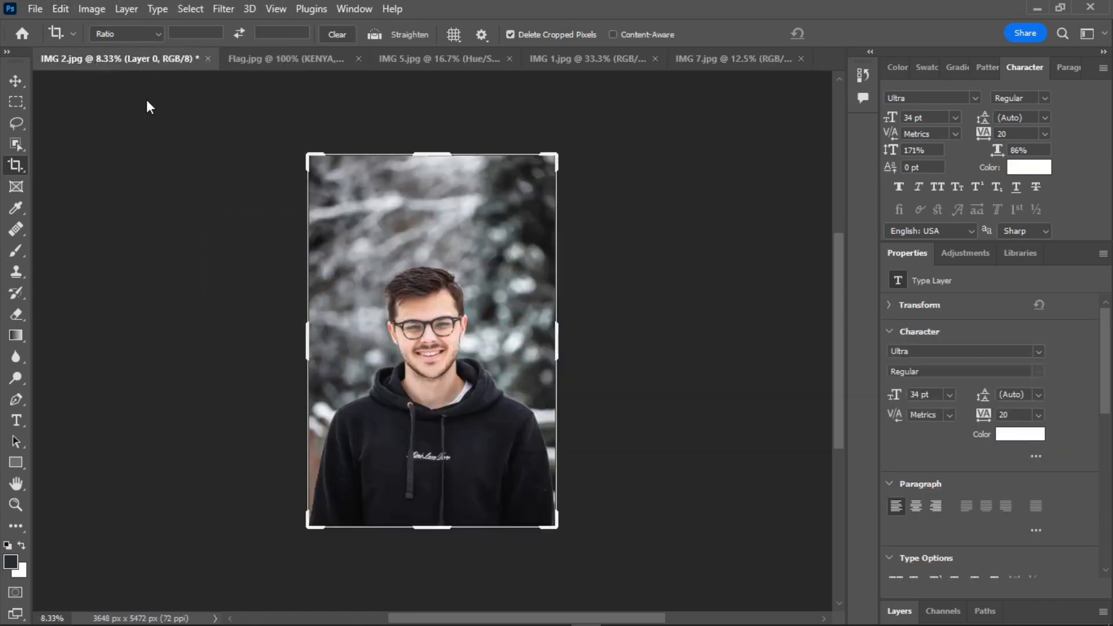
pyautogui.click(14, 82)
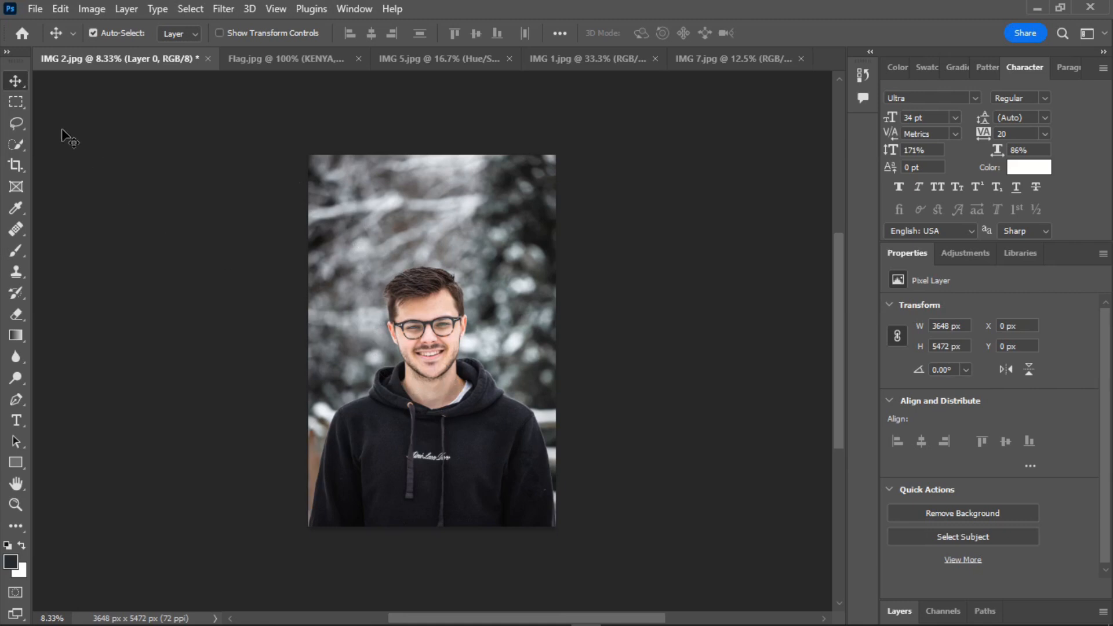
# Step: Select the man in IMG 2 with the Object Selection Tool in Rectangle mode, and clear the selection
pyautogui.click(18, 143)
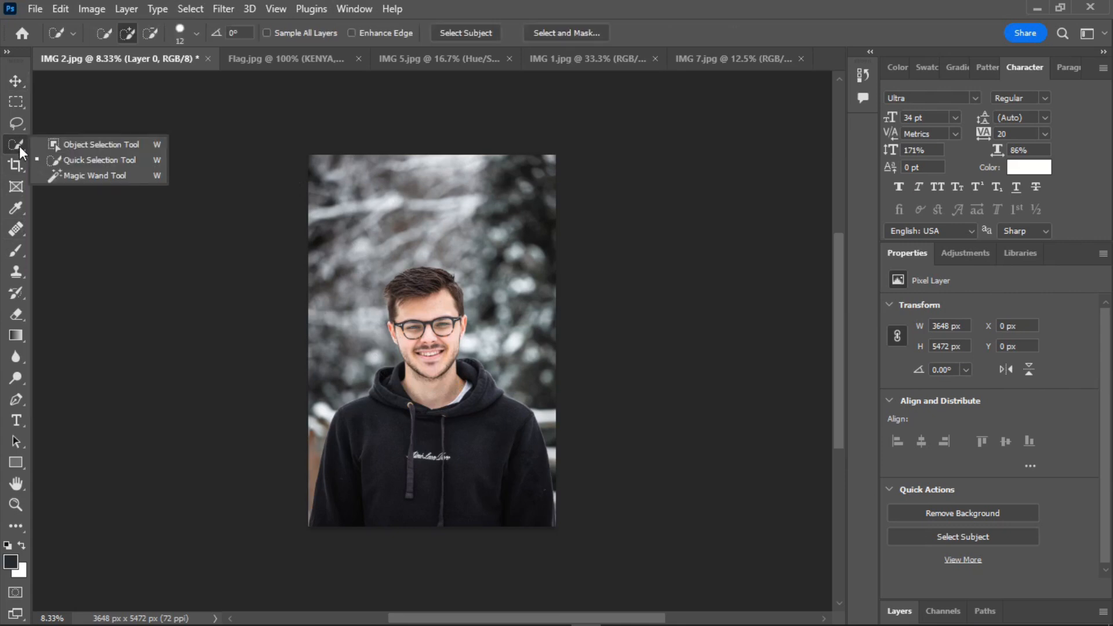
pyautogui.click(96, 144)
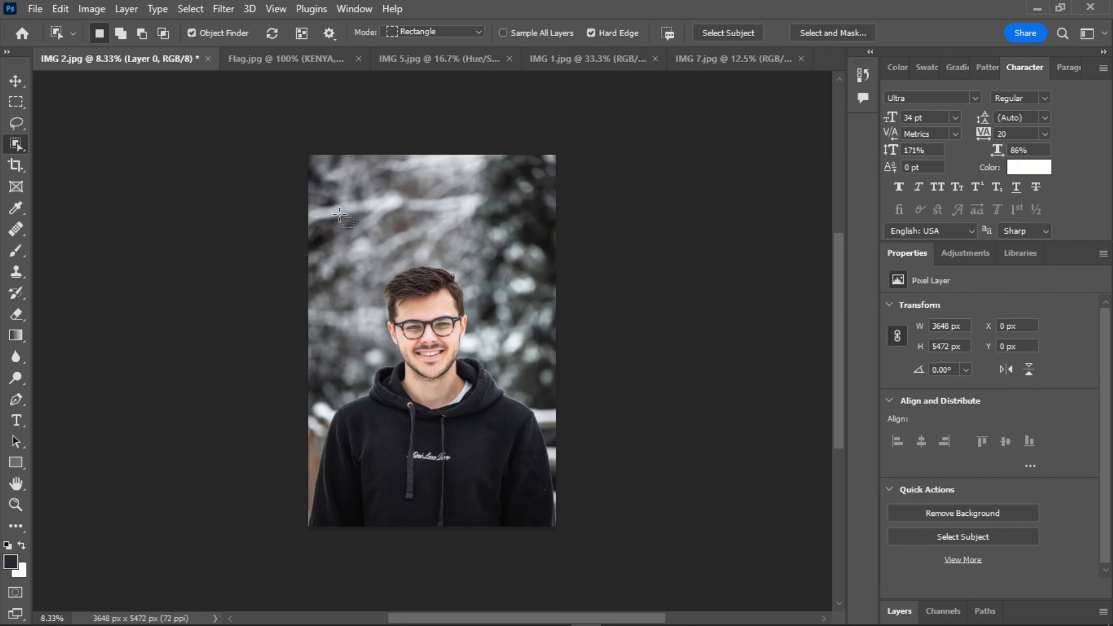
pyautogui.rightClick(16, 142)
pyautogui.click(82, 144)
pyautogui.rightClick(17, 144)
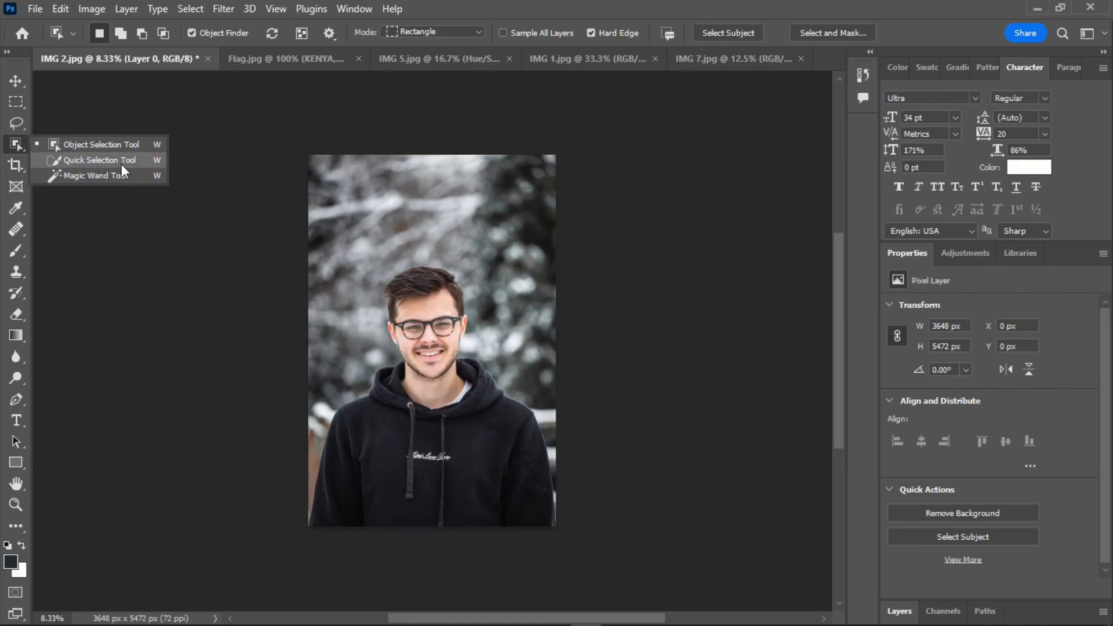
pyautogui.click(15, 144)
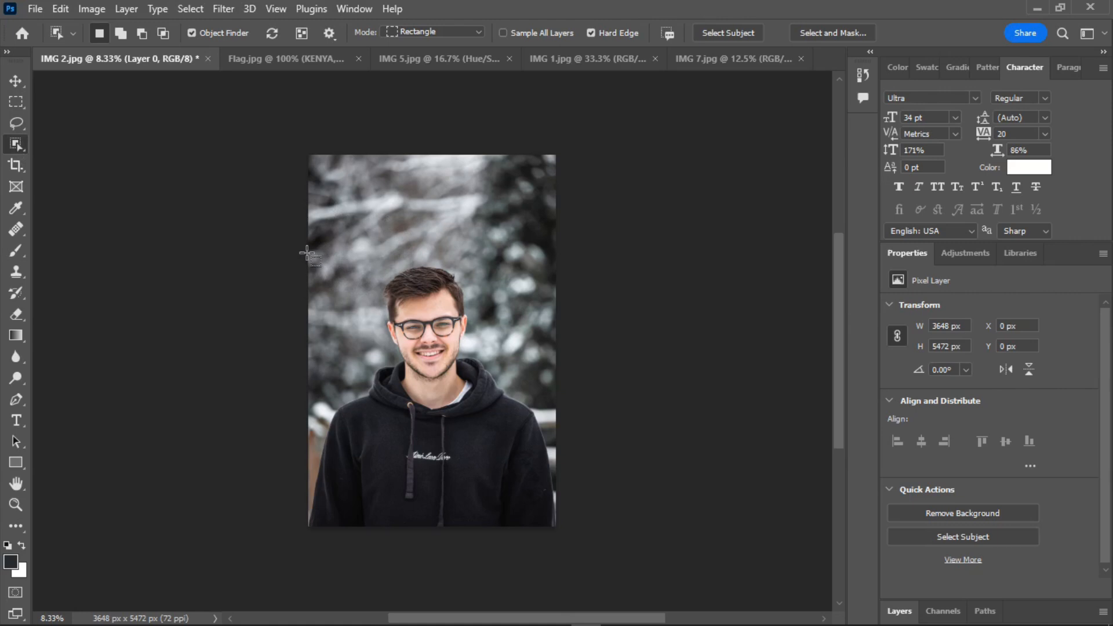
pyautogui.moveTo(308, 251); pyautogui.dragTo(561, 539)
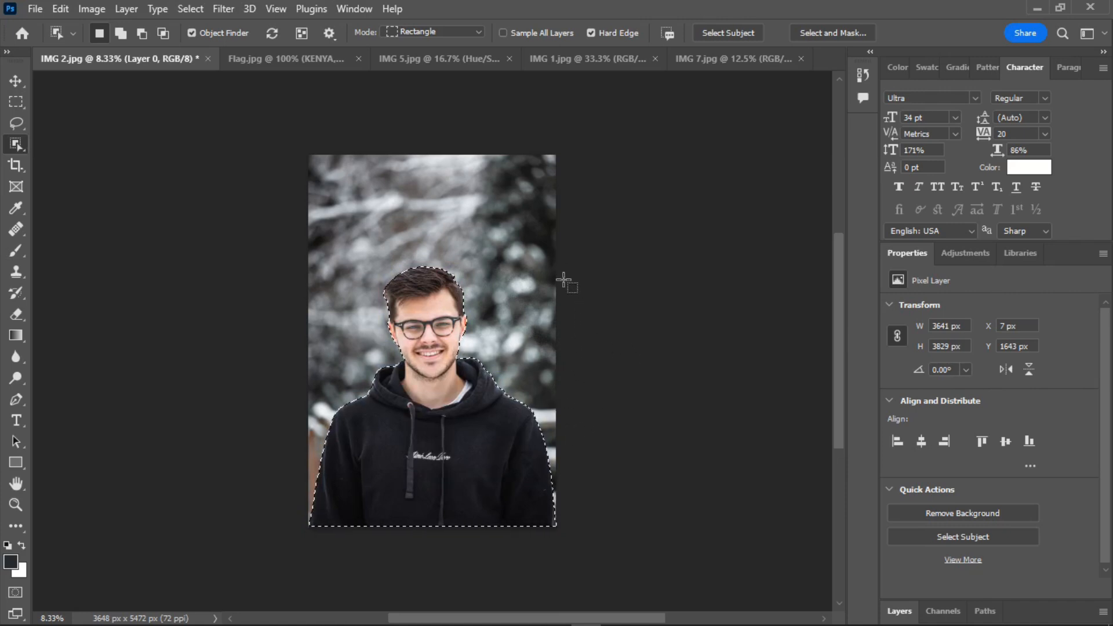
pyautogui.click(191, 9)
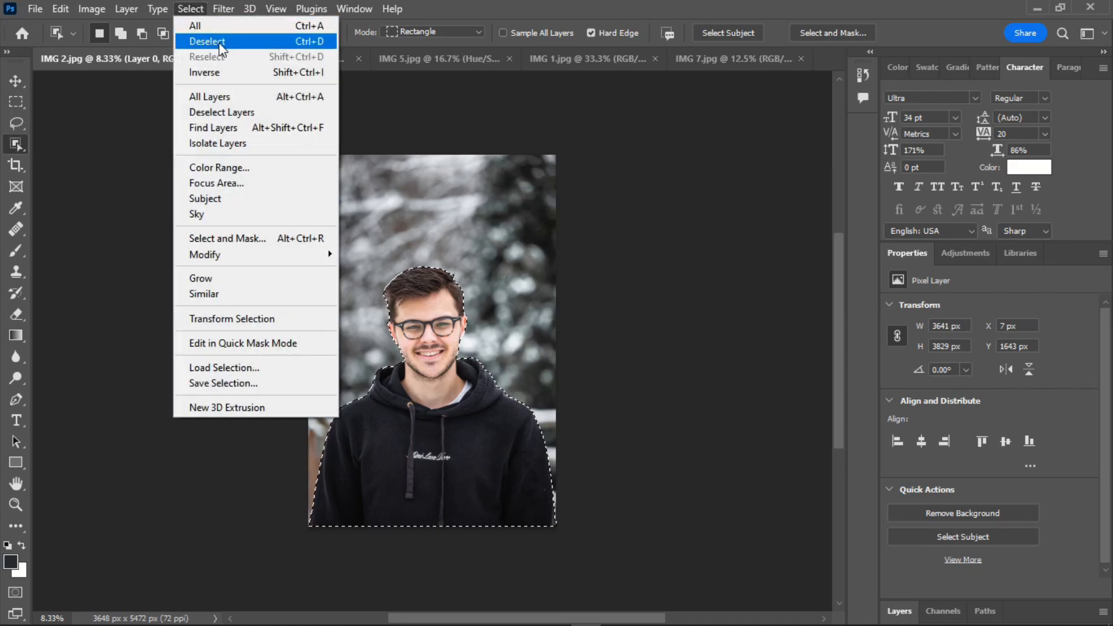
pyautogui.click(311, 42)
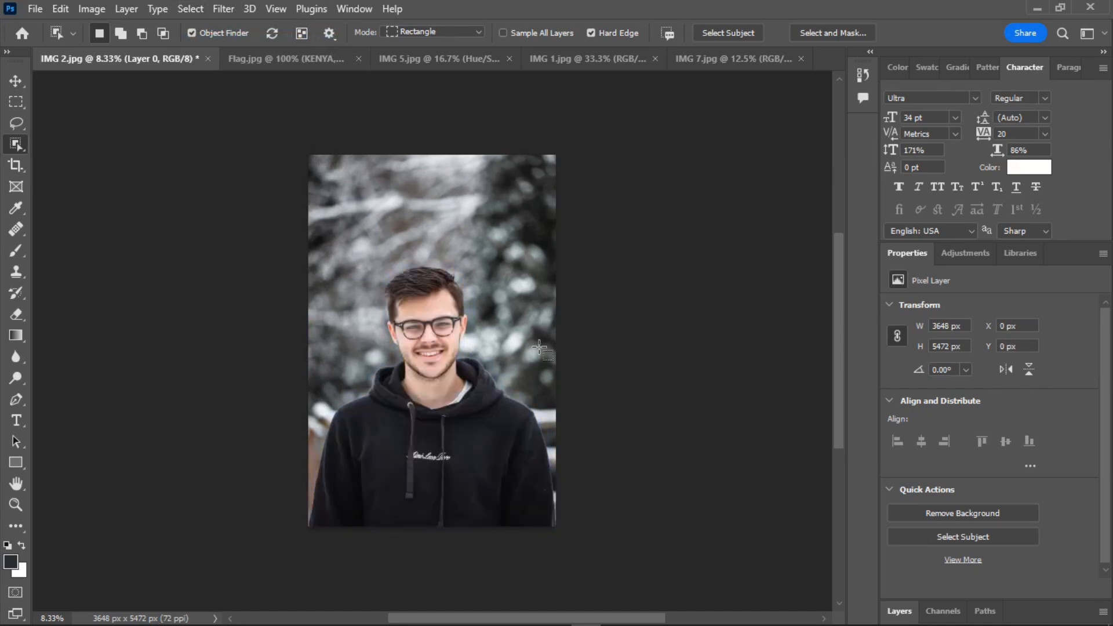
# Step: Set up the Quick Selection Tool in add-to-selection mode with a 21 px brush
pyautogui.rightClick(12, 144)
pyautogui.click(95, 160)
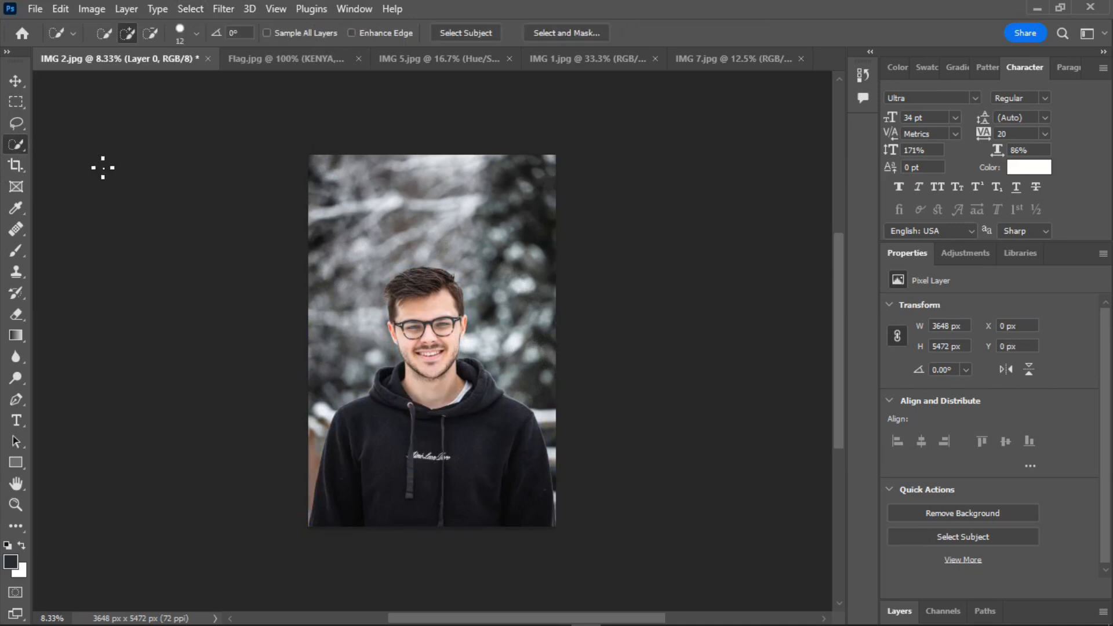
pyautogui.click(126, 33)
pyautogui.click(196, 34)
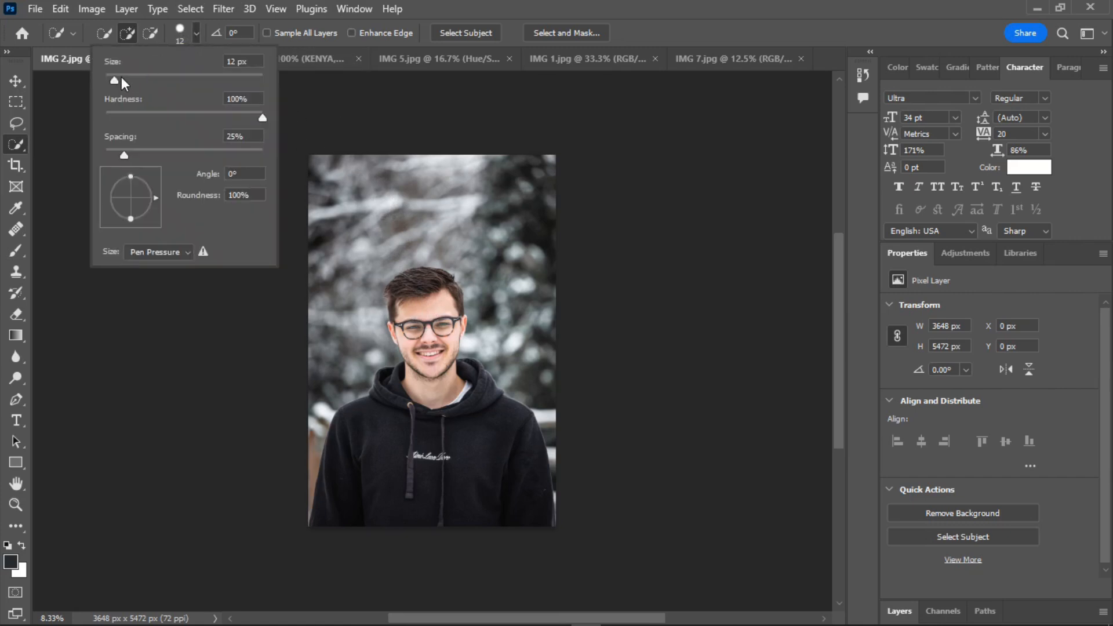
pyautogui.moveTo(113, 78); pyautogui.dragTo(120, 78)
pyautogui.click(125, 38)
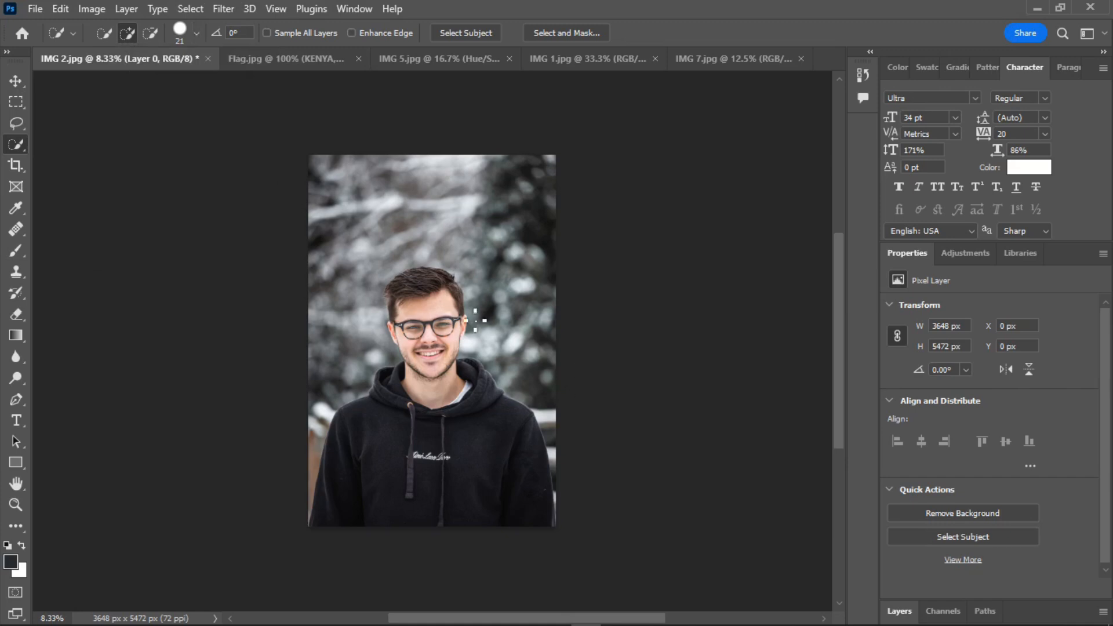
# Step: Select the man in the hoodie by brushing over him with the Quick Selection Tool, and clear the selection
pyautogui.moveTo(435, 305)
pyautogui.mouseDown()
pyautogui.moveTo(415, 320)
pyautogui.moveTo(431, 320)
pyautogui.moveTo(432, 304)
pyautogui.moveTo(401, 281)
pyautogui.moveTo(447, 281)
pyautogui.moveTo(407, 306)
pyautogui.moveTo(400, 353)
pyautogui.moveTo(433, 324)
pyautogui.moveTo(442, 350)
pyautogui.moveTo(429, 371)
pyautogui.moveTo(458, 382)
pyautogui.moveTo(463, 423)
pyautogui.mouseUp()
pyautogui.moveTo(478, 464)
pyautogui.mouseDown()
pyautogui.moveTo(443, 449)
pyautogui.moveTo(424, 401)
pyautogui.moveTo(361, 452)
pyautogui.moveTo(393, 444)
pyautogui.mouseUp()
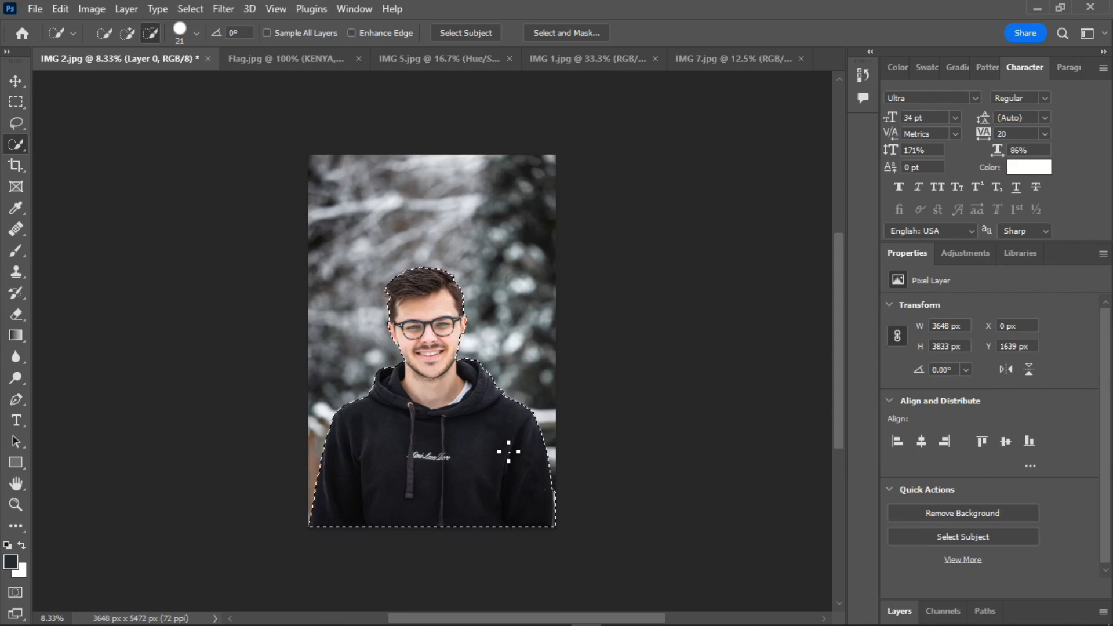
pyautogui.hotkey('ctrl', 'd')
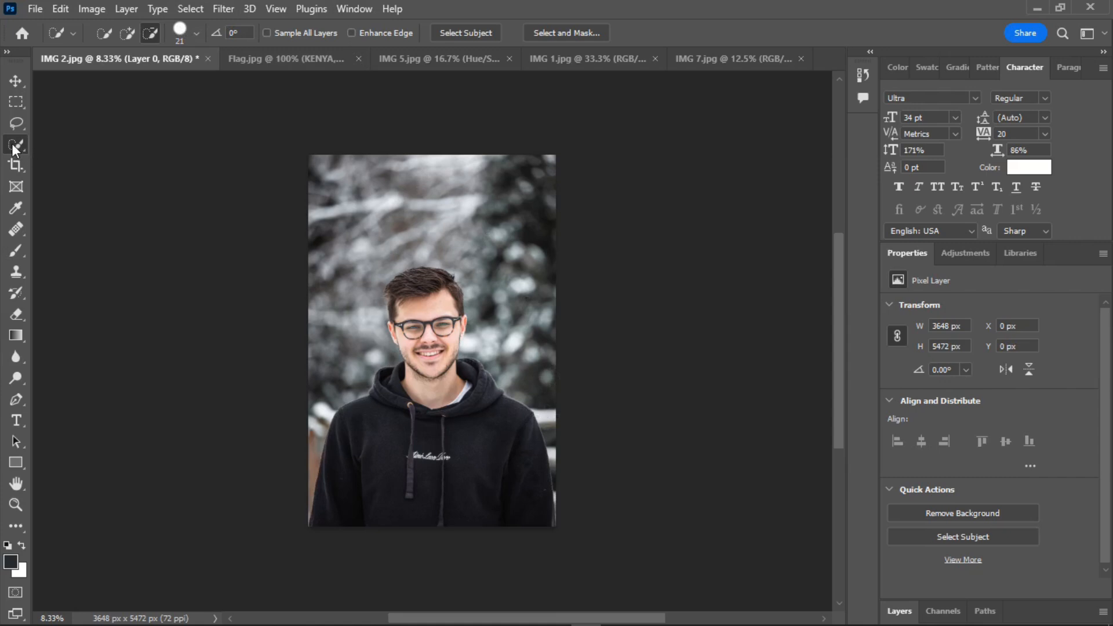
# Step: Select the man automatically with Select Subject and add a layer mask to Layer 0 from that selection
pyautogui.click(458, 31)
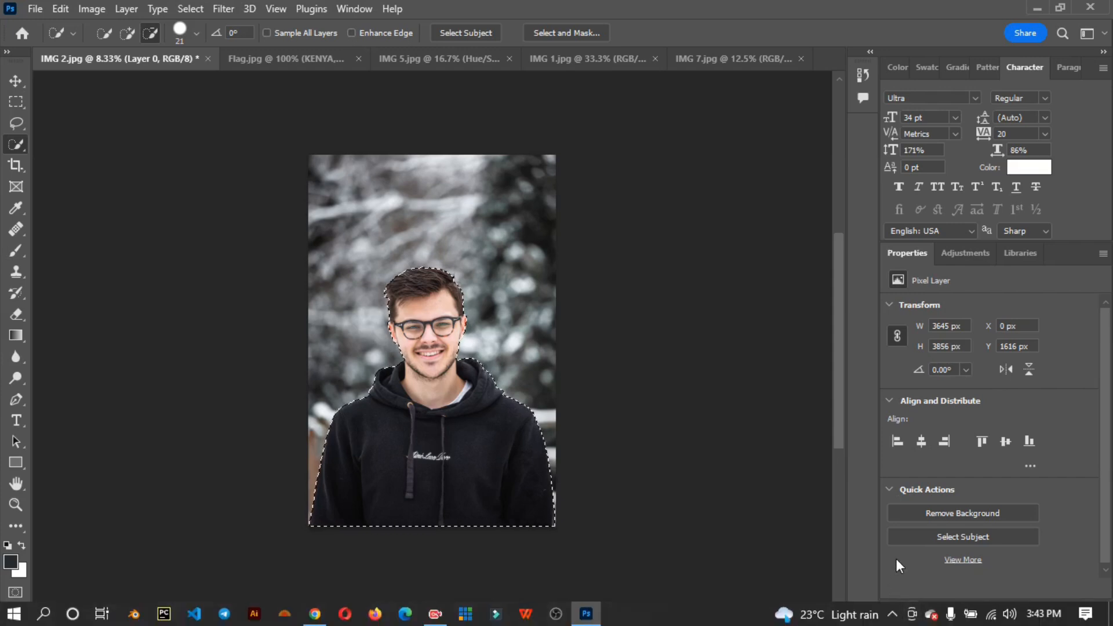
pyautogui.click(899, 609)
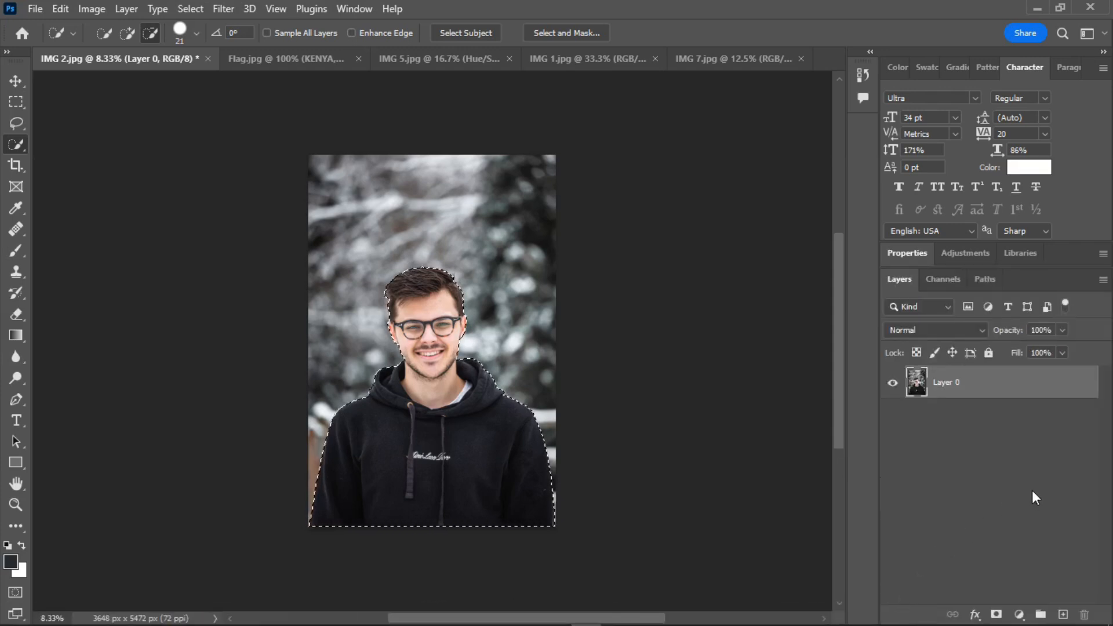
pyautogui.click(996, 615)
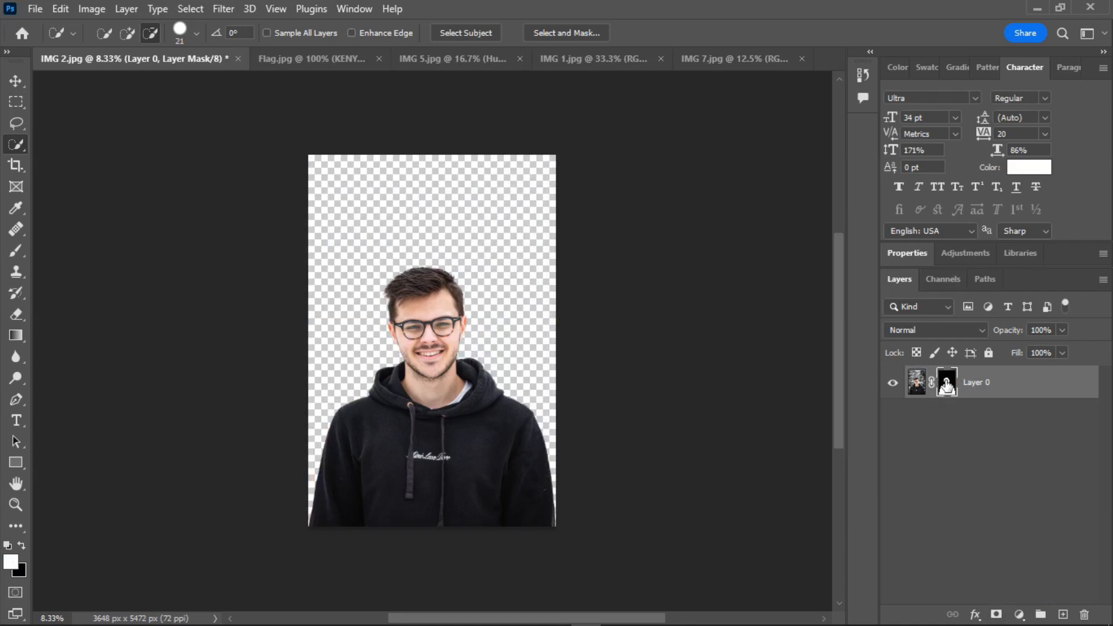
# Step: Open Select and Mask for Layer 0's mask and keep the red overlay at 100% opacity
pyautogui.click(891, 251)
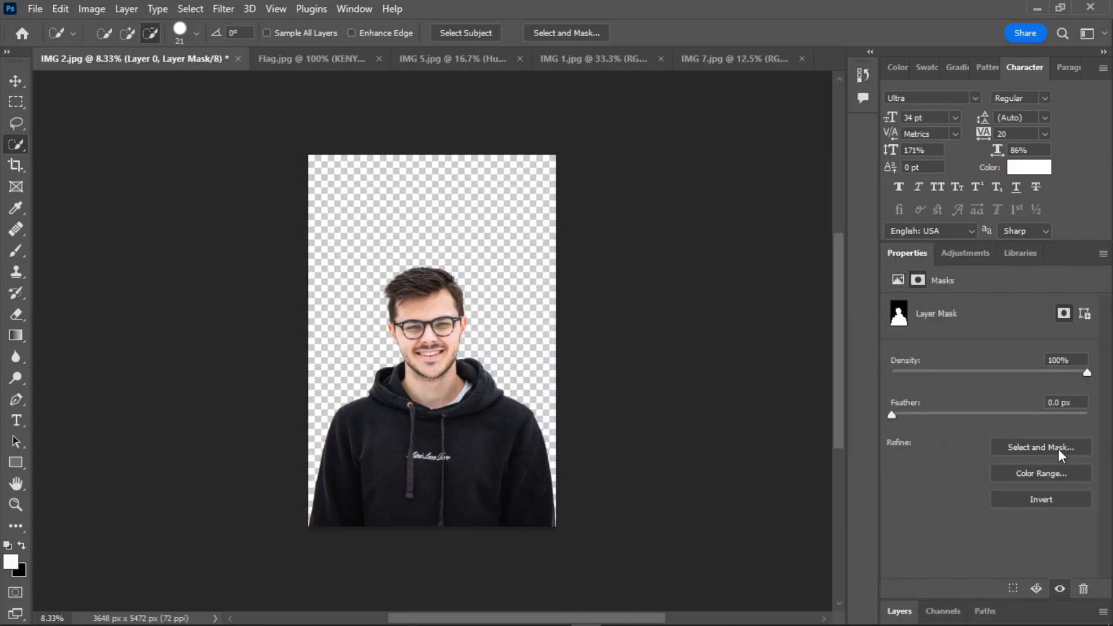
pyautogui.click(1035, 448)
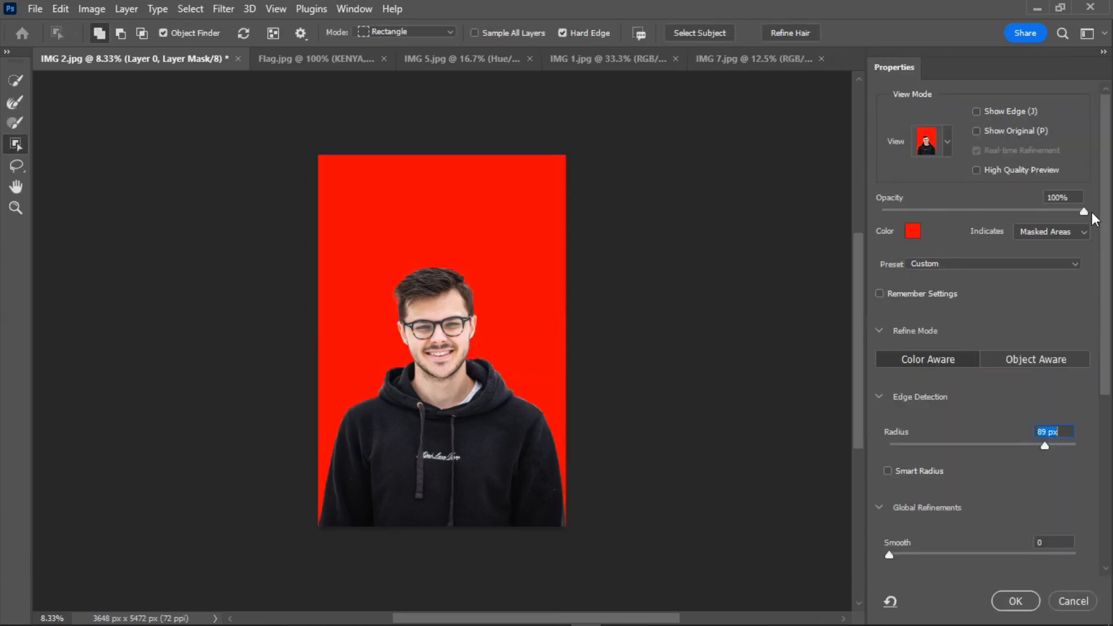
pyautogui.moveTo(1085, 211)
pyautogui.mouseDown()
pyautogui.moveTo(1052, 223)
pyautogui.moveTo(882, 220)
pyautogui.moveTo(1084, 210)
pyautogui.mouseUp()
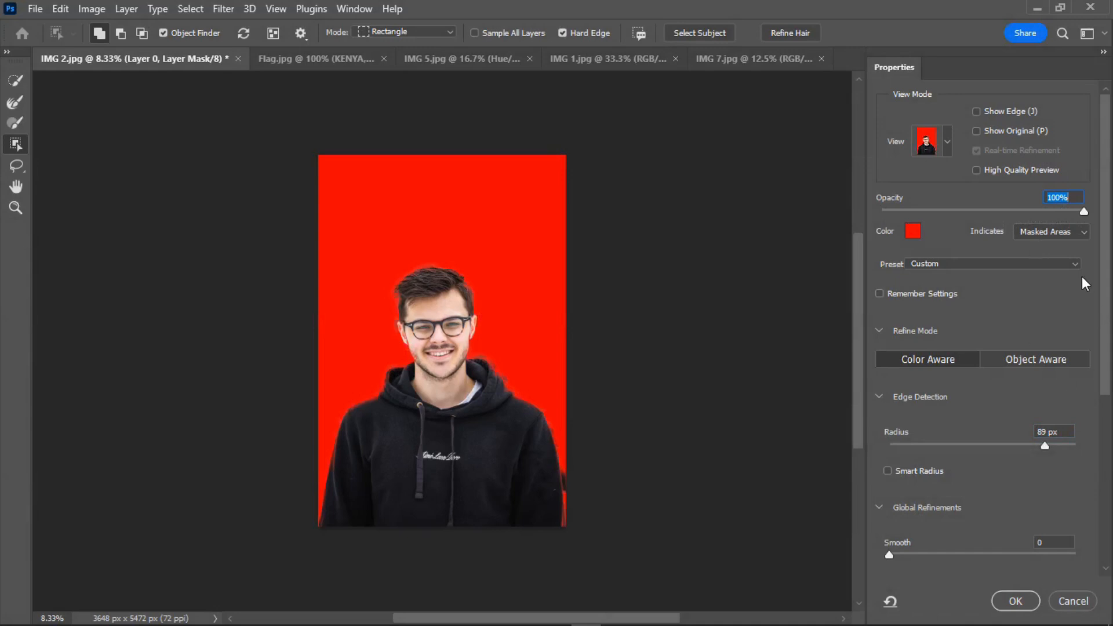
# Step: Preview the cutout in the On Black view at 100% opacity
pyautogui.click(947, 142)
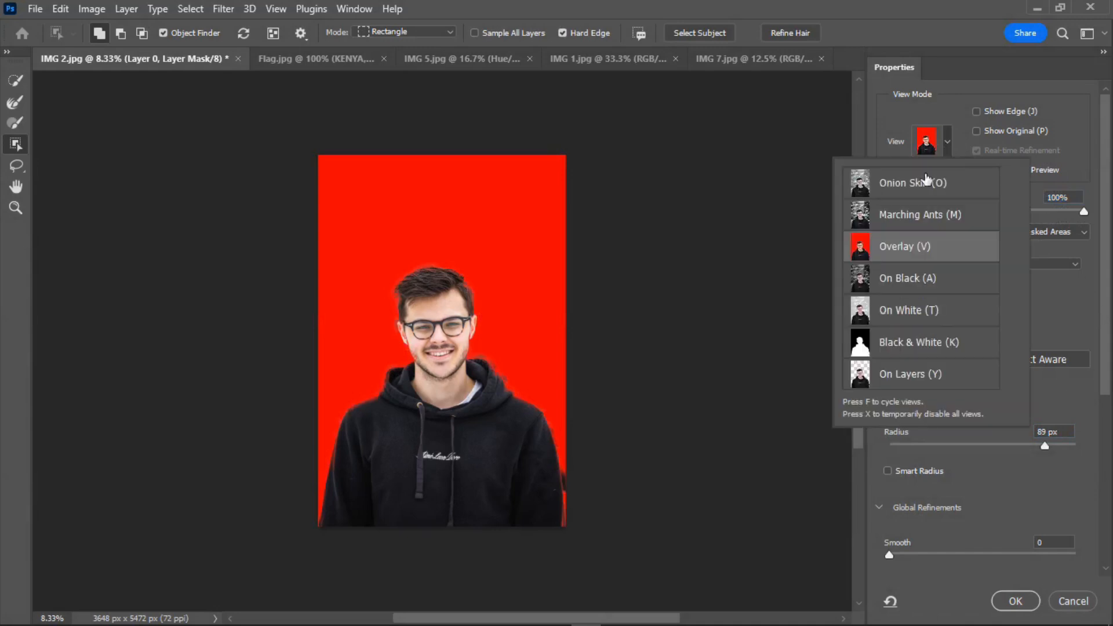
pyautogui.click(909, 284)
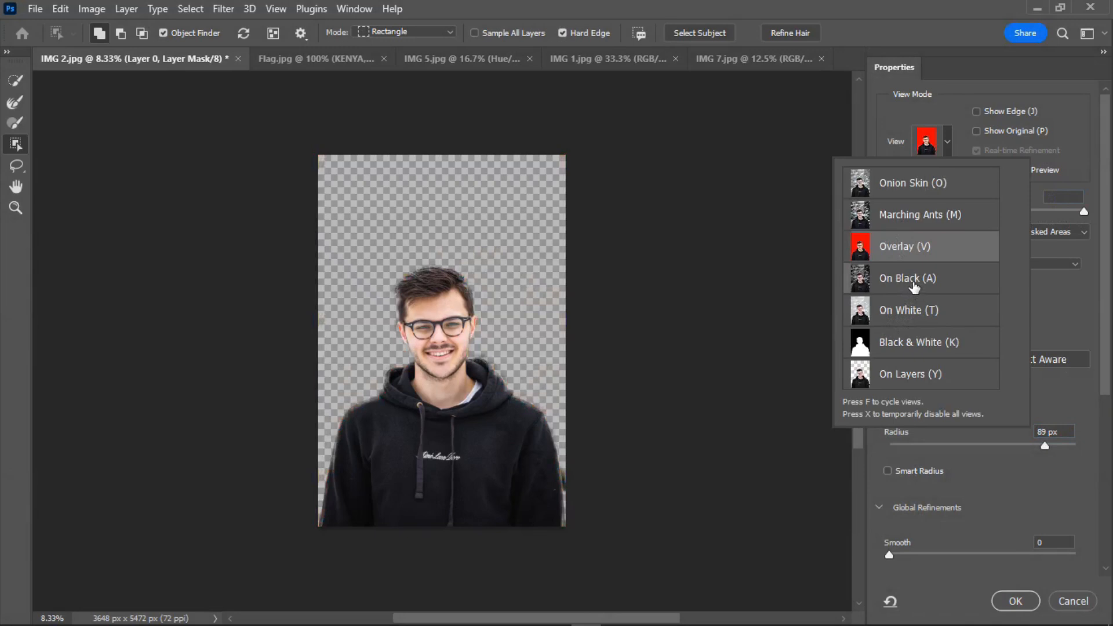
pyautogui.click(951, 152)
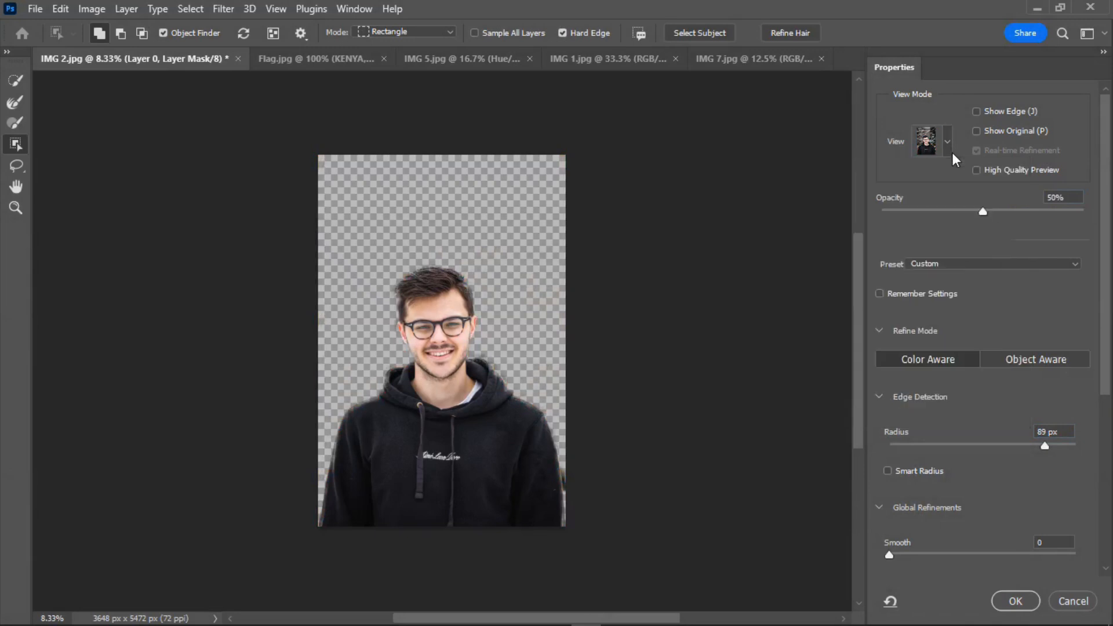
pyautogui.moveTo(990, 213); pyautogui.dragTo(1107, 214)
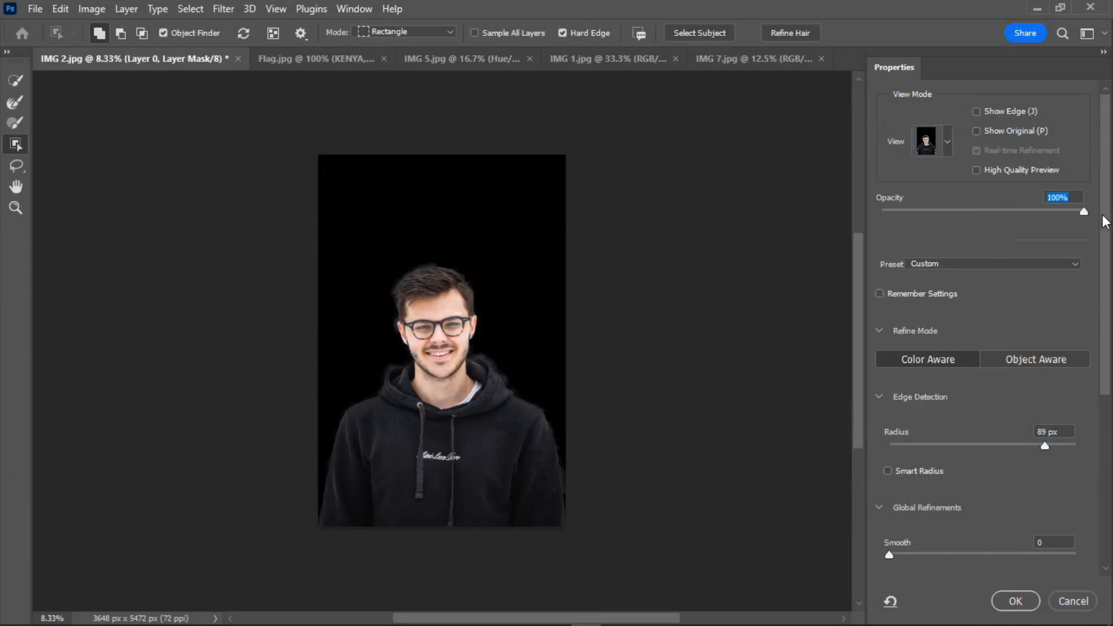
# Step: Preview the cutout in the On White view and in the Black & White view
pyautogui.click(951, 143)
pyautogui.click(908, 316)
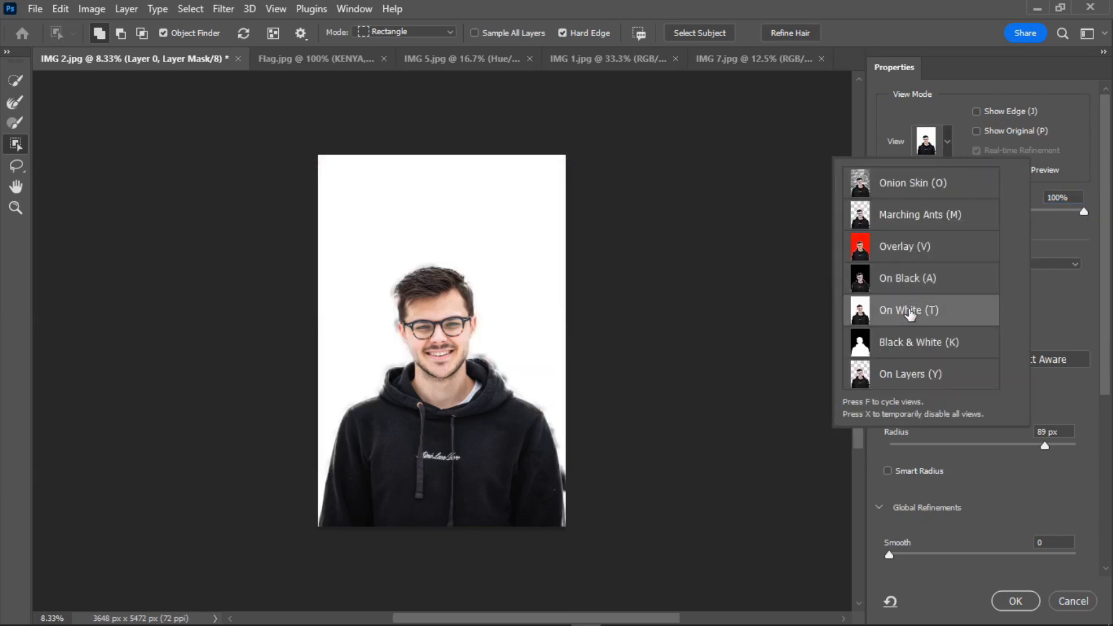
pyautogui.click(949, 144)
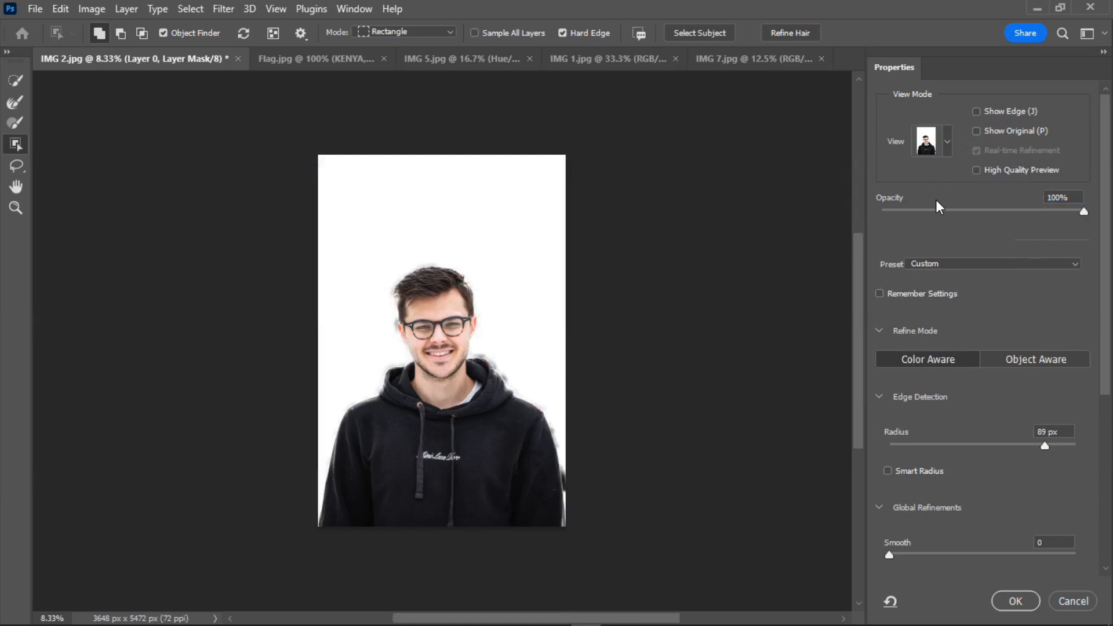
pyautogui.click(943, 150)
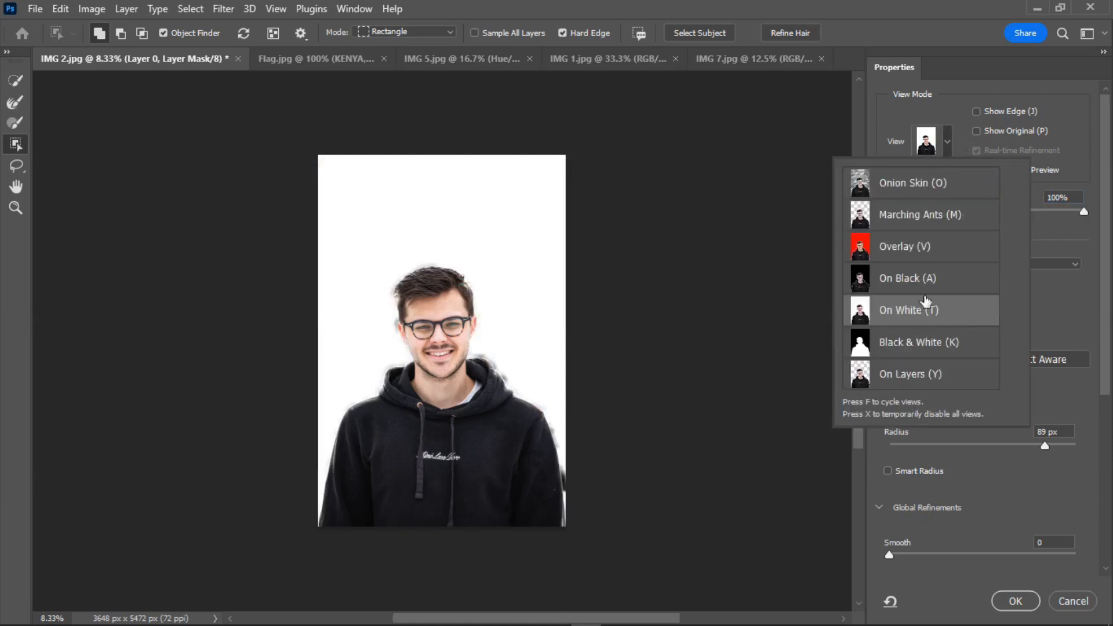
pyautogui.click(920, 343)
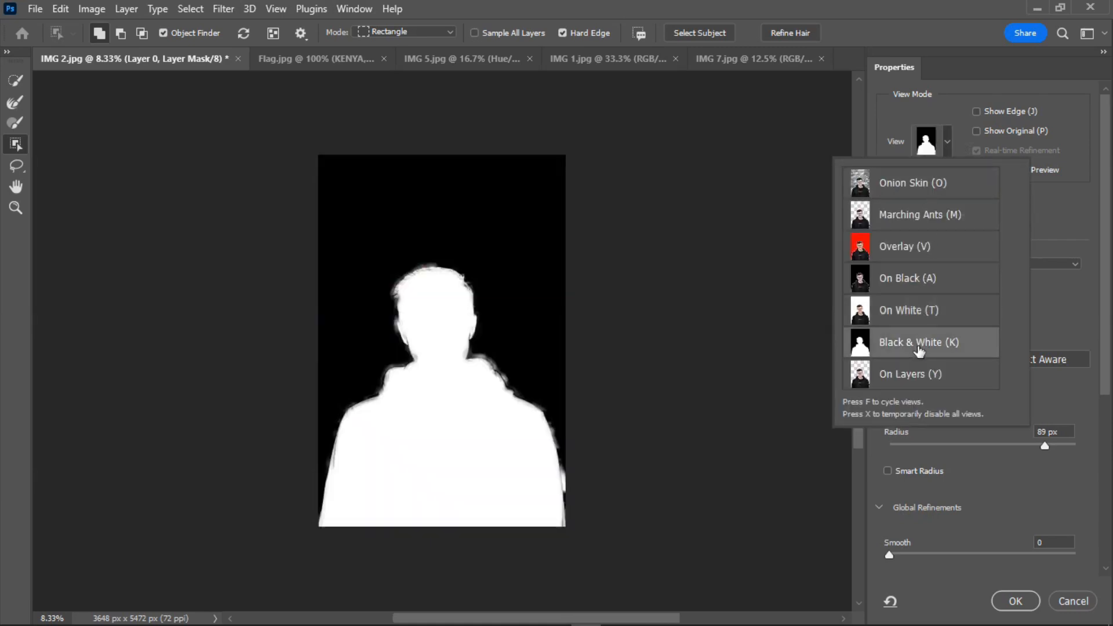
# Step: Return the cutout preview to the Overlay view
pyautogui.click(946, 145)
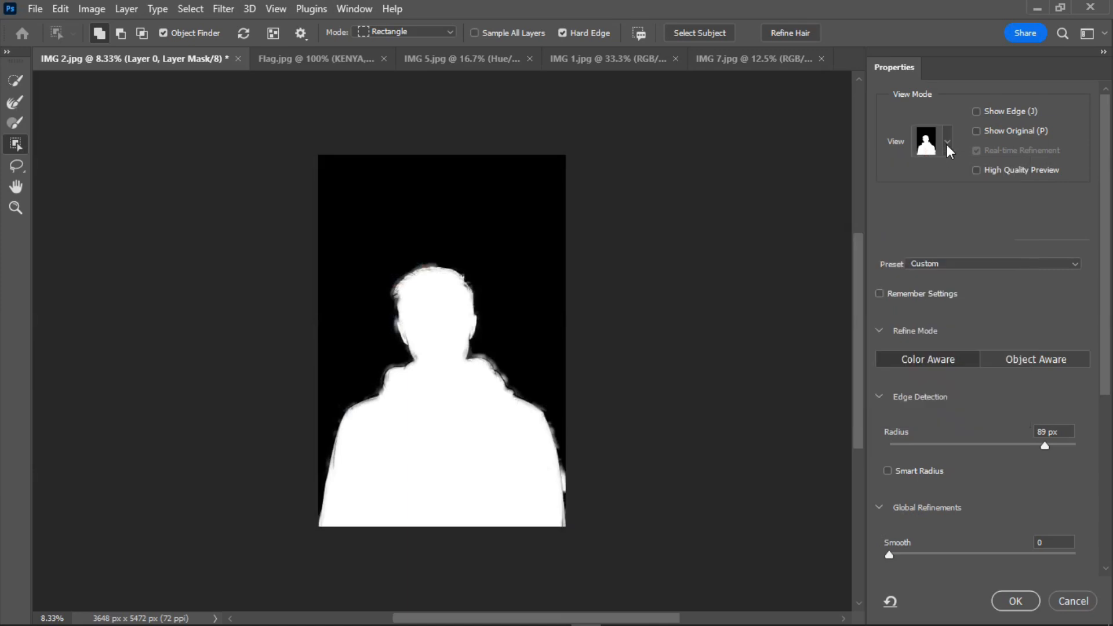
pyautogui.click(947, 145)
pyautogui.click(916, 248)
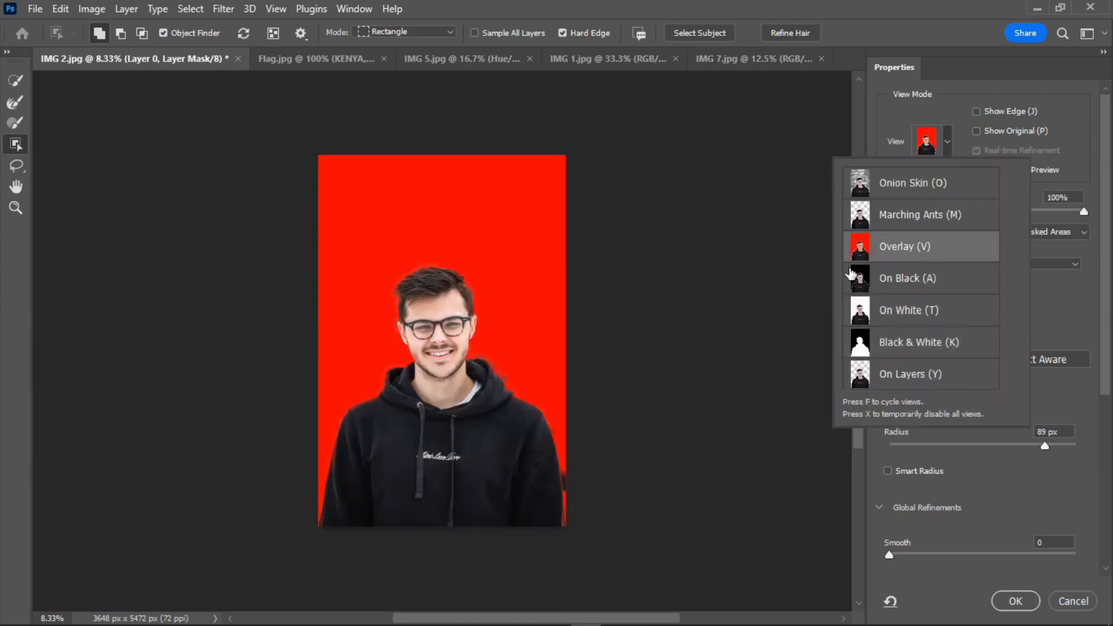
pyautogui.click(1057, 311)
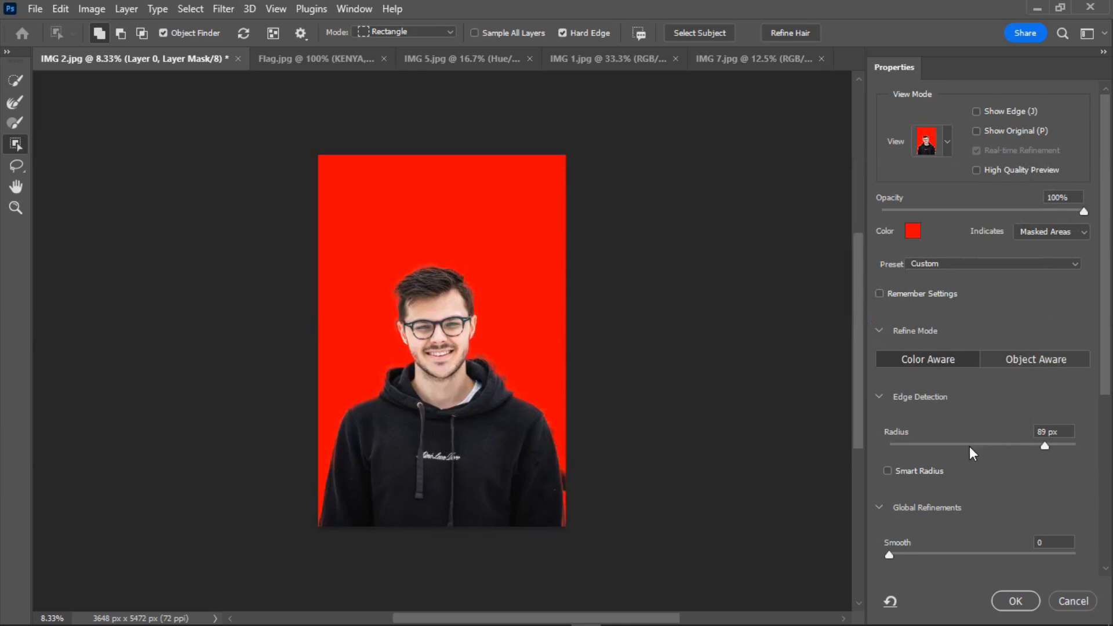
# Step: Set the mask's Shift Edge to -3% in the Global Refinements
pyautogui.scroll(-3, 969, 446)
pyautogui.scroll(-6, 972, 498)
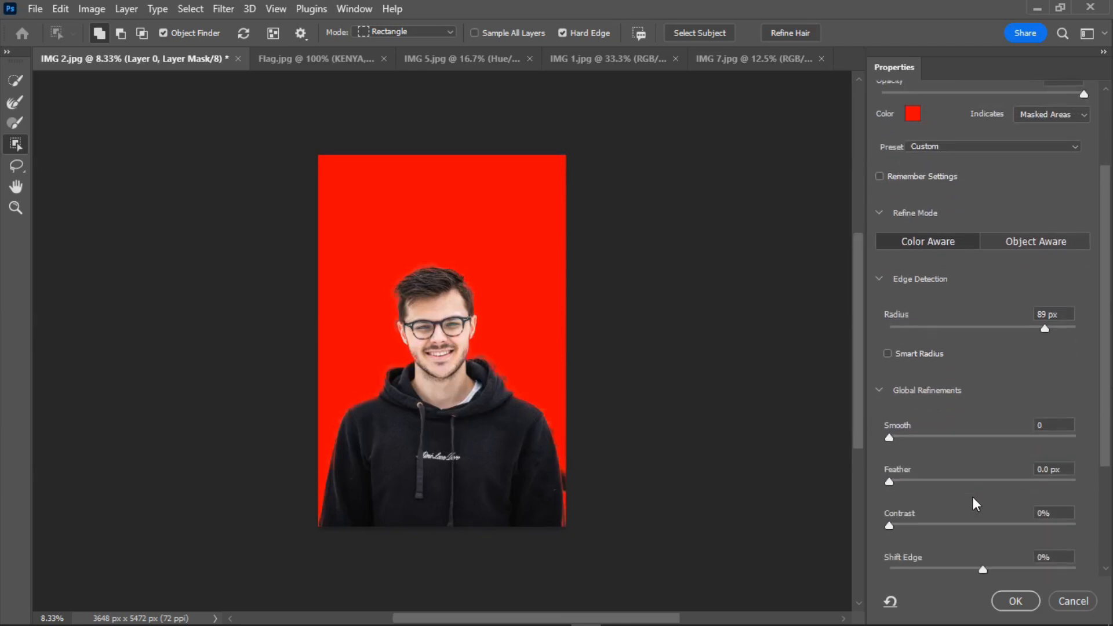
pyautogui.scroll(-3, 973, 503)
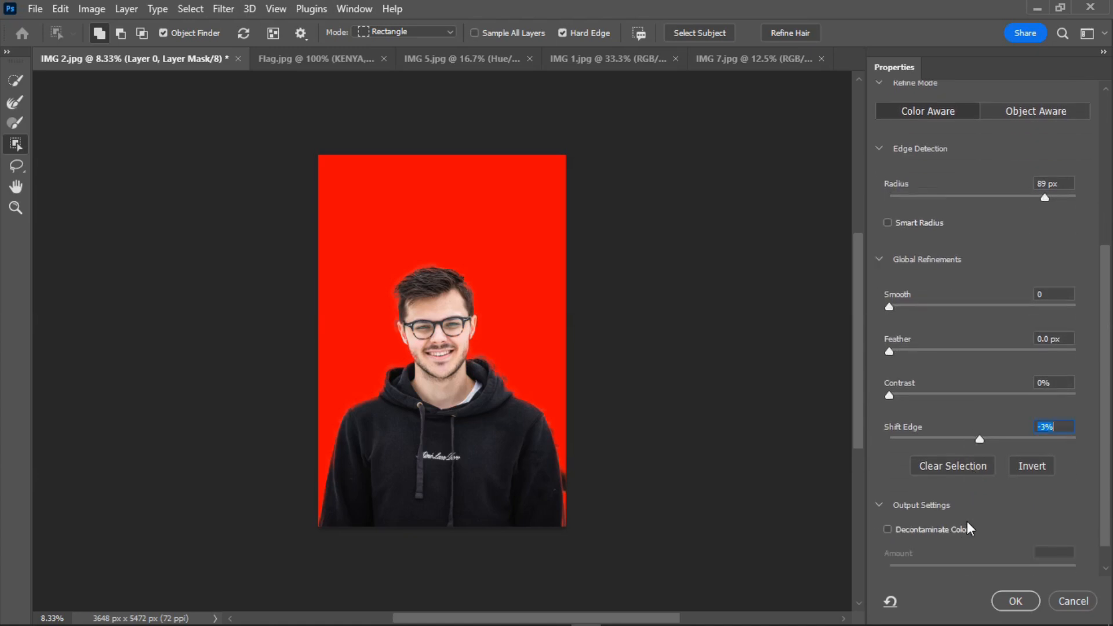
# Step: Try Decontaminate Colors at 100% on the cutout's edges, and turn it off again
pyautogui.click(889, 529)
pyautogui.click(888, 528)
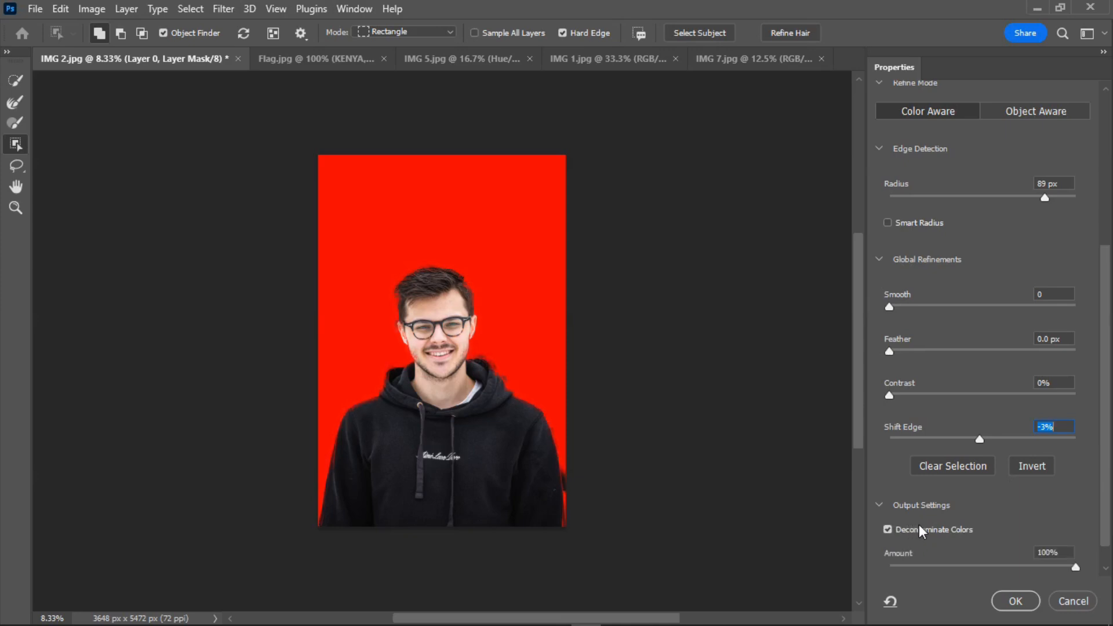
pyautogui.scroll(-1, 1033, 521)
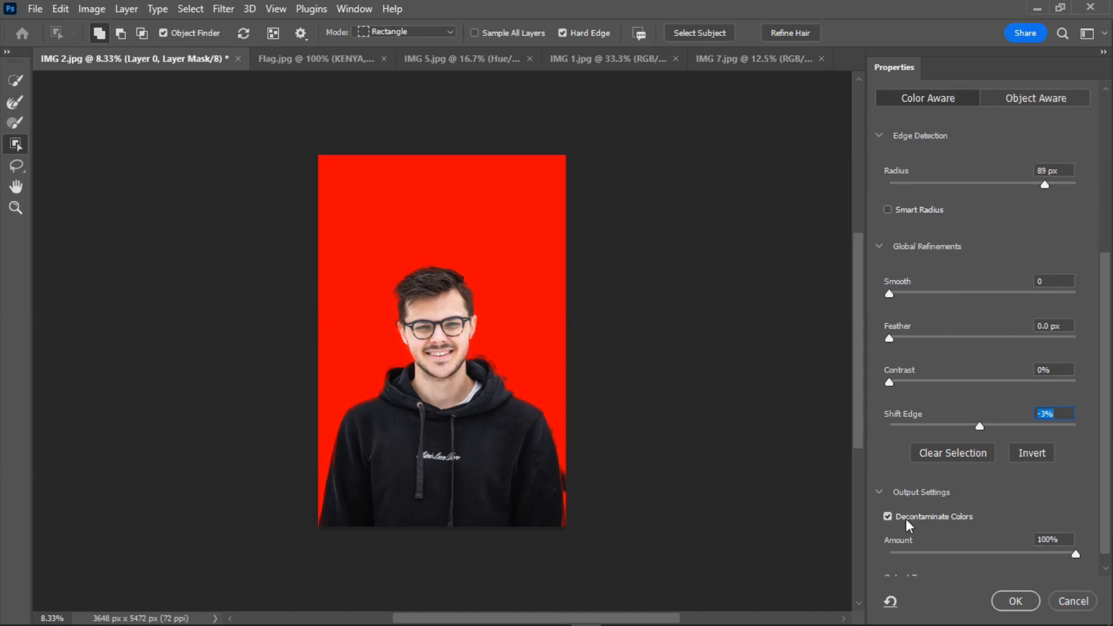
pyautogui.click(887, 515)
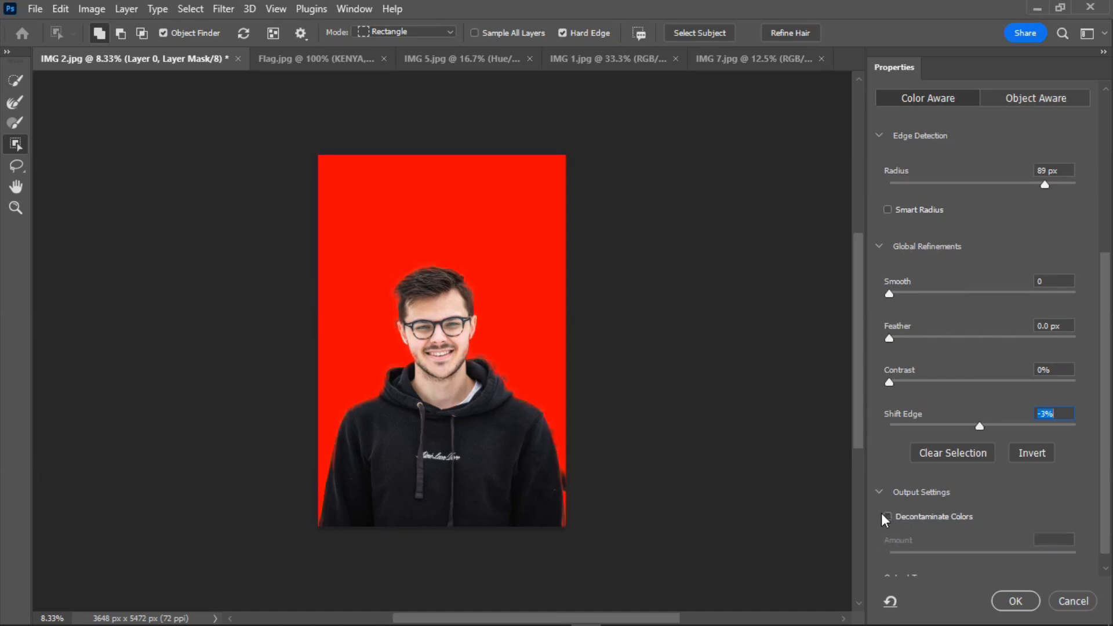
# Step: Output the refined cutout as a New Layer with Layer Mask
pyautogui.scroll(-1, 968, 511)
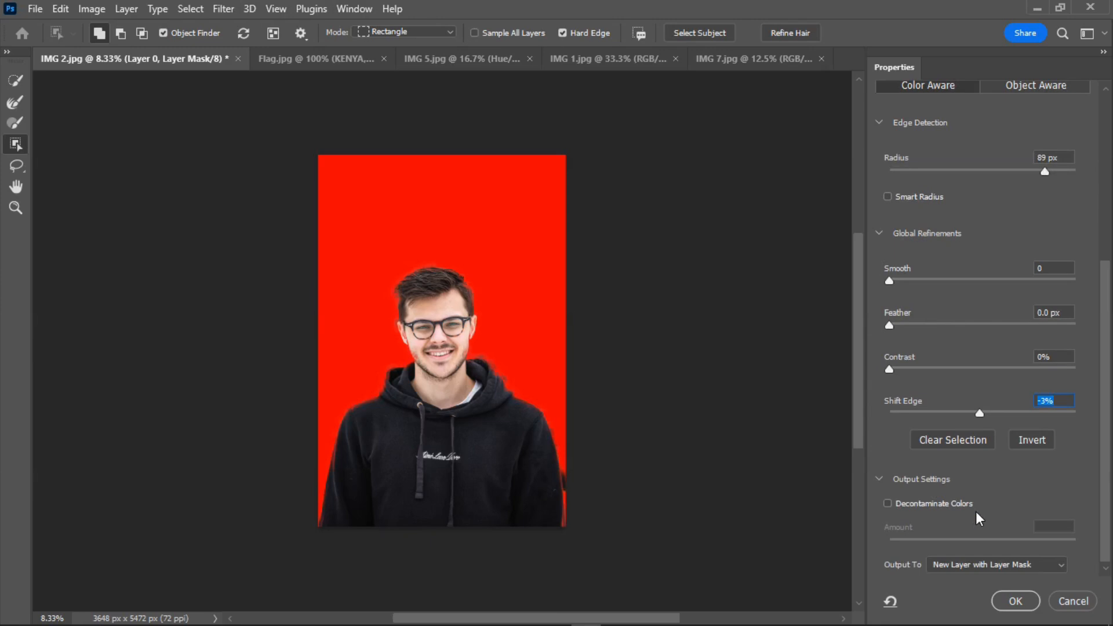
pyautogui.click(1016, 601)
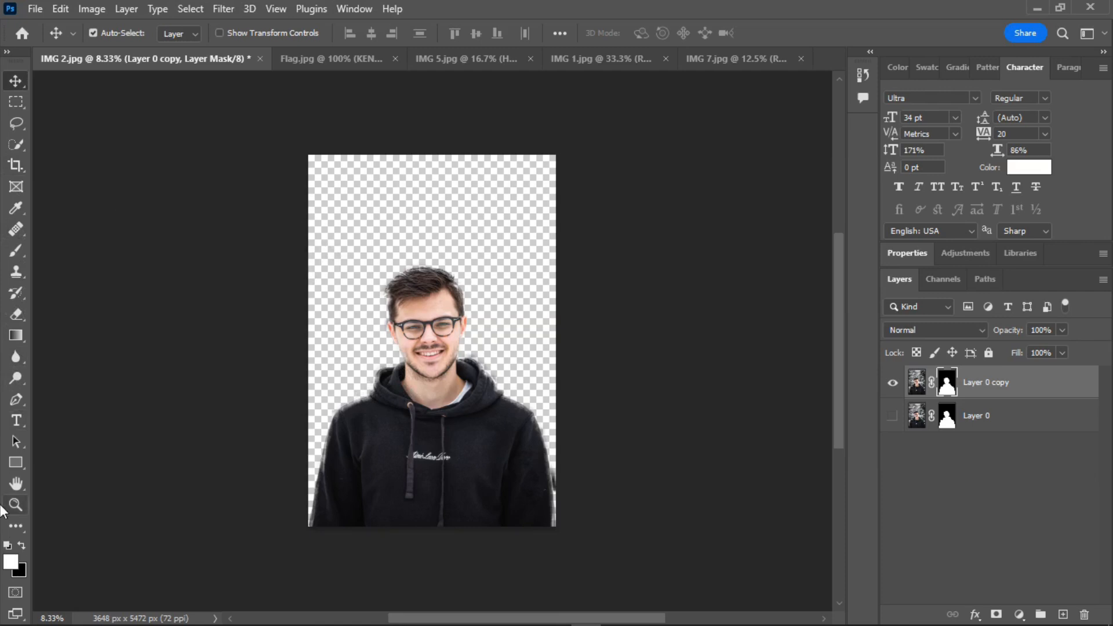
# Step: Hide a wide strip across the hoodie's chest by painting black on Layer 0 copy's mask with a 322 px soft brush
pyautogui.click(16, 250)
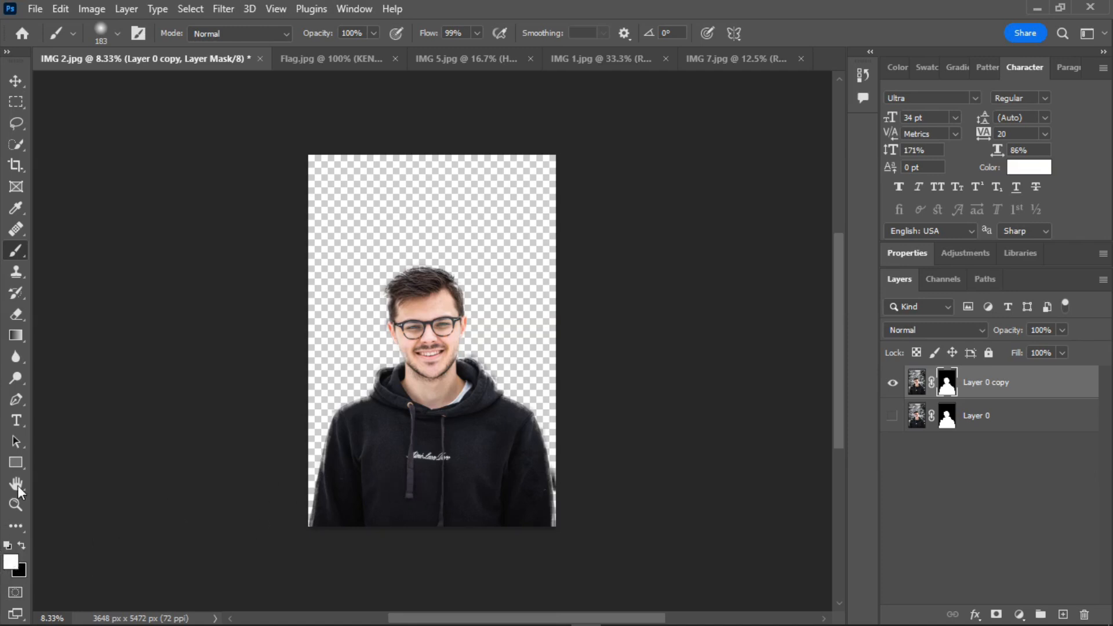
pyautogui.click(22, 545)
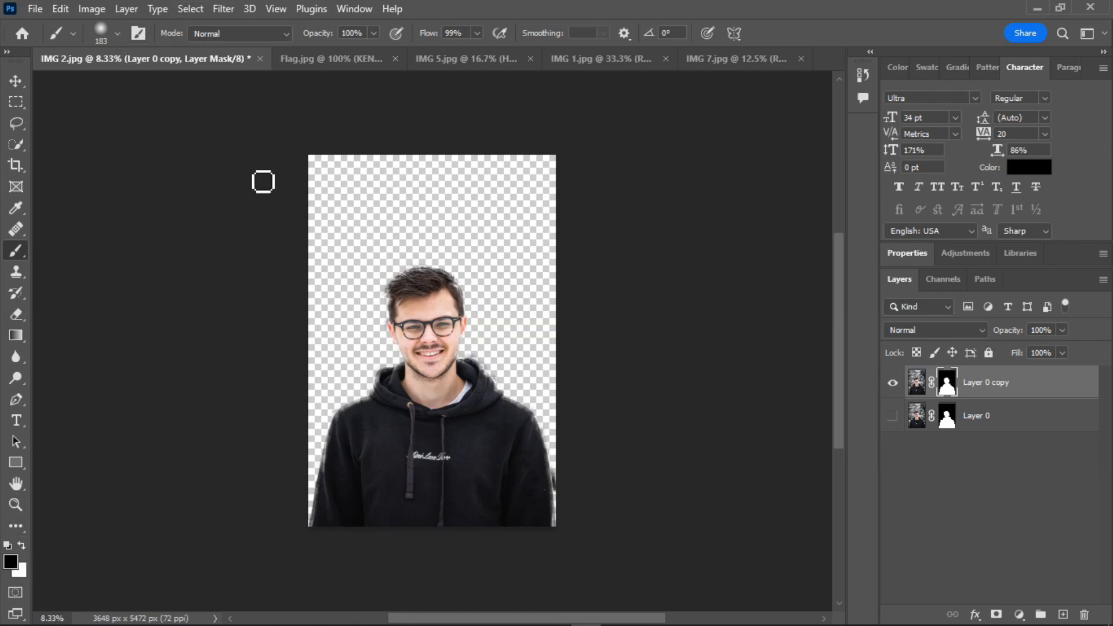
pyautogui.click(117, 34)
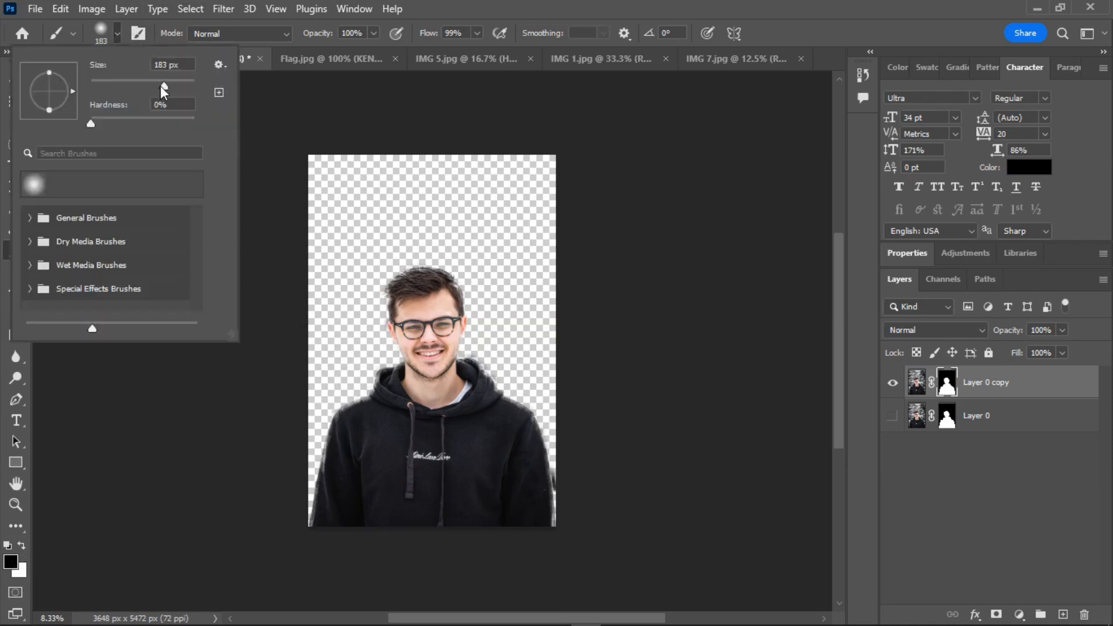
pyautogui.moveTo(163, 84); pyautogui.dragTo(174, 86)
pyautogui.moveTo(377, 460)
pyautogui.mouseDown()
pyautogui.moveTo(390, 480)
pyautogui.moveTo(421, 473)
pyautogui.moveTo(381, 470)
pyautogui.moveTo(413, 463)
pyautogui.moveTo(422, 479)
pyautogui.moveTo(488, 475)
pyautogui.moveTo(372, 456)
pyautogui.moveTo(502, 466)
pyautogui.mouseUp()
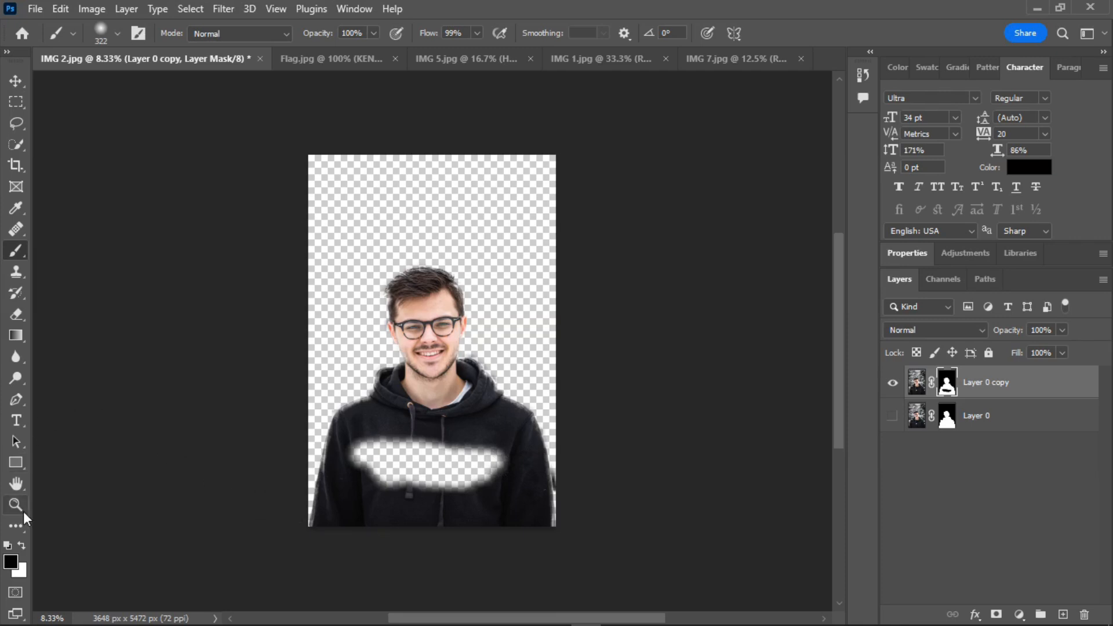
# Step: Restore the hidden strip of the hoodie by painting white over it on Layer 0 copy's mask
pyautogui.click(21, 546)
pyautogui.moveTo(497, 489)
pyautogui.mouseDown()
pyautogui.moveTo(389, 495)
pyautogui.moveTo(468, 489)
pyautogui.moveTo(478, 478)
pyautogui.moveTo(450, 463)
pyautogui.moveTo(401, 469)
pyautogui.moveTo(392, 455)
pyautogui.moveTo(423, 442)
pyautogui.moveTo(472, 464)
pyautogui.moveTo(446, 514)
pyautogui.moveTo(359, 509)
pyautogui.moveTo(549, 486)
pyautogui.moveTo(438, 466)
pyautogui.moveTo(450, 489)
pyautogui.moveTo(583, 466)
pyautogui.moveTo(544, 451)
pyautogui.moveTo(459, 470)
pyautogui.mouseUp()
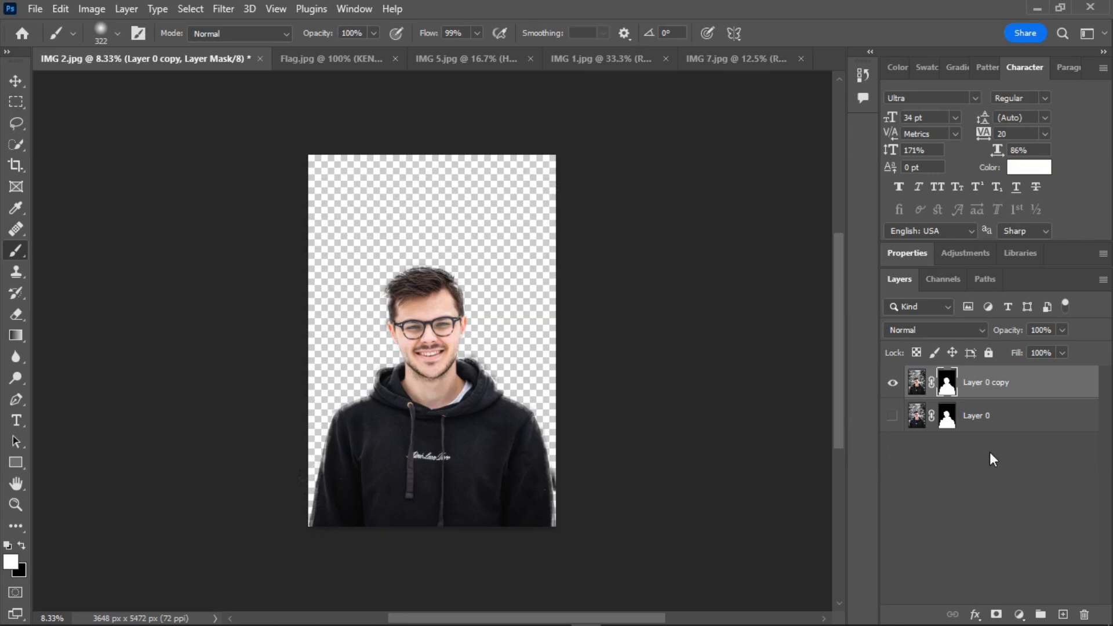
# Step: Add a new layer above Layer 0 copy and fill it with dark blue, colour 041c69, at 100% opacity in Normal mode
pyautogui.click(1063, 615)
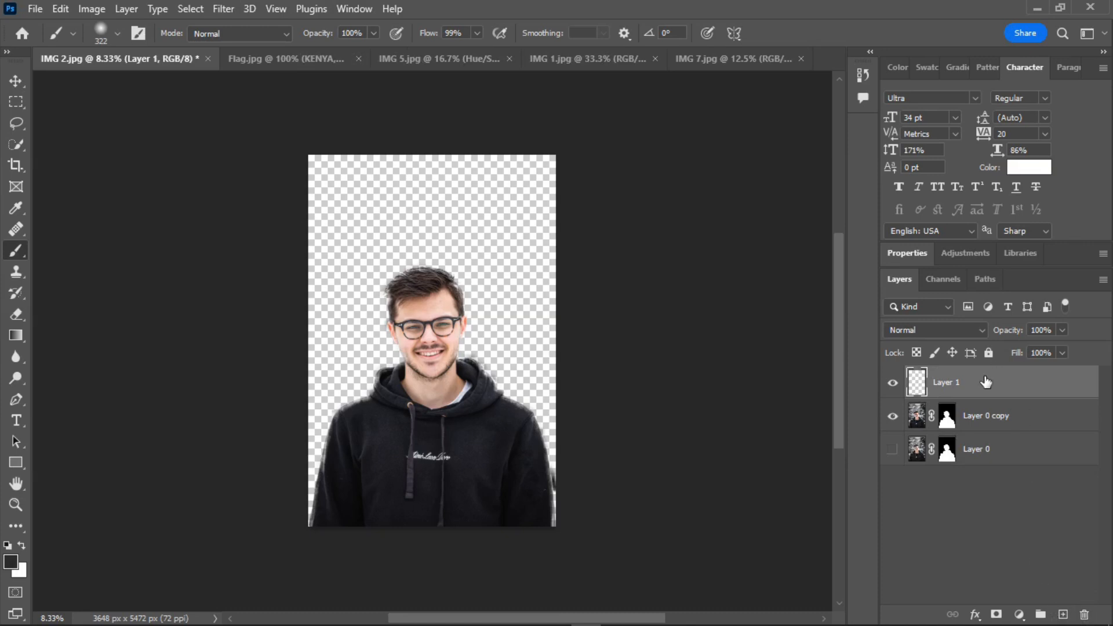
pyautogui.click(61, 11)
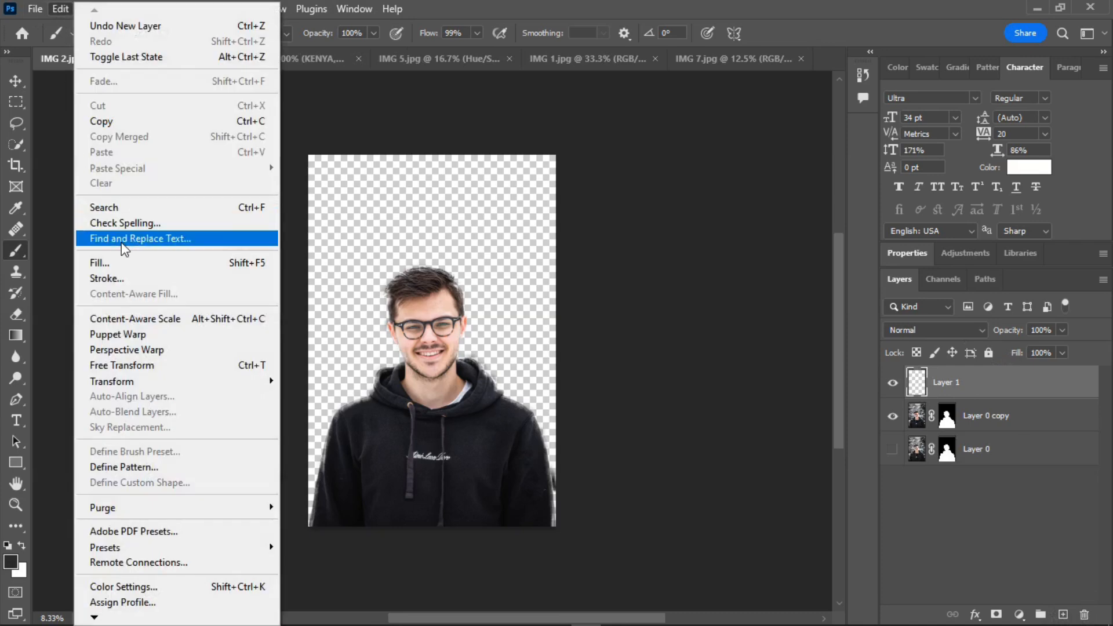
pyautogui.click(132, 262)
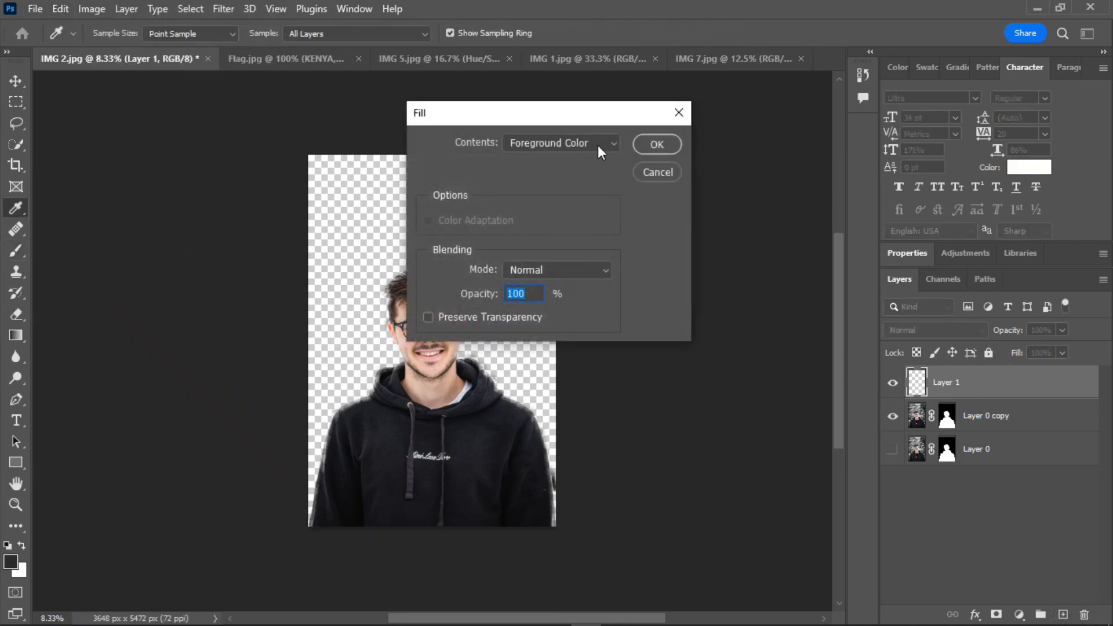
pyautogui.click(617, 147)
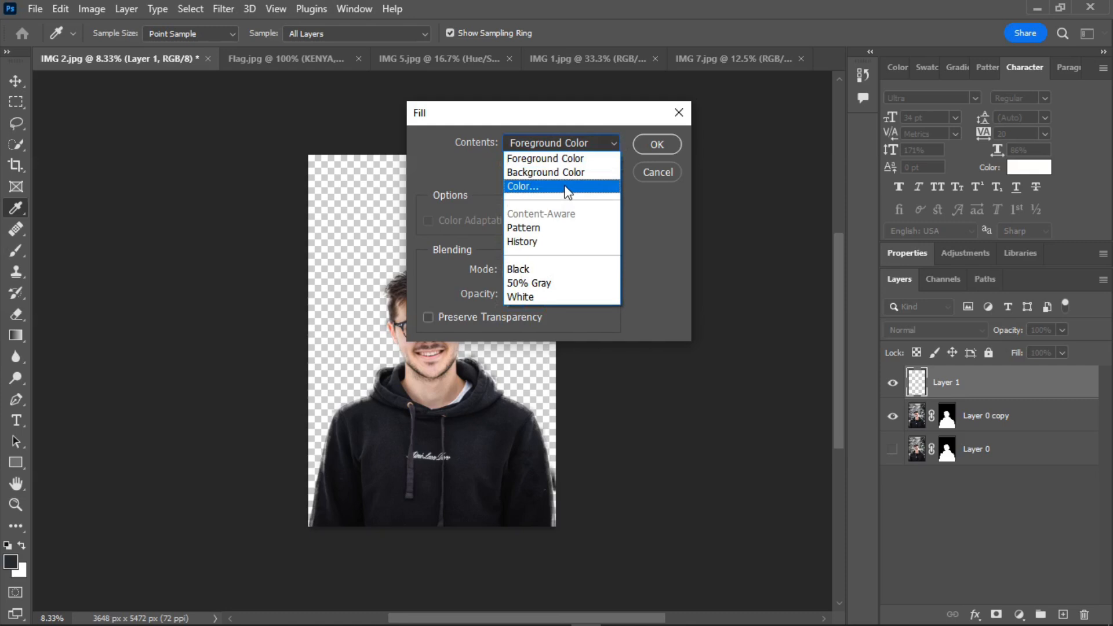
pyautogui.click(567, 189)
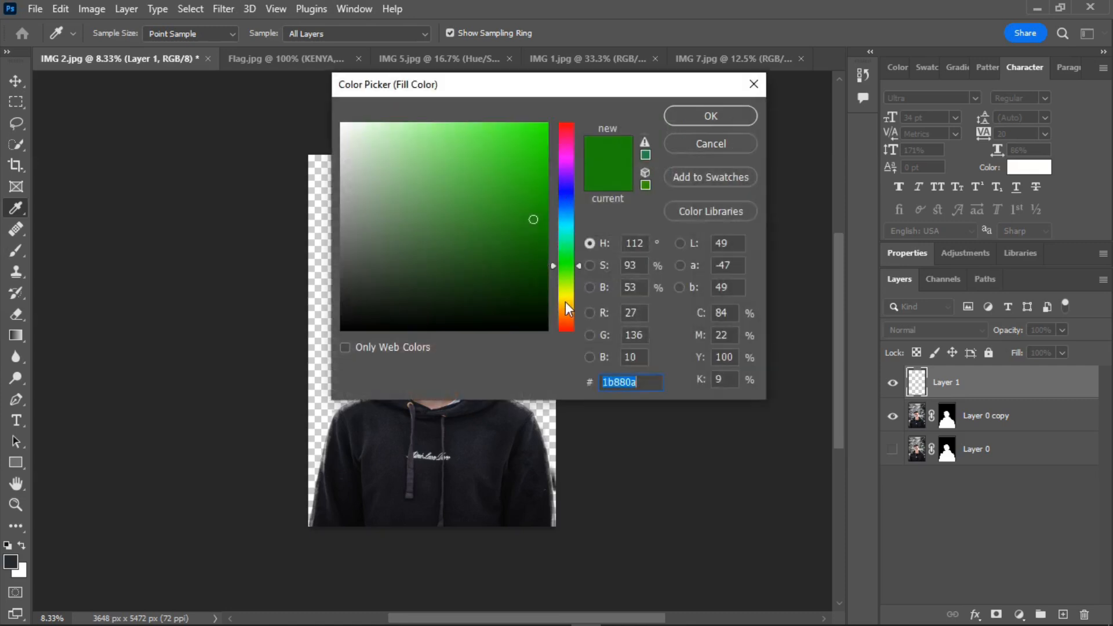
pyautogui.click(566, 310)
pyautogui.click(568, 201)
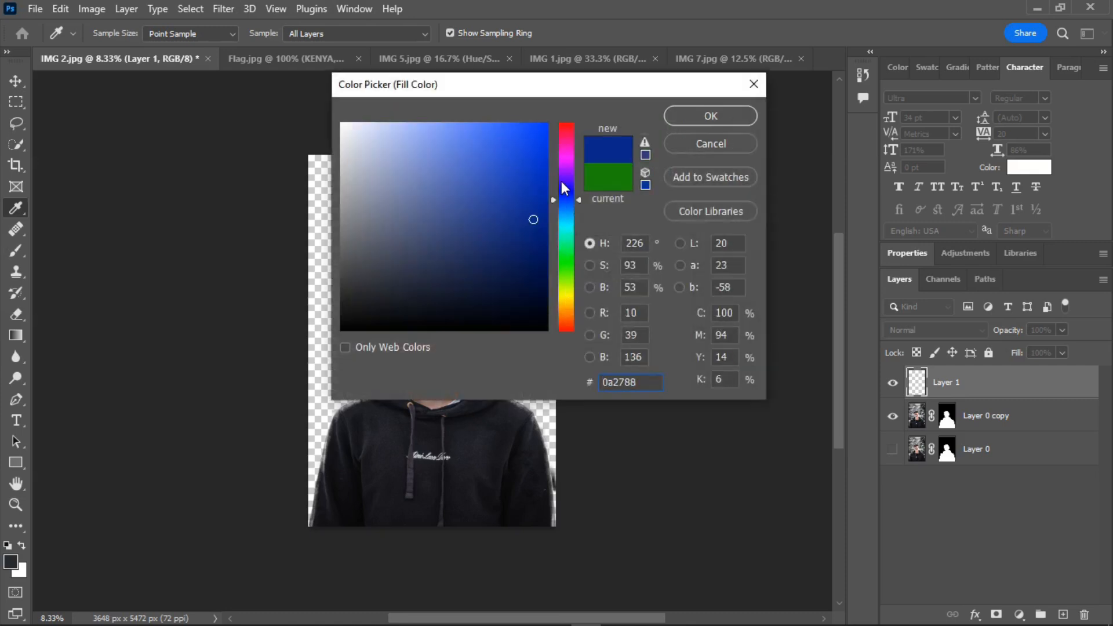
pyautogui.click(541, 244)
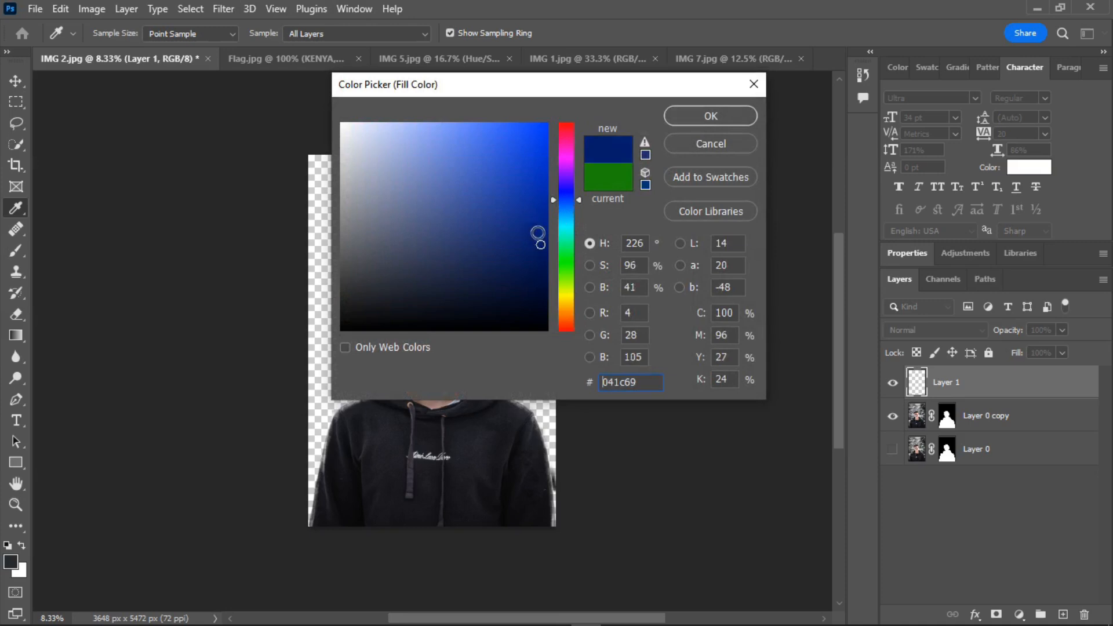
pyautogui.click(695, 119)
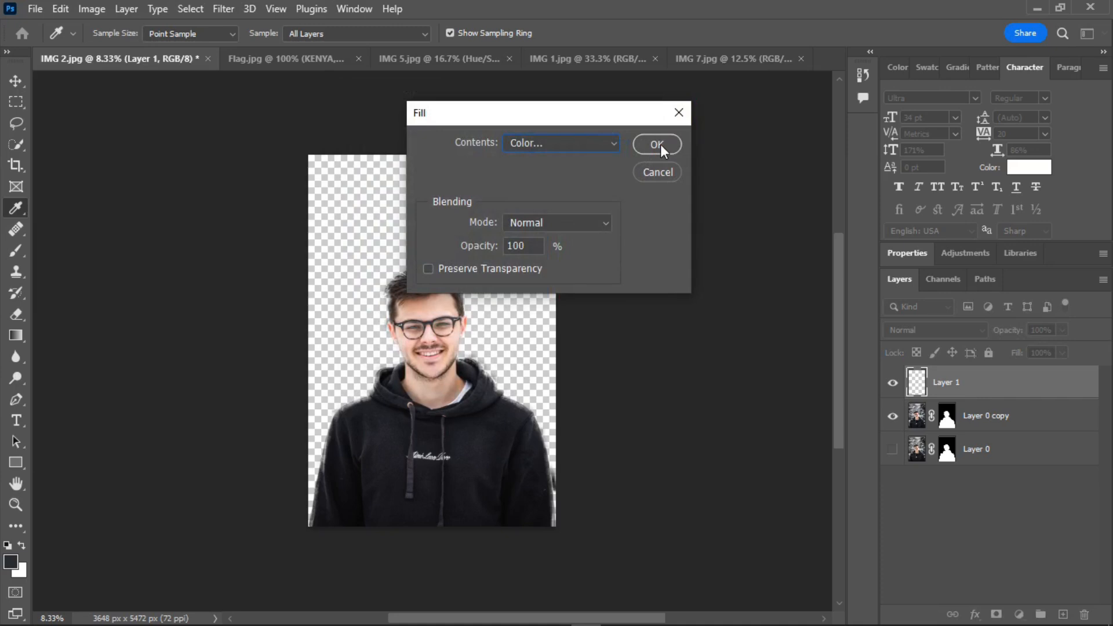
pyautogui.click(657, 144)
pyautogui.press('b')
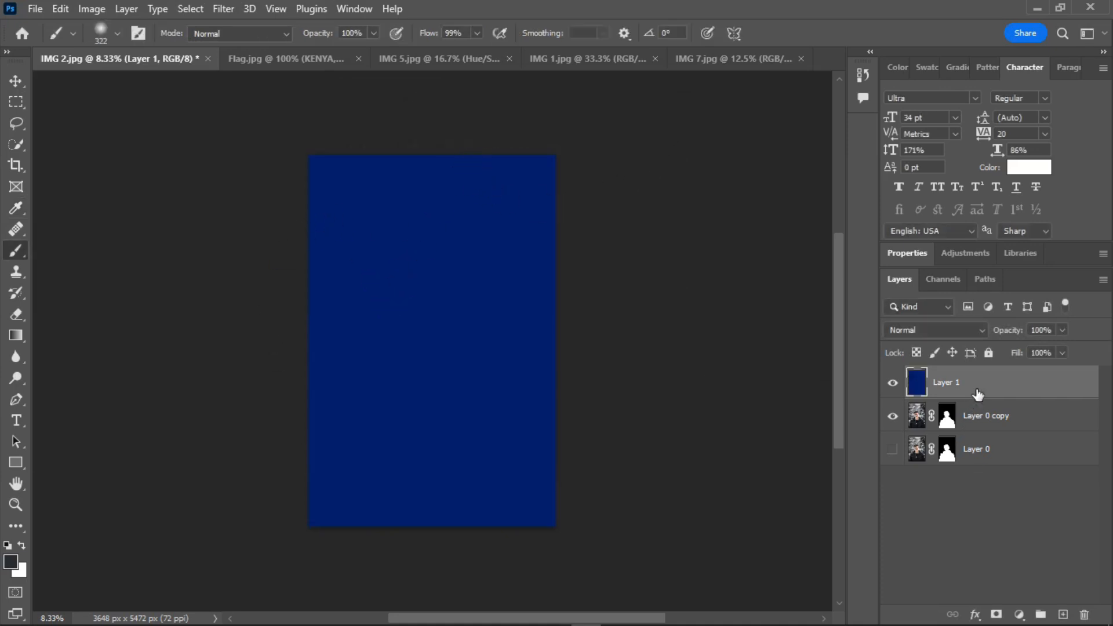
# Step: Move the blue-filled Layer 1 beneath Layer 0 copy so it serves as the background behind the man
pyautogui.moveTo(972, 385); pyautogui.dragTo(963, 422)
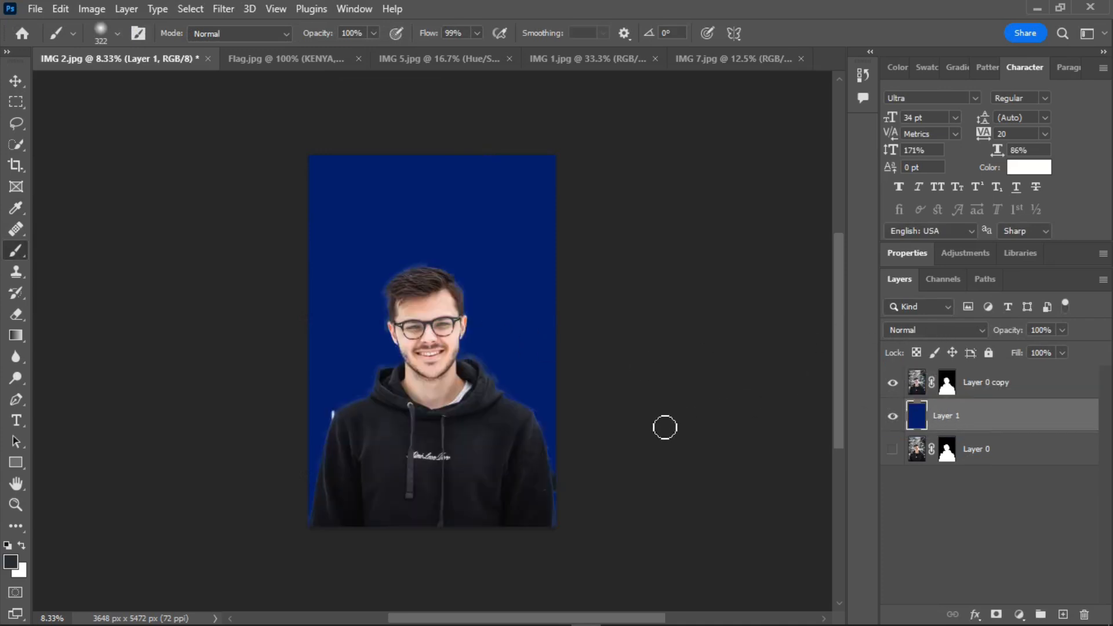
pyautogui.scroll(-5, 626, 406)
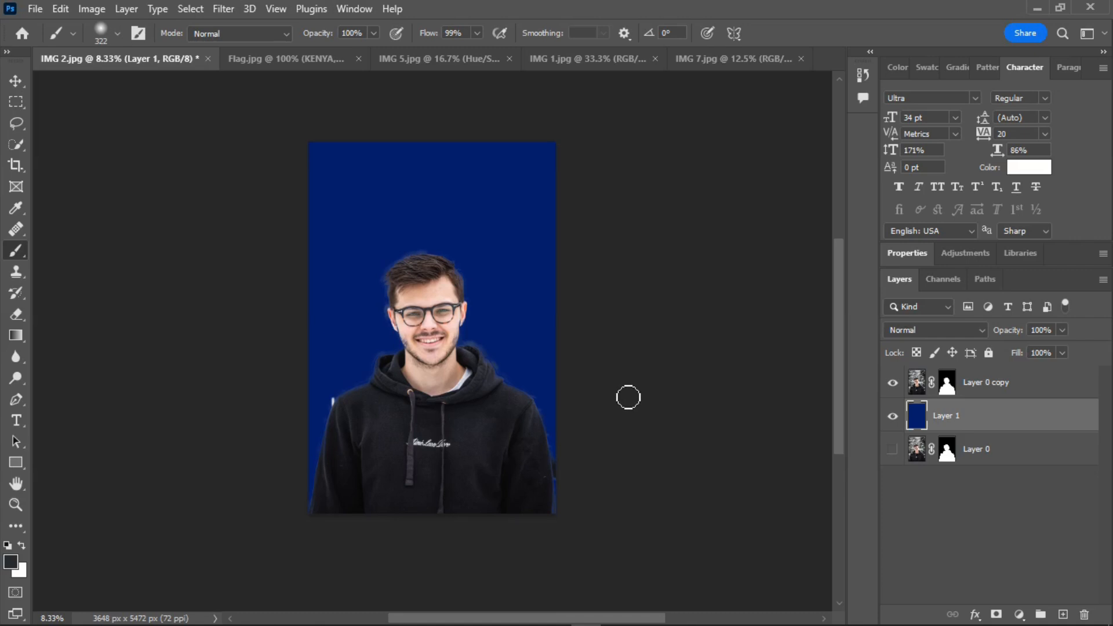
pyautogui.scroll(3, 626, 394)
pyautogui.scroll(1, 626, 389)
pyautogui.scroll(1, 606, 392)
pyautogui.scroll(1, 606, 392)
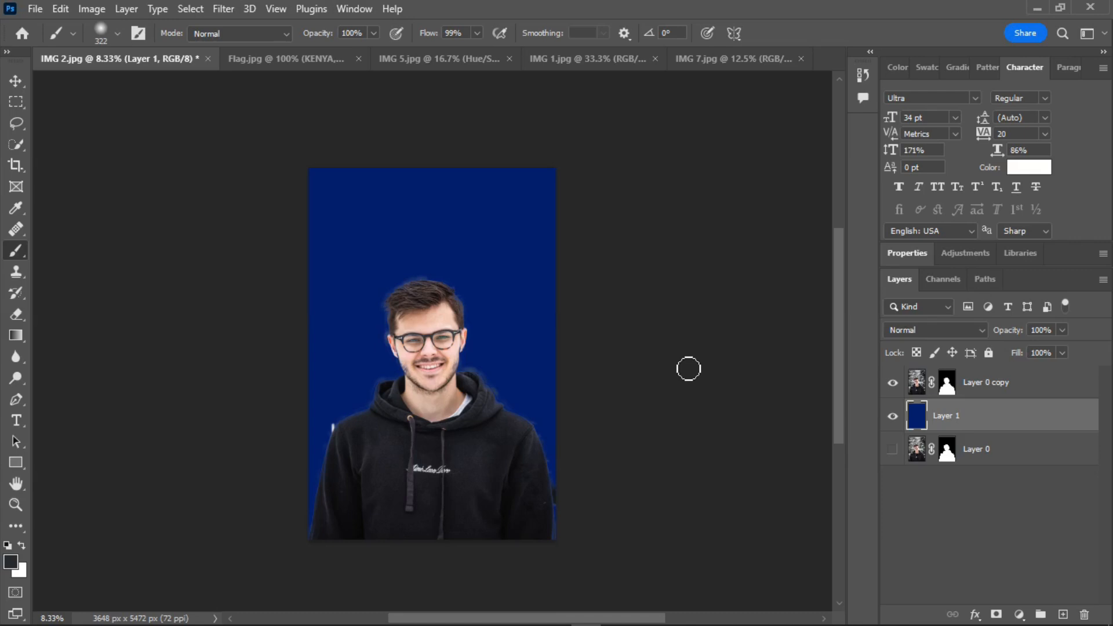
# Step: Switch to Chrome and open the Google Fonts site at fonts.google.com
pyautogui.moveTo(164, 623)
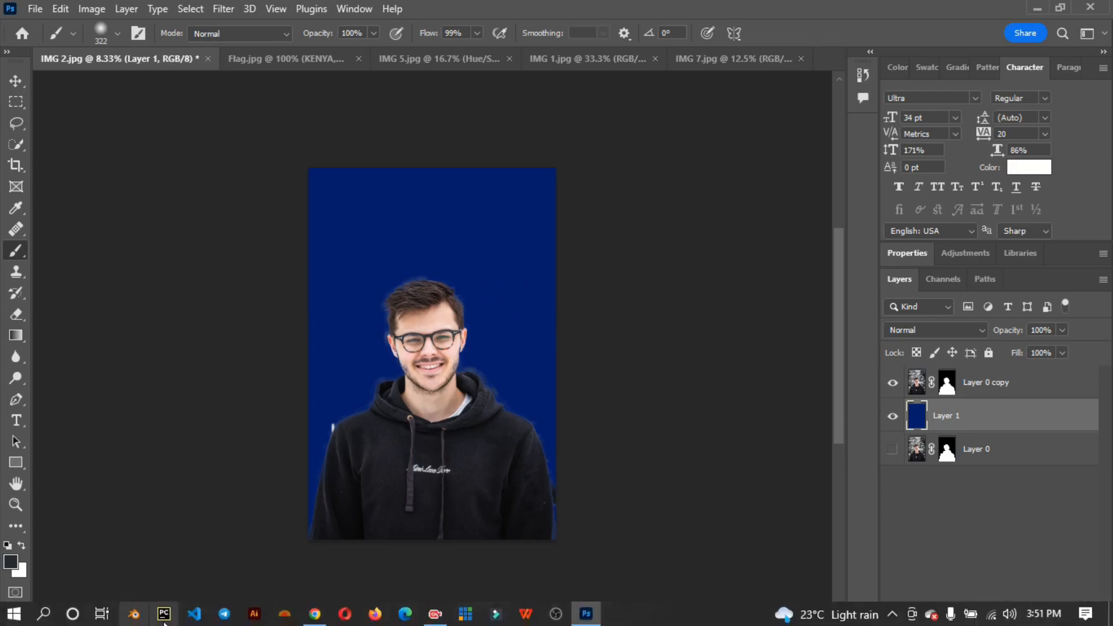
pyautogui.click(315, 613)
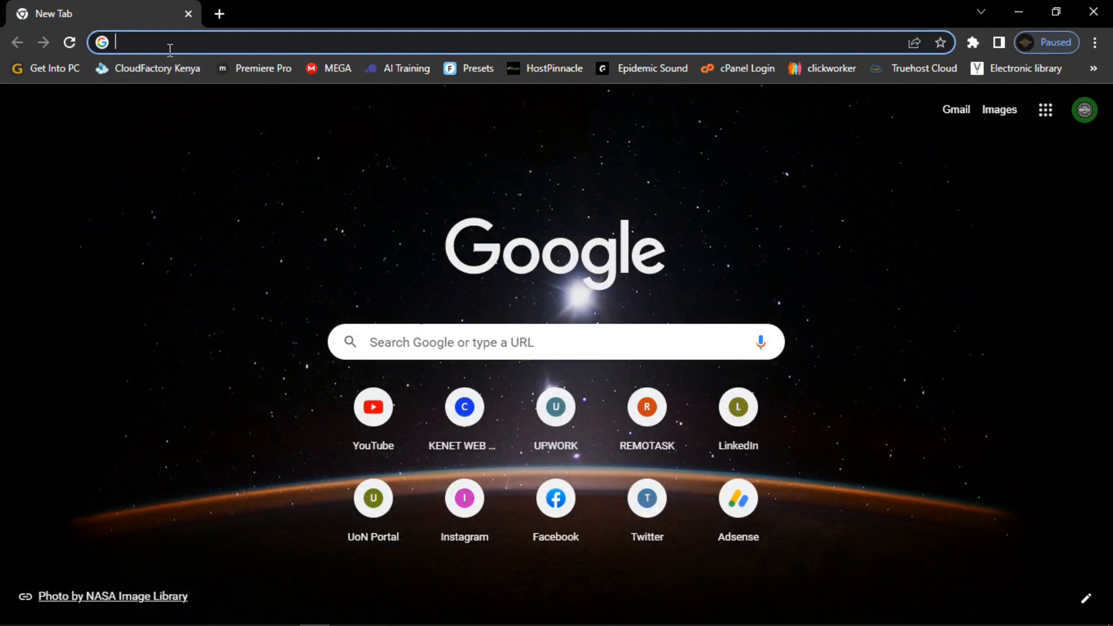
pyautogui.write('fonts')
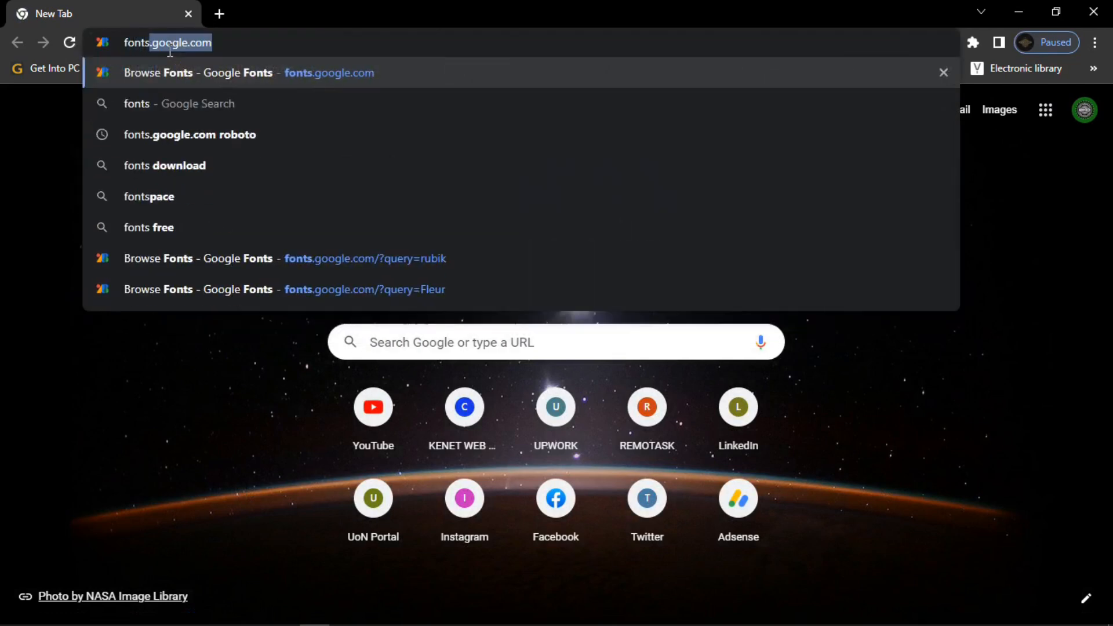
pyautogui.write('.goog')
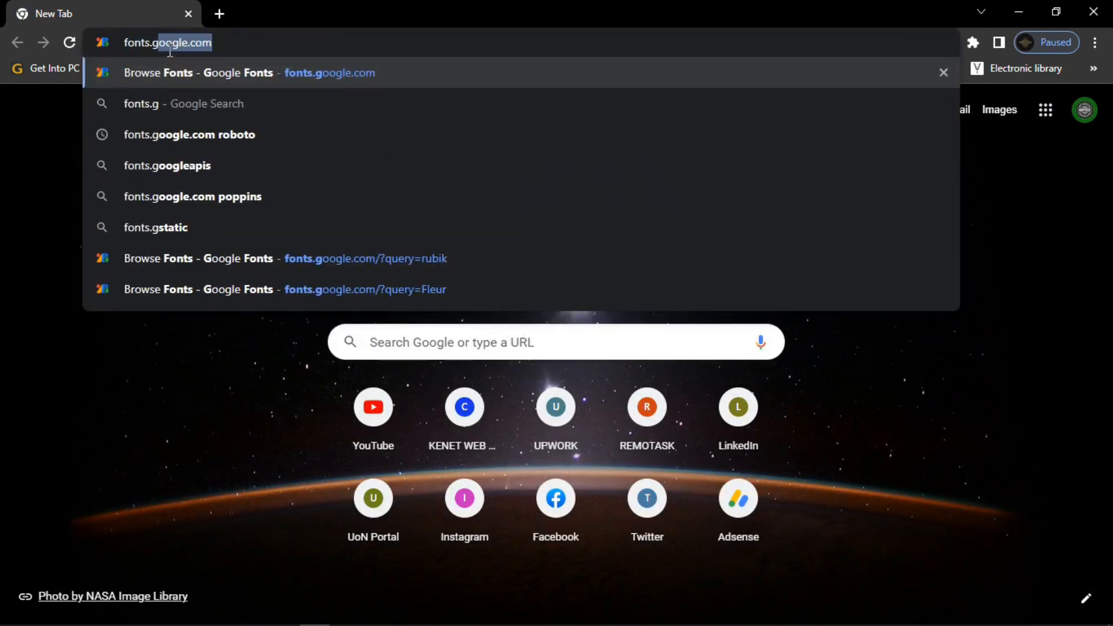
pyautogui.write('le')
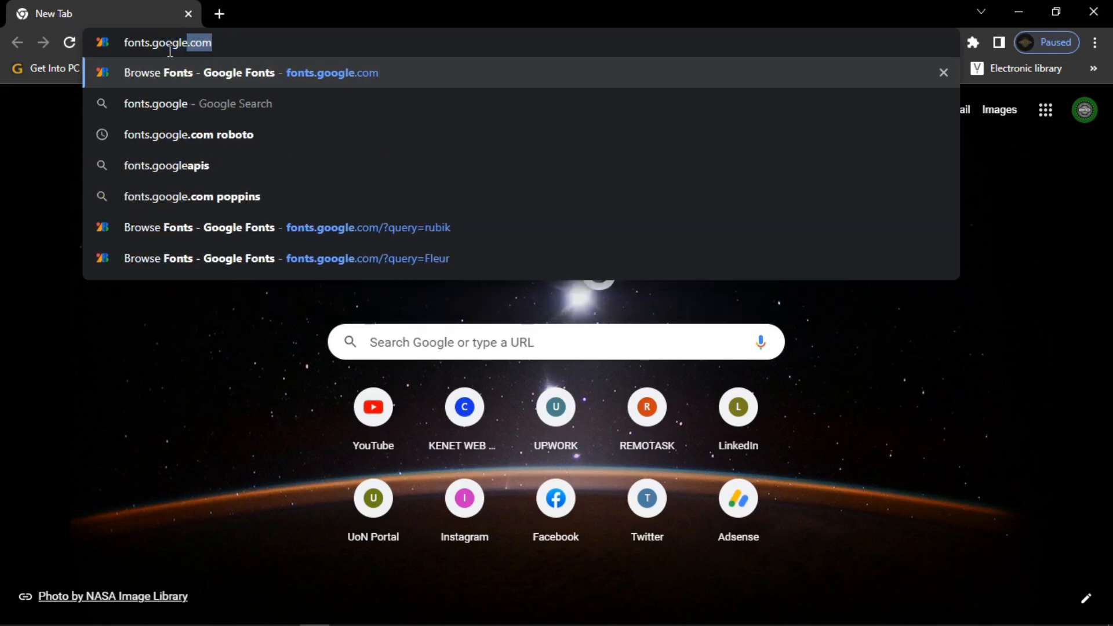
pyautogui.write('.com')
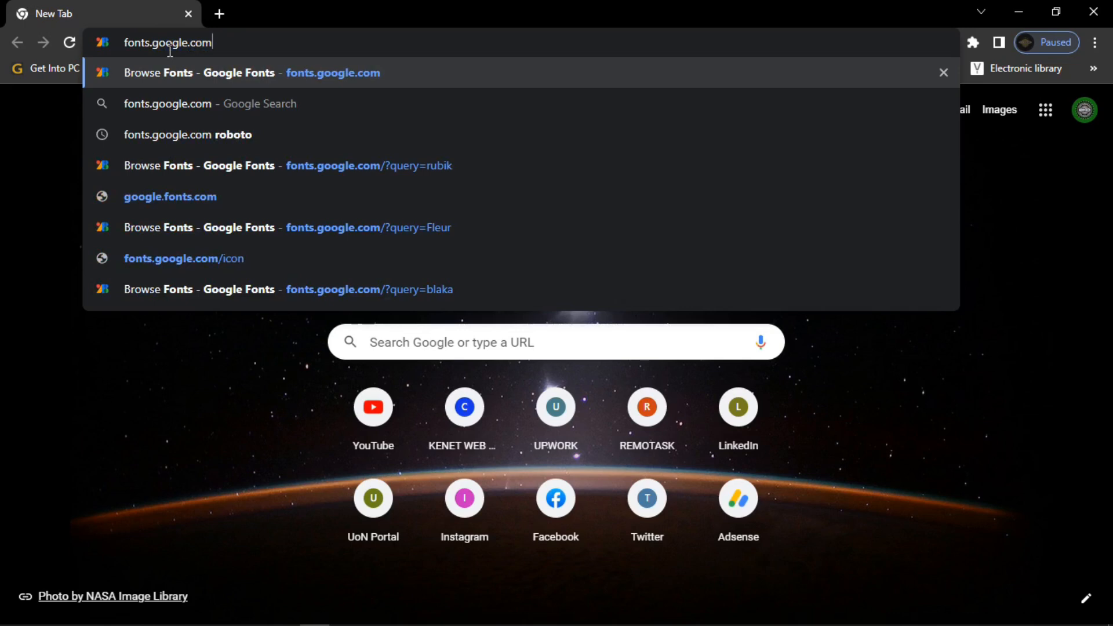
pyautogui.press('Return')
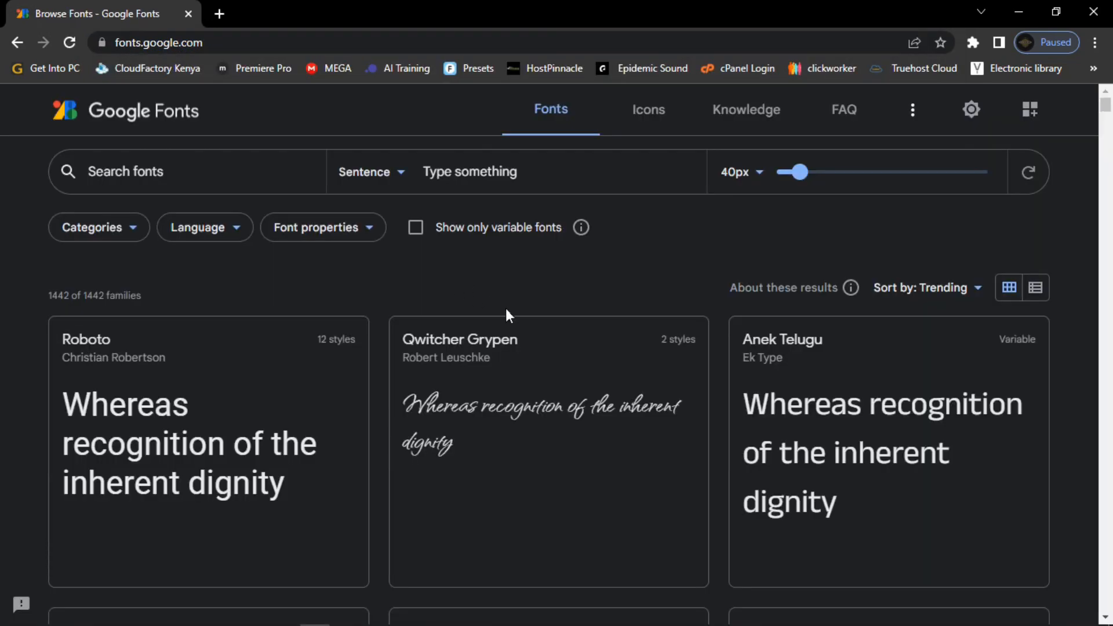
# Step: Browse the Google Fonts catalogue and examine the sample text of the font families for a suitable typeface
pyautogui.scroll(-8, 415, 296)
pyautogui.scroll(-20, 437, 311)
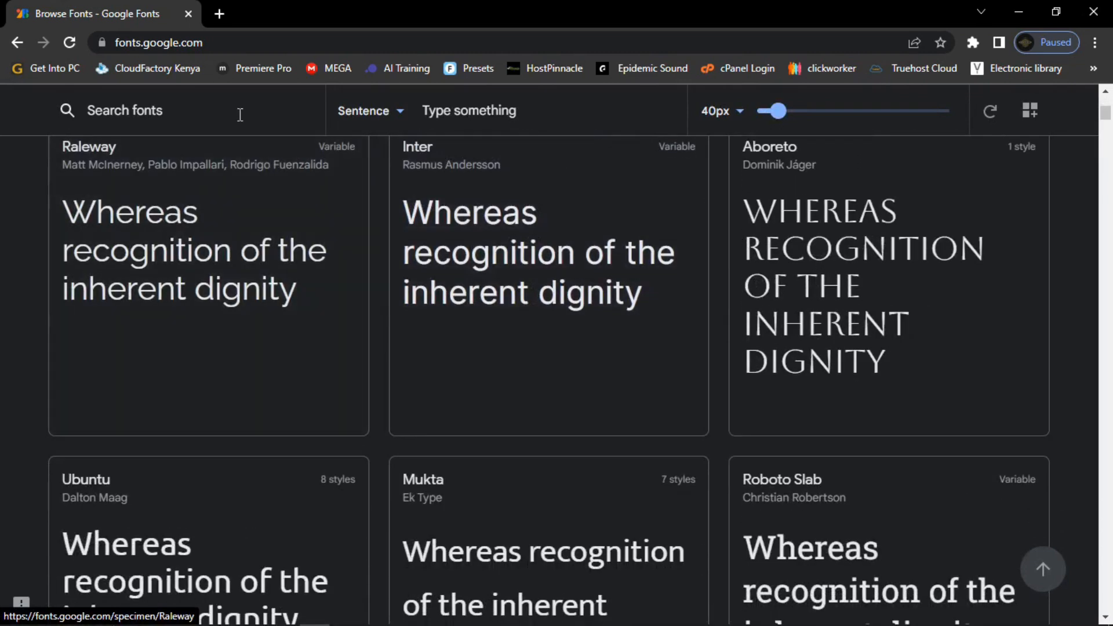
pyautogui.scroll(-10, 770, 400)
pyautogui.scroll(-20, 763, 412)
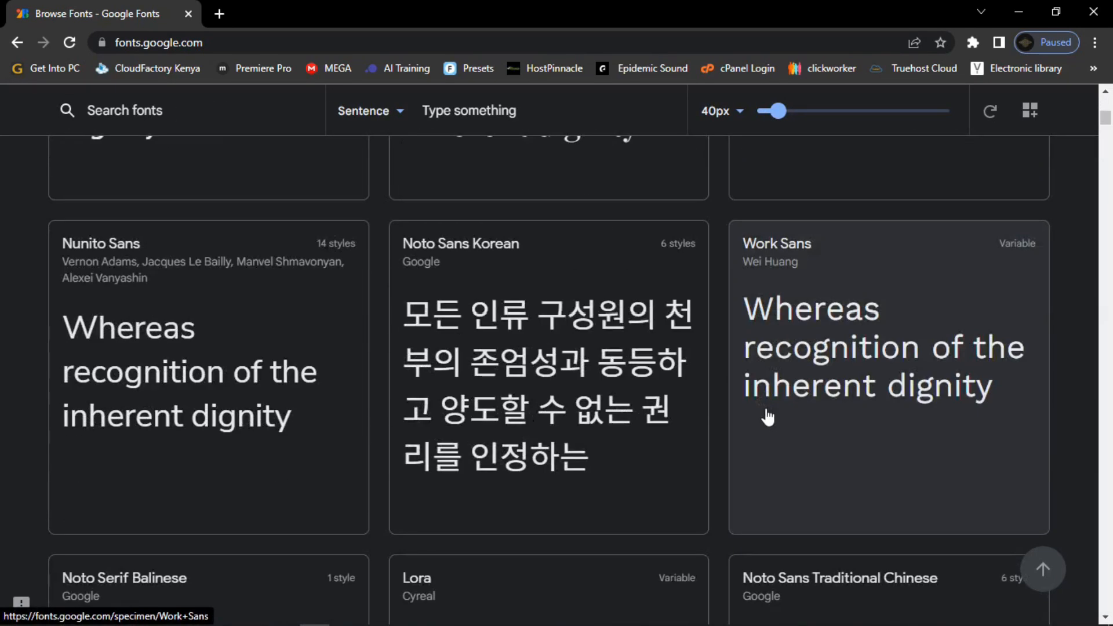
pyautogui.scroll(-20, 766, 416)
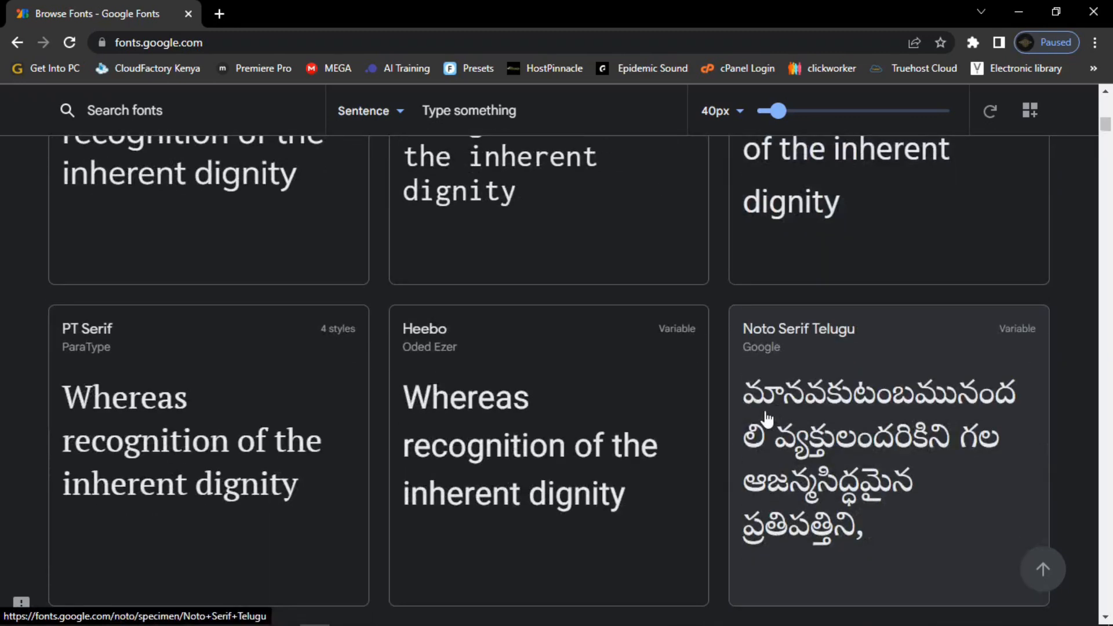
pyautogui.scroll(-20, 766, 414)
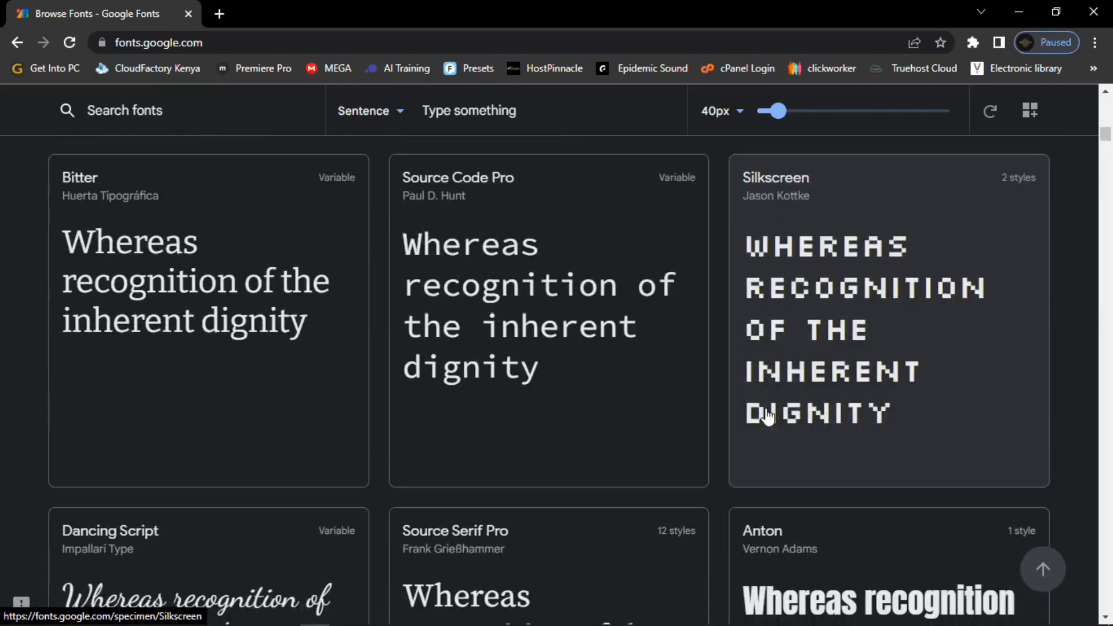
pyautogui.scroll(-15, 768, 416)
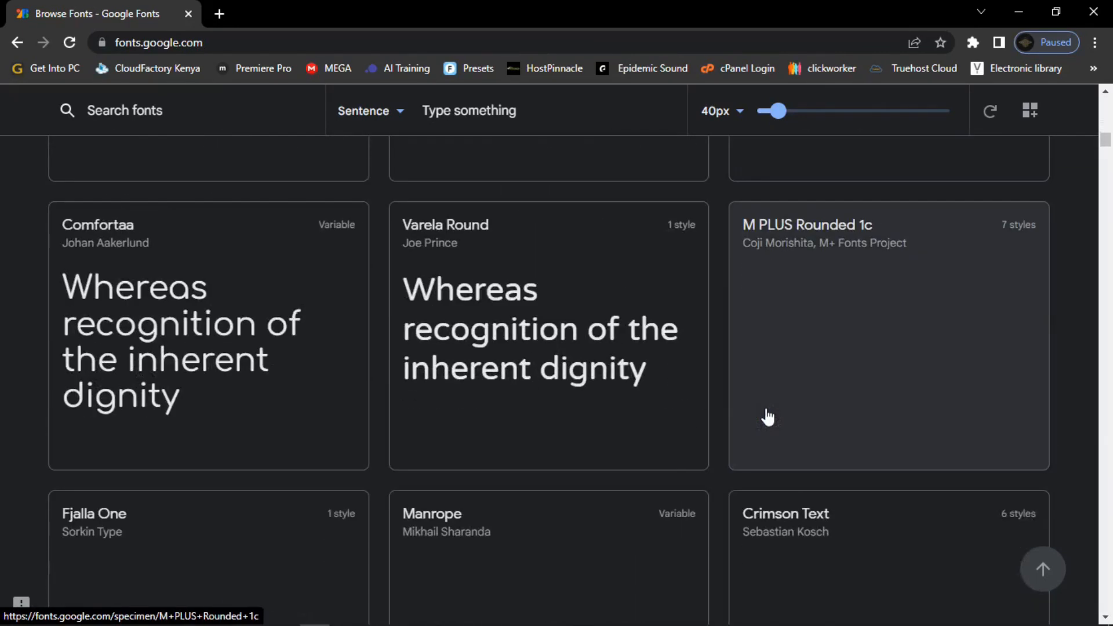
pyautogui.scroll(8, 767, 416)
pyautogui.scroll(-15, 768, 416)
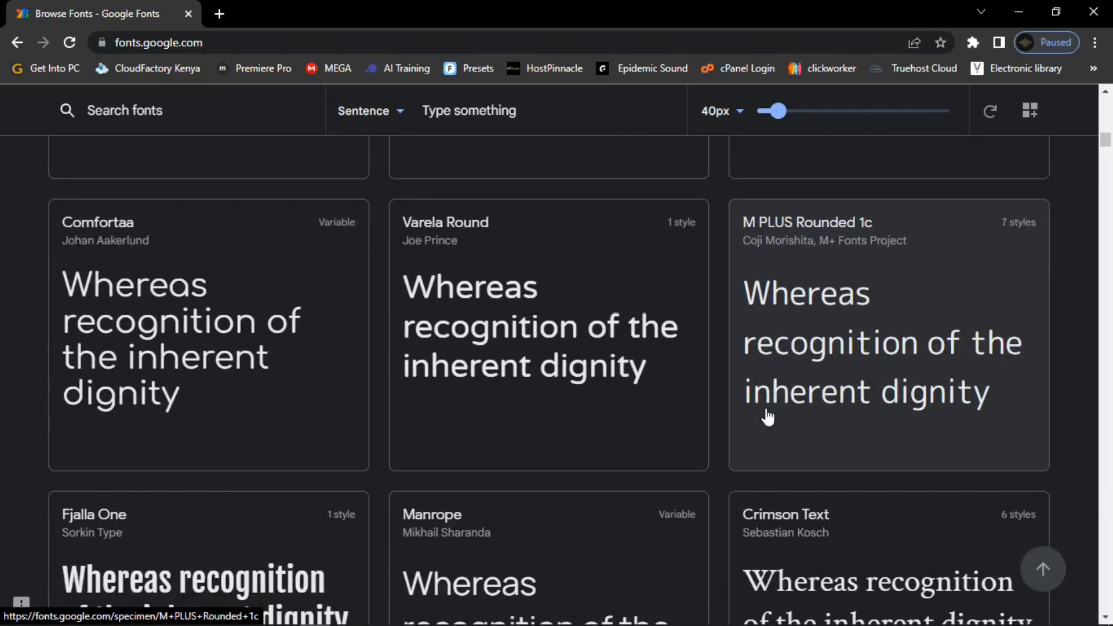
pyautogui.scroll(-20, 768, 416)
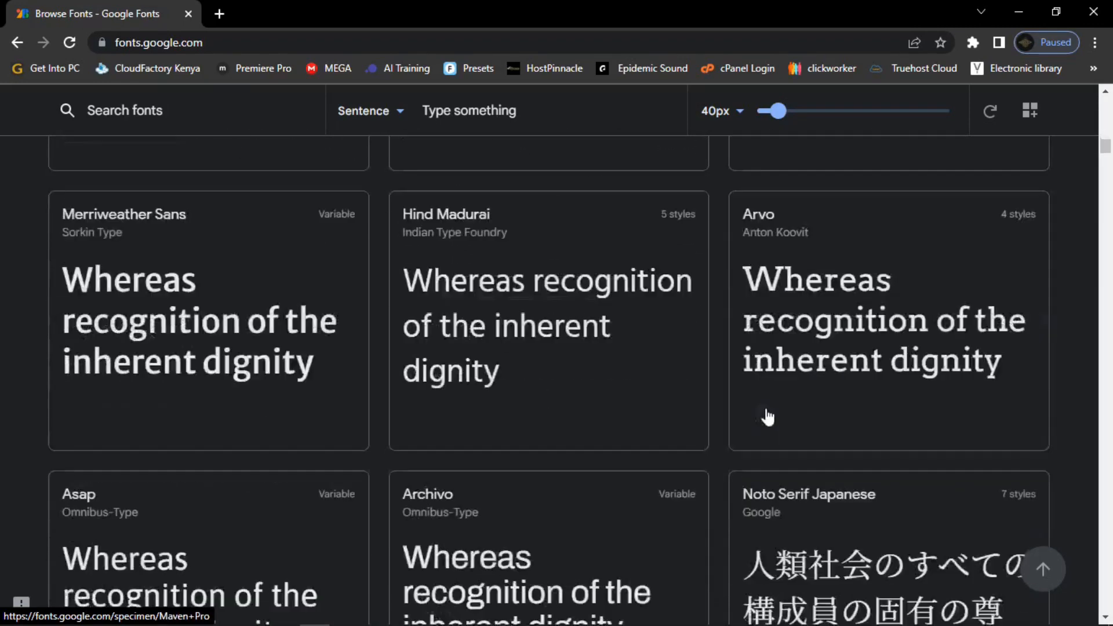
pyautogui.scroll(-13, 768, 416)
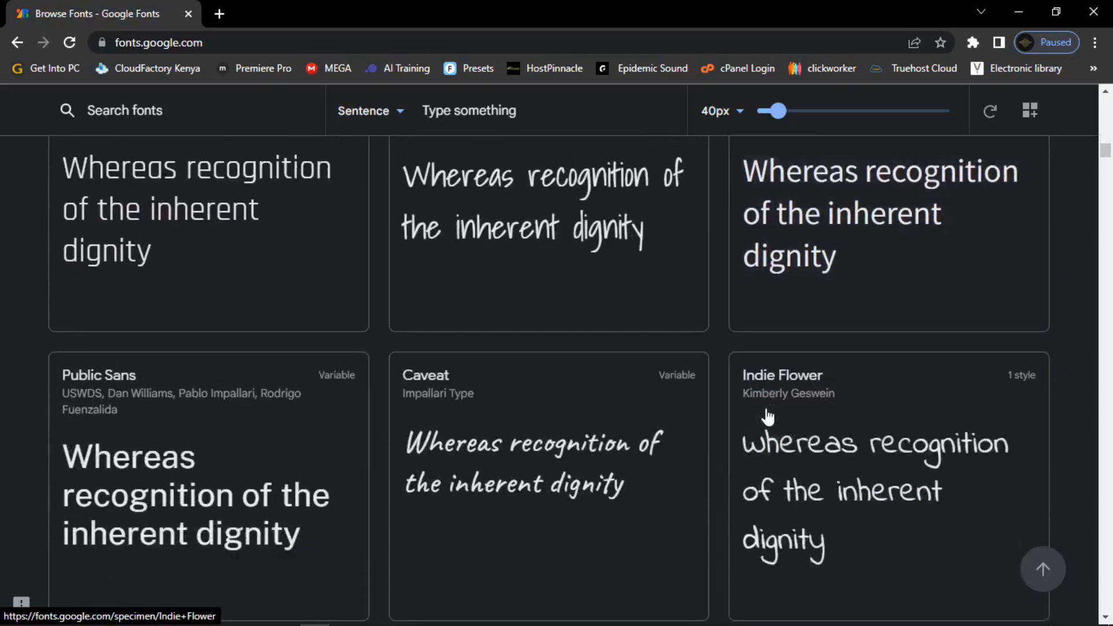
pyautogui.scroll(-12, 768, 416)
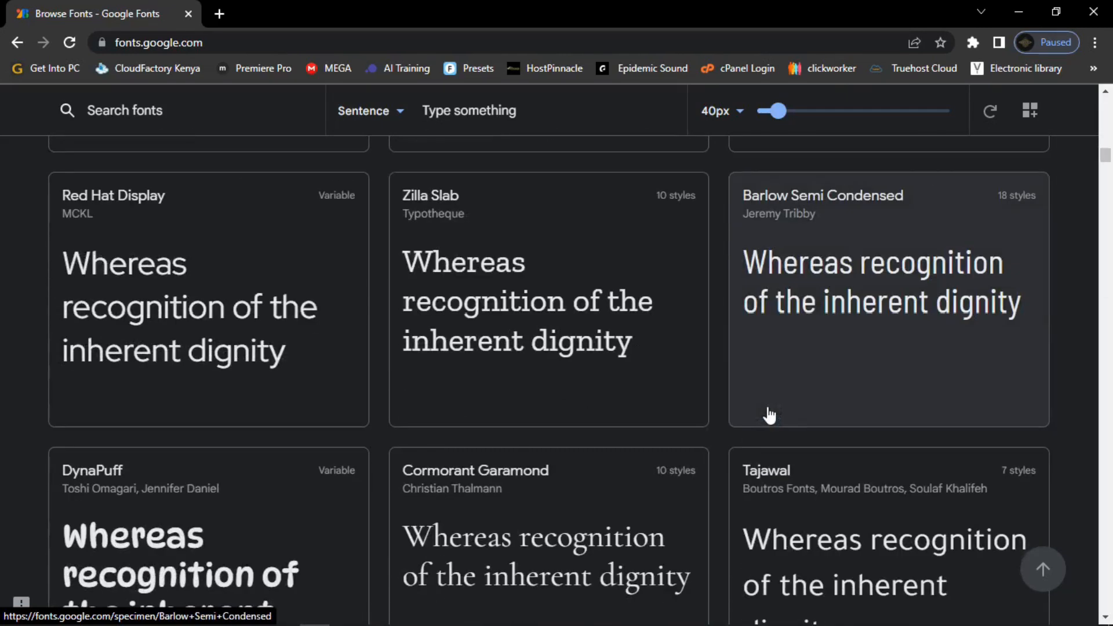
pyautogui.scroll(-8, 771, 412)
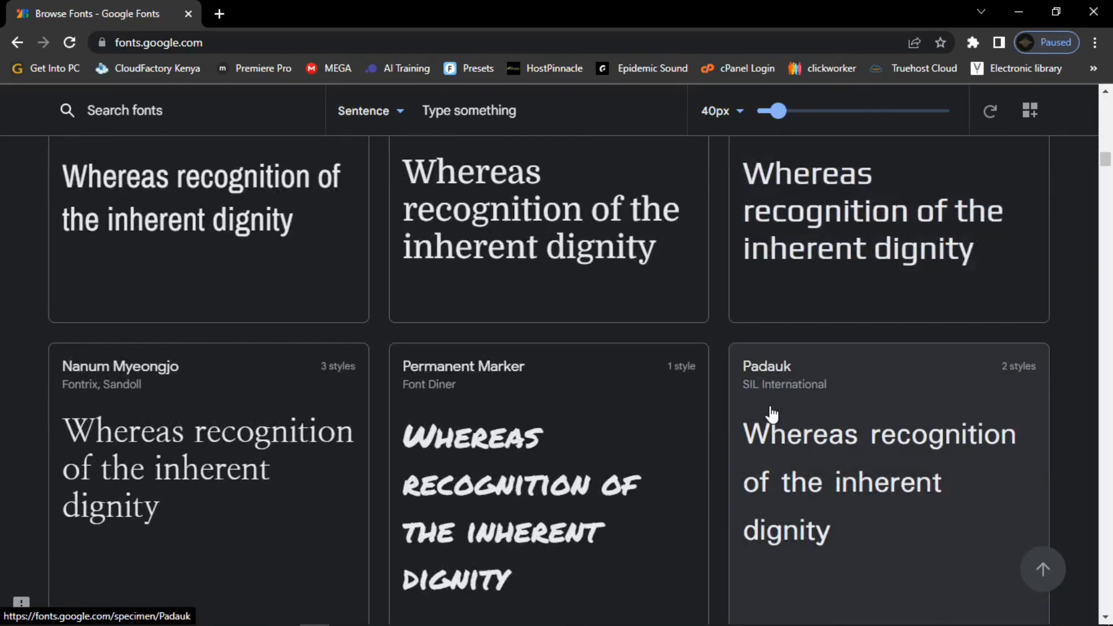
pyautogui.scroll(-8, 770, 412)
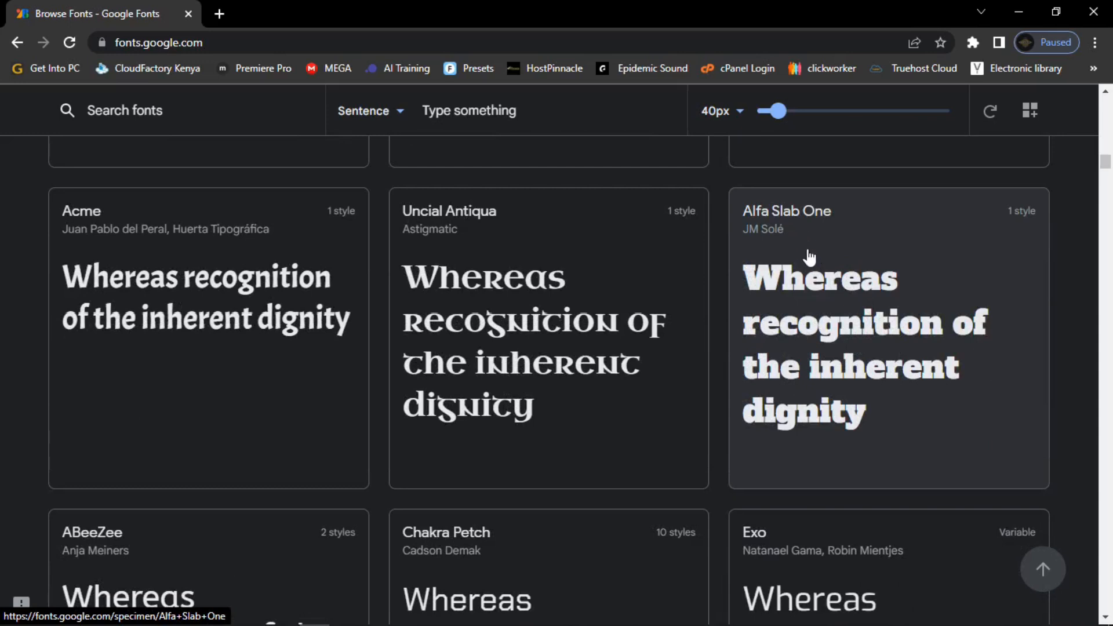
pyautogui.scroll(-15, 806, 266)
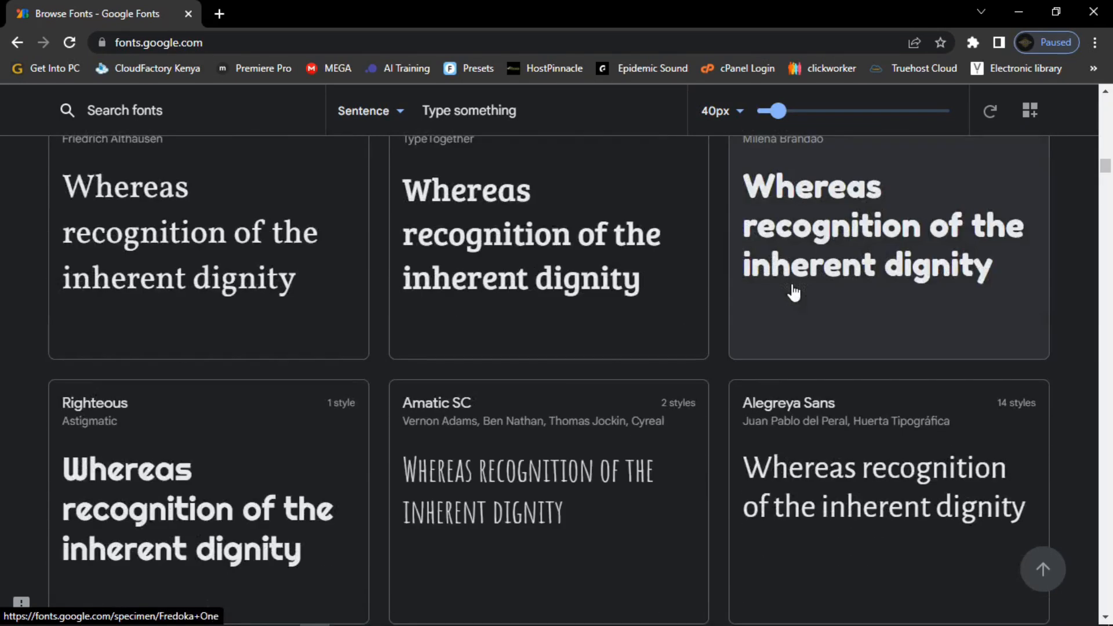
pyautogui.scroll(-10, 793, 291)
pyautogui.scroll(-1, 785, 324)
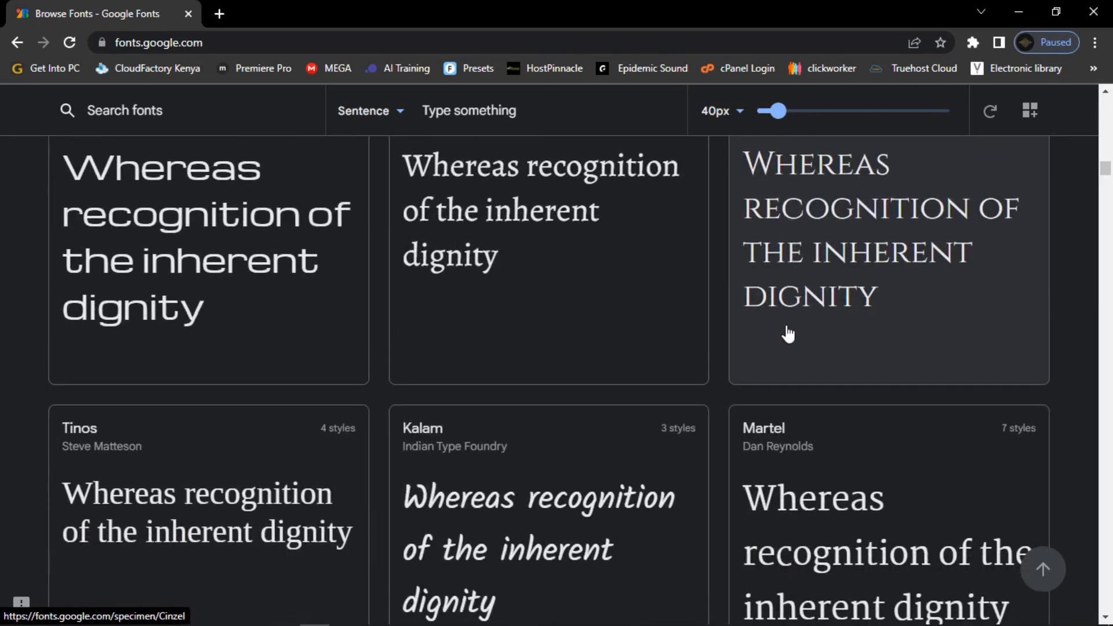
pyautogui.scroll(1, 927, 312)
pyautogui.scroll(3, 969, 307)
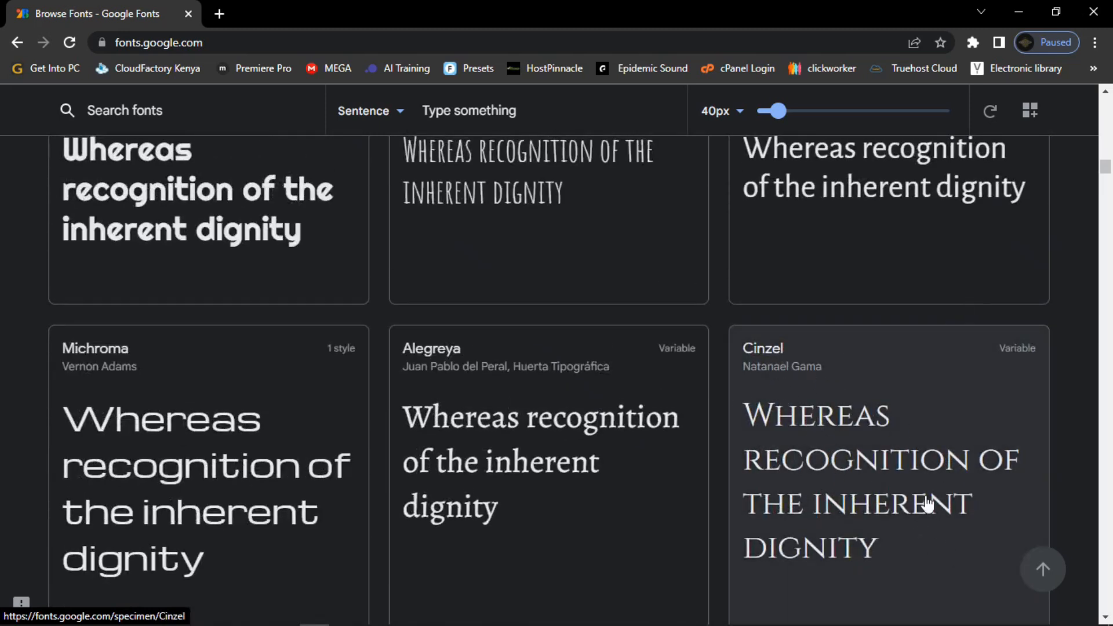
# Step: Open the Cinzel font family's page and look through its specimen samples
pyautogui.click(889, 489)
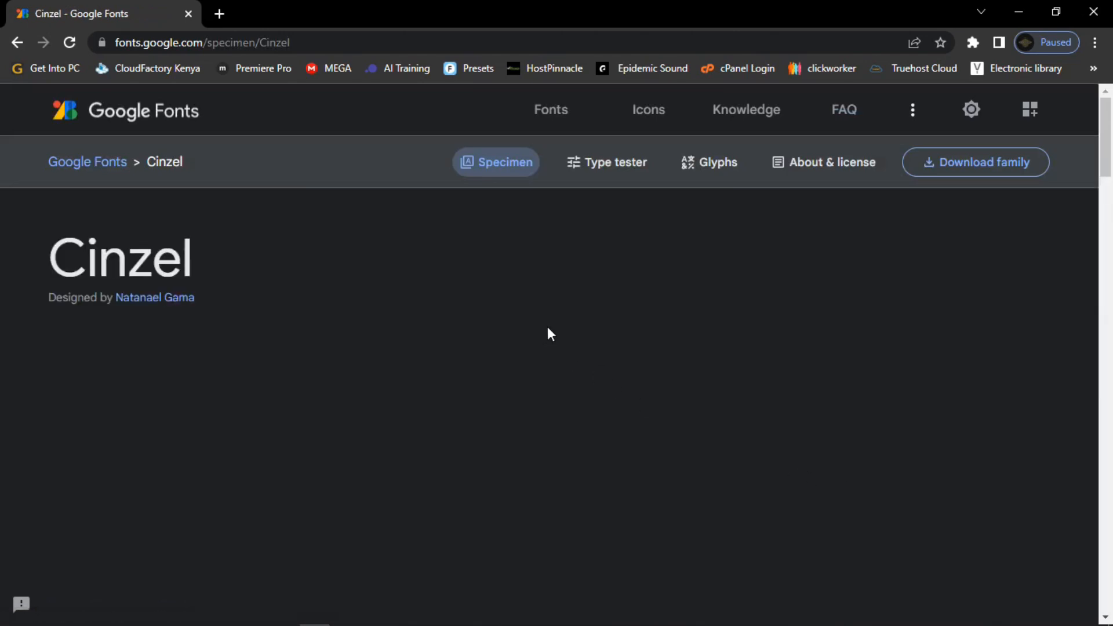
pyautogui.scroll(-15, 597, 342)
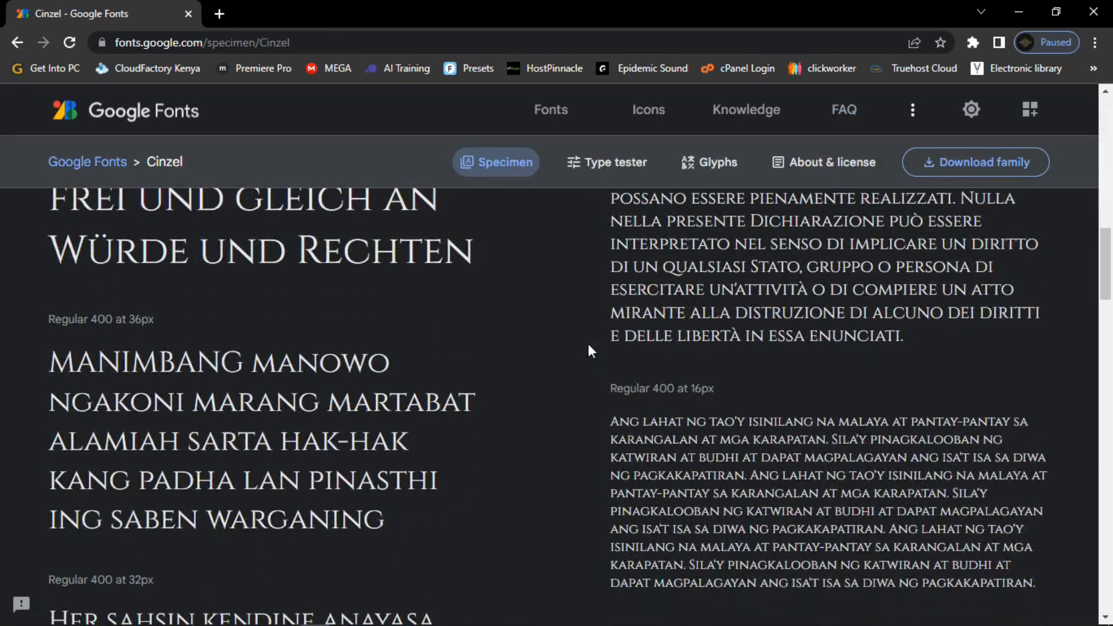
# Step: Add all six Cinzel styles, from Regular 400 to Black 900, to the selected family
pyautogui.scroll(-6, 589, 347)
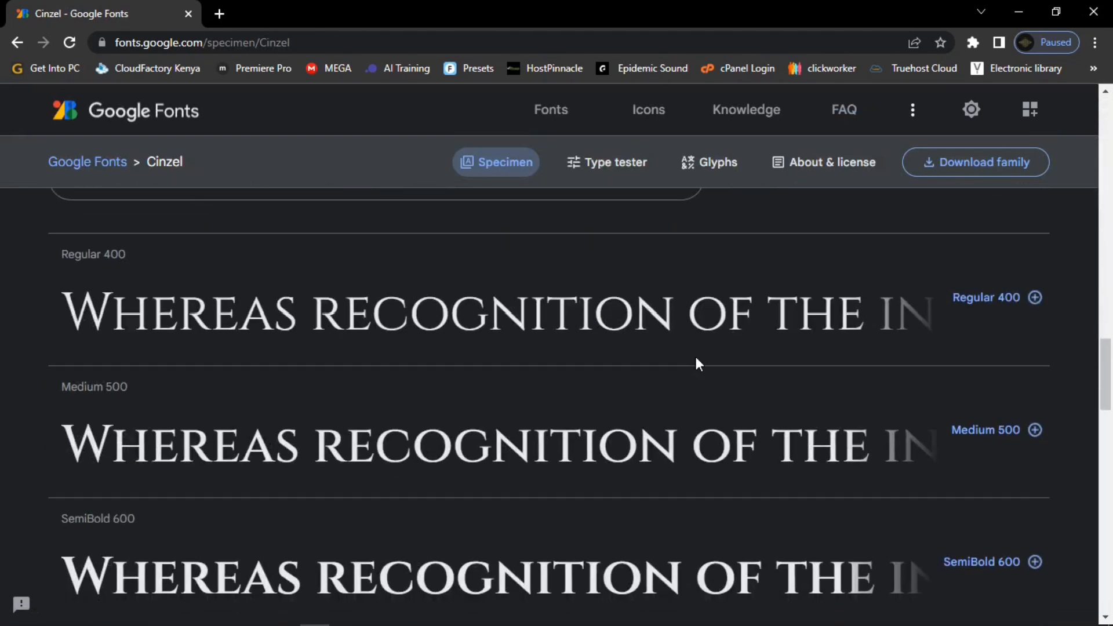
pyautogui.scroll(3, 697, 363)
pyautogui.click(998, 475)
pyautogui.scroll(-4, 979, 481)
pyautogui.click(973, 368)
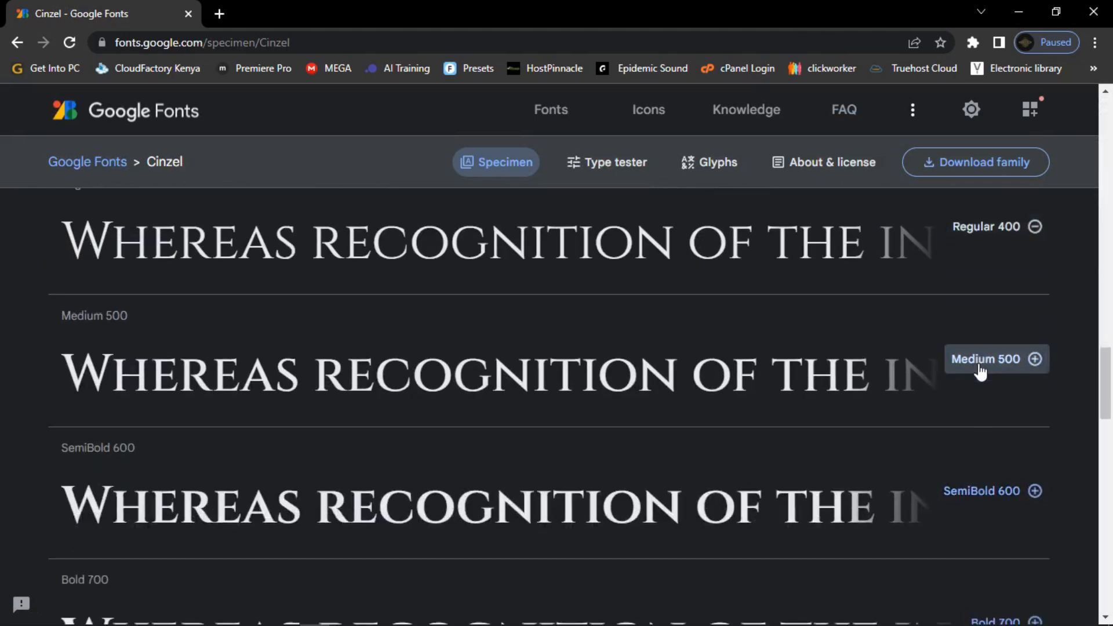
pyautogui.click(989, 490)
pyautogui.scroll(-4, 959, 467)
pyautogui.click(993, 380)
pyautogui.click(998, 513)
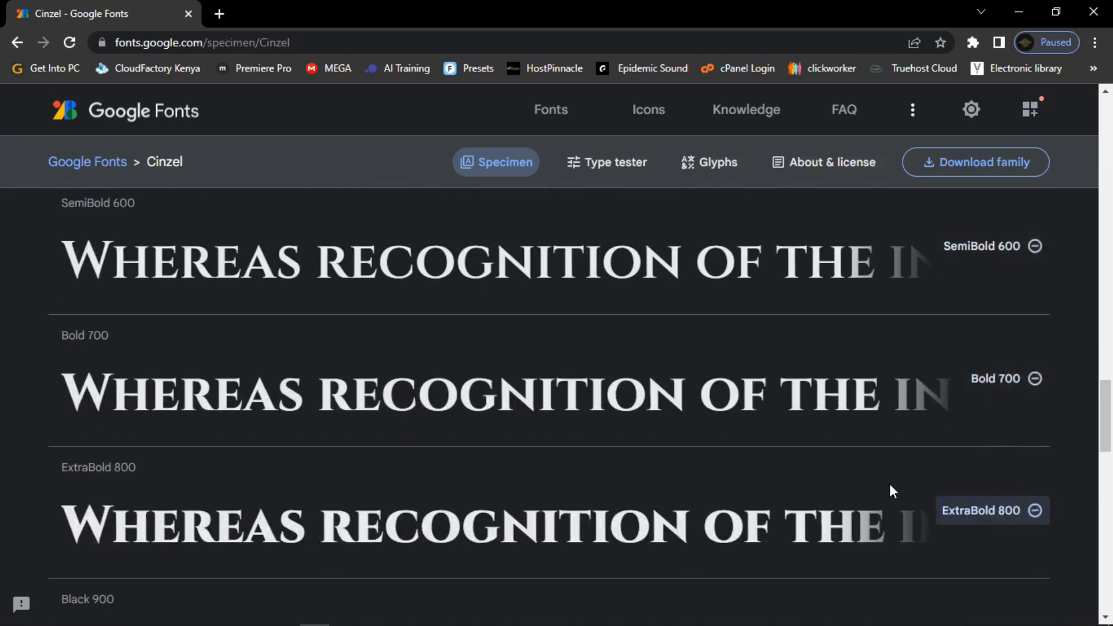
pyautogui.scroll(-5, 869, 481)
pyautogui.click(998, 321)
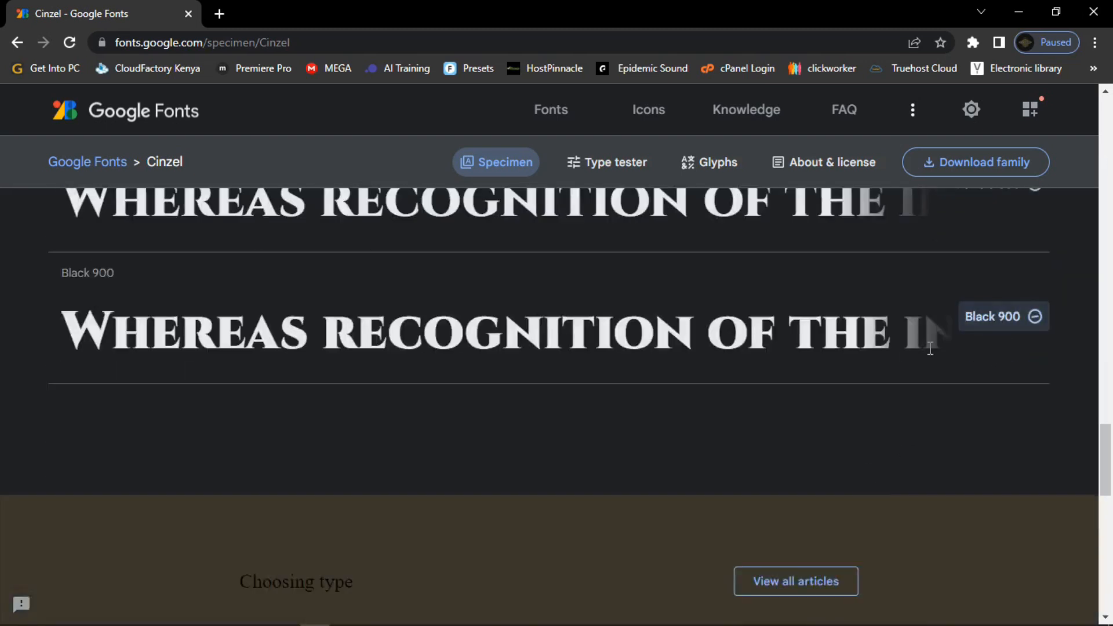
# Step: View the selected family and download all its styles as Cinzel.zip to the Downloads\Compressed folder
pyautogui.scroll(10, 895, 357)
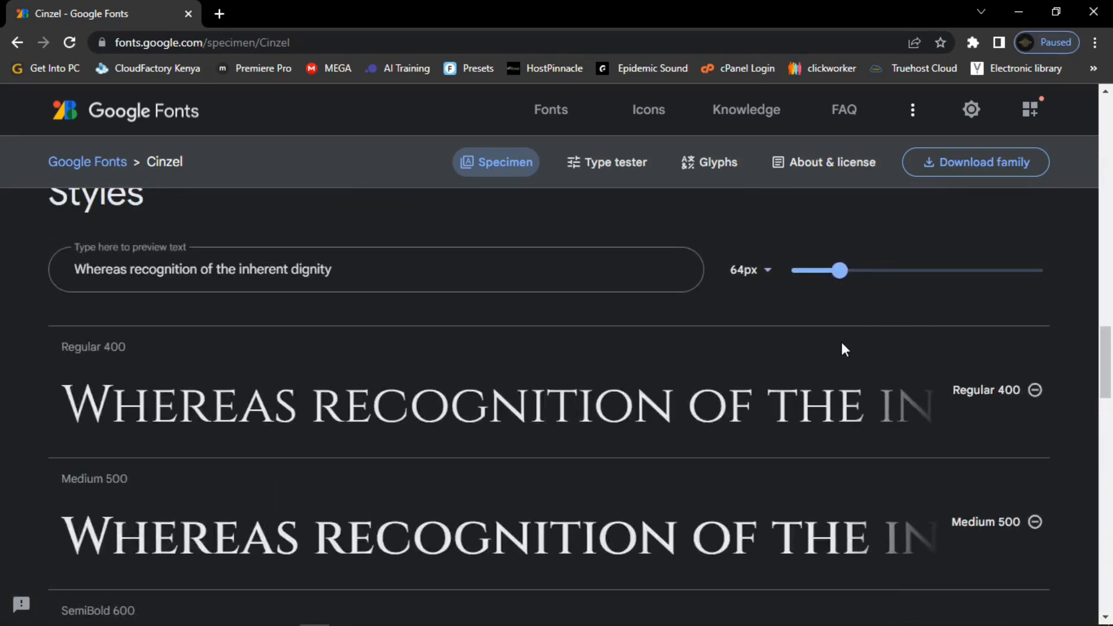
pyautogui.scroll(5, 869, 313)
pyautogui.scroll(5, 956, 255)
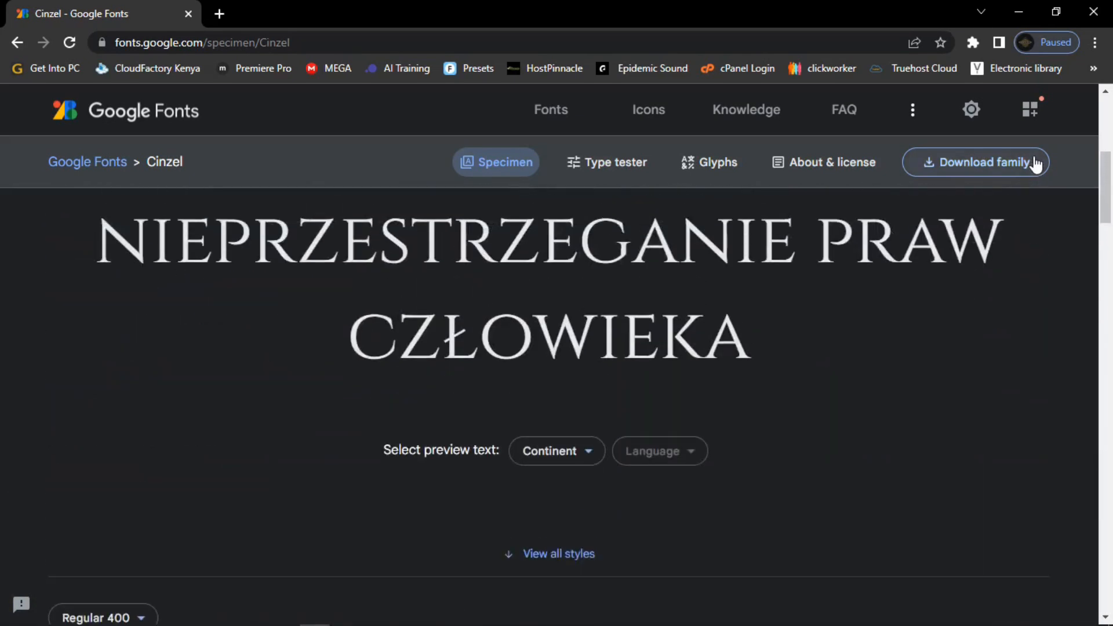
pyautogui.click(1029, 109)
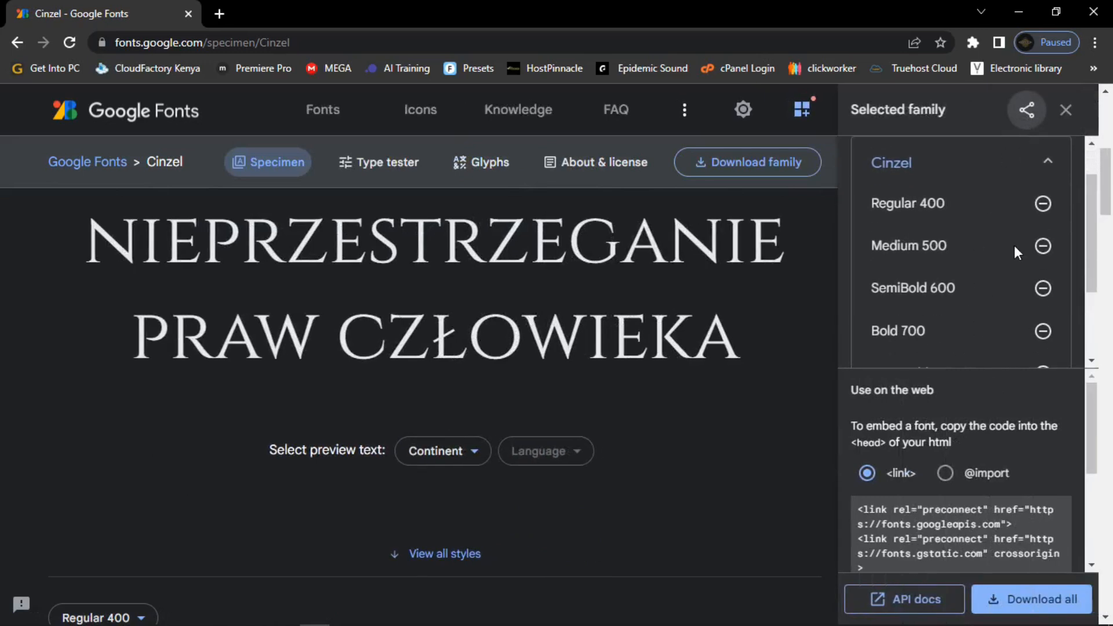
pyautogui.scroll(-3, 1000, 495)
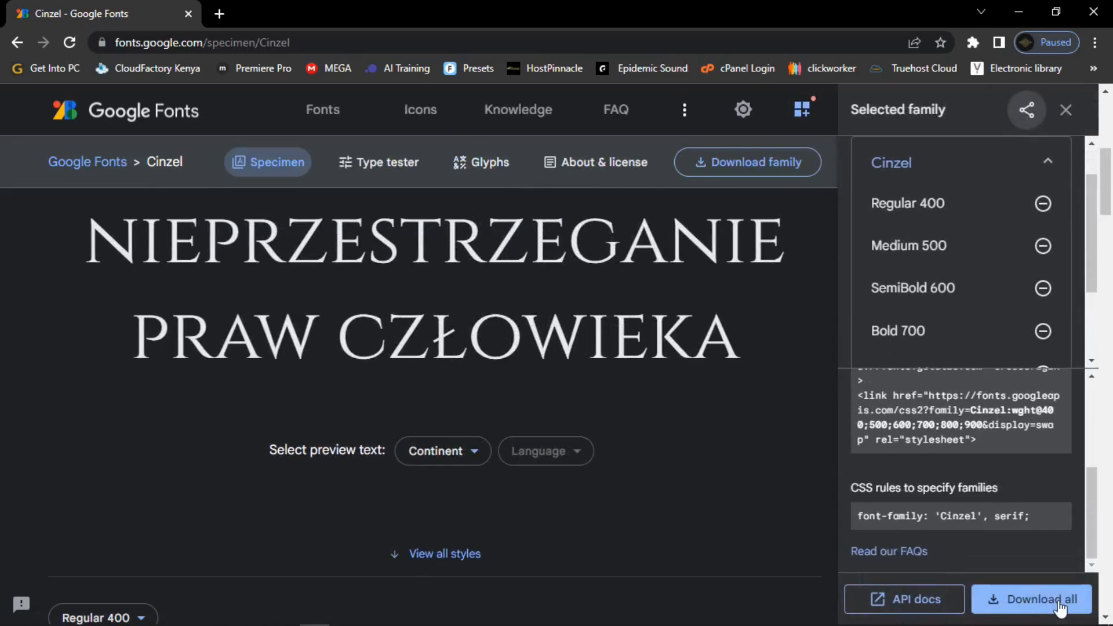
pyautogui.click(1027, 604)
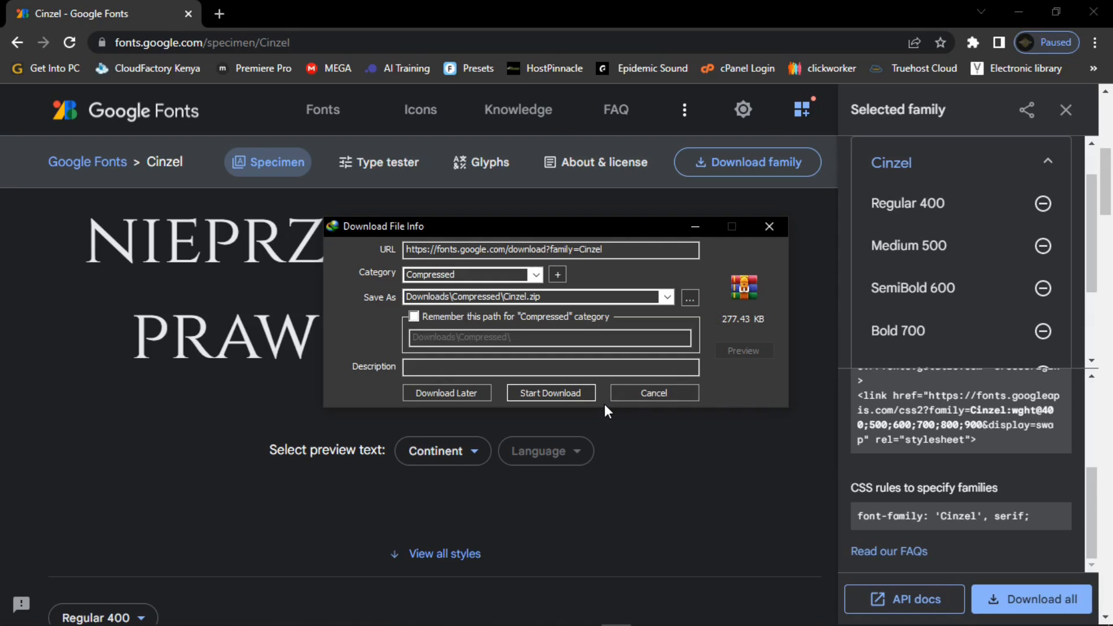
pyautogui.click(569, 390)
pyautogui.click(595, 355)
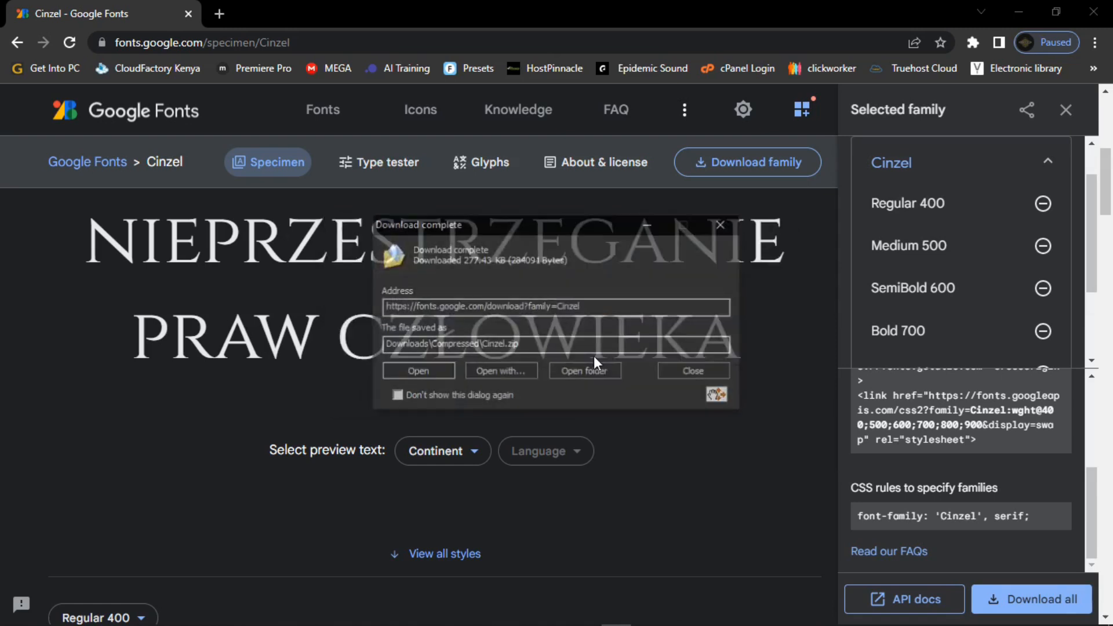
# Step: Open the downloaded Cinzel.zip, install the Cinzel variable font from it, and return to Photoshop
pyautogui.click(444, 372)
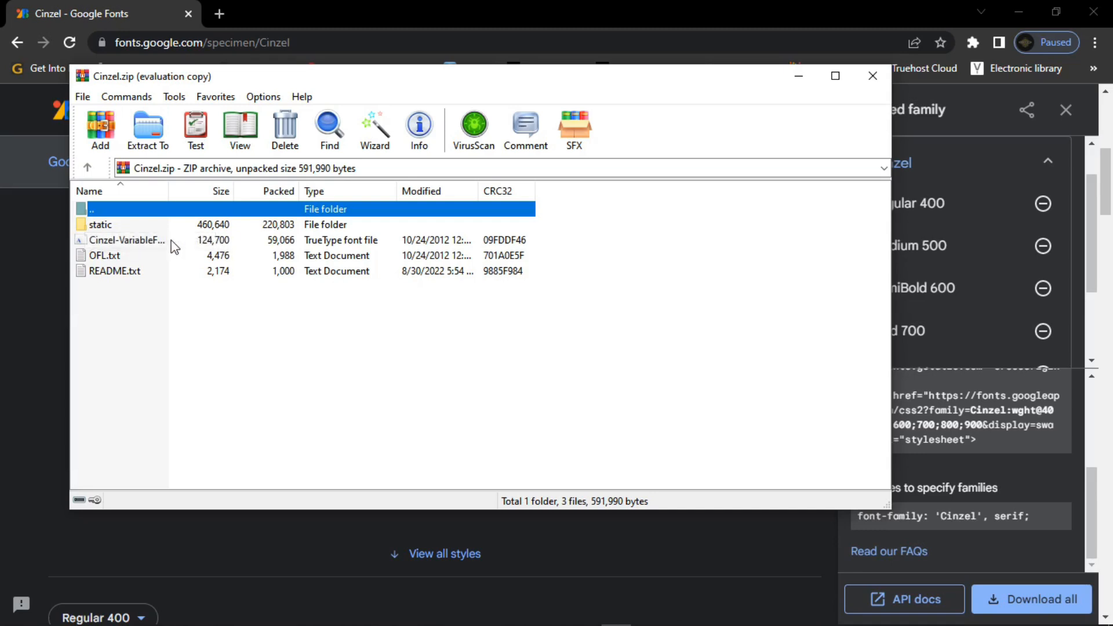
pyautogui.doubleClick(148, 240)
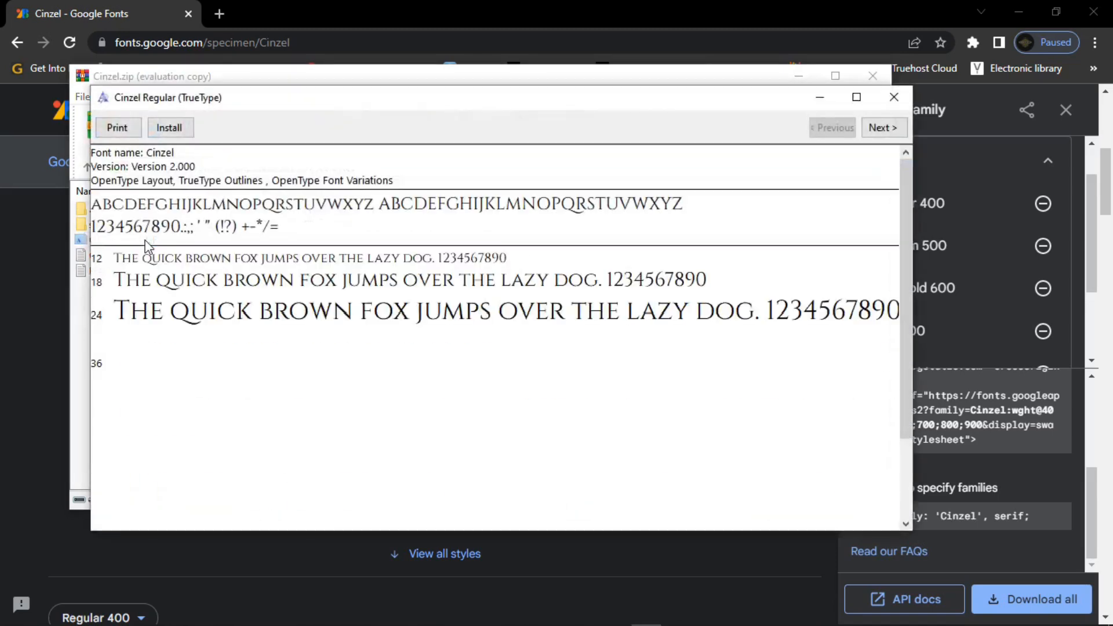
pyautogui.click(170, 130)
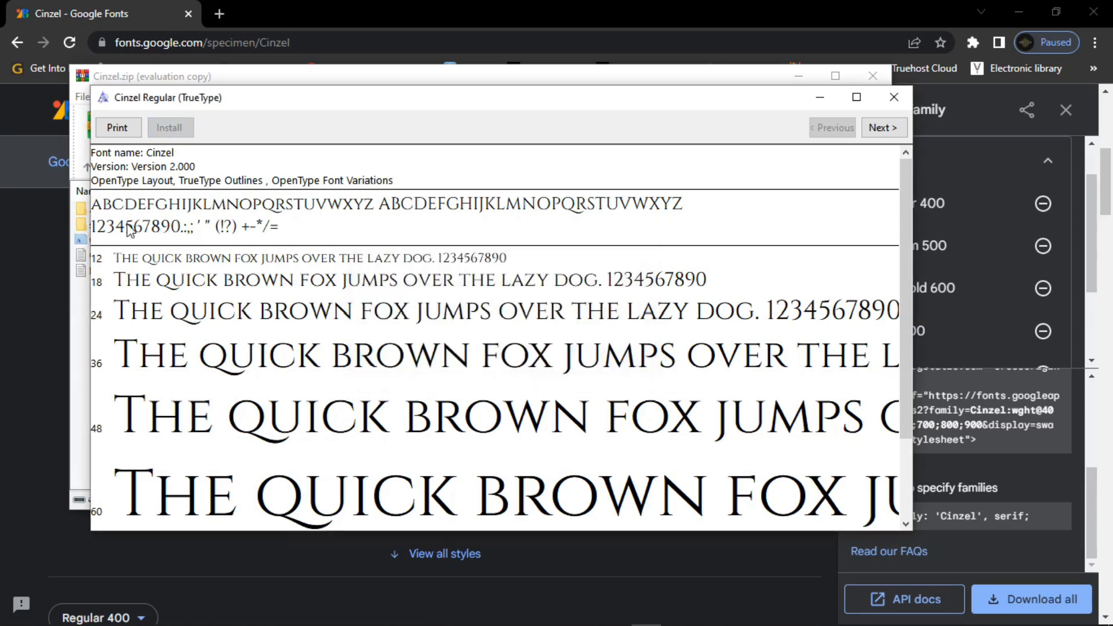
pyautogui.click(894, 98)
pyautogui.click(873, 82)
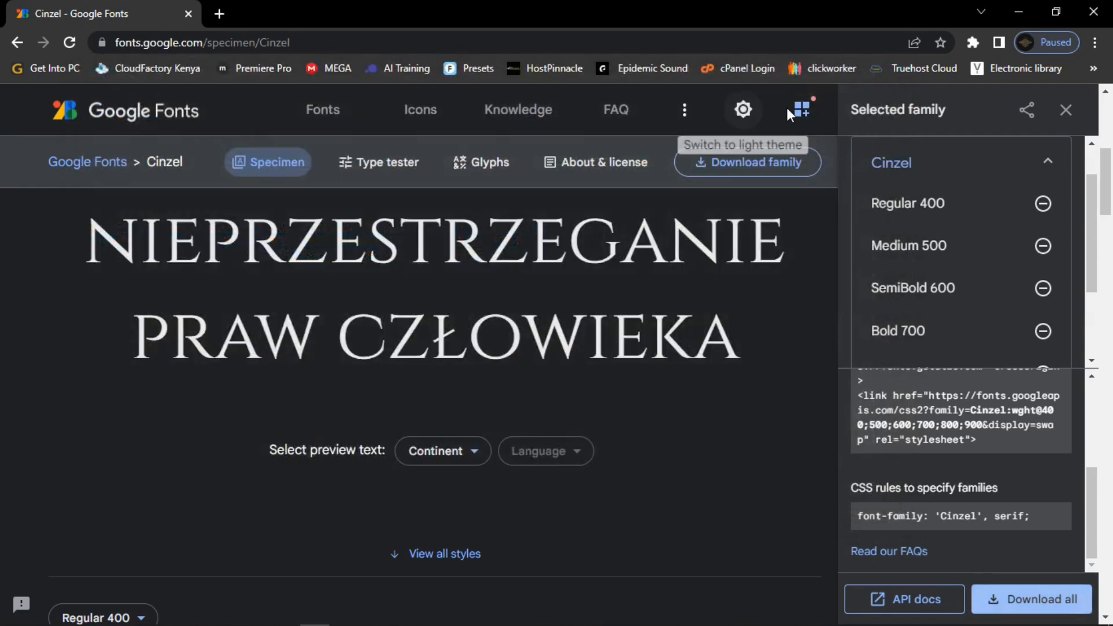
pyautogui.click(1024, 10)
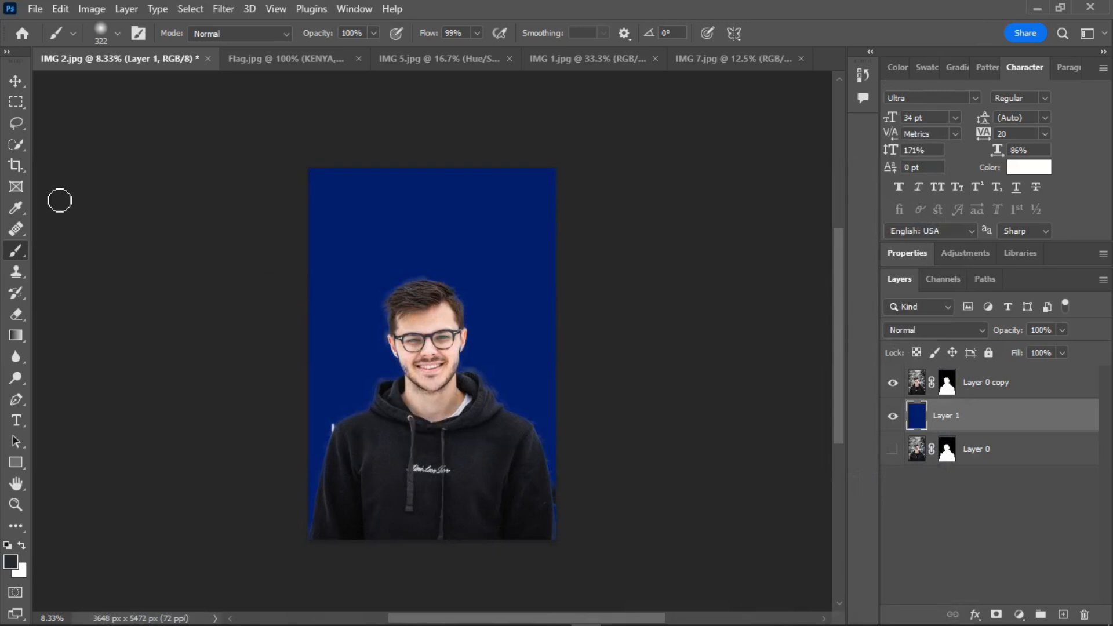
# Step: Place a Lorem Ipsum text line on the blue background above the man's head and enlarge it to 201 pt
pyautogui.click(16, 421)
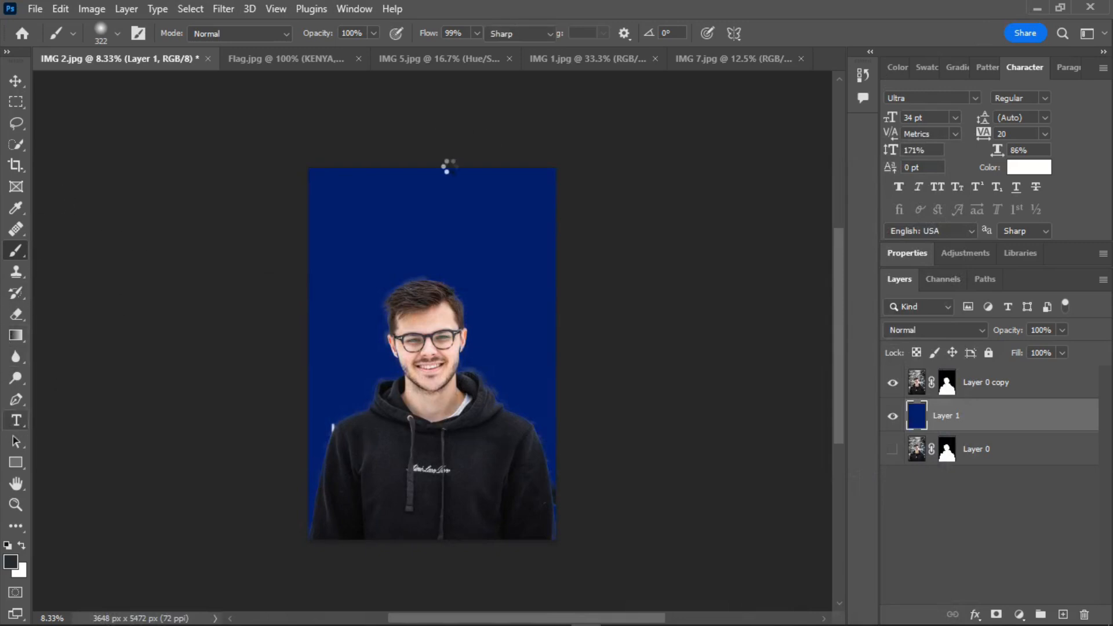
pyautogui.click(366, 232)
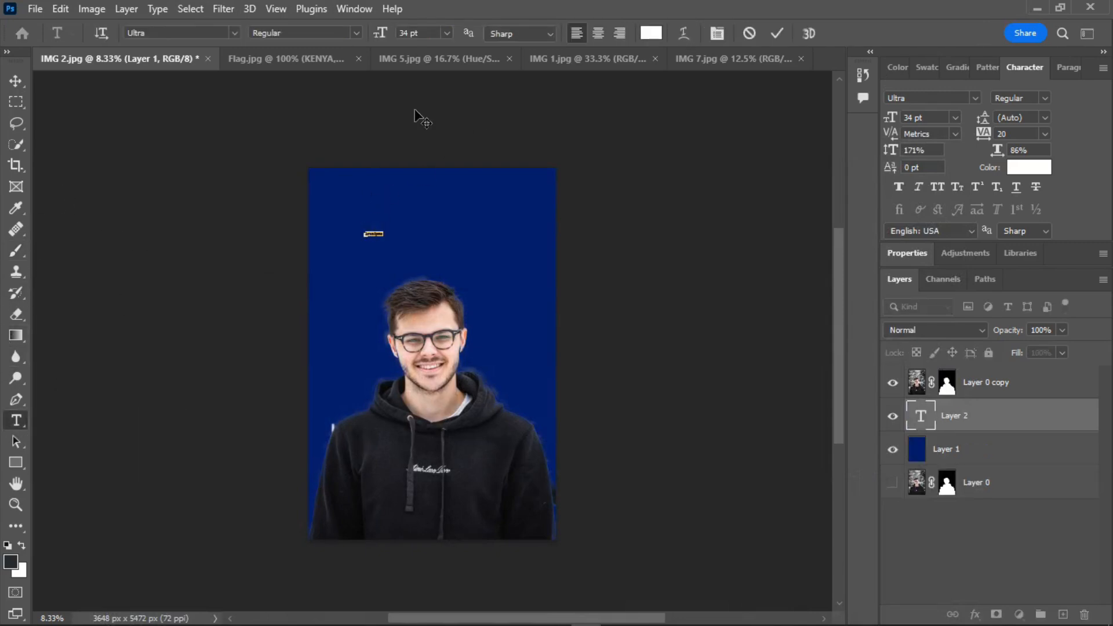
pyautogui.moveTo(380, 35); pyautogui.dragTo(516, 45)
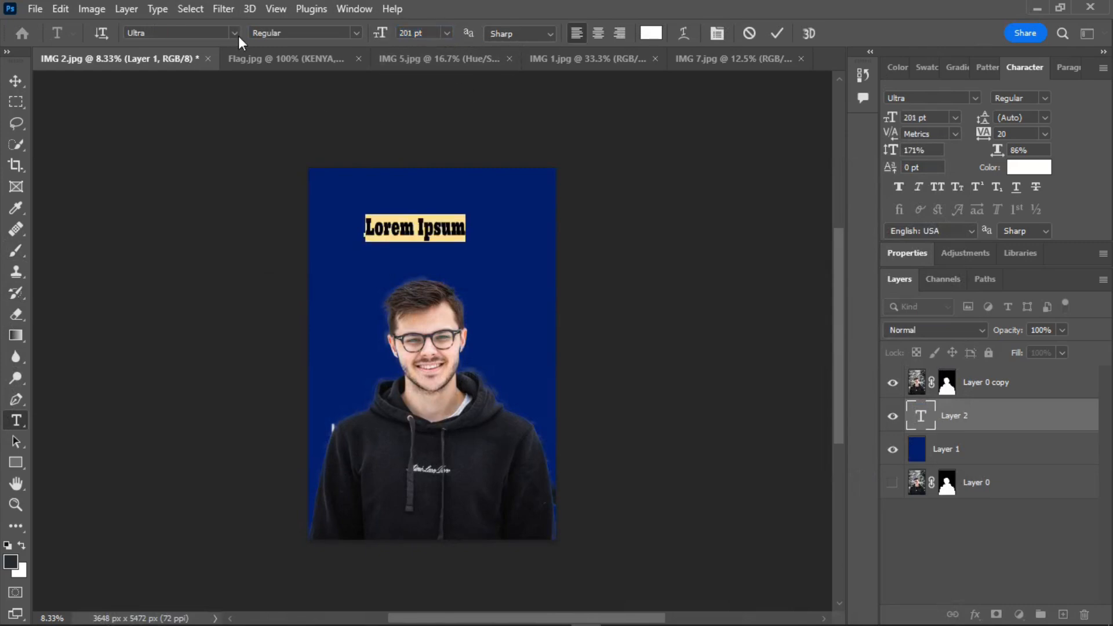
# Step: Set the Lorem Ipsum text's font to Cinzel Black and its horizontal scale to 146%, and leave text editing
pyautogui.click(235, 34)
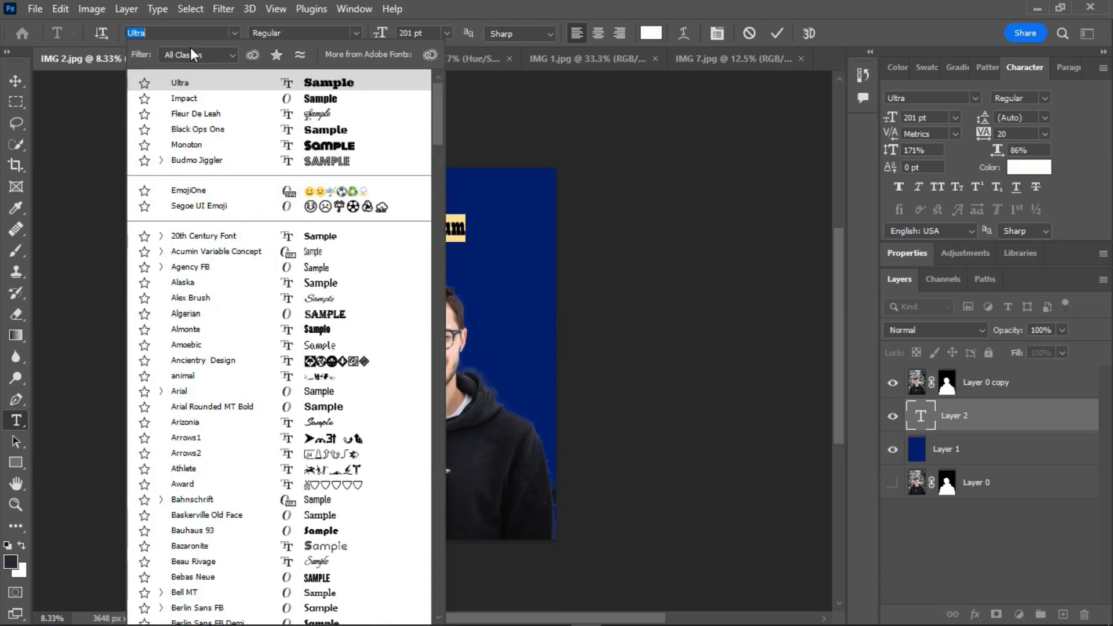
pyautogui.write('cinzel')
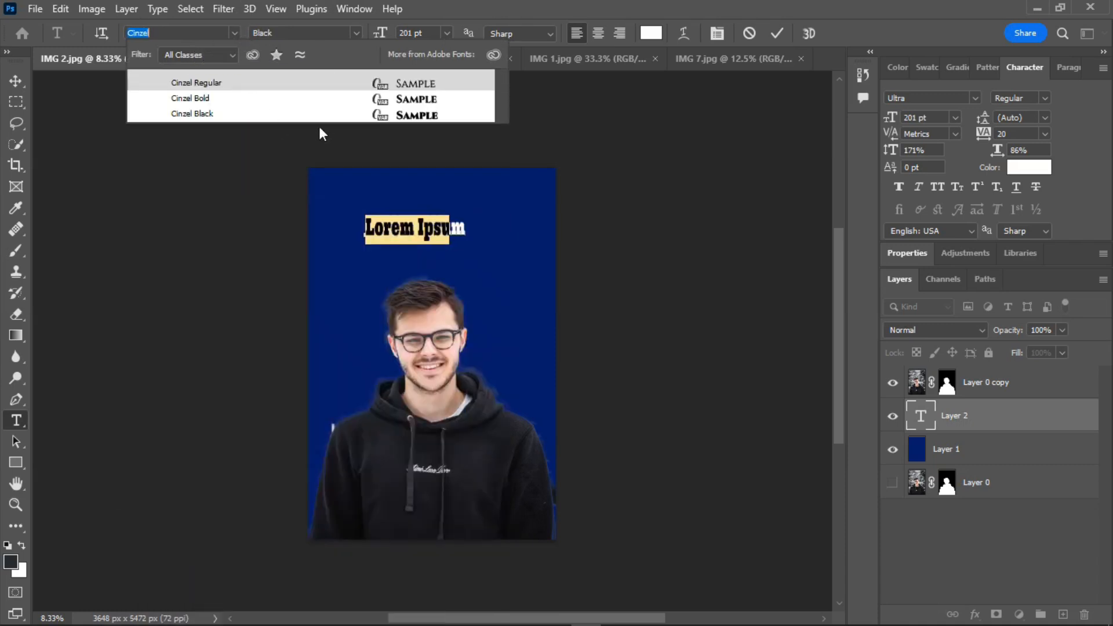
pyautogui.click(404, 117)
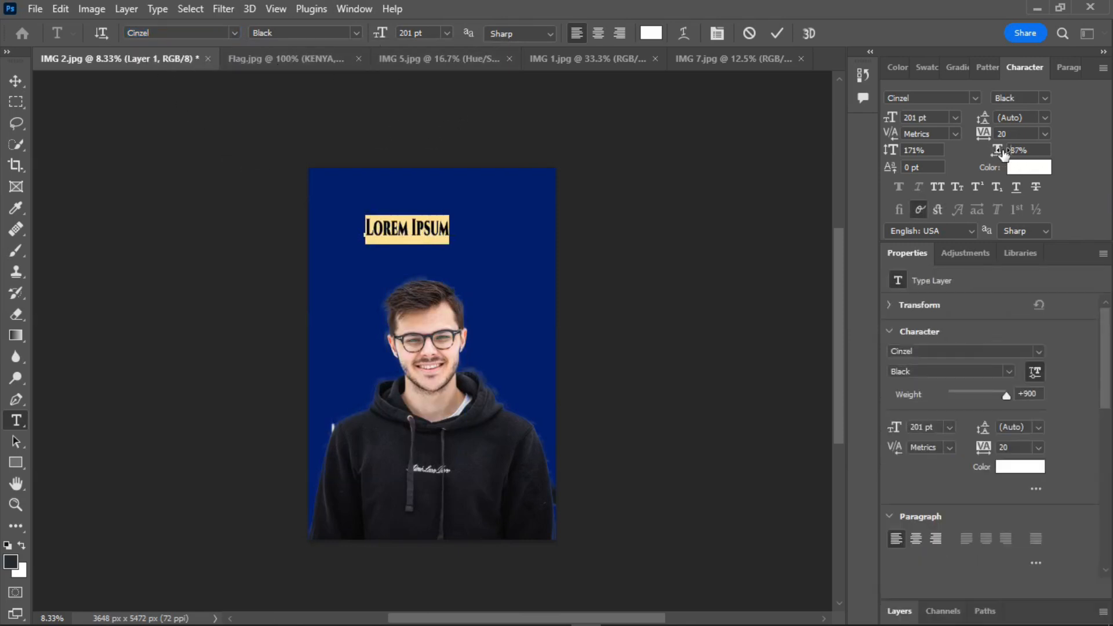
pyautogui.moveTo(997, 150); pyautogui.dragTo(1045, 164)
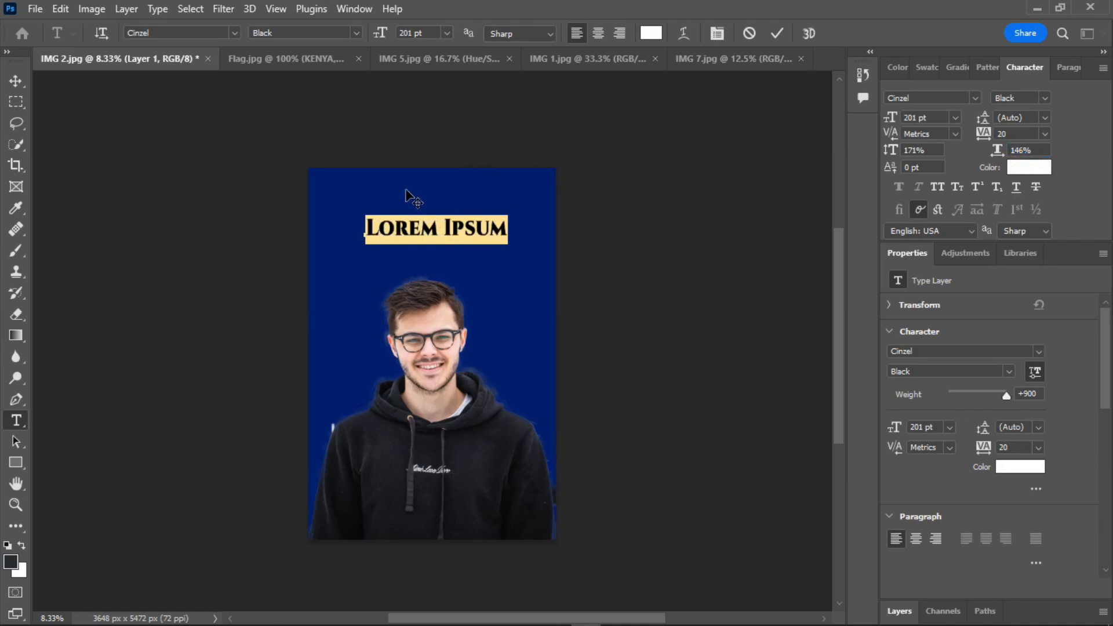
pyautogui.moveTo(419, 194); pyautogui.dragTo(415, 193)
pyautogui.click(777, 33)
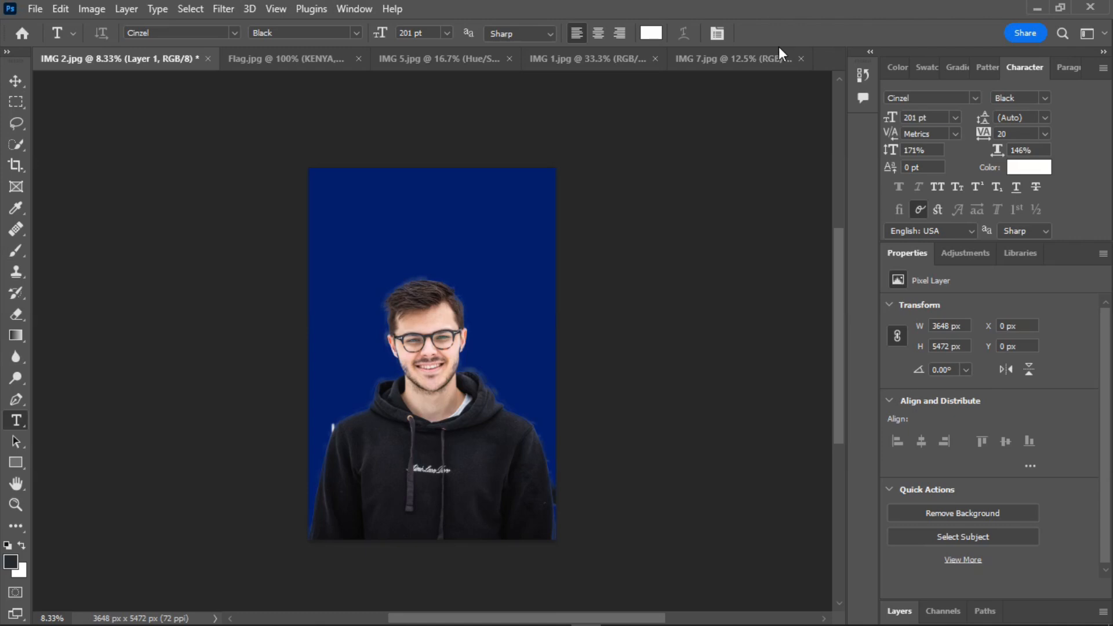
# Step: Start a new document from the Portrait, 5 x 7 photo preset with its dimensions in pixels
pyautogui.click(22, 32)
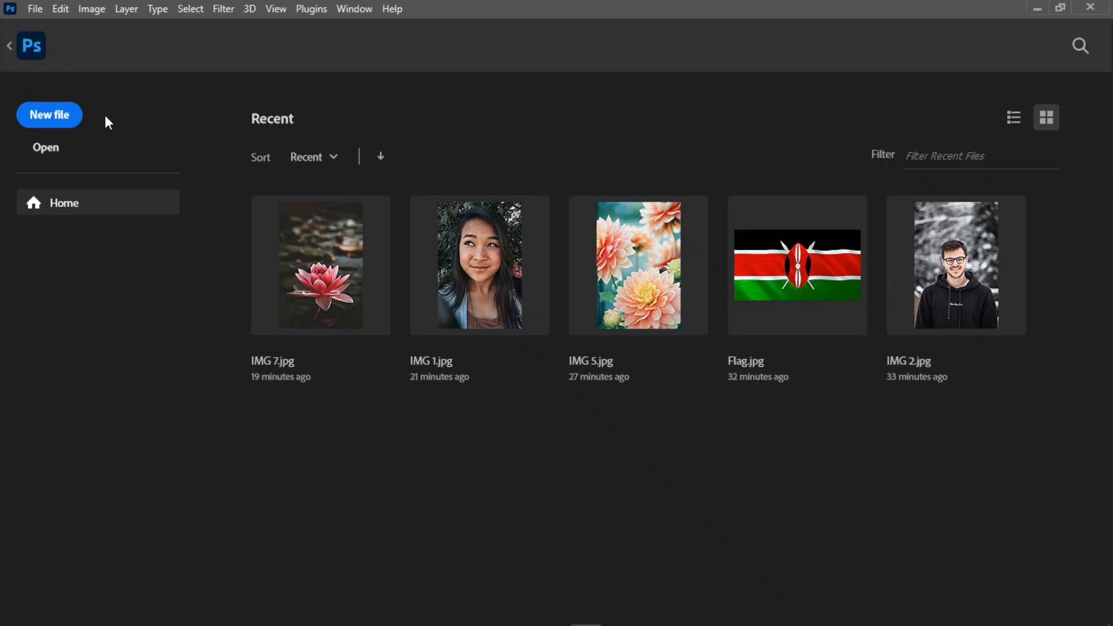
pyautogui.click(51, 116)
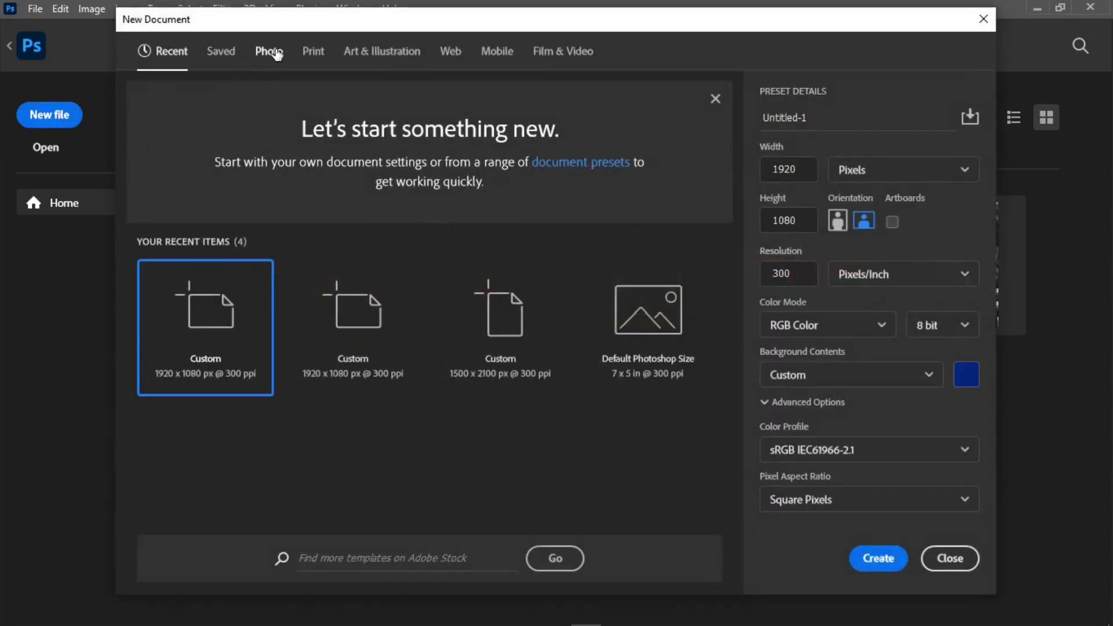
pyautogui.click(277, 54)
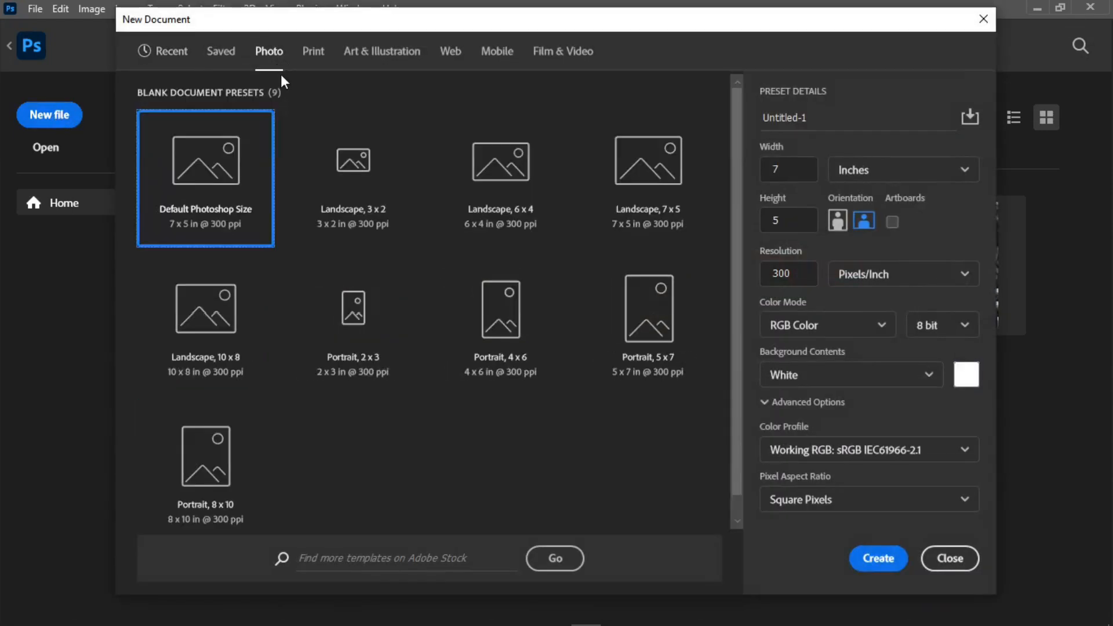
pyautogui.click(639, 325)
pyautogui.click(930, 177)
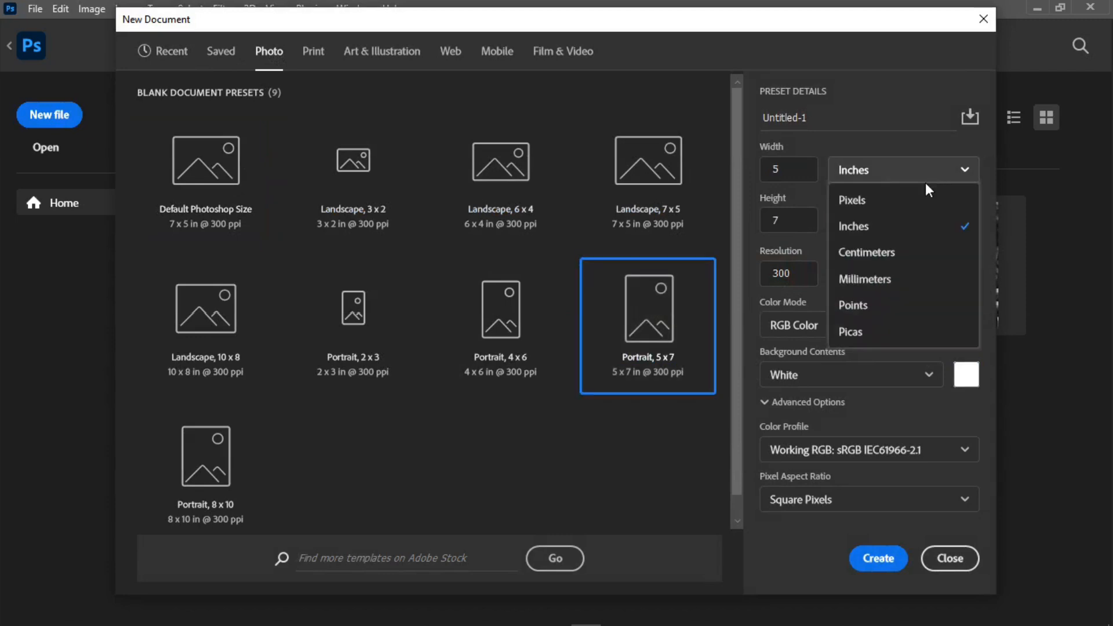
pyautogui.click(870, 203)
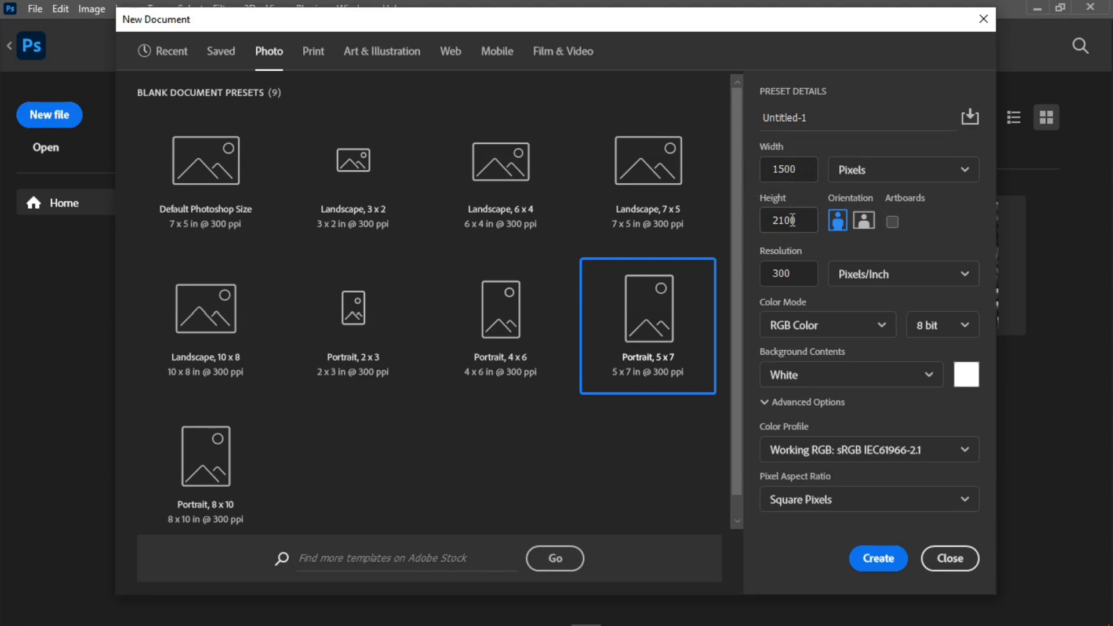
# Step: Name the new document Flier and create it
pyautogui.click(832, 119)
pyautogui.press('BackSpace')
pyautogui.press('BackSpace')
pyautogui.press('BackSpace')
pyautogui.press('BackSpace')
pyautogui.press('BackSpace')
pyautogui.press('BackSpace')
pyautogui.press('BackSpace')
pyautogui.press('BackSpace')
pyautogui.press('BackSpace')
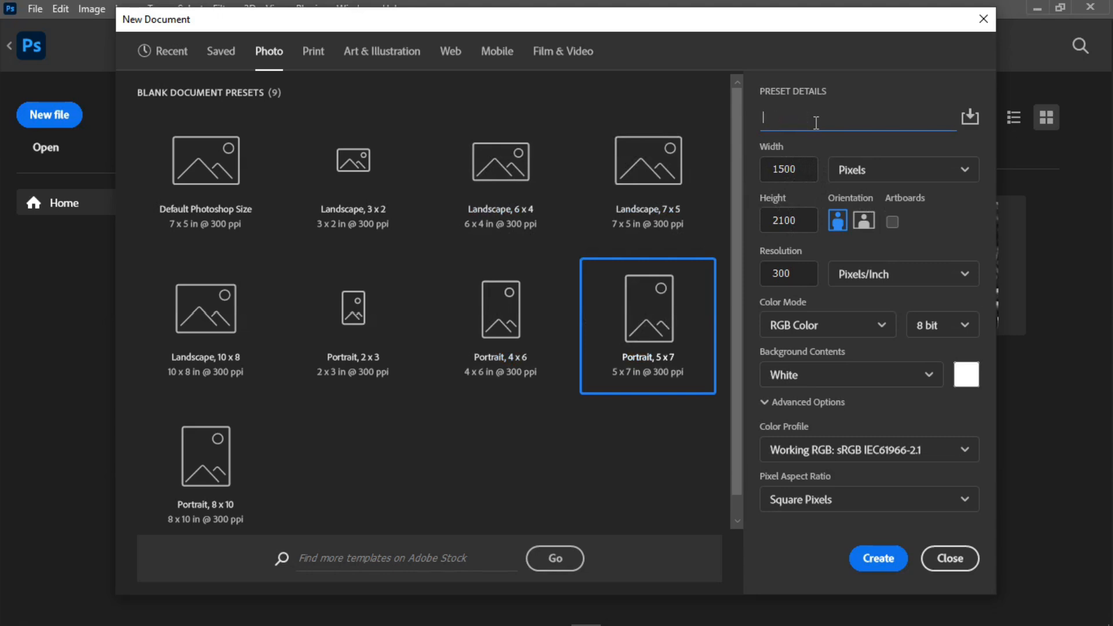
pyautogui.write('Flier')
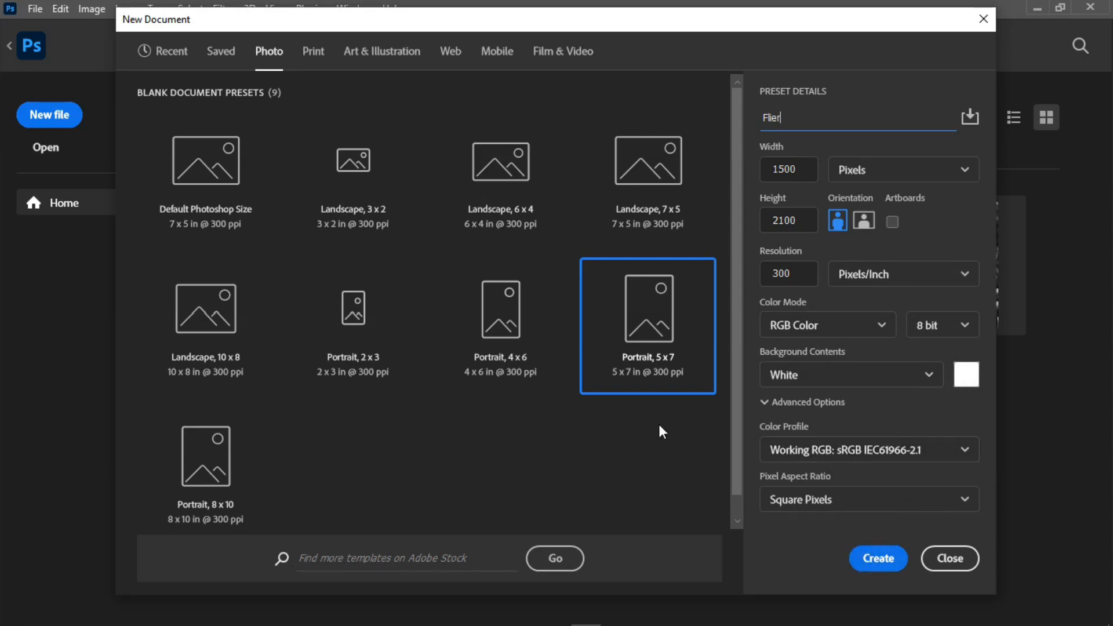
pyautogui.click(887, 560)
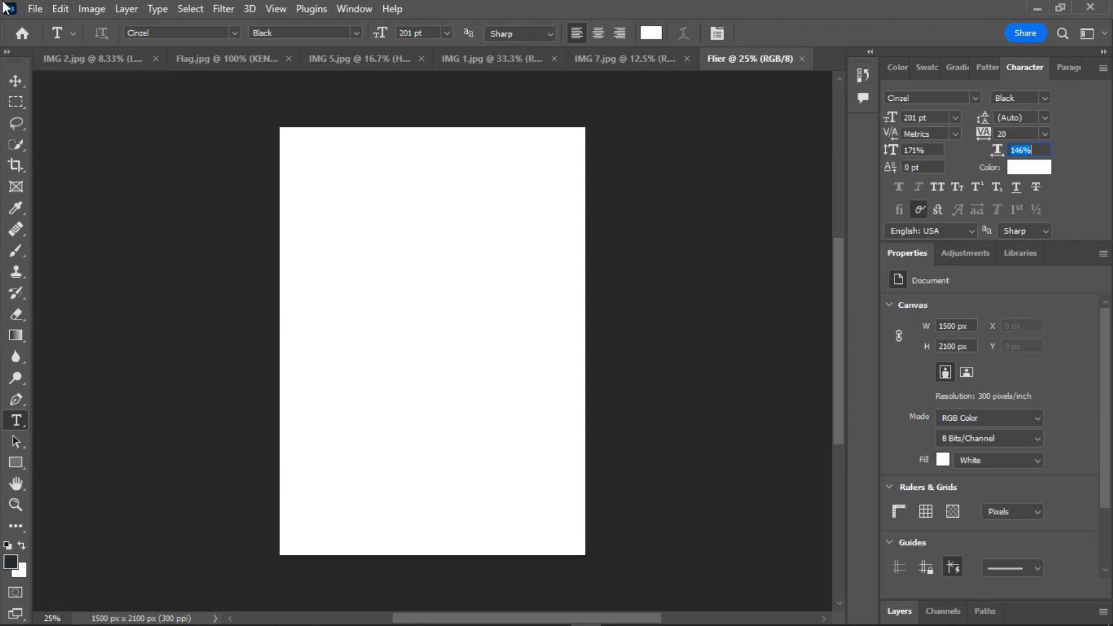
# Step: Open the COMPUTER image from the Files folder and activate the Move tool
pyautogui.click(33, 13)
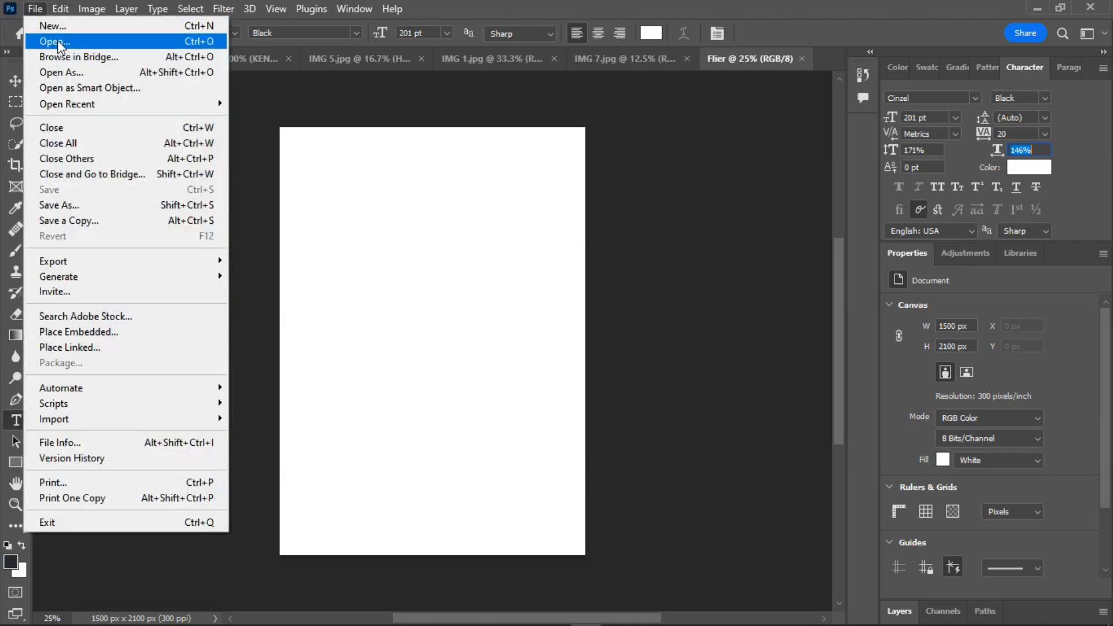
pyautogui.click(57, 41)
pyautogui.click(194, 138)
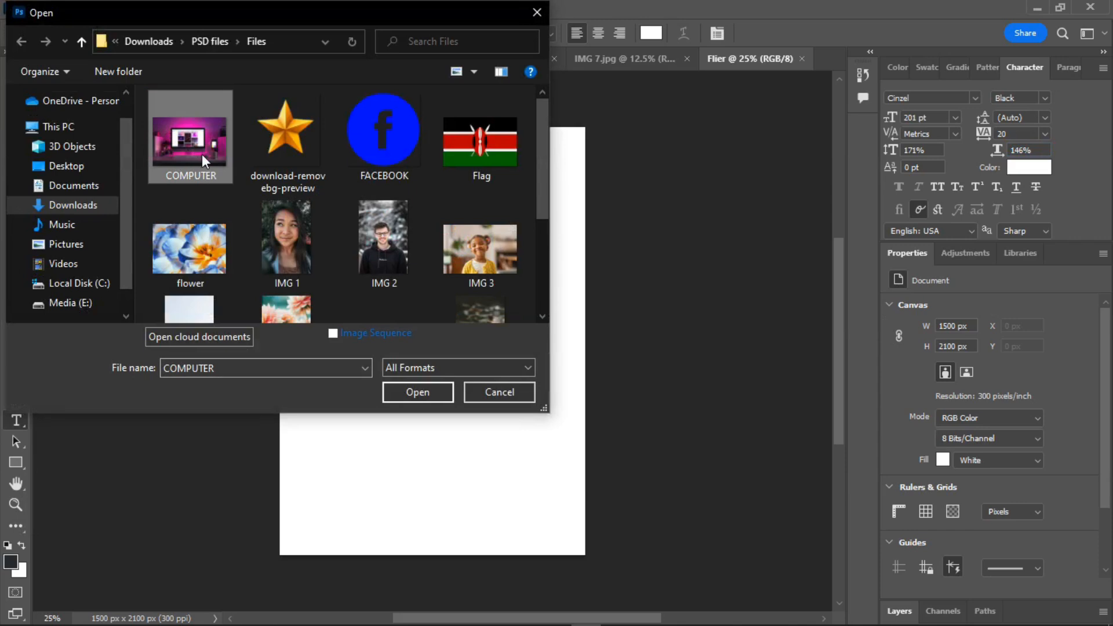
pyautogui.click(401, 392)
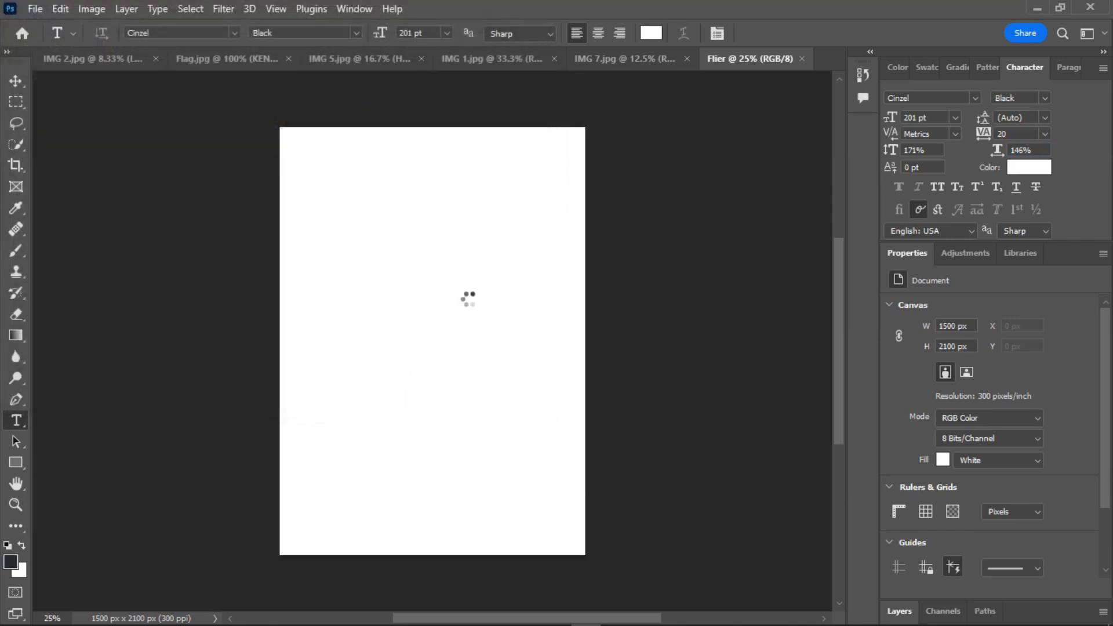
pyautogui.click(16, 81)
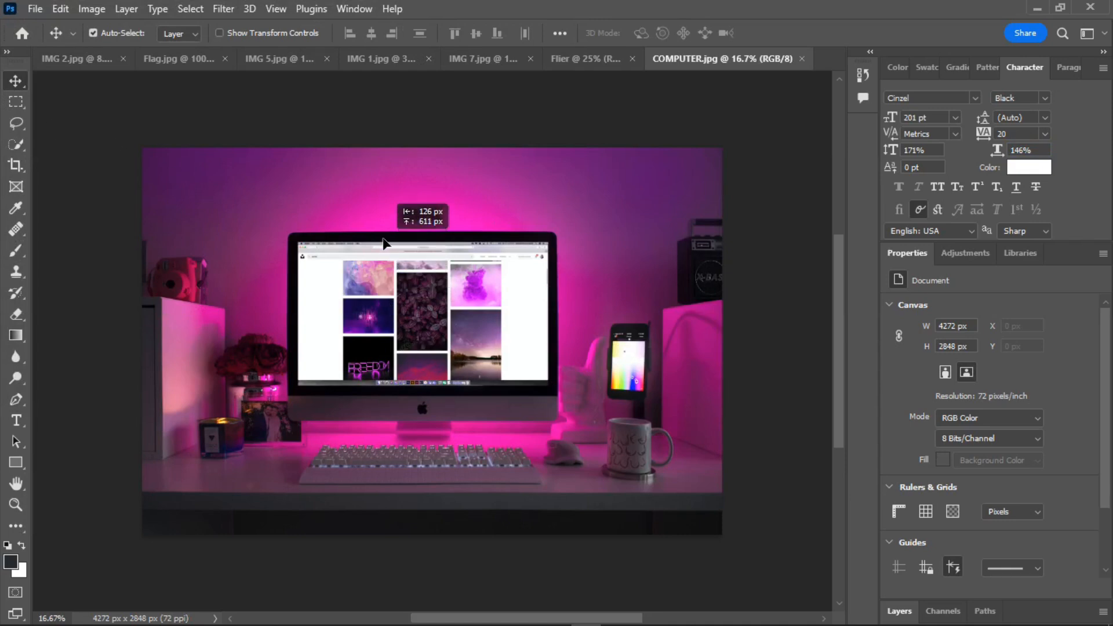
# Step: Copy the computer image from its own document into the Flier document as a new layer
pyautogui.moveTo(556, 98); pyautogui.dragTo(527, 77)
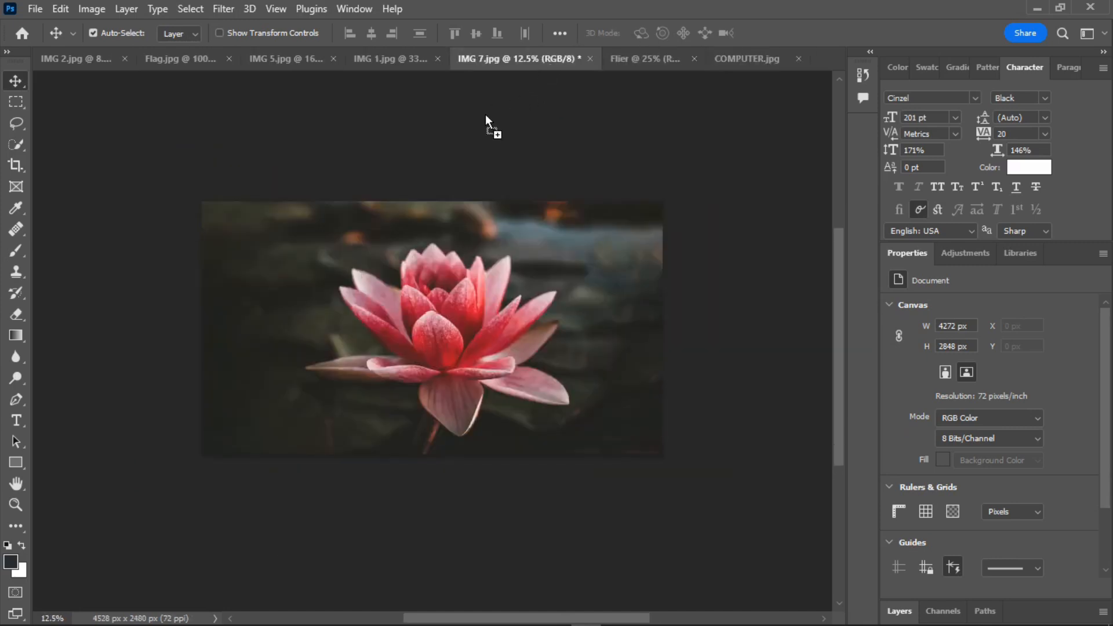
pyautogui.moveTo(632, 56); pyautogui.dragTo(634, 56)
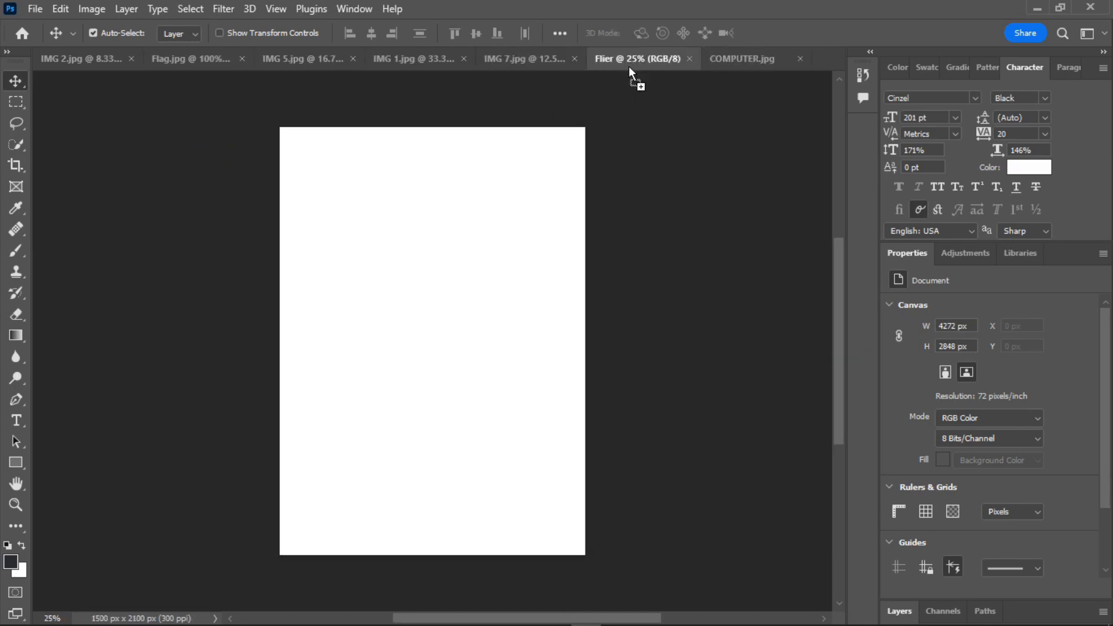
pyautogui.moveTo(557, 179); pyautogui.dragTo(459, 266)
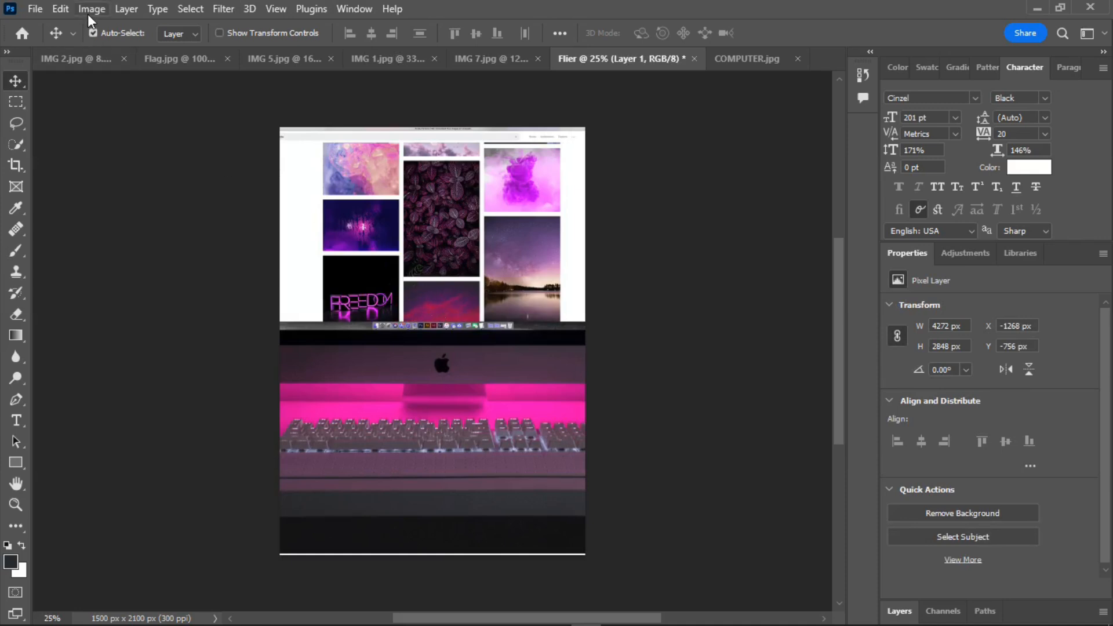
# Step: Start a Scale transform on the computer image layer and shrink it proportionally to about 65.59%
pyautogui.click(61, 9)
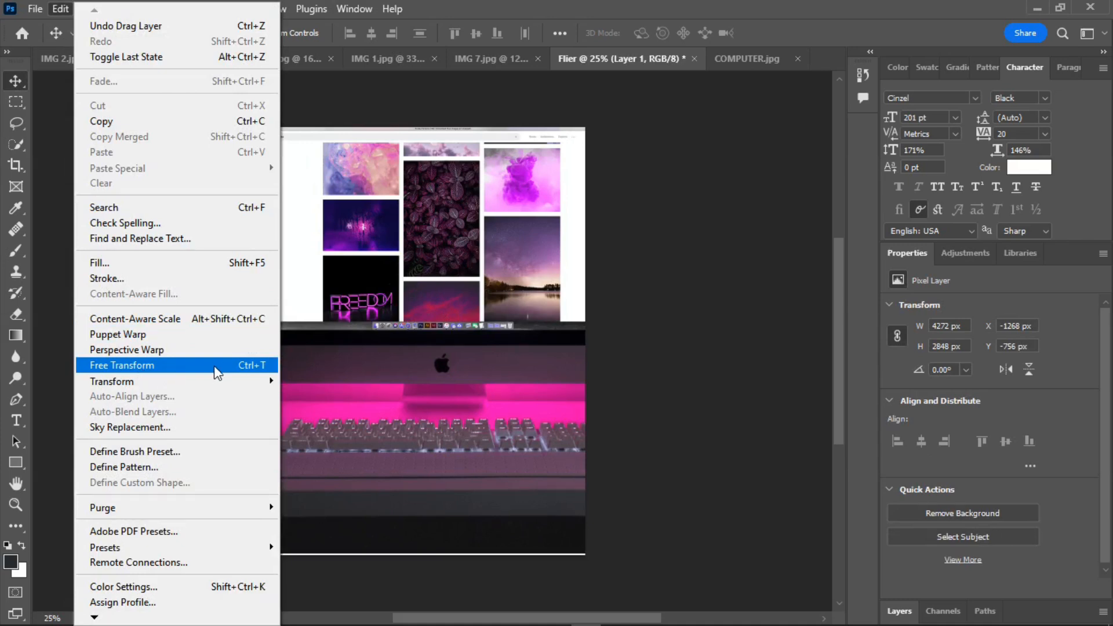
pyautogui.moveTo(250, 384)
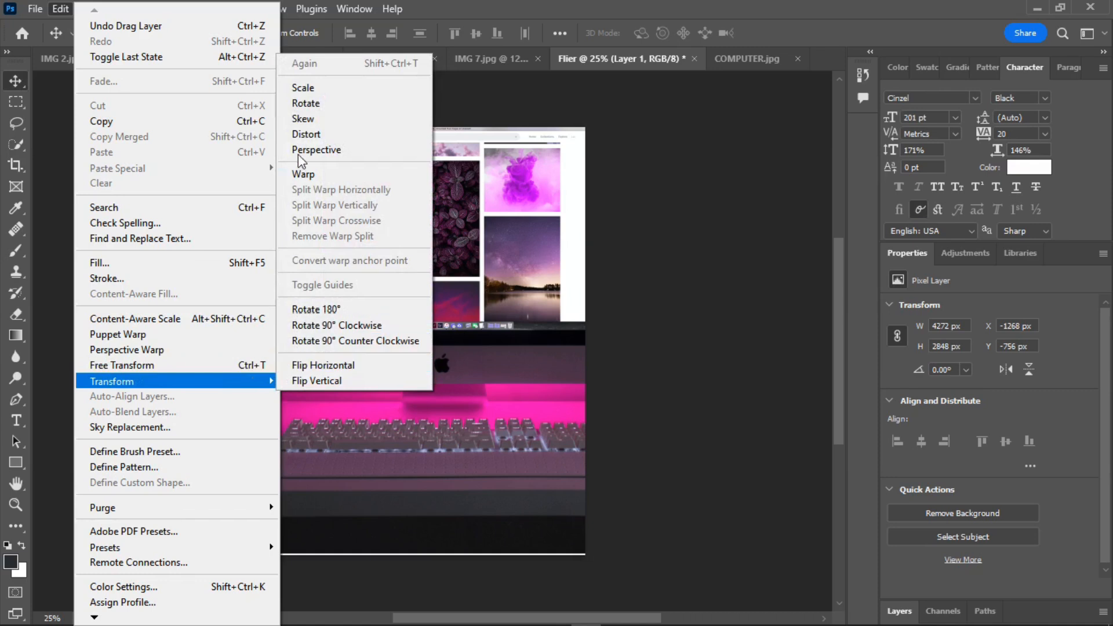
pyautogui.click(314, 93)
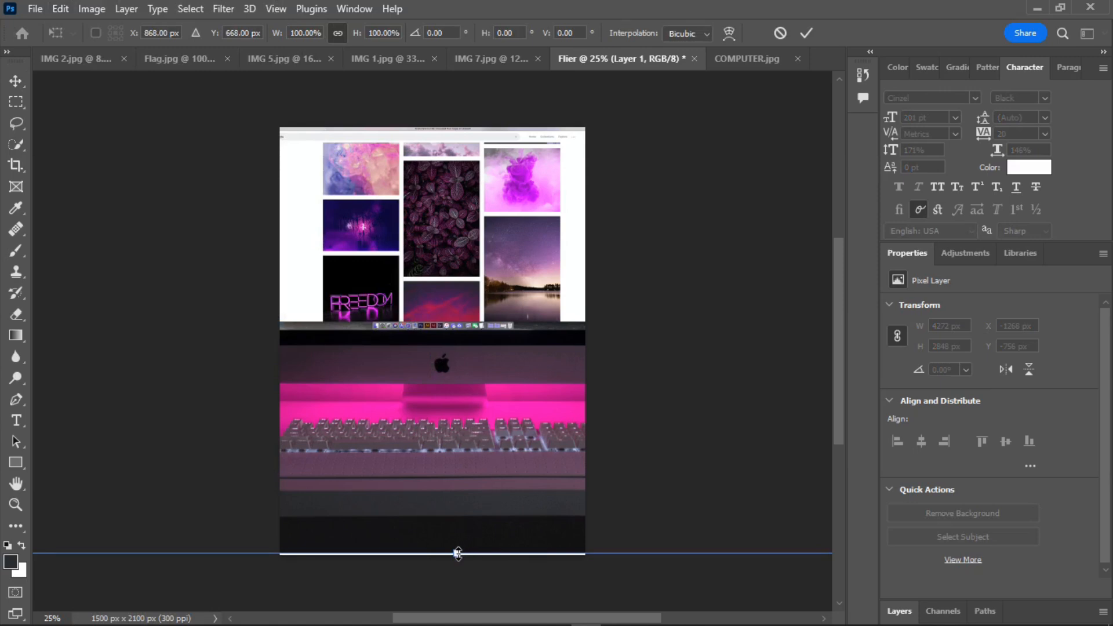
pyautogui.moveTo(457, 554); pyautogui.dragTo(456, 354)
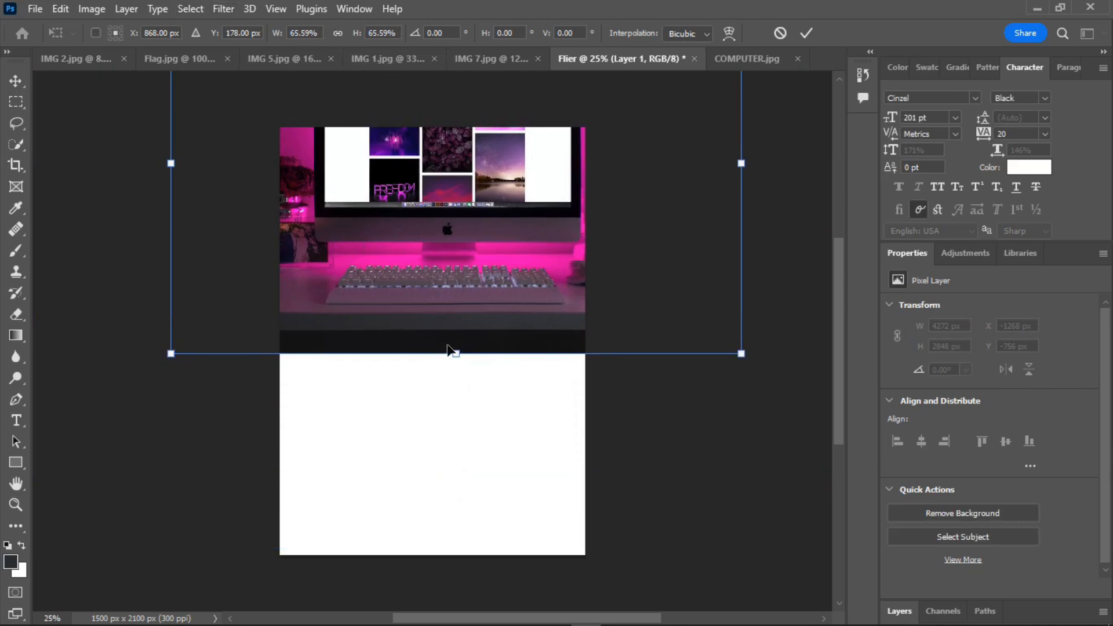
pyautogui.moveTo(456, 355); pyautogui.dragTo(450, 311)
pyautogui.moveTo(452, 115); pyautogui.dragTo(456, 193)
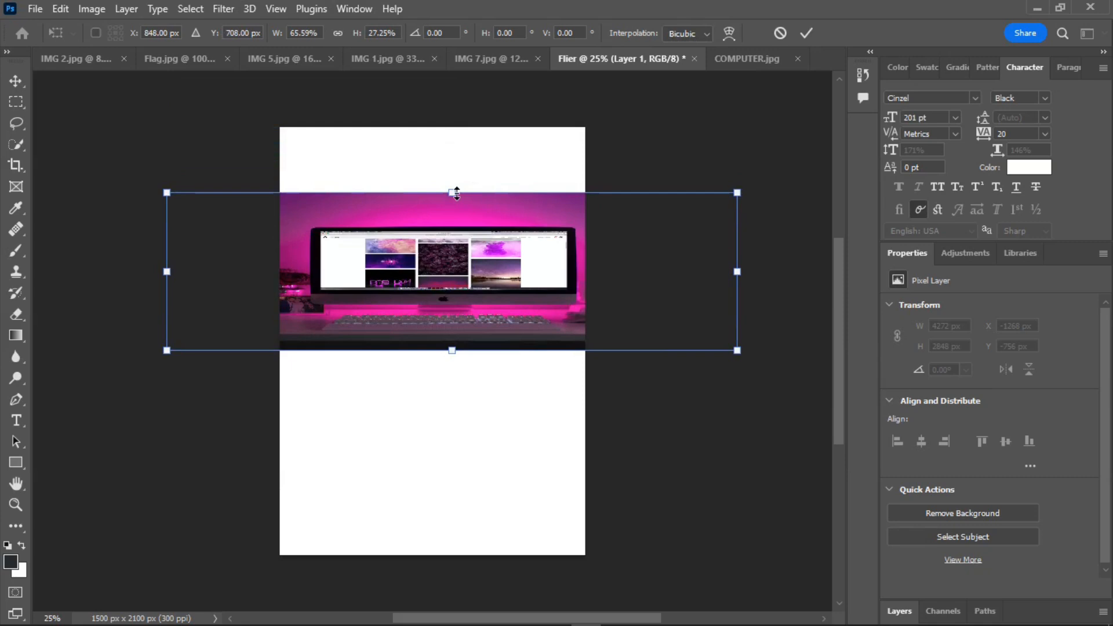
pyautogui.hotkey('ctrl', 'z')
pyautogui.hotkey('ctrl', 'z')
pyautogui.hotkey('ctrl', 'z')
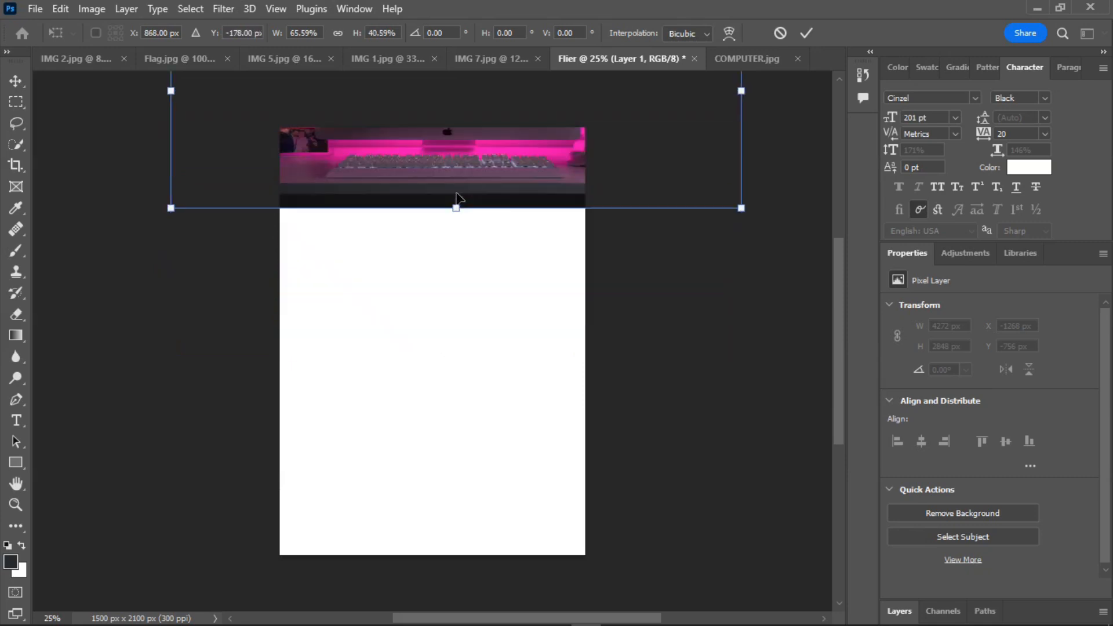
pyautogui.moveTo(454, 180); pyautogui.dragTo(460, 362)
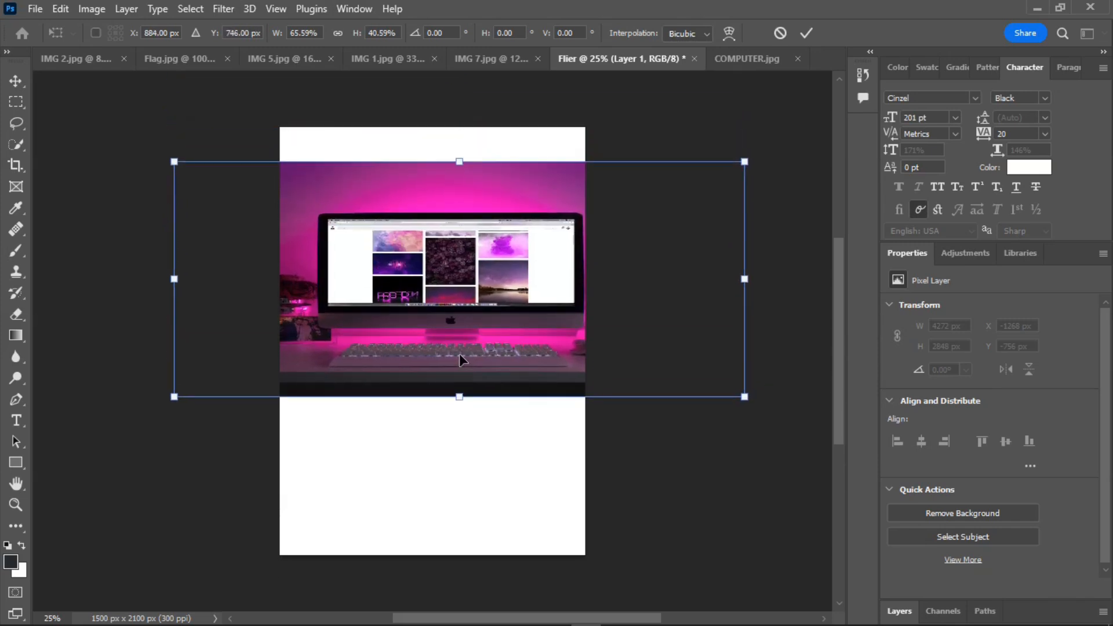
pyautogui.hotkey('ctrl', 'z')
pyautogui.hotkey('ctrl', 'z')
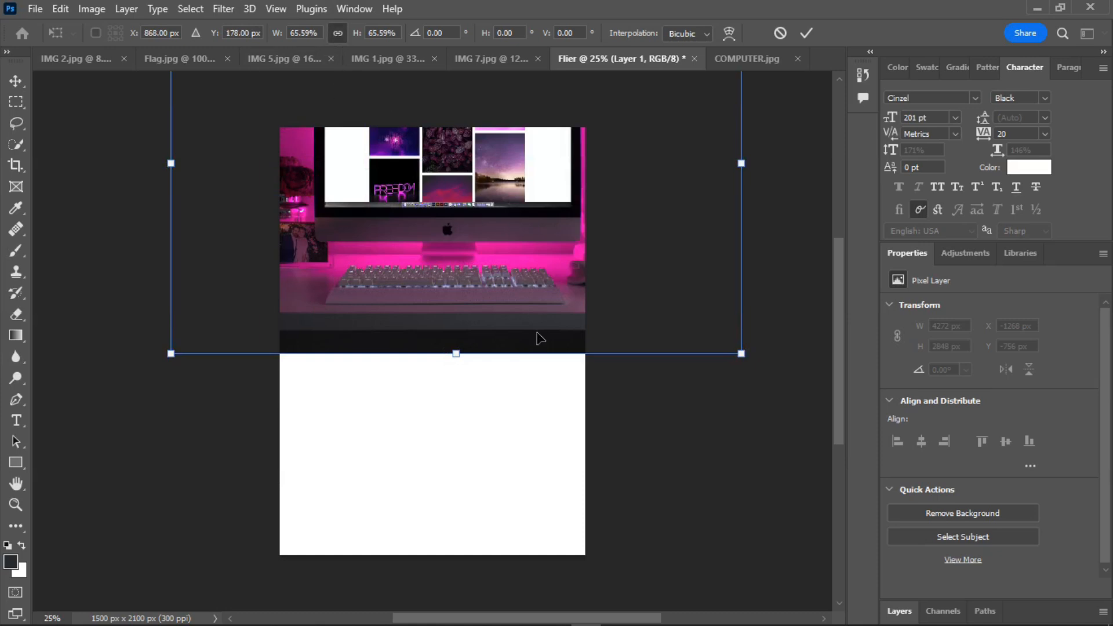
# Step: Scale the computer image proportionally to about 55.78%, place it over the flier's upper part, and apply the transform
pyautogui.scroll(3, 502, 311)
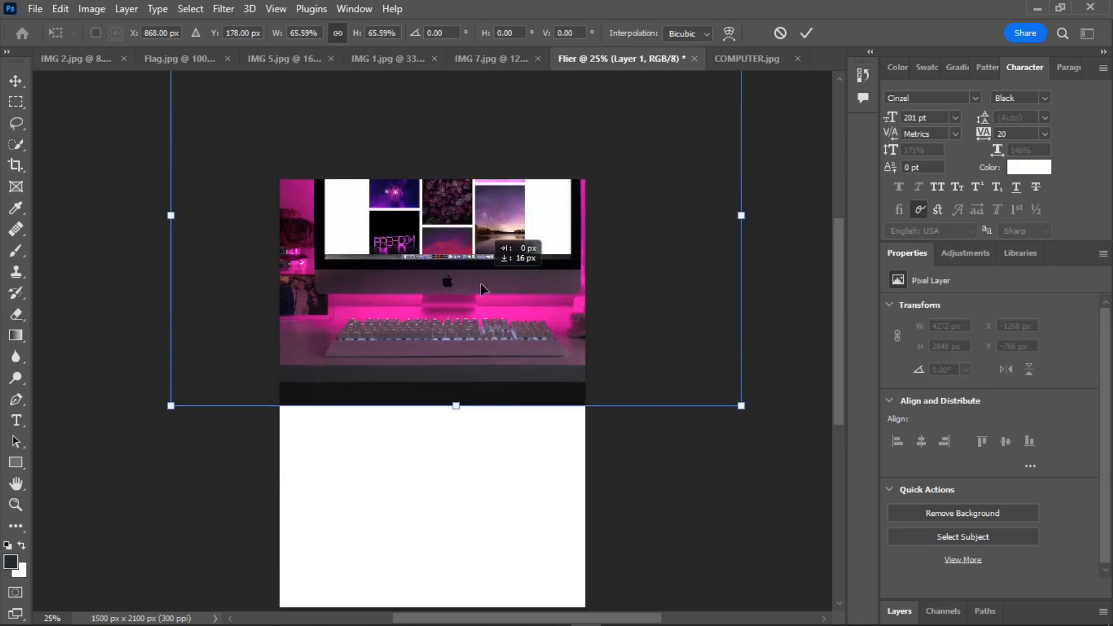
pyautogui.moveTo(481, 283); pyautogui.dragTo(477, 341)
pyautogui.moveTo(167, 83); pyautogui.dragTo(243, 209)
pyautogui.moveTo(446, 307); pyautogui.dragTo(398, 316)
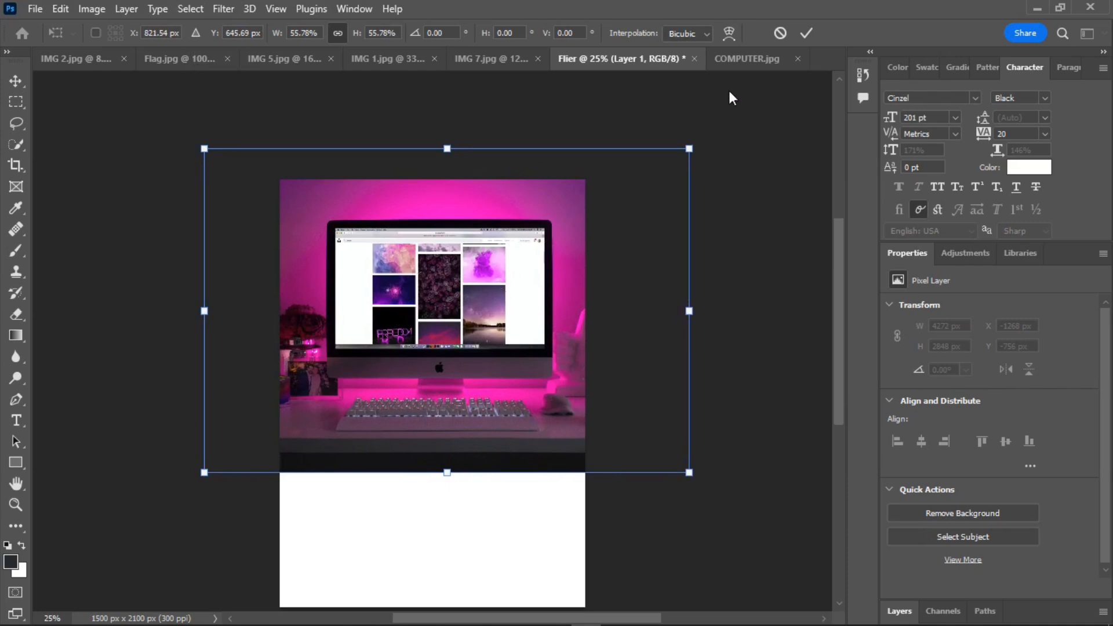
pyautogui.click(805, 33)
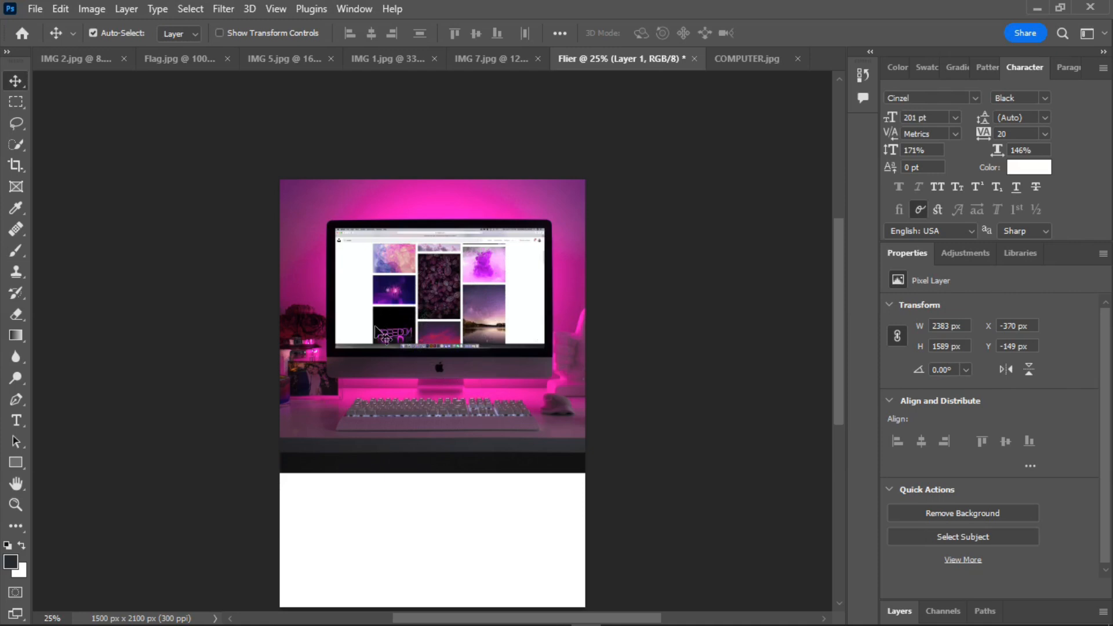
# Step: Add a Color Overlay effect to the computer image layer using the dark red colour 5c1104
pyautogui.click(903, 611)
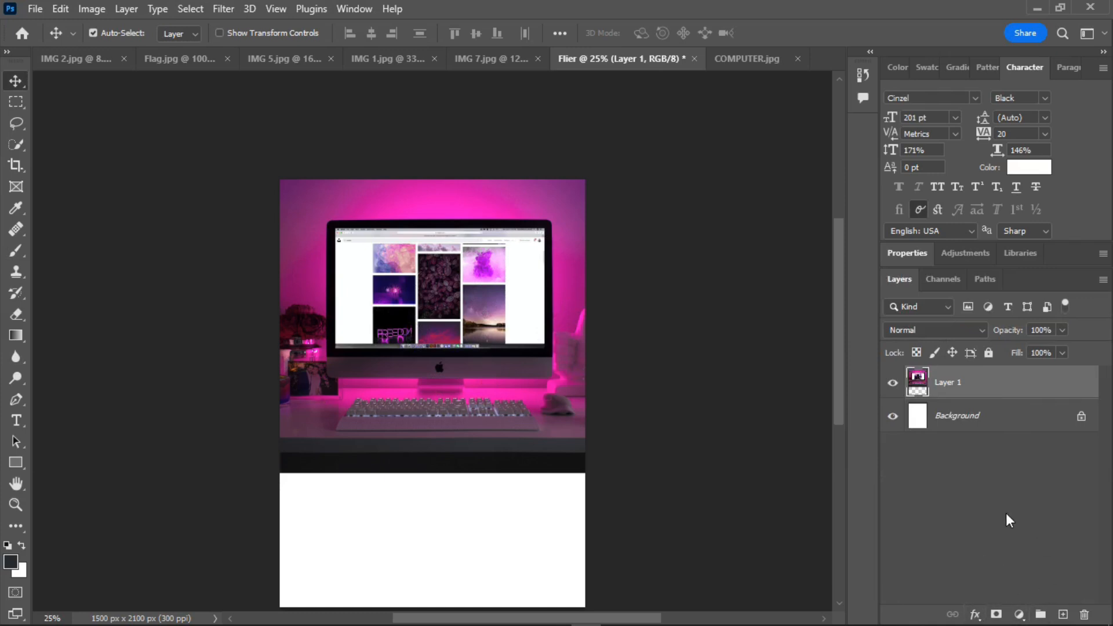
pyautogui.click(976, 615)
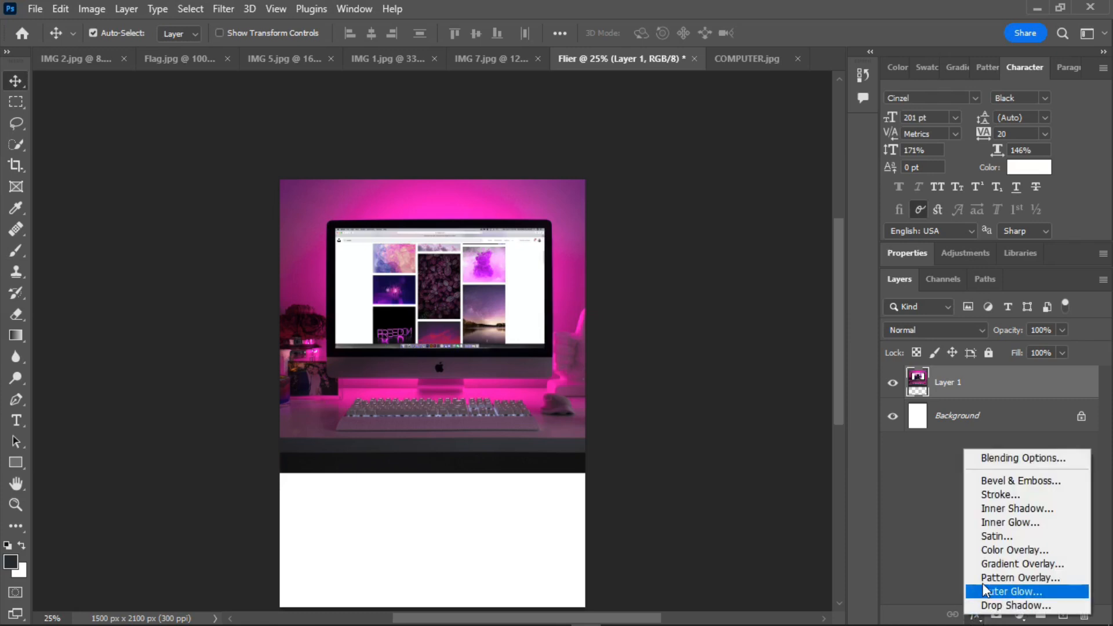
pyautogui.click(1005, 549)
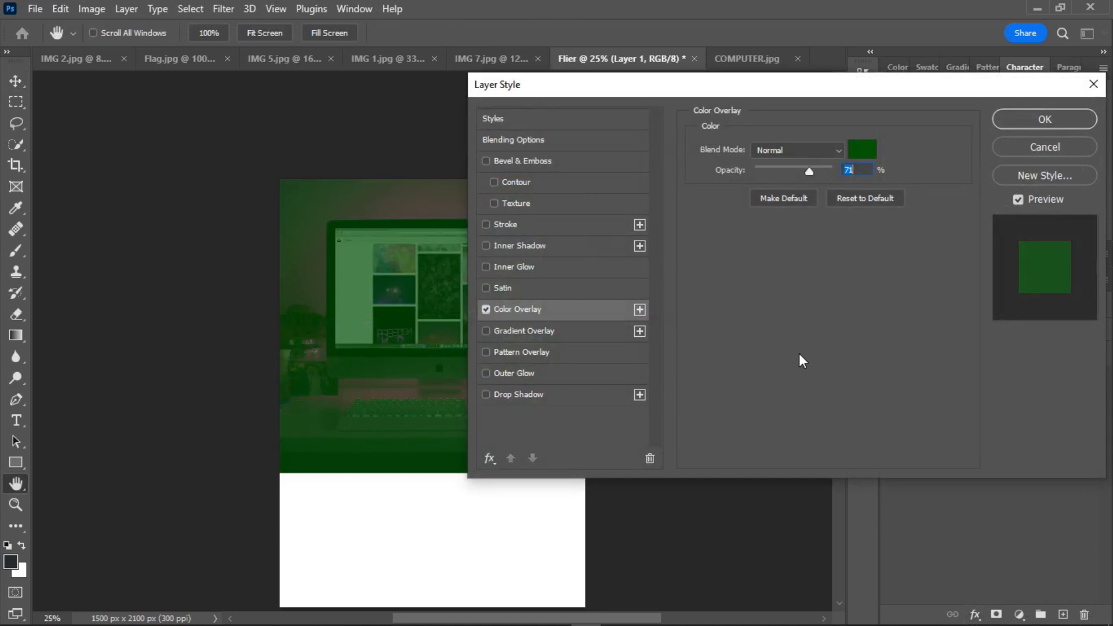
pyautogui.click(865, 153)
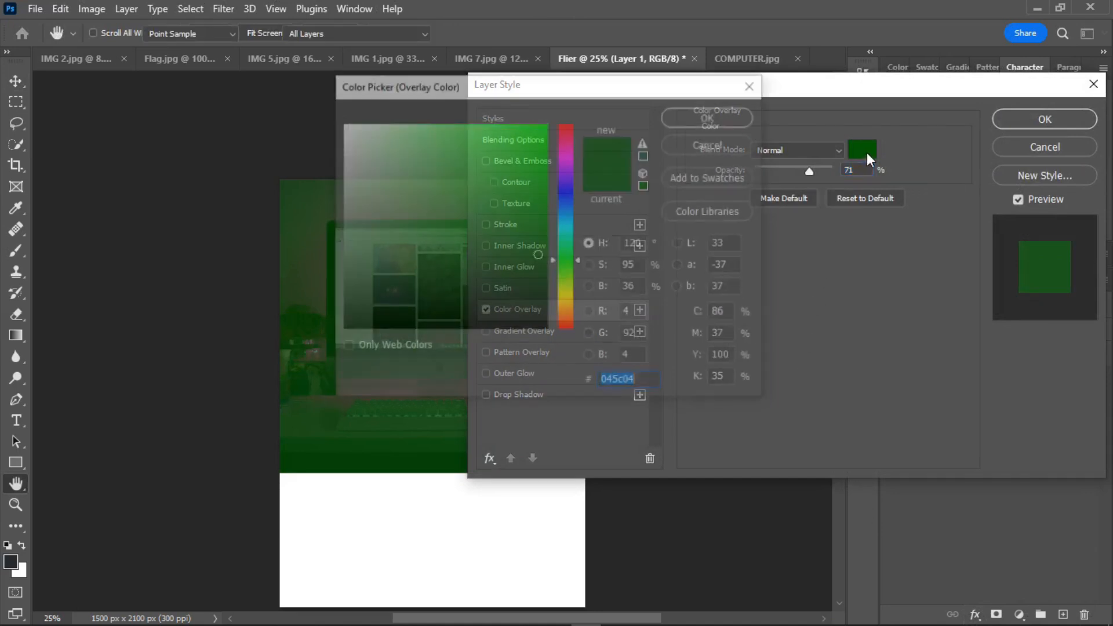
pyautogui.click(566, 155)
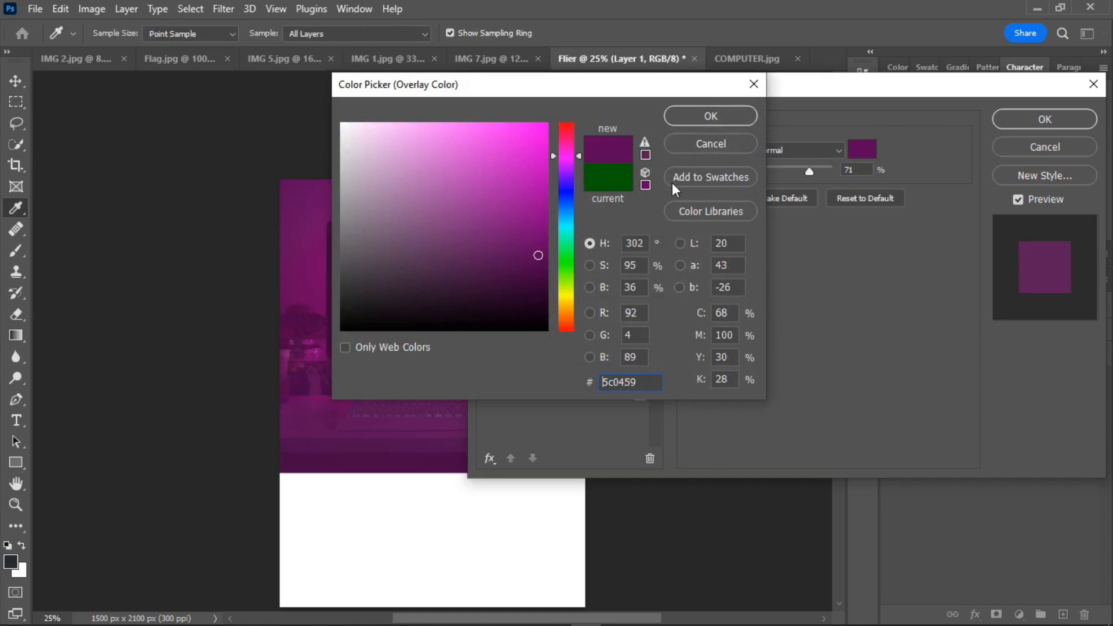
pyautogui.click(568, 313)
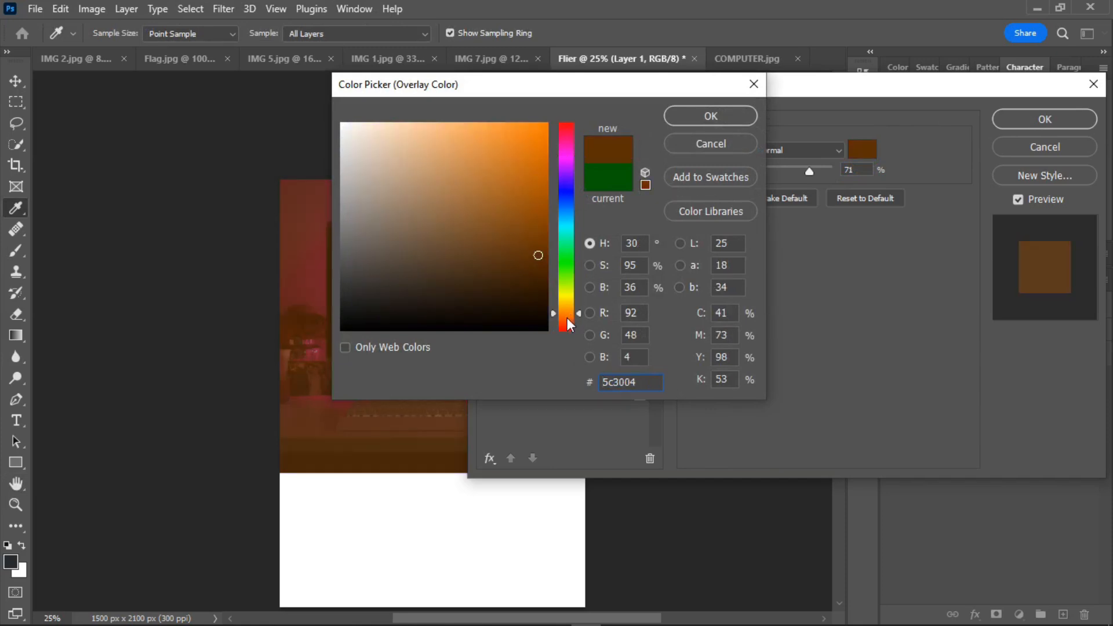
pyautogui.click(565, 326)
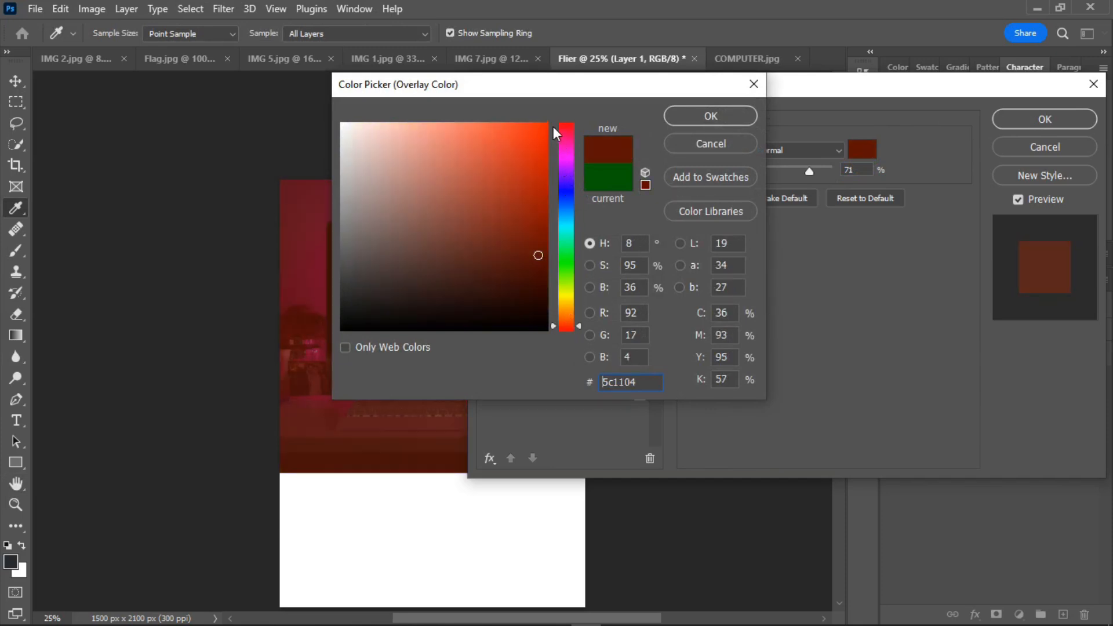
pyautogui.click(718, 117)
pyautogui.click(1049, 124)
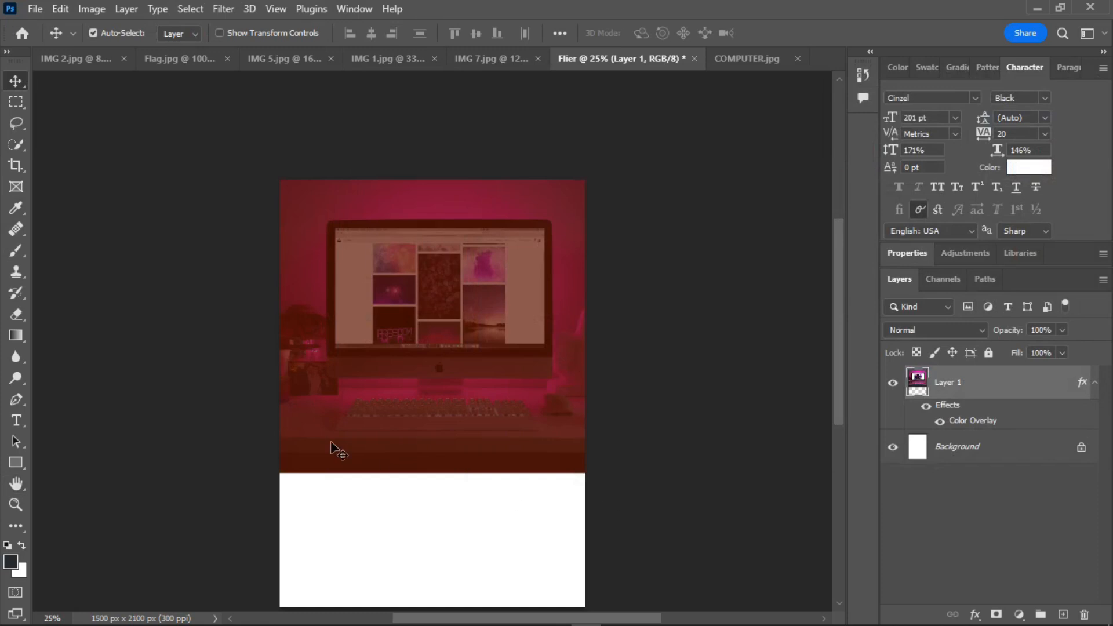
# Step: Using the Curvature Pen in Shape mode, draw a downward-bulging curve about 1848 px wide across the image's lower part
pyautogui.click(14, 399)
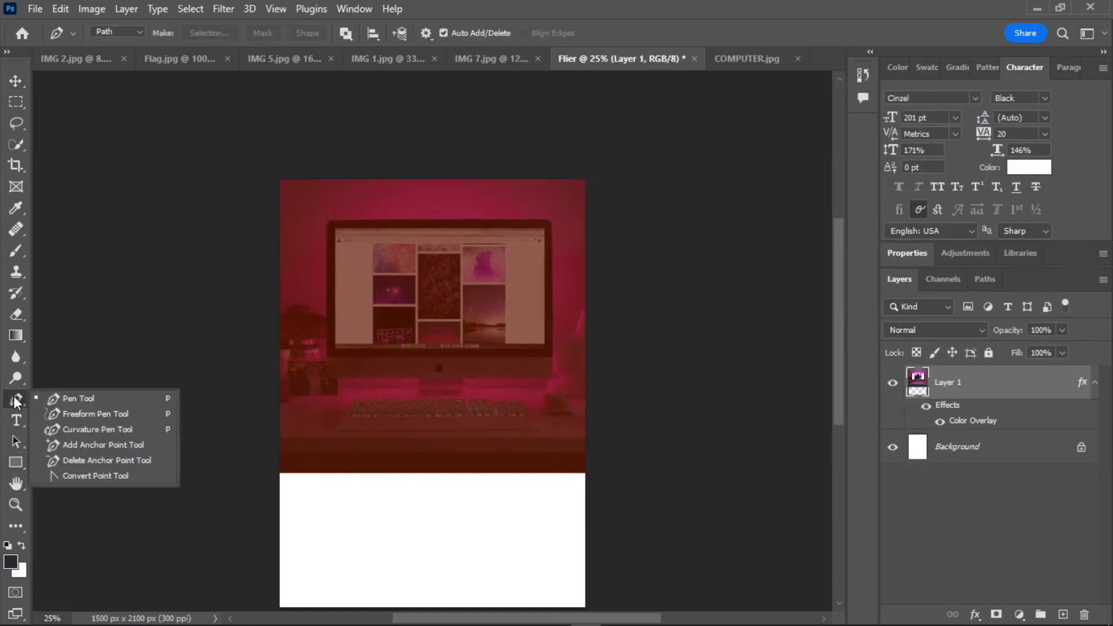
pyautogui.click(90, 430)
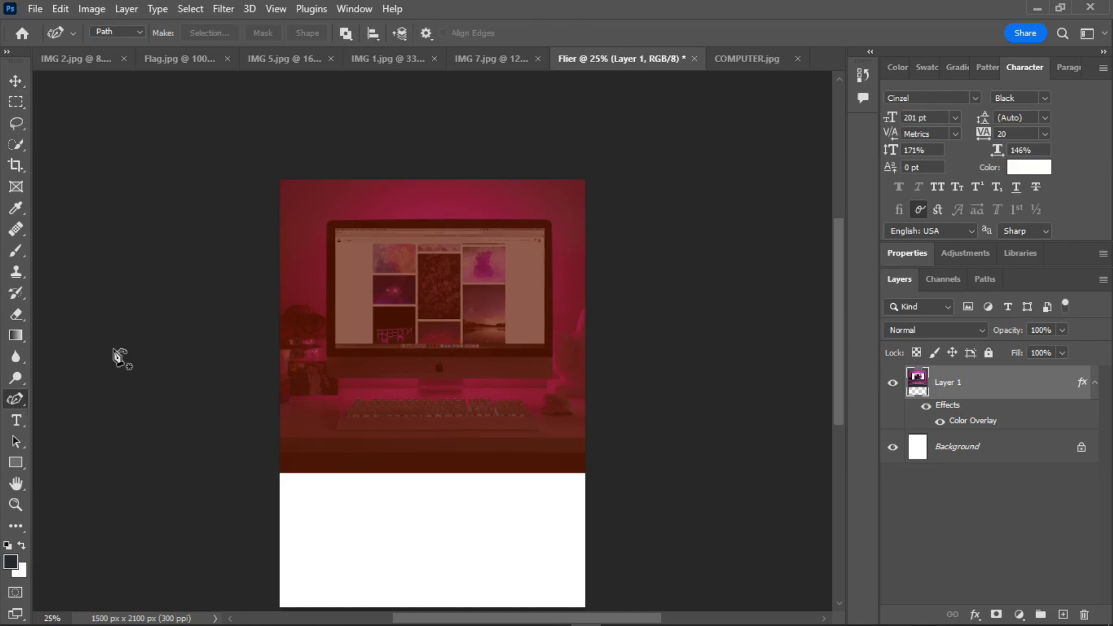
pyautogui.click(138, 29)
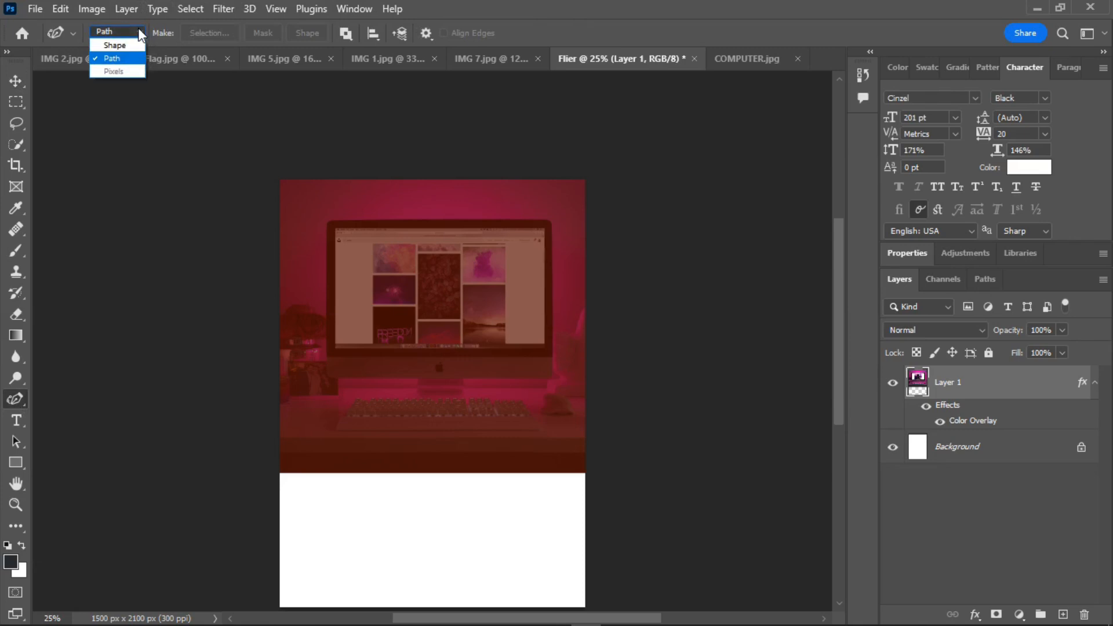
pyautogui.click(143, 47)
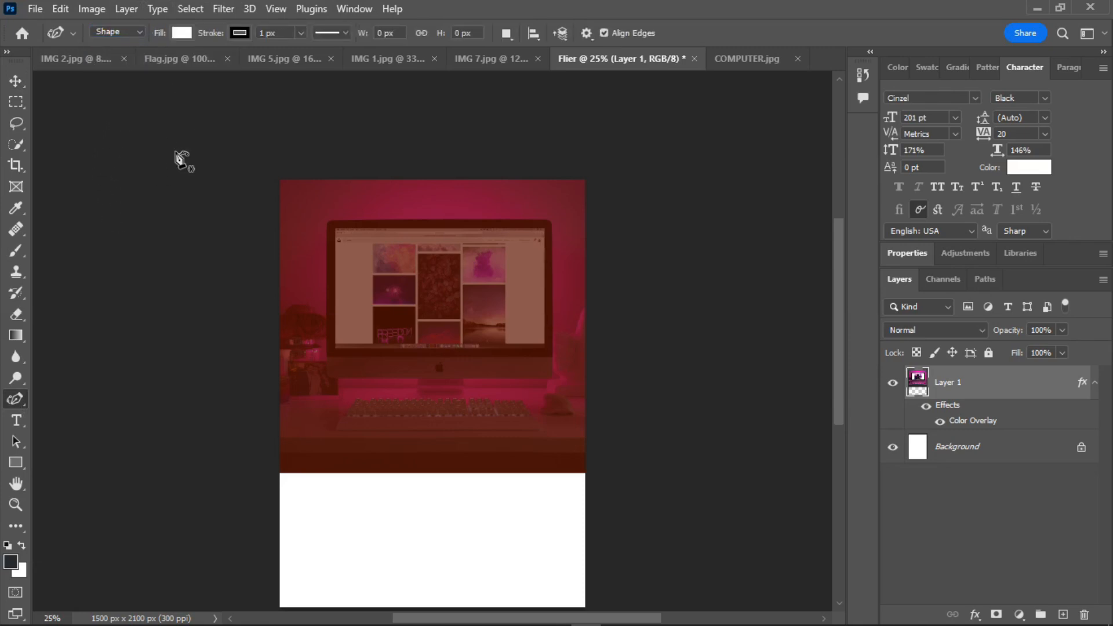
pyautogui.click(243, 391)
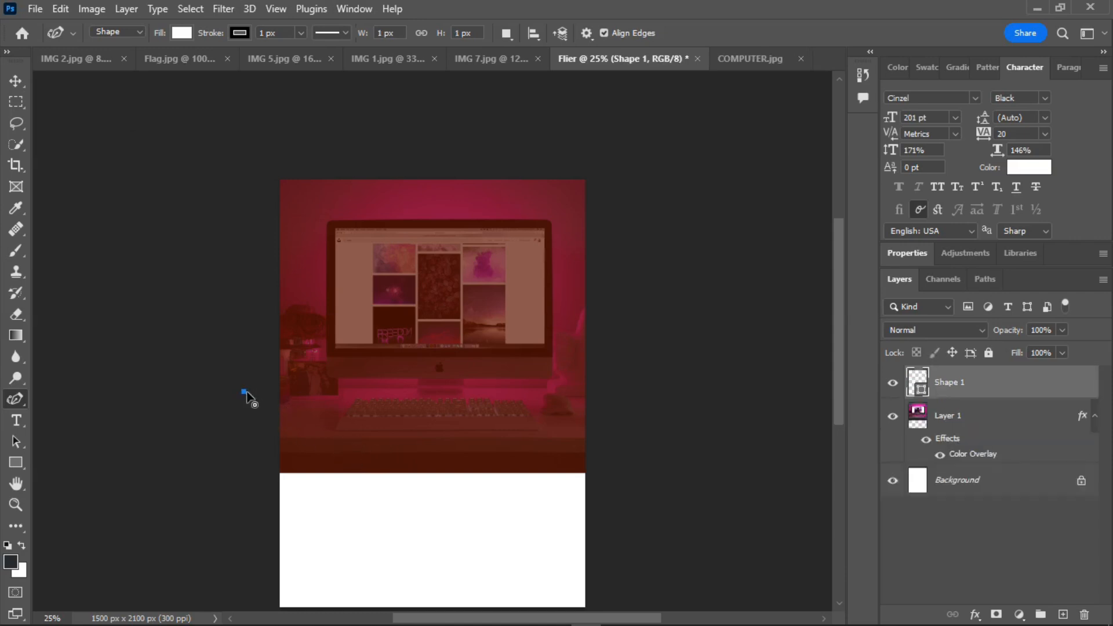
pyautogui.click(448, 469)
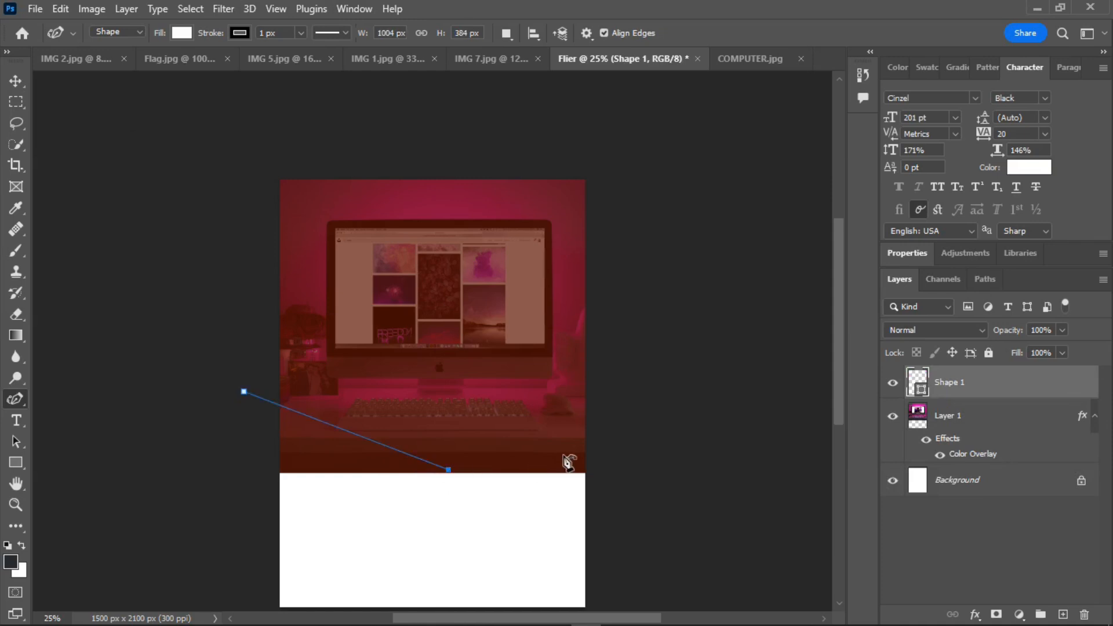
pyautogui.click(620, 383)
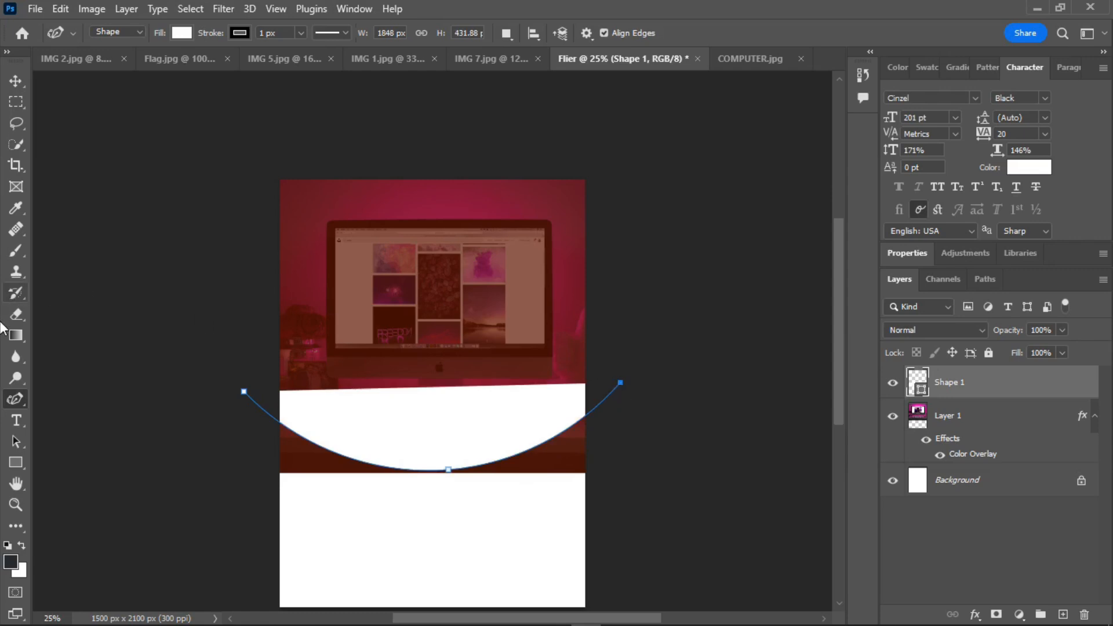
# Step: With the Pen tool, extend the curve around the flier's lower part and close it into a shape about 2024 x 1308 px
pyautogui.rightClick(20, 399)
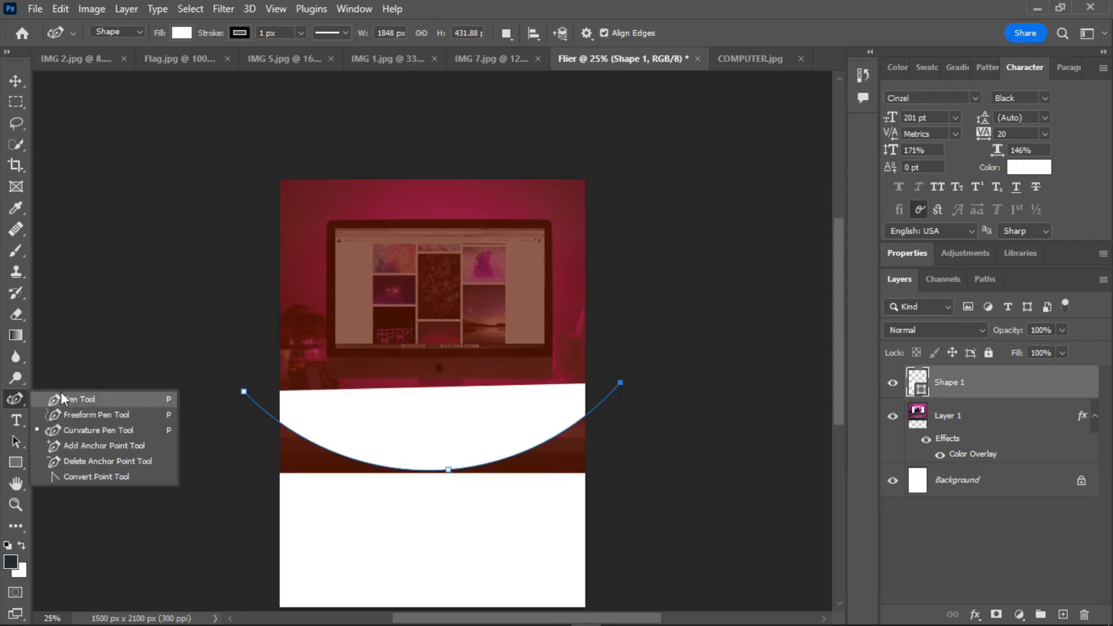
pyautogui.click(83, 399)
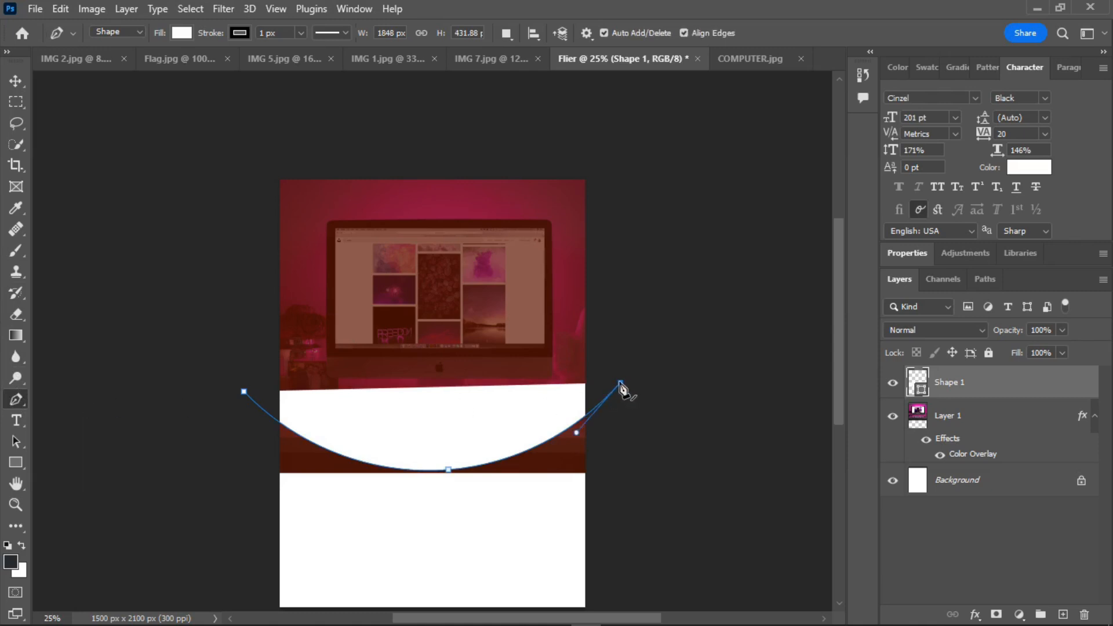
pyautogui.scroll(-2, 624, 451)
pyautogui.scroll(-2, 625, 451)
pyautogui.click(642, 558)
pyautogui.click(230, 570)
pyautogui.click(244, 314)
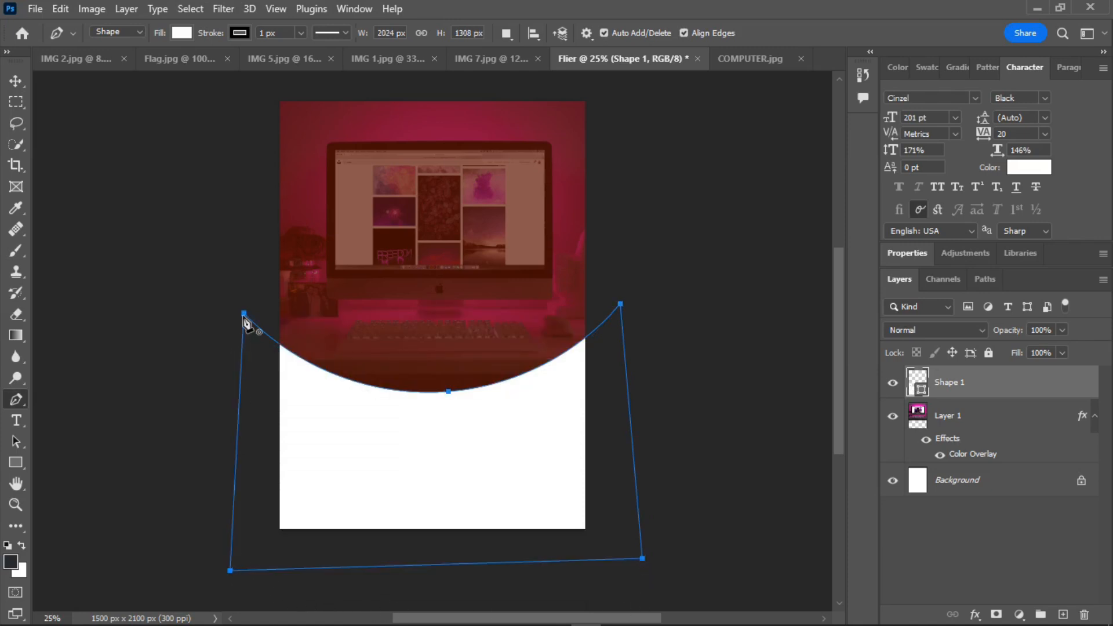
# Step: Fill the curved shape with the recently used dark red colour
pyautogui.click(245, 33)
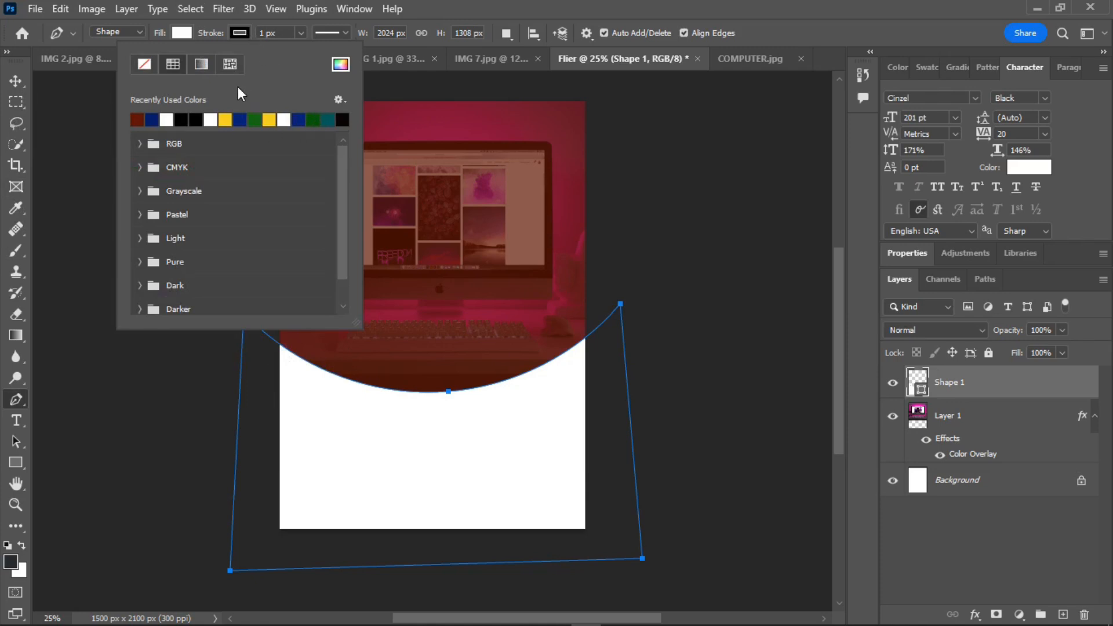
pyautogui.click(181, 33)
pyautogui.click(181, 33)
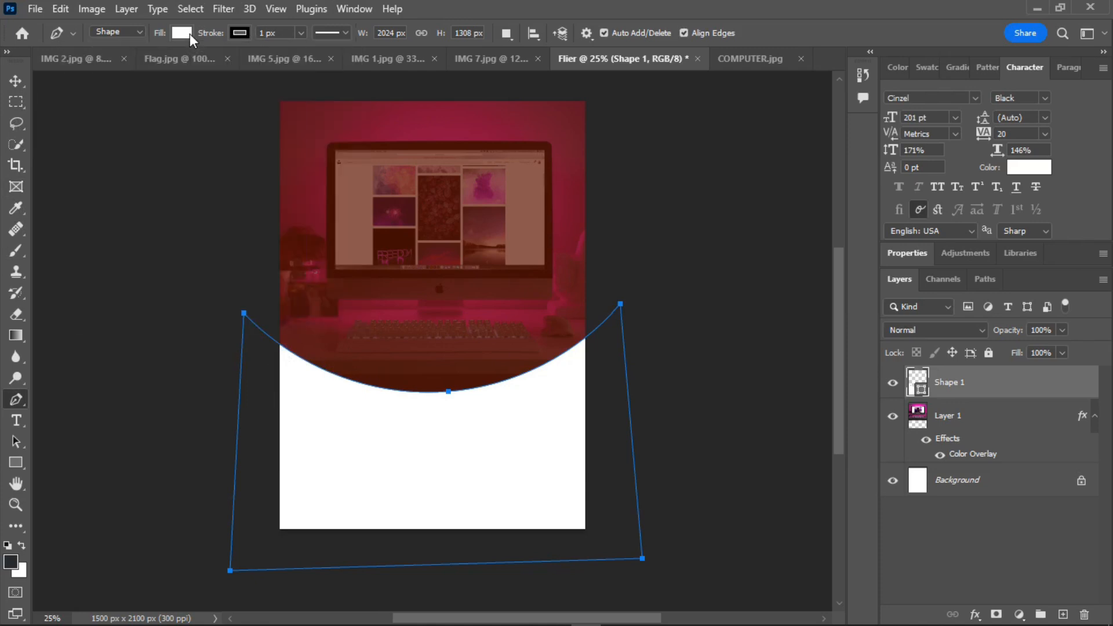
pyautogui.click(187, 33)
pyautogui.click(83, 120)
pyautogui.click(83, 120)
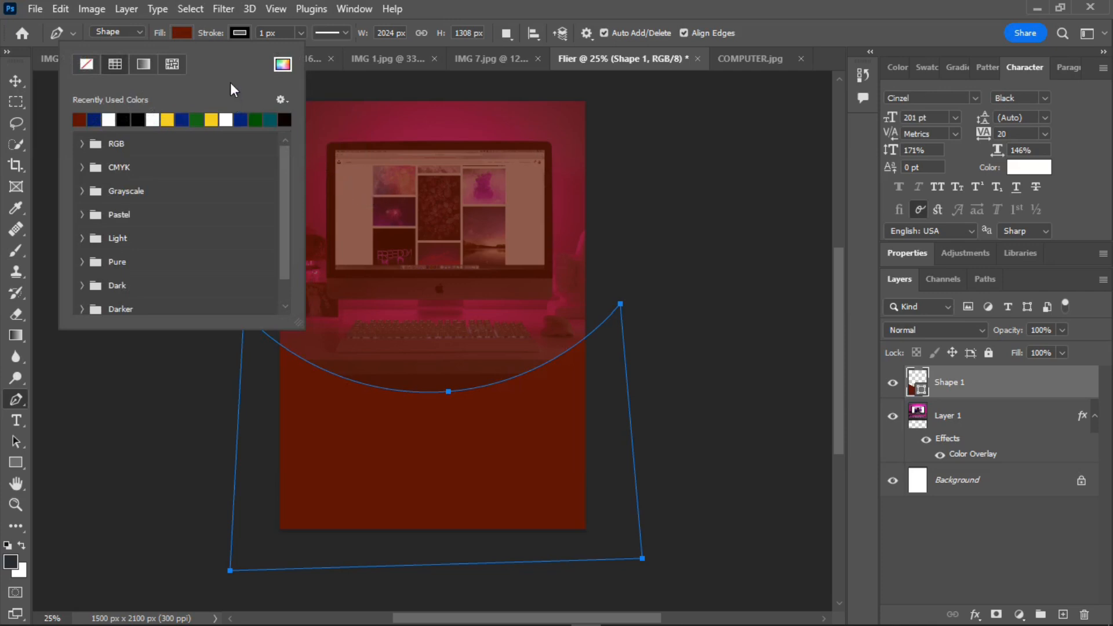
# Step: Recolour the curved shape's fill to the recently used dark green and give it a thicker yellow outline
pyautogui.click(200, 118)
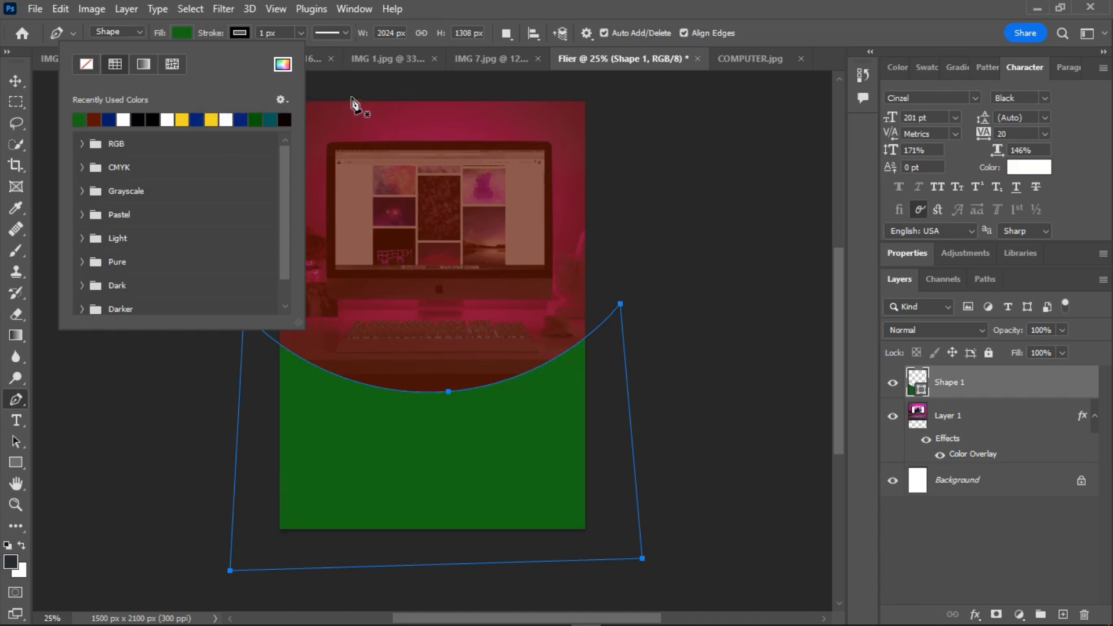
pyautogui.click(249, 34)
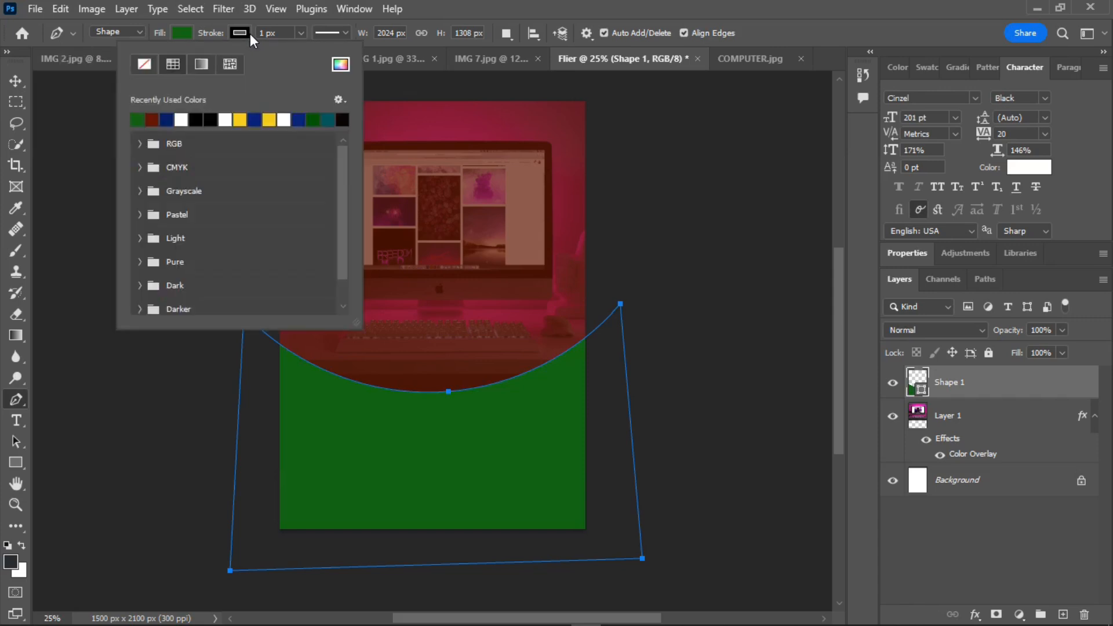
pyautogui.click(271, 118)
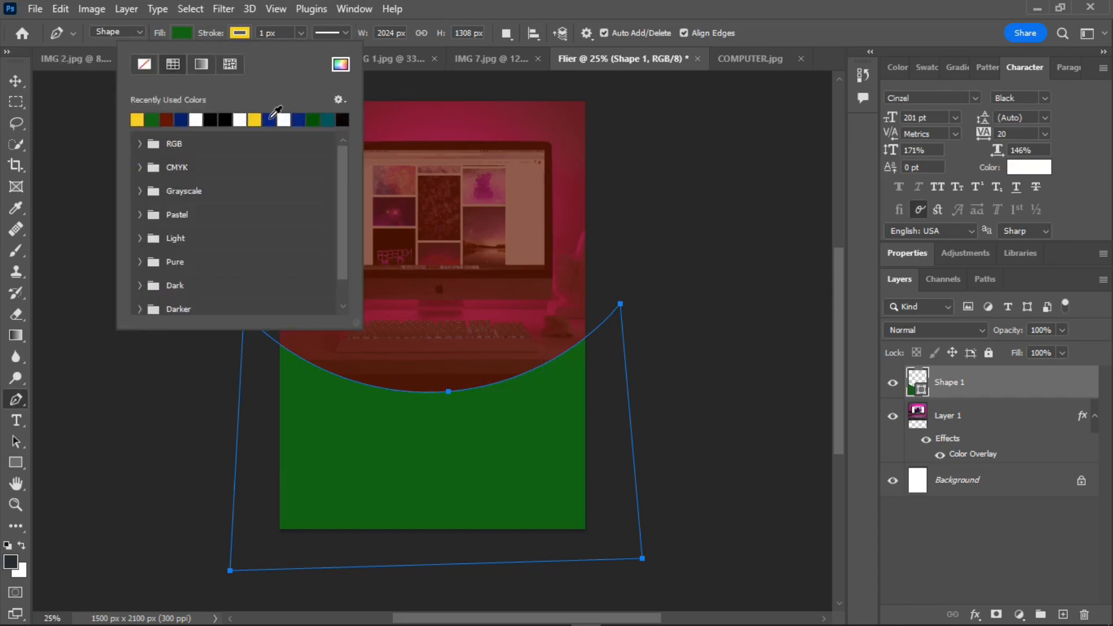
pyautogui.click(298, 31)
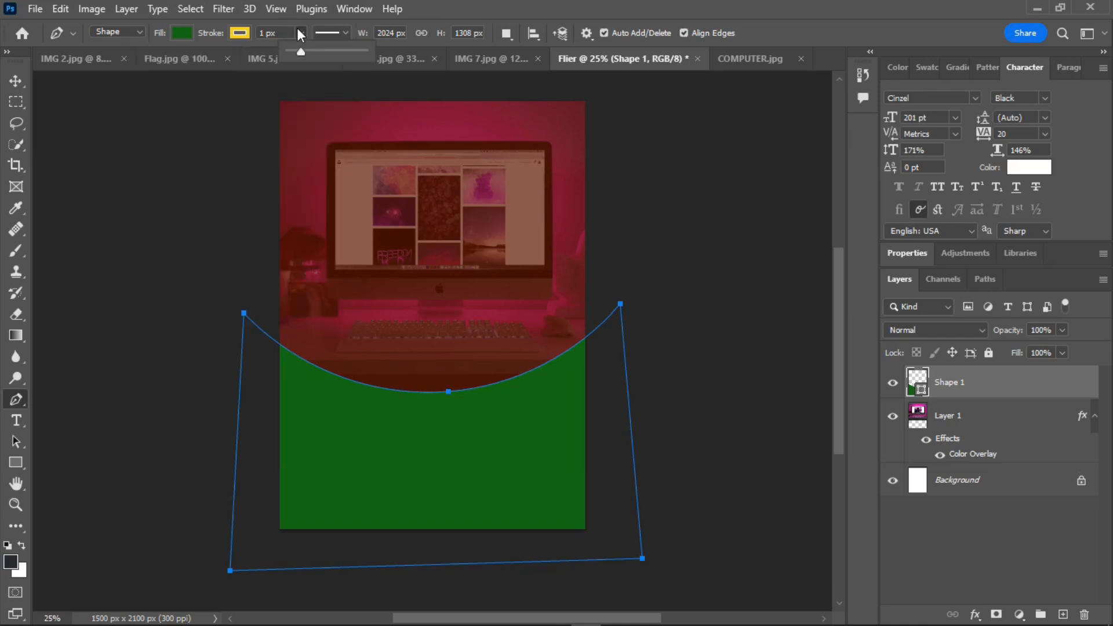
pyautogui.moveTo(300, 51); pyautogui.dragTo(308, 52)
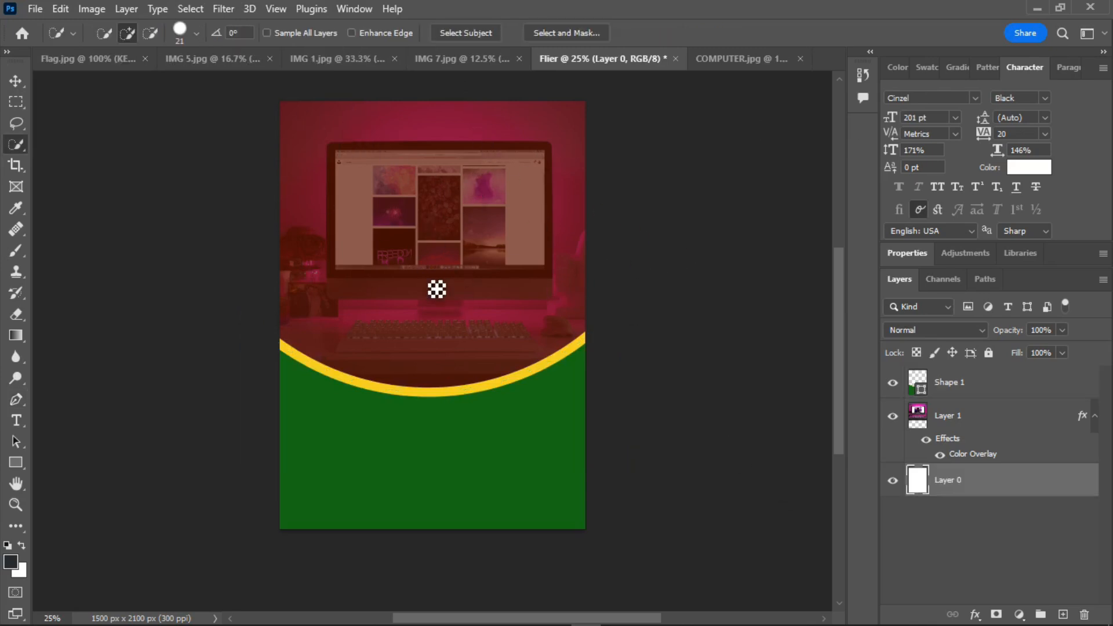
# Step: Open the image IMG 2 from the Files folder as a separate document
pyautogui.click(15, 82)
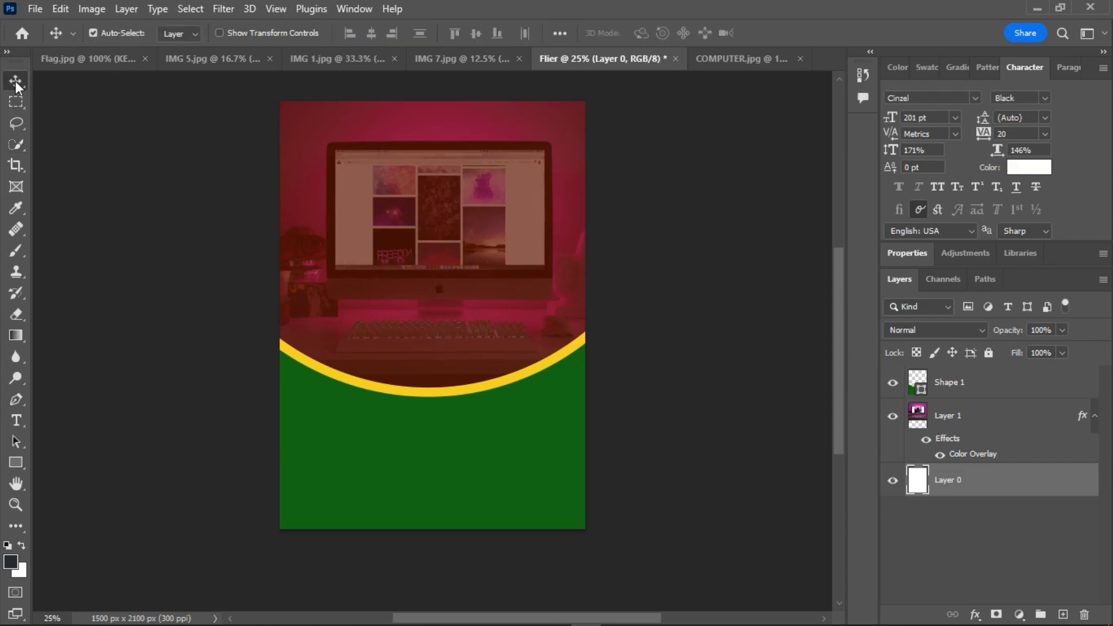
pyautogui.click(31, 8)
pyautogui.click(55, 40)
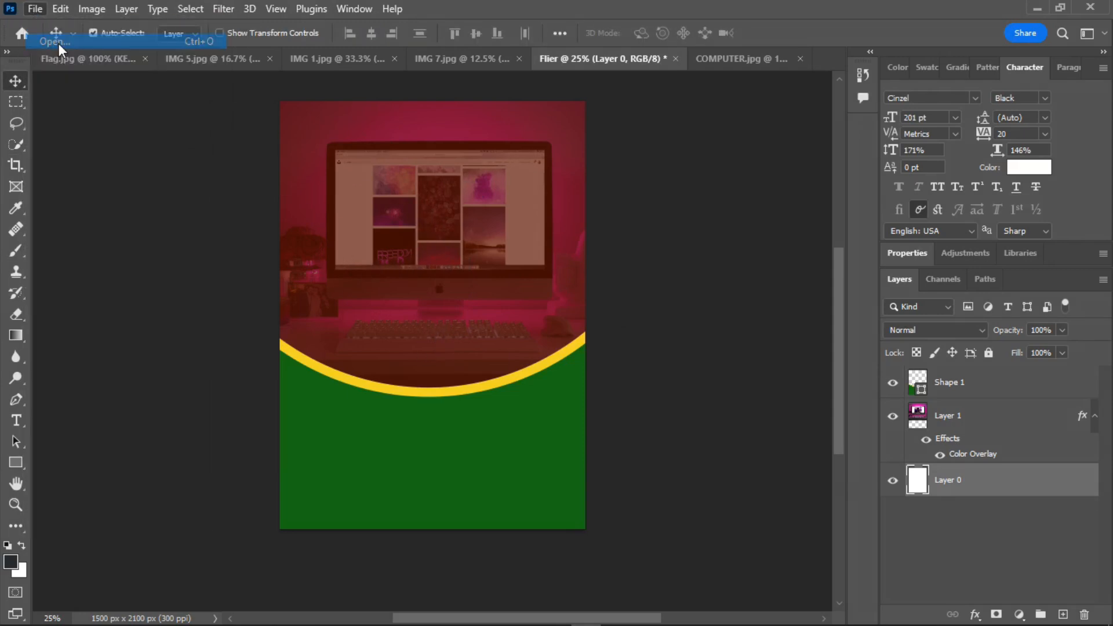
pyautogui.click(383, 247)
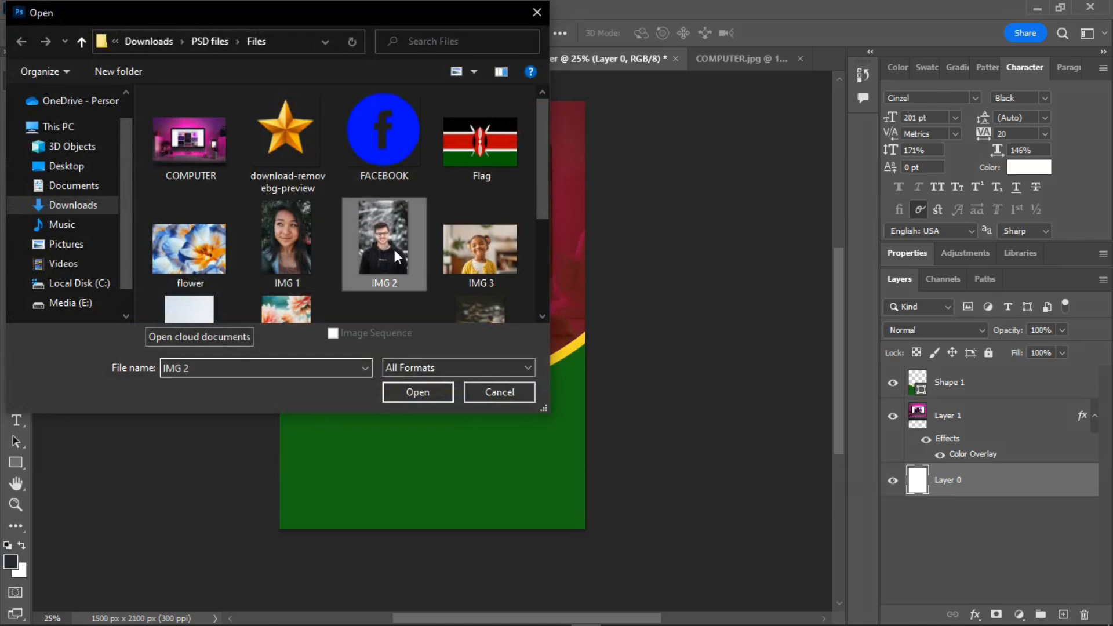
pyautogui.click(419, 396)
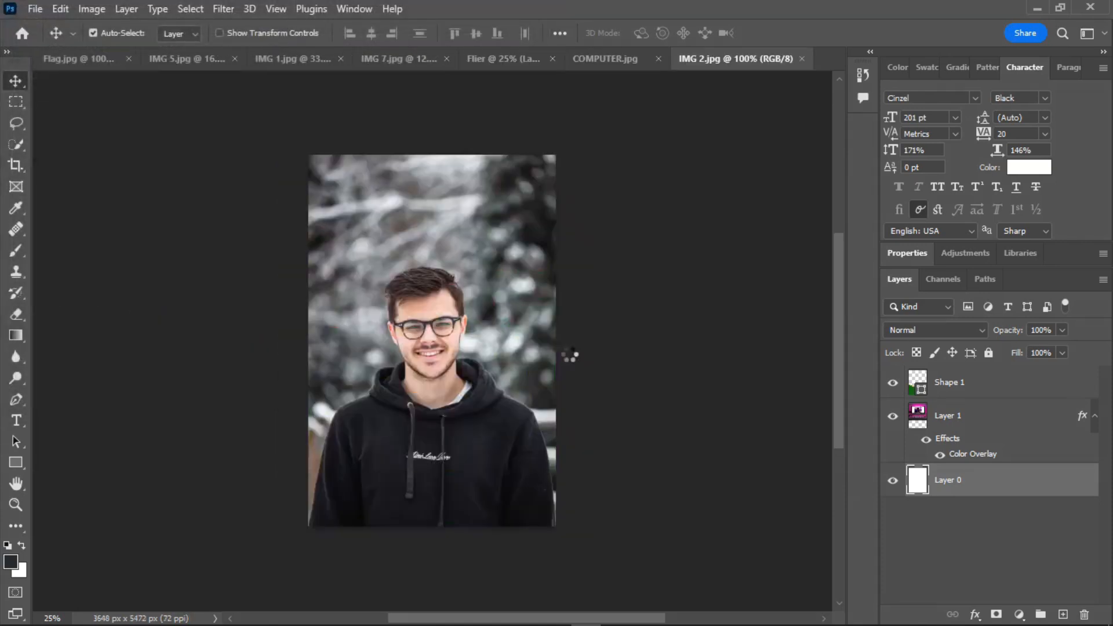
# Step: Select the man in the hoodie with the Quick Selection tool and subtract the stray background beside his arm
pyautogui.click(16, 145)
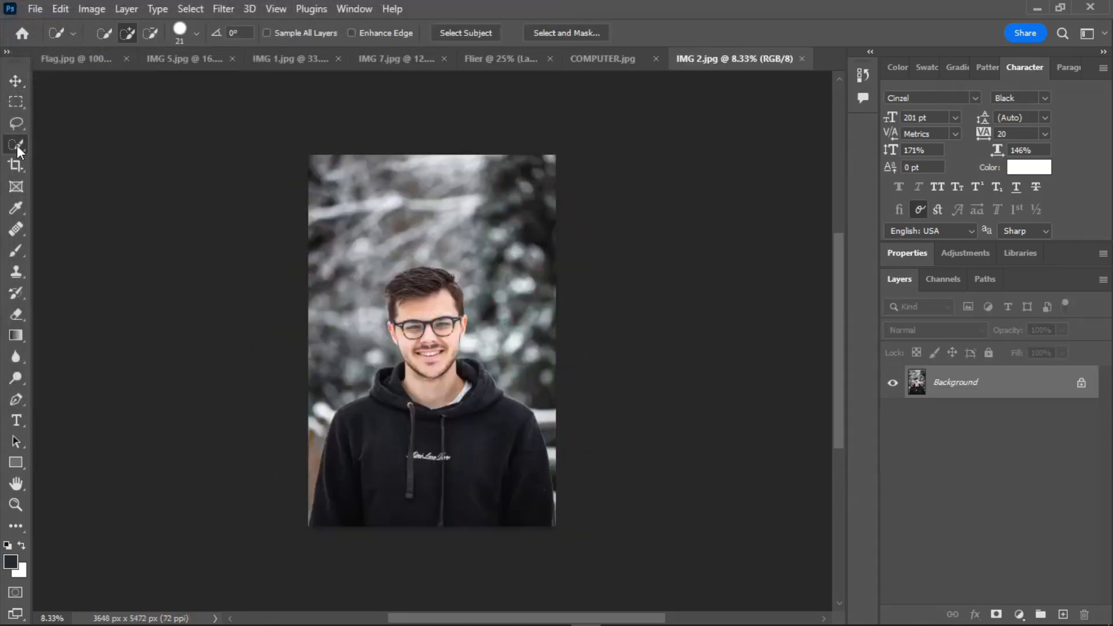
pyautogui.moveTo(429, 290)
pyautogui.mouseDown()
pyautogui.moveTo(428, 471)
pyautogui.moveTo(383, 510)
pyautogui.mouseUp()
pyautogui.moveTo(433, 397); pyautogui.dragTo(499, 502)
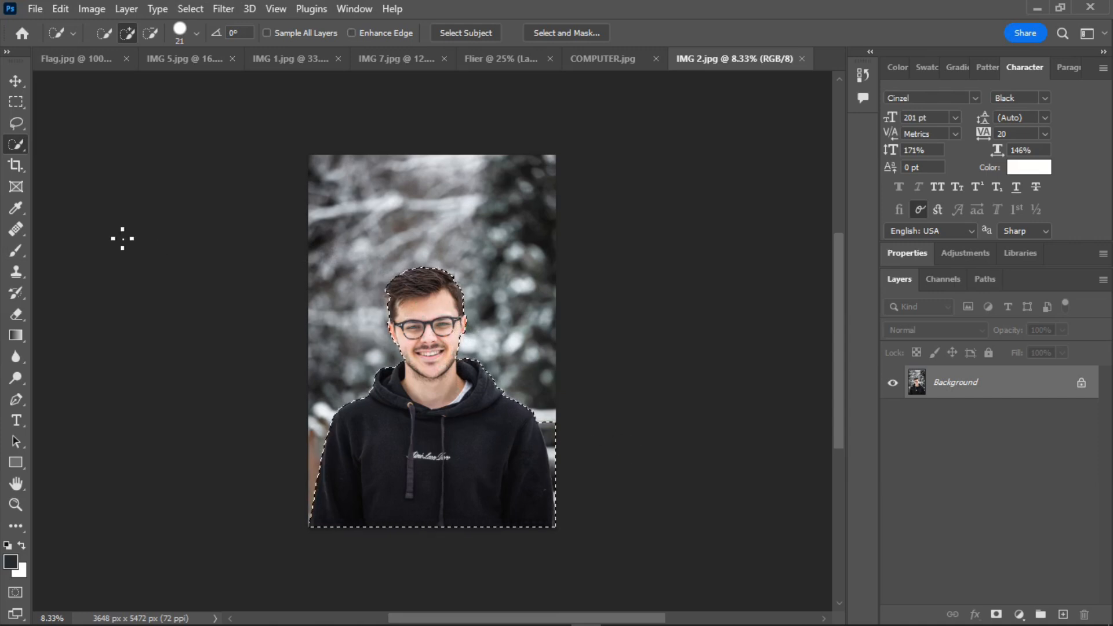
pyautogui.click(145, 34)
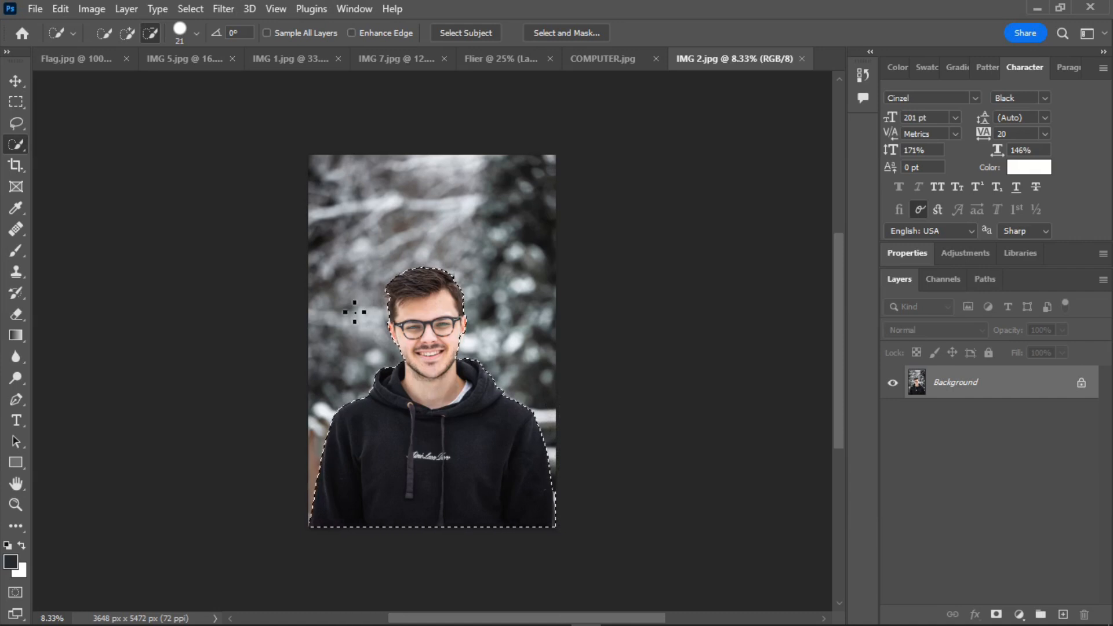
# Step: Move the selected man into the Flier document and place his layer above Shape 1
pyautogui.click(17, 84)
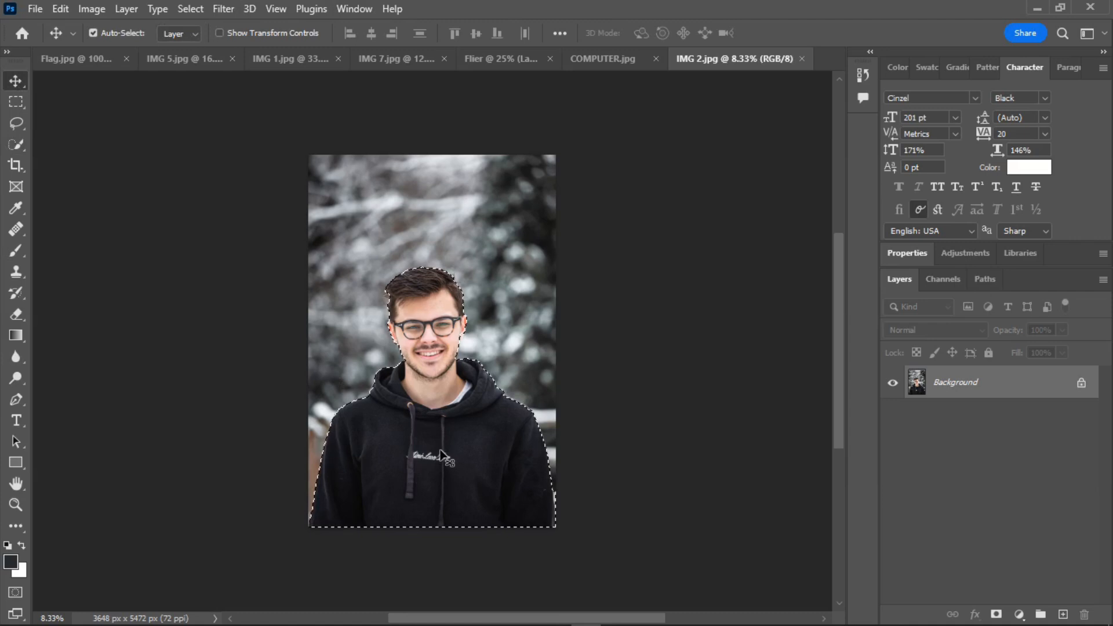
pyautogui.moveTo(425, 427); pyautogui.dragTo(481, 64)
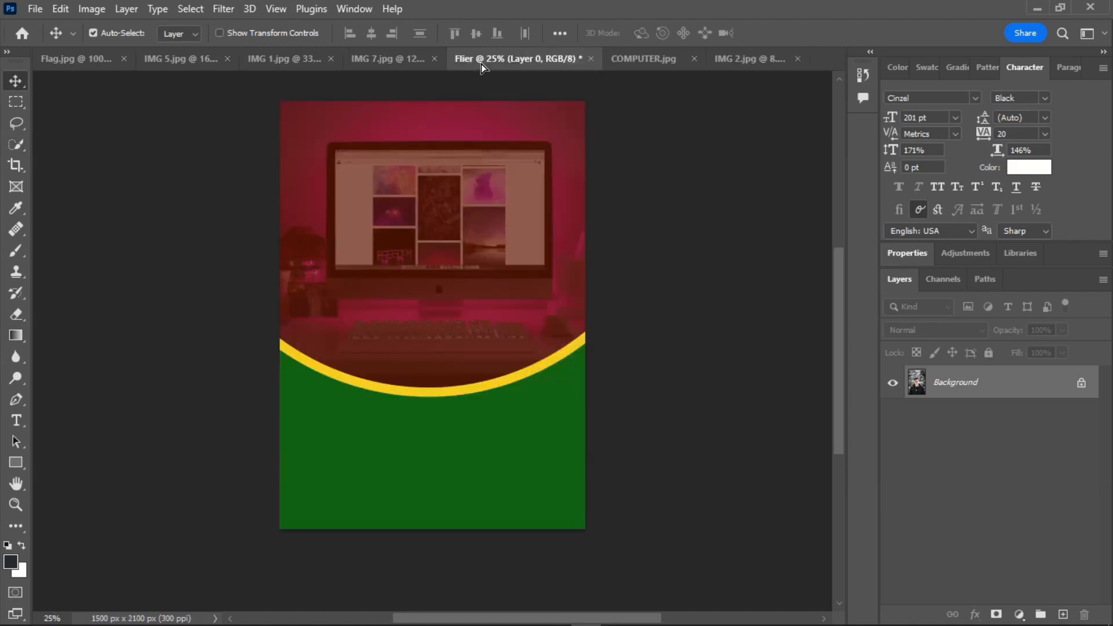
pyautogui.moveTo(395, 336); pyautogui.dragTo(395, 337)
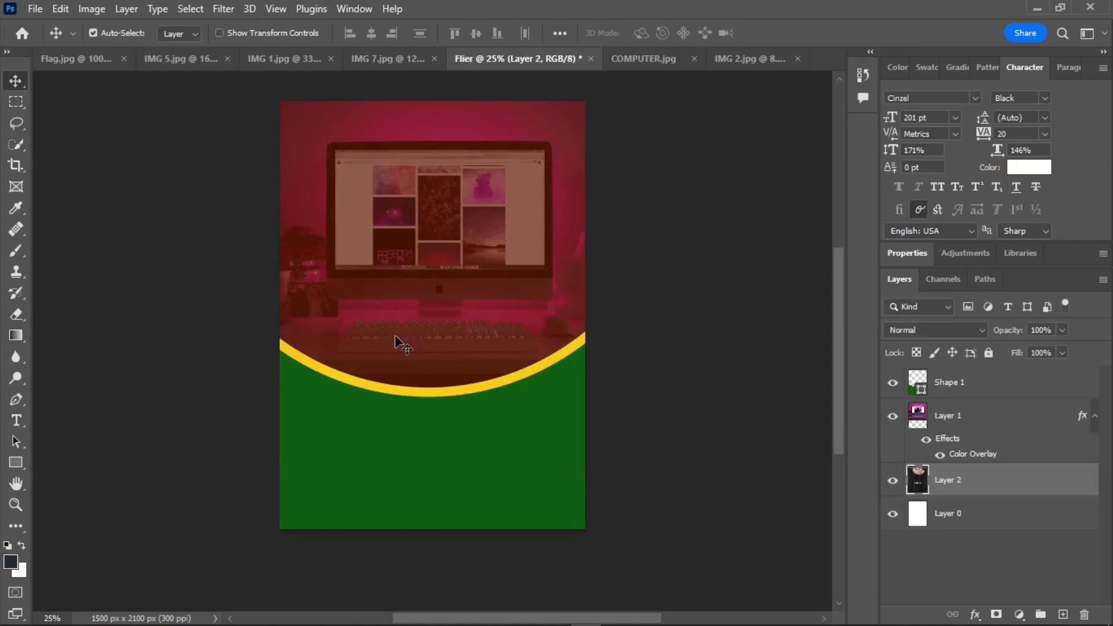
pyautogui.moveTo(962, 490); pyautogui.dragTo(955, 372)
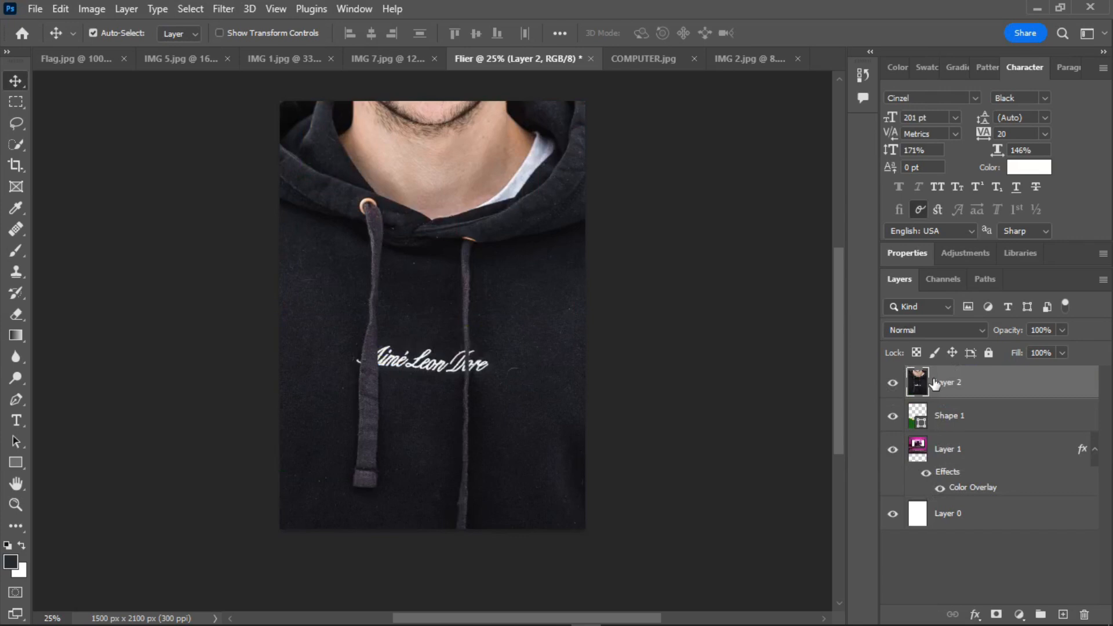
# Step: Scale the man proportionally to about 36.8%, centre him over the computer photo, and place his layer beneath Shape 1
pyautogui.scroll(3, 463, 452)
pyautogui.scroll(1, 464, 452)
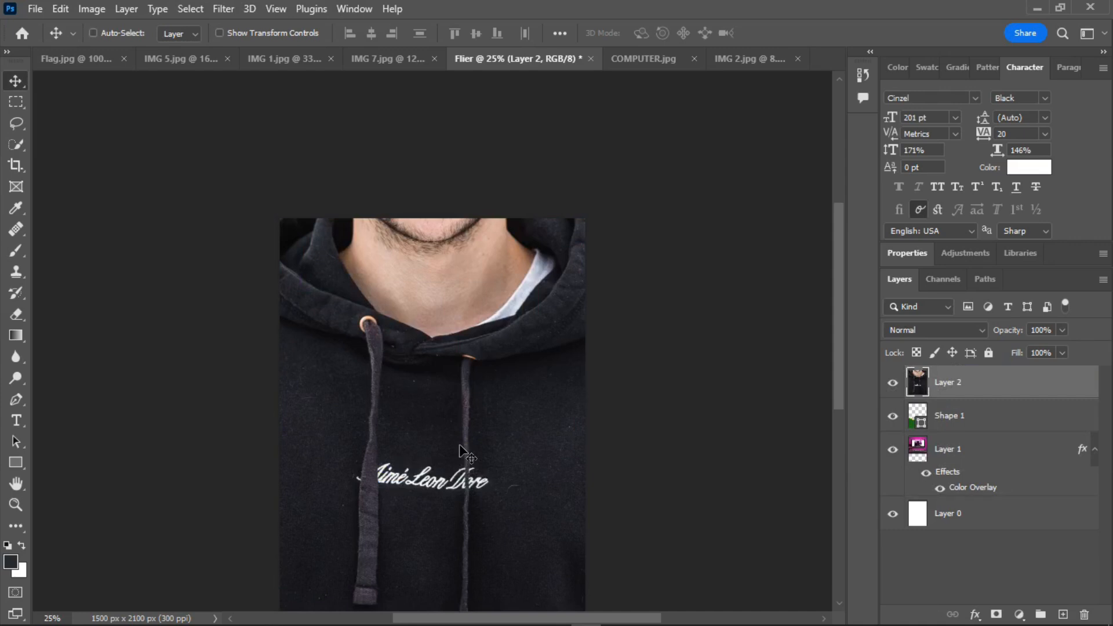
pyautogui.hotkey('ctrl', 't')
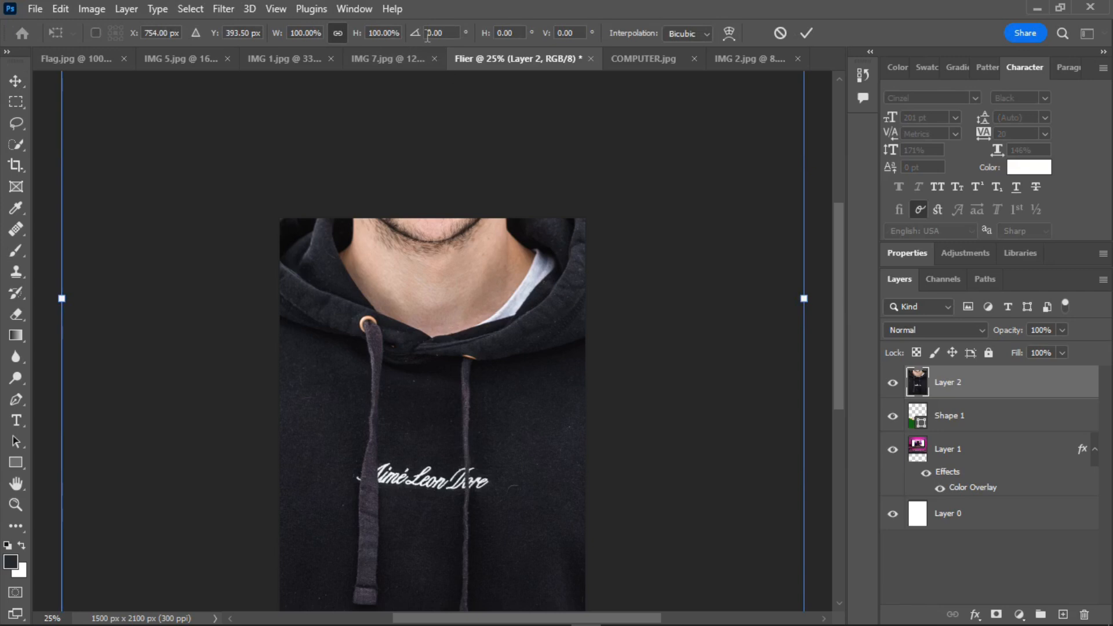
pyautogui.click(337, 33)
pyautogui.moveTo(803, 298); pyautogui.dragTo(373, 299)
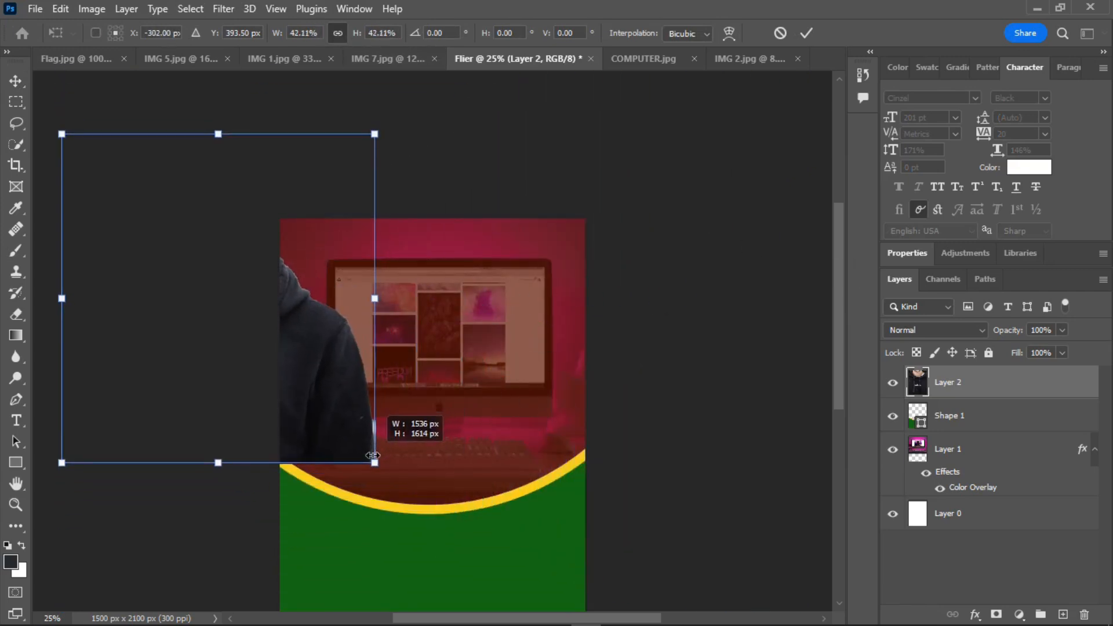
pyautogui.moveTo(367, 385); pyautogui.dragTo(548, 436)
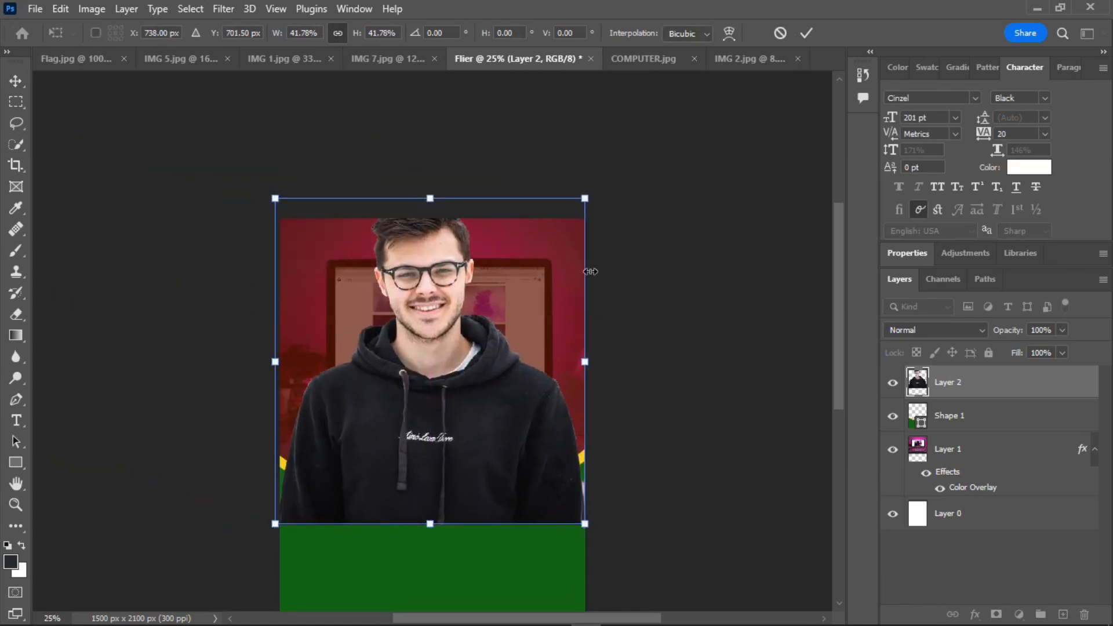
pyautogui.moveTo(586, 199); pyautogui.dragTo(560, 245)
pyautogui.moveTo(409, 345); pyautogui.dragTo(430, 350)
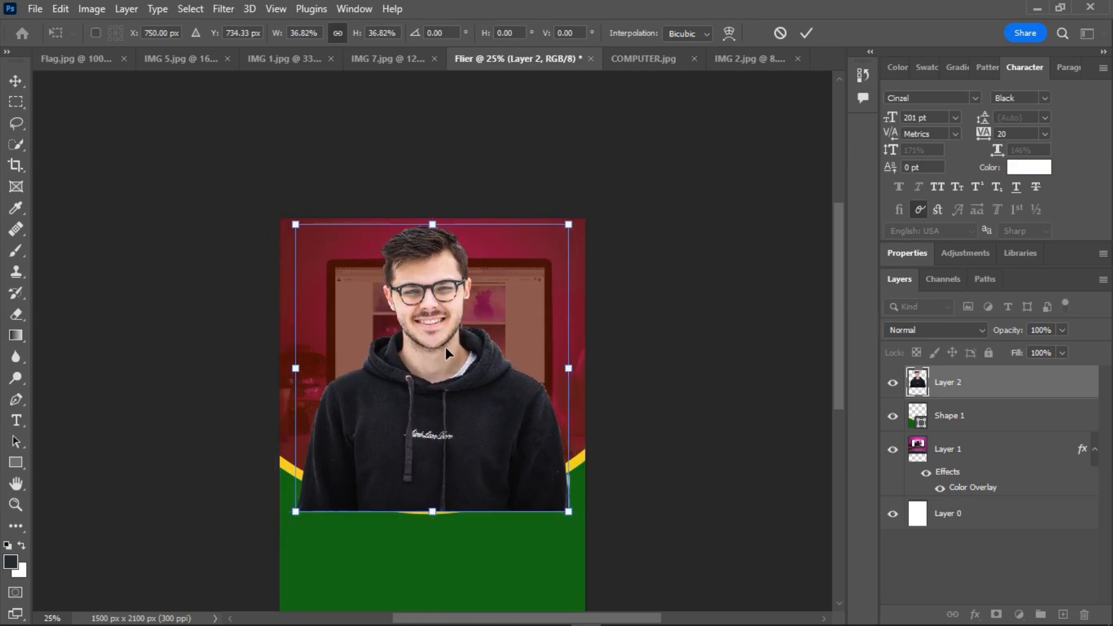
pyautogui.click(808, 34)
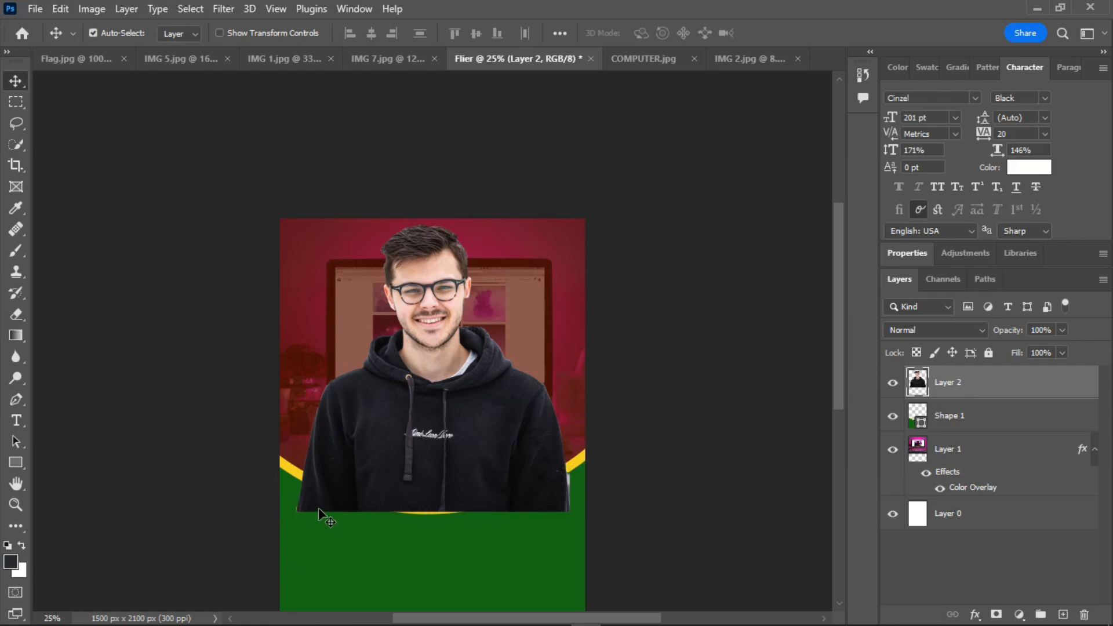
pyautogui.moveTo(966, 387); pyautogui.dragTo(962, 422)
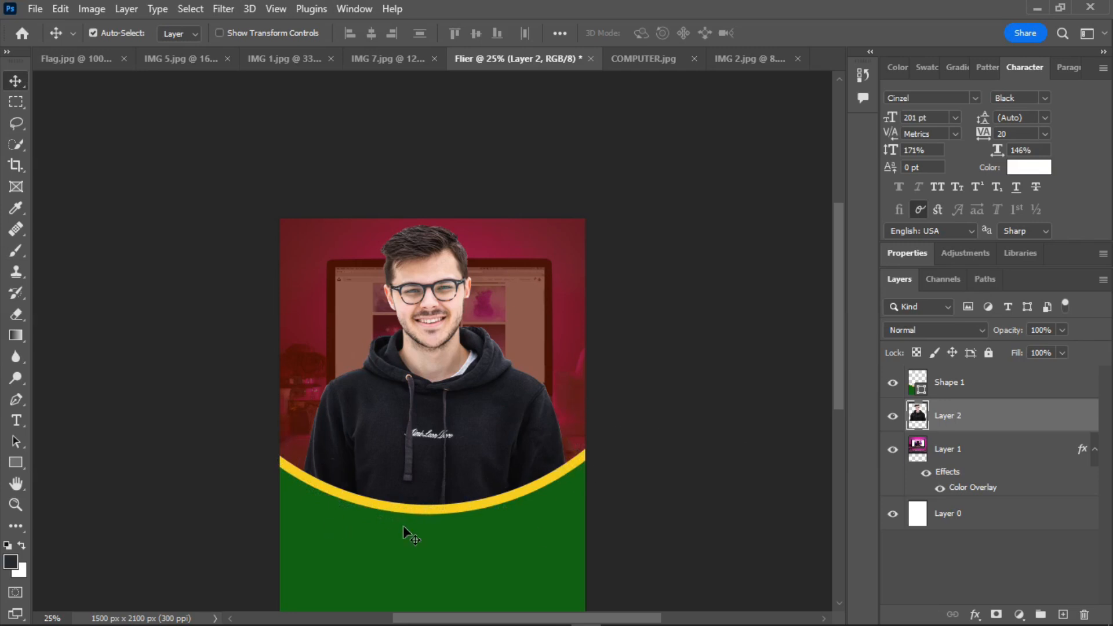
pyautogui.click(974, 615)
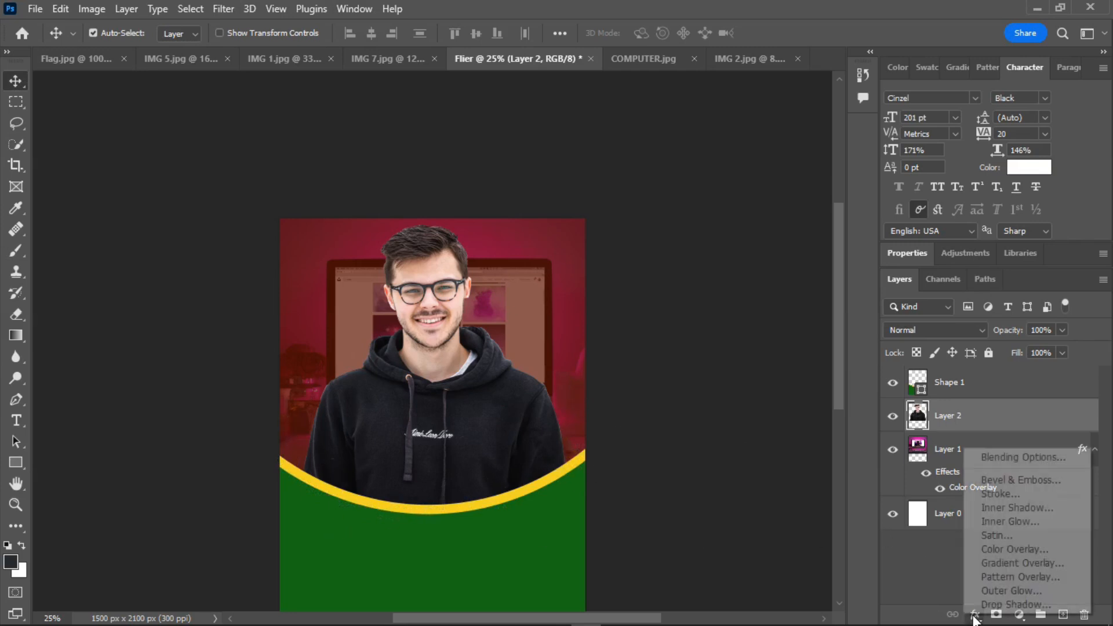
pyautogui.click(986, 604)
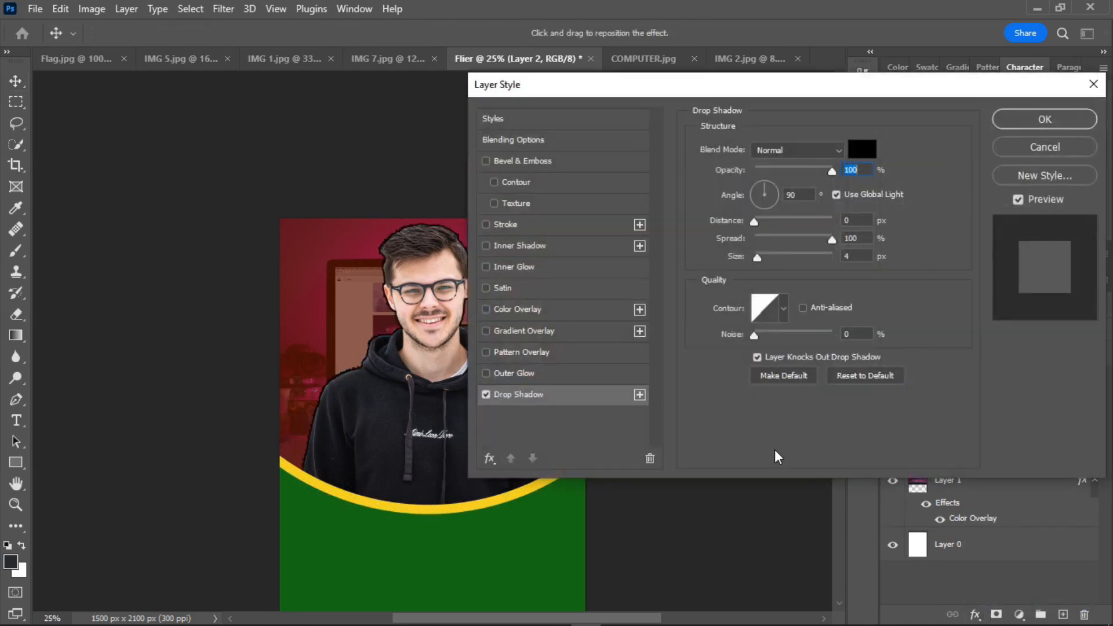
pyautogui.click(1064, 150)
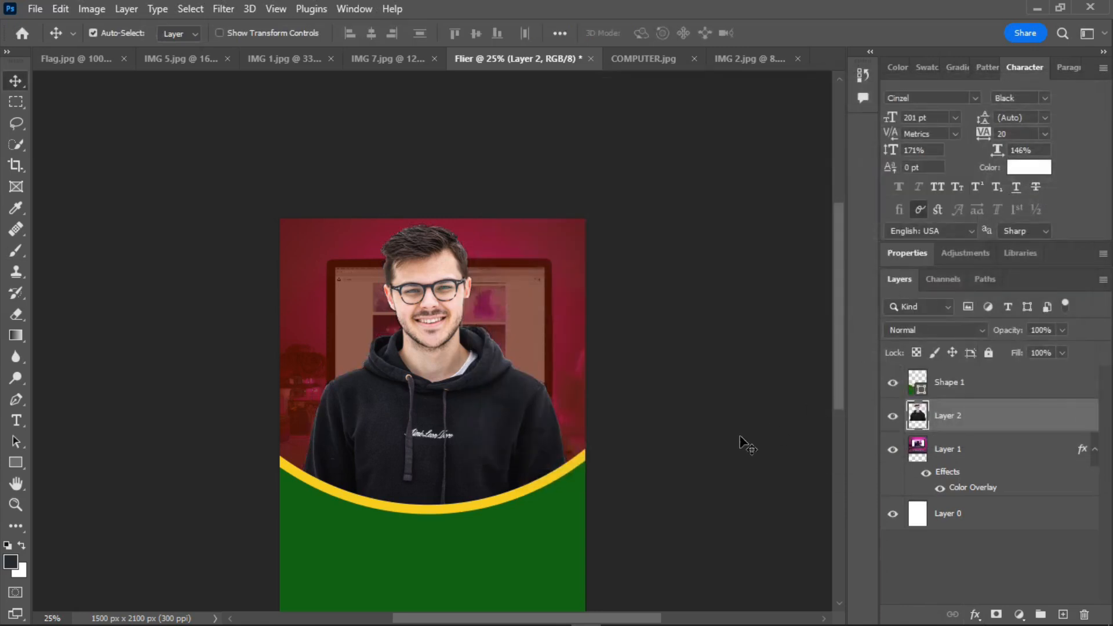
# Step: Add a Drop Shadow effect to Shape 1 using the dark red 5c1419 sampled from the flier's tinted photo
pyautogui.click(551, 503)
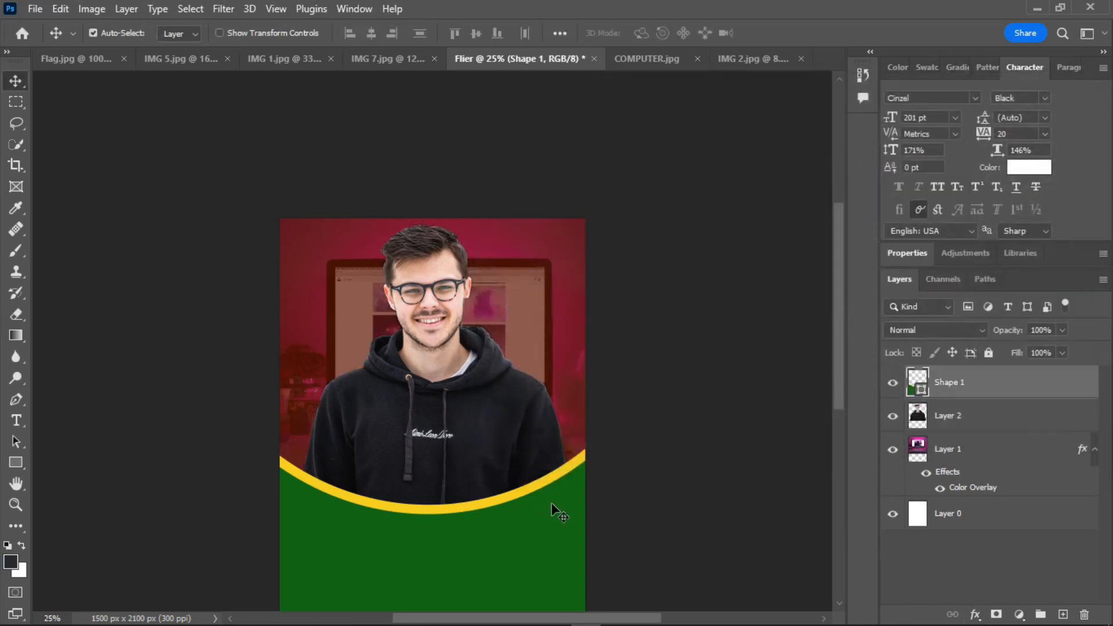
pyautogui.click(974, 616)
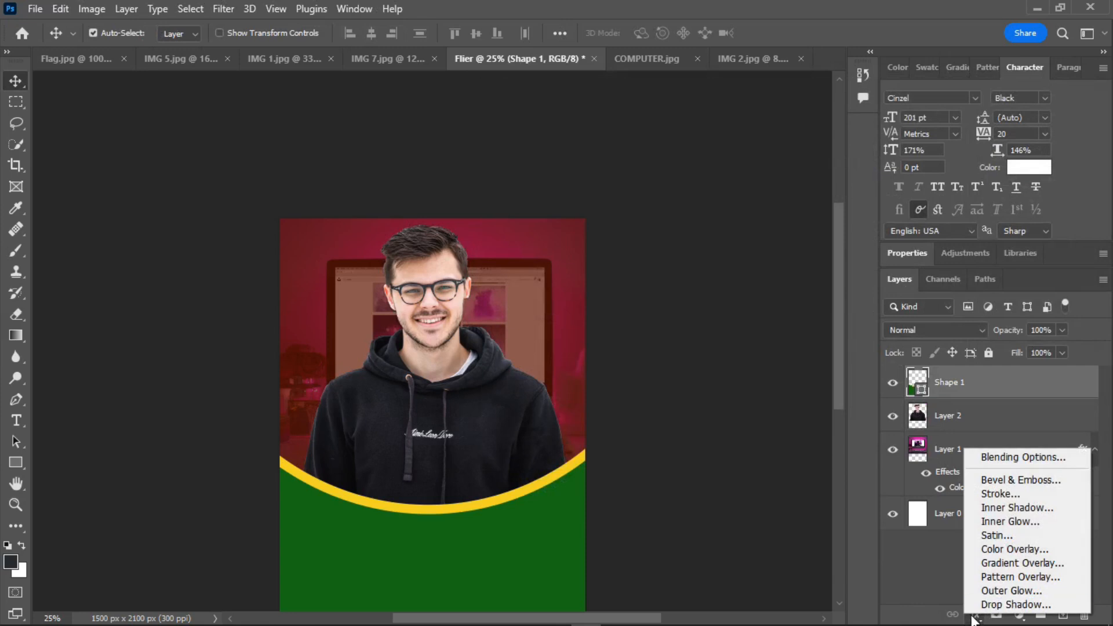
pyautogui.click(973, 618)
pyautogui.click(972, 618)
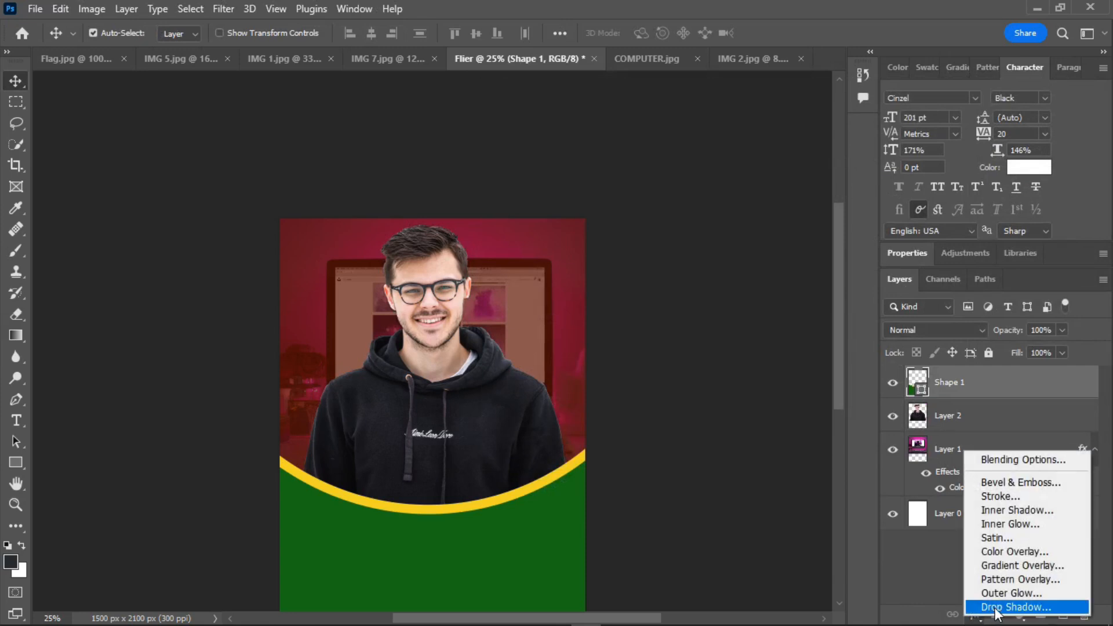
pyautogui.click(992, 607)
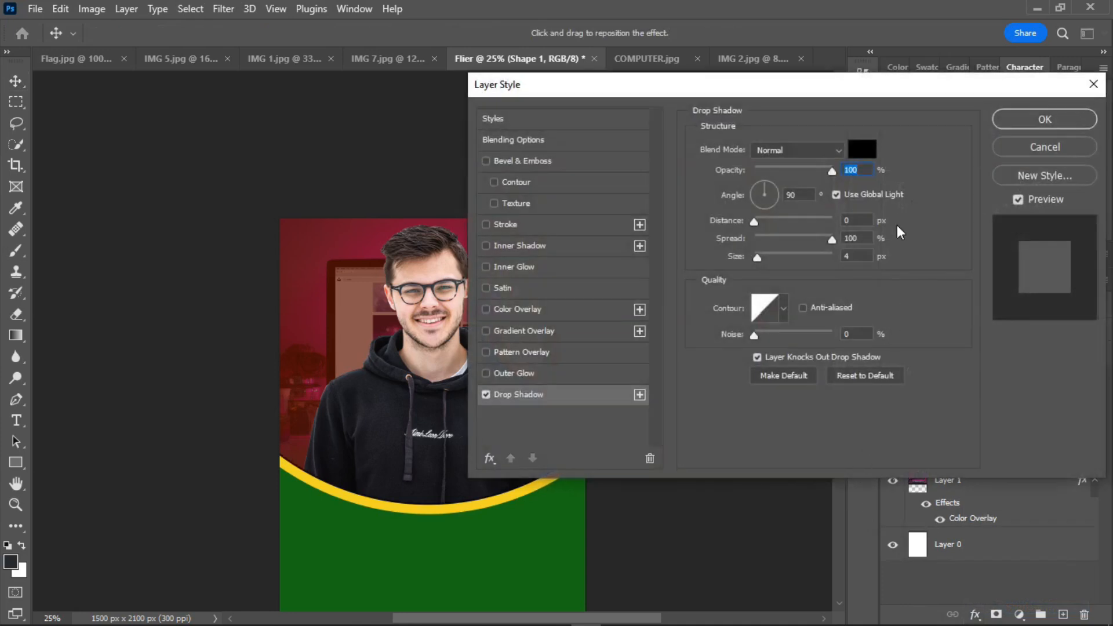
pyautogui.click(864, 150)
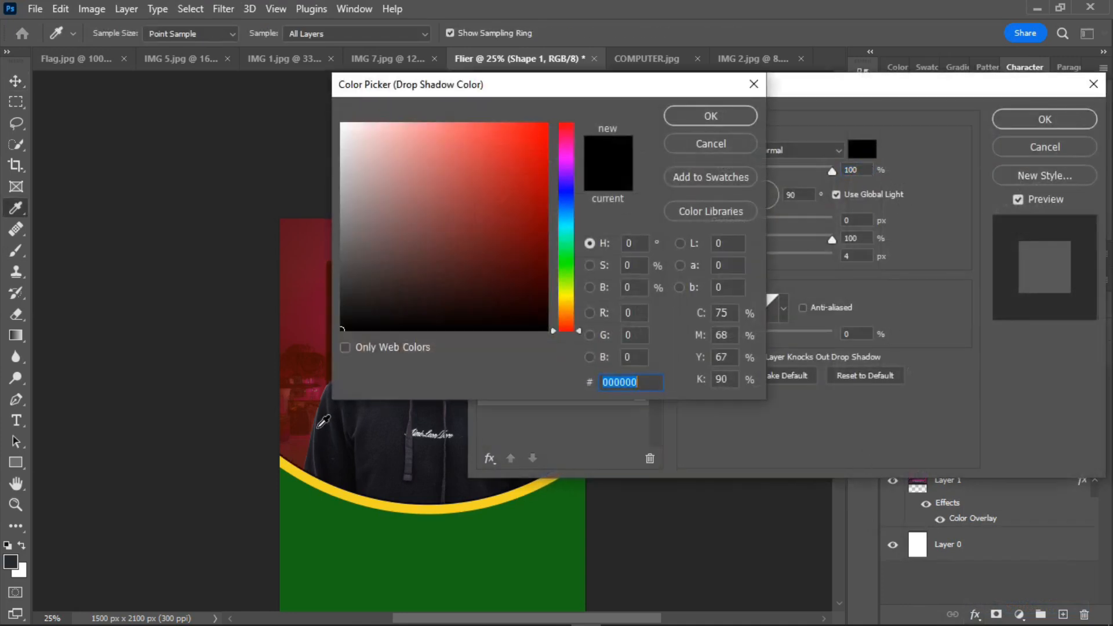
pyautogui.click(296, 442)
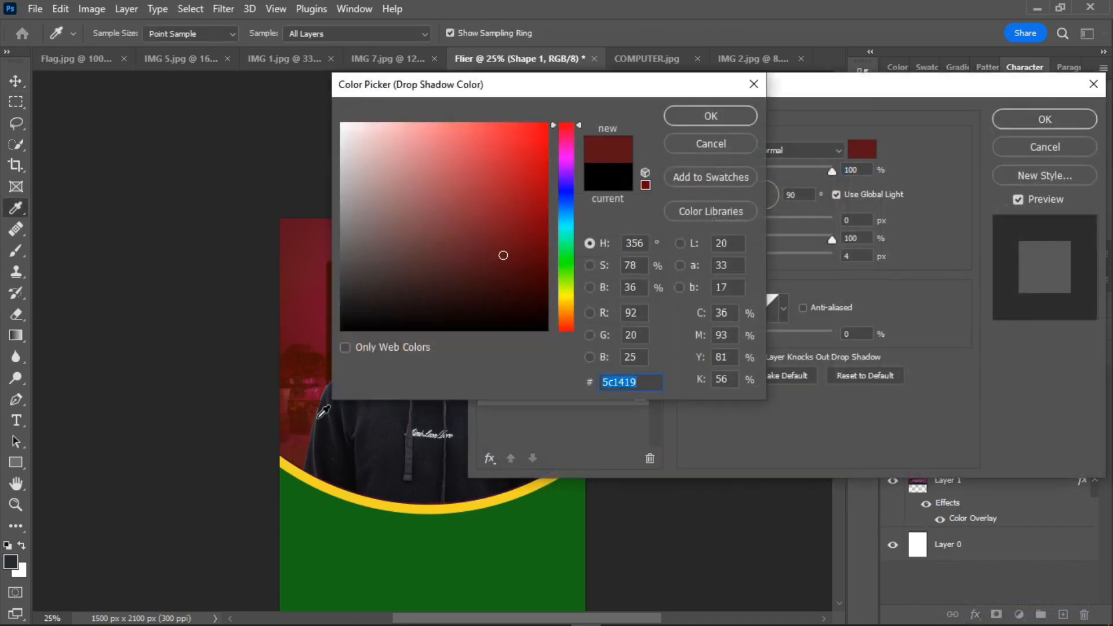
pyautogui.click(729, 116)
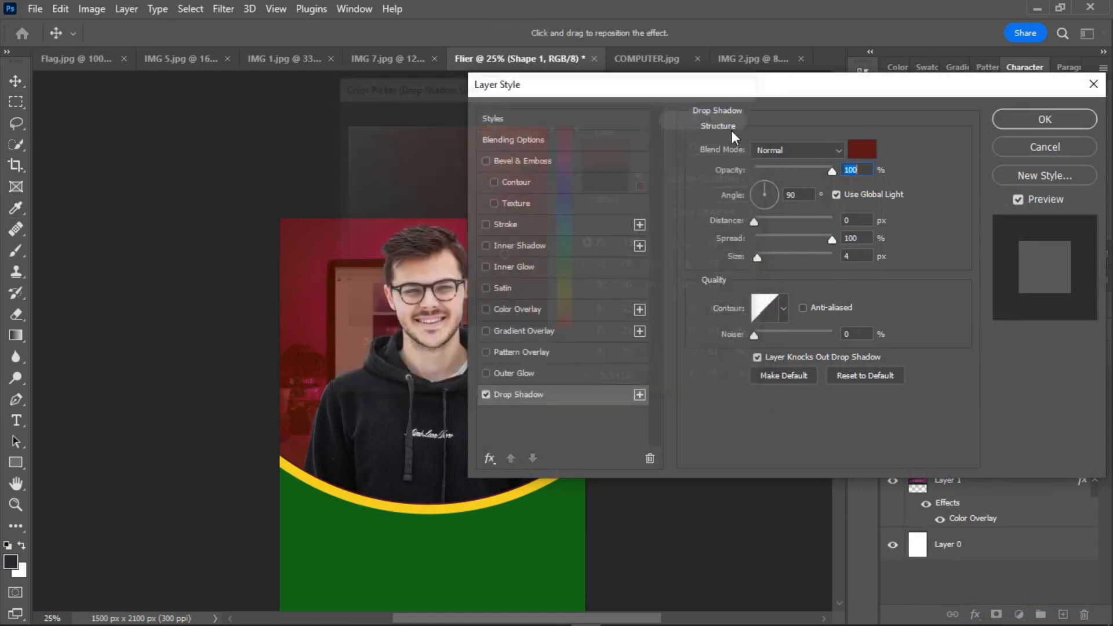
# Step: Set the curved shape's drop shadow to a size of 250 px and a spread of 58%
pyautogui.moveTo(760, 260); pyautogui.dragTo(785, 252)
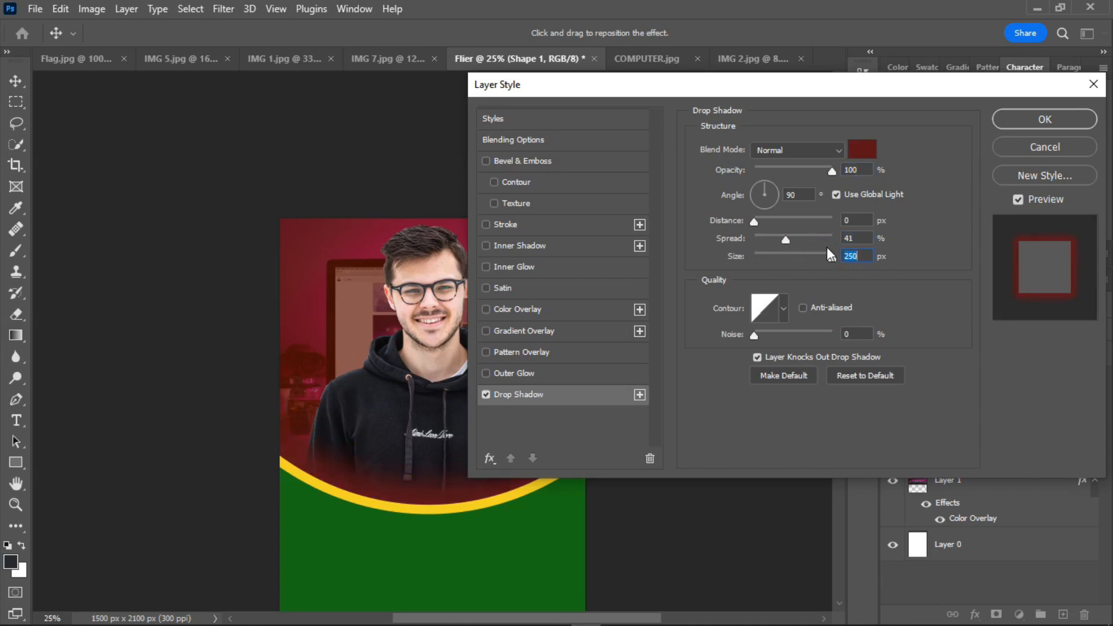
pyautogui.moveTo(792, 239)
pyautogui.mouseDown()
pyautogui.moveTo(819, 240)
pyautogui.moveTo(804, 241)
pyautogui.mouseUp()
pyautogui.click(801, 243)
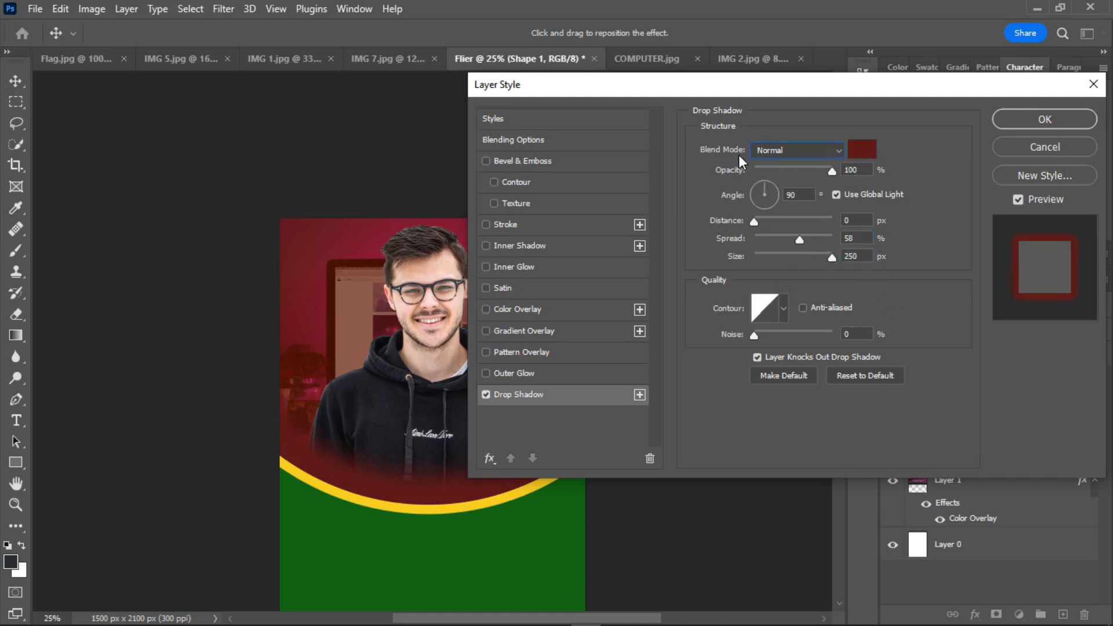
# Step: Set the curved shape's drop shadow blend mode to Normal and apply the layer style
pyautogui.click(836, 151)
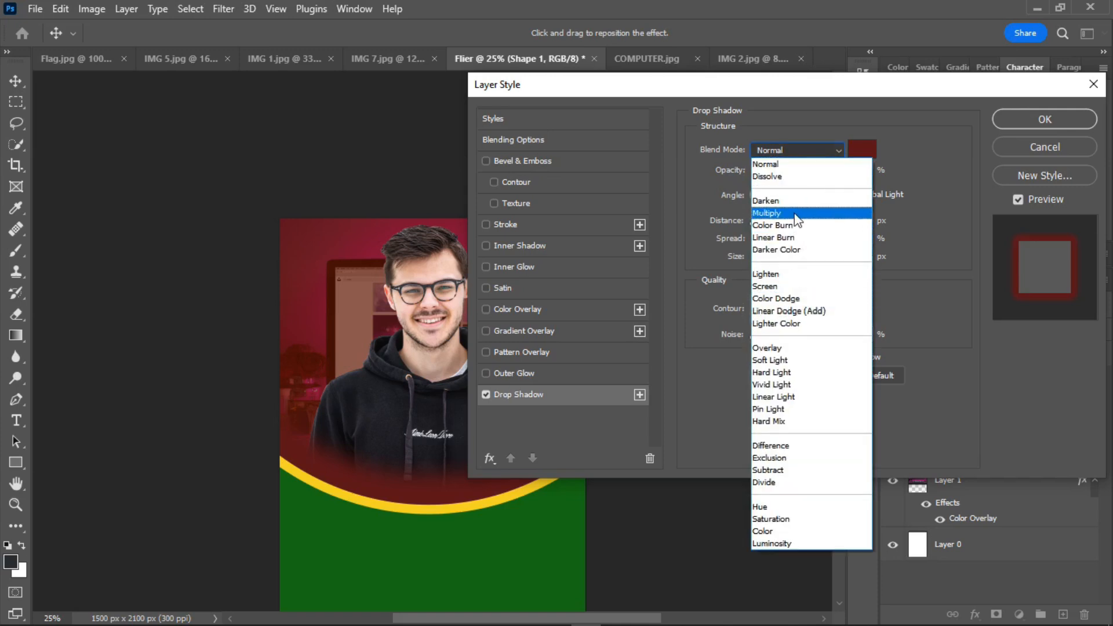
pyautogui.click(796, 165)
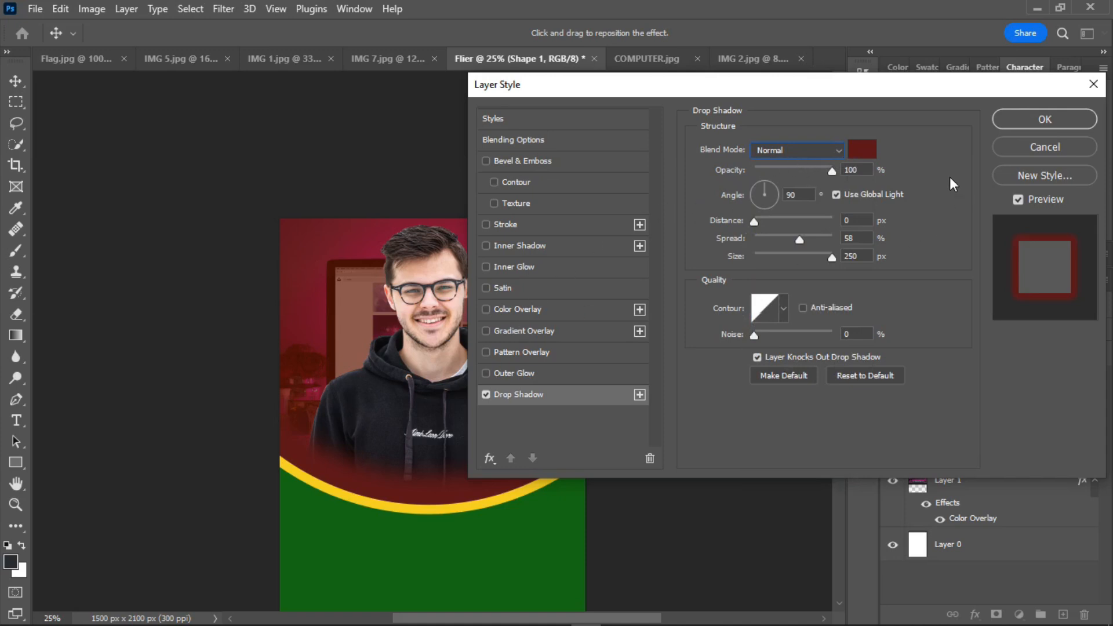
pyautogui.click(1037, 120)
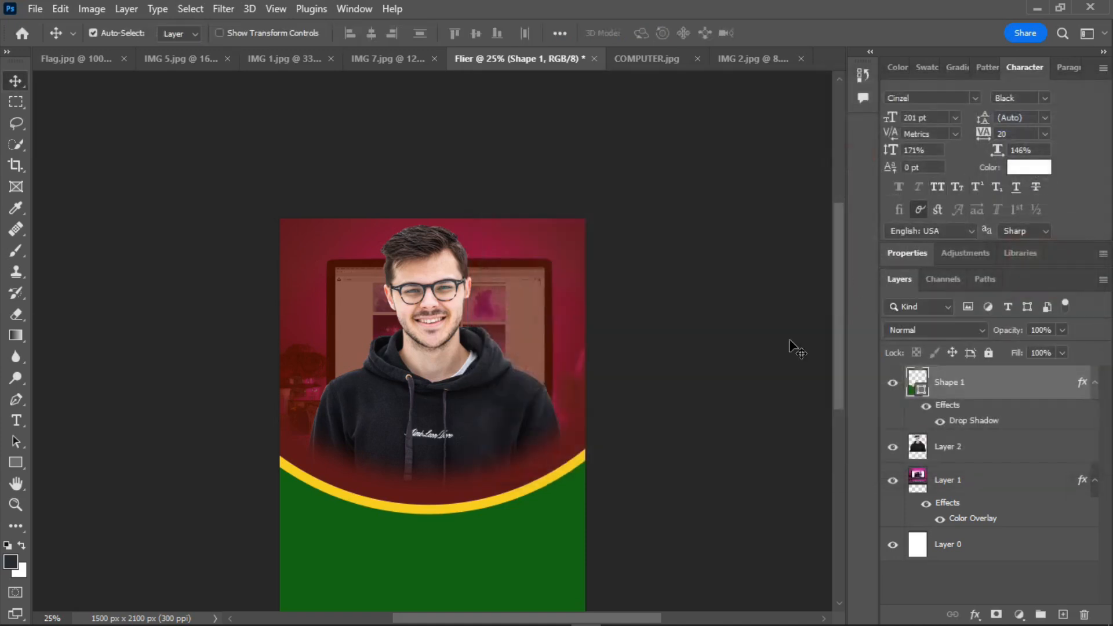
# Step: Draw a three-point upward arch with the Curvature Pen across the flier's green area, about 1792 px wide and 280 px high
pyautogui.scroll(-2, 603, 412)
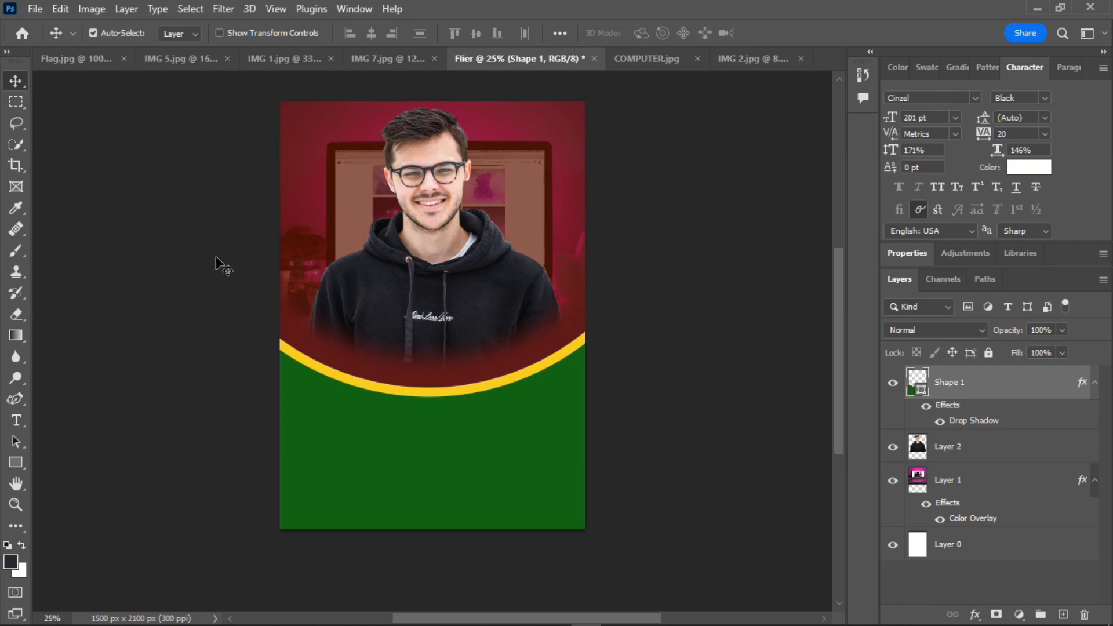
pyautogui.click(16, 398)
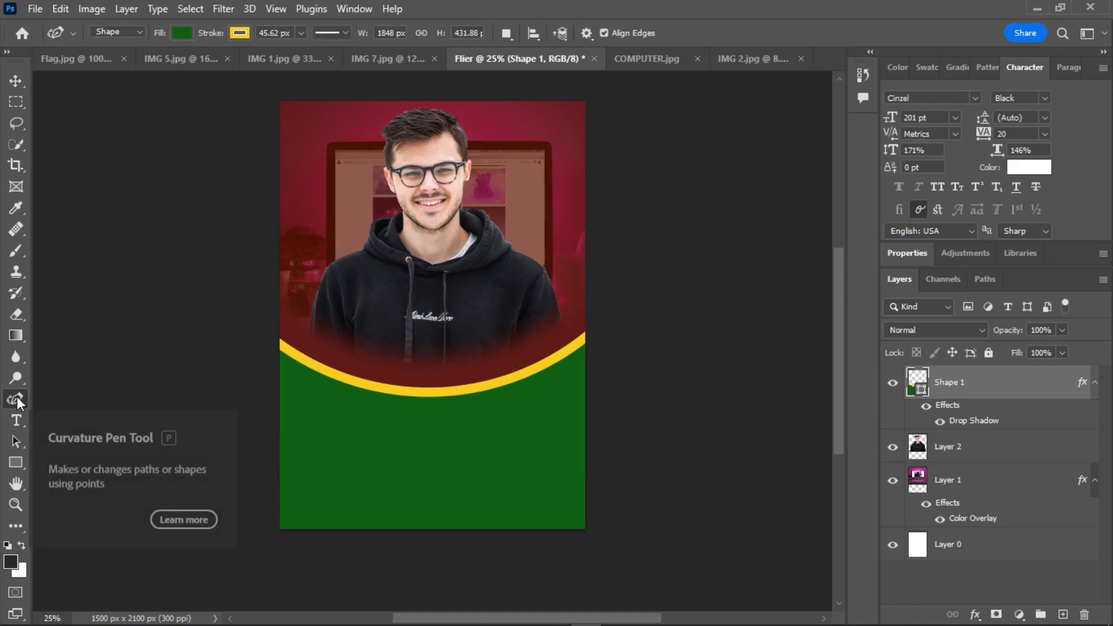
pyautogui.rightClick(16, 399)
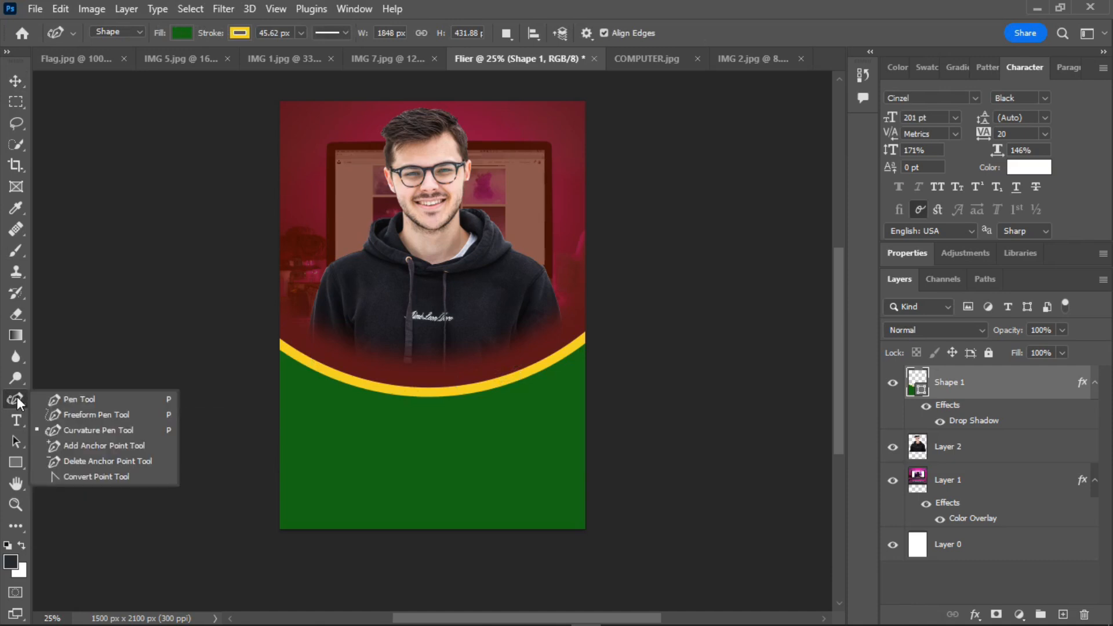
pyautogui.click(93, 430)
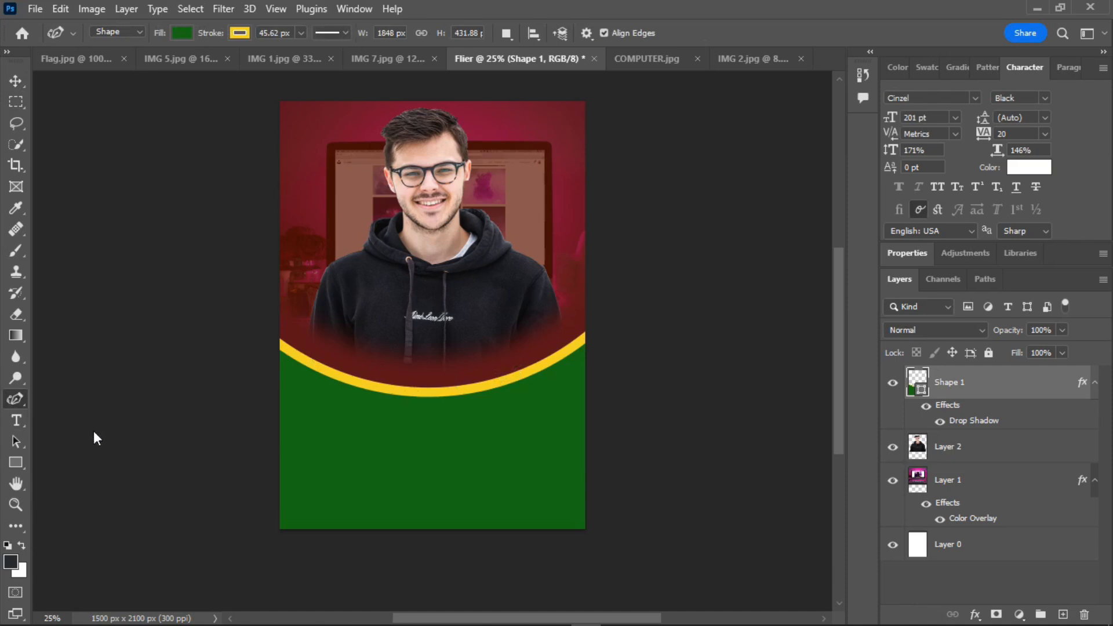
pyautogui.click(242, 429)
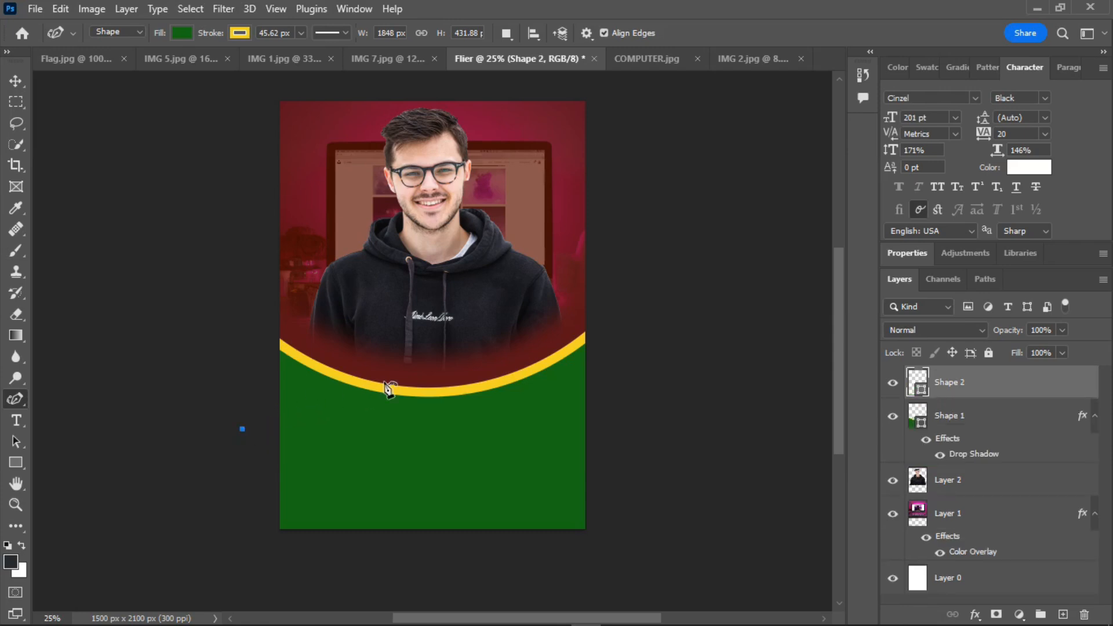
pyautogui.click(423, 372)
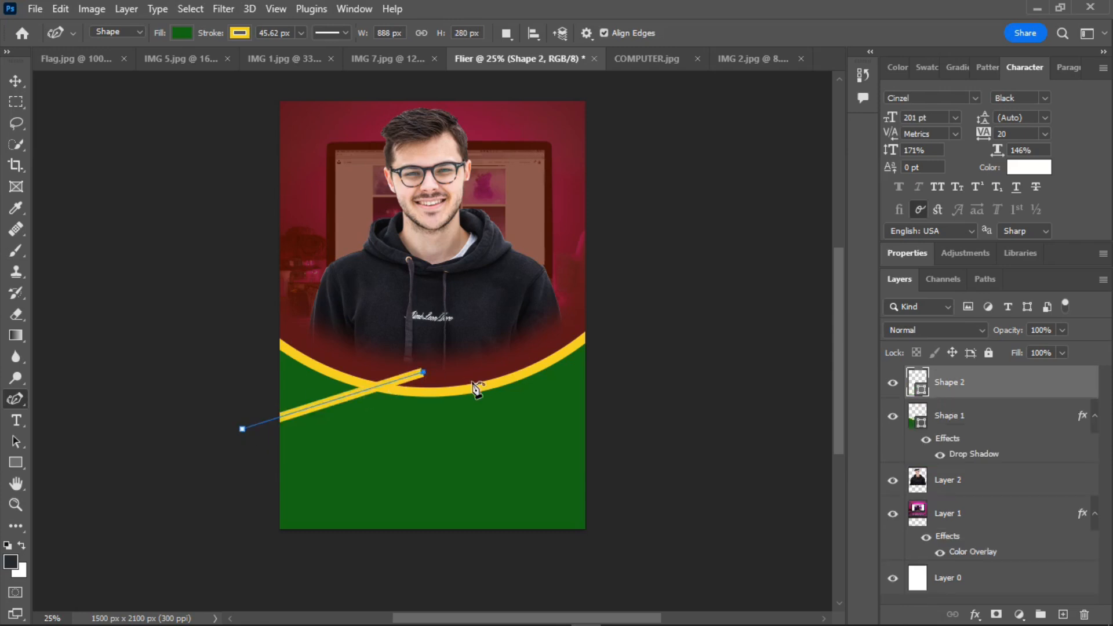
pyautogui.click(606, 428)
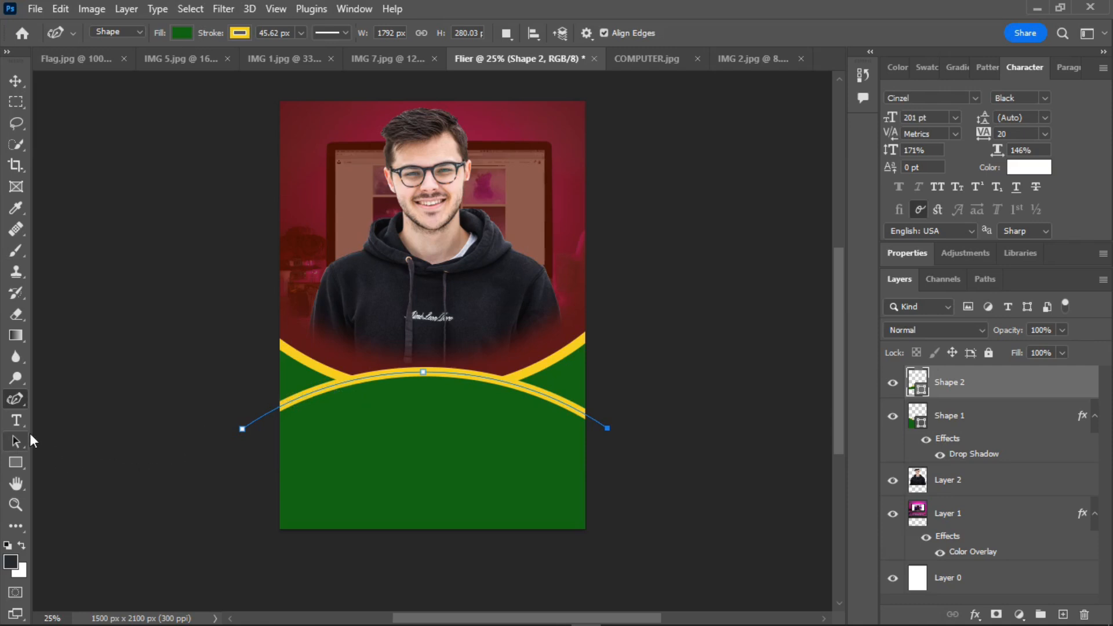
# Step: Close the arch into a full shape with the Pen tool, placing straight corners beyond the flier's lower edge, about 976 px high overall
pyautogui.rightClick(11, 405)
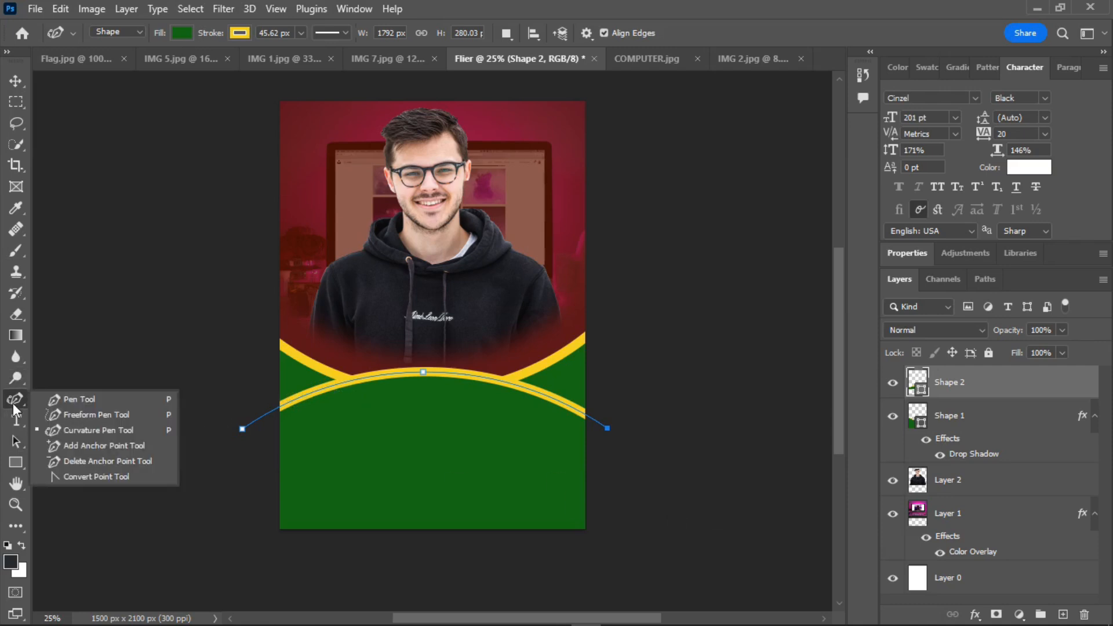
pyautogui.click(103, 401)
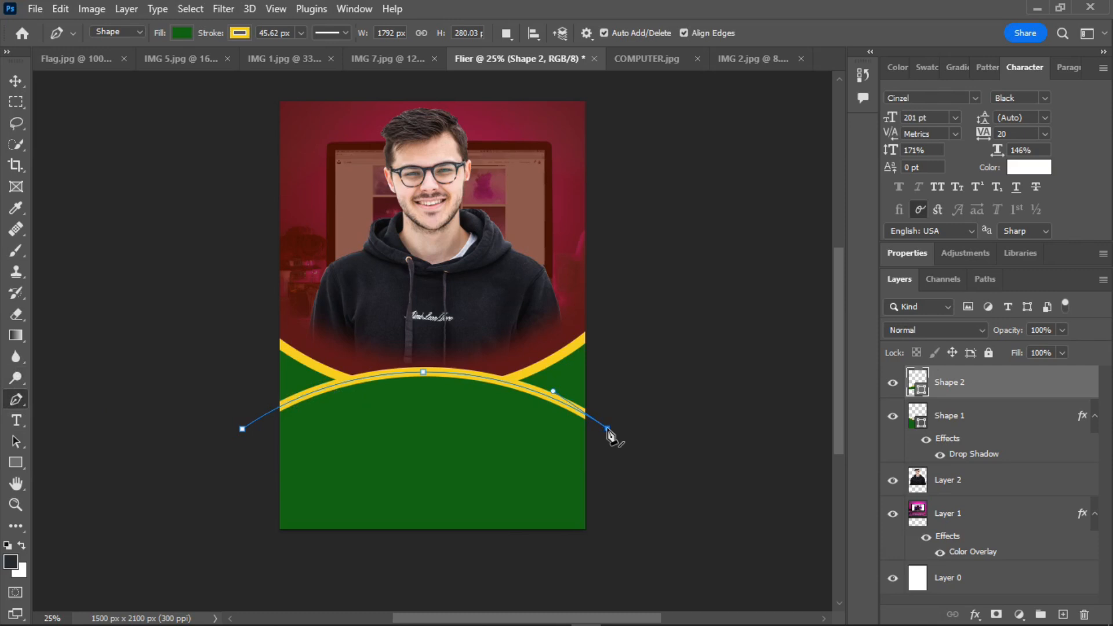
pyautogui.click(600, 567)
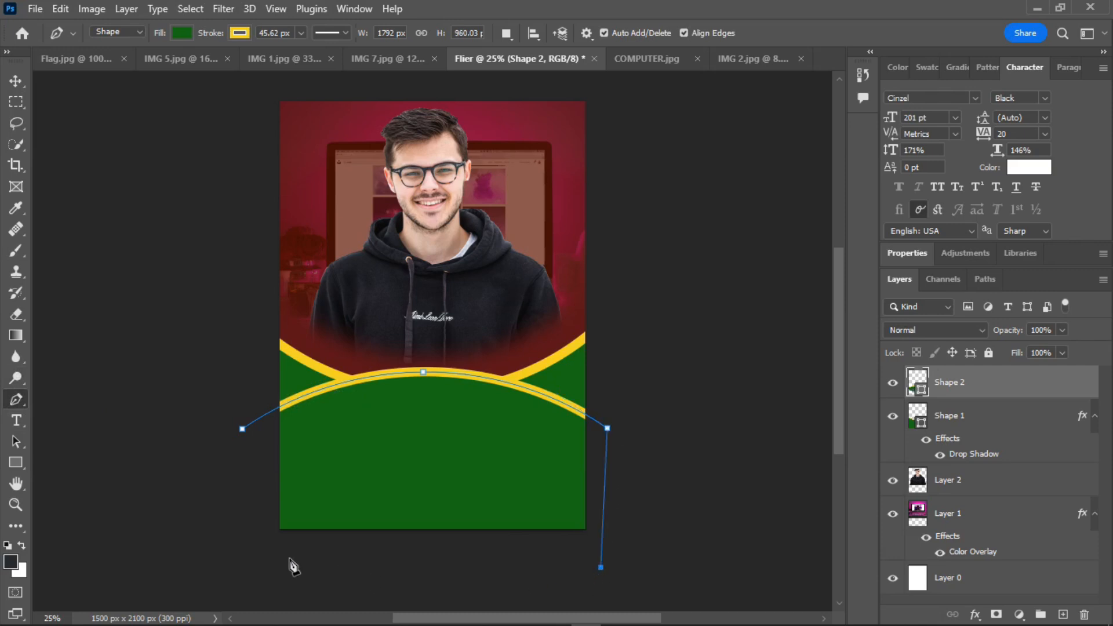
pyautogui.click(246, 570)
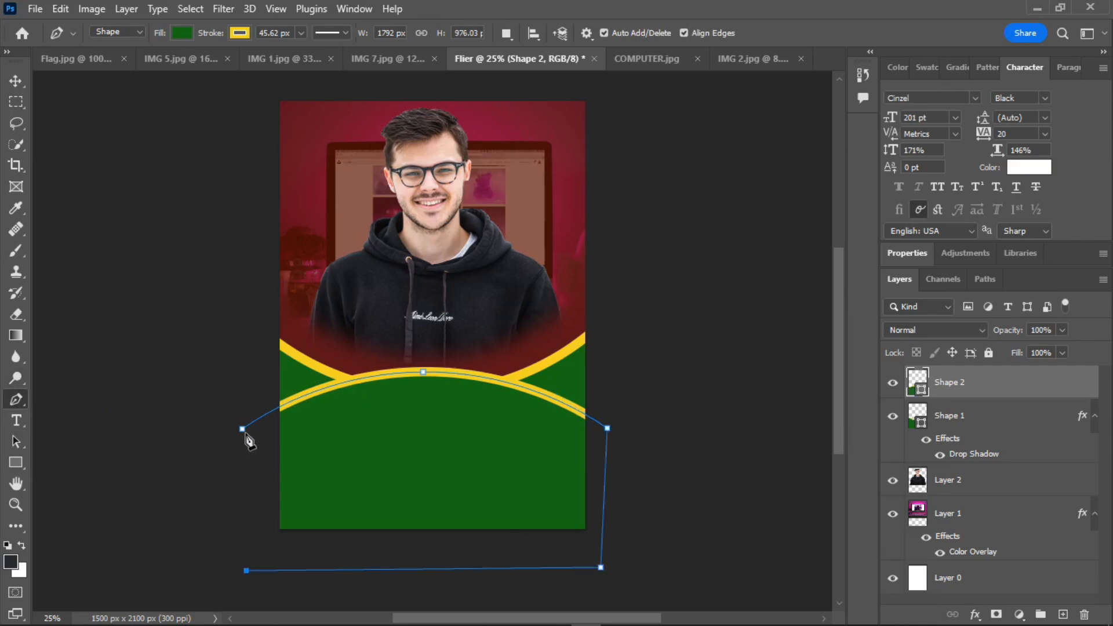
pyautogui.click(243, 431)
# Step: Fill the new arched shape with white from the recently used colors
pyautogui.click(187, 32)
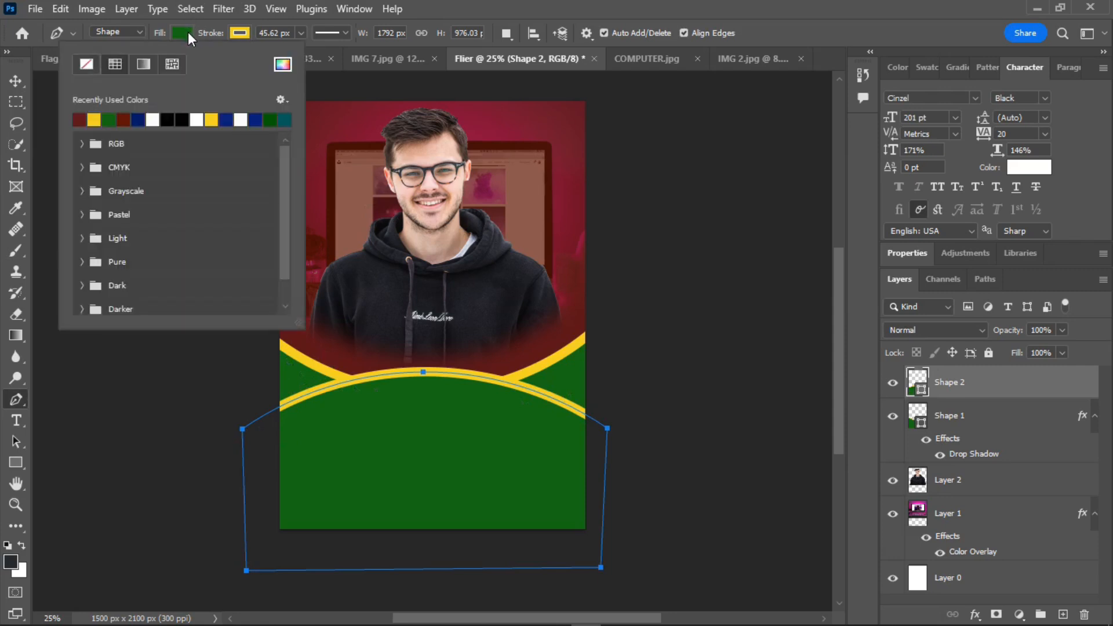
pyautogui.click(153, 120)
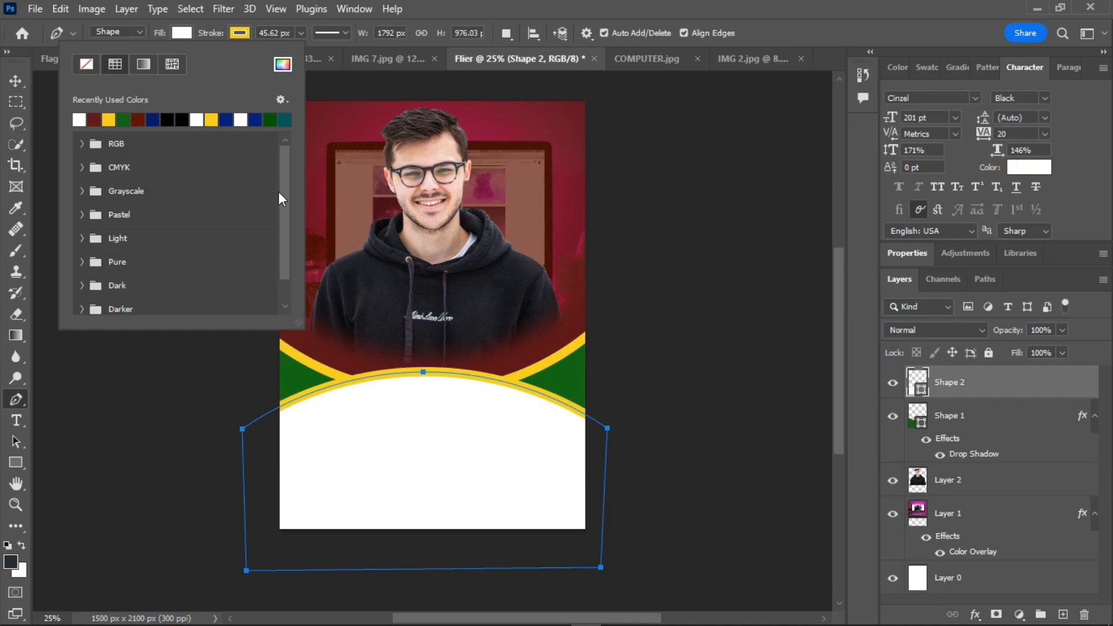
pyautogui.click(16, 81)
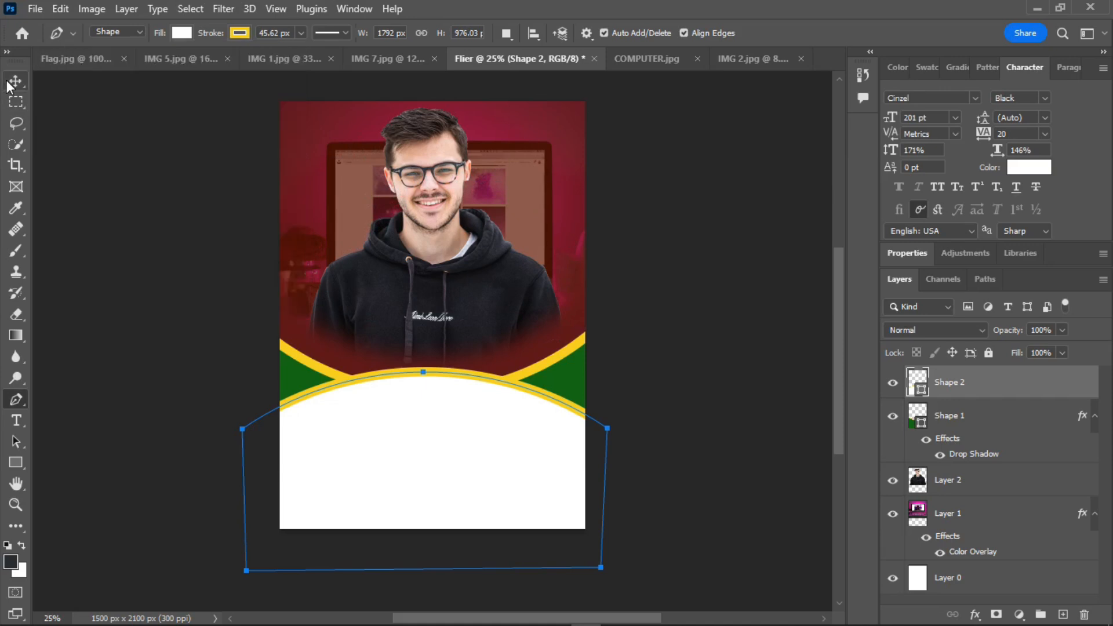
# Step: Add a white Outer Glow effect to the green Shape 1 with 100% opacity, 100% spread and a 13 px size
pyautogui.click(293, 384)
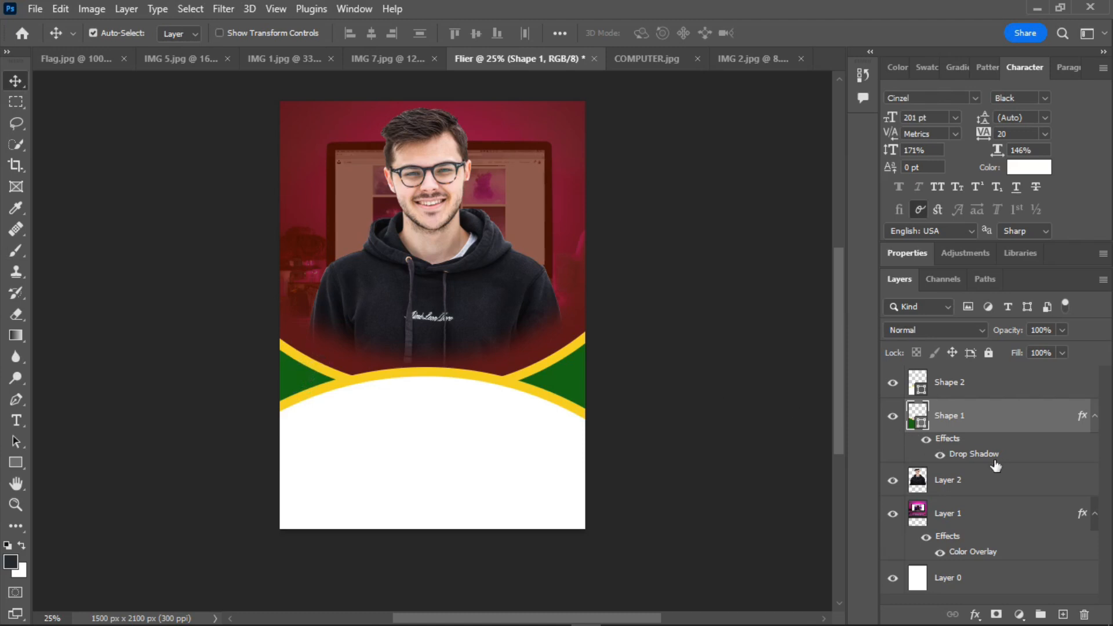
pyautogui.click(972, 615)
pyautogui.click(983, 594)
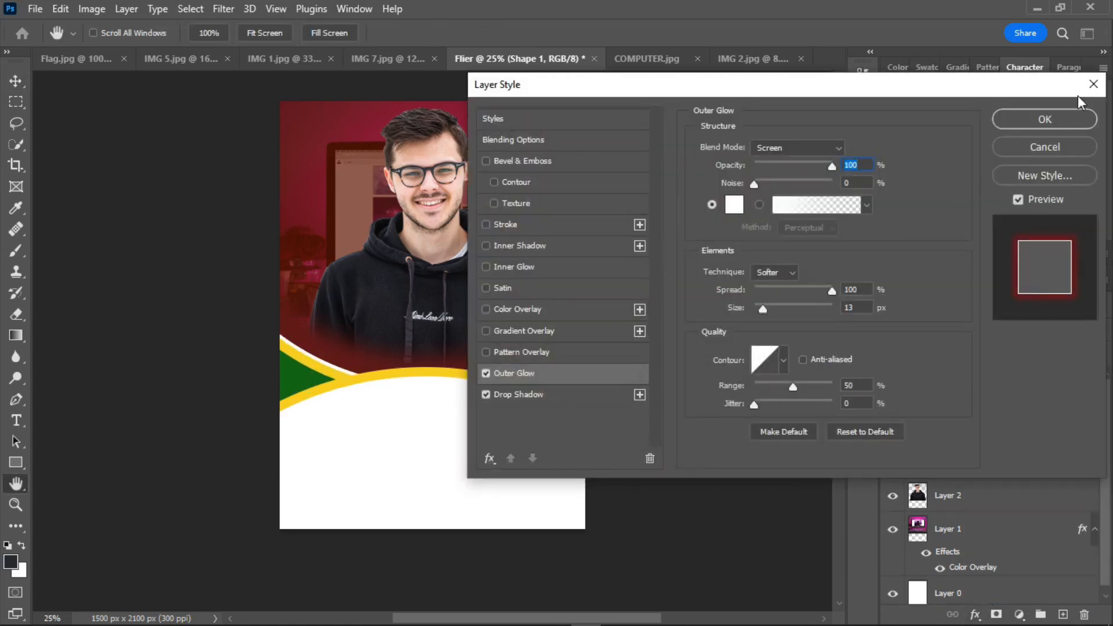
pyautogui.click(733, 206)
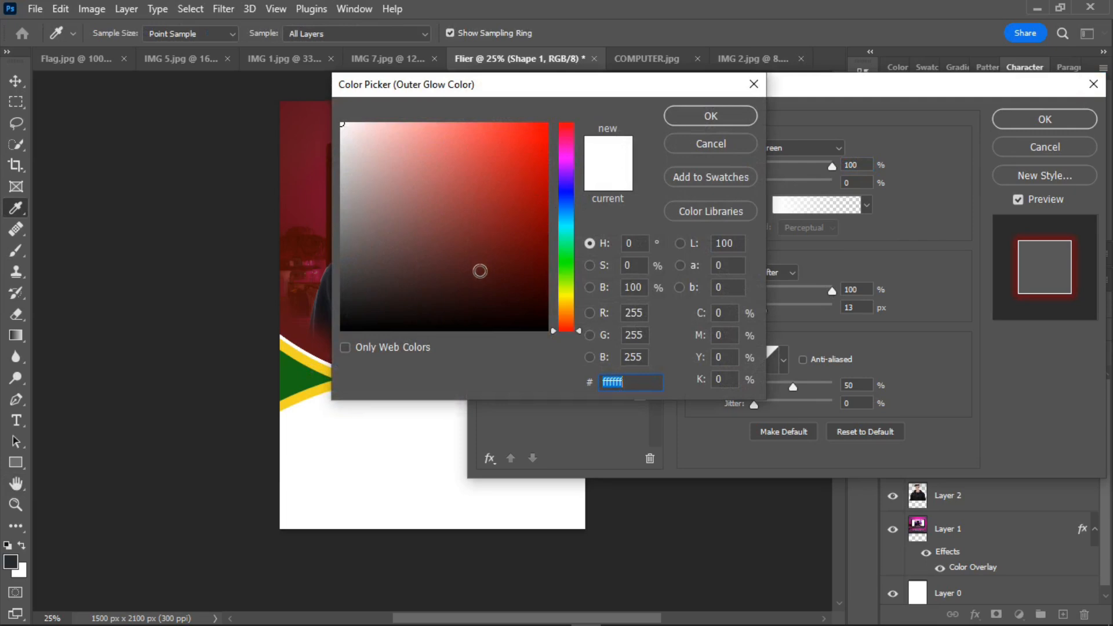
pyautogui.click(707, 144)
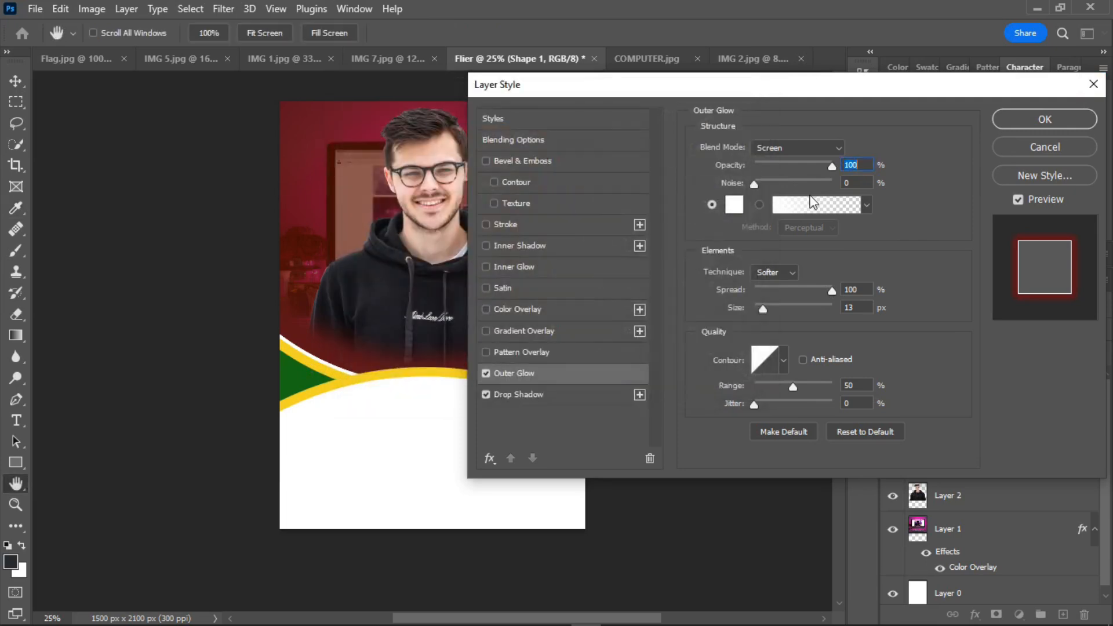
pyautogui.click(1050, 120)
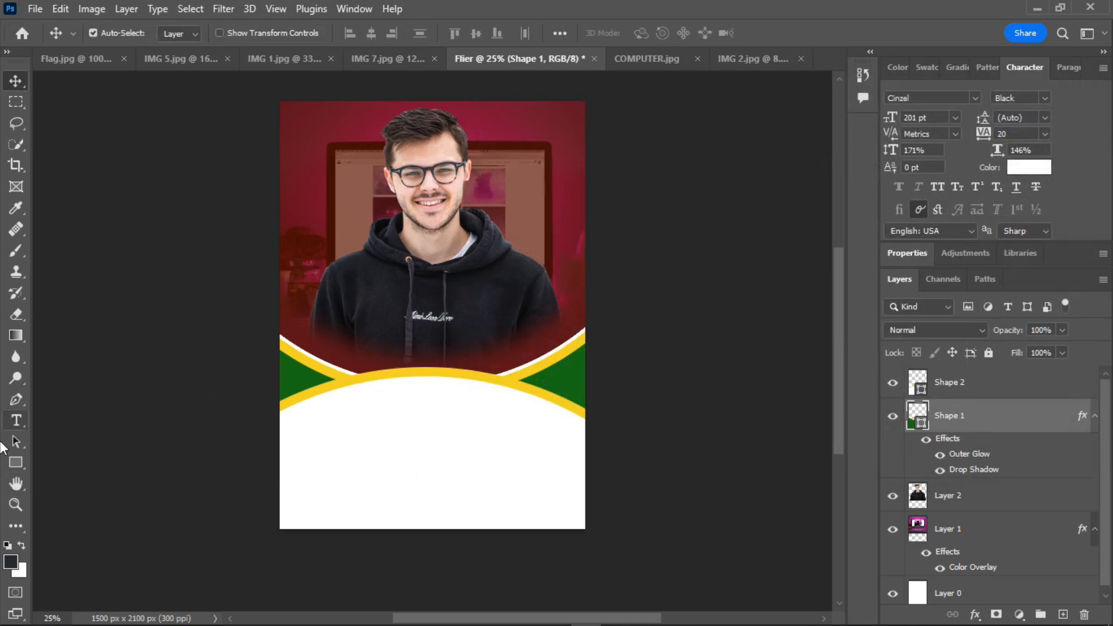
# Step: Draw a circle of about 604 px with the Ellipse tool above Shape 2, centred in the flier's white area
pyautogui.click(15, 463)
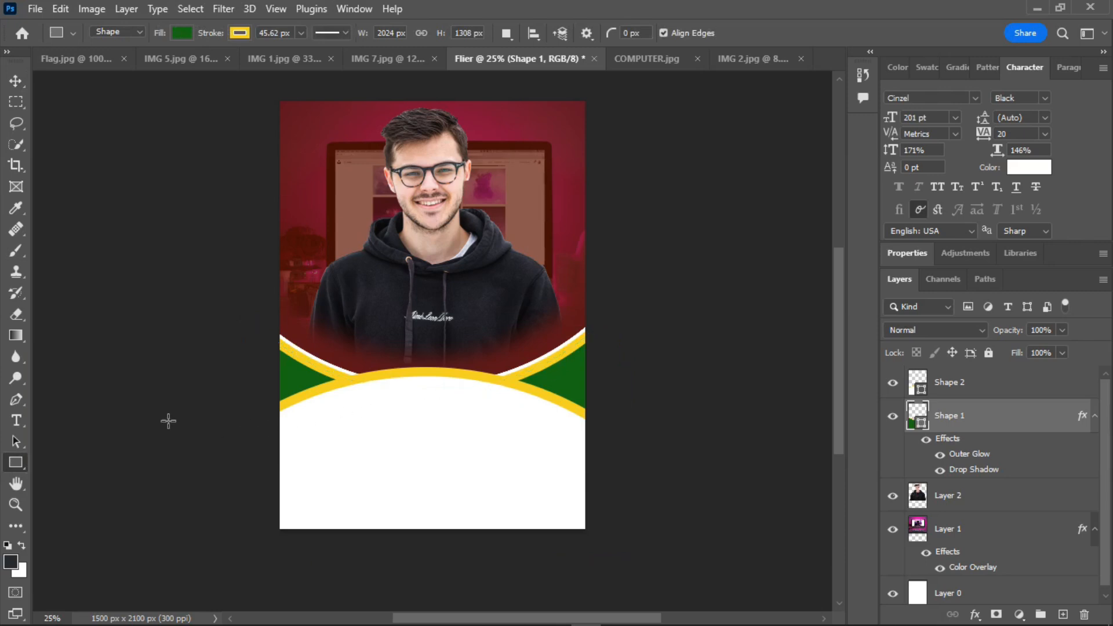
pyautogui.click(974, 388)
pyautogui.moveTo(300, 476); pyautogui.dragTo(300, 476)
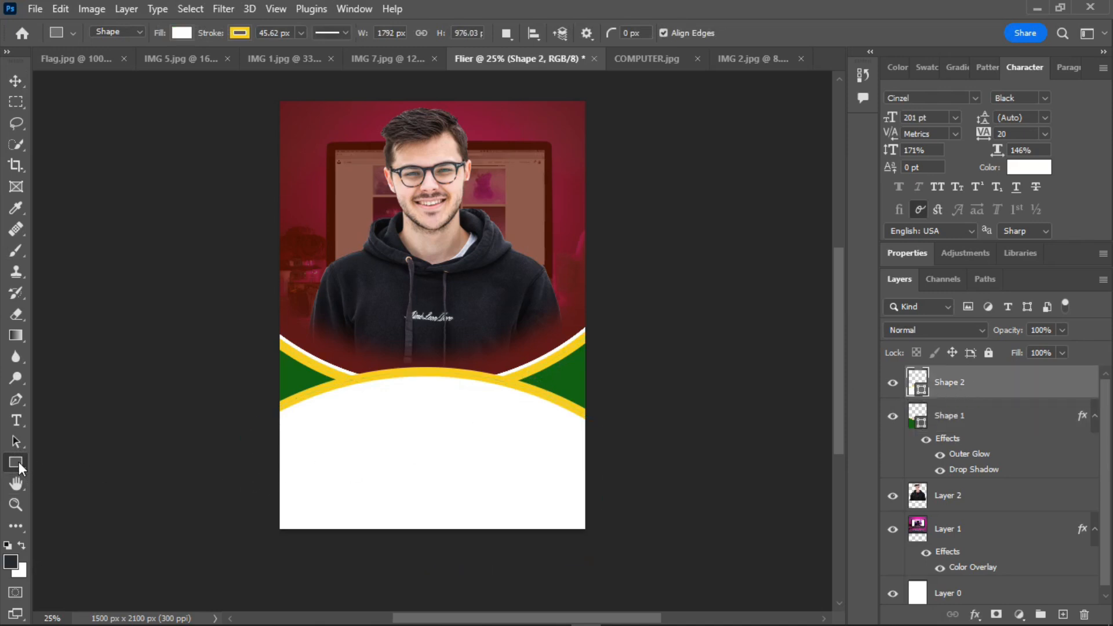
pyautogui.rightClick(16, 461)
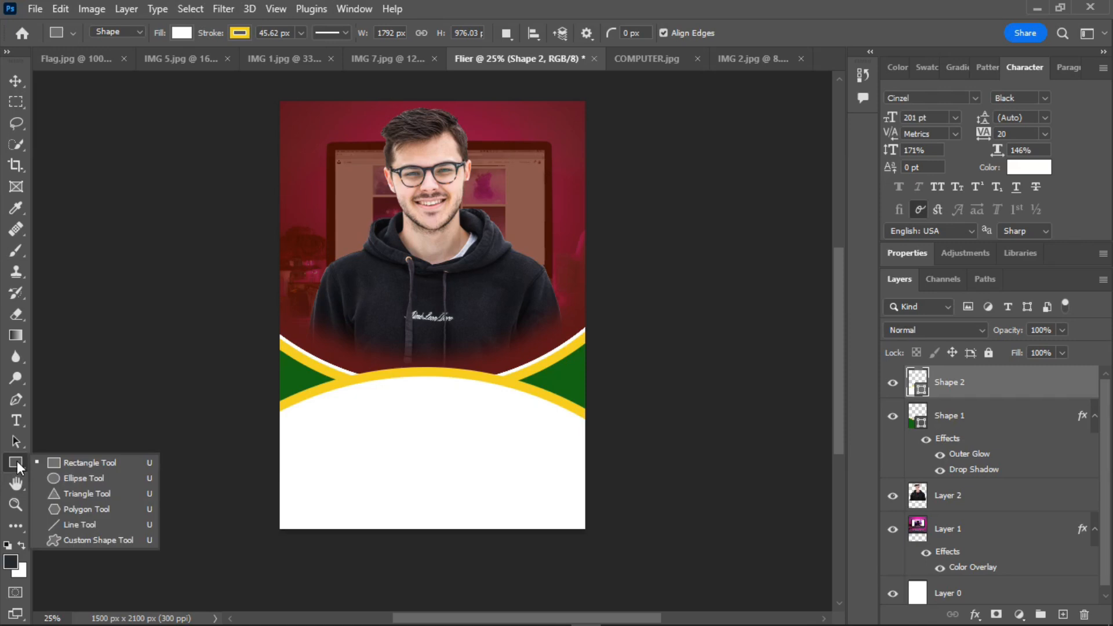
pyautogui.click(72, 478)
pyautogui.moveTo(354, 423); pyautogui.dragTo(471, 496)
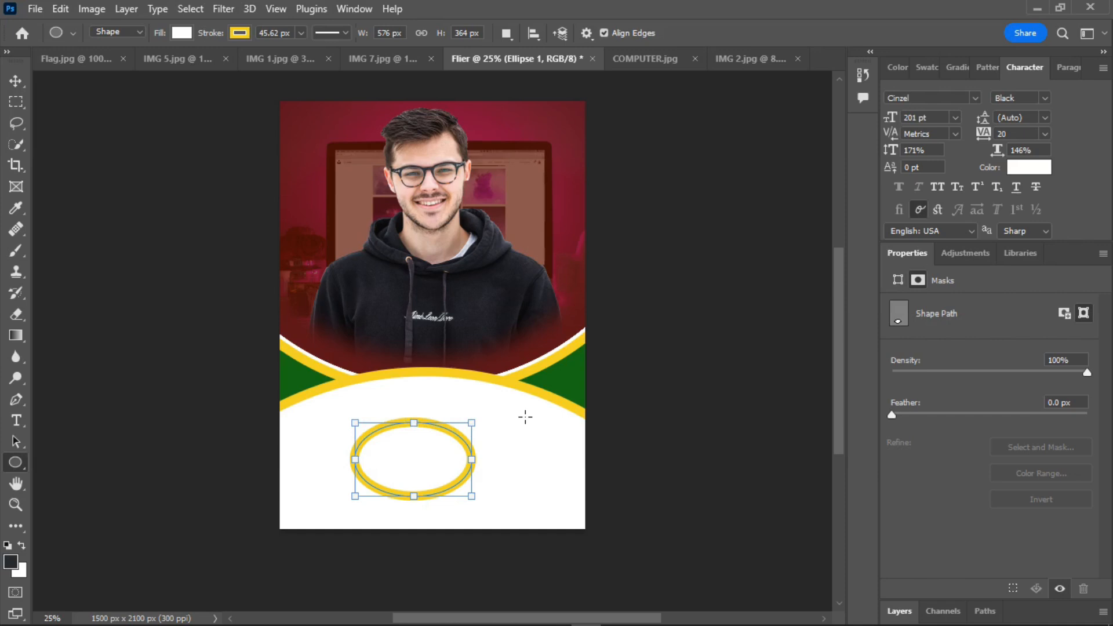
pyautogui.hotkey('ctrl', 'z')
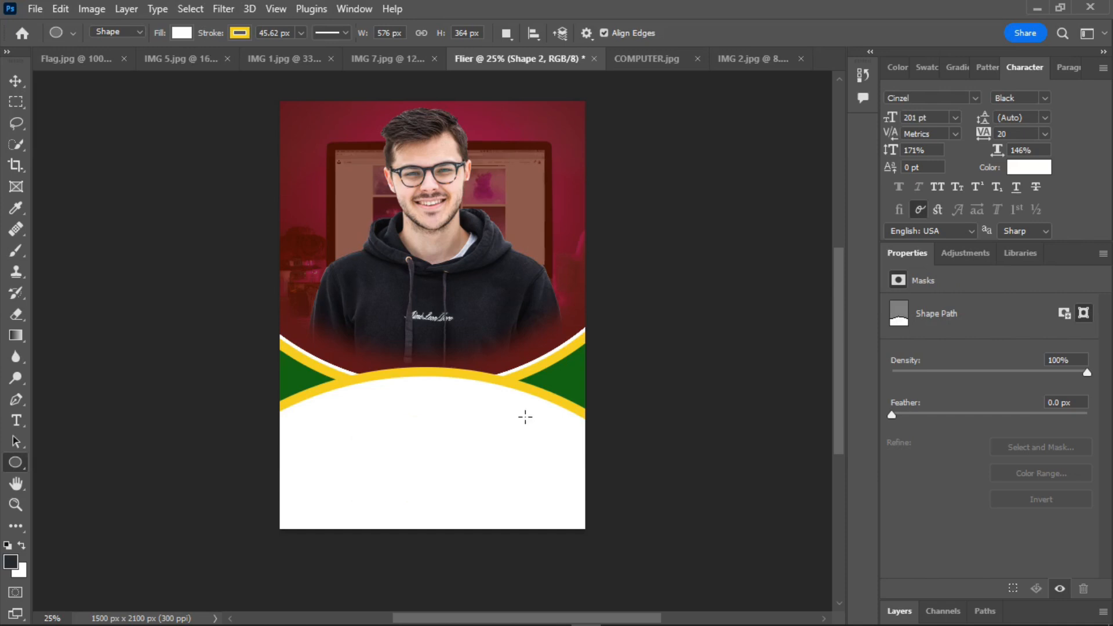
pyautogui.moveTo(367, 390)
pyautogui.mouseDown()
pyautogui.moveTo(457, 504)
pyautogui.moveTo(490, 527)
pyautogui.mouseUp()
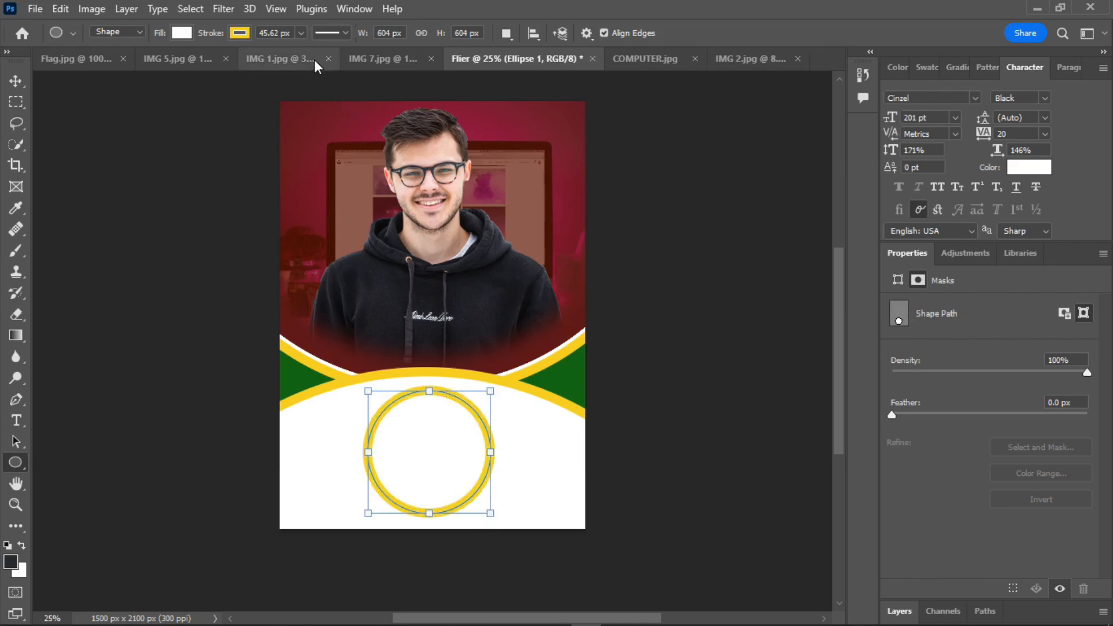
# Step: Set the circle's stroke width to about 130 px and its stroke color to orange ffa500
pyautogui.click(301, 34)
pyautogui.moveTo(299, 51); pyautogui.dragTo(326, 55)
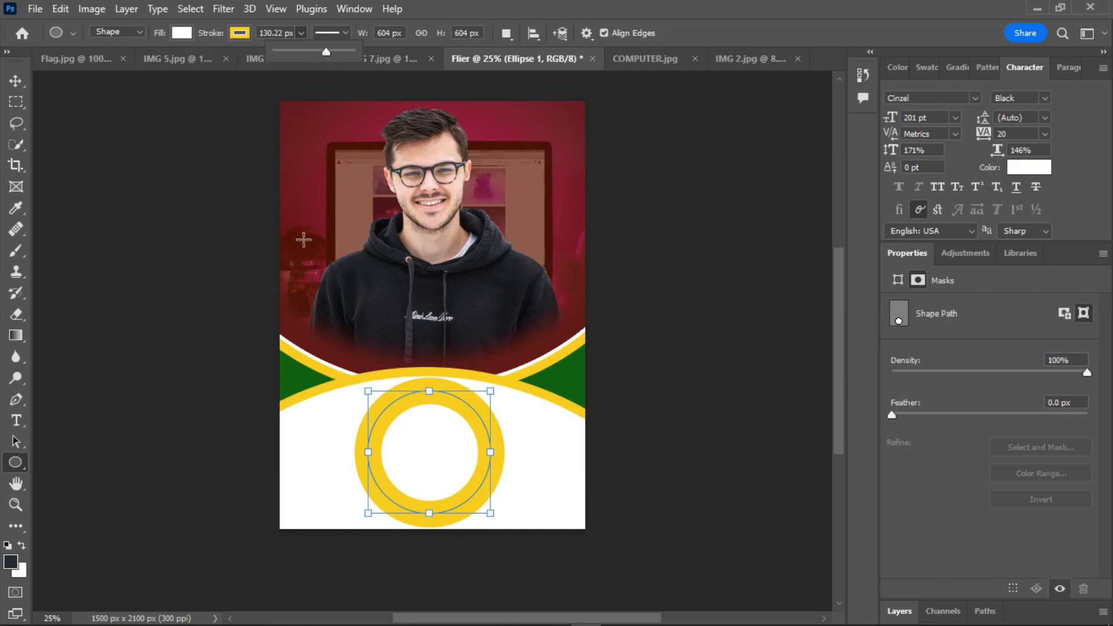
pyautogui.click(240, 33)
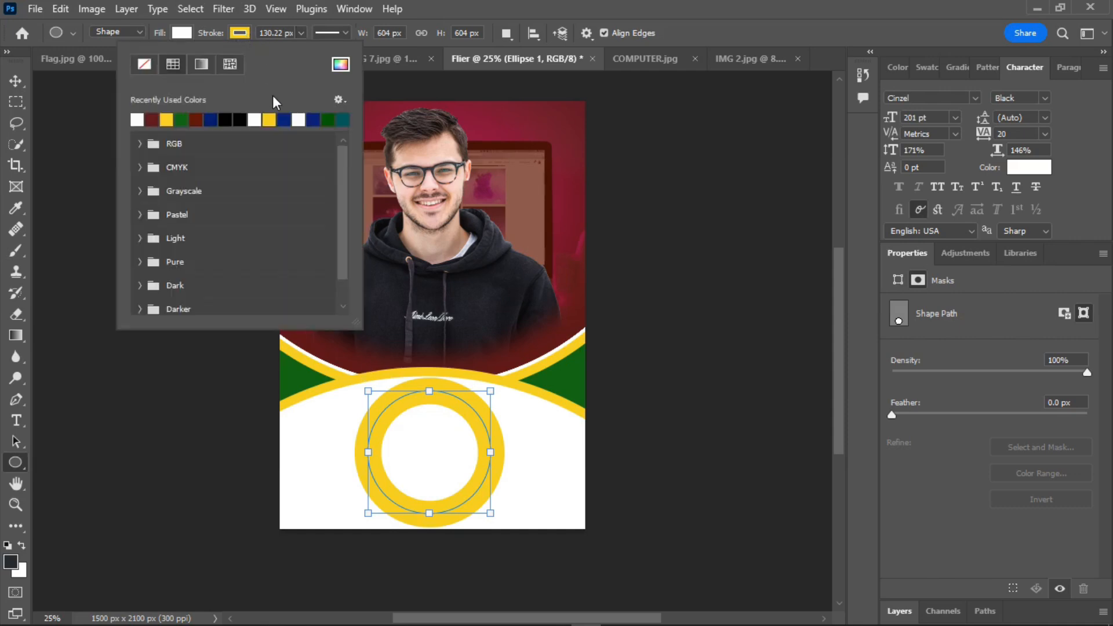
pyautogui.click(342, 64)
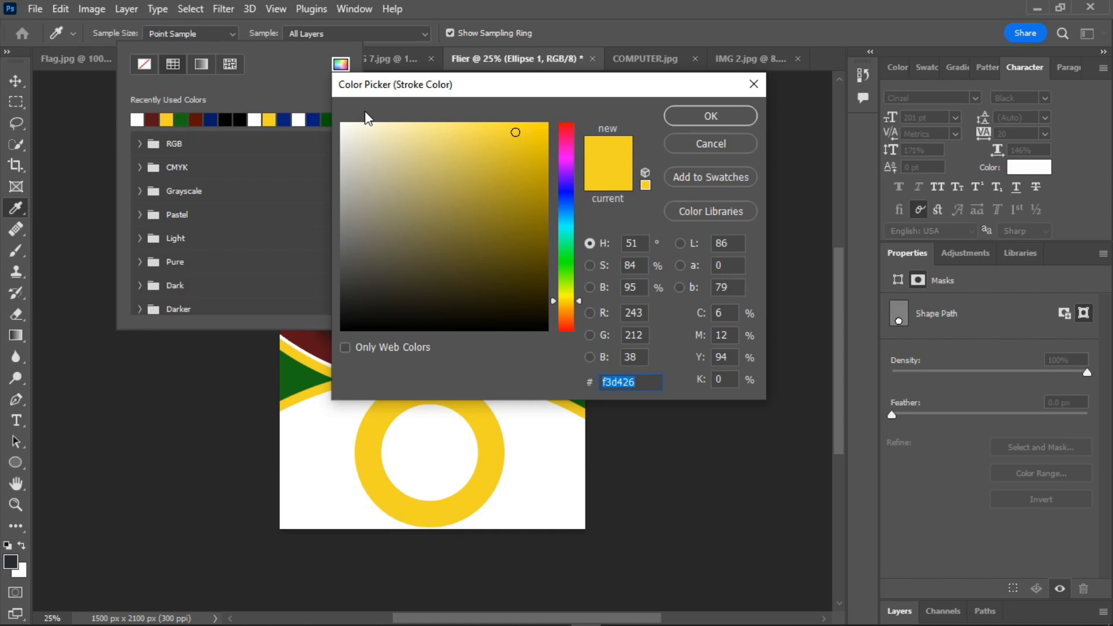
pyautogui.write('ffa500')
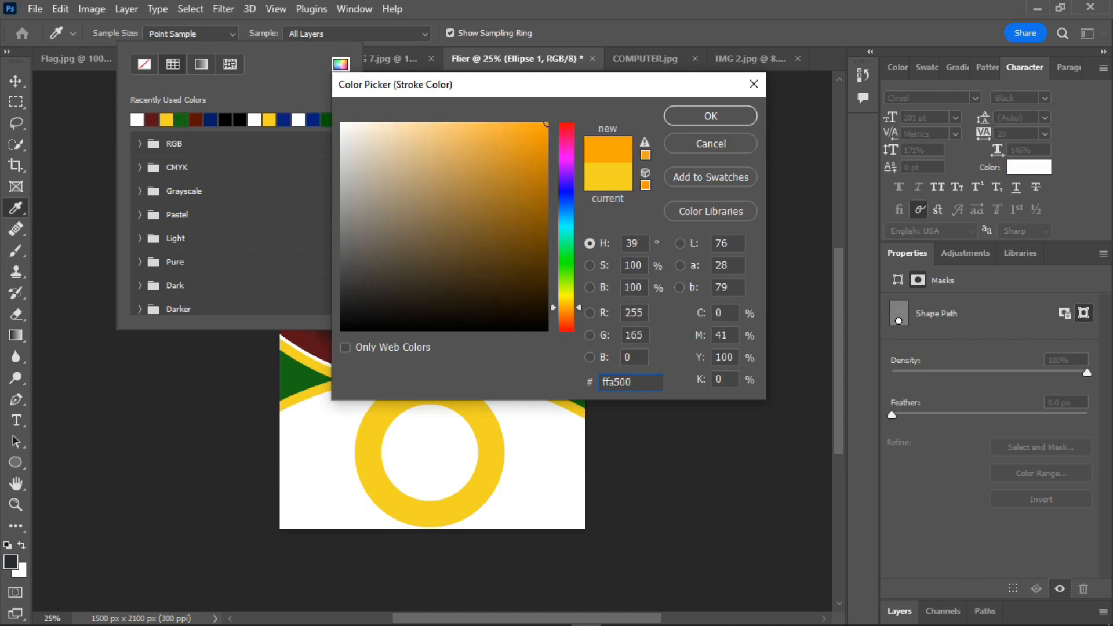
pyautogui.click(729, 114)
pyautogui.click(493, 391)
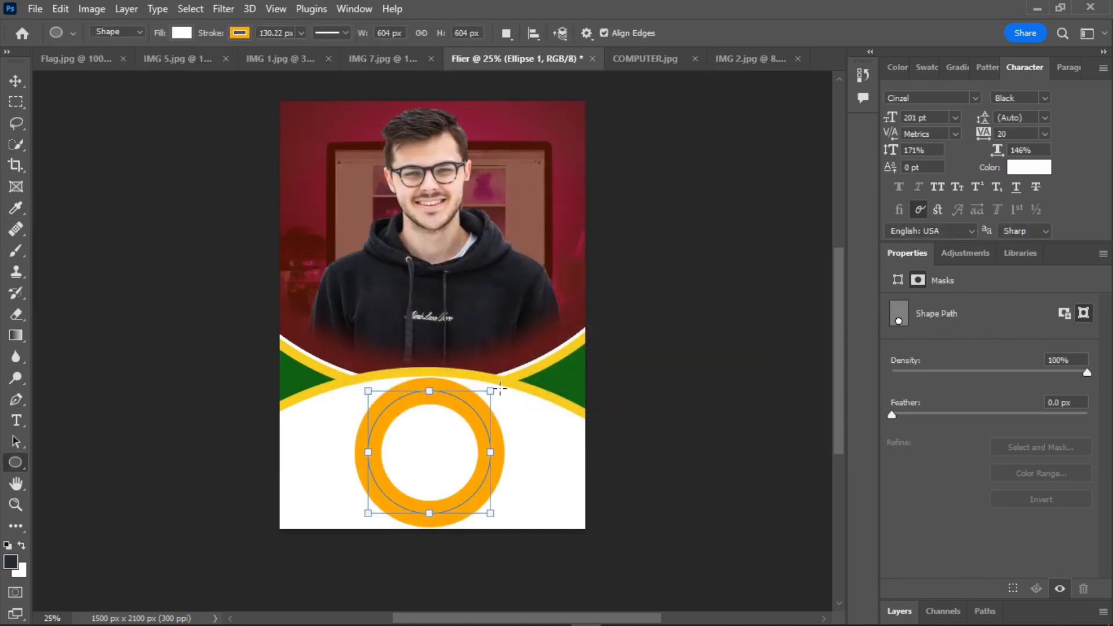
# Step: Link the circle's width and height and shrink it from its upper-left corner to about 560 x 544 px
pyautogui.click(422, 33)
pyautogui.moveTo(368, 391); pyautogui.dragTo(377, 403)
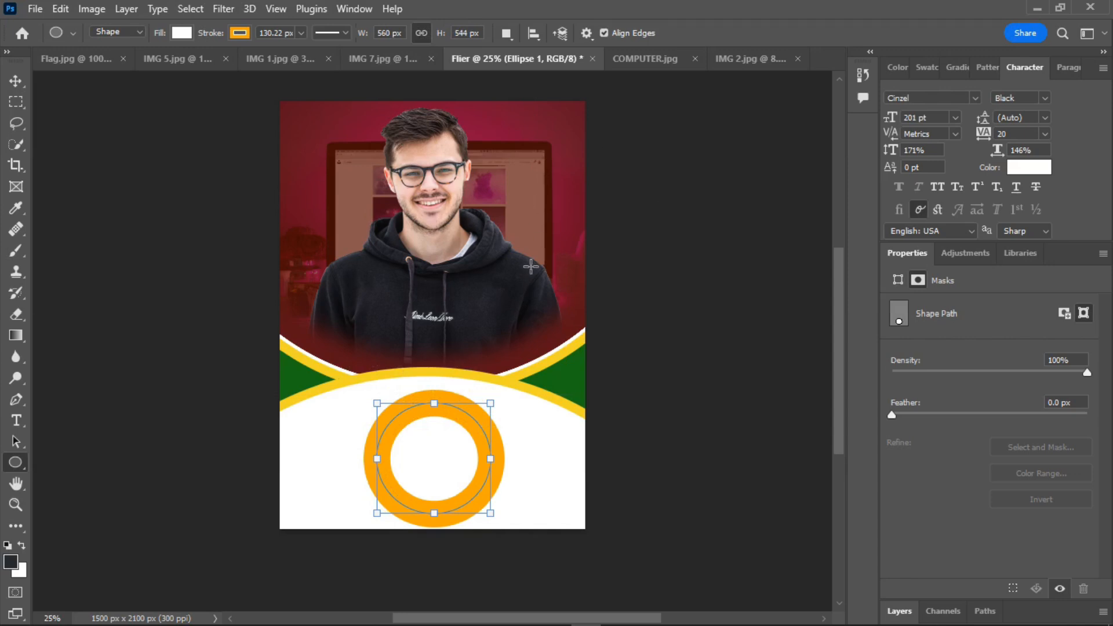
pyautogui.press('Return')
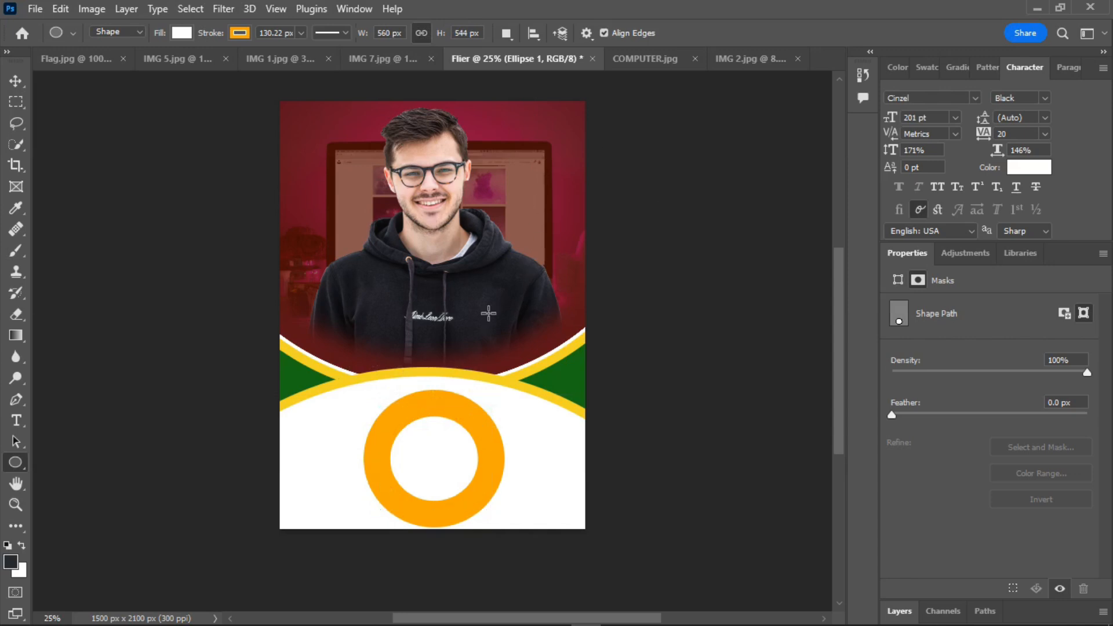
# Step: Draw a rectangle of about 828 x 172 px with the Rectangle tool across the middle of the orange-ringed circle
pyautogui.rightClick(14, 464)
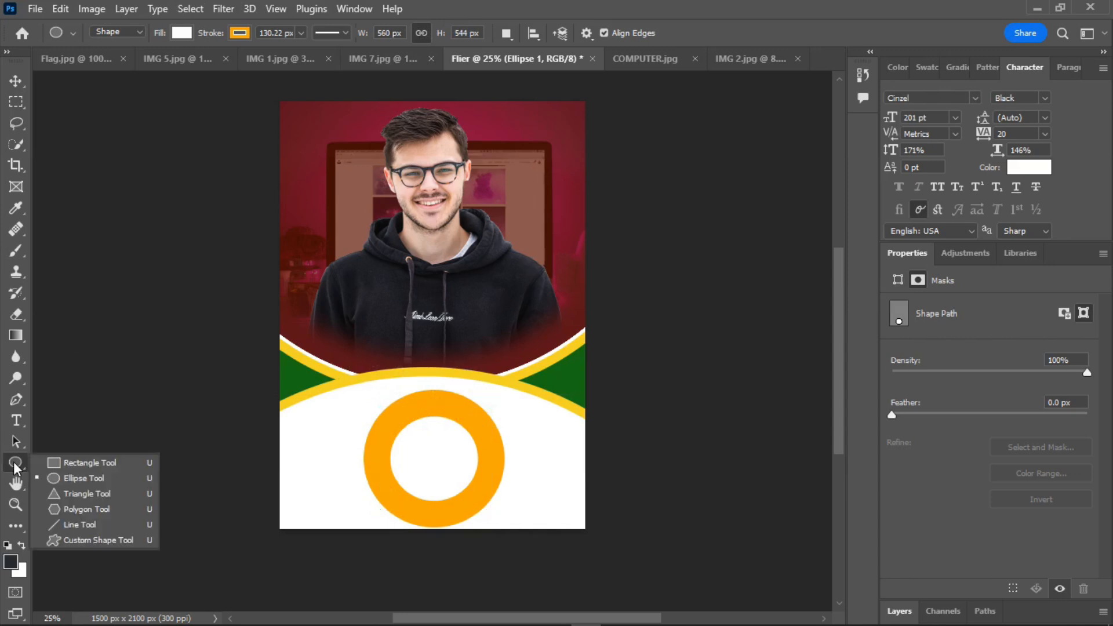
pyautogui.click(68, 463)
pyautogui.moveTo(349, 442); pyautogui.dragTo(517, 476)
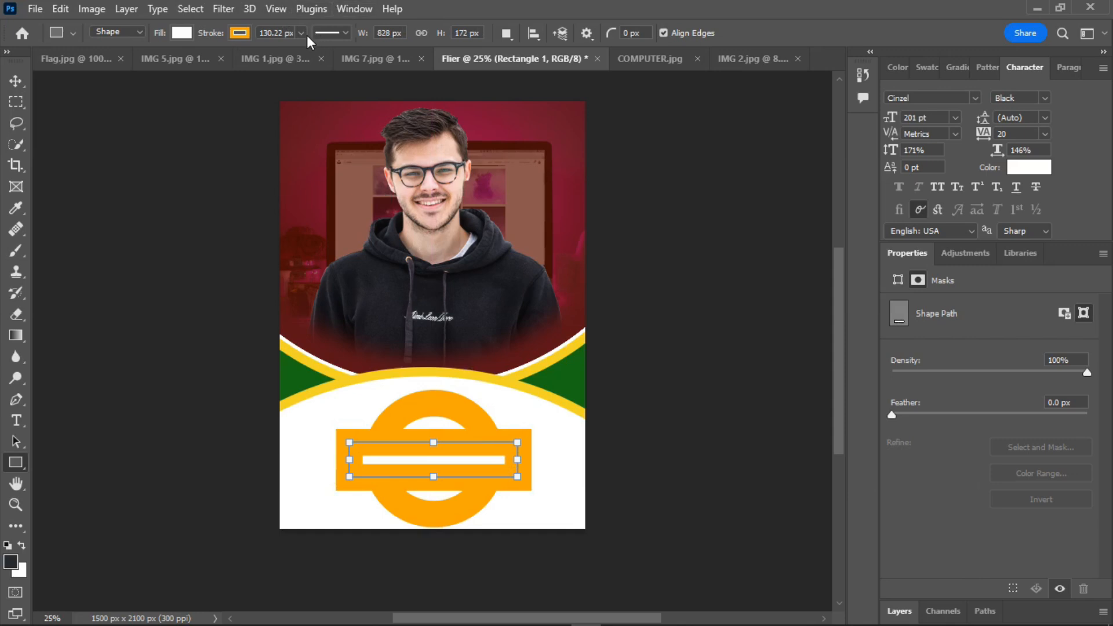
# Step: Remove the rectangle's stroke and fill it with the recently used orange
pyautogui.click(183, 33)
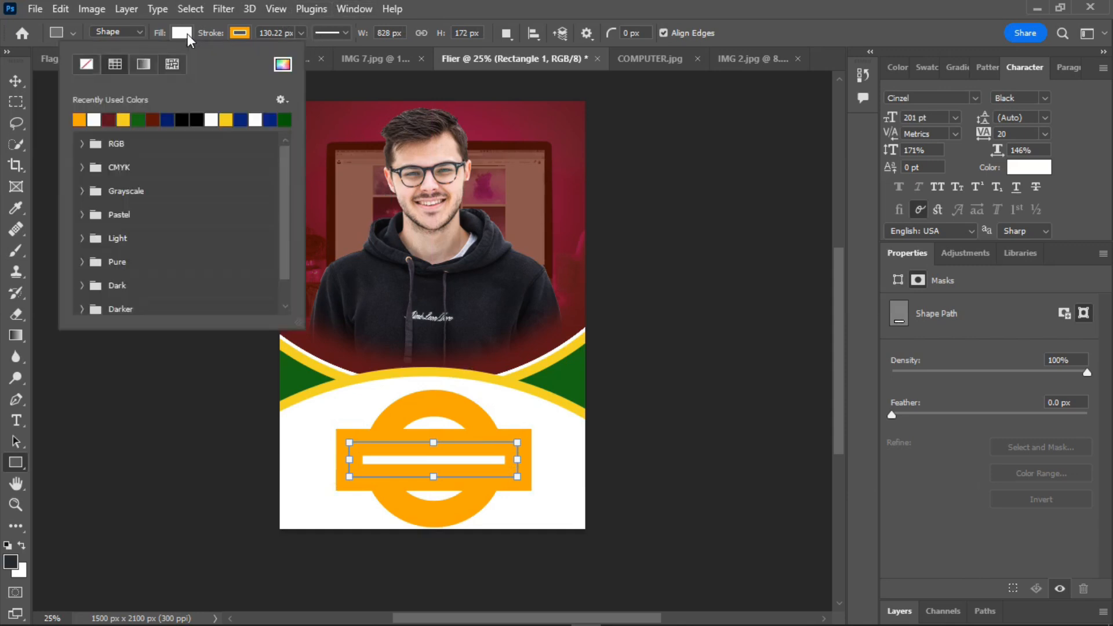
pyautogui.click(240, 33)
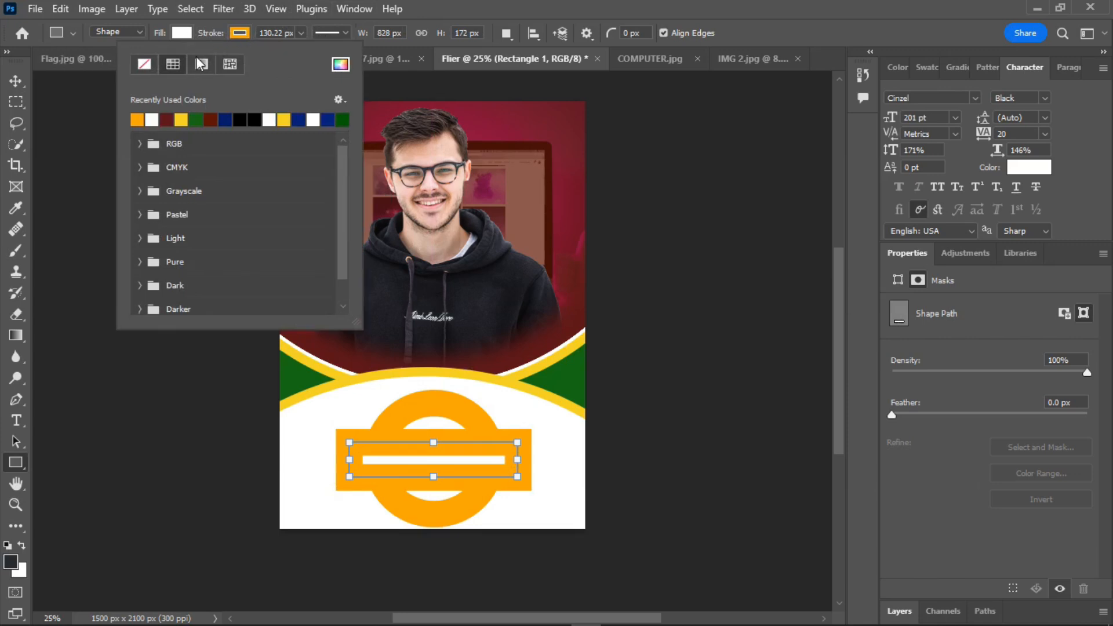
pyautogui.click(143, 63)
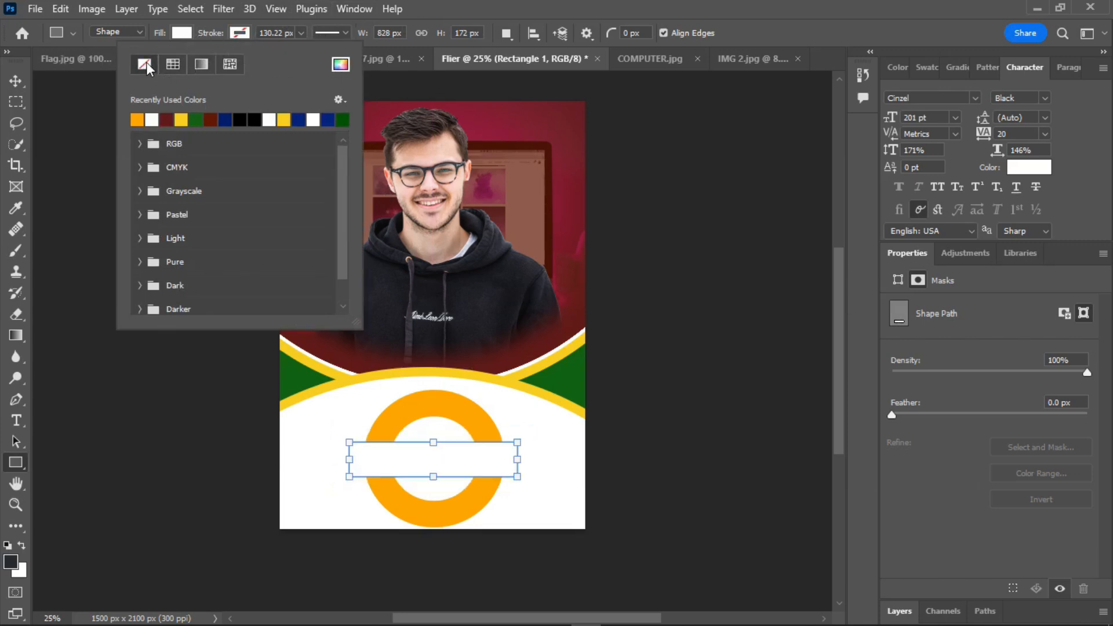
pyautogui.click(186, 33)
pyautogui.click(186, 34)
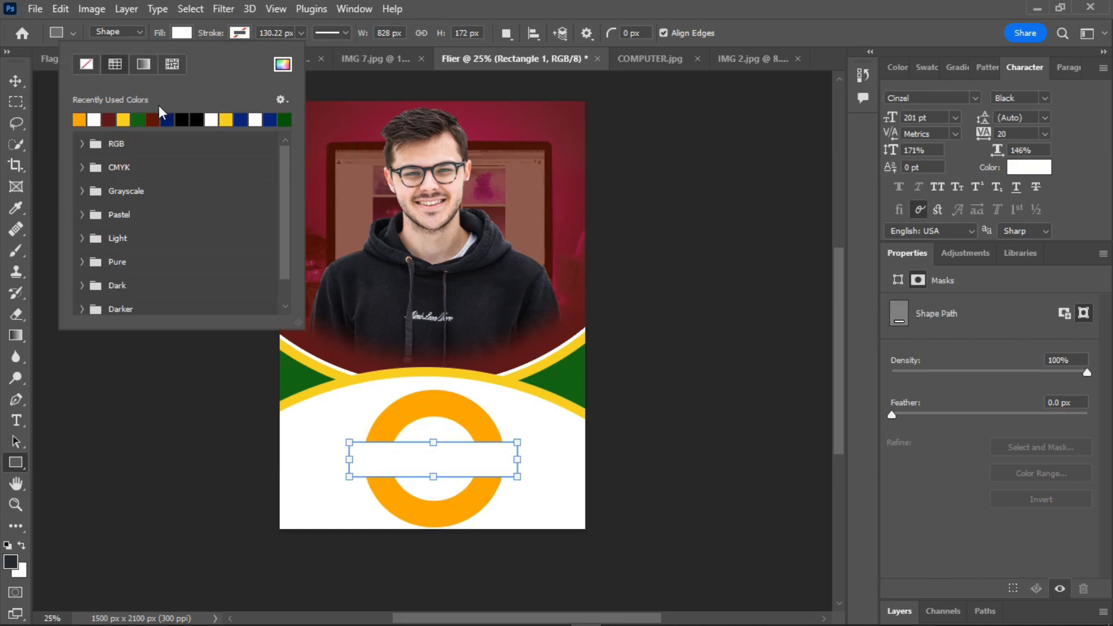
pyautogui.click(79, 119)
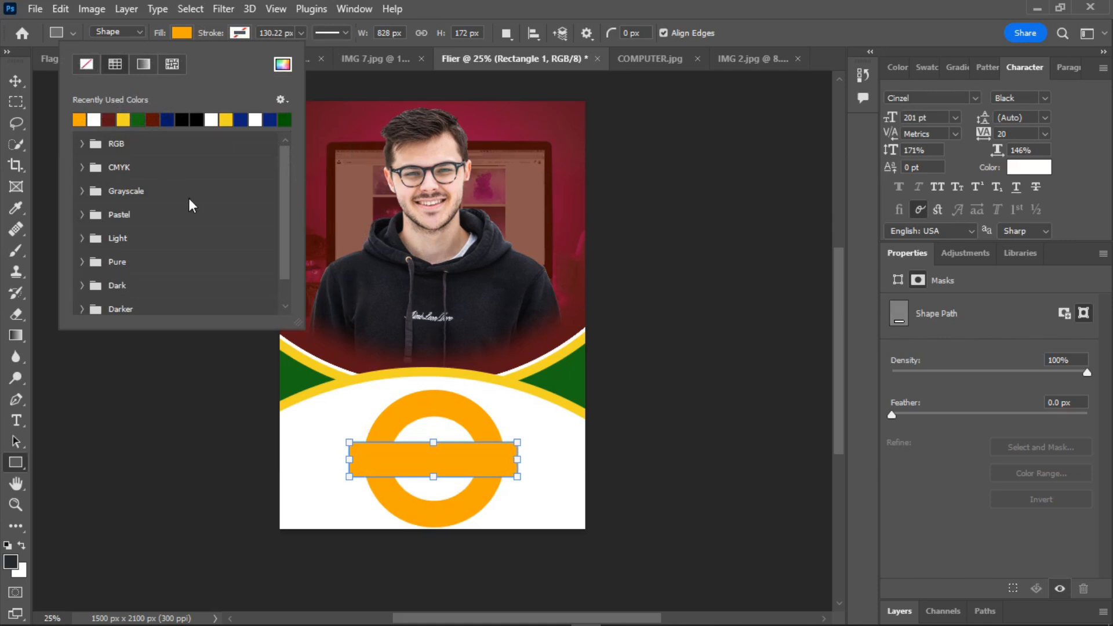
pyautogui.press('Return')
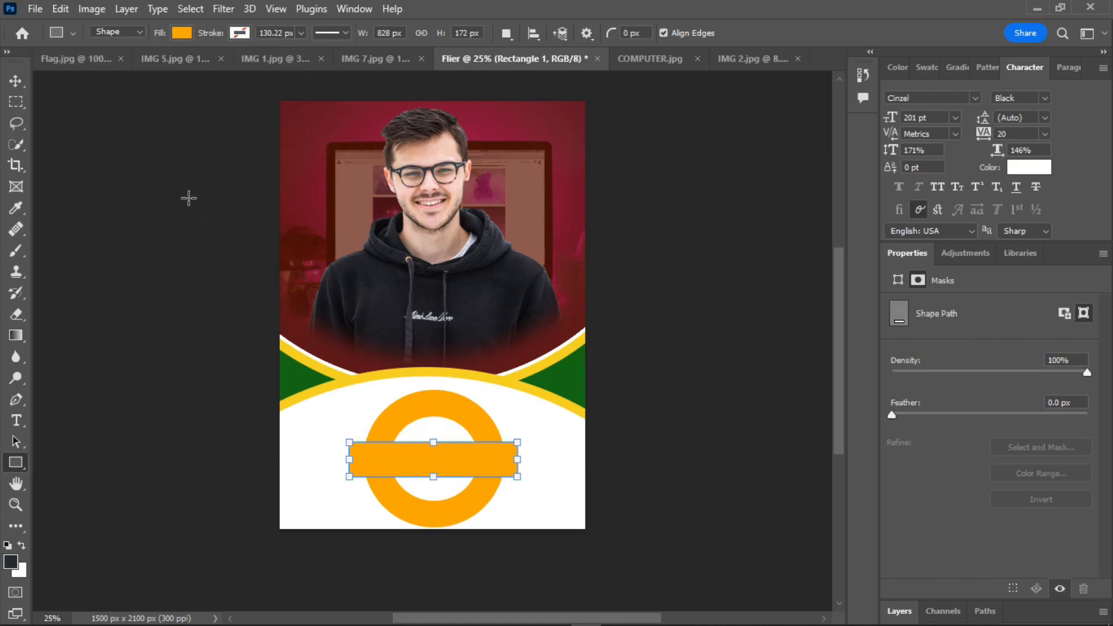
# Step: Draw a rectangle about 256 by 148 px at the orange banner's left end and move its layer below Ellipse 1
pyautogui.click(17, 466)
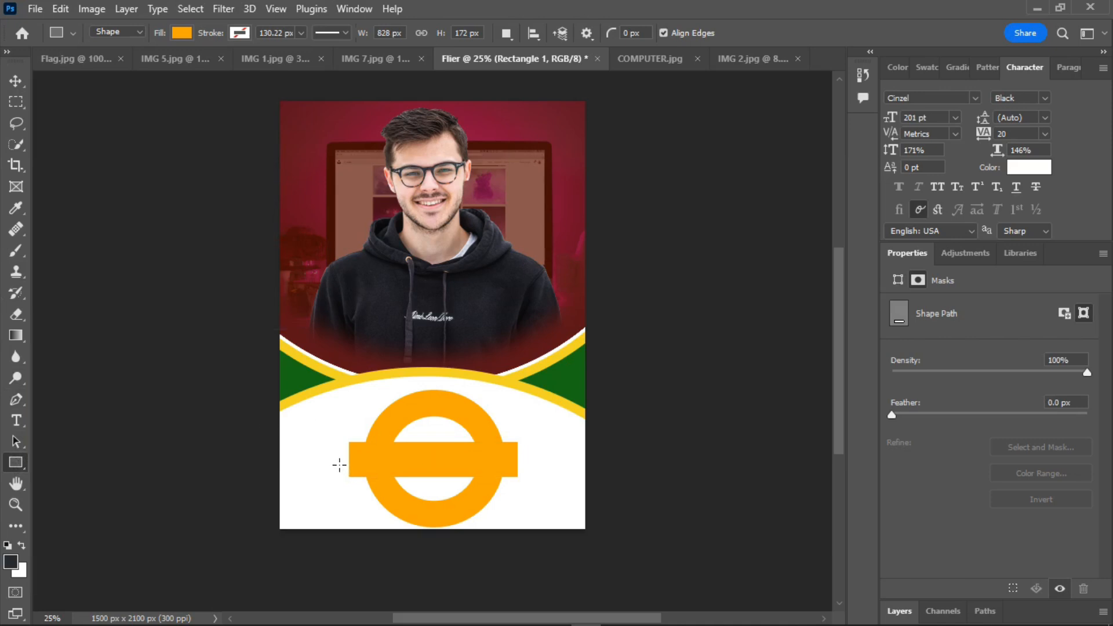
pyautogui.moveTo(334, 457); pyautogui.dragTo(387, 486)
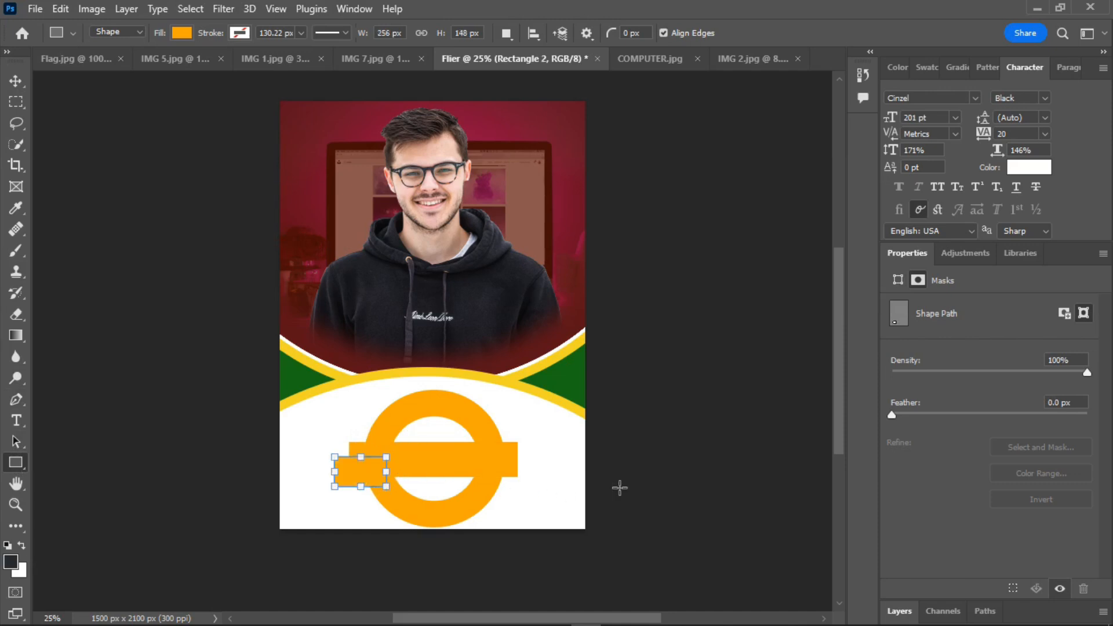
pyautogui.click(900, 610)
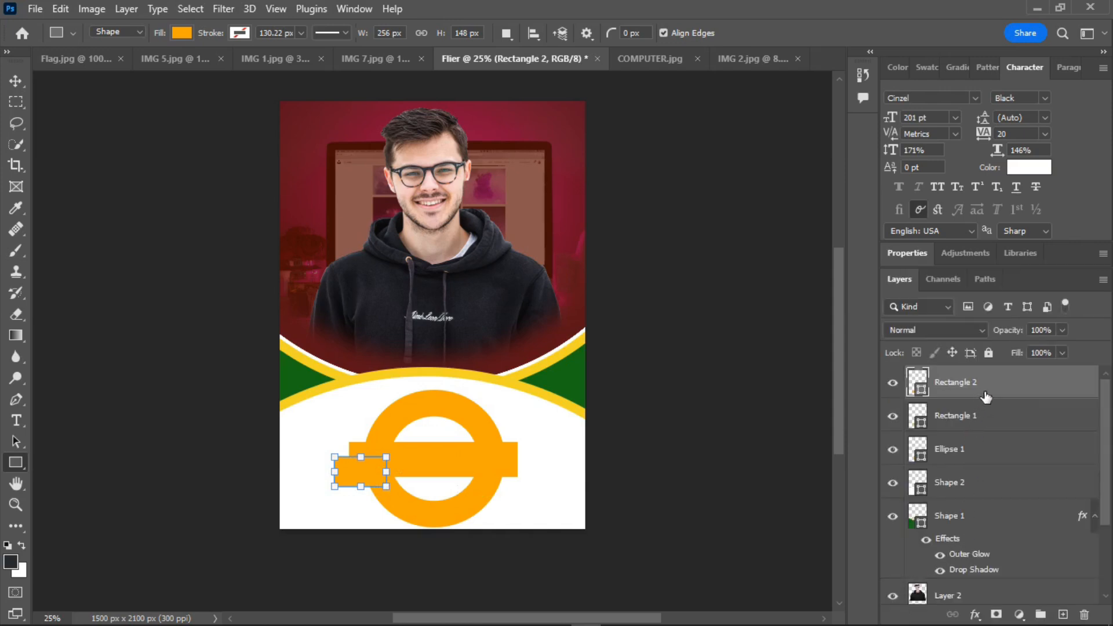
pyautogui.moveTo(986, 392); pyautogui.dragTo(986, 449)
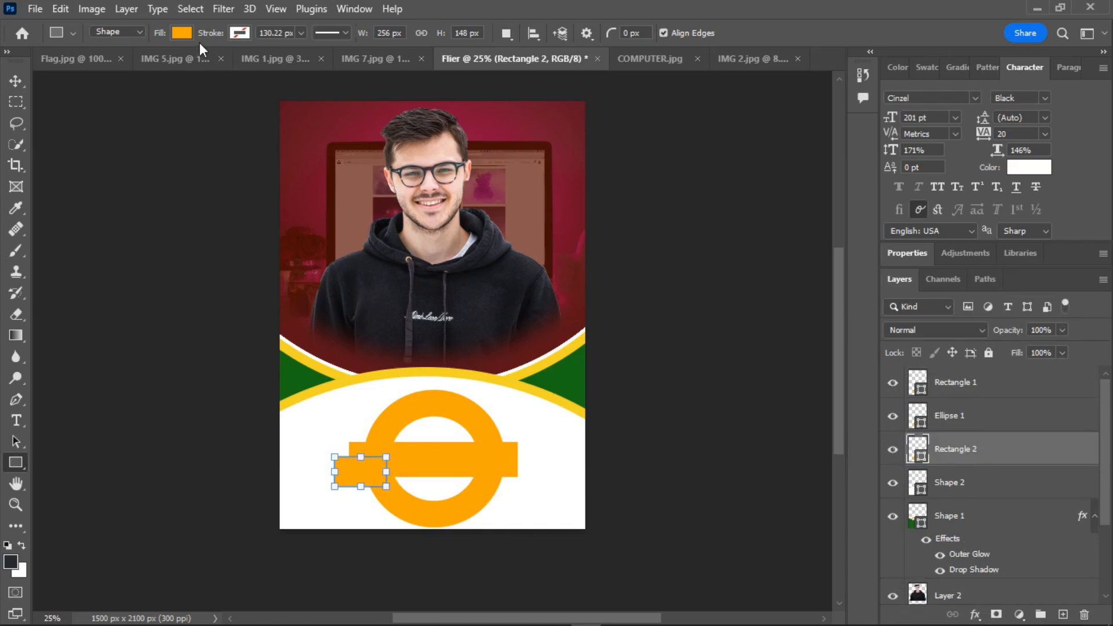
# Step: Fill the small left rectangle with yellow and extend its outer edge to make it about 292 px wide
pyautogui.click(181, 32)
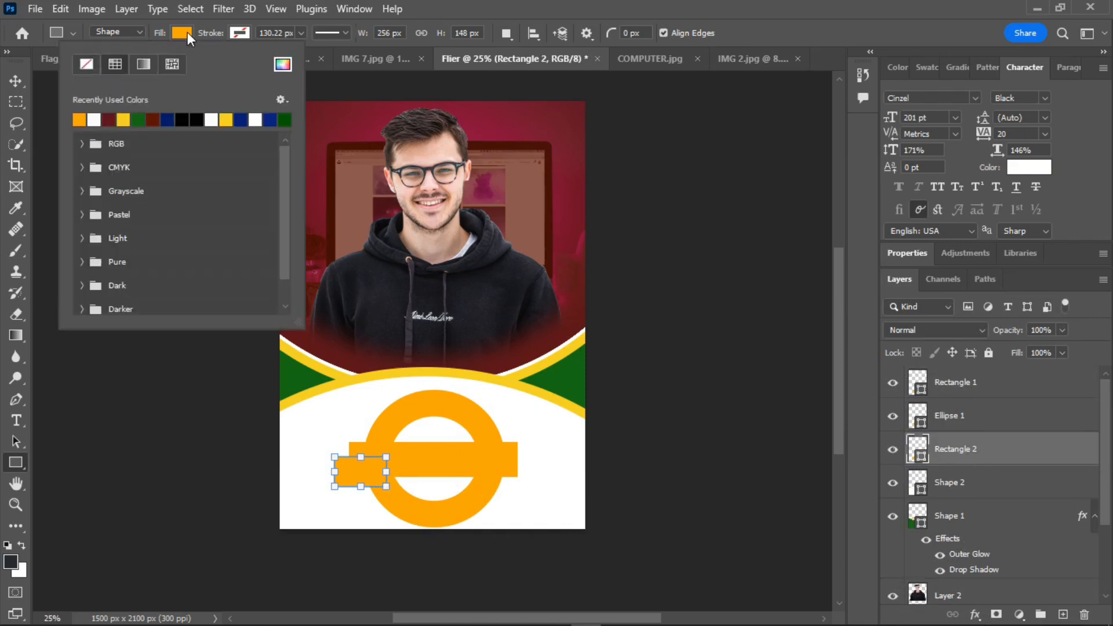
pyautogui.click(124, 119)
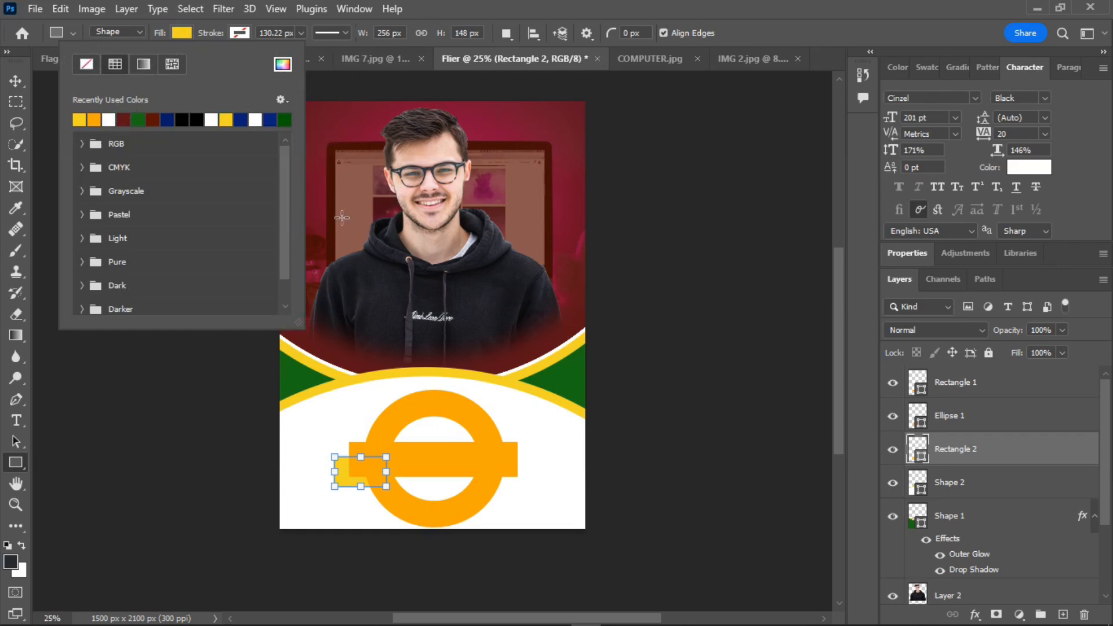
pyautogui.moveTo(335, 473); pyautogui.dragTo(324, 471)
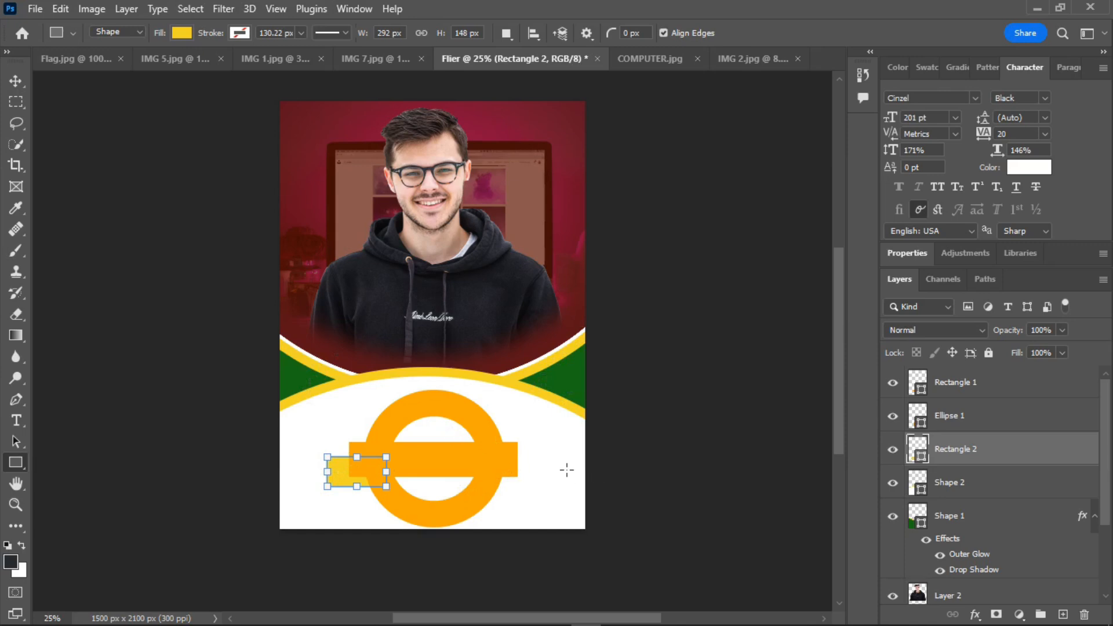
pyautogui.click(16, 80)
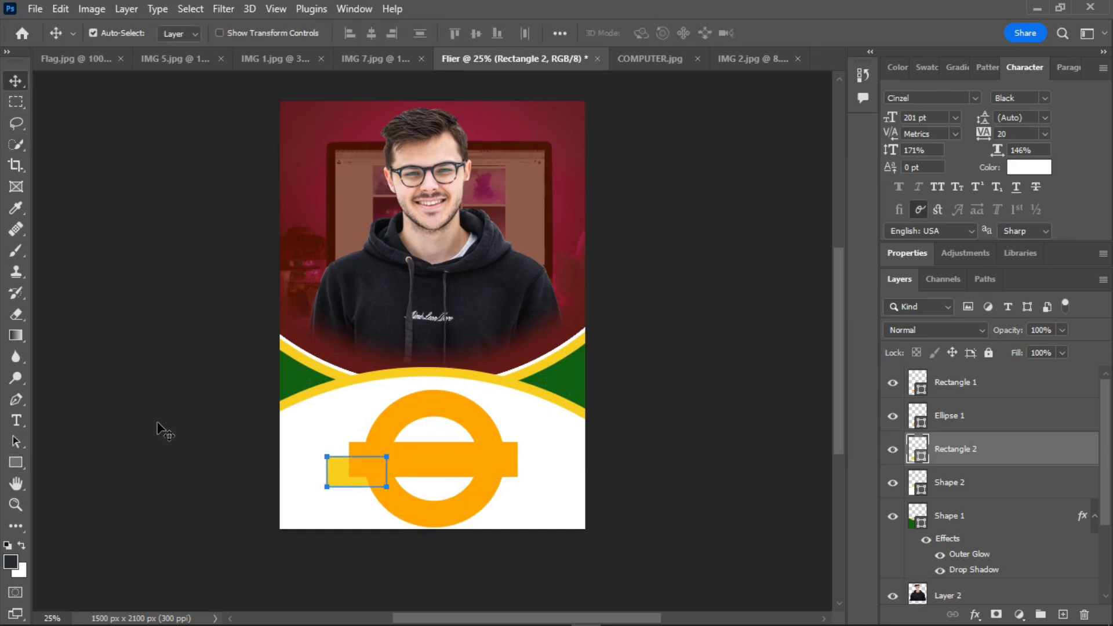
pyautogui.click(21, 466)
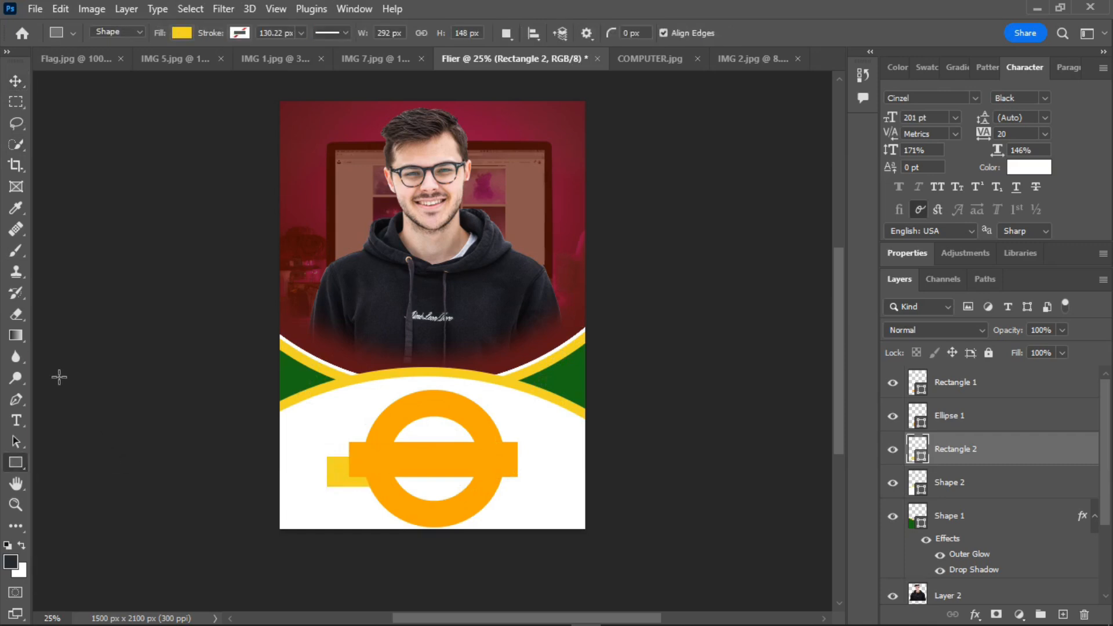
# Step: Draw a triangle about 192 by 348 px with the Pen tool over the yellow rectangle's outer end and fill it white
pyautogui.click(17, 401)
pyautogui.click(312, 439)
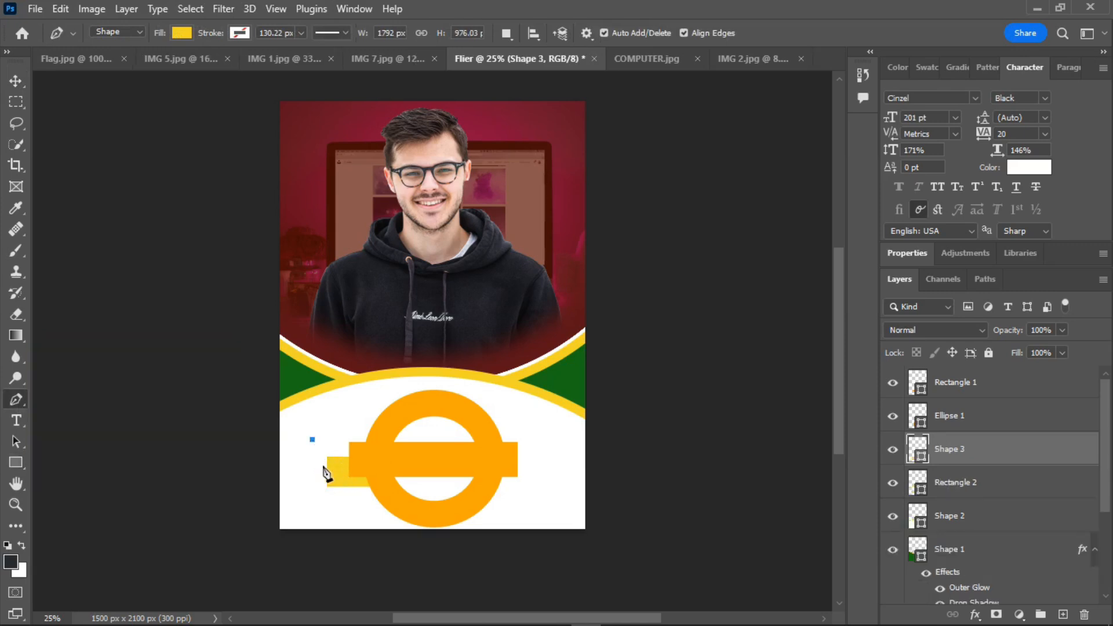
pyautogui.click(340, 472)
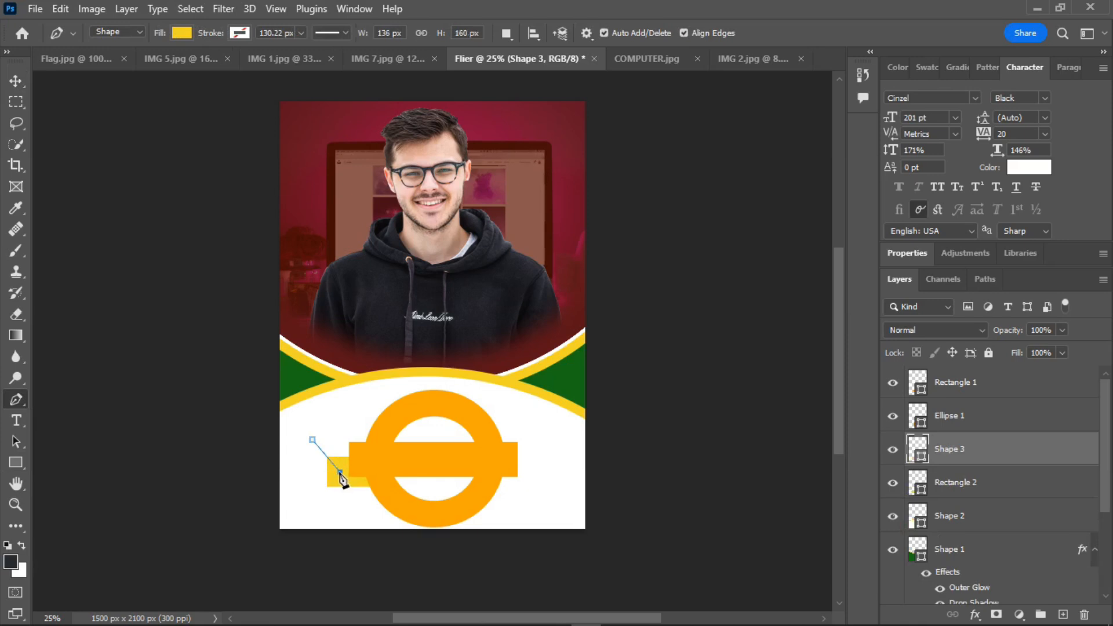
pyautogui.click(300, 510)
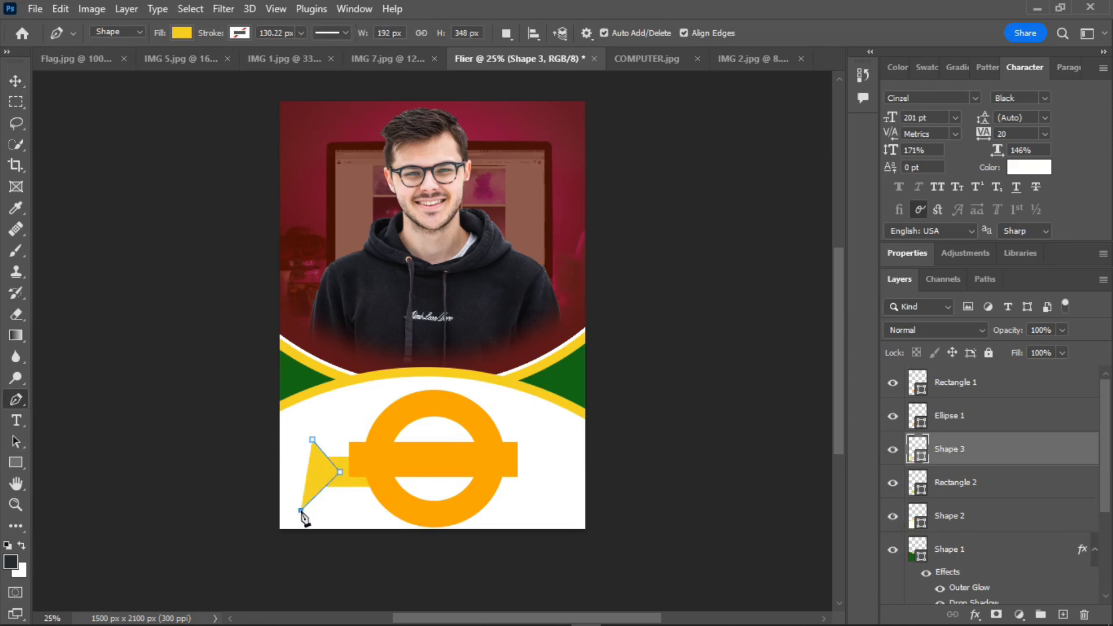
pyautogui.click(313, 441)
pyautogui.click(184, 34)
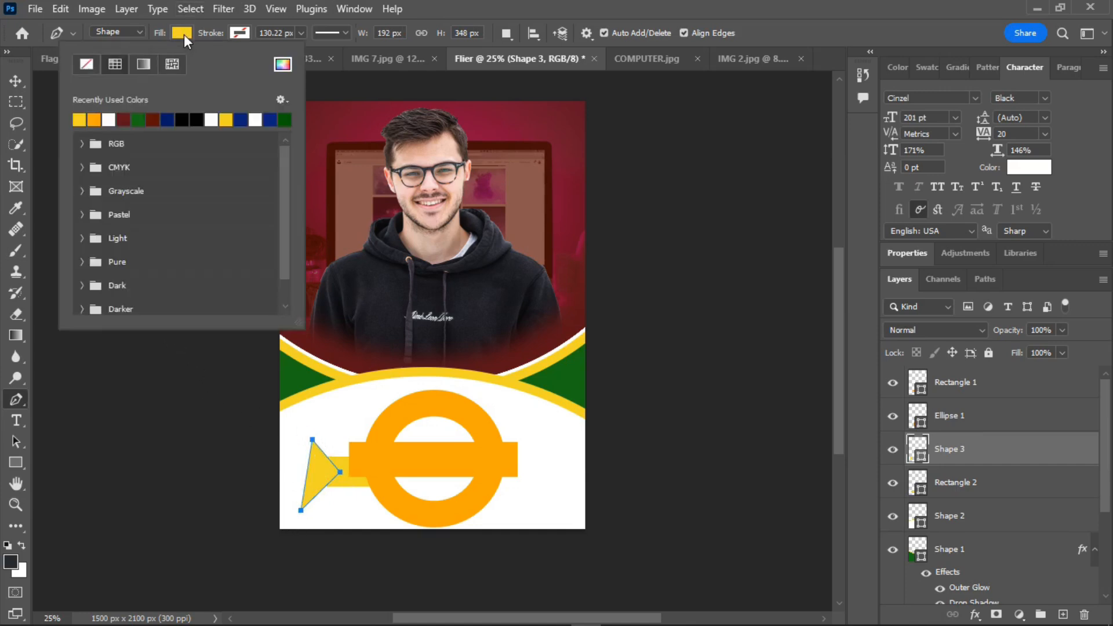
pyautogui.click(214, 121)
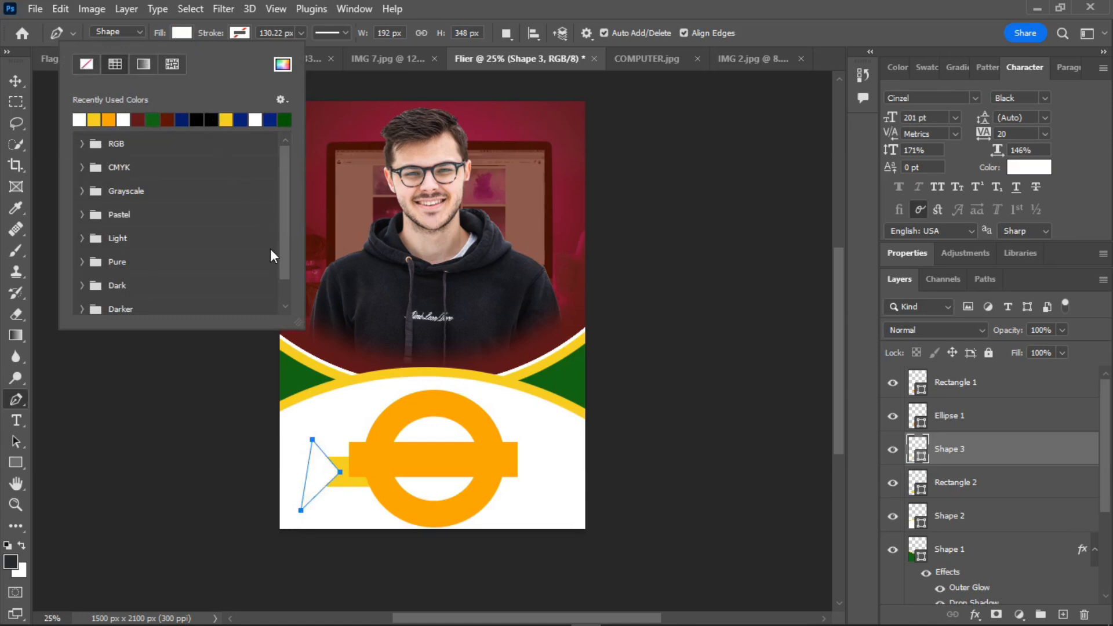
# Step: Nudge the white triangle slightly to the right to deepen the notch in the left ribbon tail
pyautogui.click(10, 84)
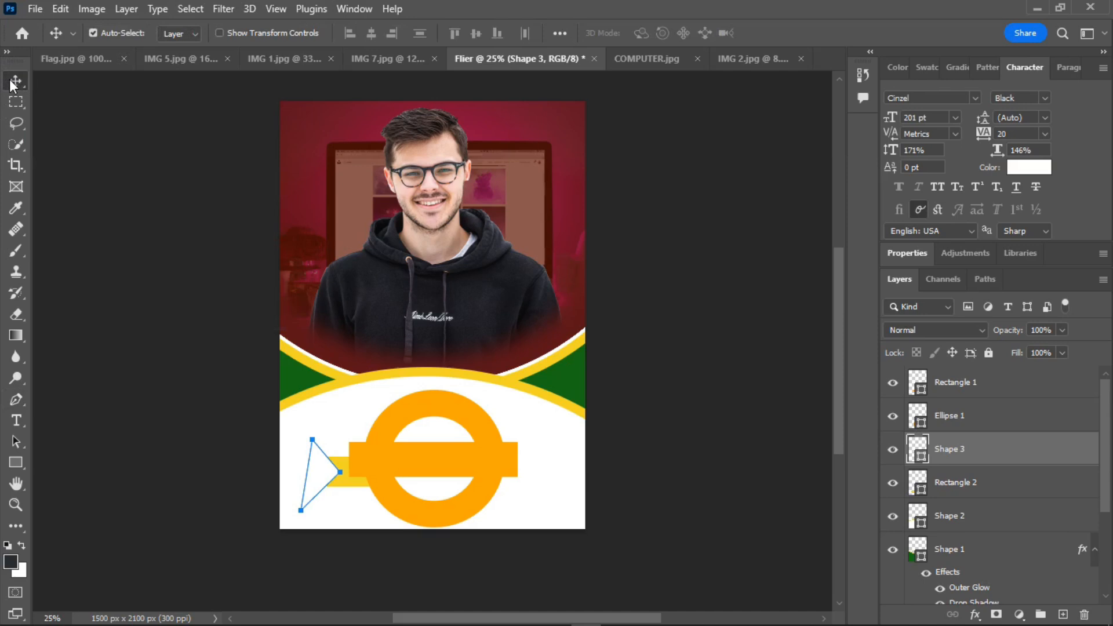
pyautogui.hotkey('shift', 'Right')
pyautogui.hotkey('shift', 'Right')
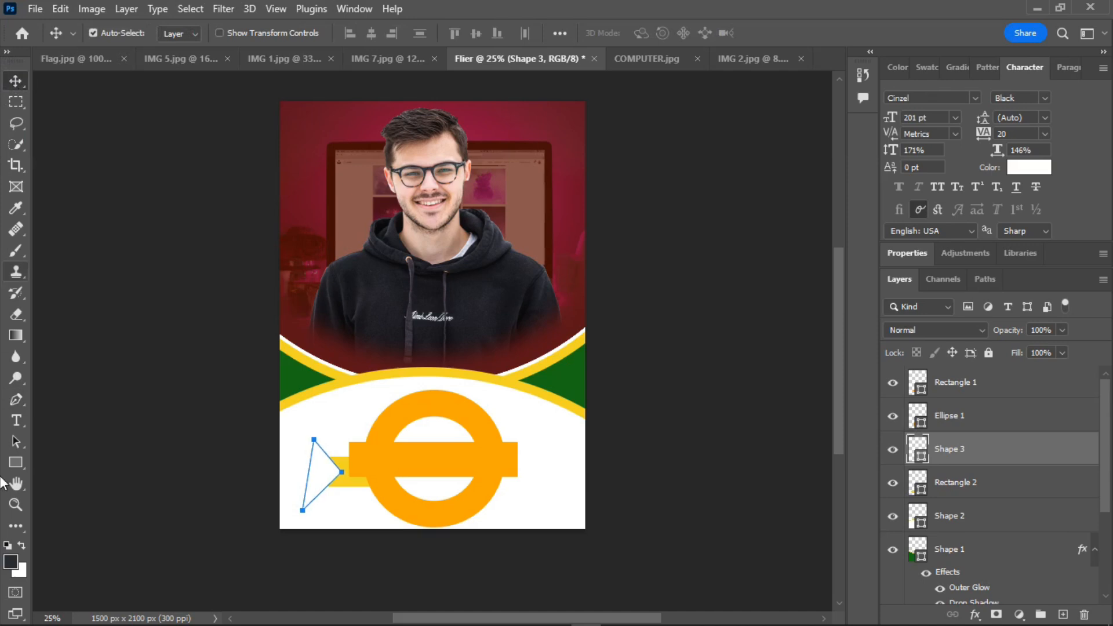
pyautogui.click(14, 405)
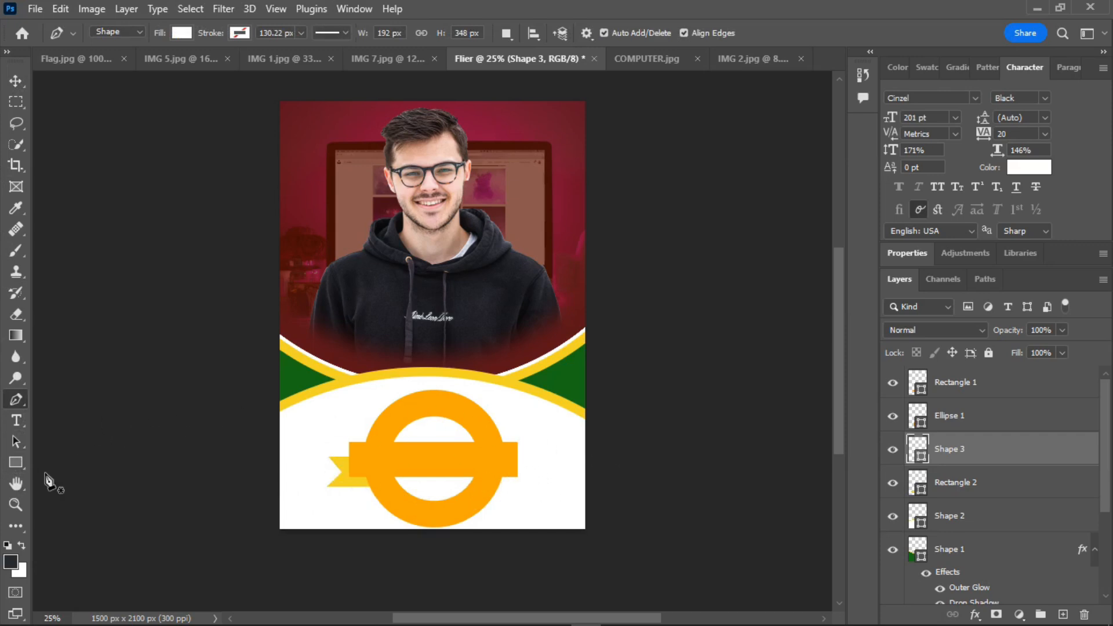
# Step: Draw a rectangle about 248 by 156 px at the orange banner's right end and fill it yellow
pyautogui.click(14, 464)
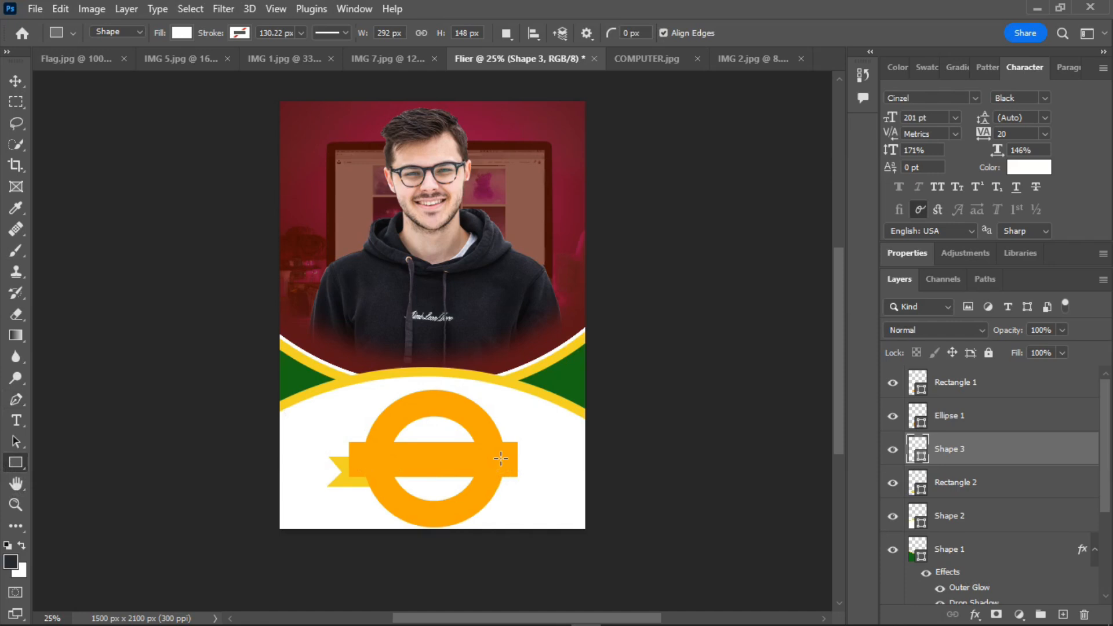
pyautogui.moveTo(493, 458); pyautogui.dragTo(543, 490)
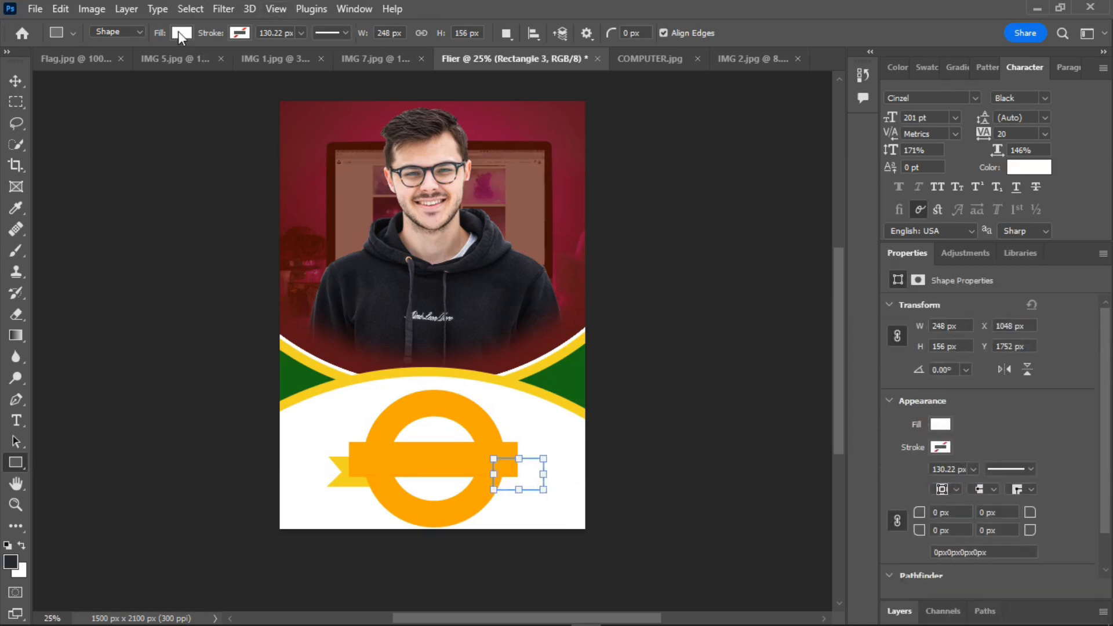
pyautogui.click(180, 33)
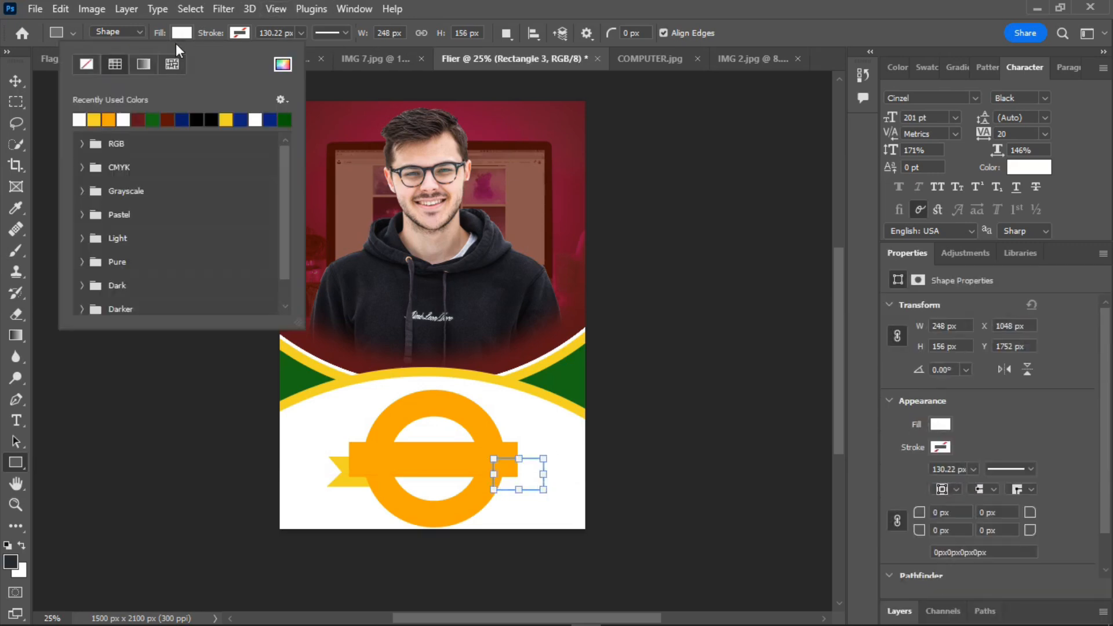
pyautogui.click(94, 119)
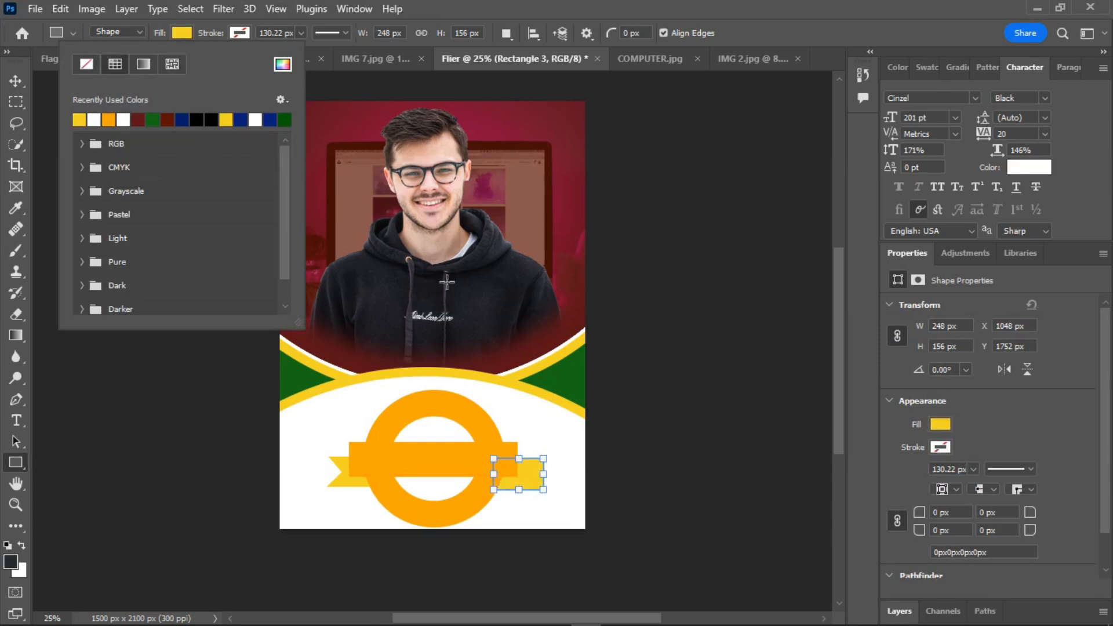
pyautogui.click(526, 270)
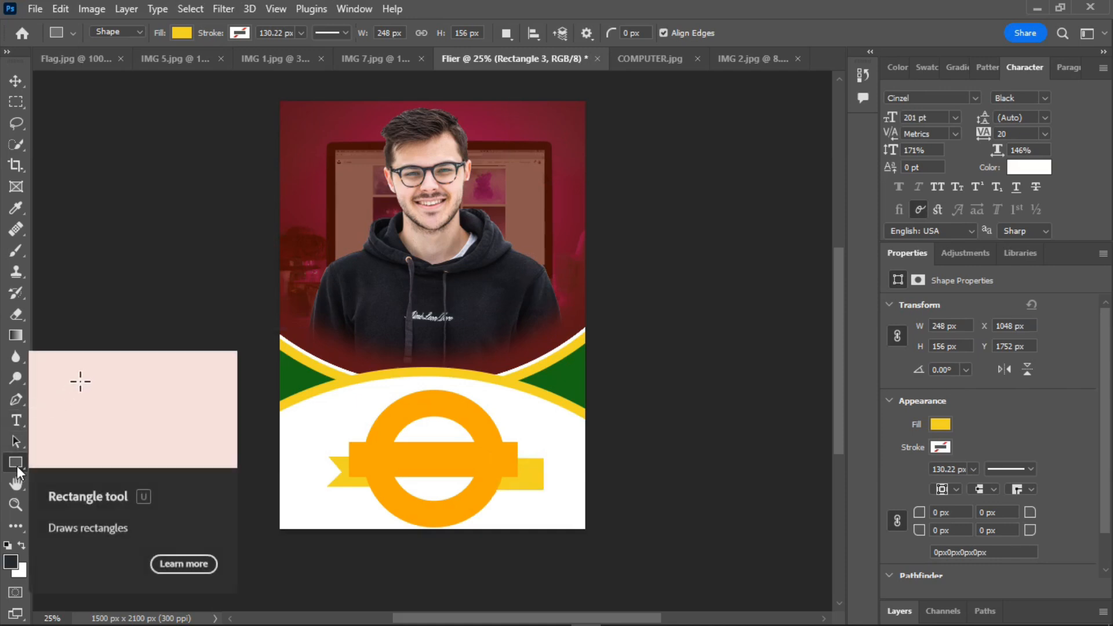
# Step: Cut a notch into the right ribbon tail by drawing a triangle about 172 by 300 px with the Pen tool and filling it white
pyautogui.click(17, 399)
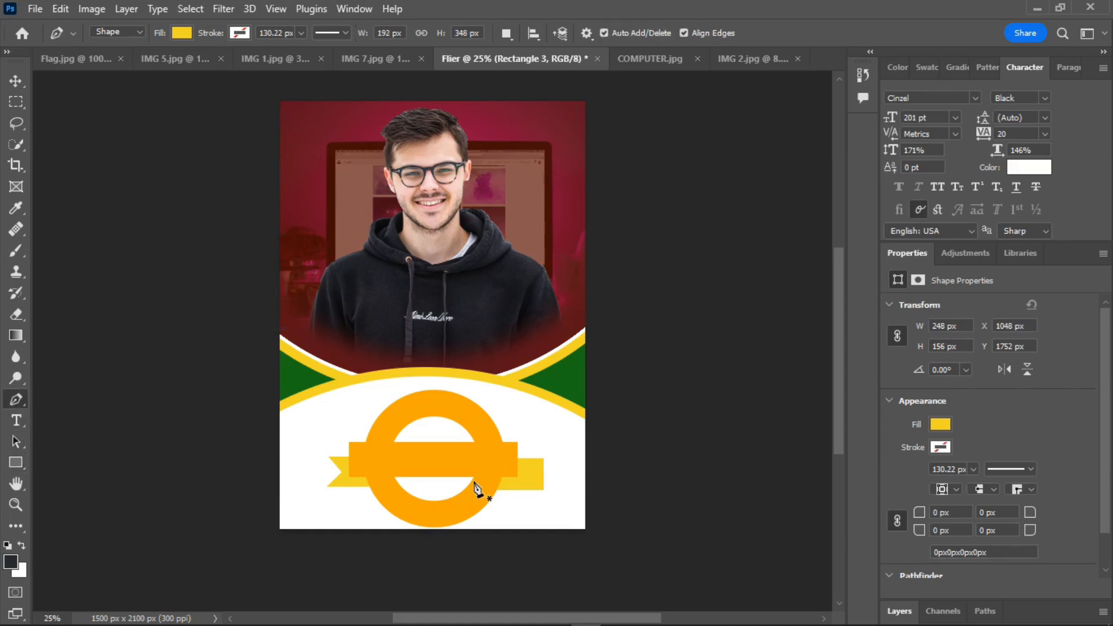
pyautogui.click(554, 443)
pyautogui.click(525, 474)
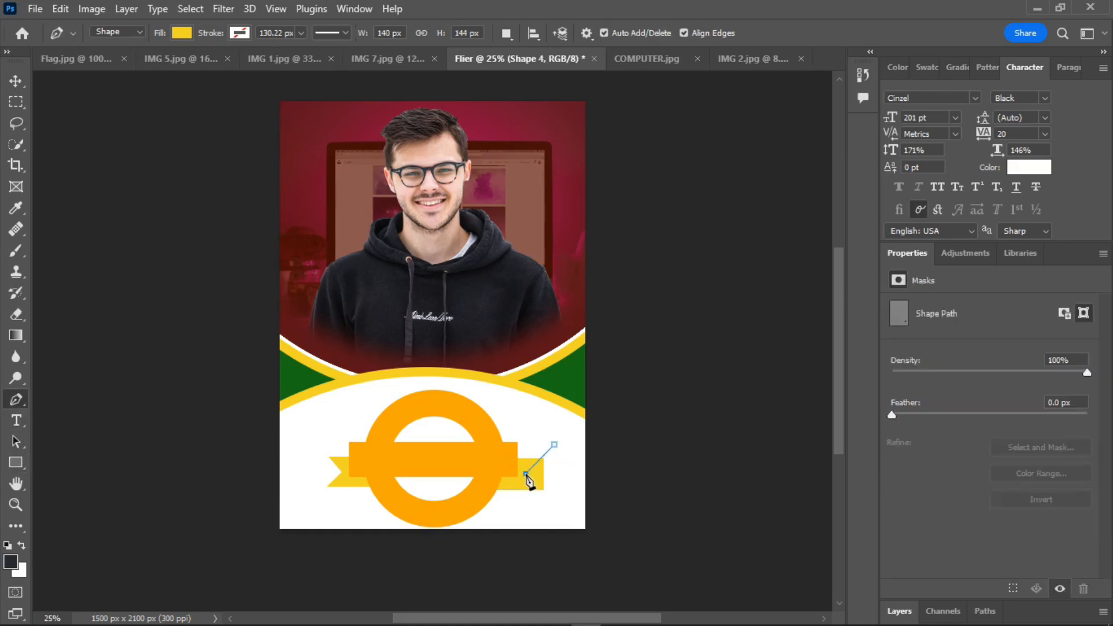
pyautogui.click(561, 505)
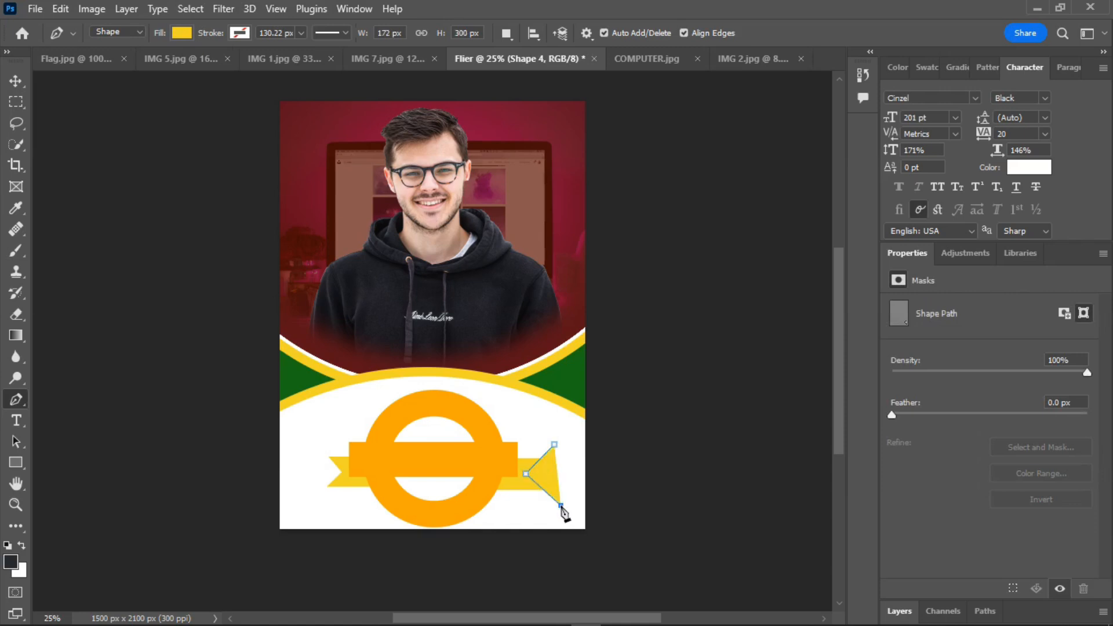
pyautogui.click(555, 445)
pyautogui.click(184, 36)
pyautogui.click(94, 119)
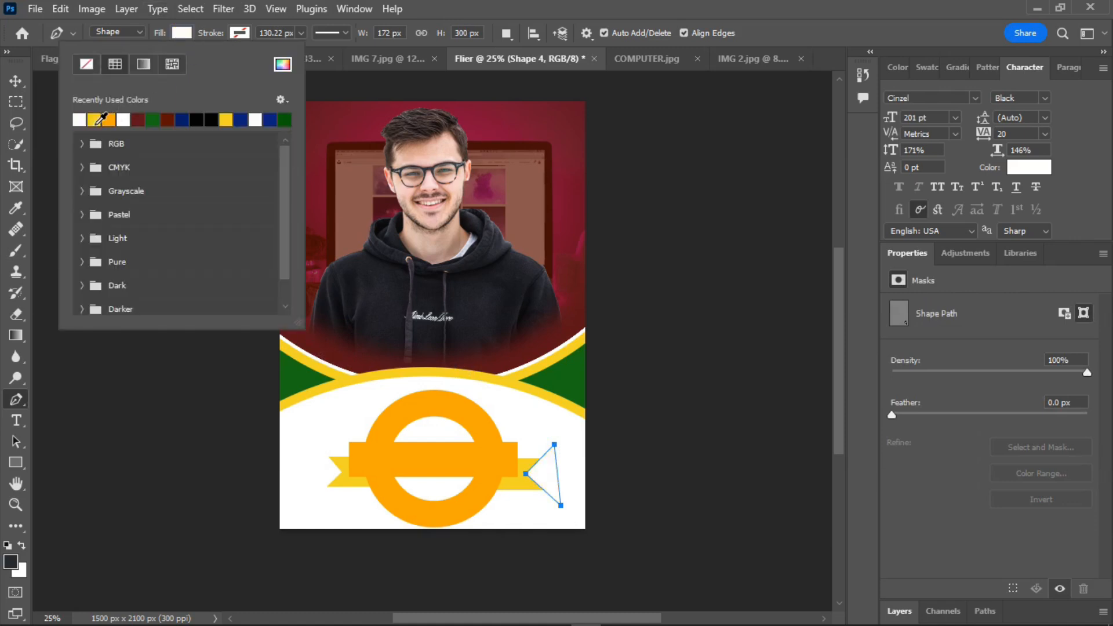
pyautogui.click(517, 249)
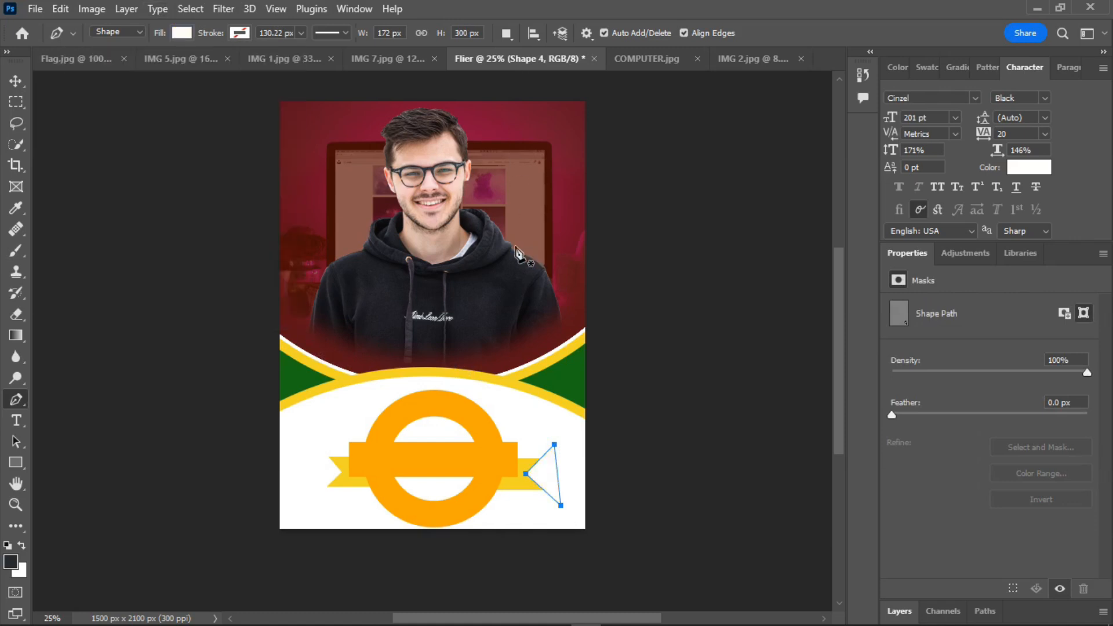
pyautogui.click(19, 398)
pyautogui.press('Return')
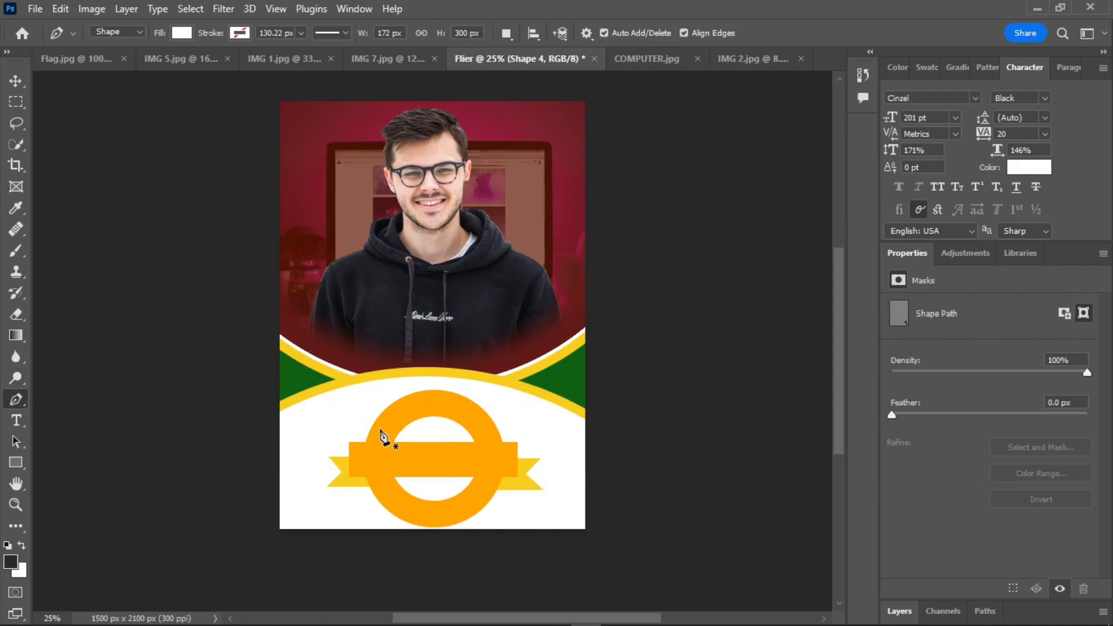
# Step: Open the star image download-removebg-preview from the Files folder
pyautogui.click(36, 9)
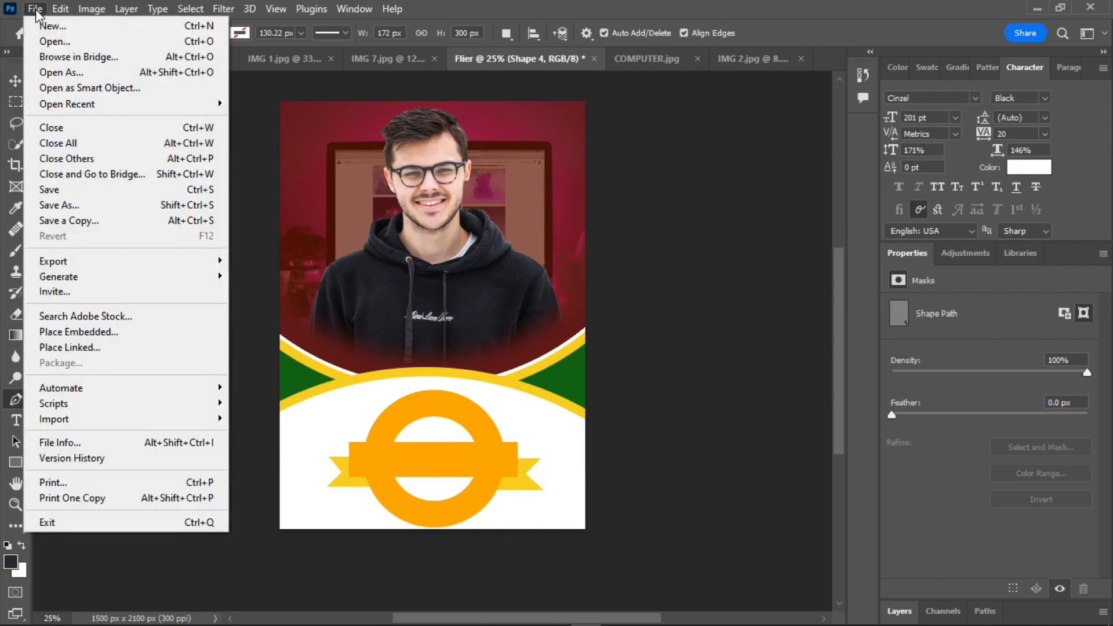
pyautogui.click(58, 43)
pyautogui.click(283, 145)
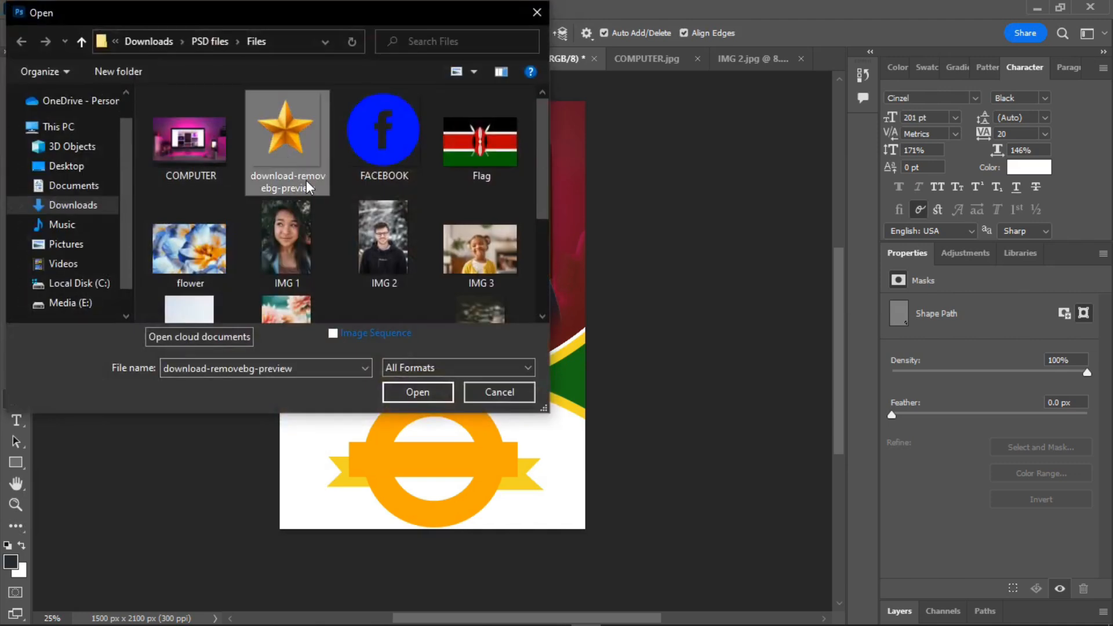
pyautogui.click(416, 391)
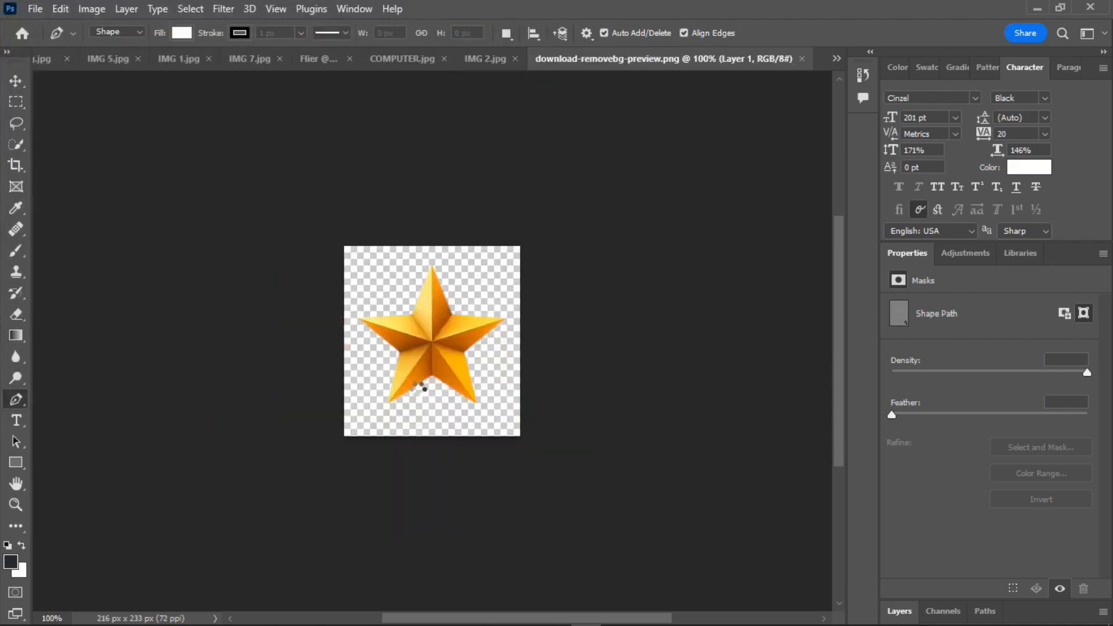
# Step: Copy the star into the Flier document on the orange ring's upper left and move its layer above Rectangle 1
pyautogui.click(16, 83)
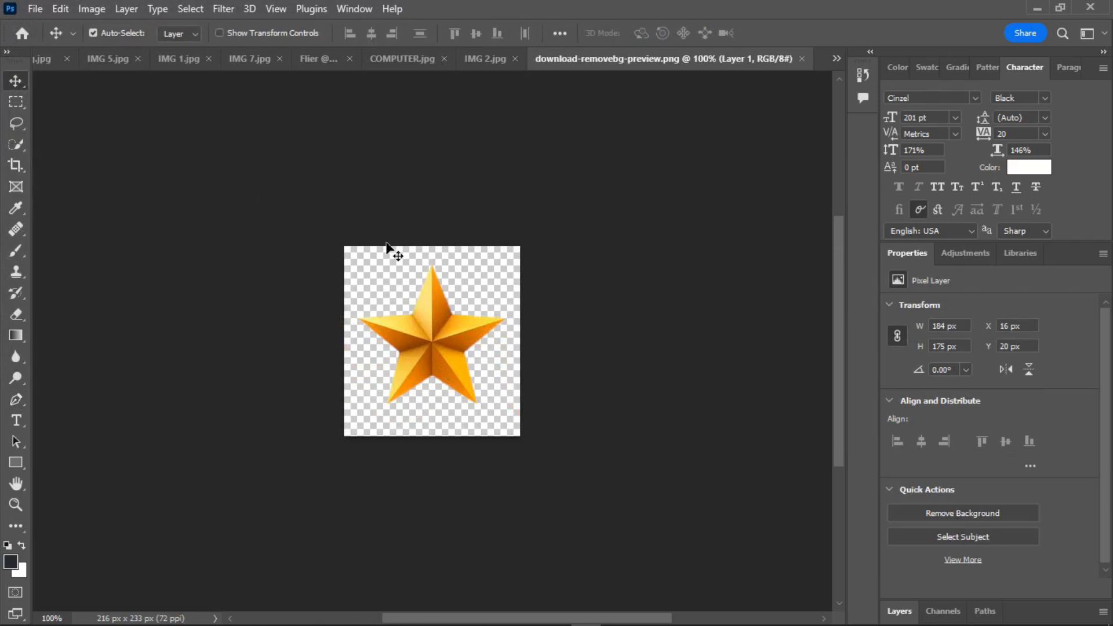
pyautogui.moveTo(436, 341); pyautogui.dragTo(314, 62)
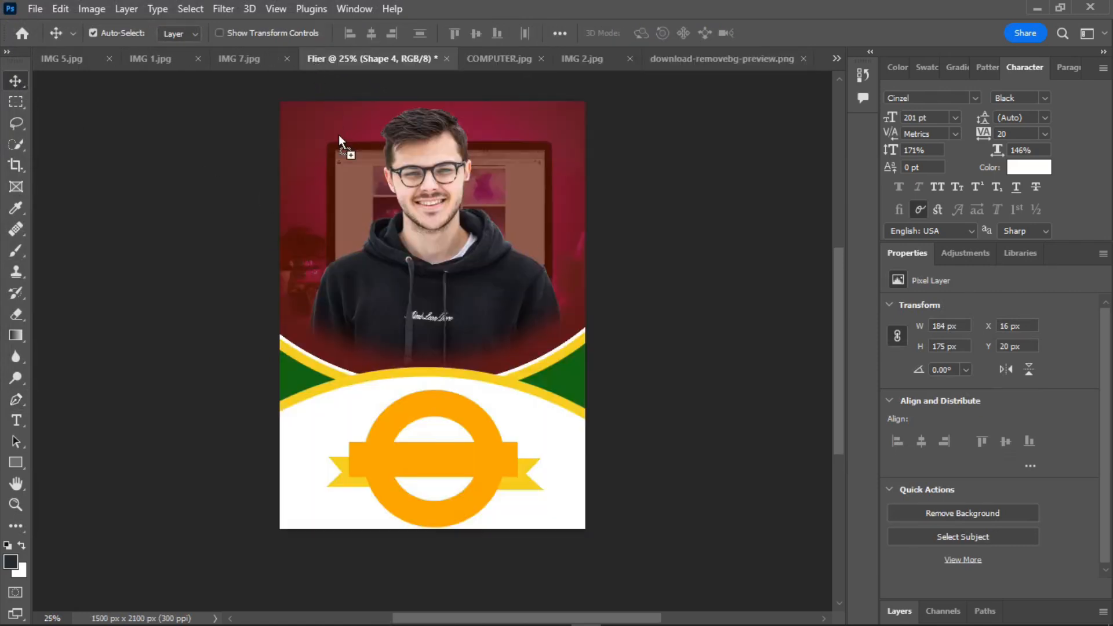
pyautogui.moveTo(381, 429); pyautogui.dragTo(380, 427)
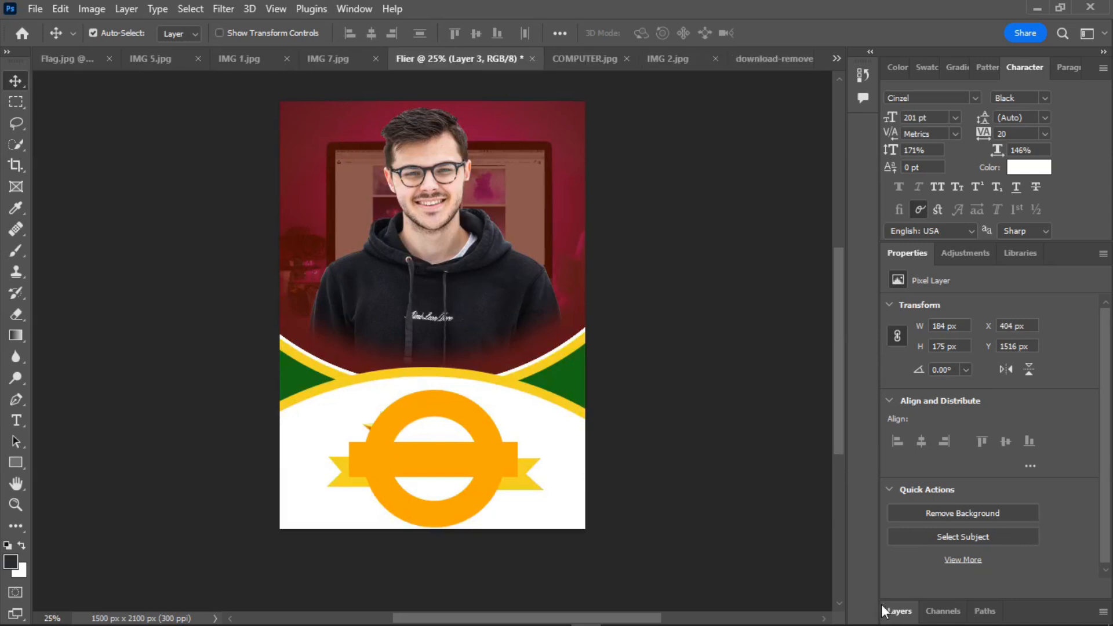
pyautogui.click(899, 611)
pyautogui.moveTo(955, 457); pyautogui.dragTo(947, 368)
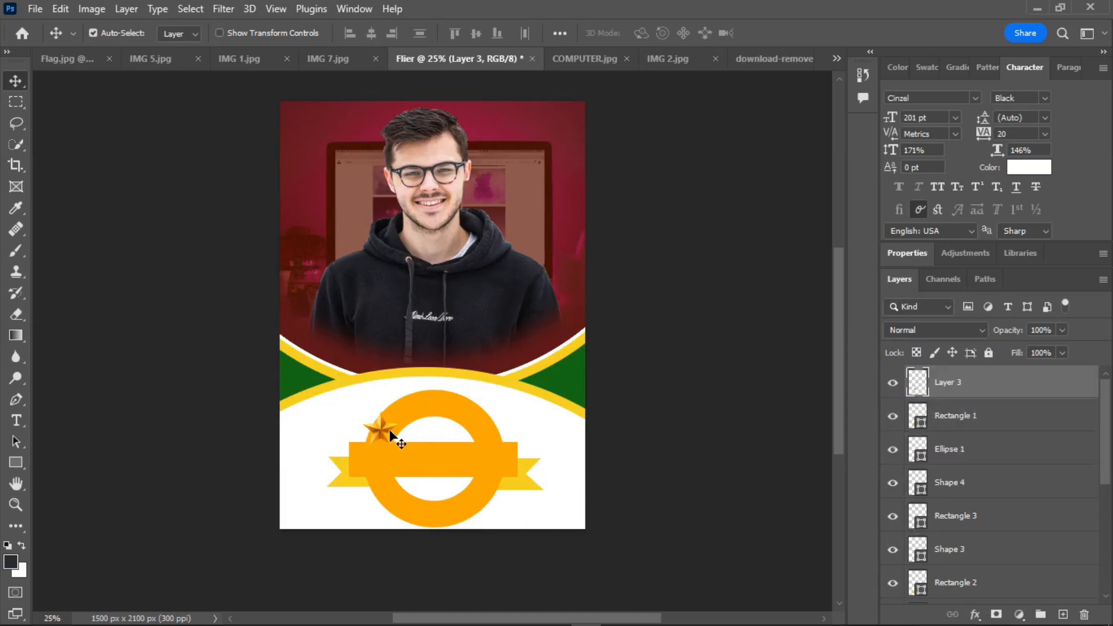
# Step: Scale the star on the ring's upper left down proportionally to about 67.74%
pyautogui.hotkey('ctrl', 't')
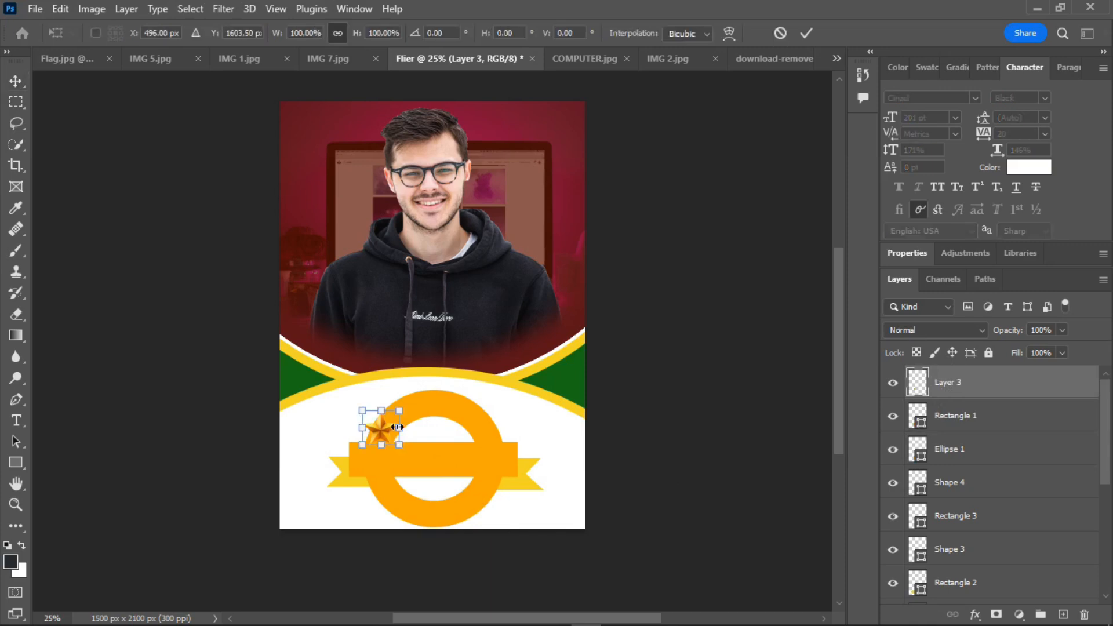
pyautogui.click(337, 33)
pyautogui.moveTo(362, 410); pyautogui.dragTo(384, 430)
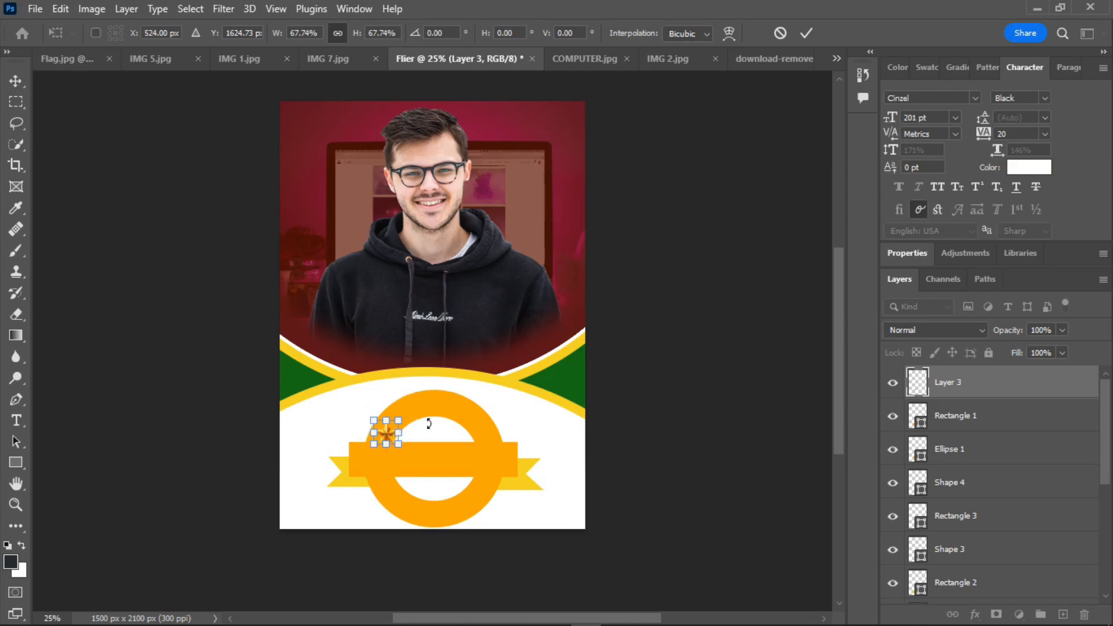
pyautogui.click(804, 33)
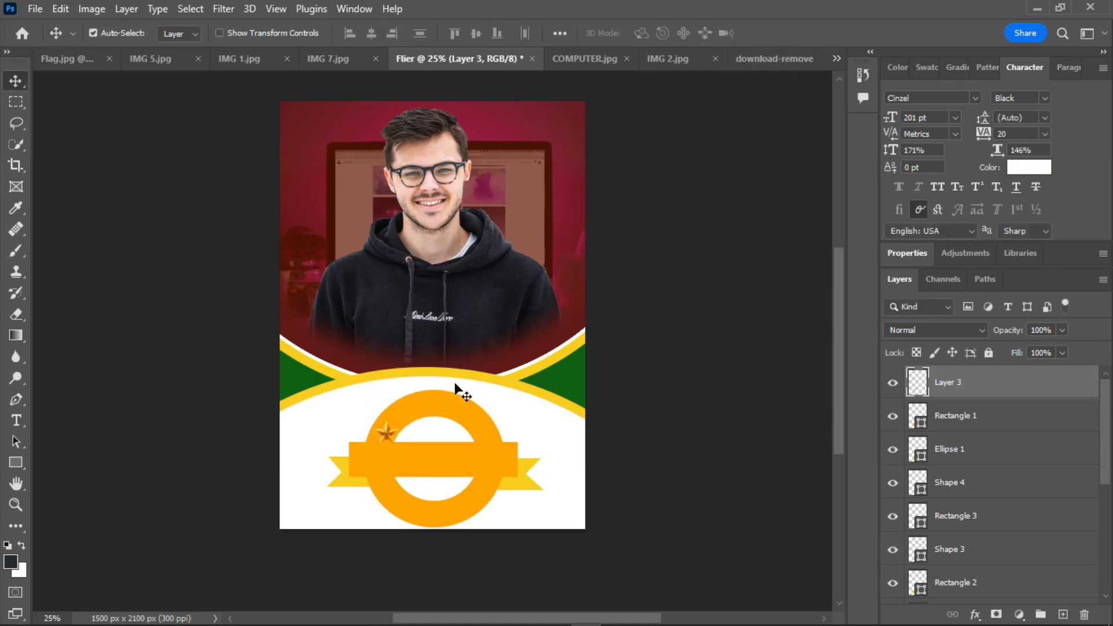
# Step: Change the stroke colour of the orange ring, Ellipse 1, to yellow
pyautogui.click(446, 404)
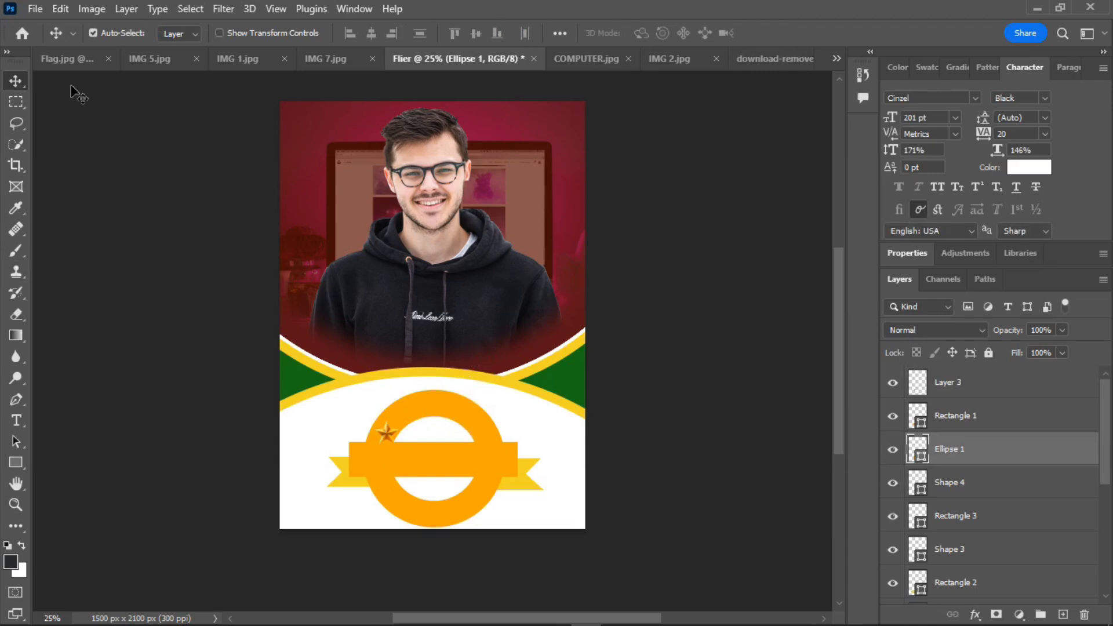
pyautogui.click(15, 462)
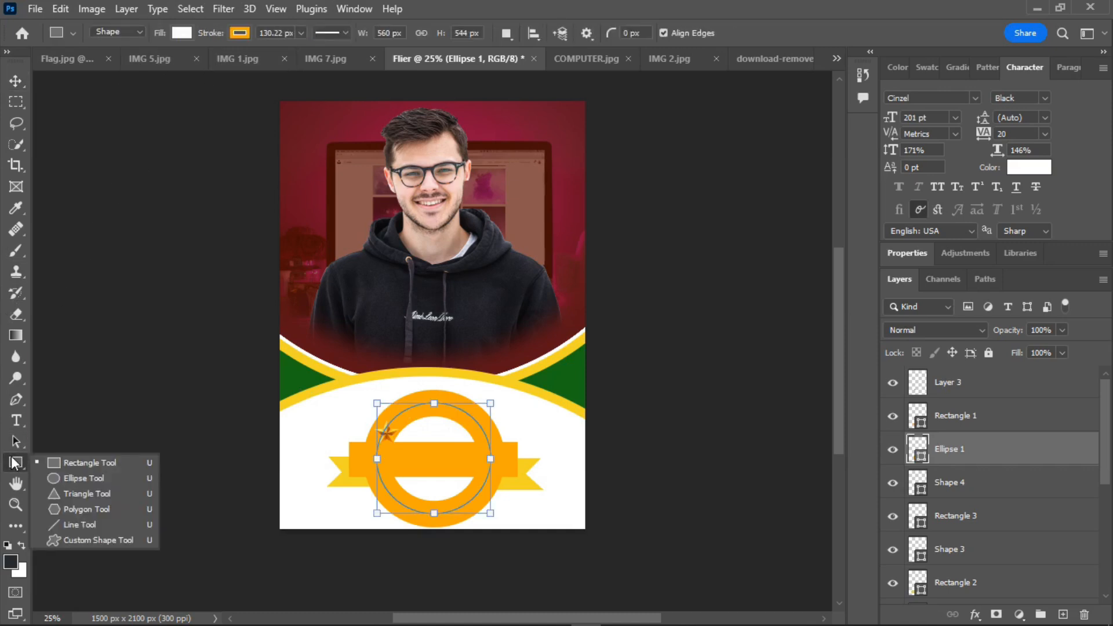
pyautogui.click(248, 34)
pyautogui.click(138, 119)
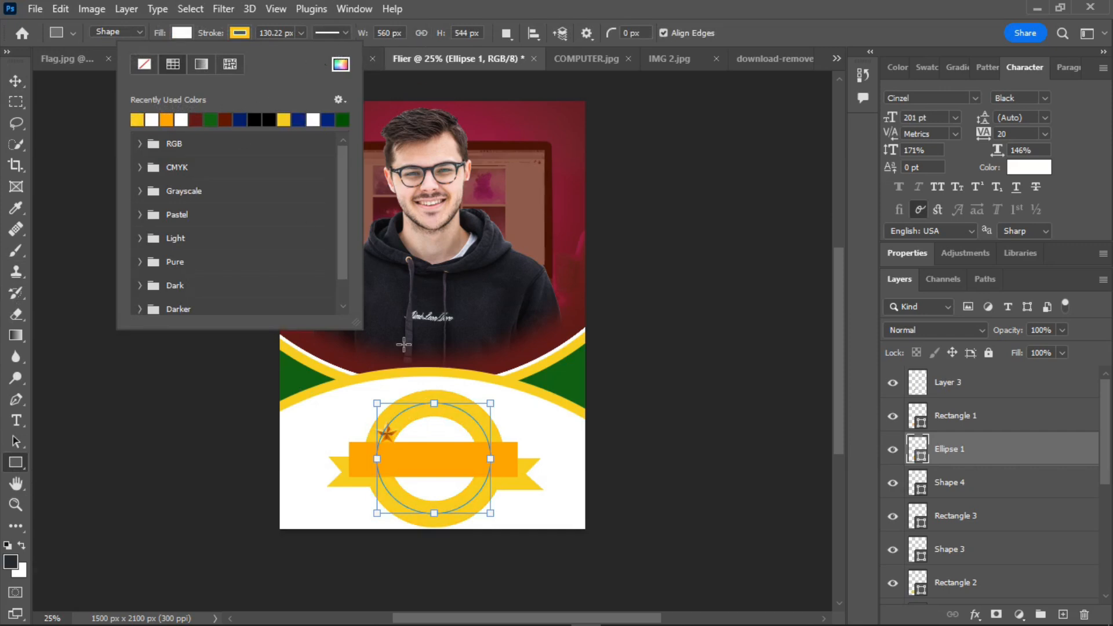
pyautogui.click(14, 81)
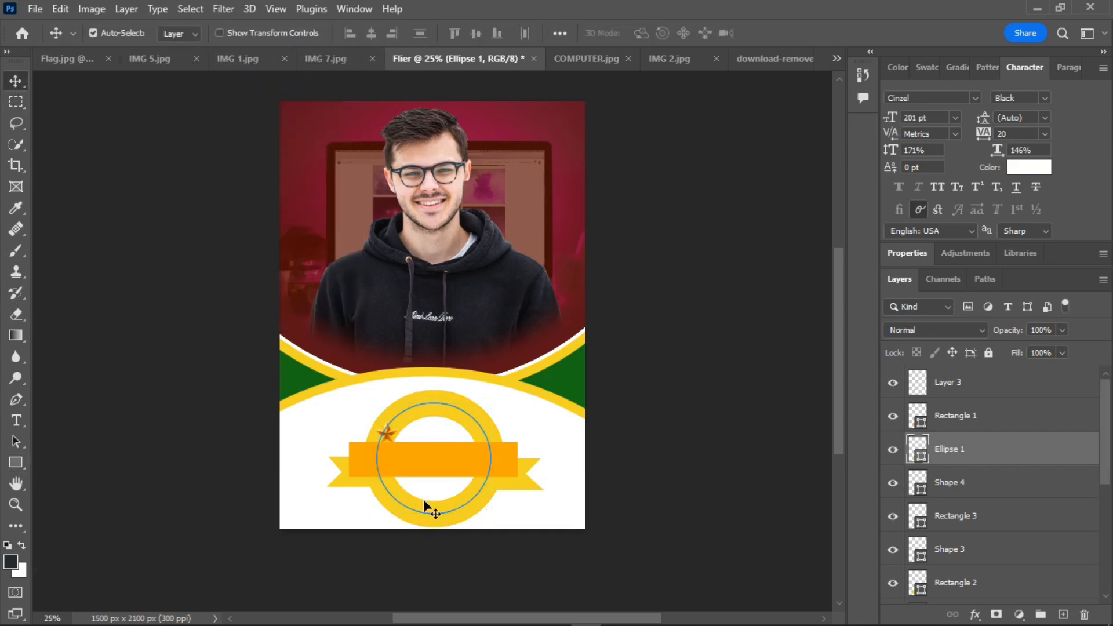
# Step: Change the fill of the banner rectangle across the ring, Rectangle 1, to yellow
pyautogui.click(359, 467)
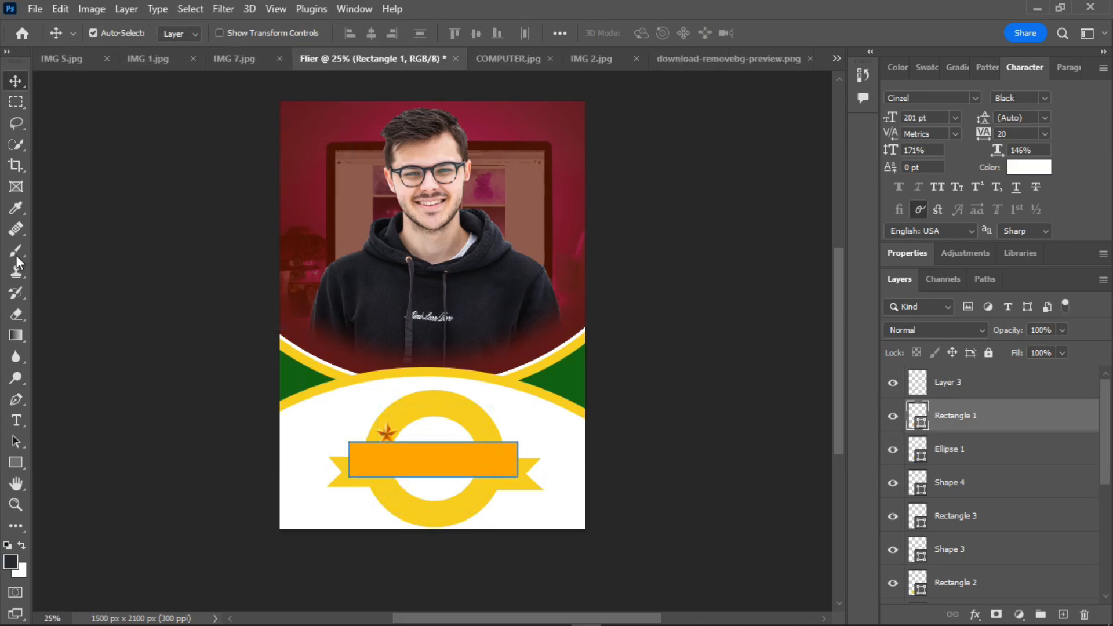
pyautogui.click(17, 461)
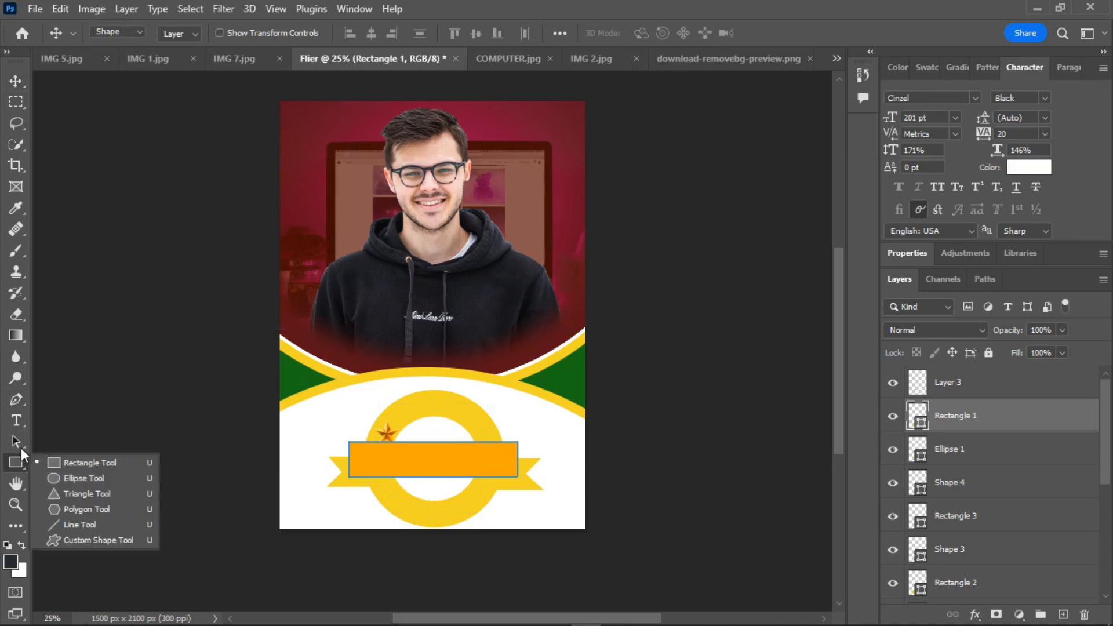
pyautogui.click(185, 34)
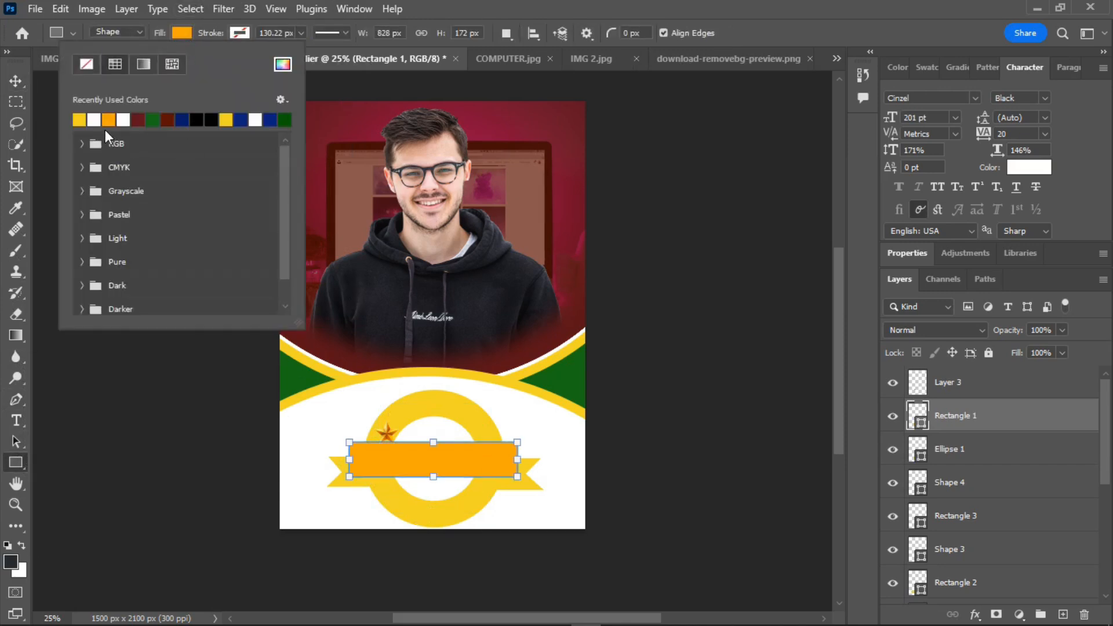
pyautogui.click(84, 119)
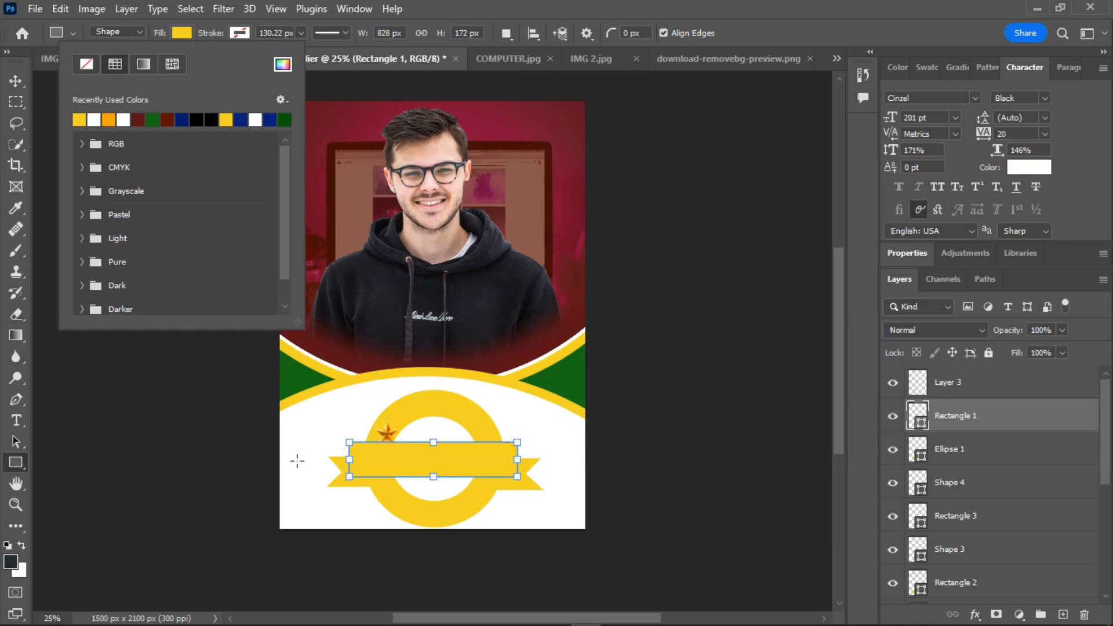
pyautogui.click(17, 82)
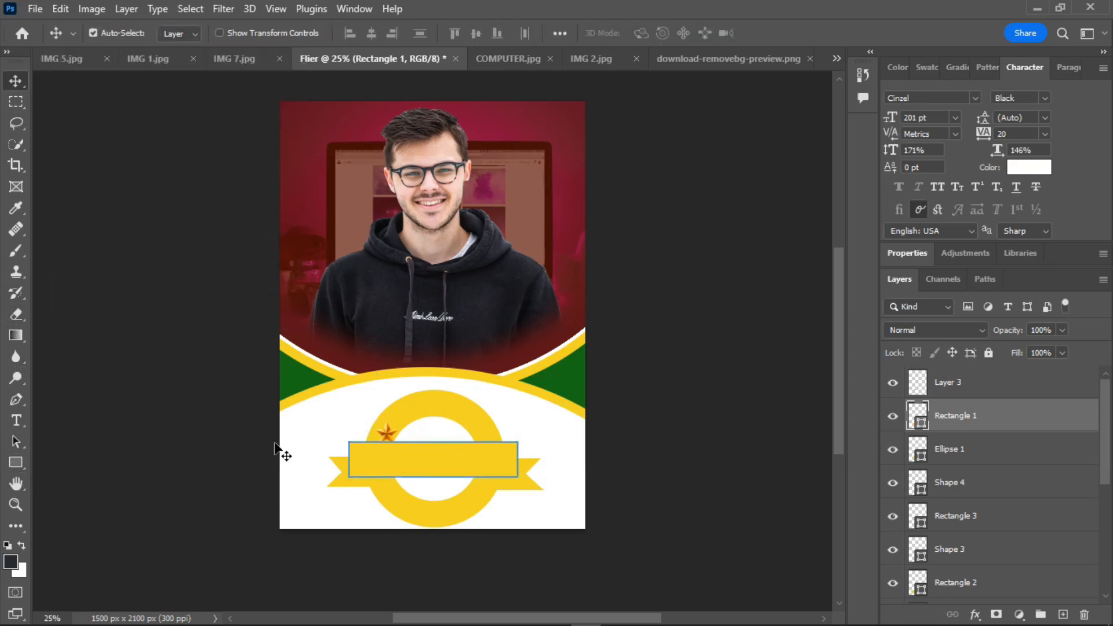
# Step: Change the fill of the left ribbon tail, Rectangle 2, to orange
pyautogui.click(341, 479)
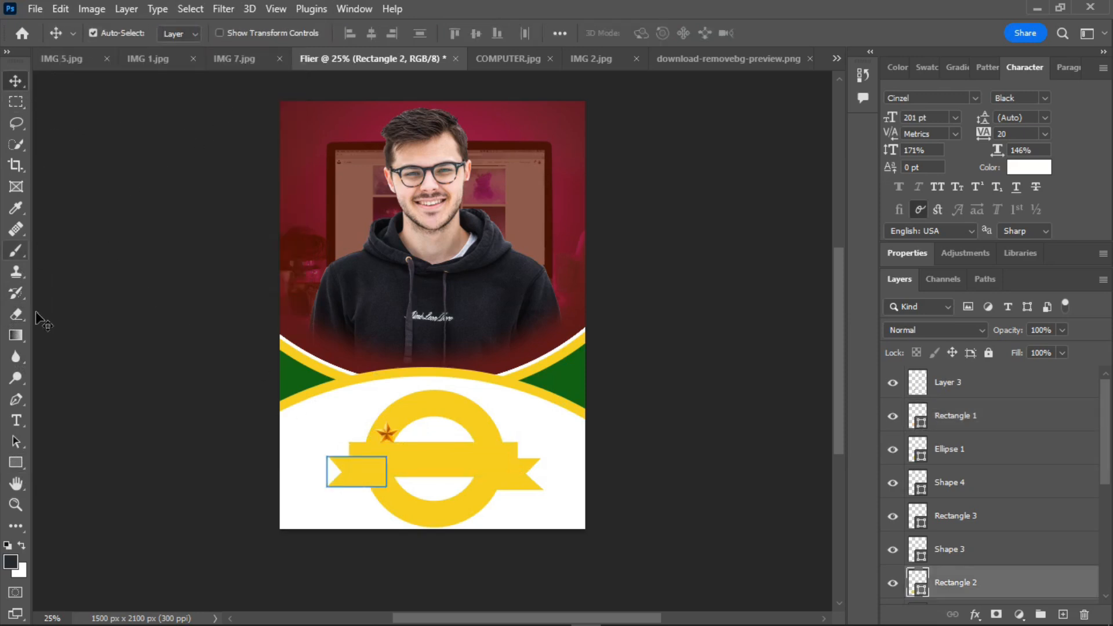
pyautogui.click(14, 463)
pyautogui.click(180, 33)
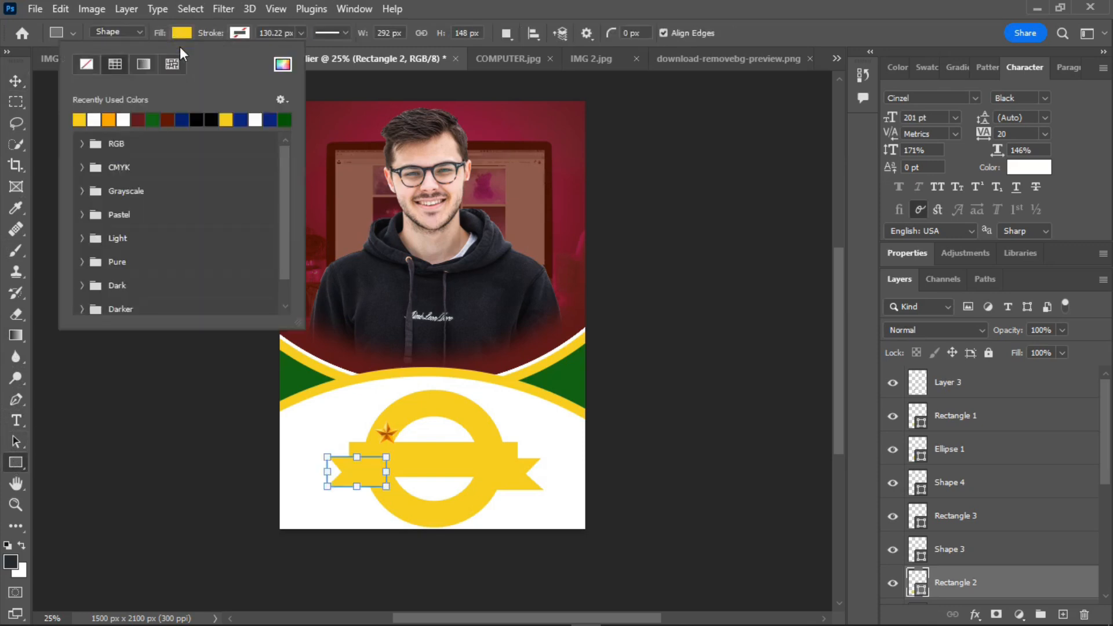
pyautogui.click(109, 120)
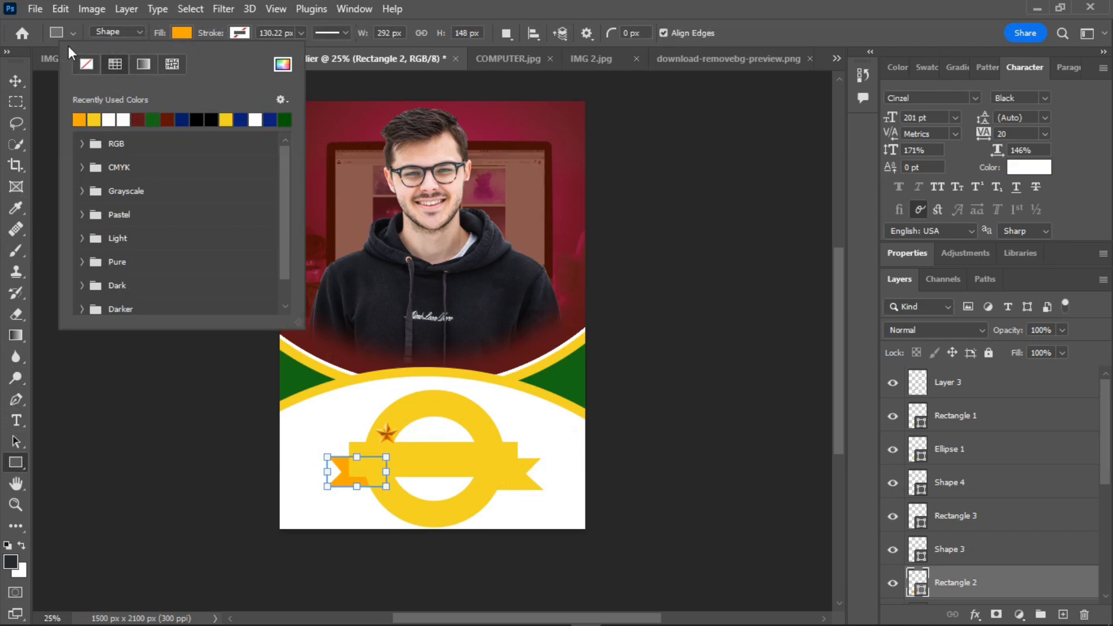
pyautogui.click(15, 81)
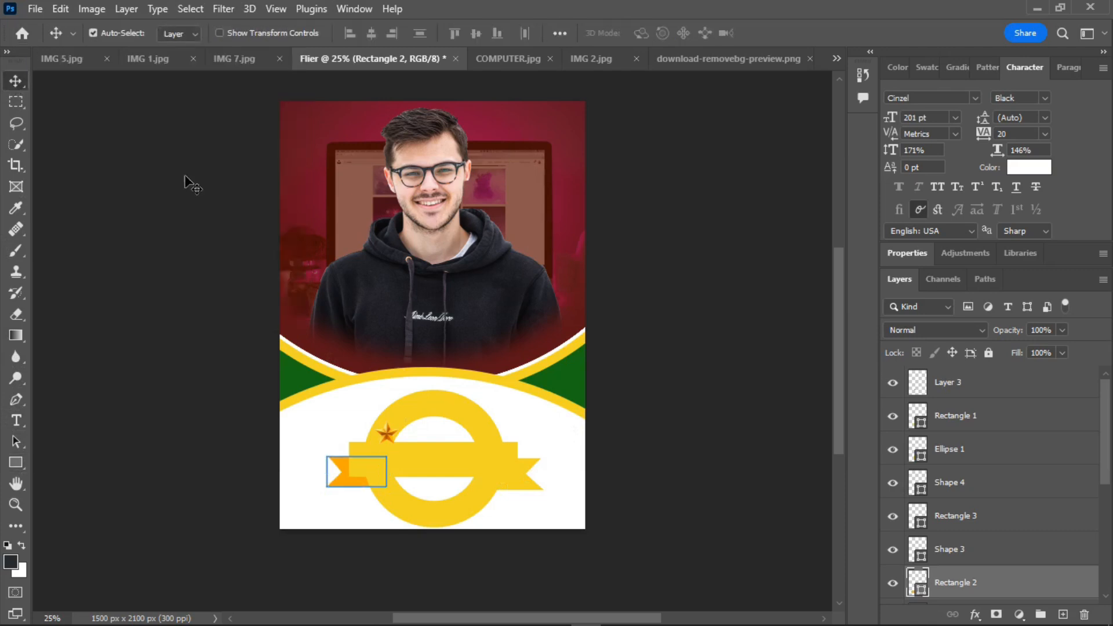
# Step: Change the fill of the right ribbon tail, Rectangle 3, to orange
pyautogui.click(520, 485)
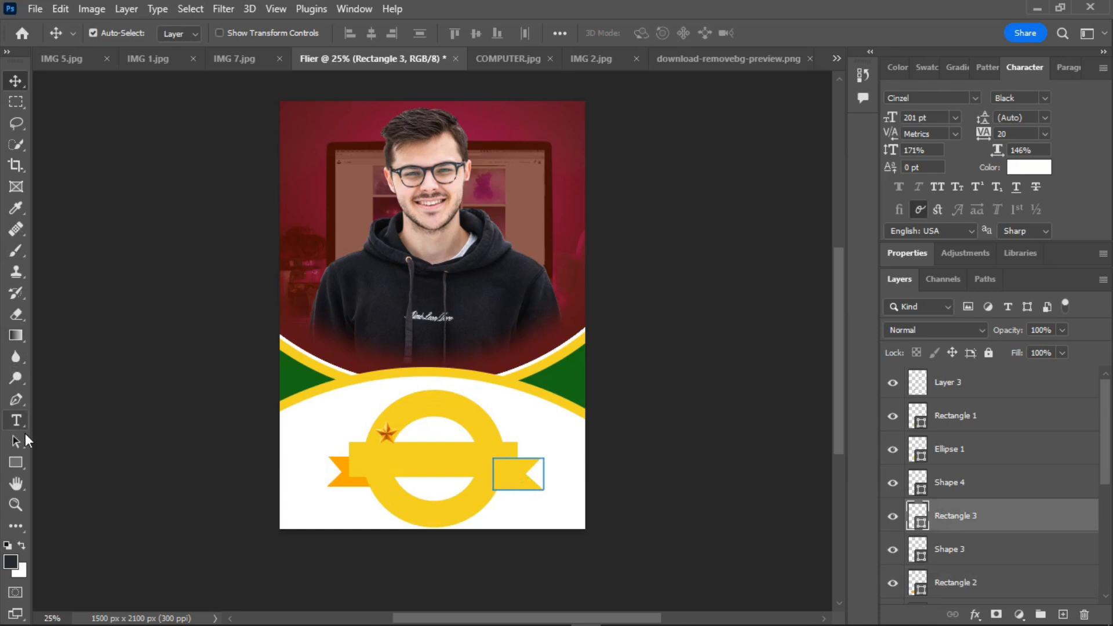
pyautogui.click(16, 460)
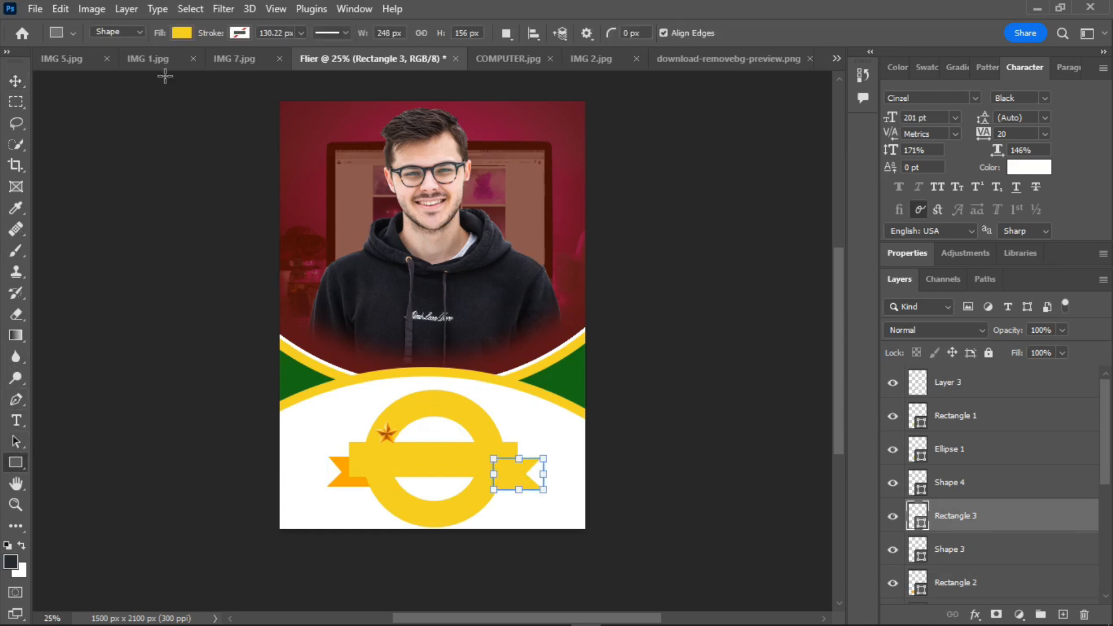
pyautogui.click(181, 33)
pyautogui.click(80, 118)
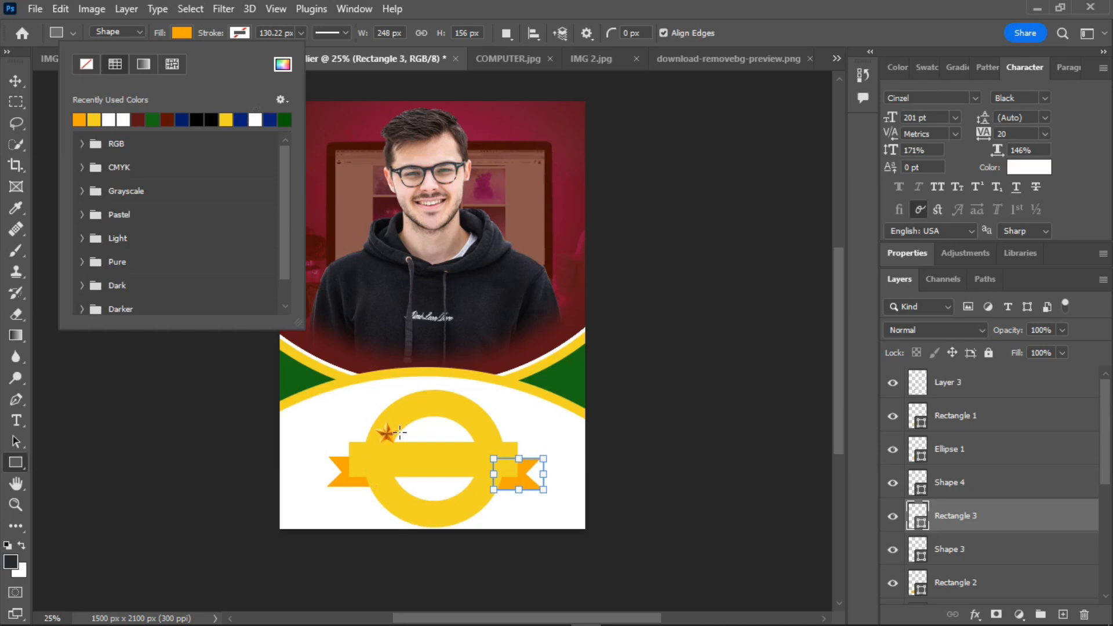
pyautogui.click(18, 86)
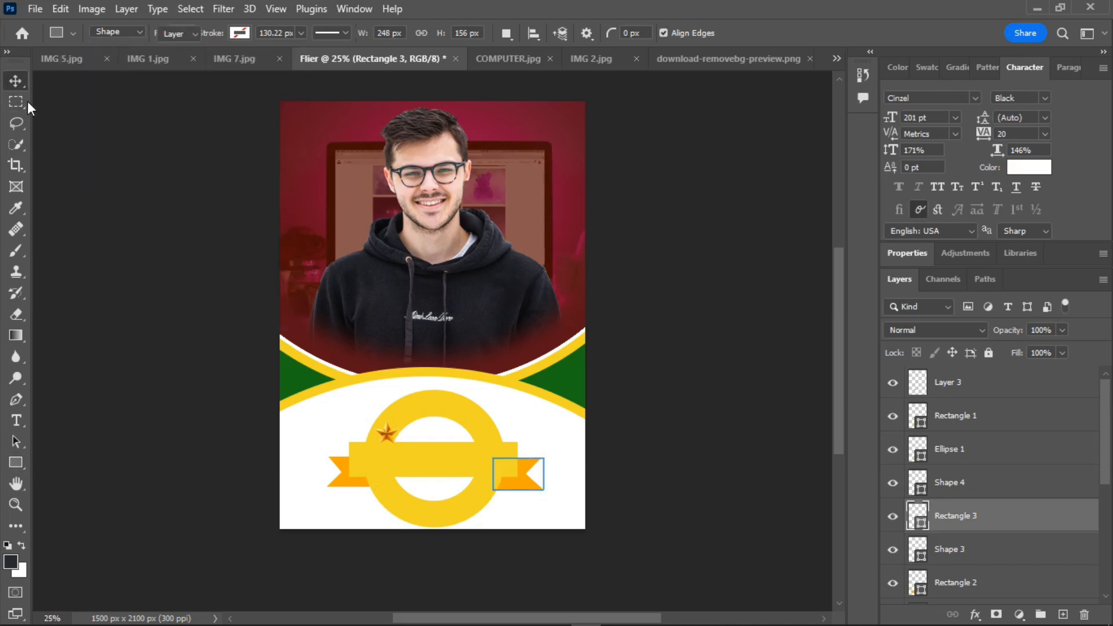
# Step: Nudge the star slightly left and up so it sits within the upper-left band of the ring
pyautogui.click(392, 431)
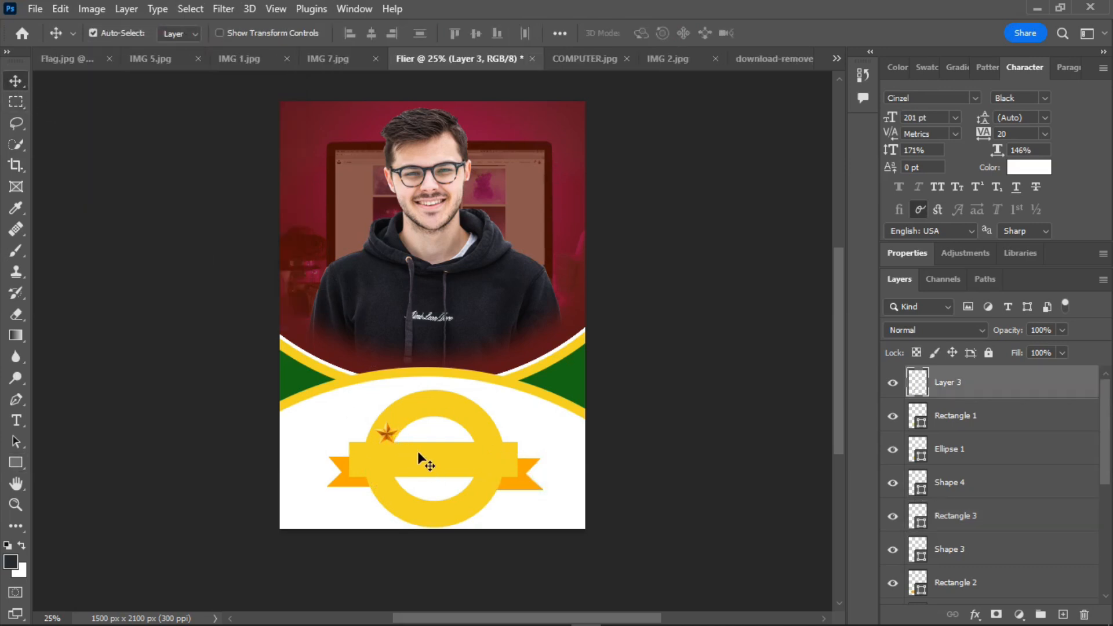
pyautogui.hotkey('shift', 'Left')
pyautogui.hotkey('shift', 'Left')
pyautogui.hotkey('shift', 'Left')
pyautogui.hotkey('shift', 'Left')
pyautogui.hotkey('shift', 'Up')
pyautogui.hotkey('shift', 'Right')
pyautogui.hotkey('shift', 'Right')
# Step: Paste a second star and place it on the ring's upper right, level with the first one
pyautogui.hotkey('ctrl', 'v')
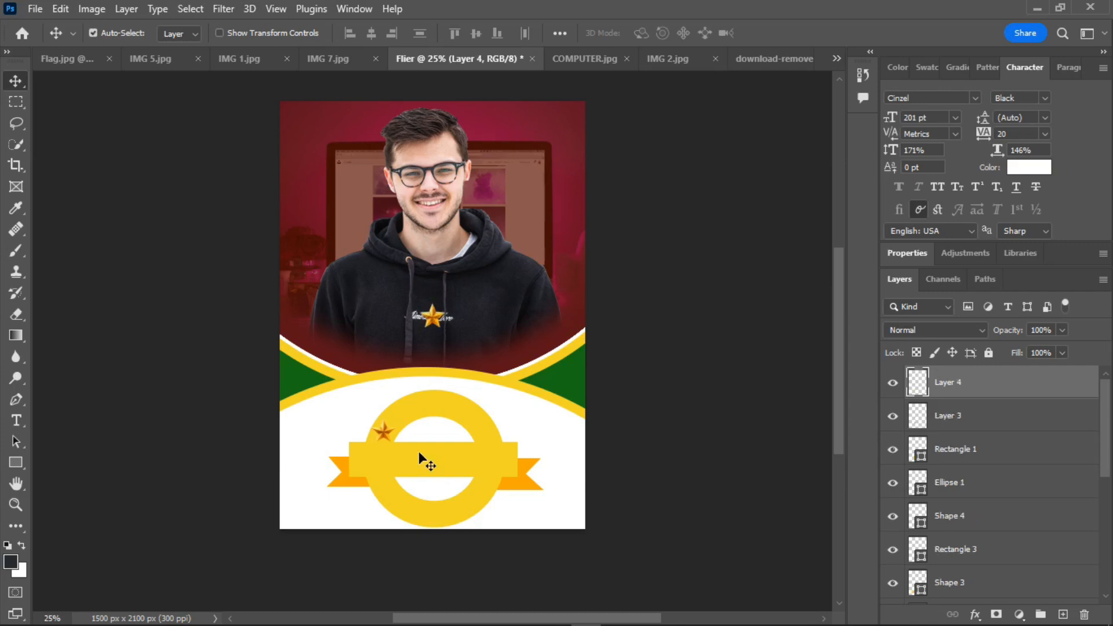
pyautogui.moveTo(433, 318); pyautogui.dragTo(479, 433)
pyautogui.press('Right')
pyautogui.press('Right')
pyautogui.press('Right')
pyautogui.press('Left')
pyautogui.press('Left')
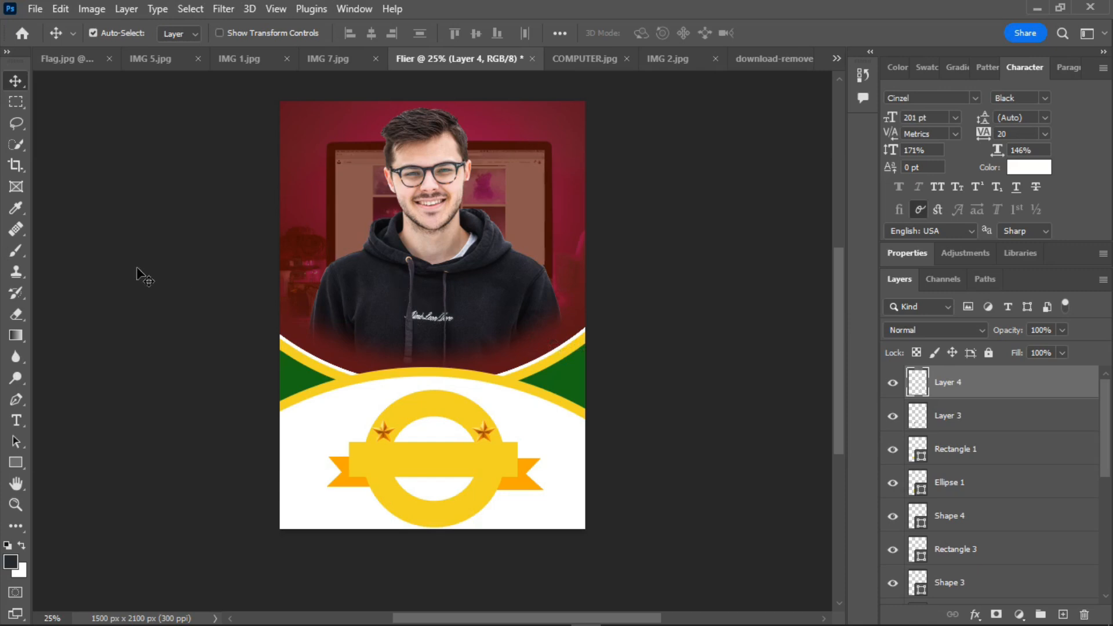
# Step: Start a new text layer over the hoodie and set its type to 24 pt Black Ops One
pyautogui.press('b')
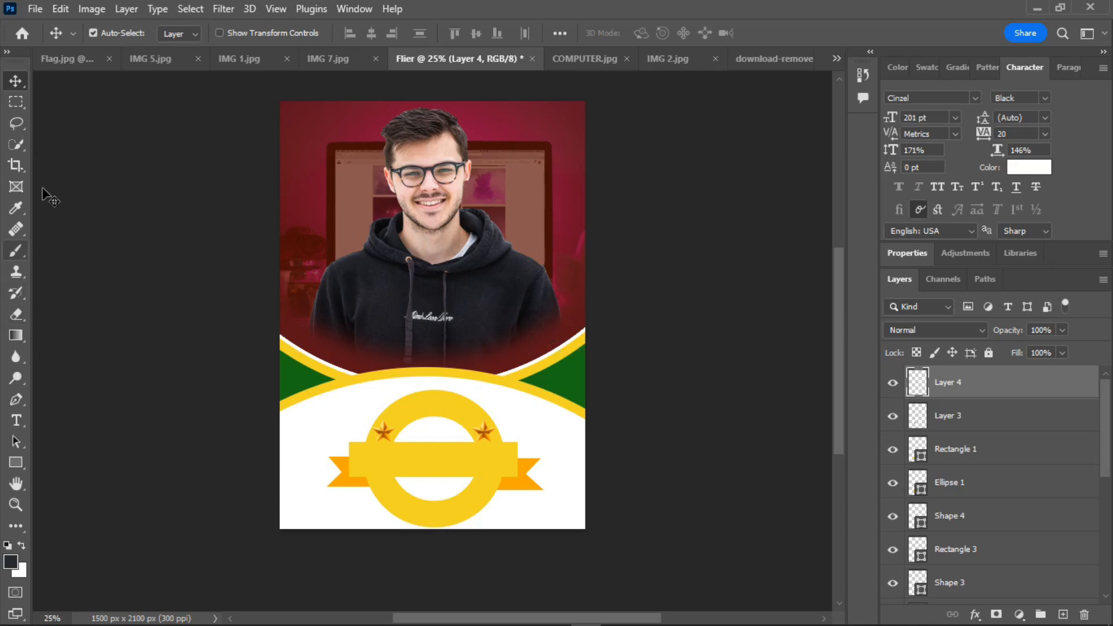
pyautogui.click(8, 423)
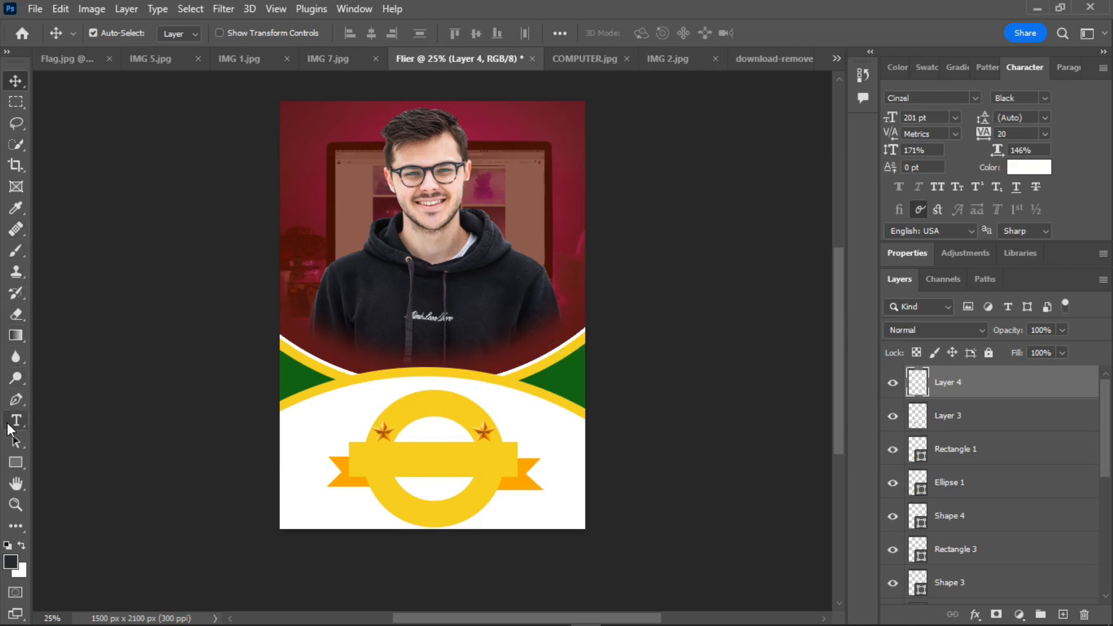
pyautogui.click(323, 308)
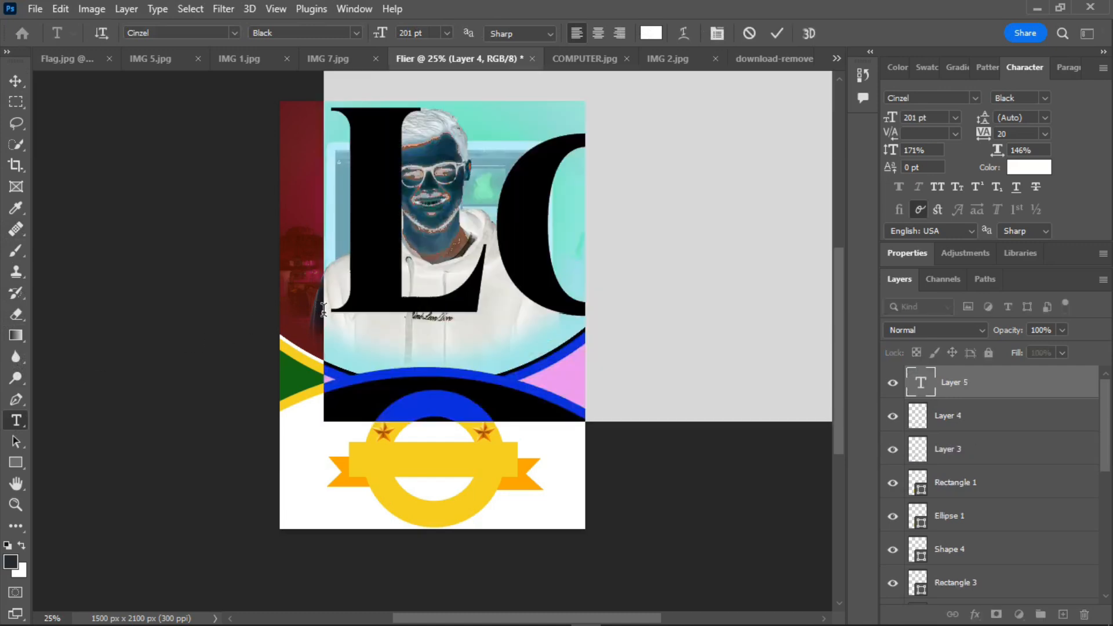
pyautogui.moveTo(382, 32); pyautogui.dragTo(250, 65)
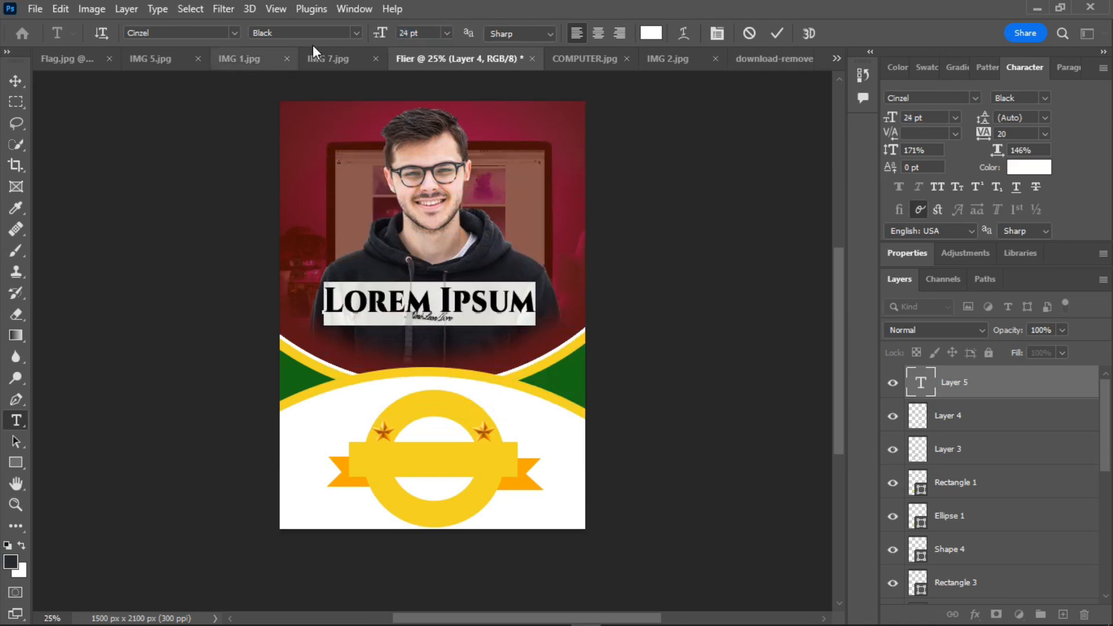
pyautogui.click(235, 32)
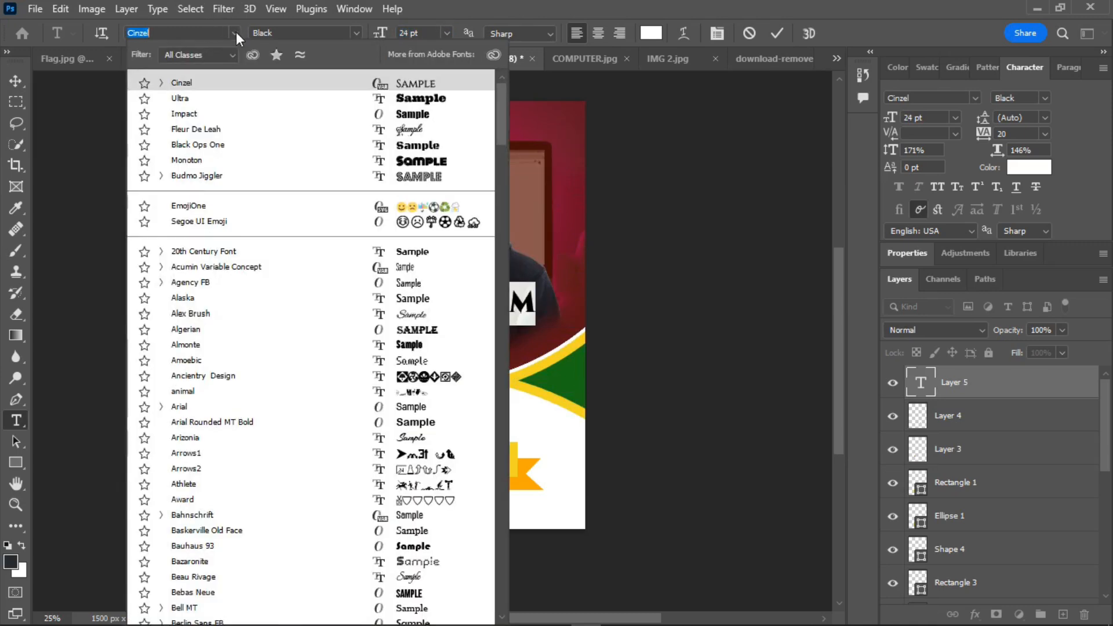
pyautogui.click(420, 149)
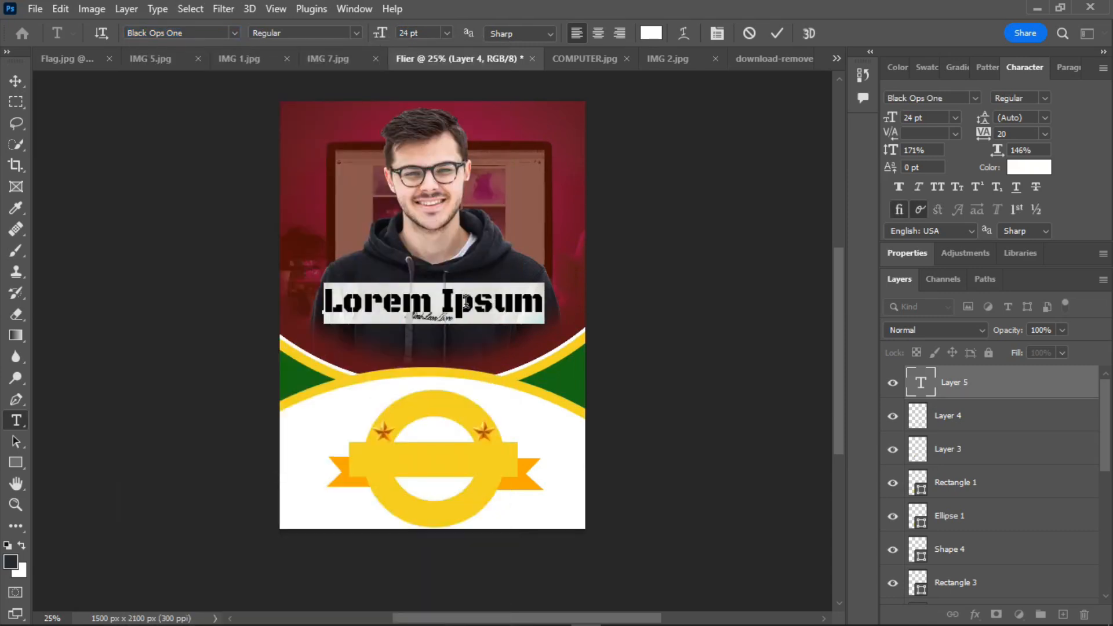
# Step: Enter the word CERTIFIED in capitals in the new text layer
pyautogui.write('cer')
pyautogui.press('BackSpace')
pyautogui.press('BackSpace')
pyautogui.press('BackSpace')
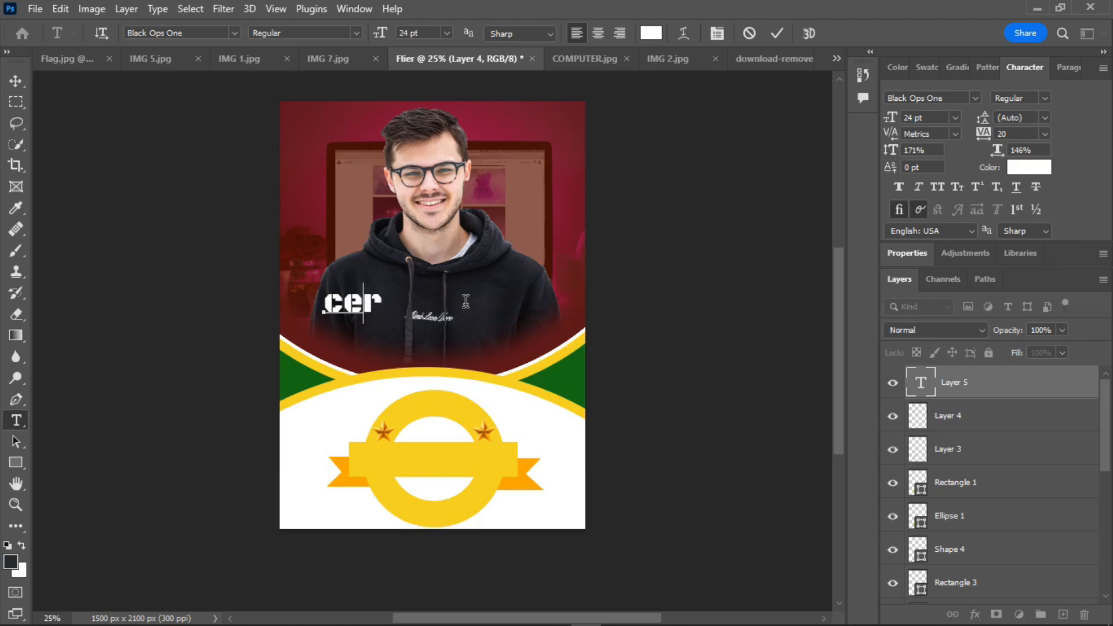
pyautogui.write('C')
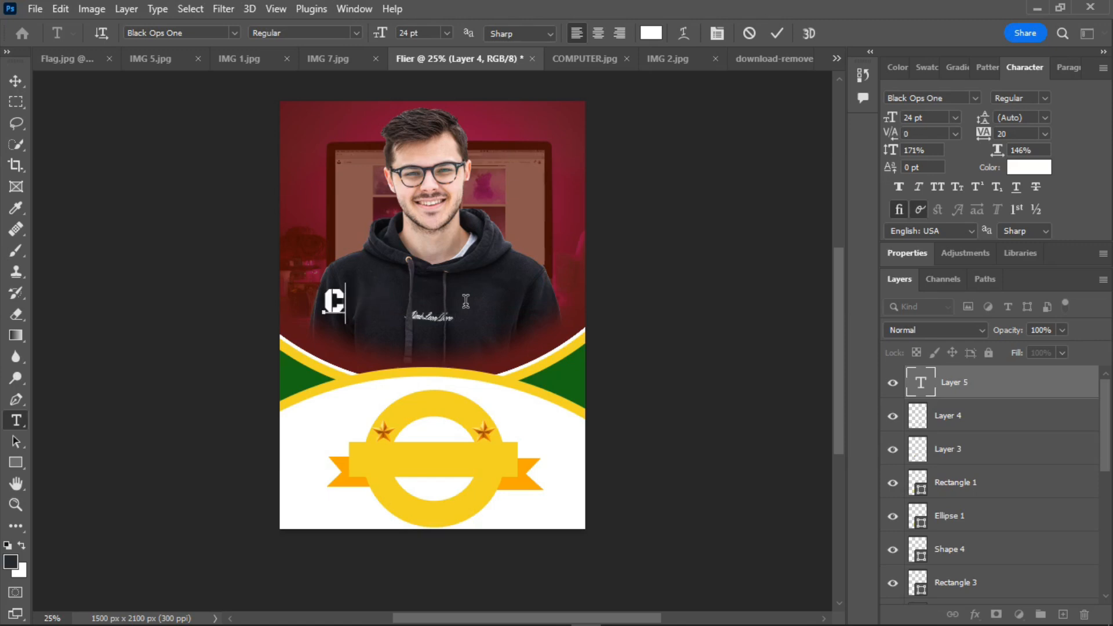
pyautogui.write('ERTIFIED')
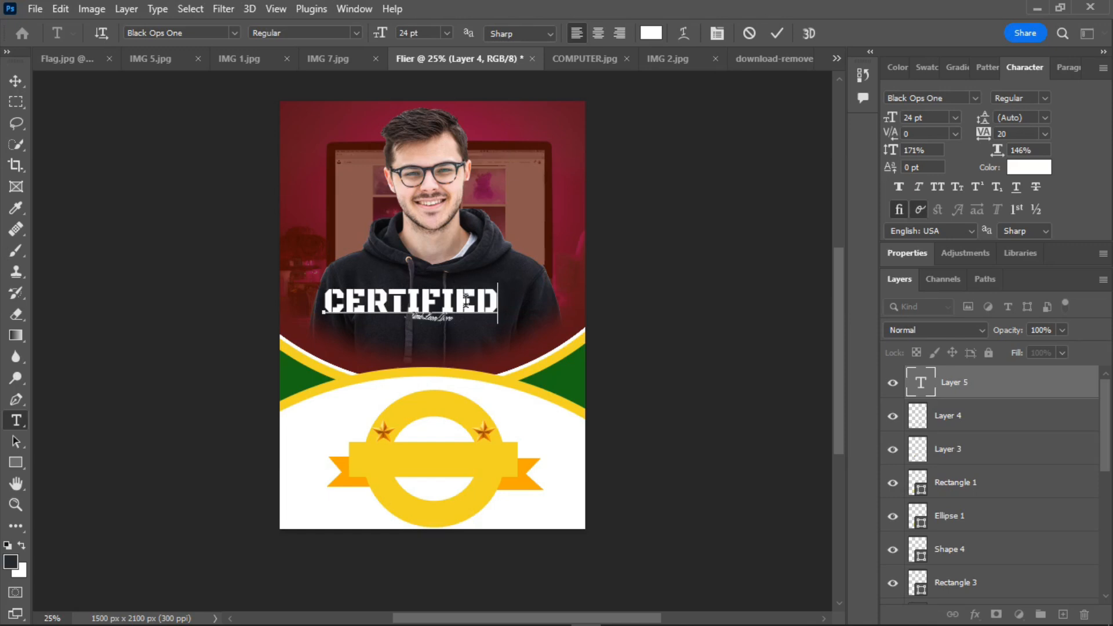
# Step: Move the CERTIFIED text over the top of the badge ring and warp it with a horizontal Arc bent +72%
pyautogui.hotkey('ctrl', 'a')
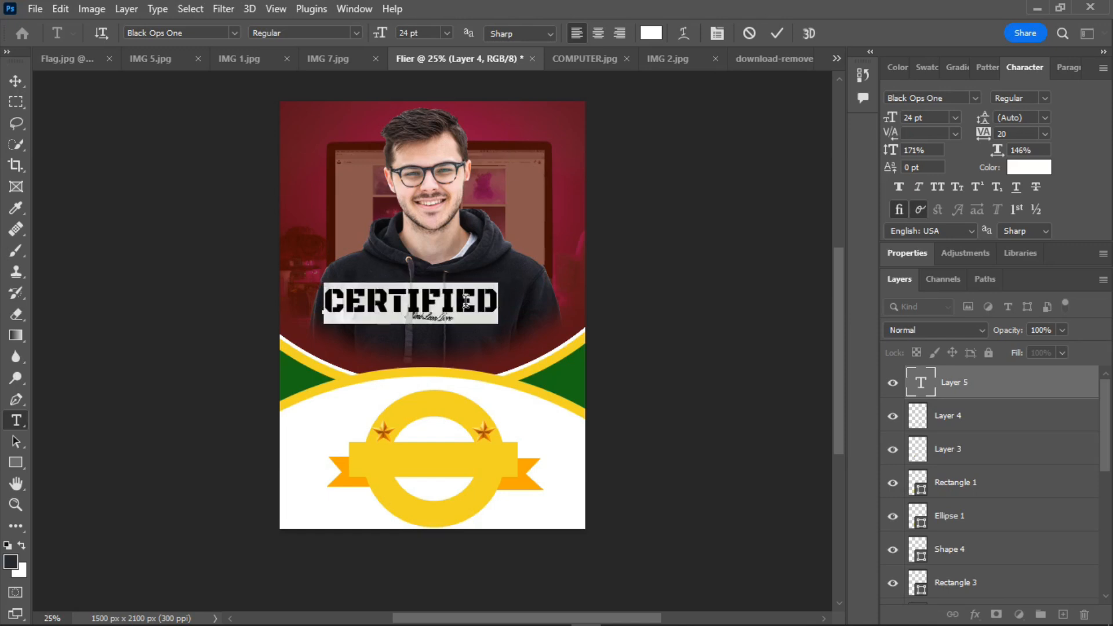
pyautogui.moveTo(479, 263); pyautogui.dragTo(515, 376)
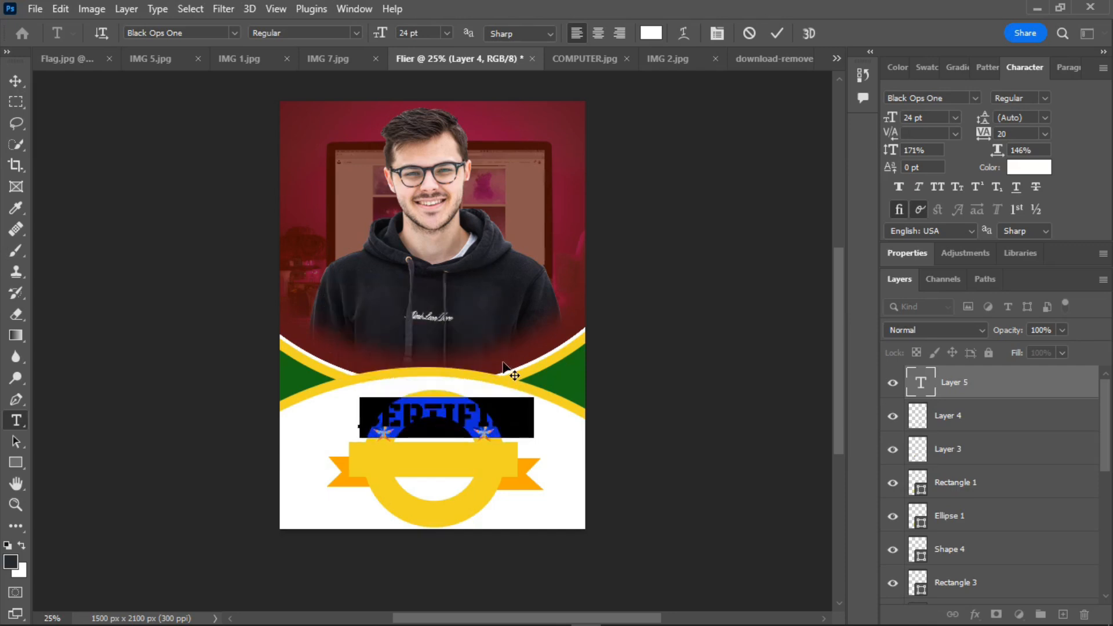
pyautogui.click(685, 33)
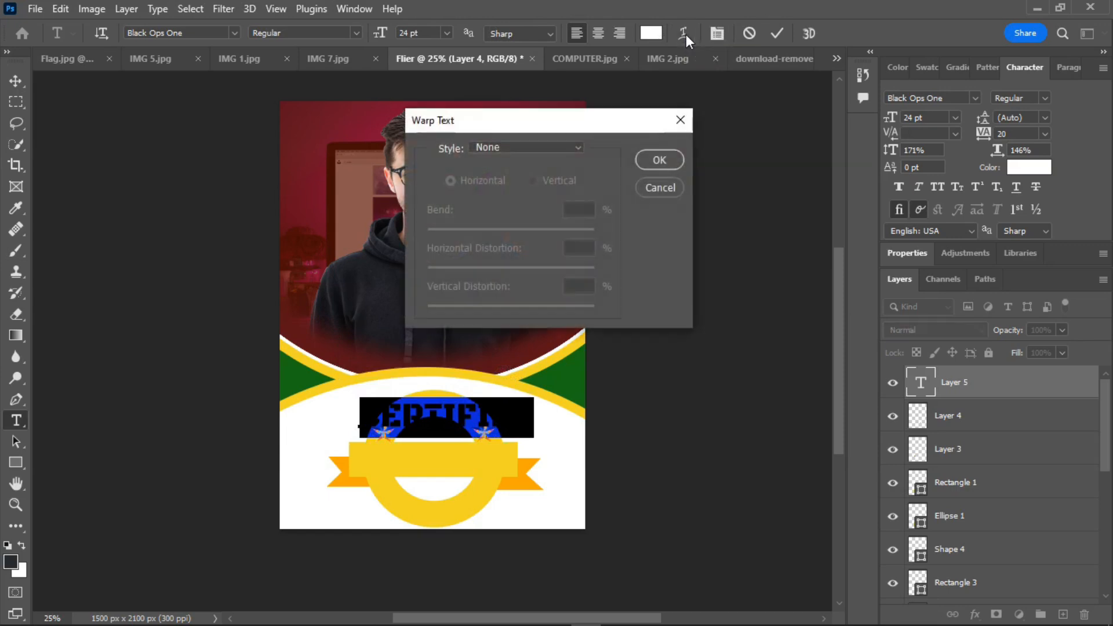
pyautogui.click(574, 149)
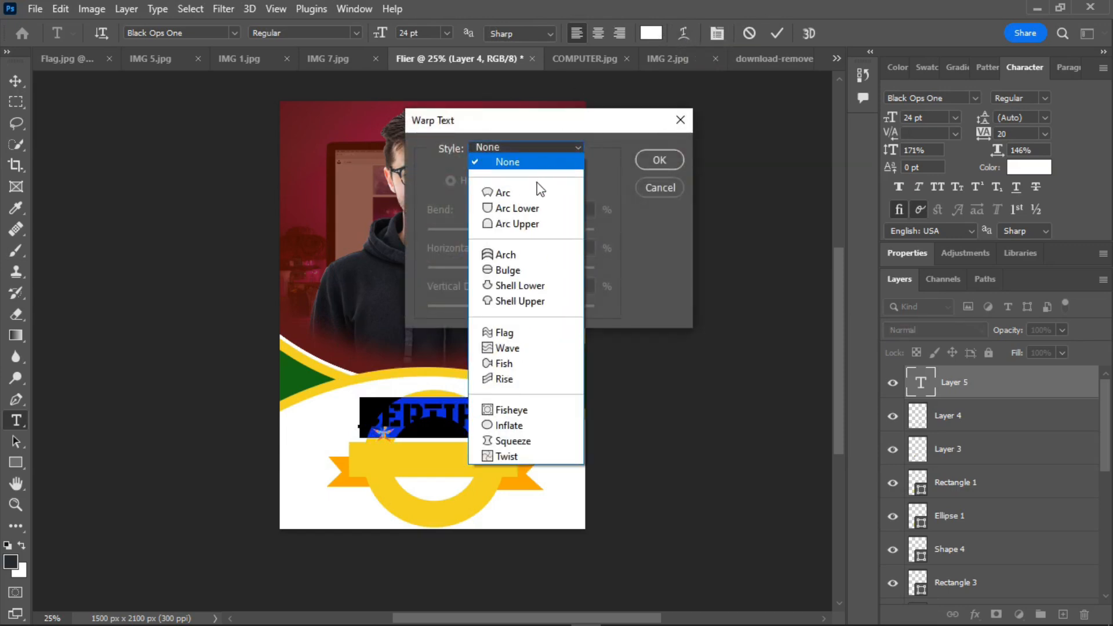
pyautogui.click(533, 197)
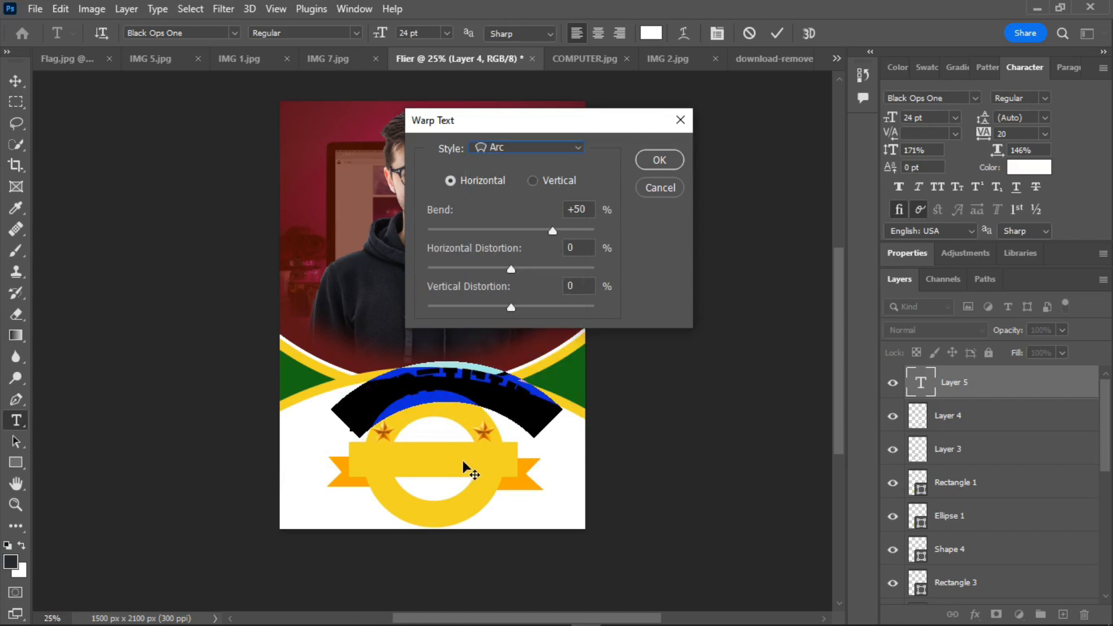
pyautogui.moveTo(444, 440); pyautogui.dragTo(441, 462)
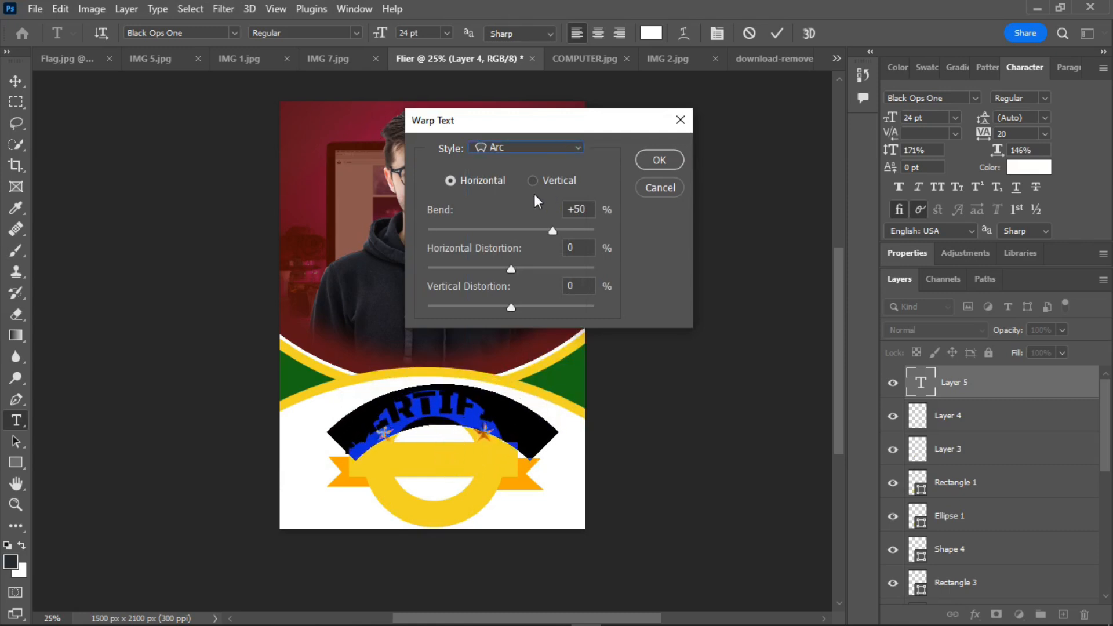
pyautogui.moveTo(552, 231); pyautogui.dragTo(571, 232)
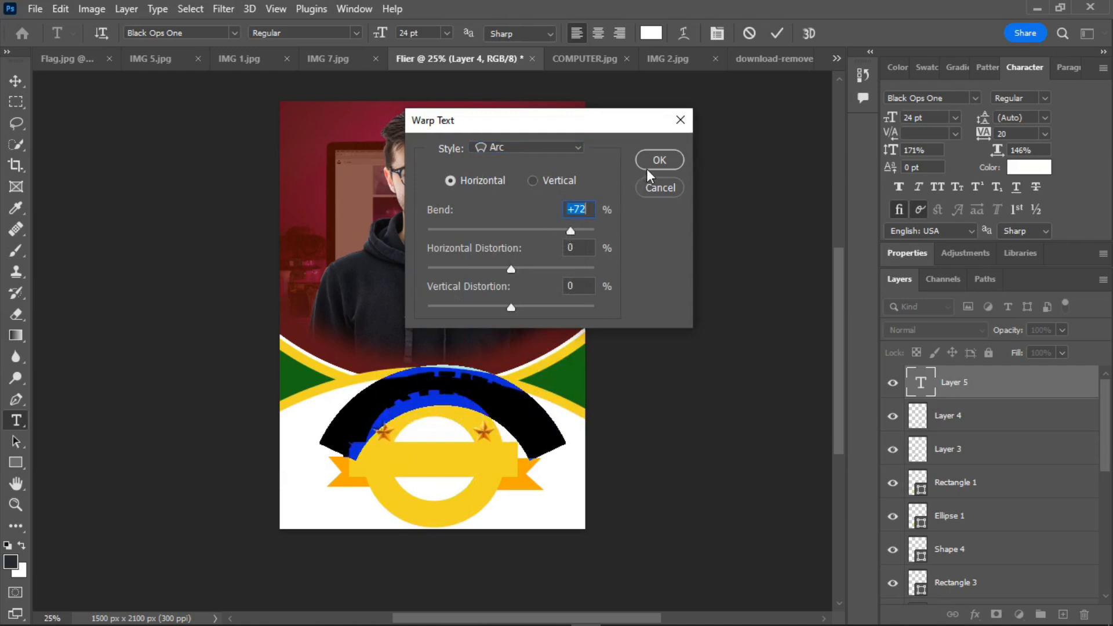
pyautogui.click(660, 160)
# Step: Resize the arched CERTIFIED text to 12 pt with 106% horizontal scale and place it on the ring's upper band
pyautogui.moveTo(378, 39); pyautogui.dragTo(365, 40)
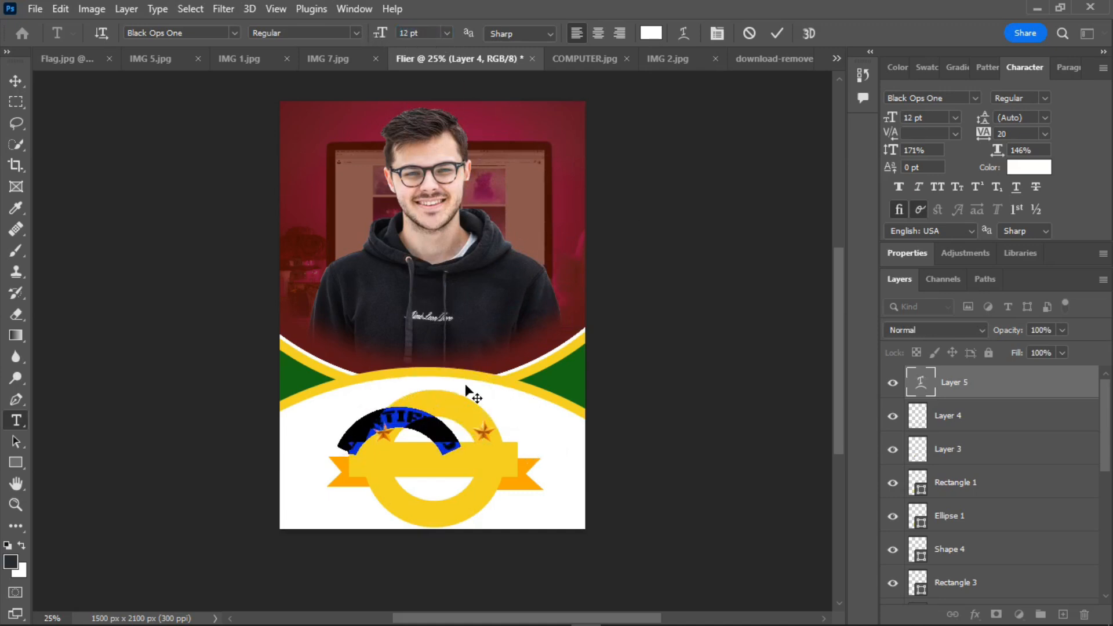
pyautogui.moveTo(473, 417); pyautogui.dragTo(509, 405)
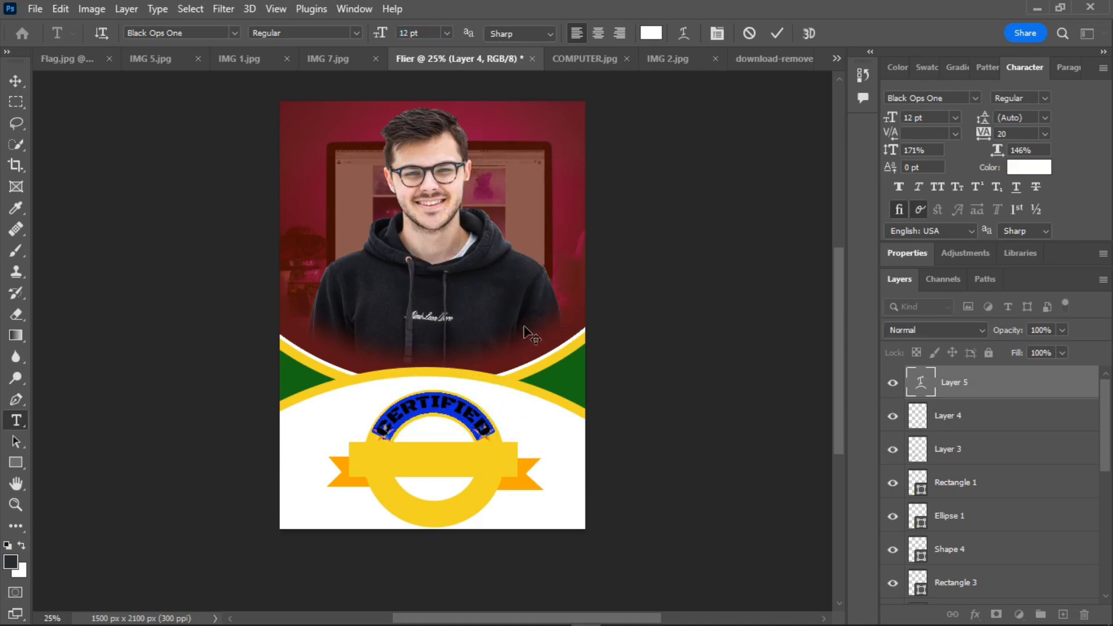
pyautogui.moveTo(999, 154); pyautogui.dragTo(974, 155)
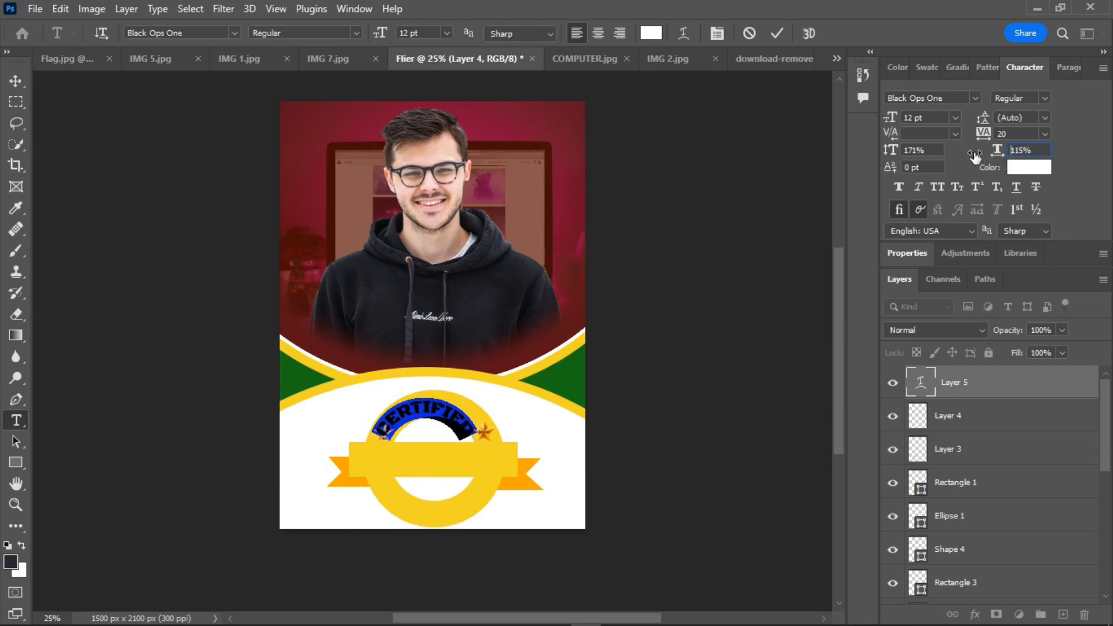
pyautogui.moveTo(499, 399); pyautogui.dragTo(506, 392)
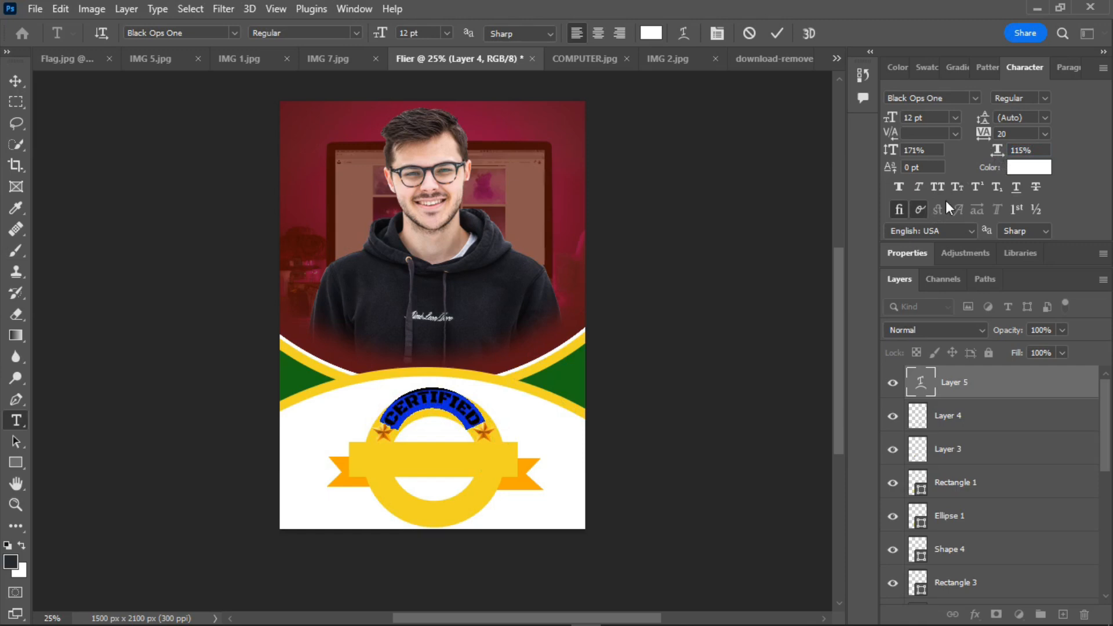
pyautogui.moveTo(999, 150); pyautogui.dragTo(991, 153)
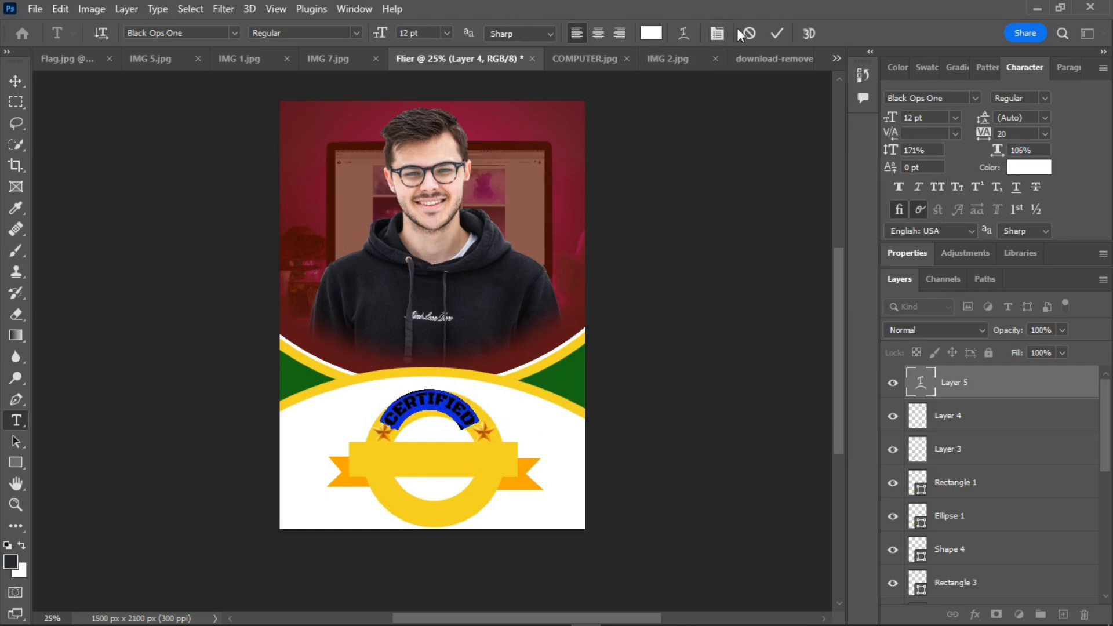
# Step: Reduce the CERTIFIED text's Arc bend to +46% and centre the lettering on the ring's upper band between the stars
pyautogui.click(687, 35)
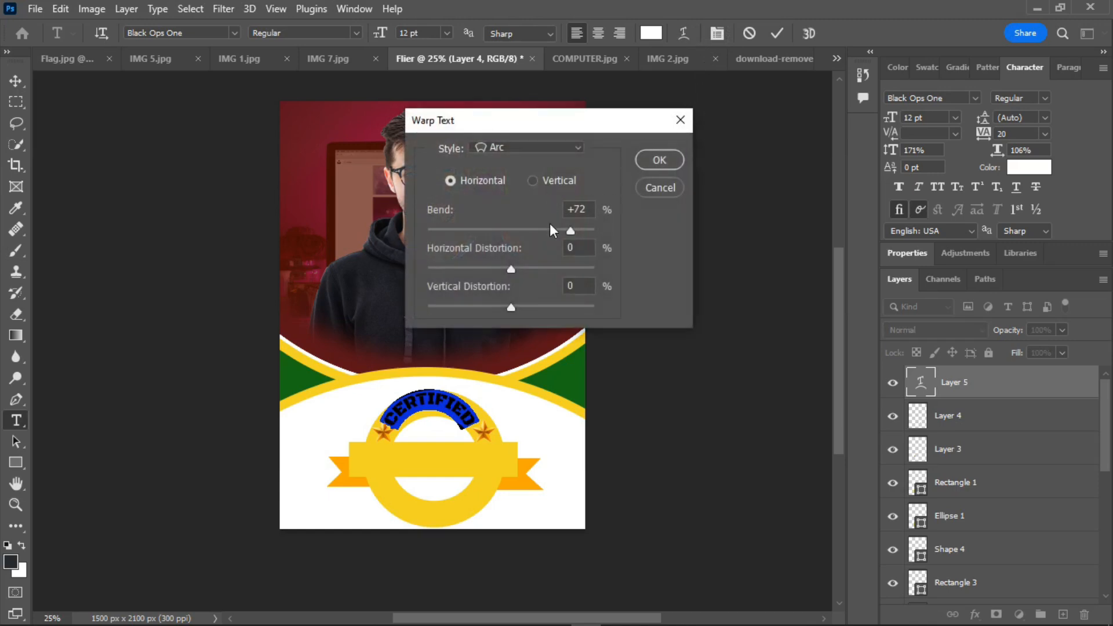
pyautogui.moveTo(570, 230); pyautogui.dragTo(564, 231)
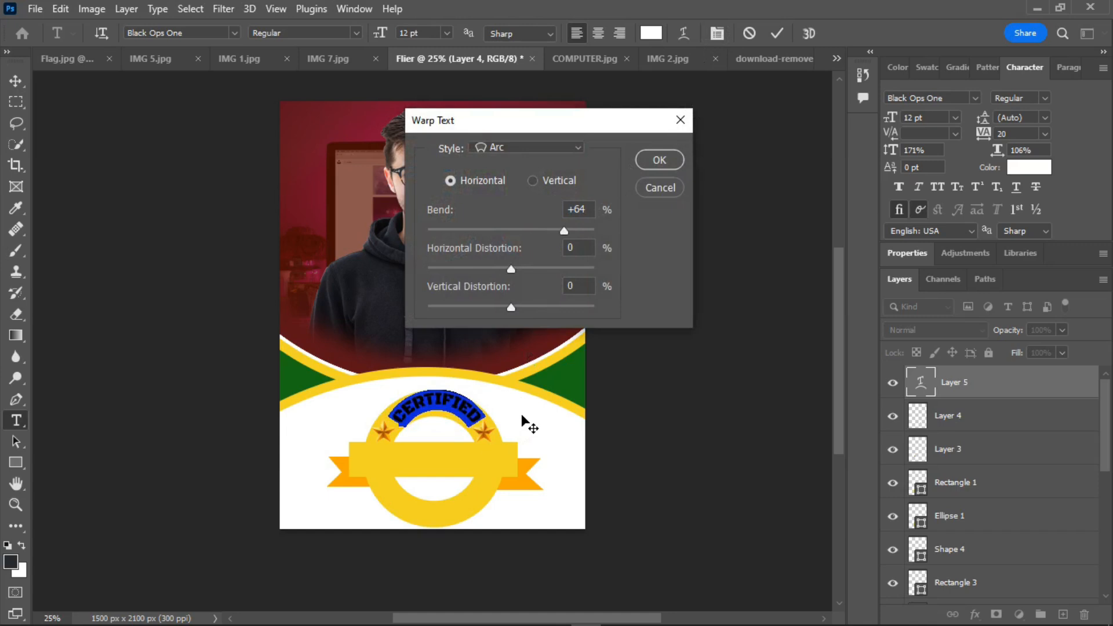
pyautogui.moveTo(521, 416); pyautogui.dragTo(518, 417)
pyautogui.moveTo(561, 233); pyautogui.dragTo(549, 233)
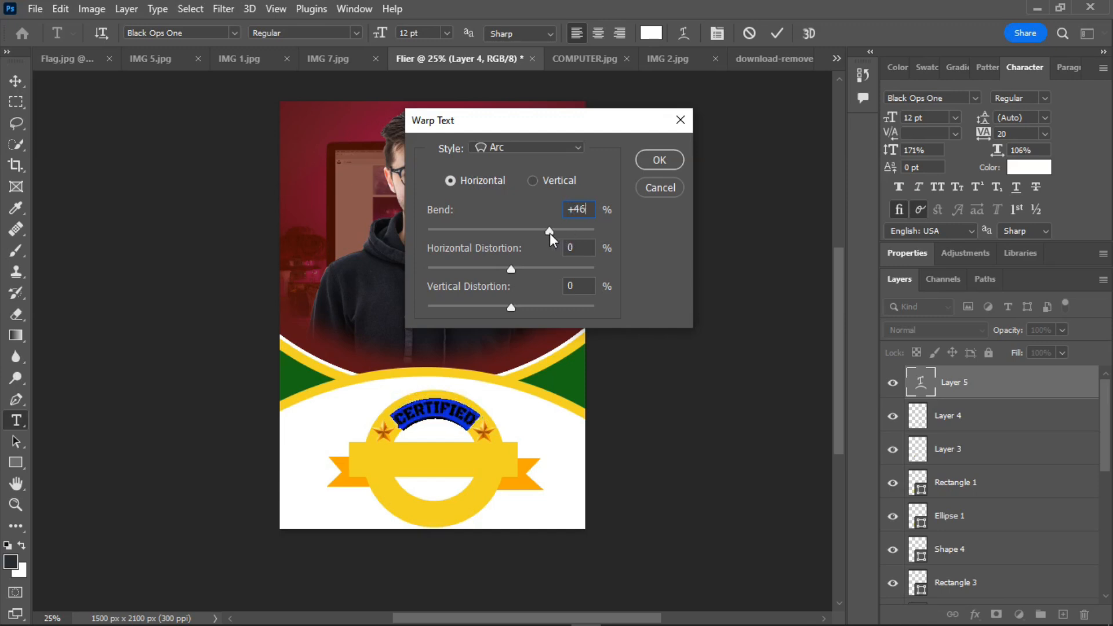
pyautogui.moveTo(459, 399); pyautogui.dragTo(459, 382)
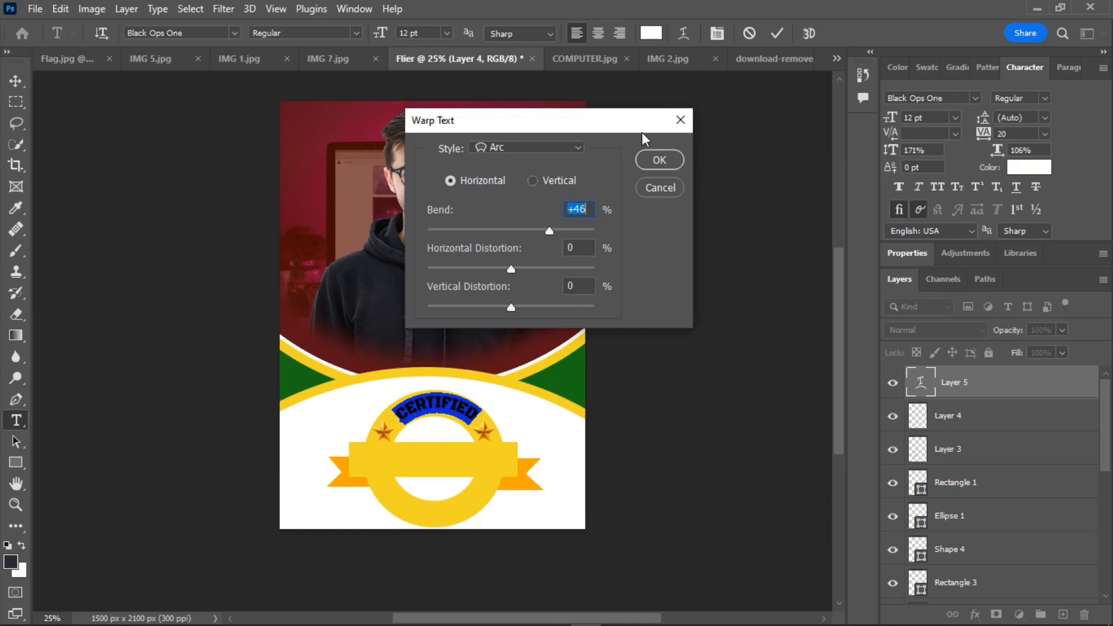
pyautogui.click(655, 163)
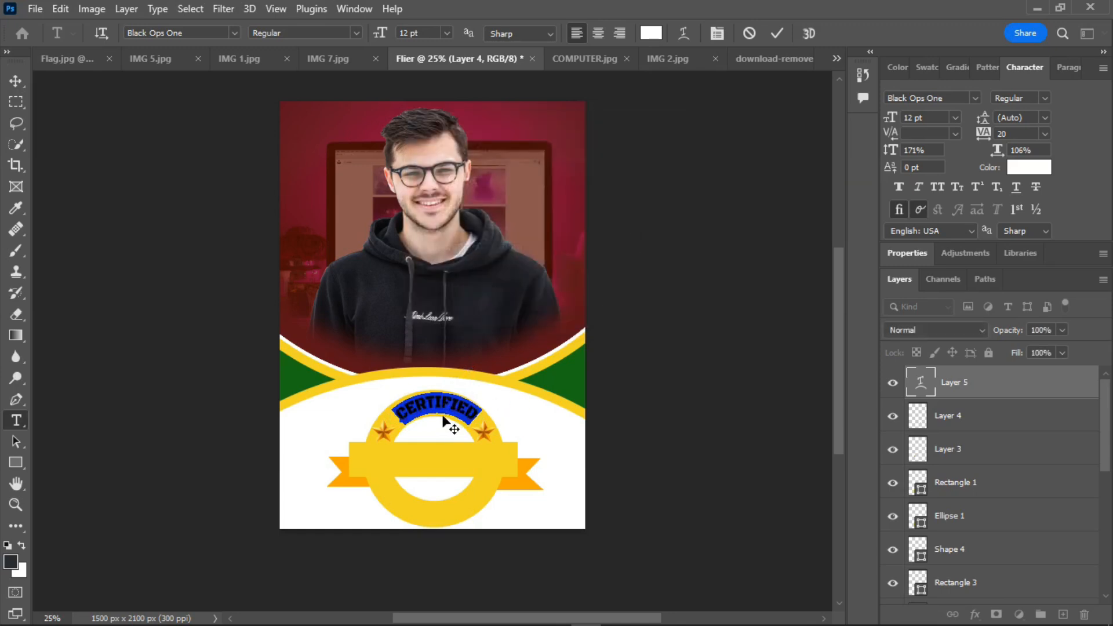
pyautogui.moveTo(440, 431); pyautogui.dragTo(436, 434)
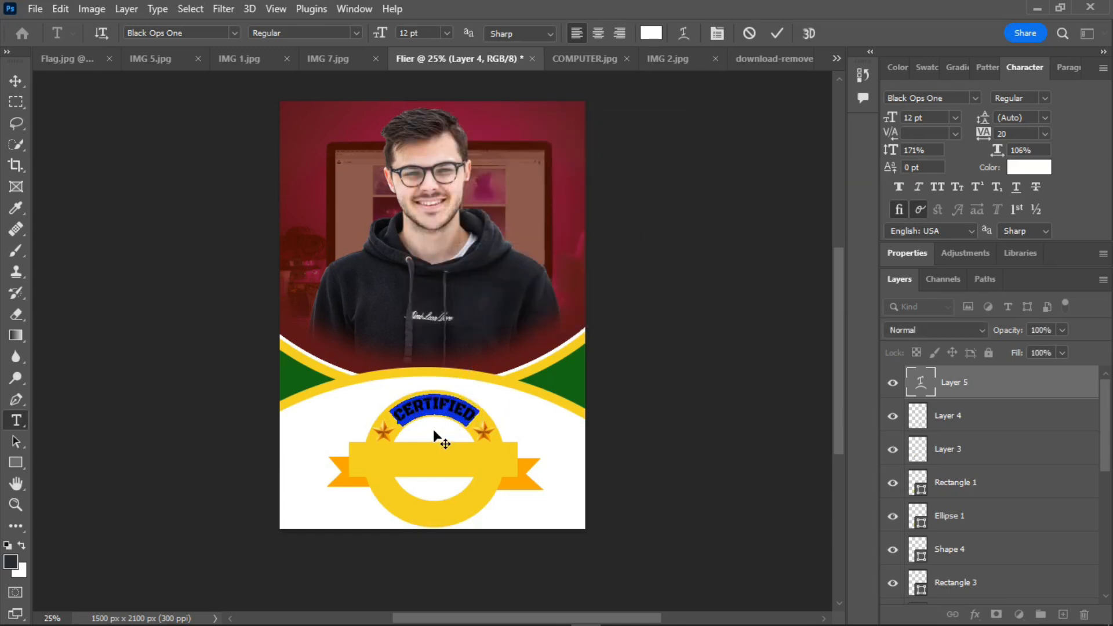
# Step: Widen the CERTIFIED text to 116% horizontal scale, fine-tune its position between the stars and commit the text
pyautogui.moveTo(985, 151); pyautogui.dragTo(993, 152)
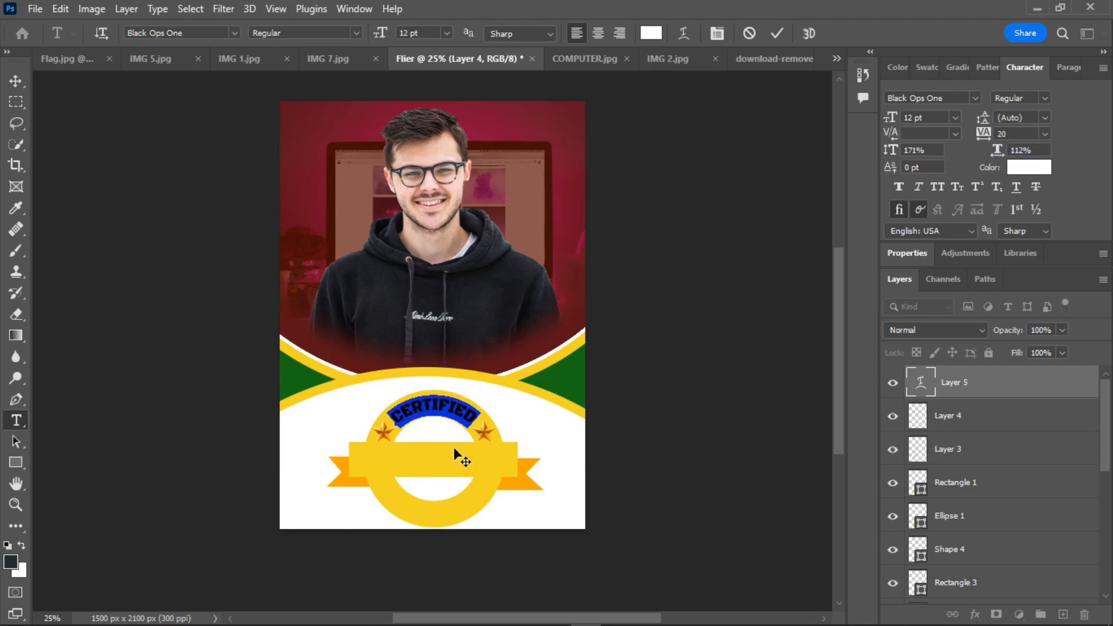
pyautogui.moveTo(997, 151); pyautogui.dragTo(1000, 154)
pyautogui.moveTo(446, 434); pyautogui.dragTo(446, 433)
pyautogui.click(776, 33)
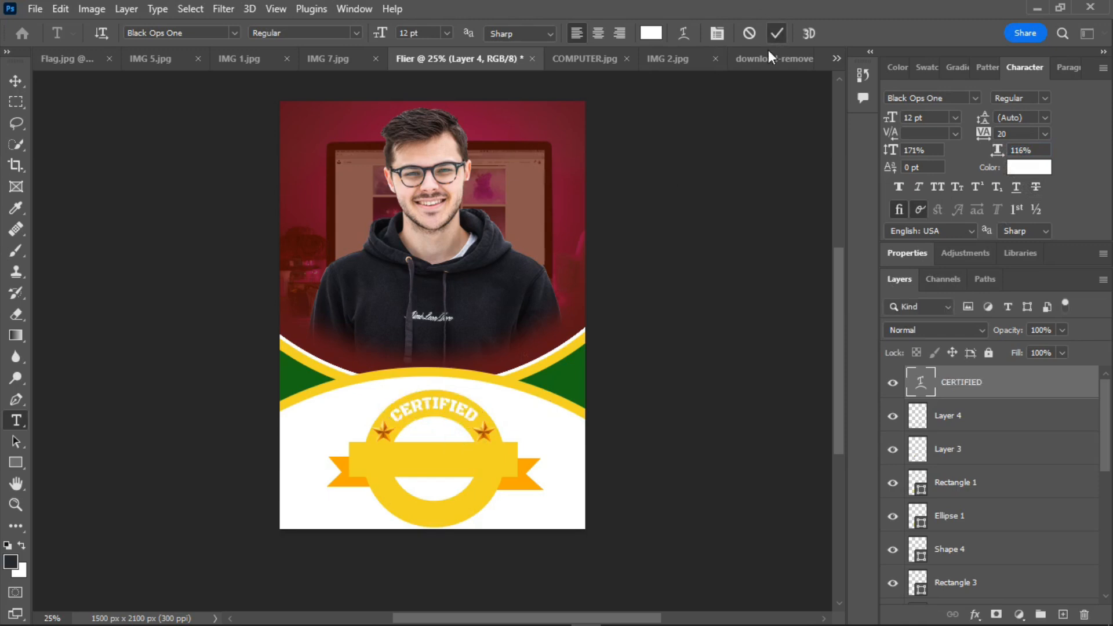
# Step: Recolour all of the CERTIFIED lettering dark green (#065304), starting from the green sampled from the flyer's side shape
pyautogui.click(461, 406)
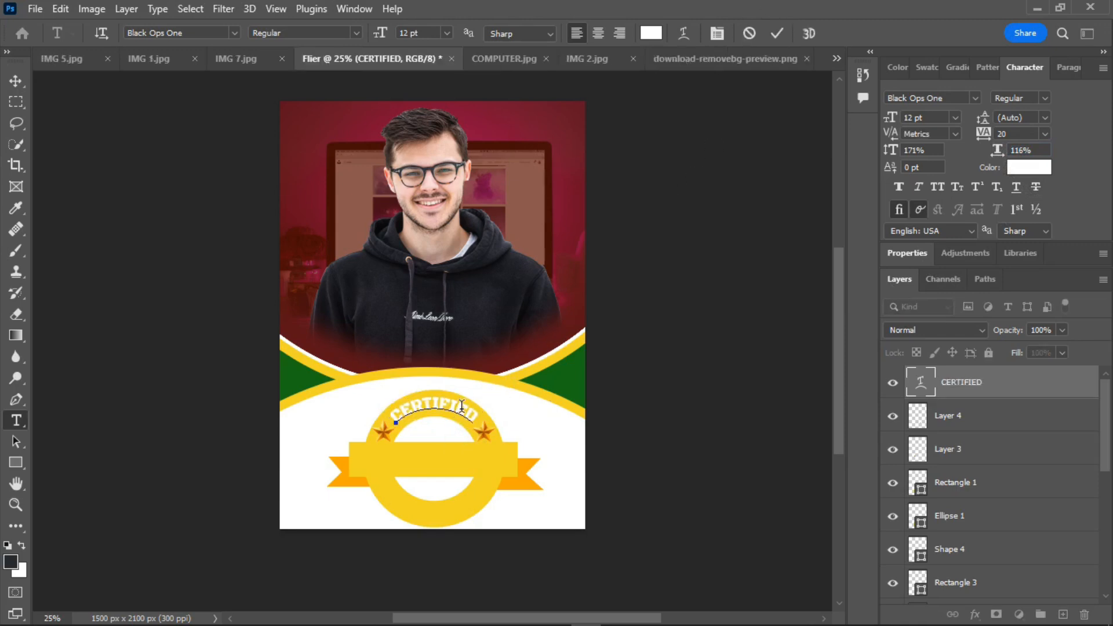
pyautogui.hotkey('ctrl', 'a')
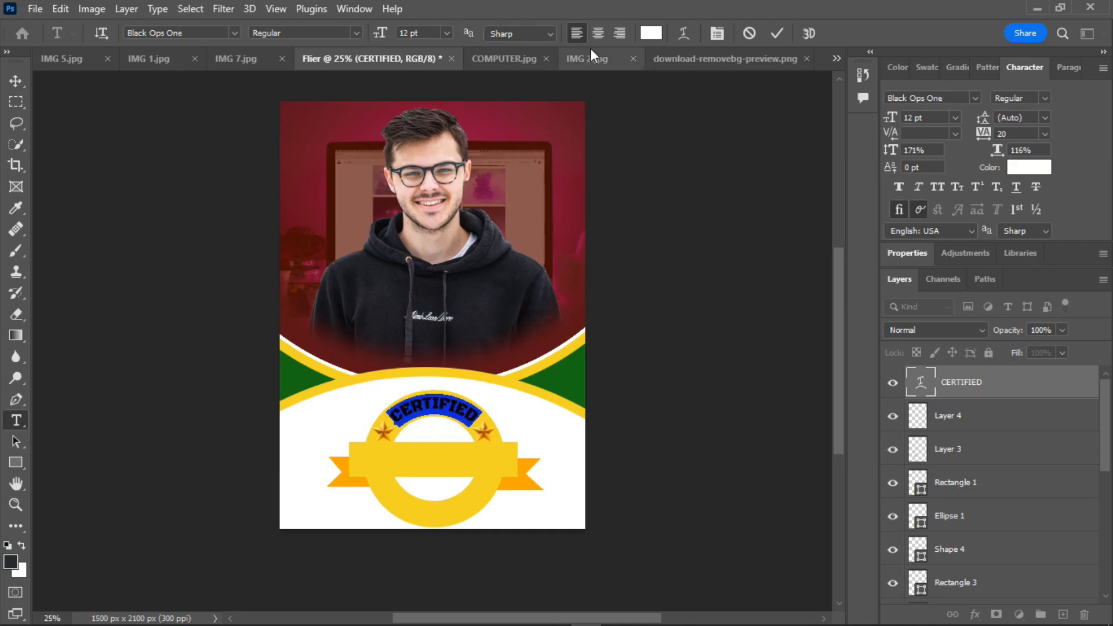
pyautogui.click(650, 33)
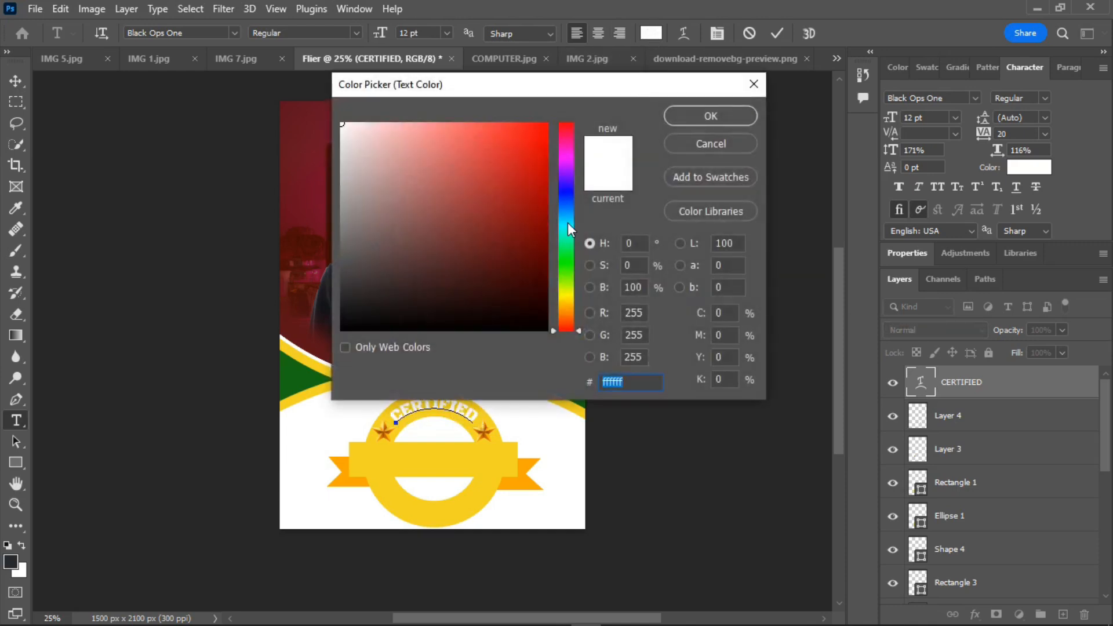
pyautogui.click(298, 379)
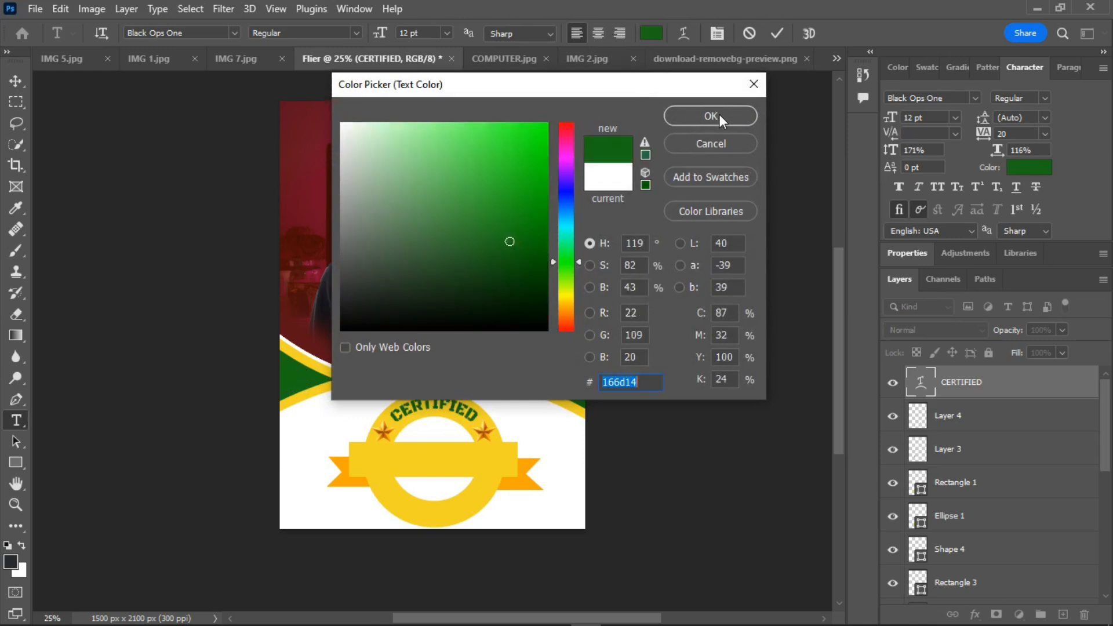
pyautogui.click(538, 262)
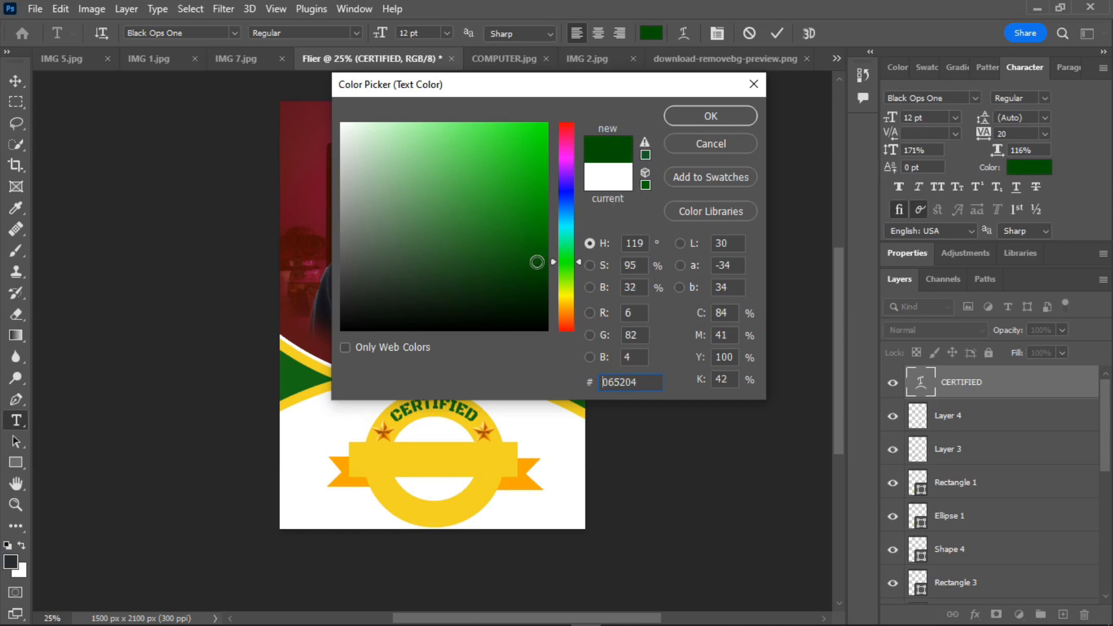
pyautogui.click(728, 116)
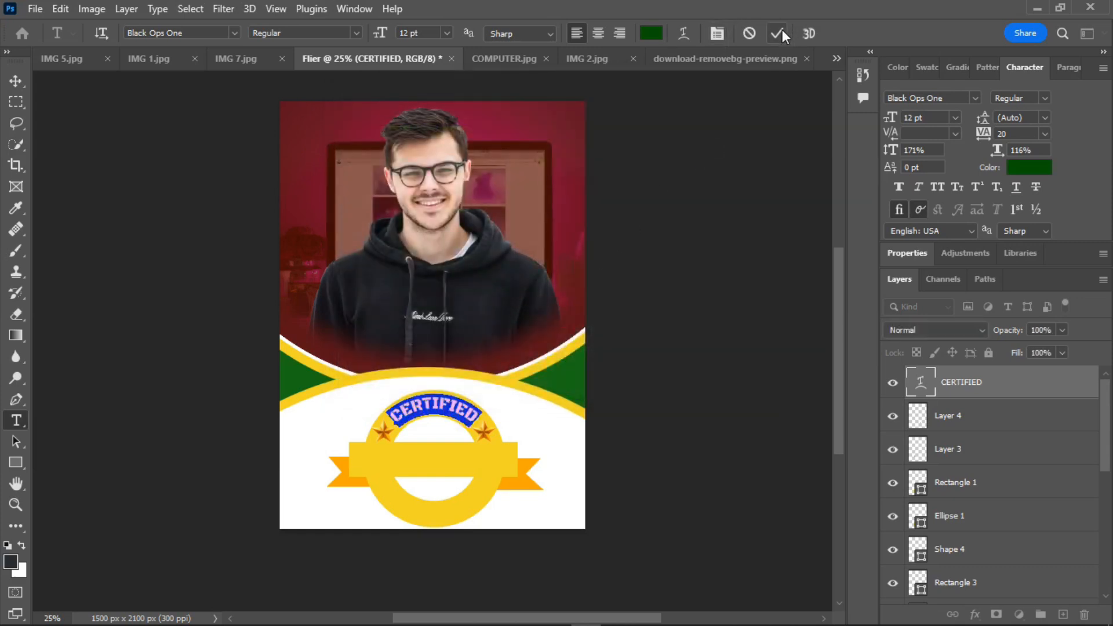
pyautogui.click(778, 33)
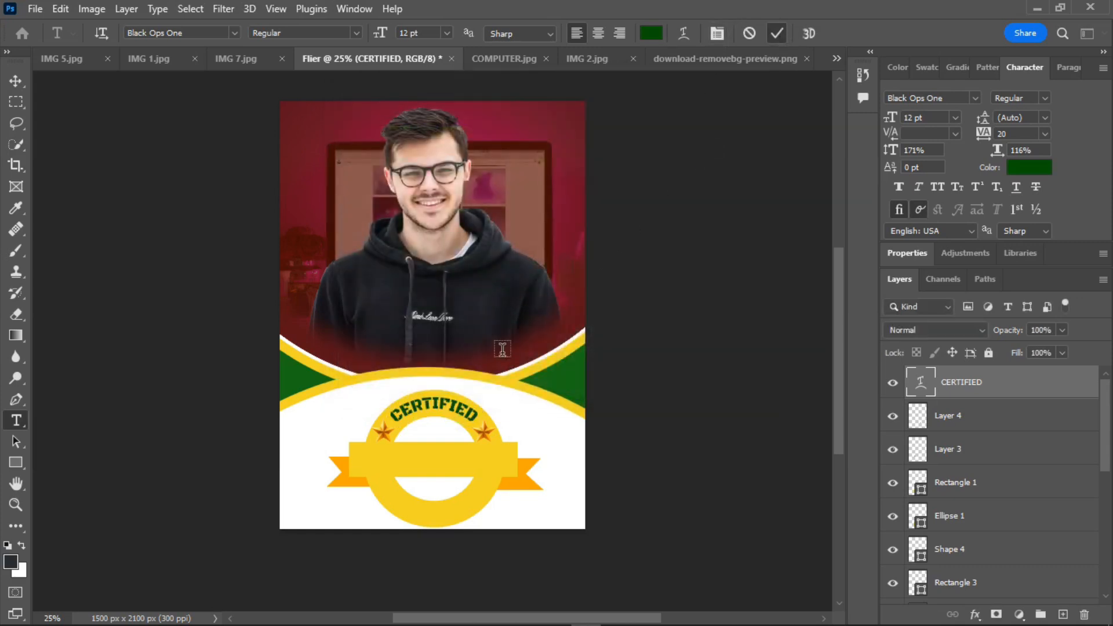
# Step: Add the text INSTRUCTOR across the badge's yellow banner and format it in 18 pt Ultra
pyautogui.click(360, 460)
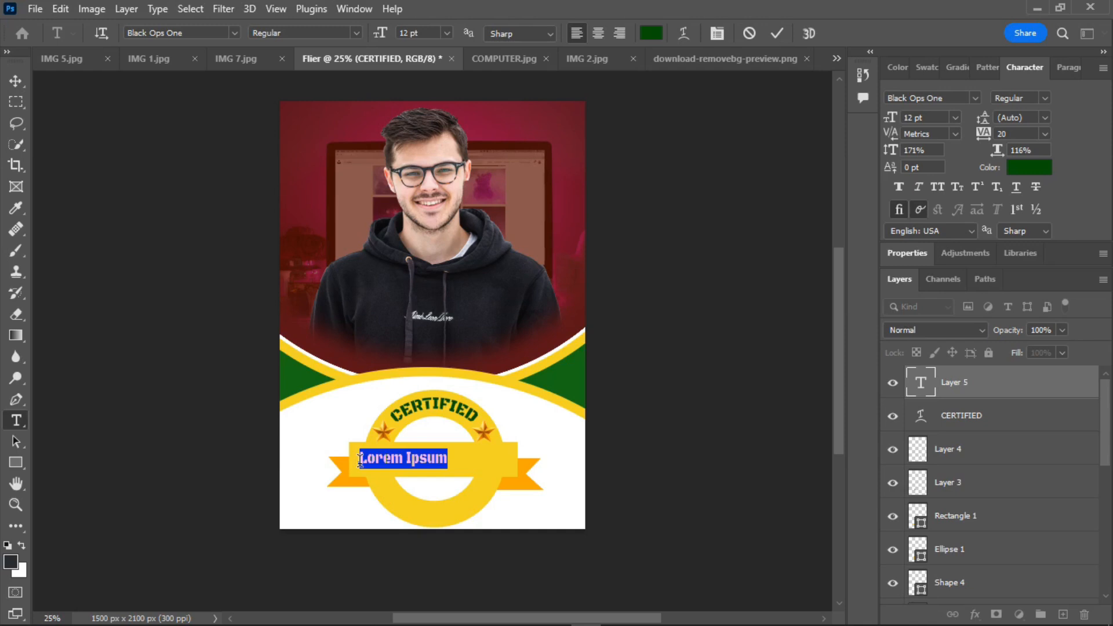
pyautogui.write('INSTRUCTOR')
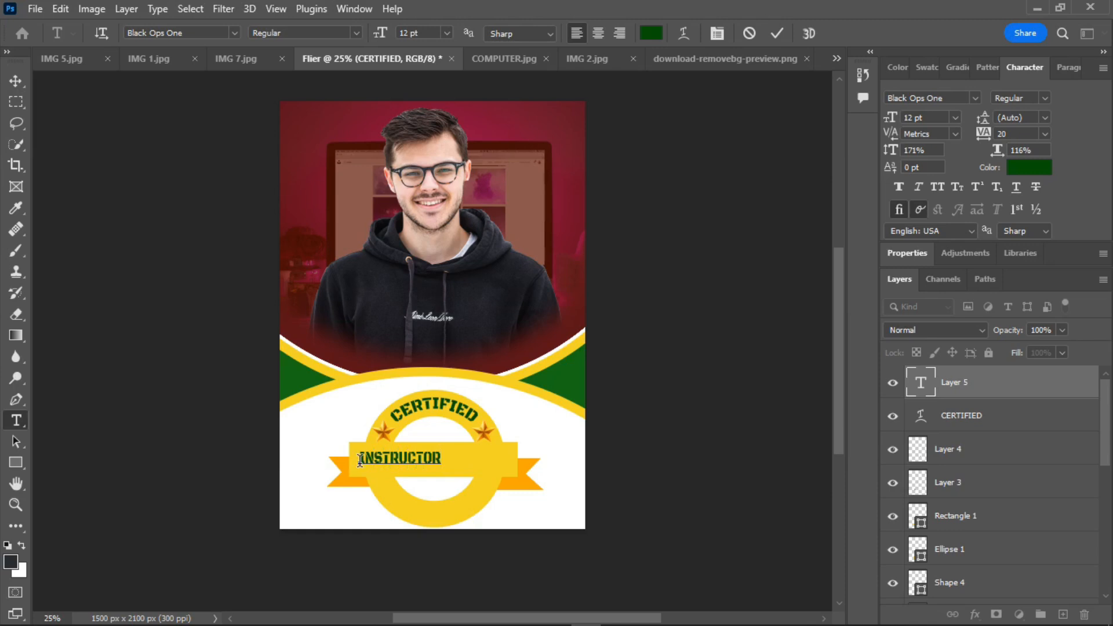
pyautogui.hotkey('ctrl', 'a')
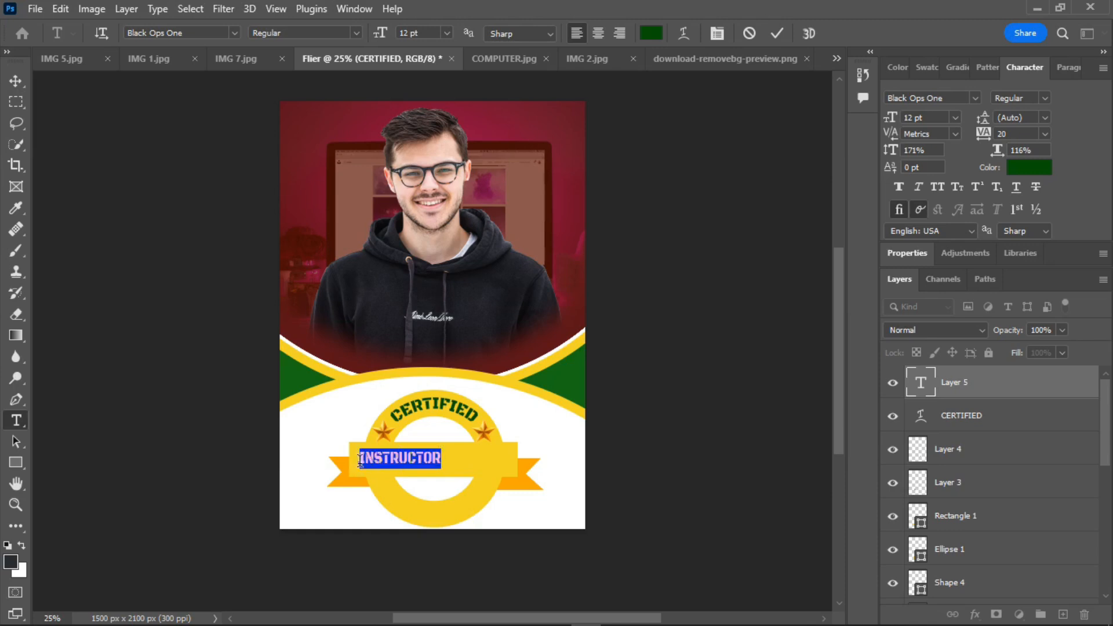
pyautogui.click(238, 32)
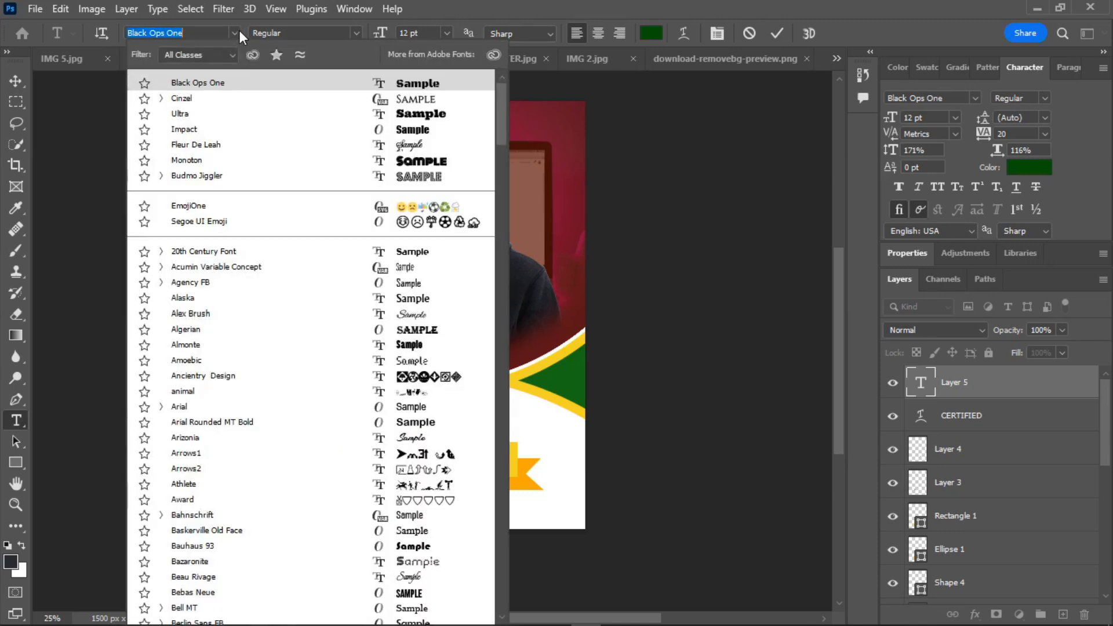
pyautogui.click(445, 114)
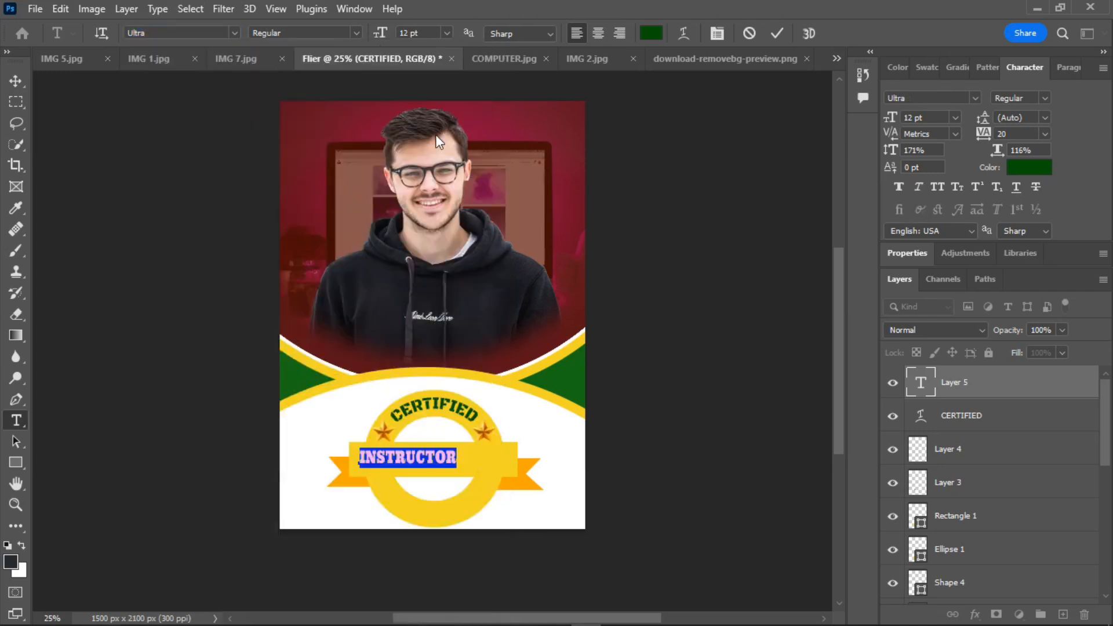
pyautogui.moveTo(377, 35)
pyautogui.mouseDown()
pyautogui.moveTo(397, 36)
pyautogui.moveTo(383, 50)
pyautogui.mouseUp()
pyautogui.moveTo(516, 388); pyautogui.dragTo(517, 393)
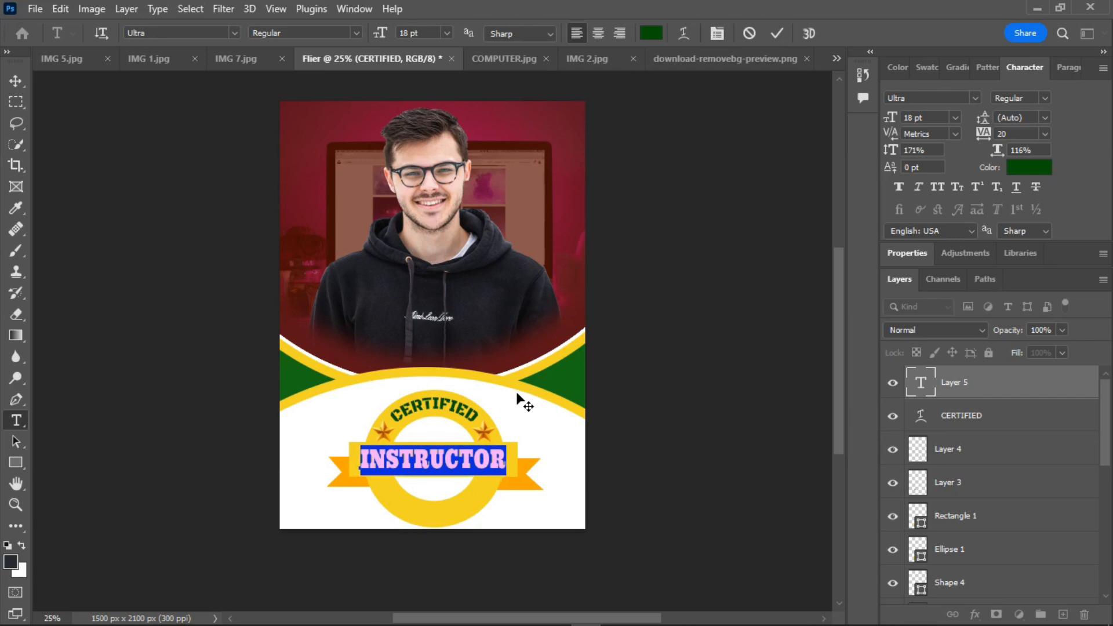
# Step: Recolour the INSTRUCTOR text blue (#164f9e) and commit it
pyautogui.click(657, 36)
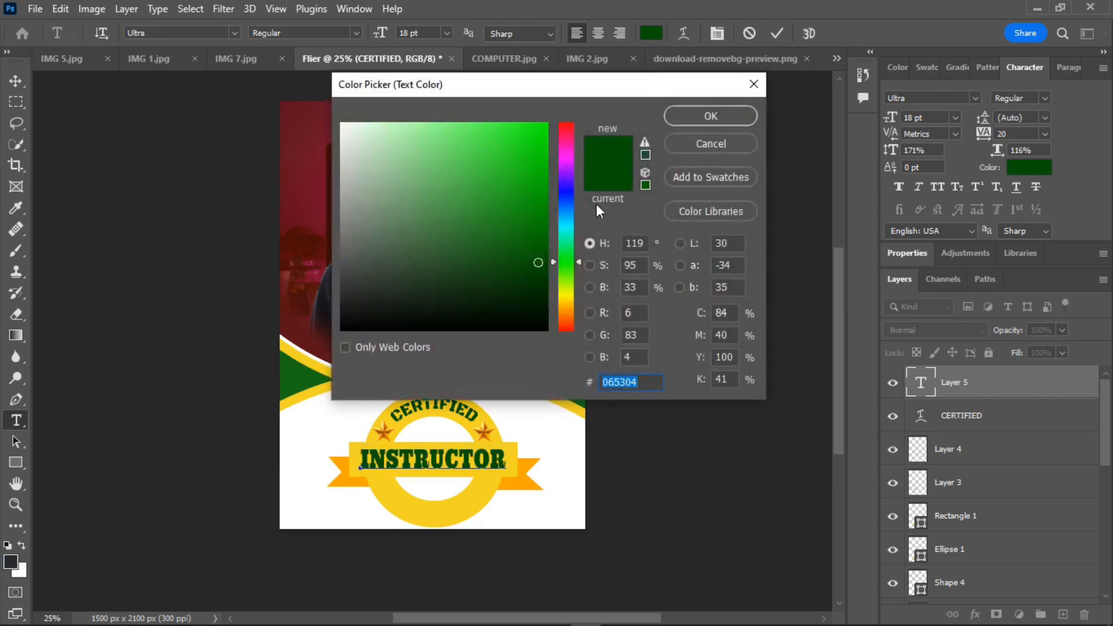
pyautogui.click(568, 192)
pyautogui.click(538, 221)
pyautogui.moveTo(530, 186); pyautogui.dragTo(505, 186)
pyautogui.click(498, 222)
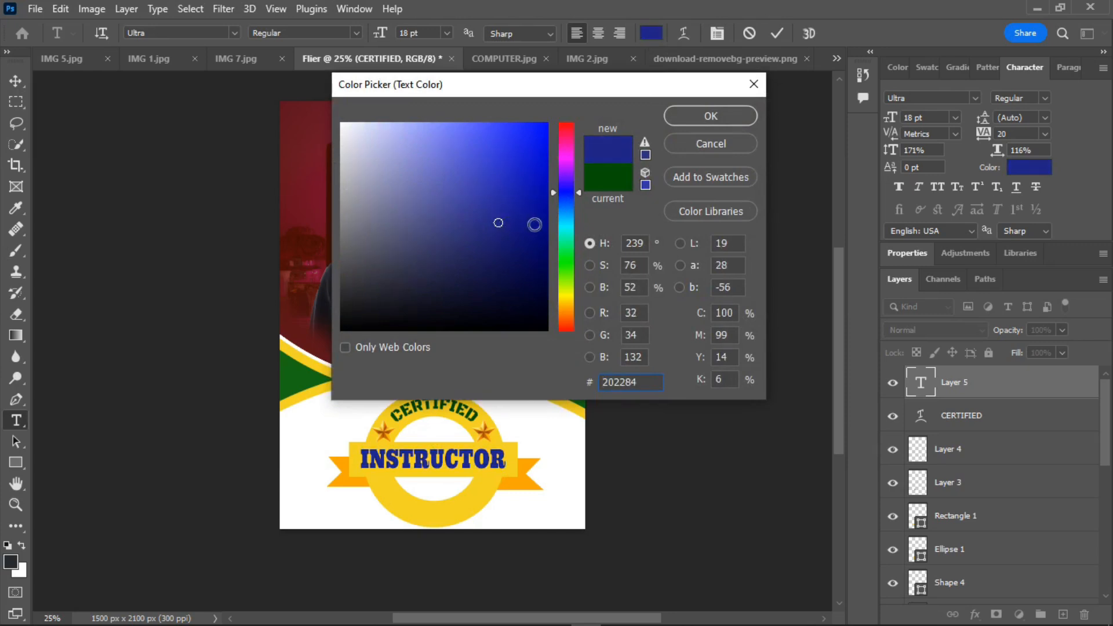
pyautogui.click(567, 218)
pyautogui.click(565, 207)
pyautogui.click(520, 201)
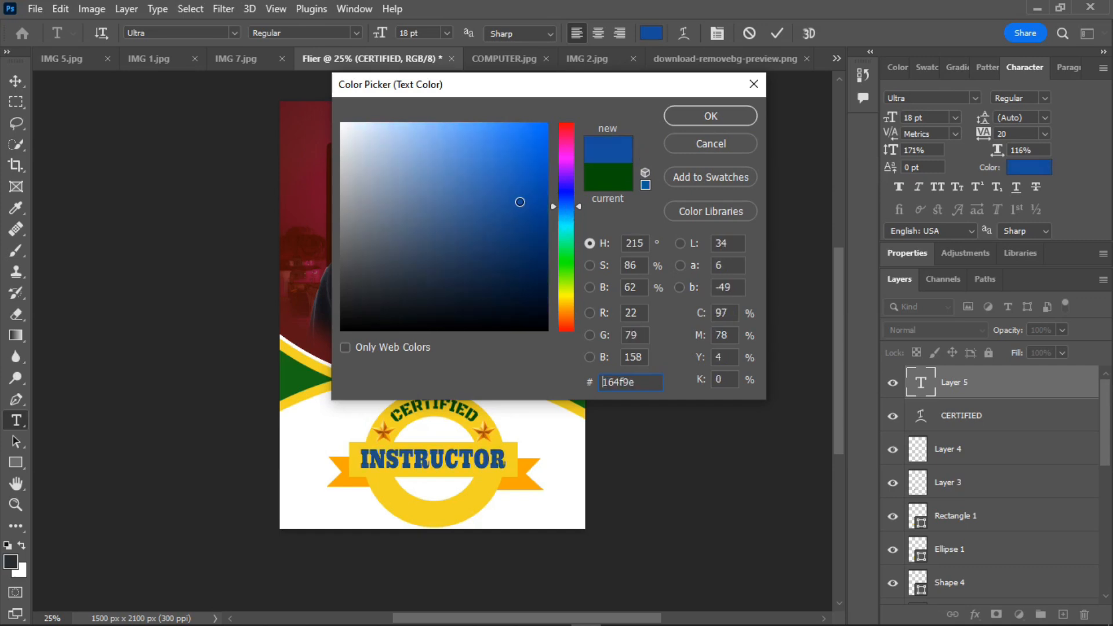
pyautogui.click(720, 115)
pyautogui.click(776, 33)
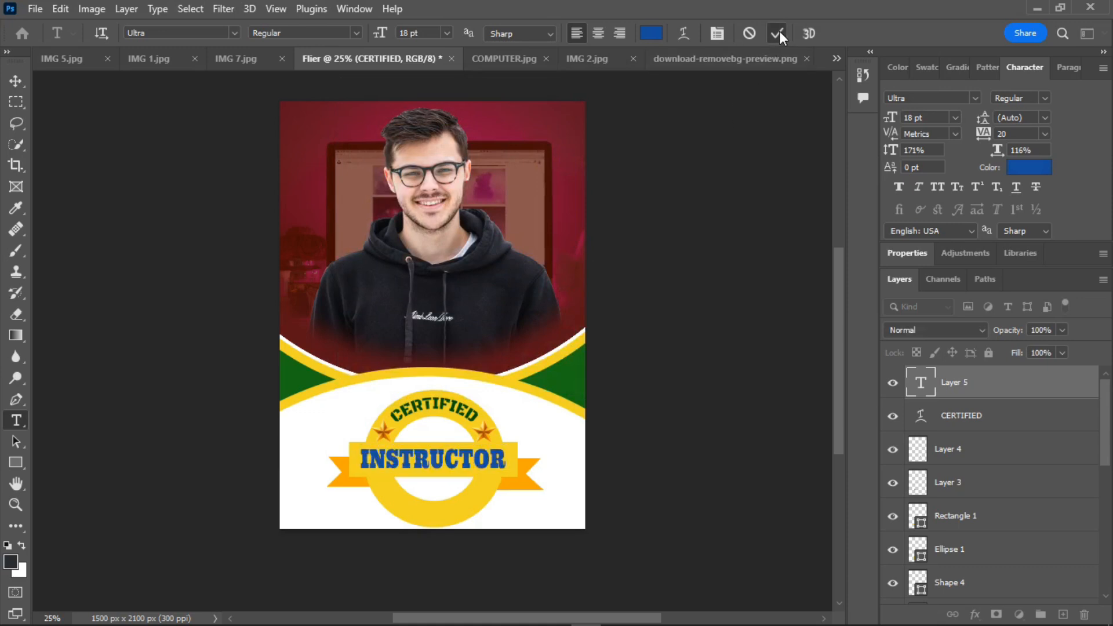
# Step: Recolour the whole INSTRUCTOR text black (#000) and commit the change
pyautogui.doubleClick(459, 456)
pyautogui.click(657, 34)
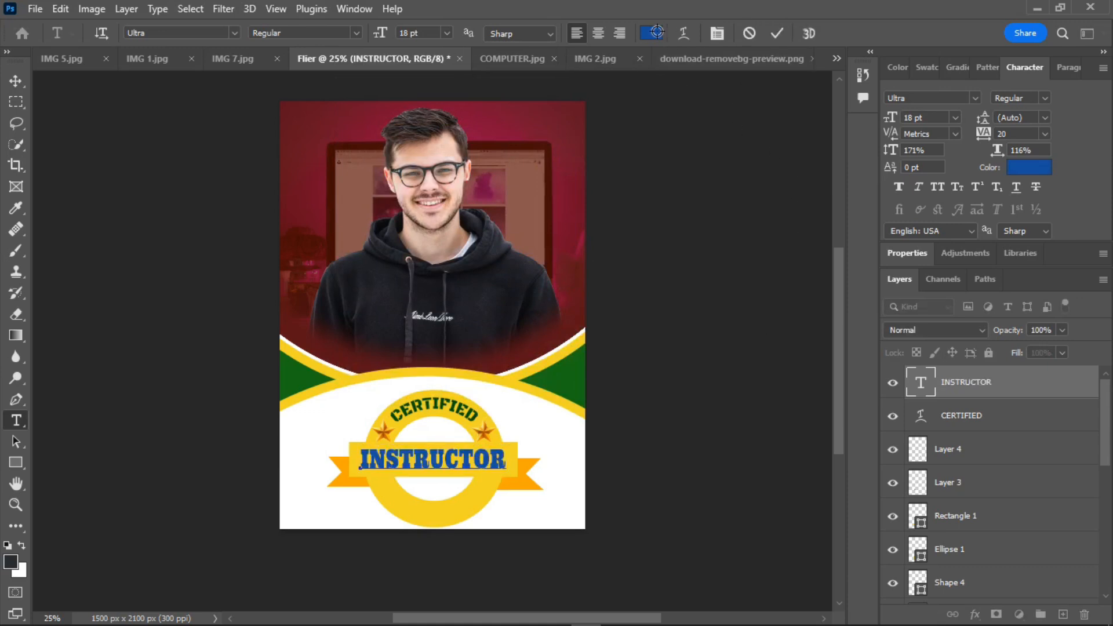
pyautogui.write('000')
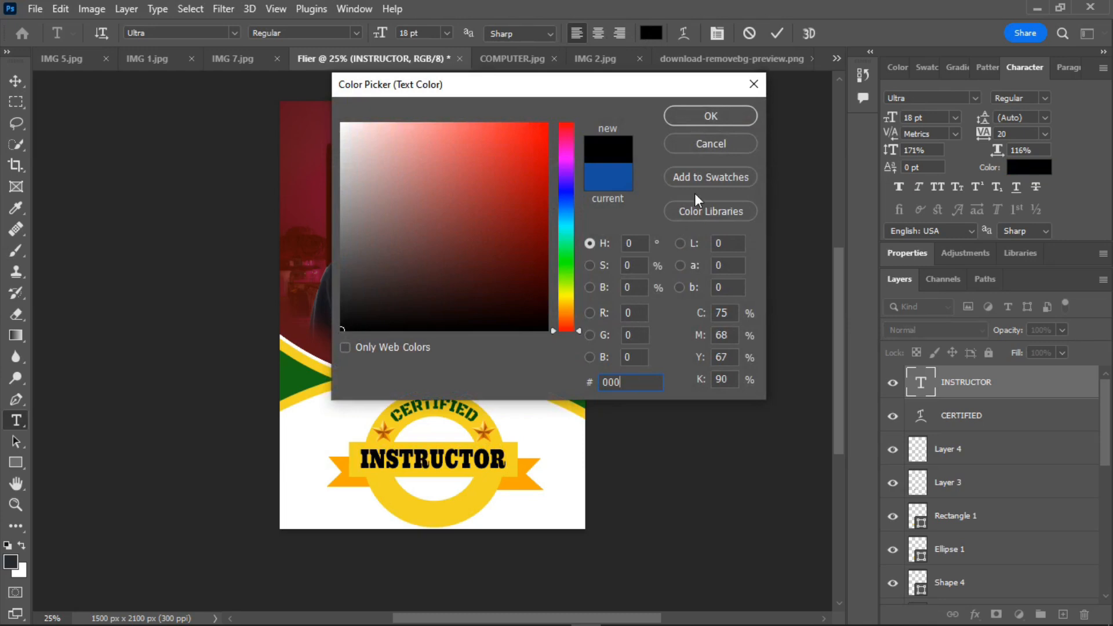
pyautogui.click(711, 116)
pyautogui.click(777, 33)
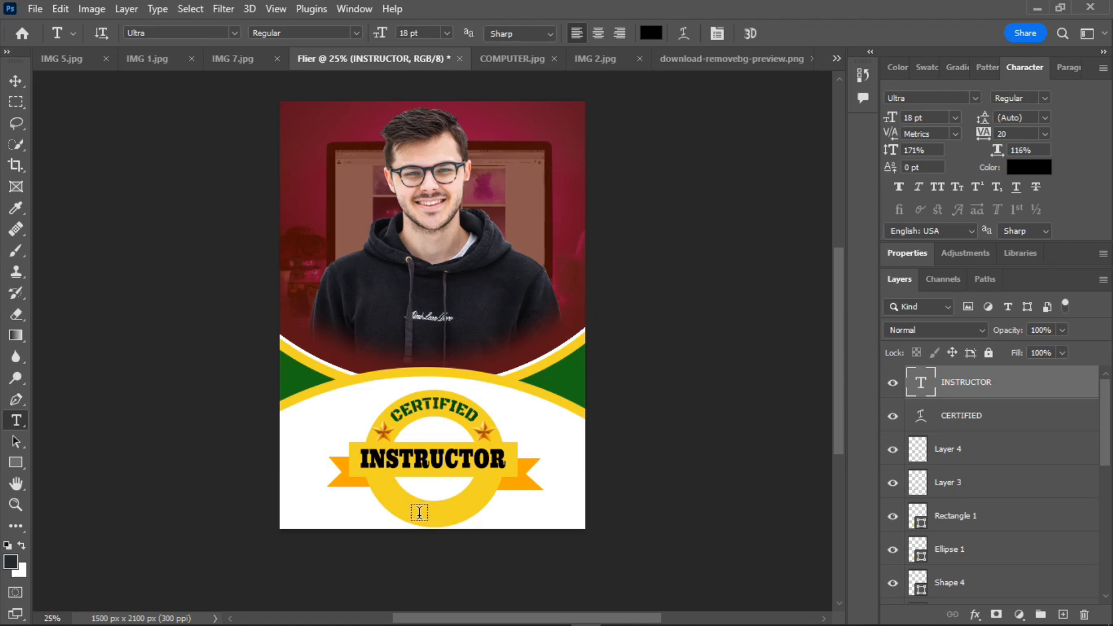
# Step: Duplicate the badge's upper-left star twice, placing the copies on the ring's left and right sides just below the banner
pyautogui.click(16, 81)
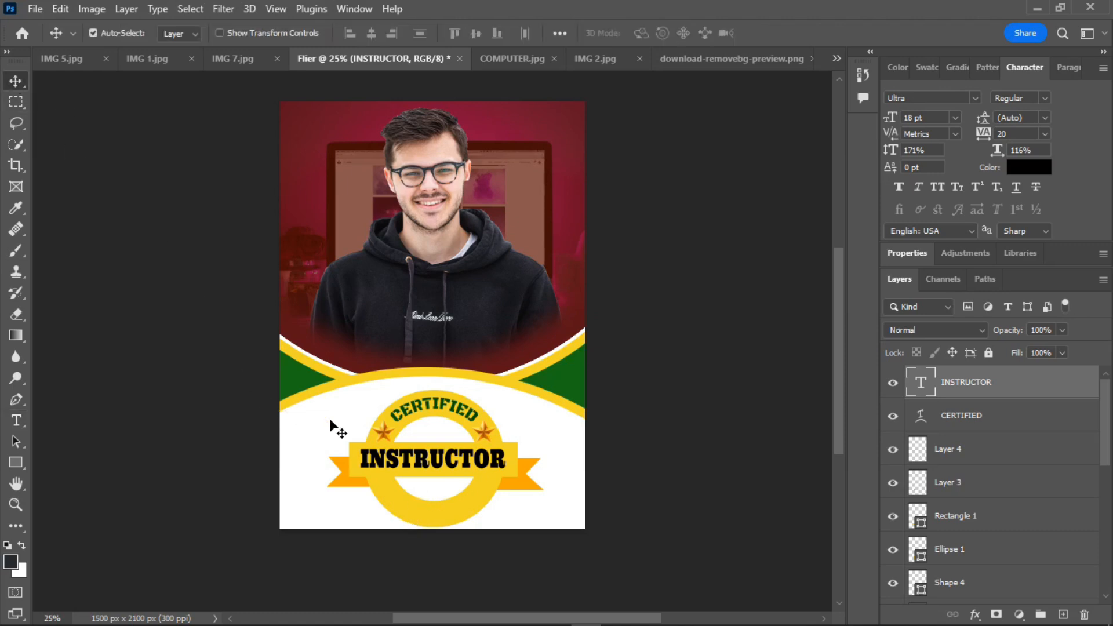
pyautogui.click(383, 432)
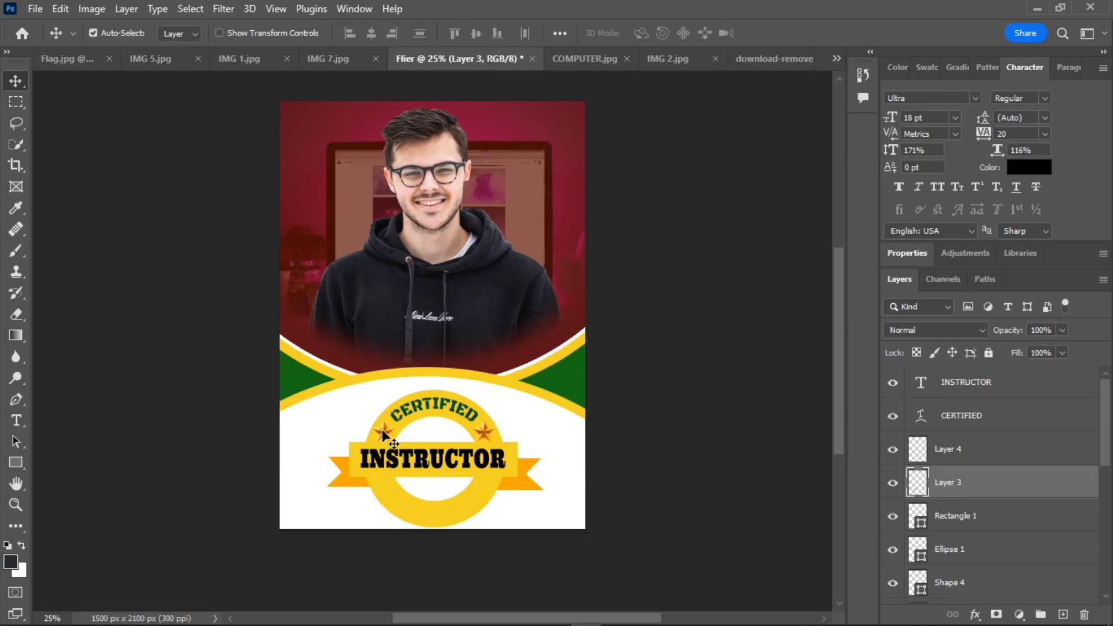
pyautogui.press('ctrl')
pyautogui.moveTo(382, 430); pyautogui.dragTo(385, 494)
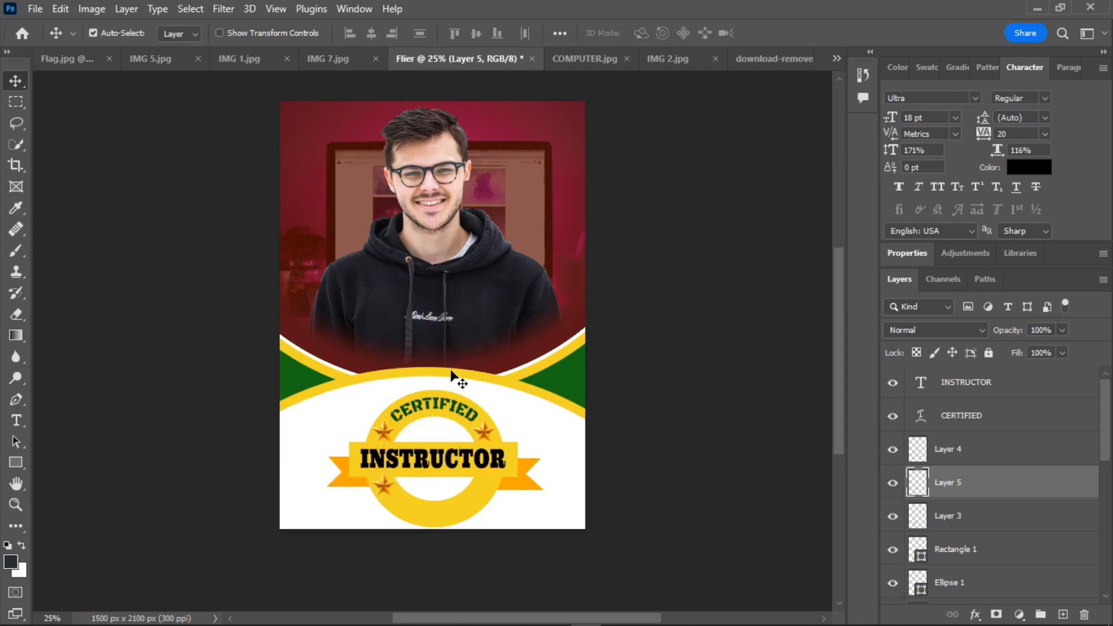
pyautogui.moveTo(452, 372); pyautogui.dragTo(487, 485)
# Step: Scale the lower-right star to about 79% and the lower-left star to about 75%, fitting both within the ring
pyautogui.hotkey('ctrl', 't')
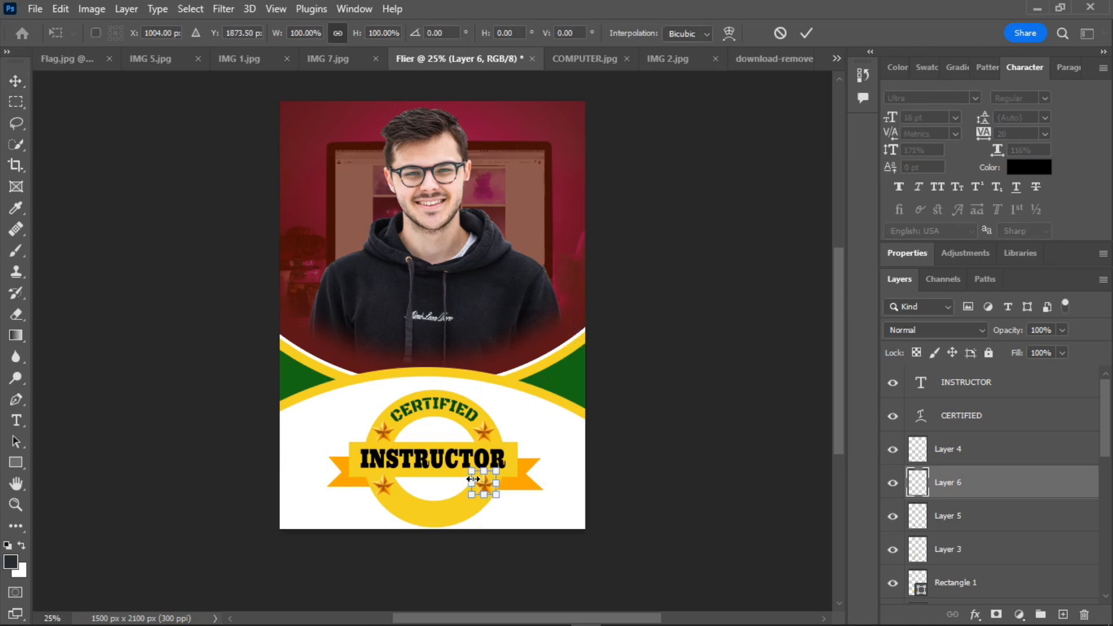
pyautogui.moveTo(471, 470); pyautogui.dragTo(477, 475)
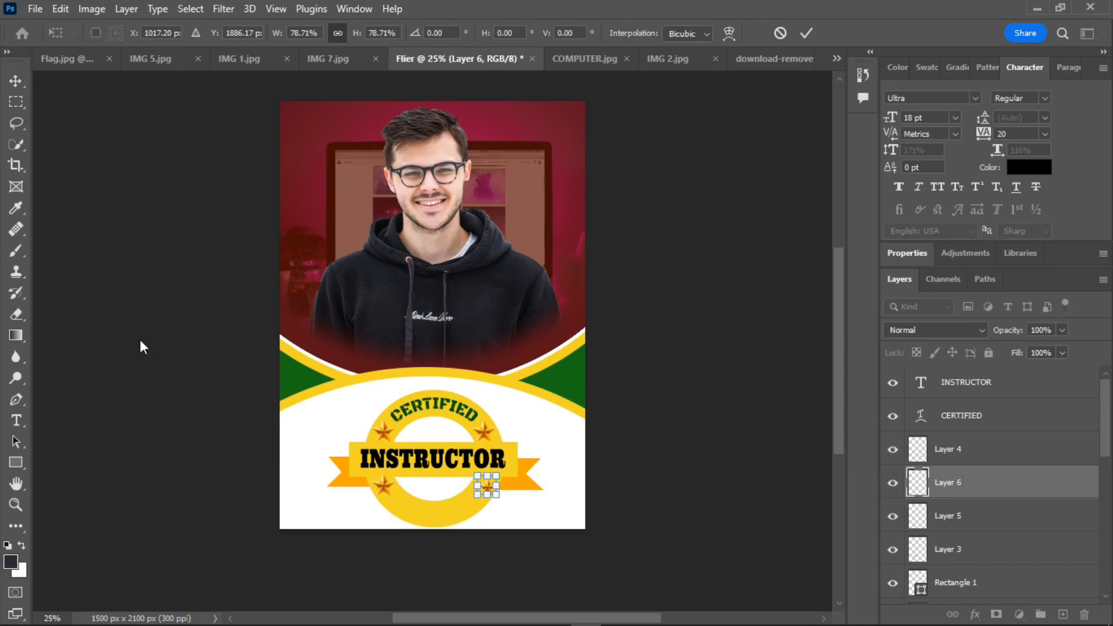
pyautogui.click(16, 81)
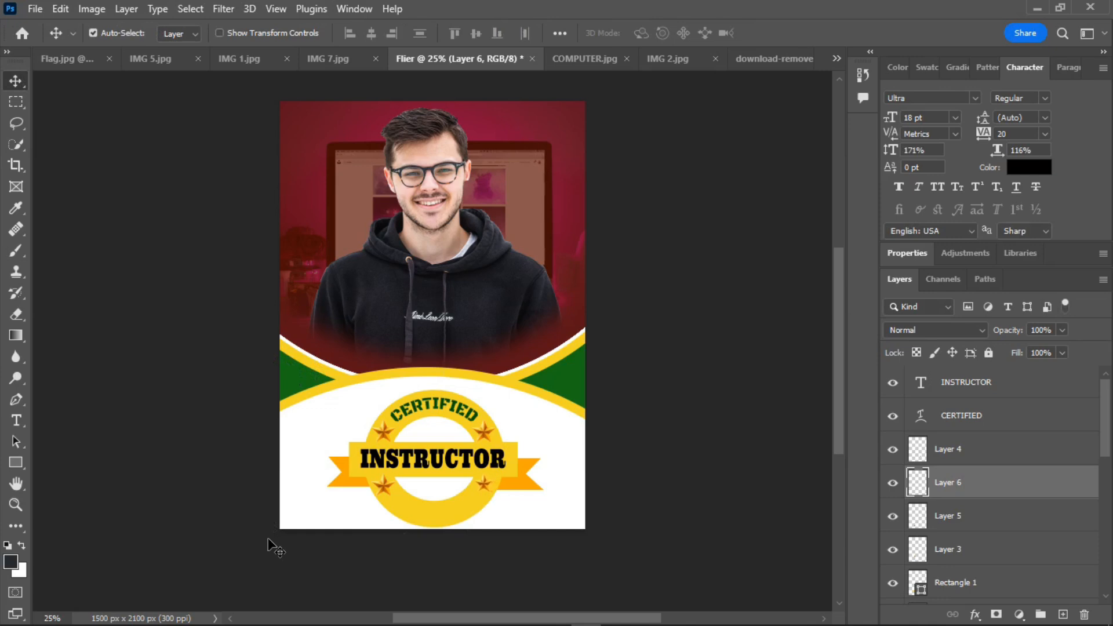
pyautogui.click(389, 487)
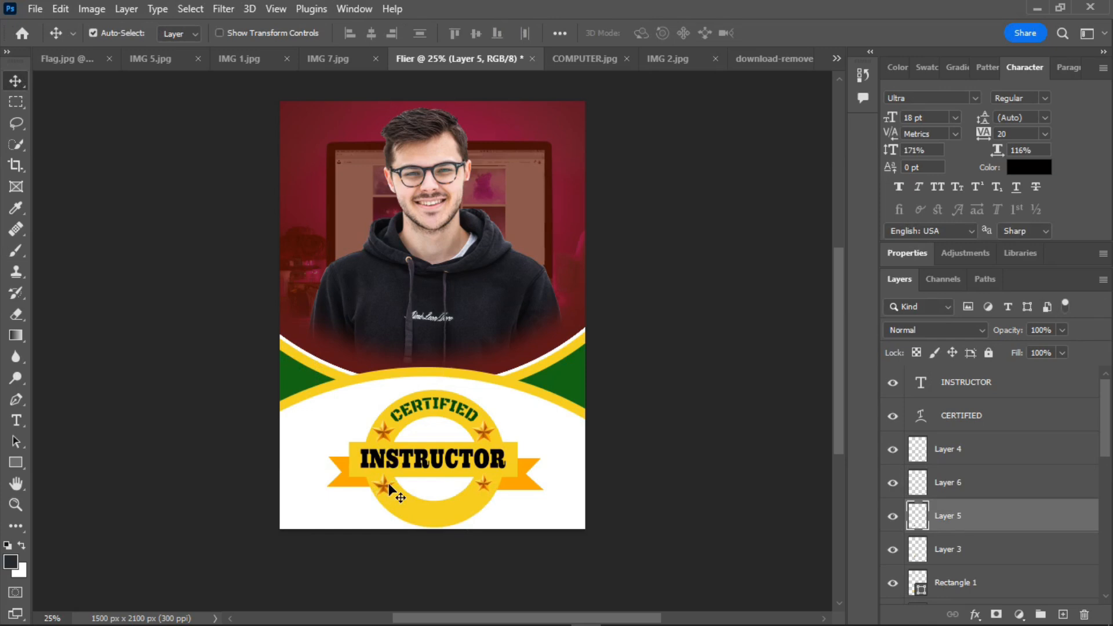
pyautogui.hotkey('ctrl', 't')
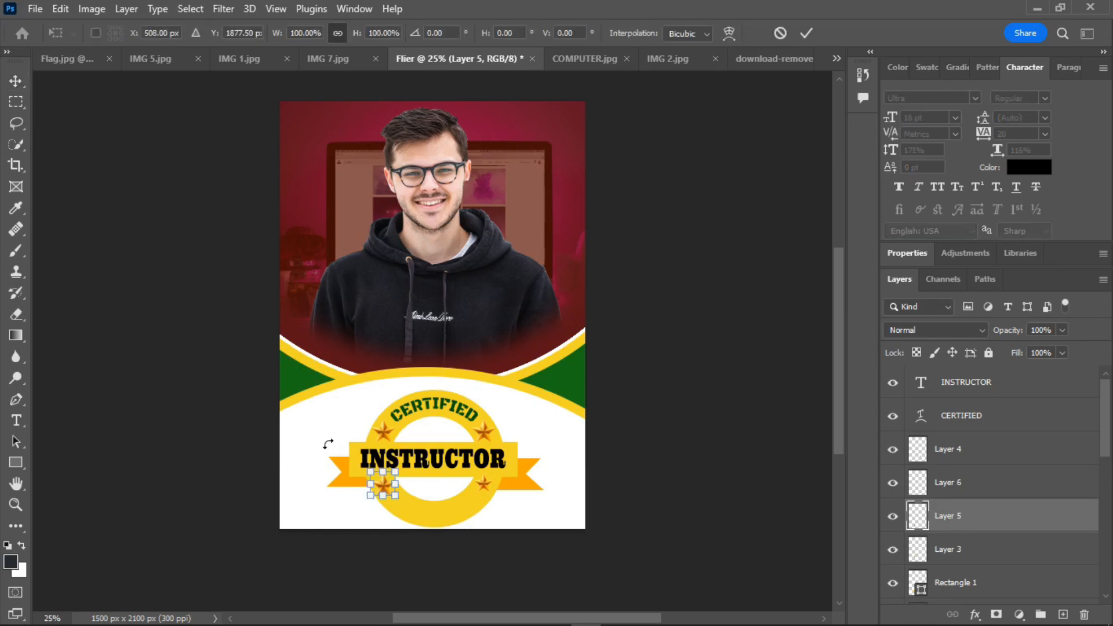
pyautogui.moveTo(370, 471); pyautogui.dragTo(369, 474)
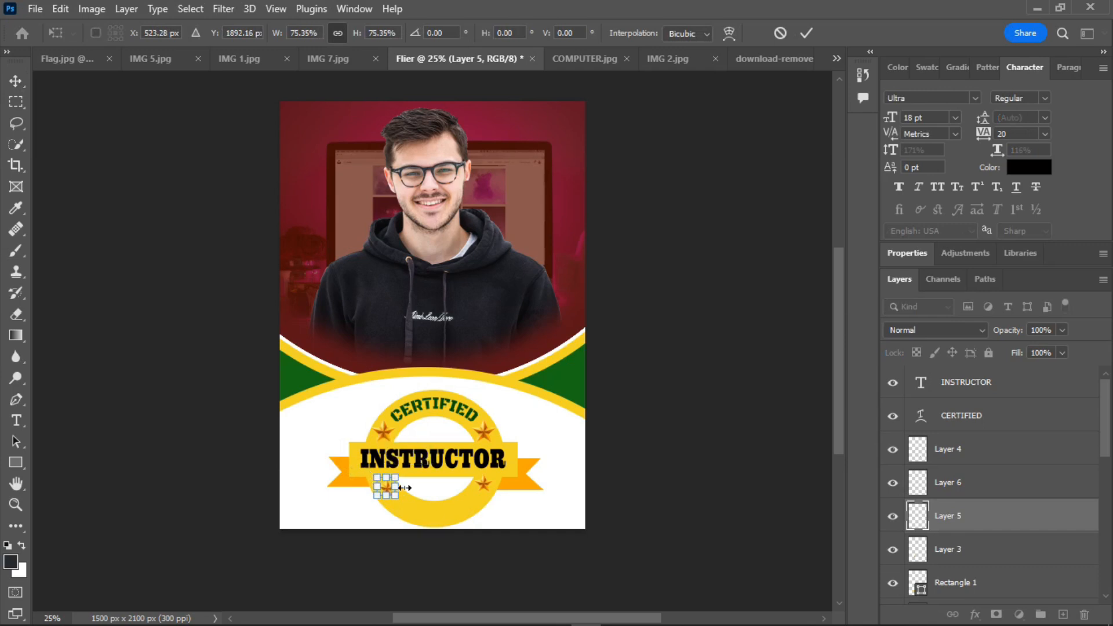
pyautogui.click(16, 81)
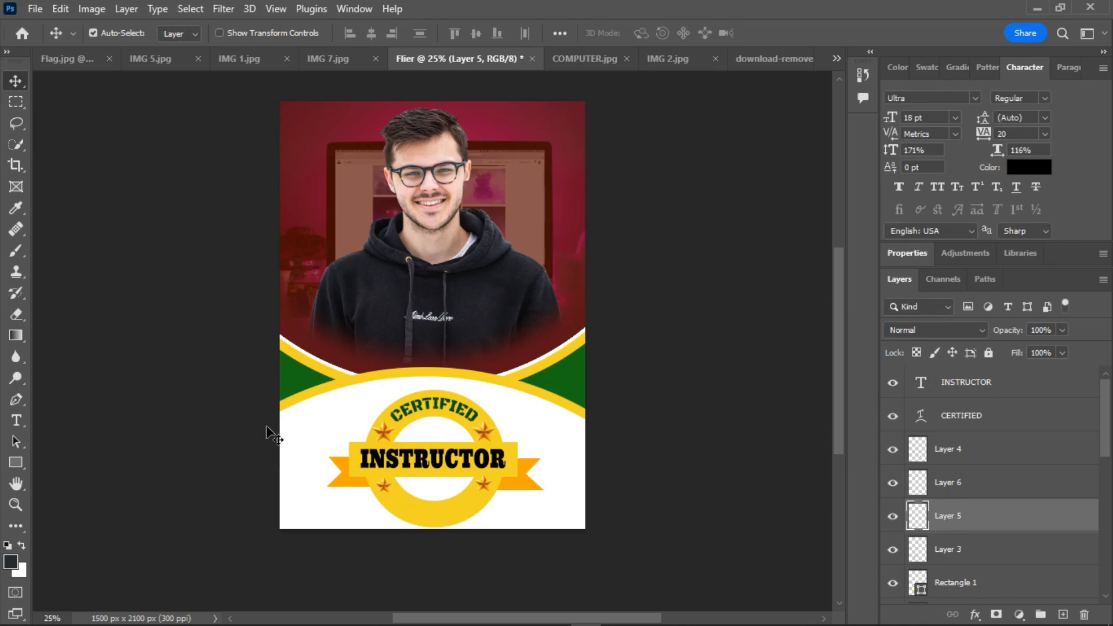
# Step: Add a new text line reading NEHMTECH over the lower part of the portrait and select all of it
pyautogui.click(18, 420)
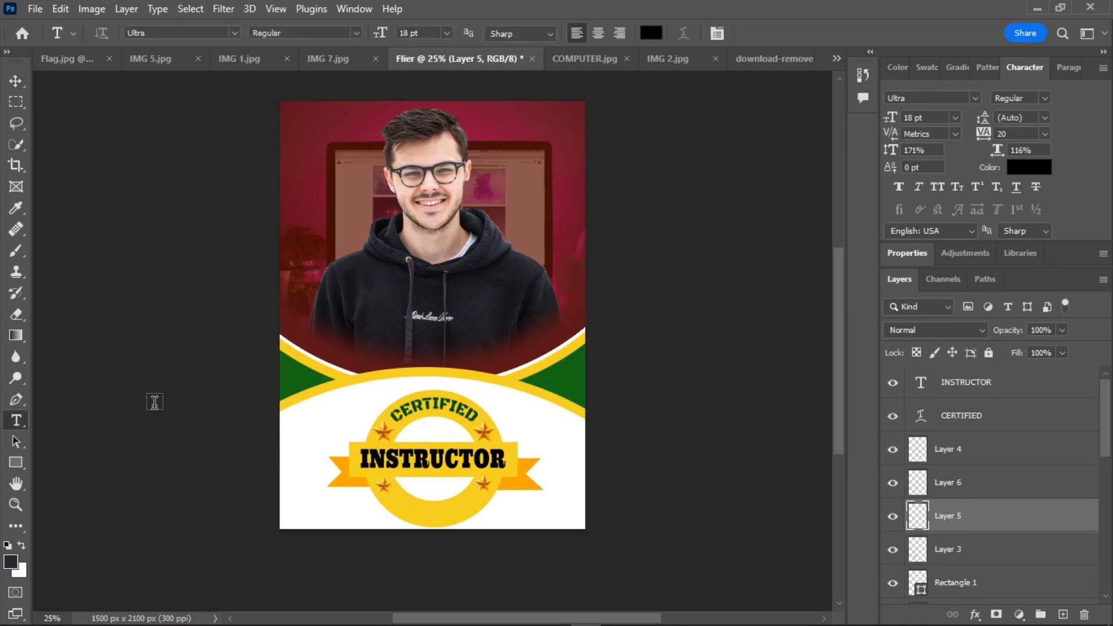
pyautogui.click(360, 346)
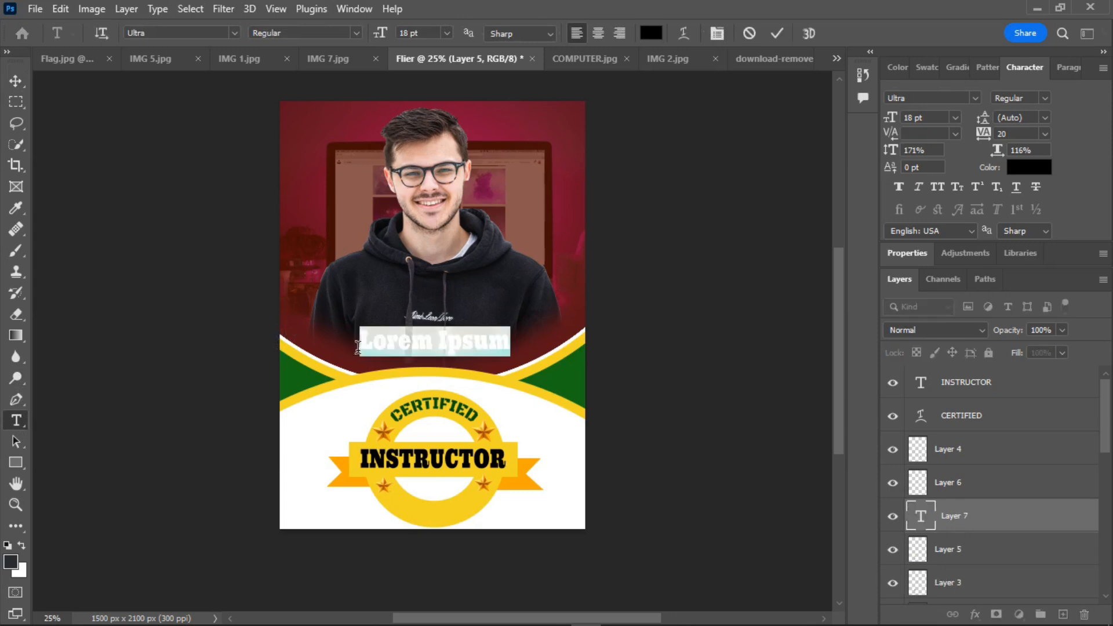
pyautogui.write('NE')
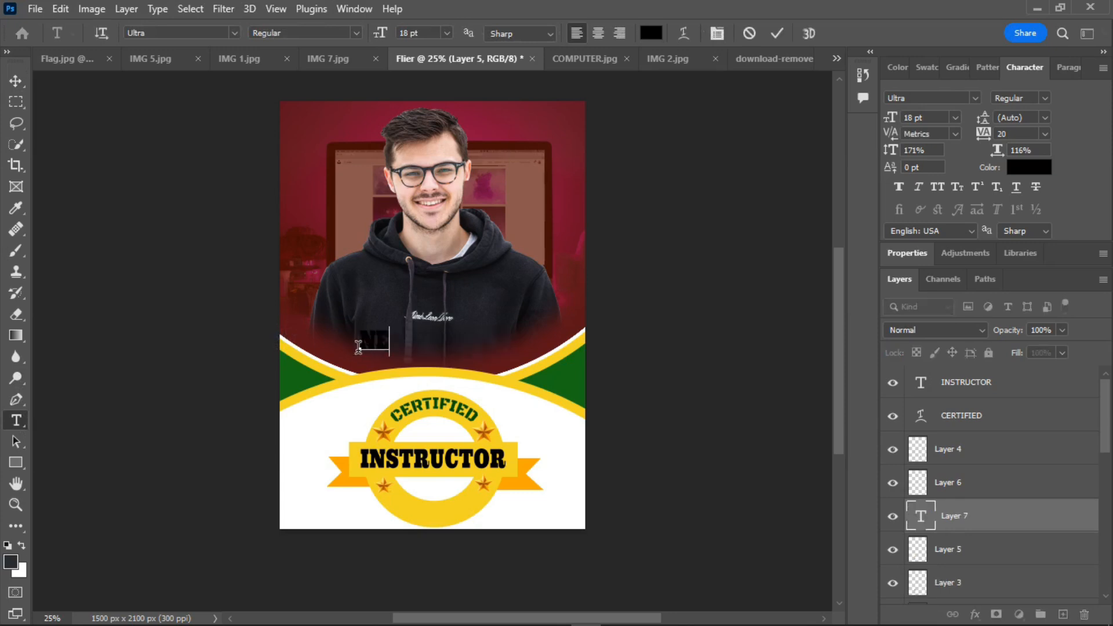
pyautogui.write('HMTECH')
pyautogui.hotkey('ctrl', 'a')
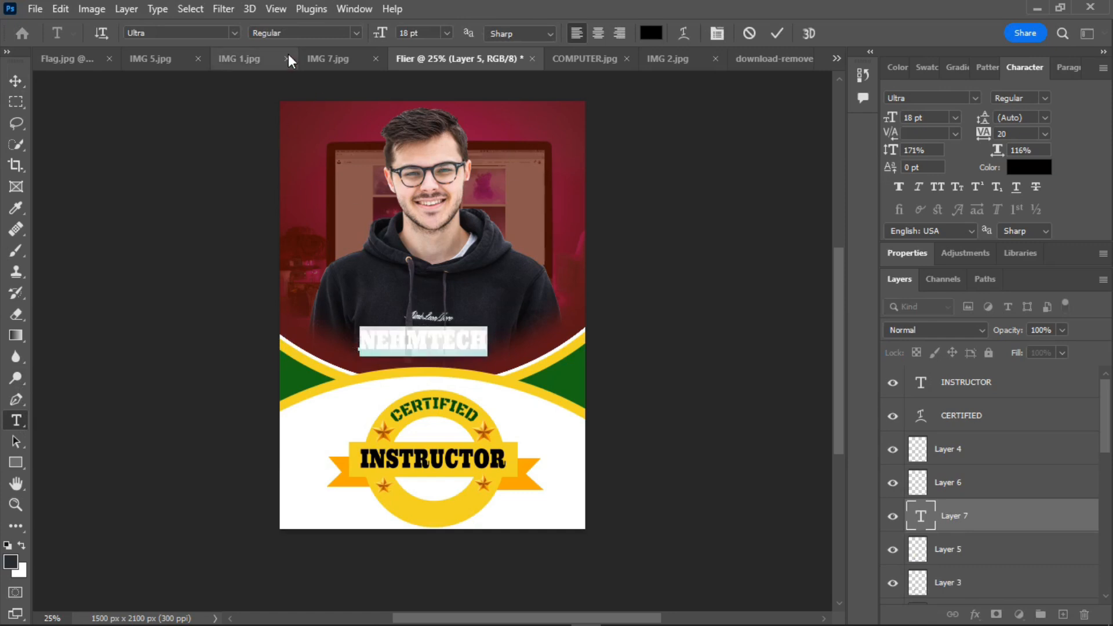
# Step: Set the NEHMTECH text in the Black Ops One font and move it onto the ring's lower band
pyautogui.click(235, 33)
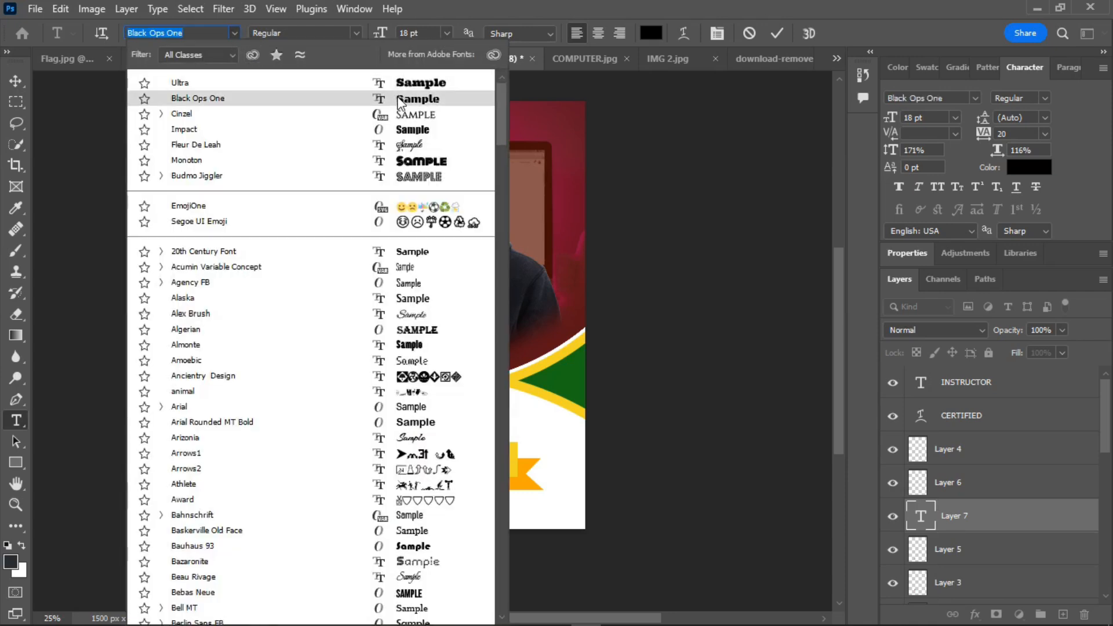
pyautogui.click(441, 106)
pyautogui.moveTo(506, 360); pyautogui.dragTo(518, 502)
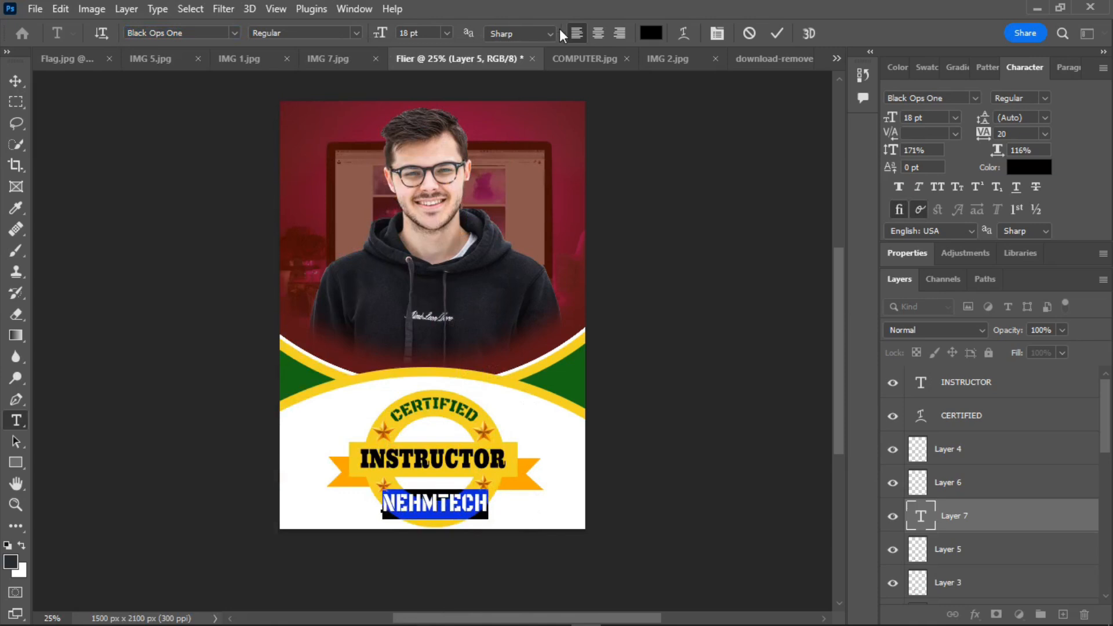
# Step: Warp the NEHMTECH text with a horizontal Arc style at -43% bend
pyautogui.click(684, 35)
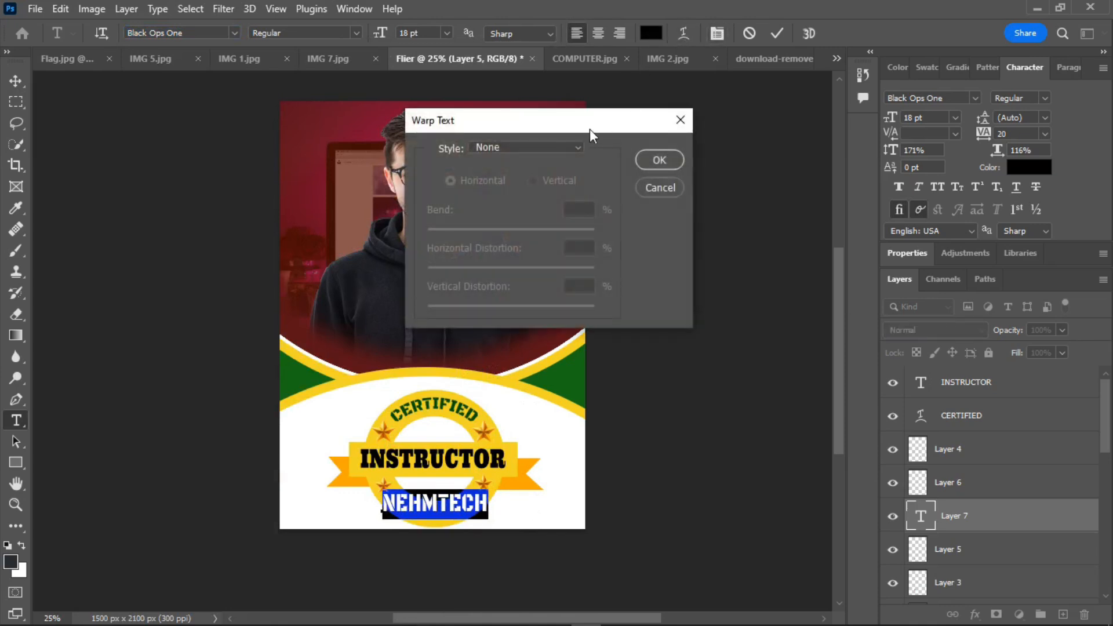
pyautogui.click(578, 147)
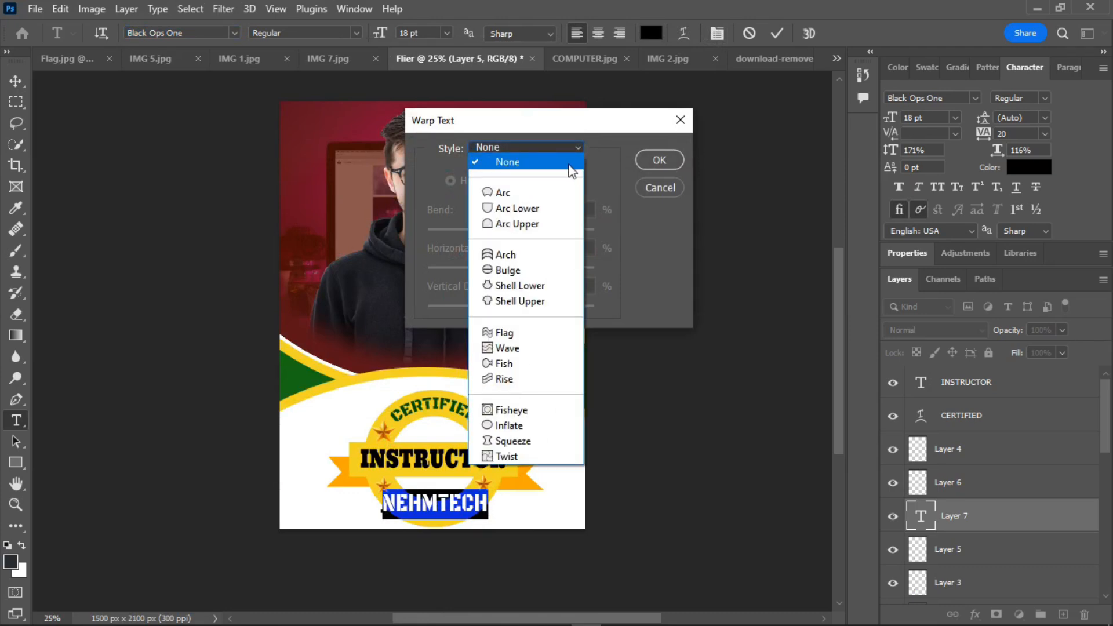
pyautogui.click(538, 193)
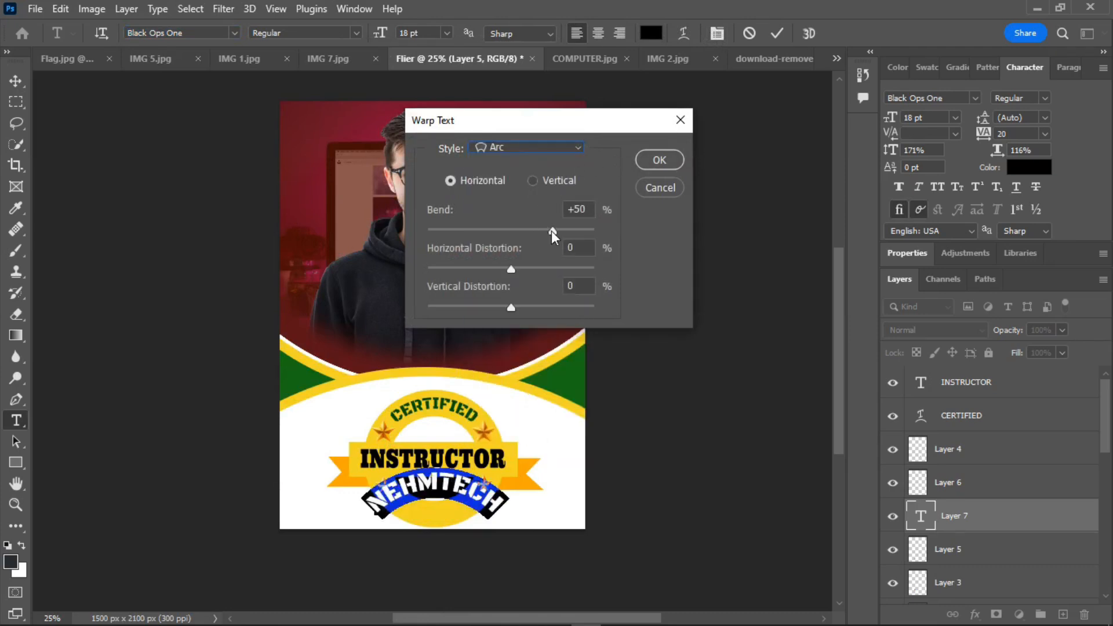
pyautogui.moveTo(554, 231); pyautogui.dragTo(474, 229)
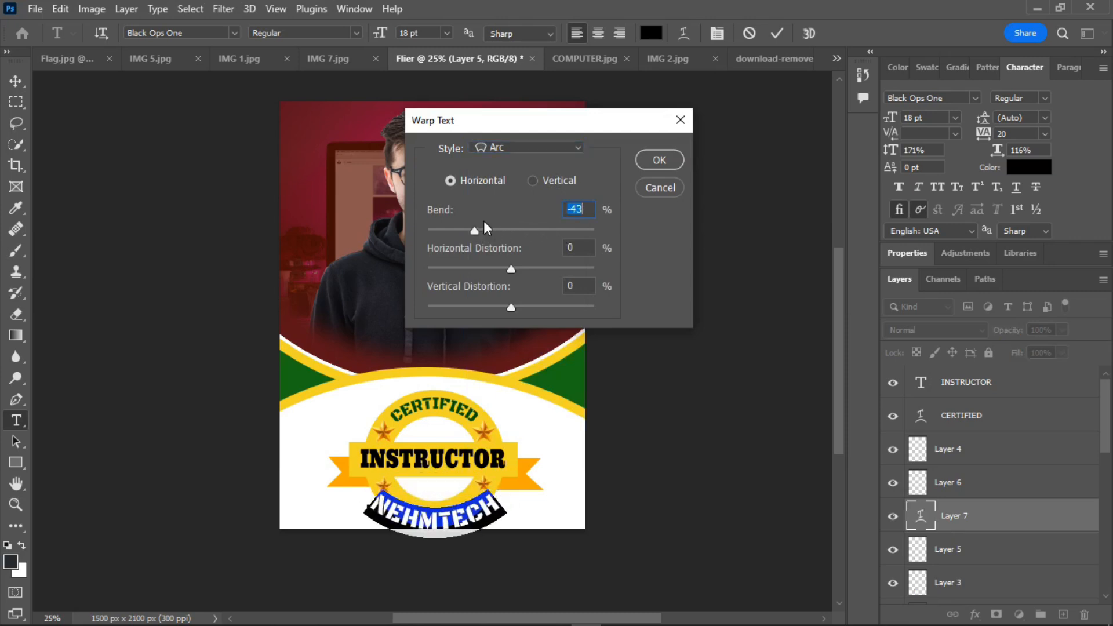
pyautogui.click(658, 156)
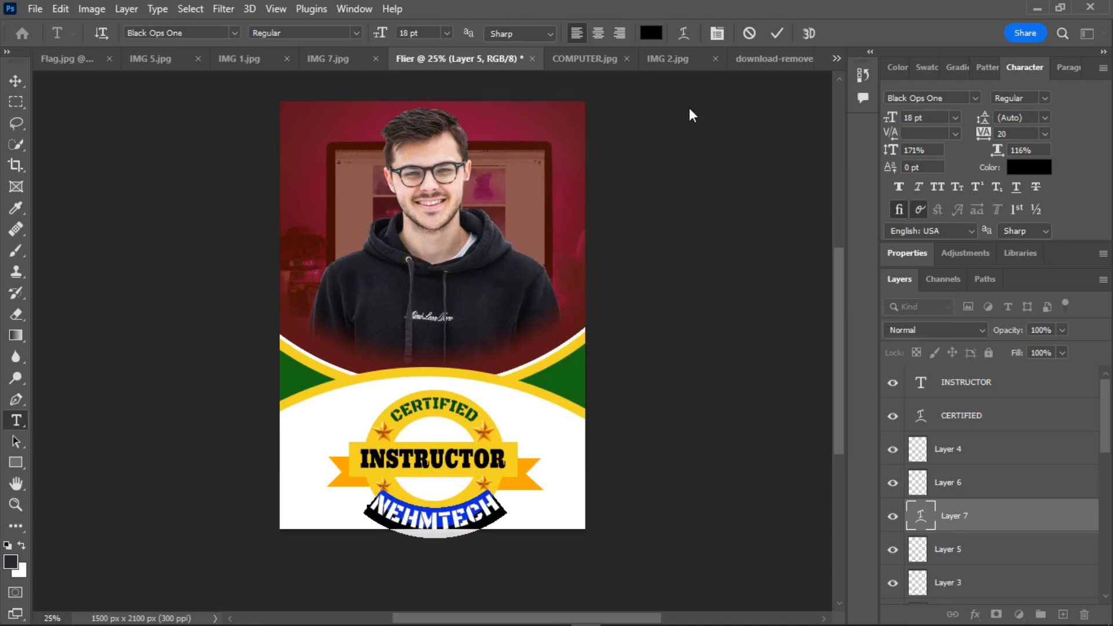
# Step: Recolour the NEHMTECH text olive green (#59750c), sampled from the CERTIFIED lettering
pyautogui.click(650, 33)
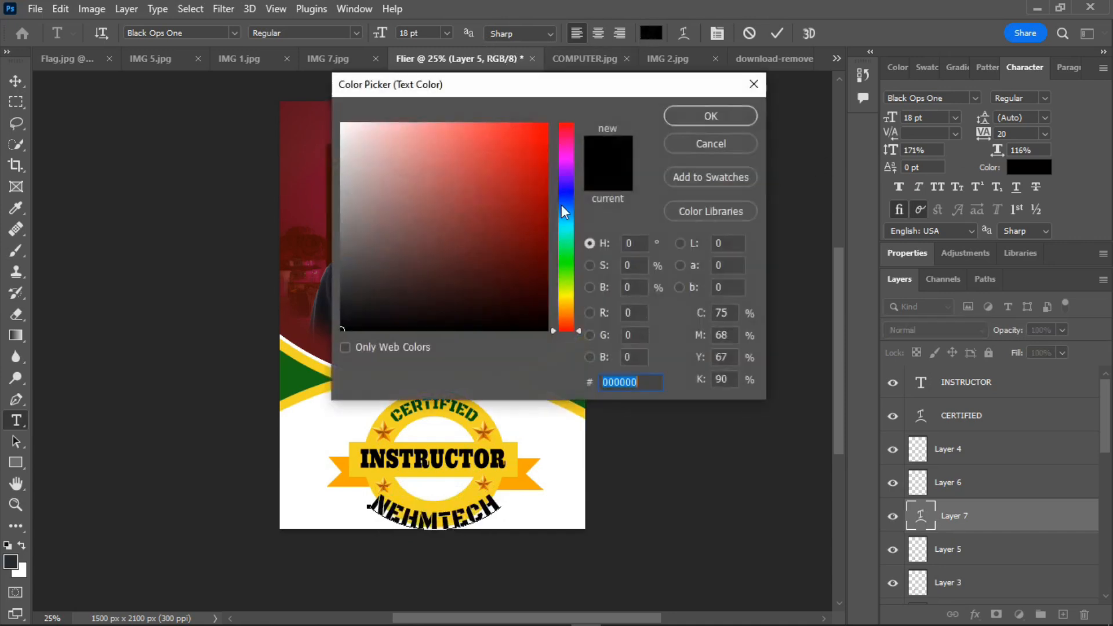
pyautogui.click(418, 408)
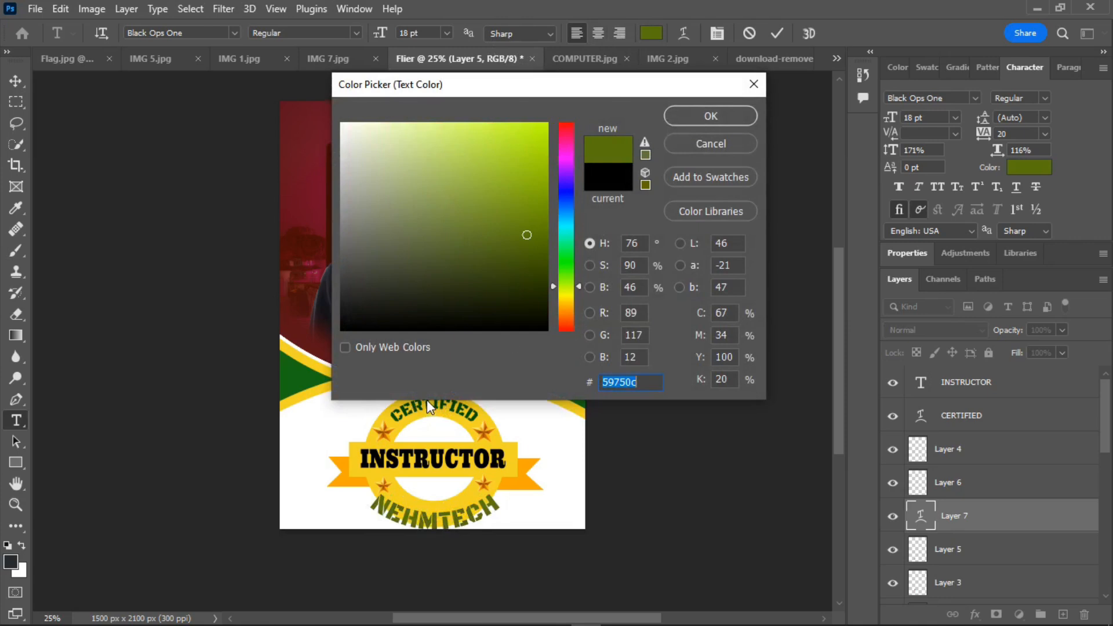
pyautogui.click(733, 117)
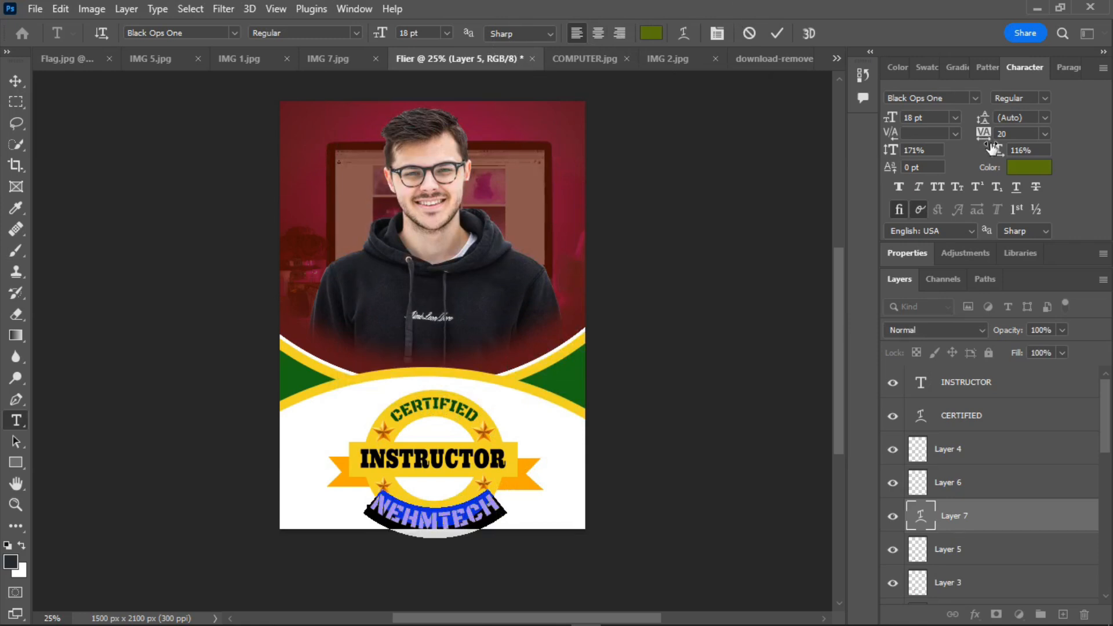
# Step: Narrow the NEHMTECH text to 91% horizontal scale, size it to 15 pt and position it on the ring's lower band
pyautogui.moveTo(998, 153); pyautogui.dragTo(973, 152)
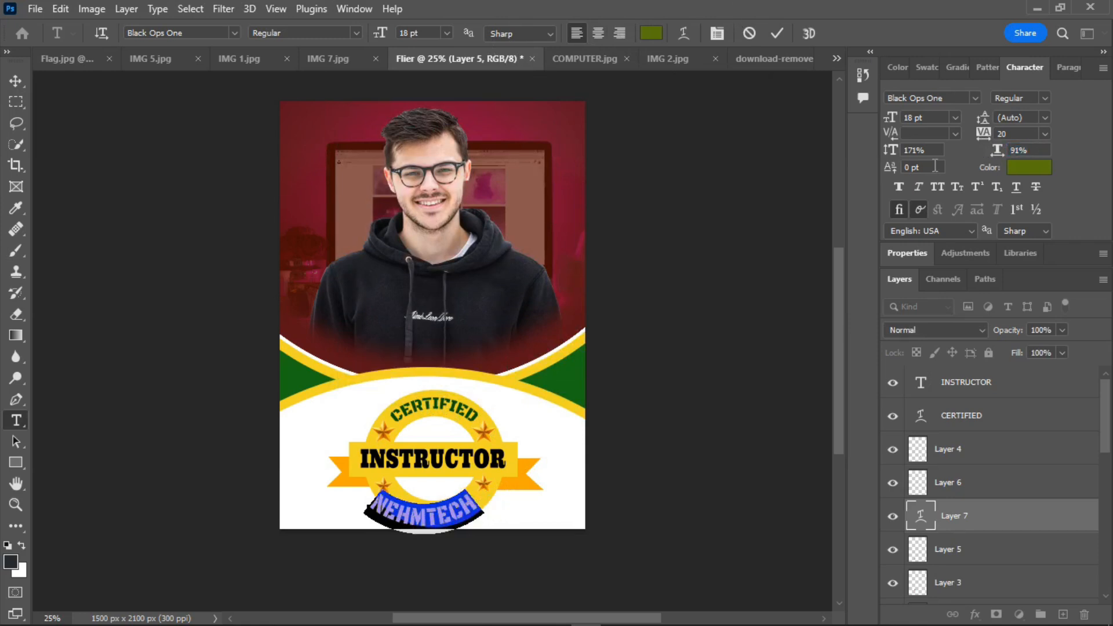
pyautogui.moveTo(382, 36); pyautogui.dragTo(377, 34)
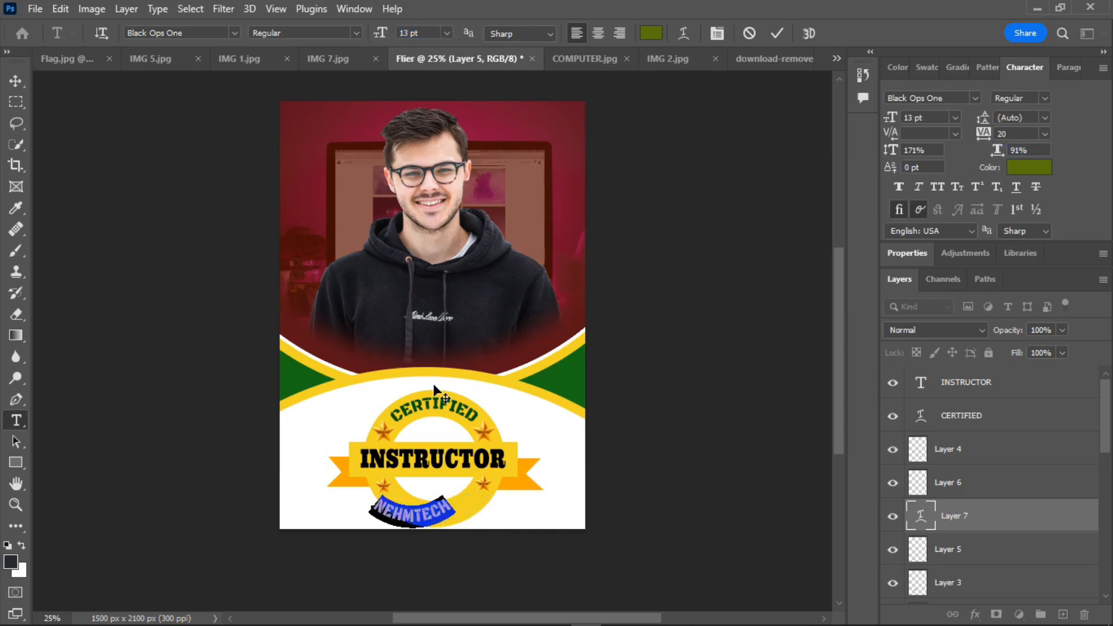
pyautogui.moveTo(462, 489); pyautogui.dragTo(488, 490)
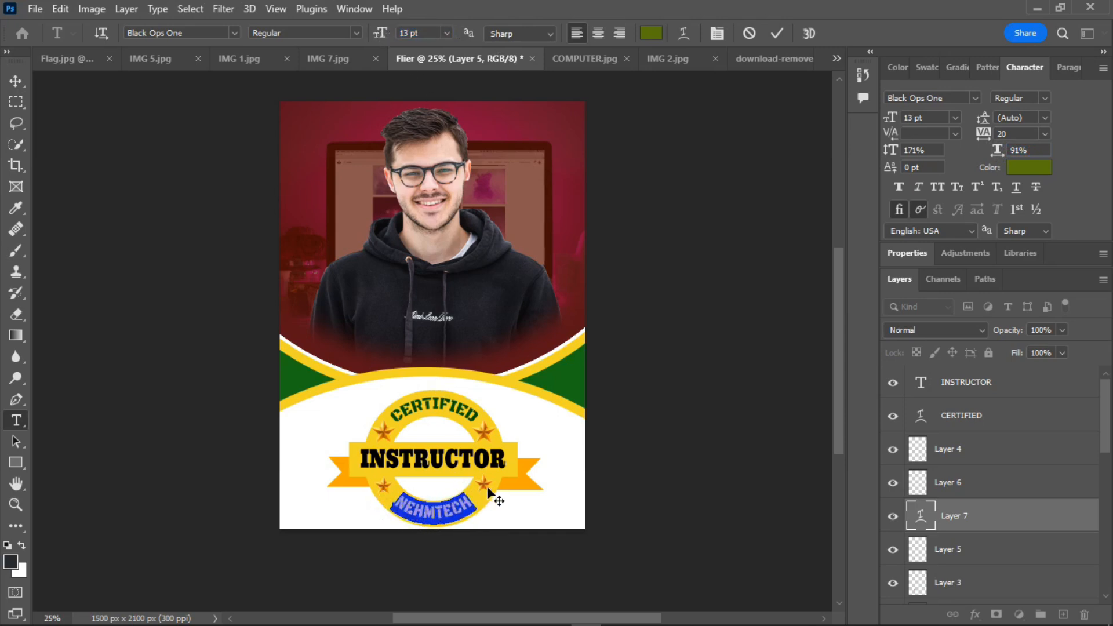
pyautogui.moveTo(370, 32); pyautogui.dragTo(383, 34)
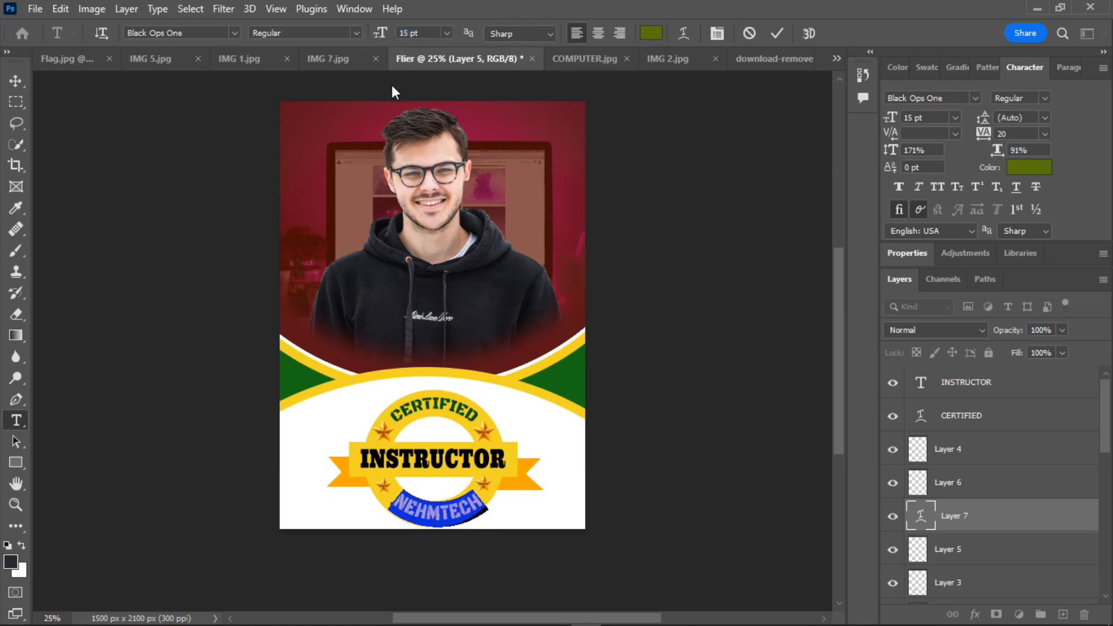
# Step: Set the NEHMTECH text's horizontal scale to 100% and recentre it on the ring's lower band
pyautogui.moveTo(997, 151); pyautogui.dragTo(1004, 152)
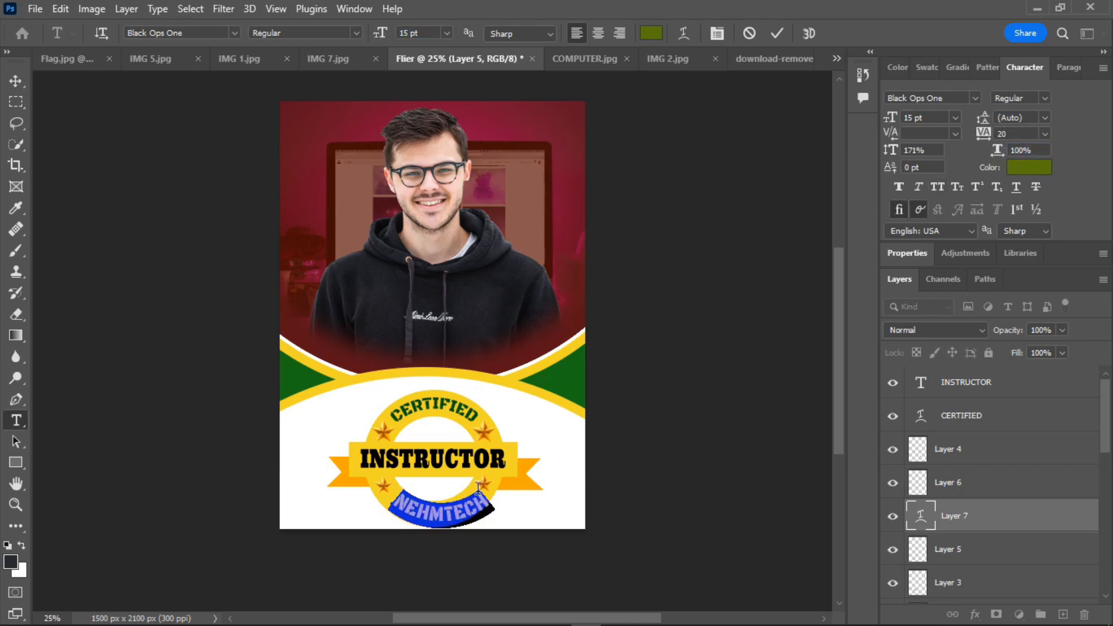
pyautogui.moveTo(420, 482); pyautogui.dragTo(411, 481)
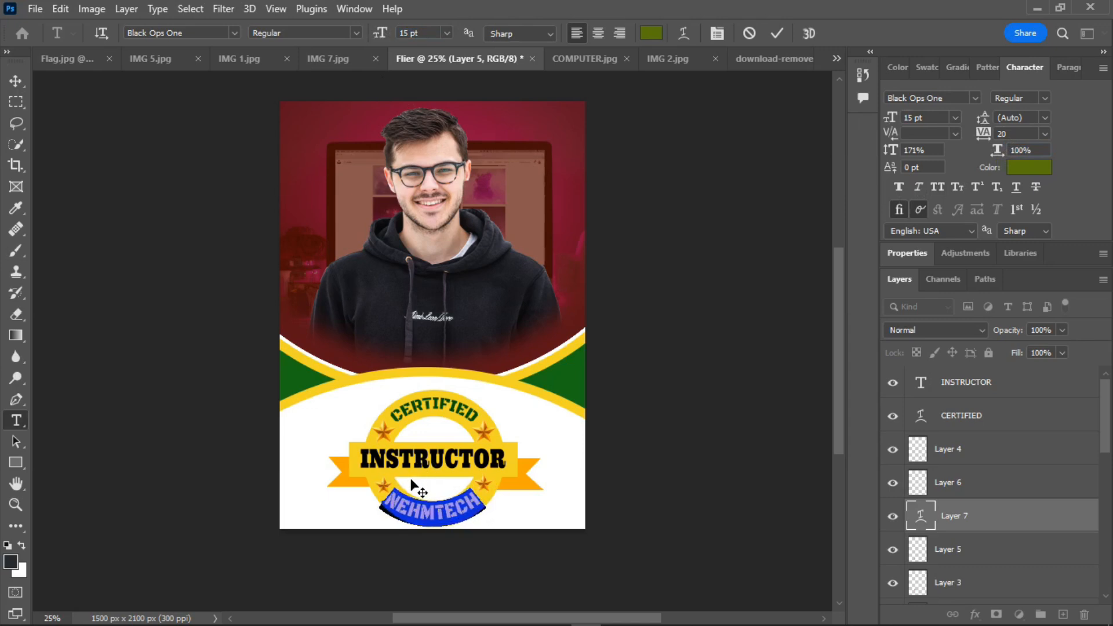
pyautogui.click(775, 34)
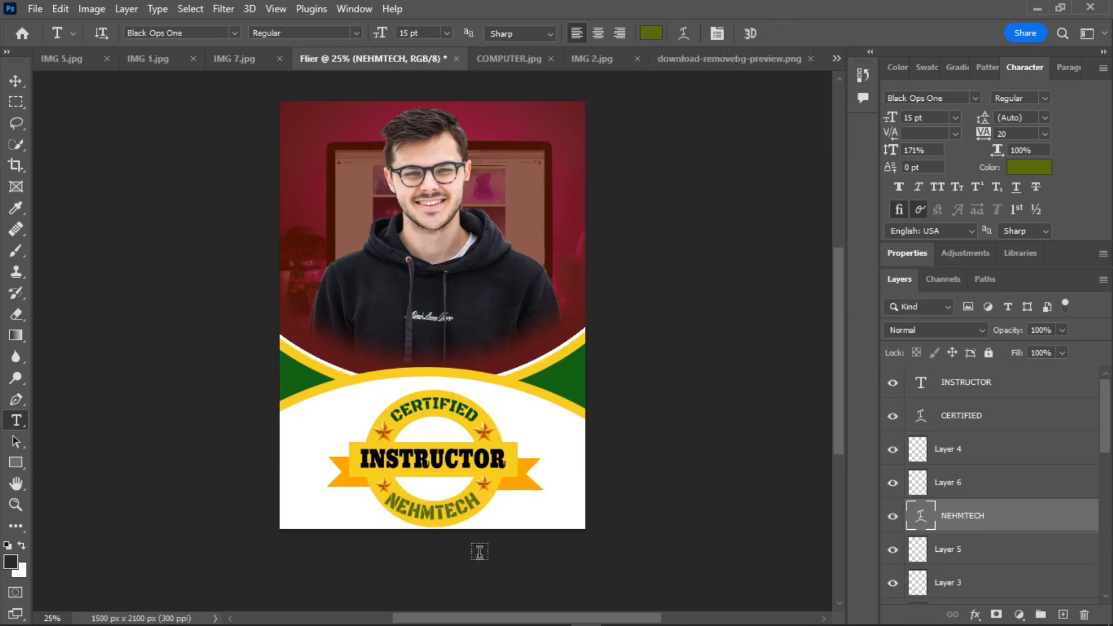
# Step: Increase the curve of the NEHMTECH text by setting its Arc warp bend to -48%
pyautogui.click(455, 510)
pyautogui.moveTo(507, 525); pyautogui.dragTo(510, 526)
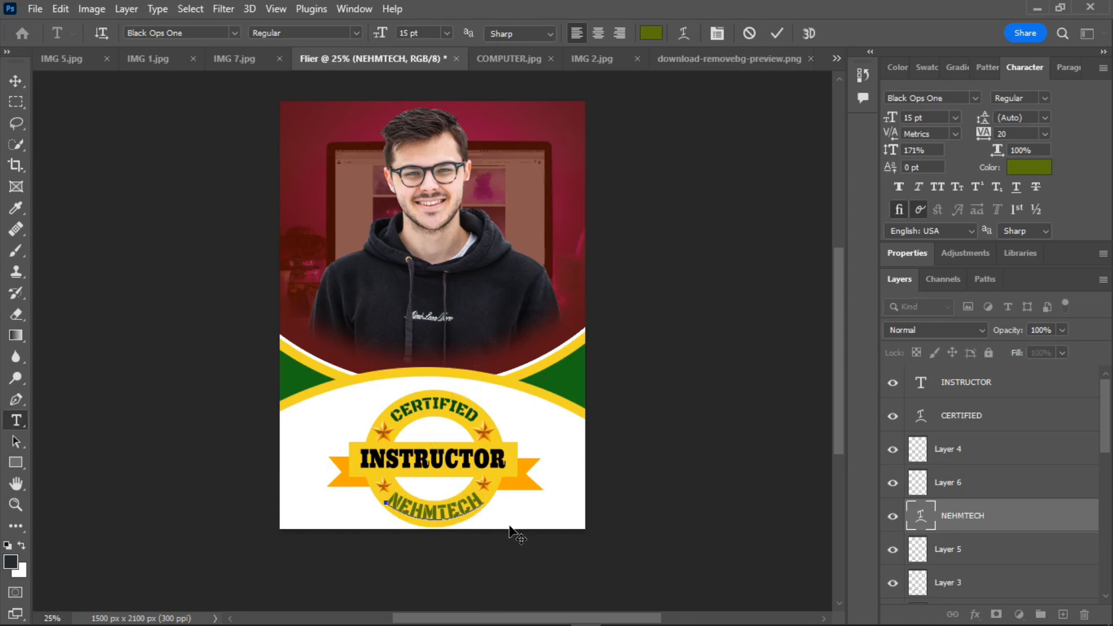
pyautogui.hotkey('ctrl', 'a')
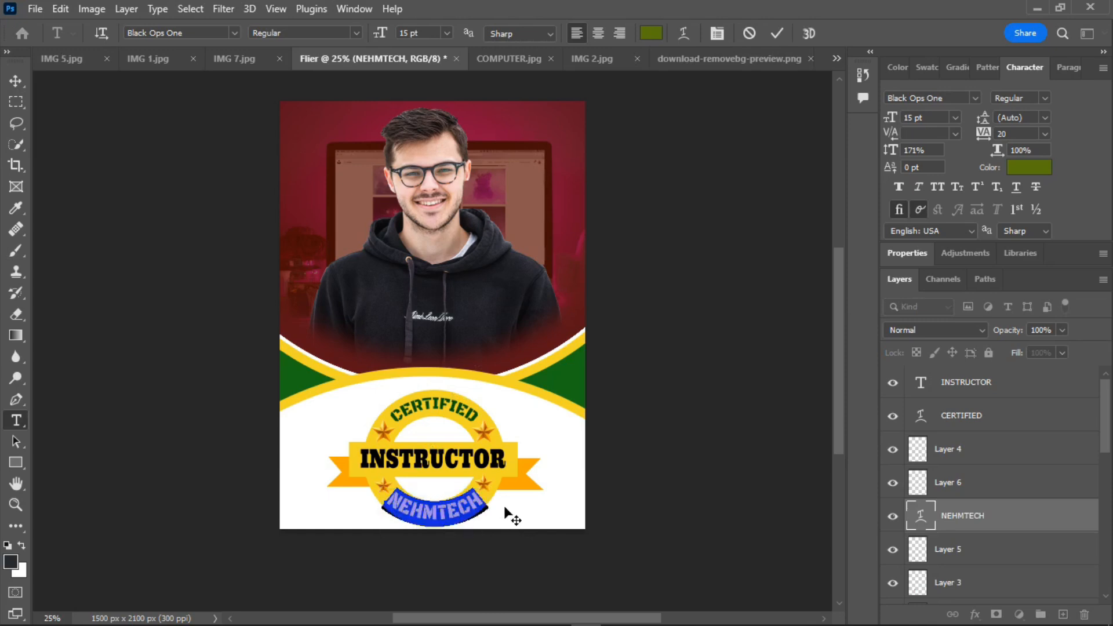
pyautogui.click(682, 33)
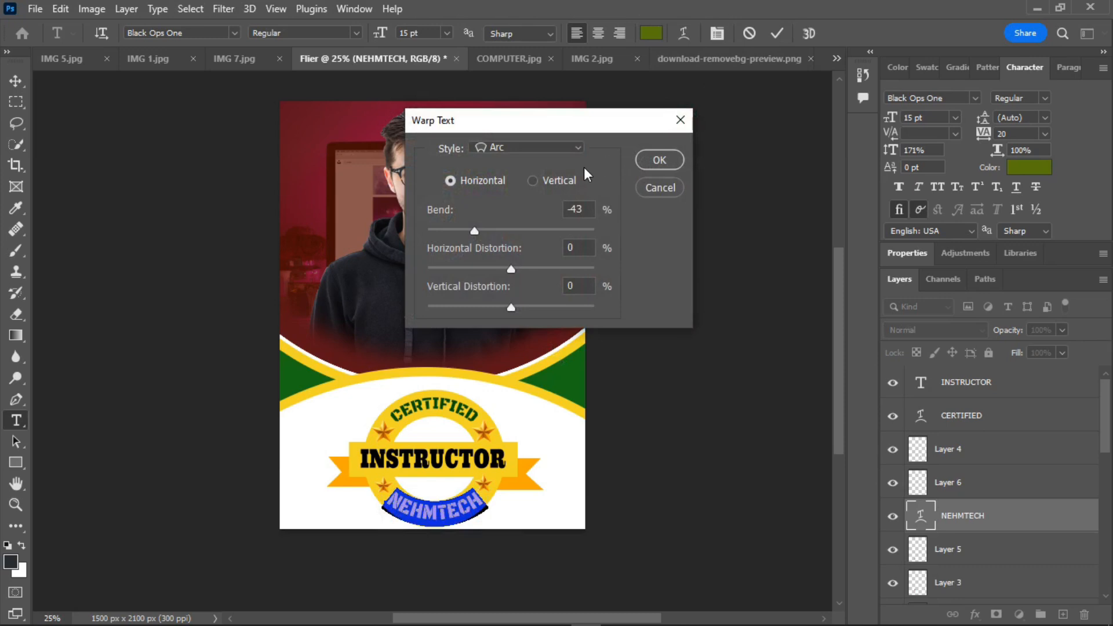
pyautogui.moveTo(474, 230); pyautogui.dragTo(470, 235)
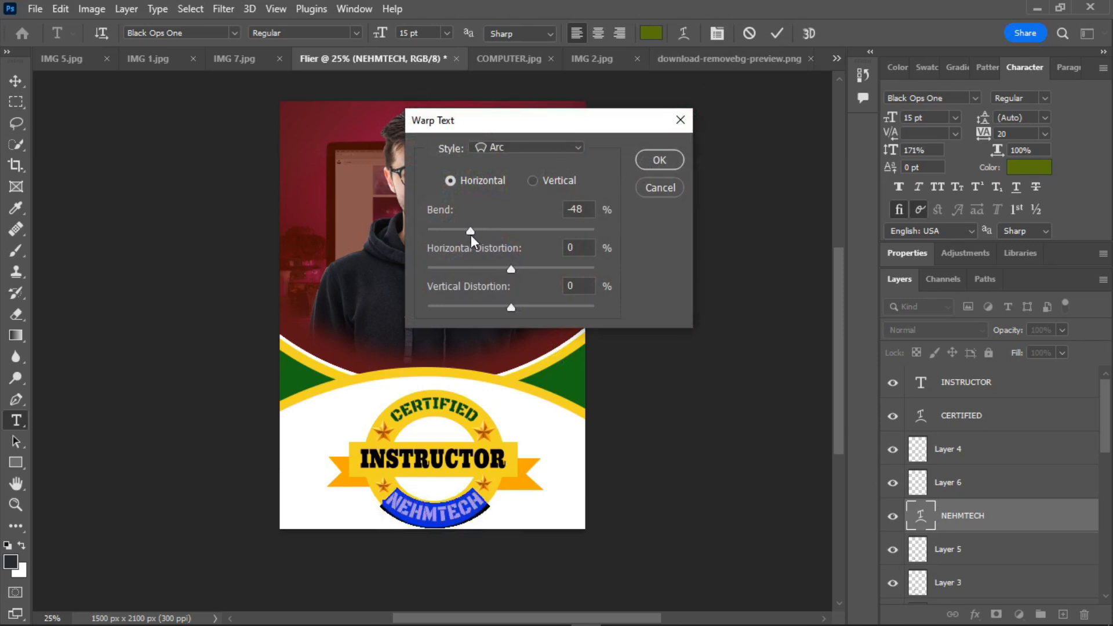
pyautogui.click(659, 160)
# Step: Recolour the NEHMTECH text dark green (#084405)
pyautogui.click(662, 33)
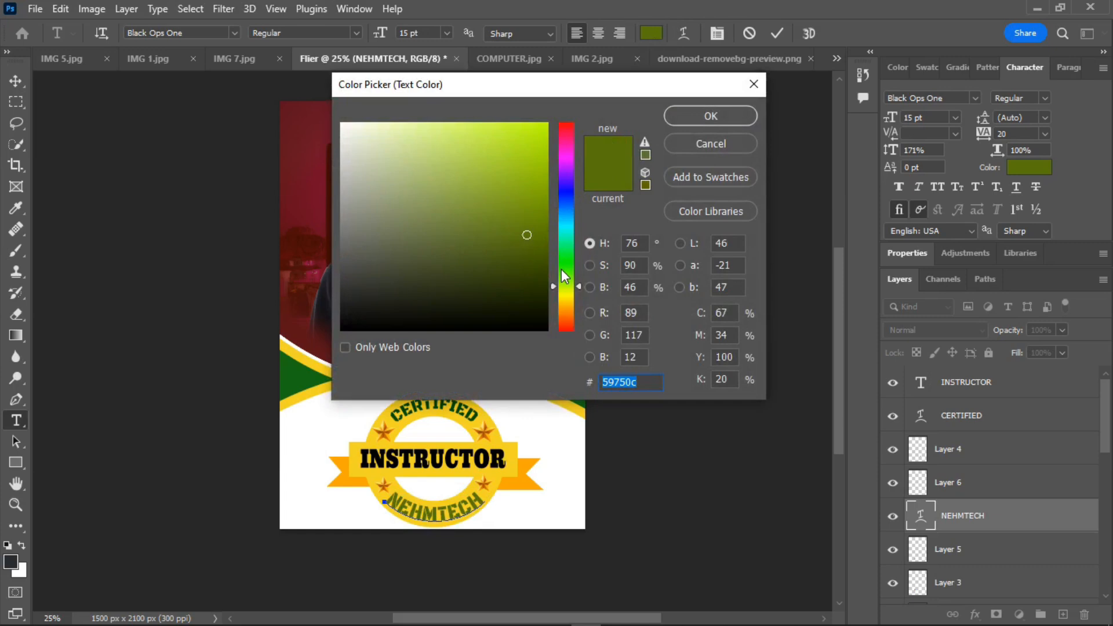
pyautogui.click(563, 262)
pyautogui.moveTo(532, 240); pyautogui.dragTo(532, 275)
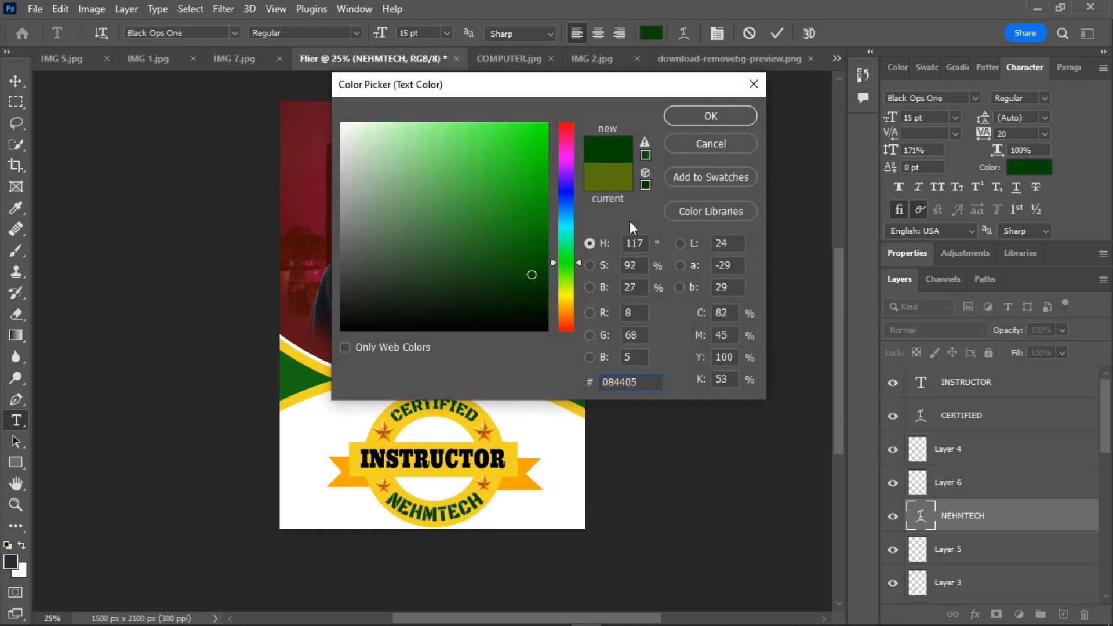
pyautogui.click(722, 117)
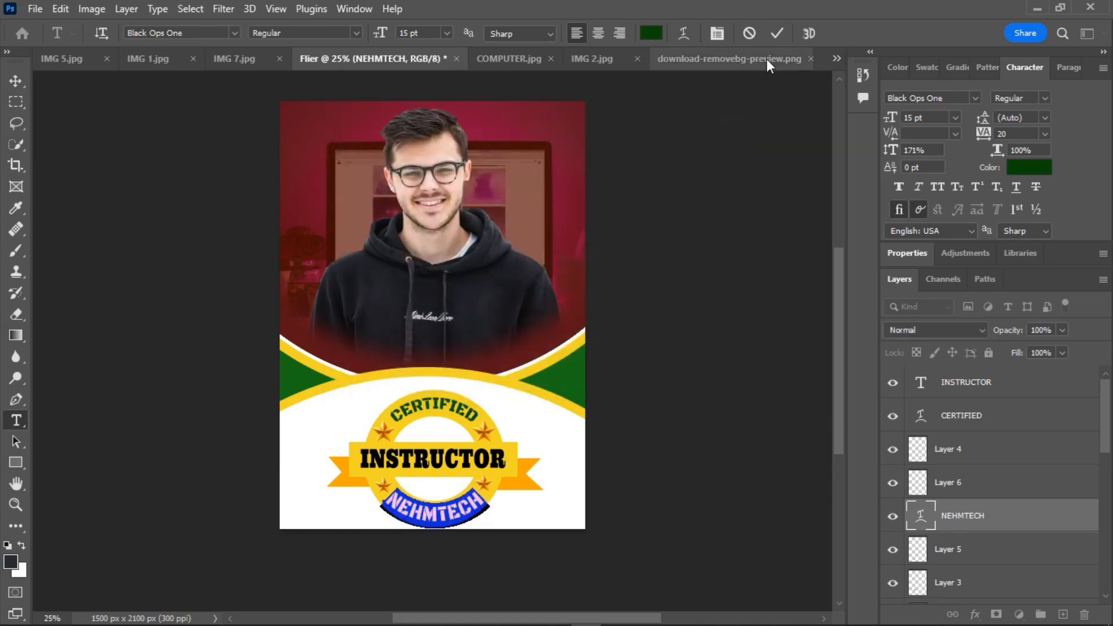
pyautogui.click(778, 33)
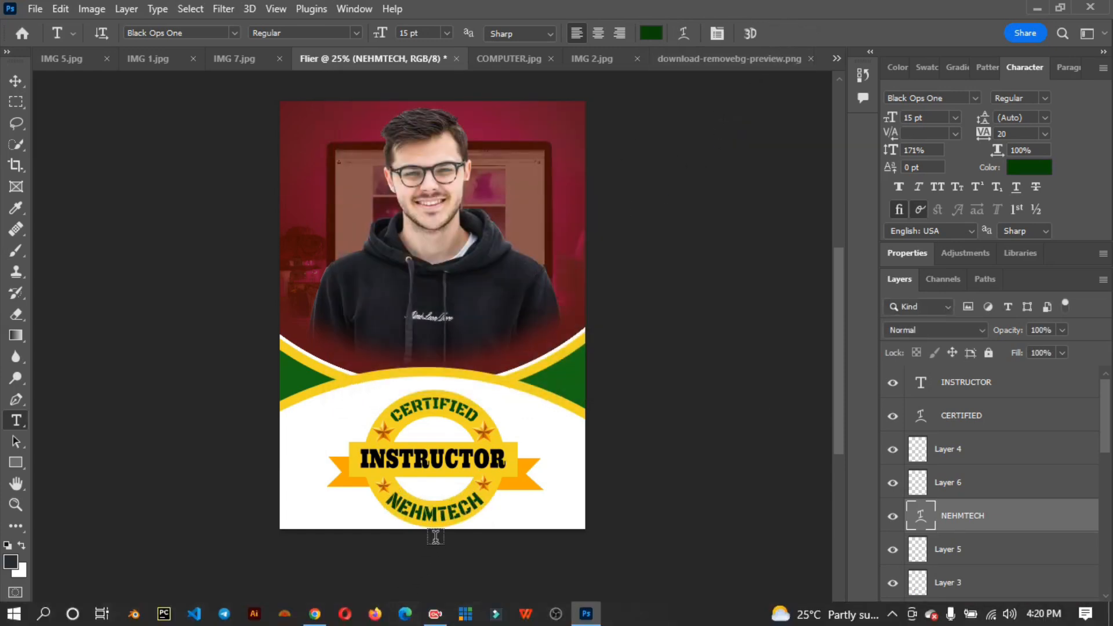
# Step: Open the YOUTUBE 2 and WEB images from the Files folder together
pyautogui.click(36, 9)
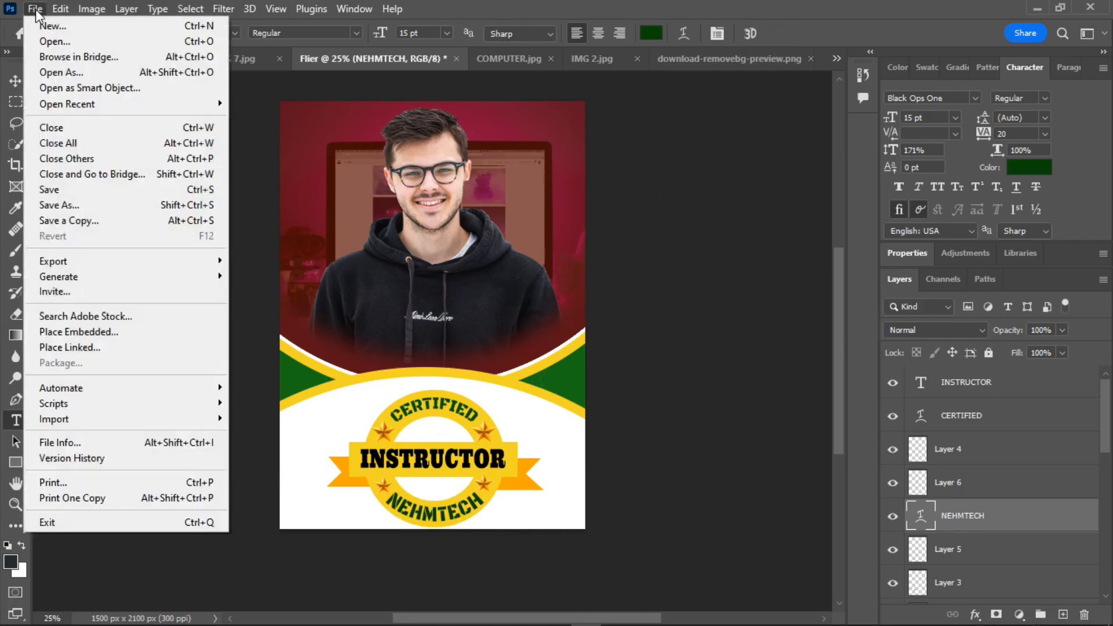
pyautogui.click(63, 44)
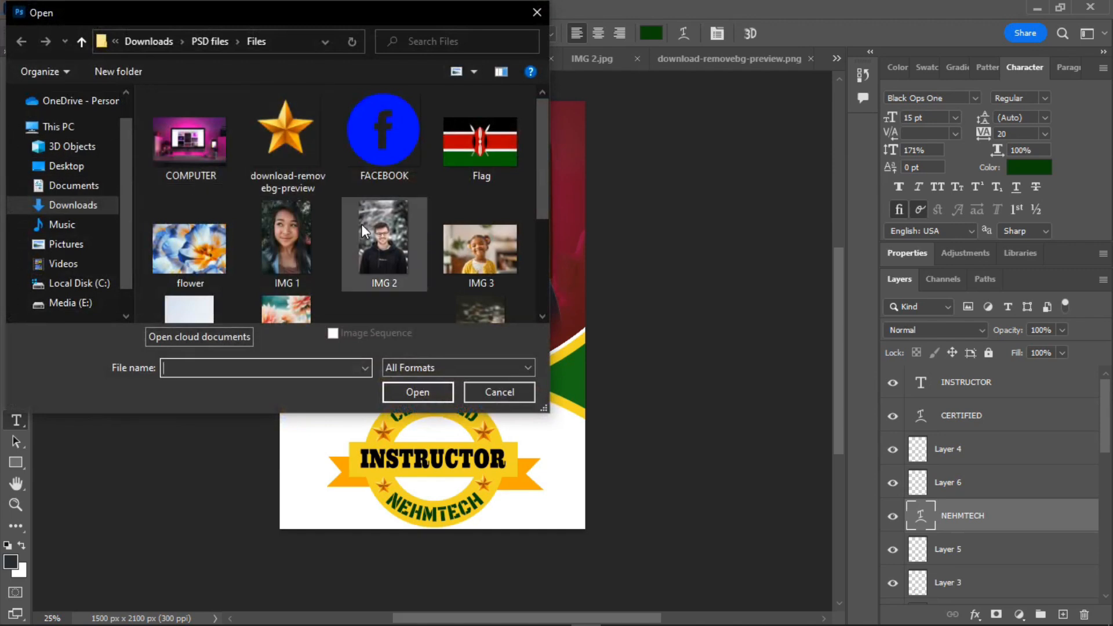
pyautogui.scroll(-3, 241, 214)
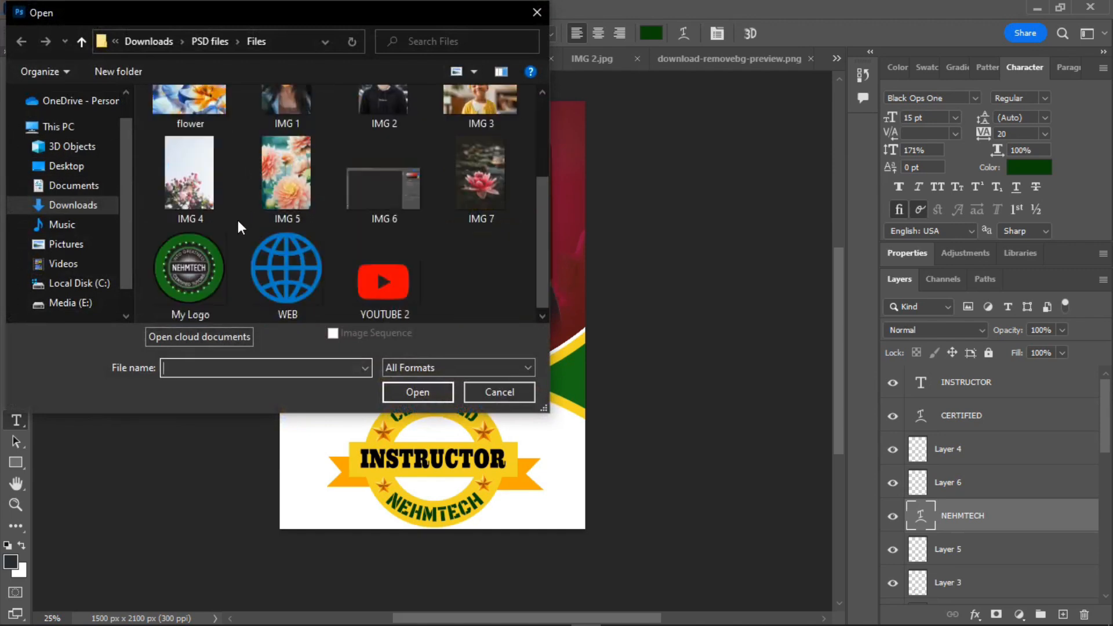
pyautogui.click(384, 292)
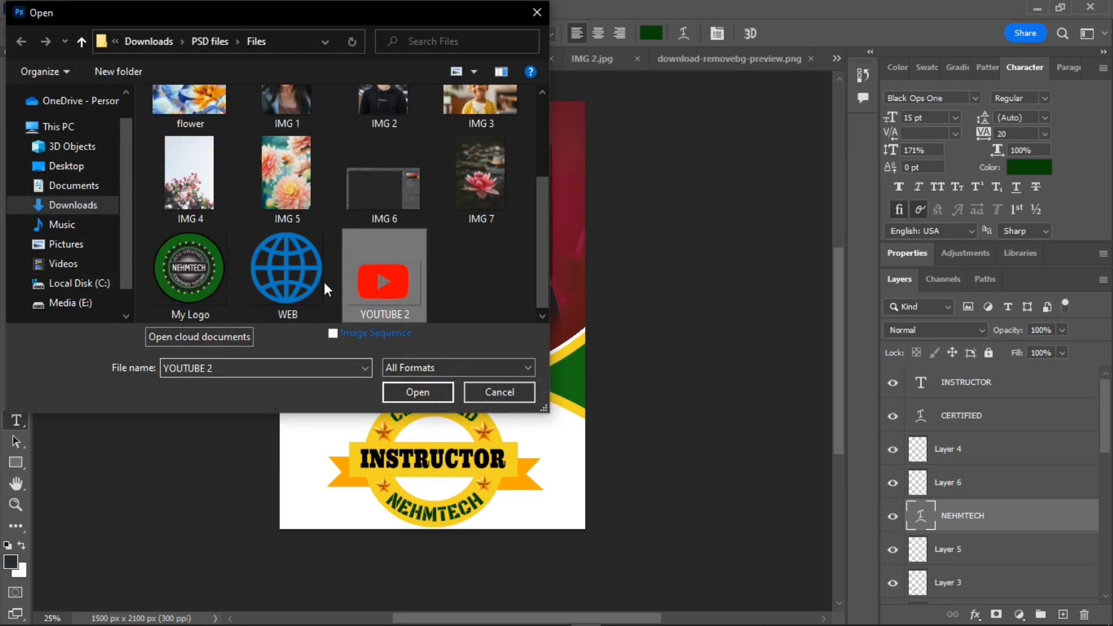
pyautogui.keyDown('ctrl'); pyautogui.click(320, 281); pyautogui.keyUp('ctrl')
pyautogui.click(440, 388)
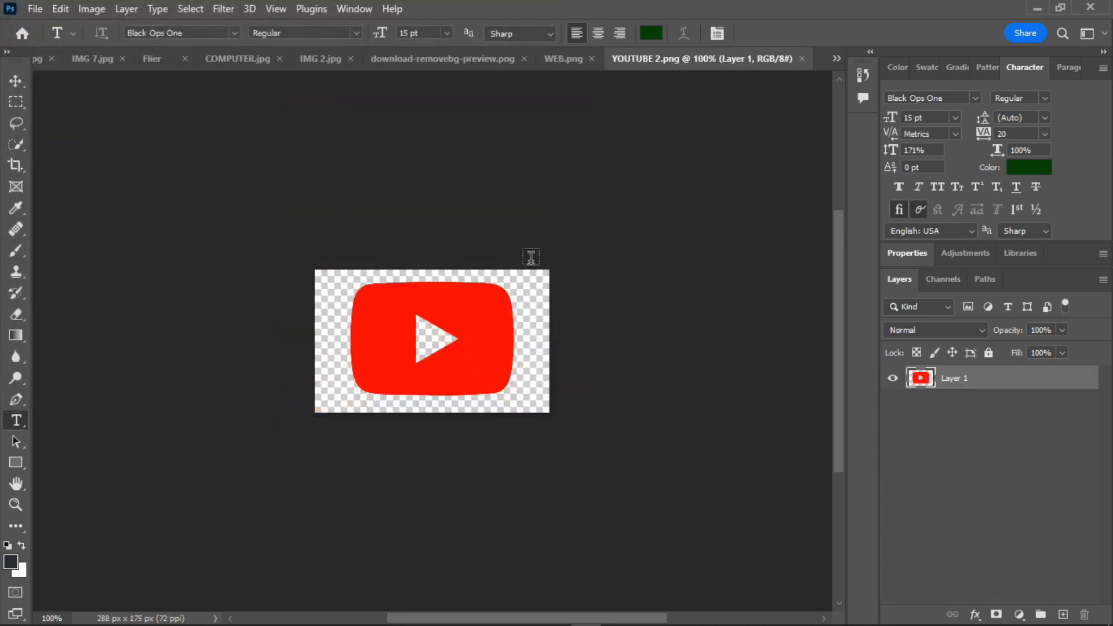
# Step: Copy the red YouTube logo into the Flier document, placing it near the lower-left corner beside the badge
pyautogui.click(16, 82)
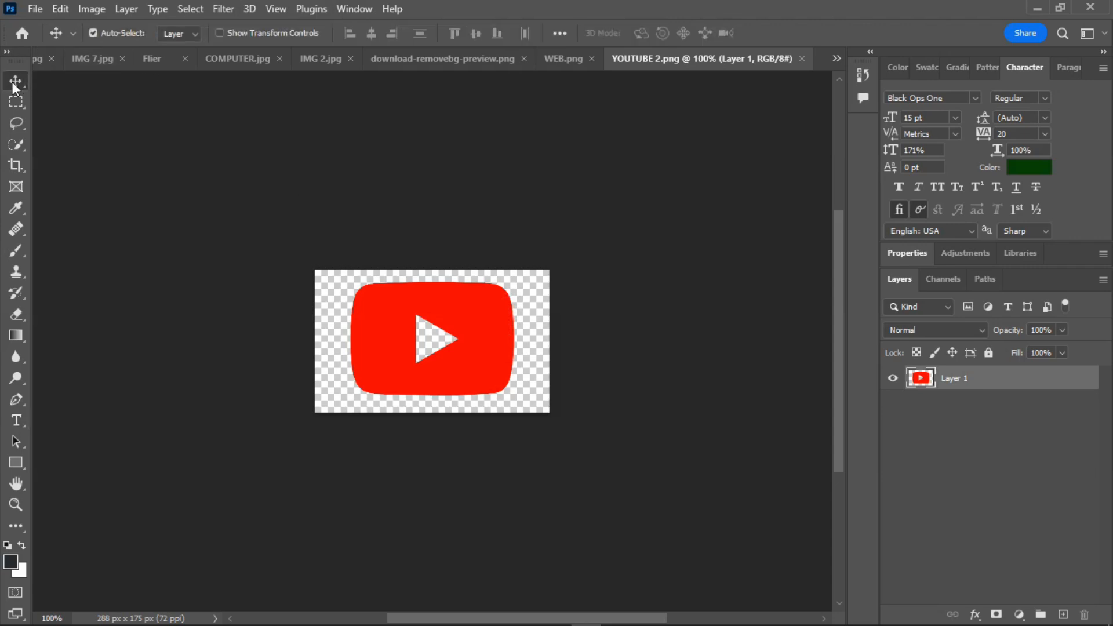
pyautogui.moveTo(480, 322); pyautogui.dragTo(222, 68)
pyautogui.moveTo(153, 61); pyautogui.dragTo(153, 61)
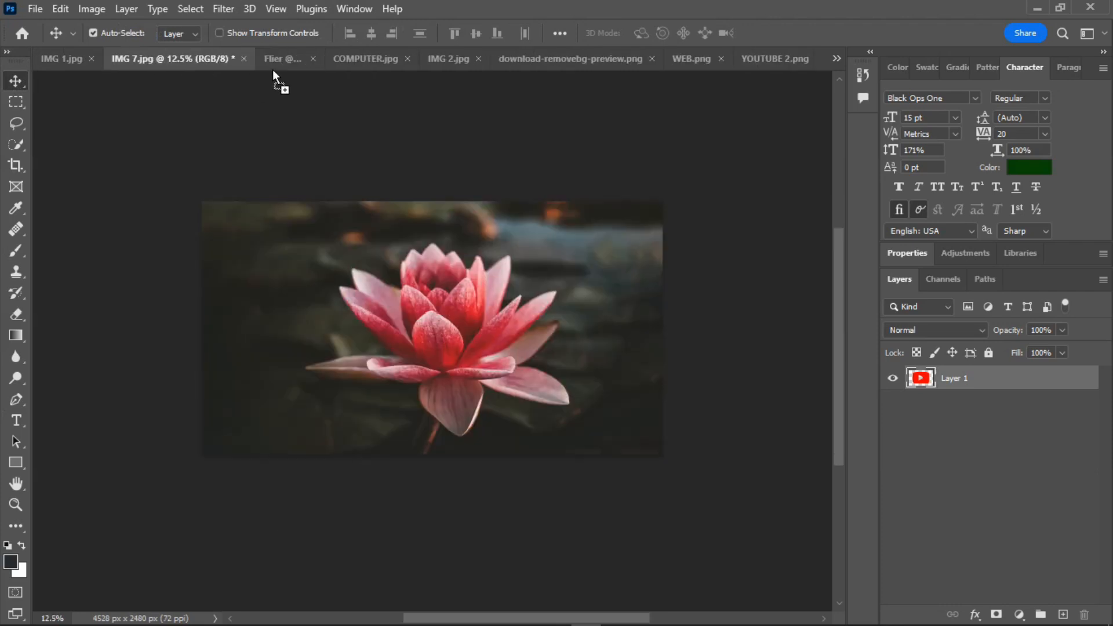
pyautogui.moveTo(277, 55); pyautogui.dragTo(277, 56)
pyautogui.moveTo(336, 311); pyautogui.dragTo(298, 496)
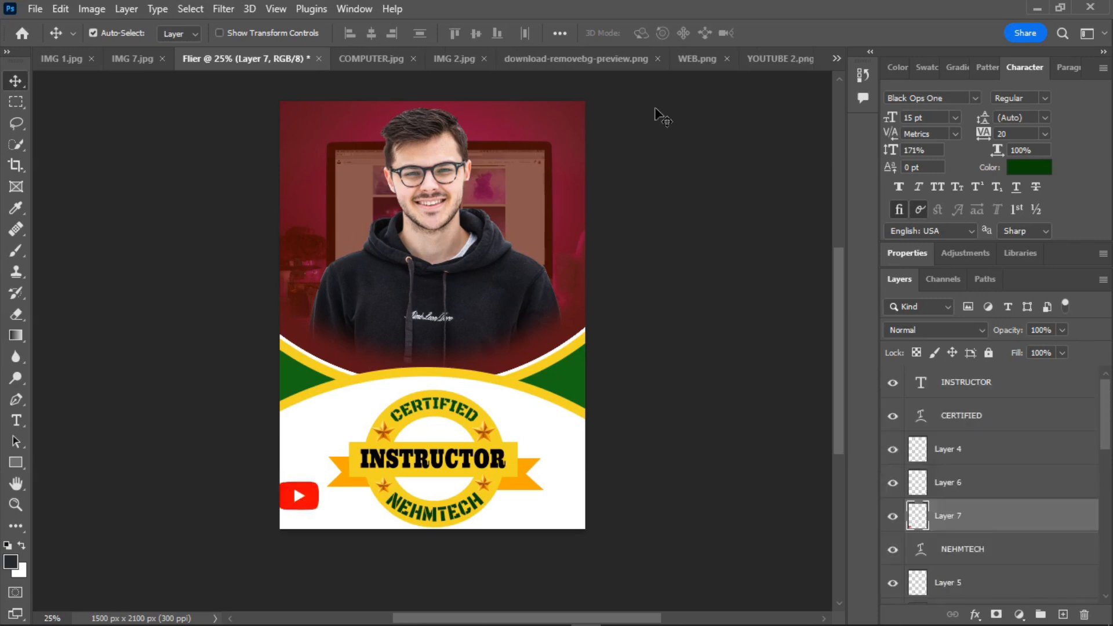
# Step: Copy the blue globe from WEB.png into the Flier document, placing it at the badge's lower right
pyautogui.click(707, 62)
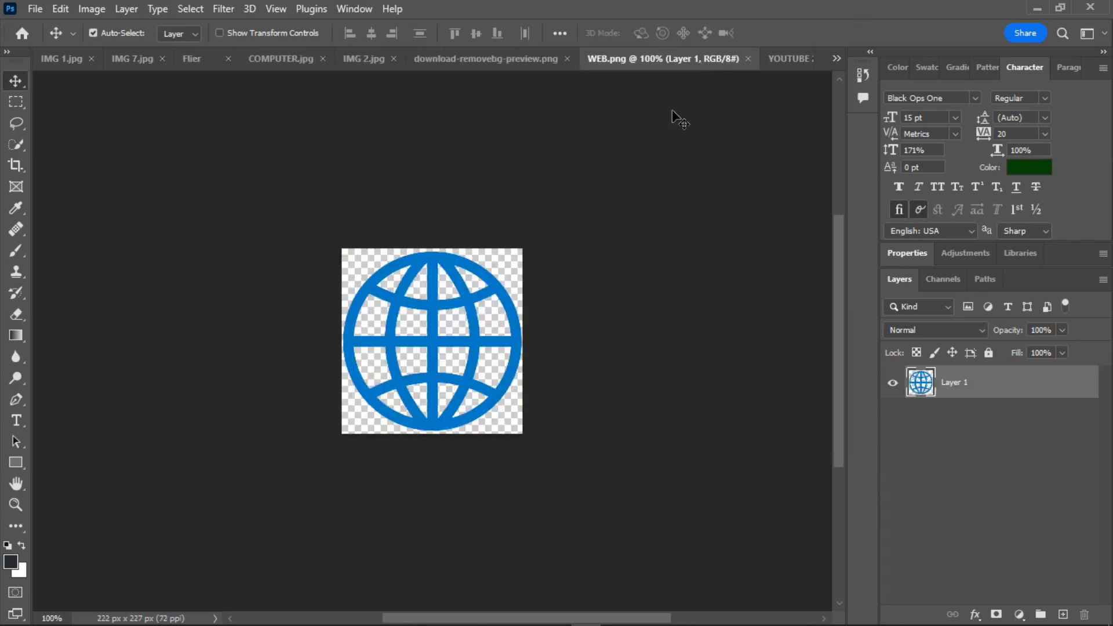
pyautogui.moveTo(493, 286); pyautogui.dragTo(275, 56)
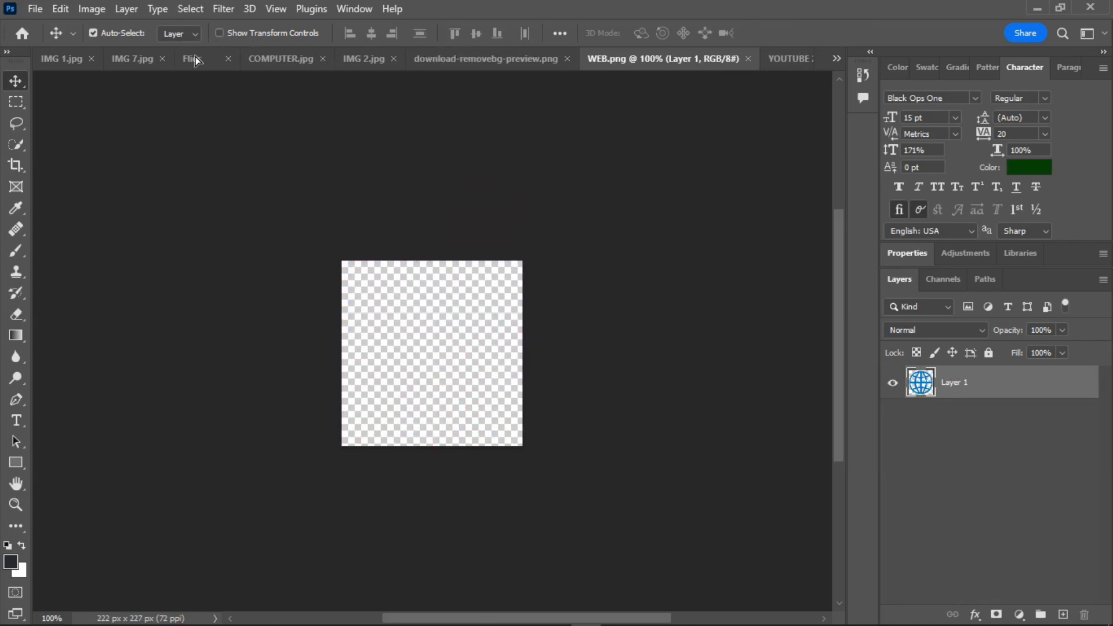
pyautogui.moveTo(196, 57); pyautogui.dragTo(193, 57)
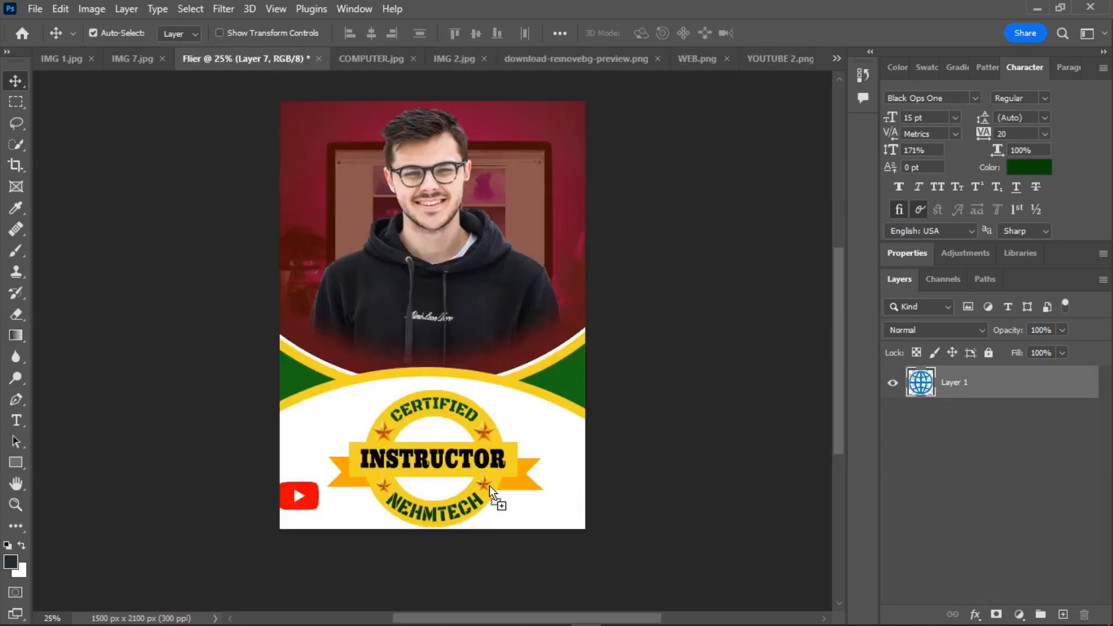
pyautogui.moveTo(496, 503); pyautogui.dragTo(496, 503)
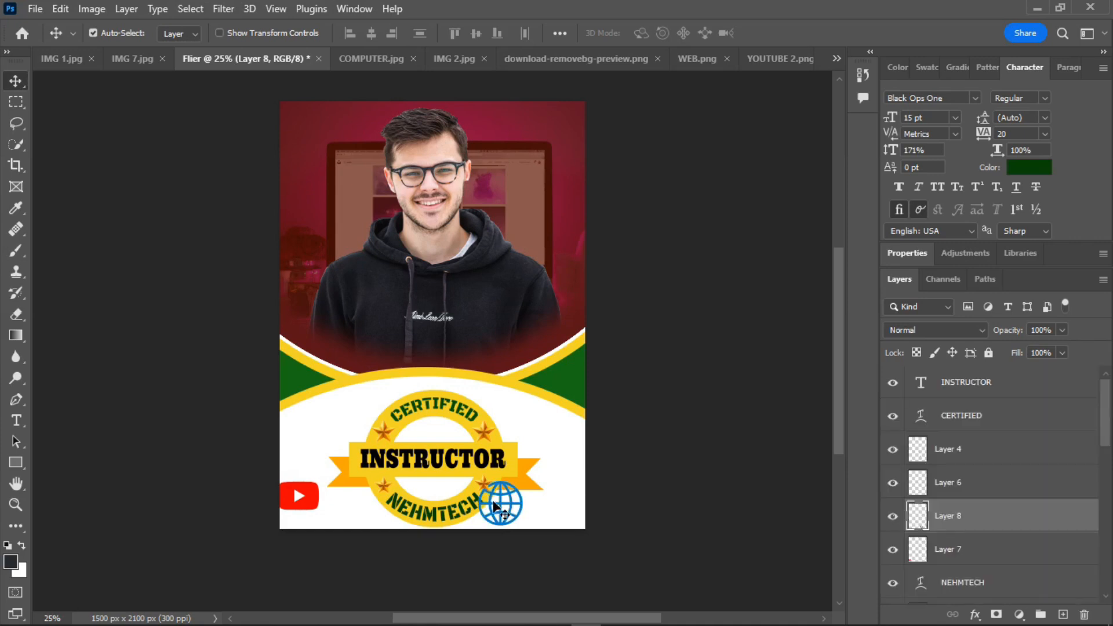
# Step: Scale the globe icon to about 55% and nudge it close to the ring's lower-right edge, near the flyer's bottom
pyautogui.hotkey('ctrl', 't')
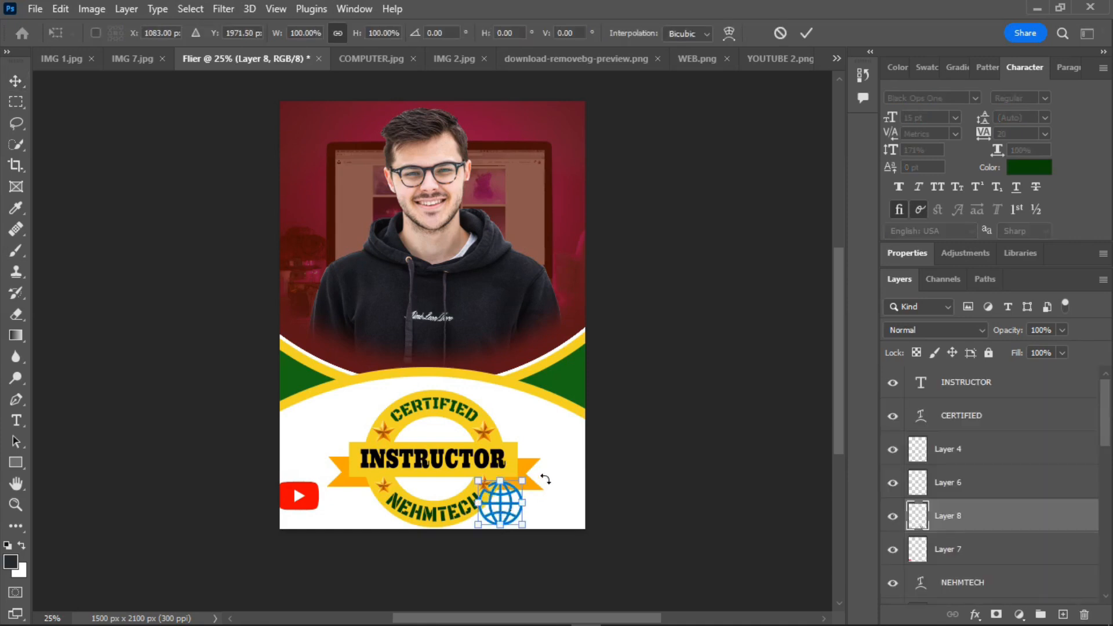
pyautogui.moveTo(473, 479); pyautogui.dragTo(495, 499)
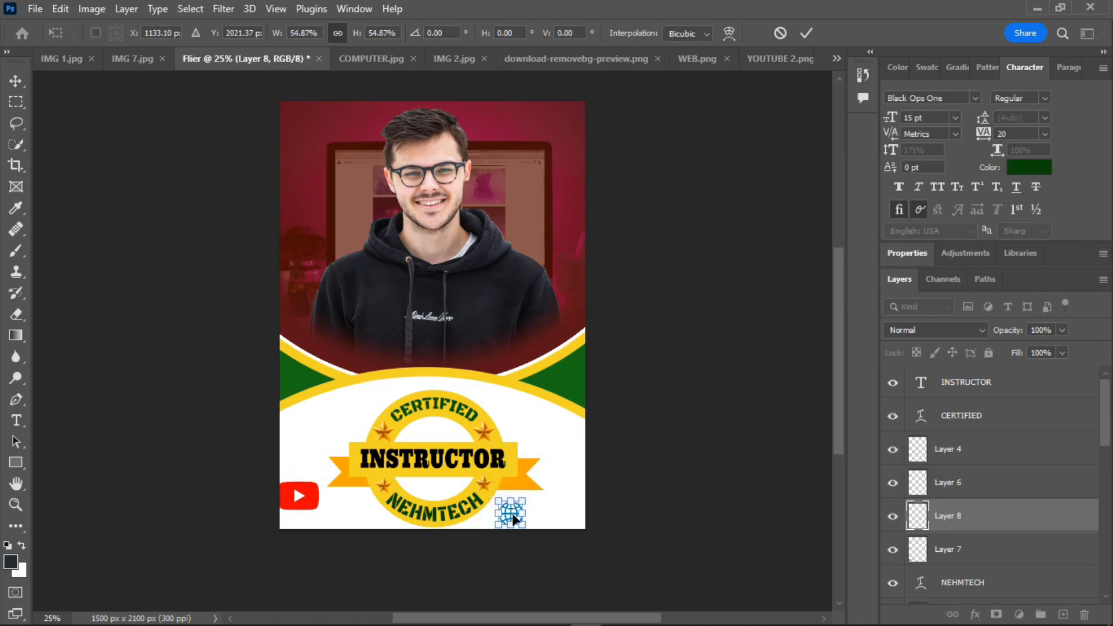
pyautogui.click(15, 83)
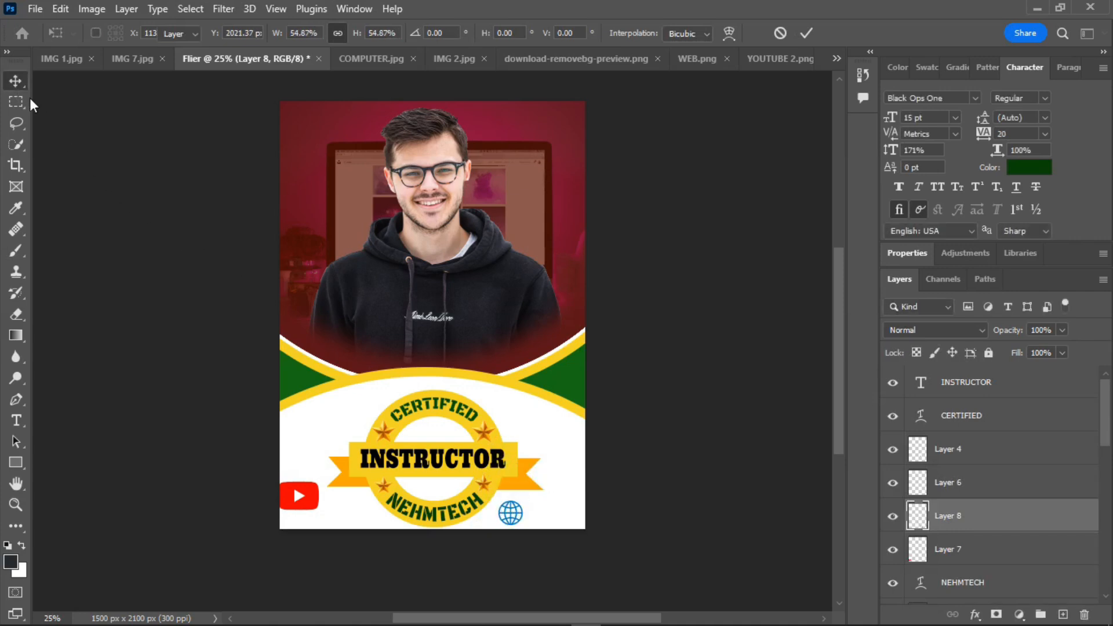
pyautogui.hotkey('shift', 'Left')
pyautogui.hotkey('shift', 'Left')
pyautogui.hotkey('shift', 'Left')
pyautogui.hotkey('shift', 'Left')
pyautogui.hotkey('shift', 'Left')
pyautogui.hotkey('shift', 'Left')
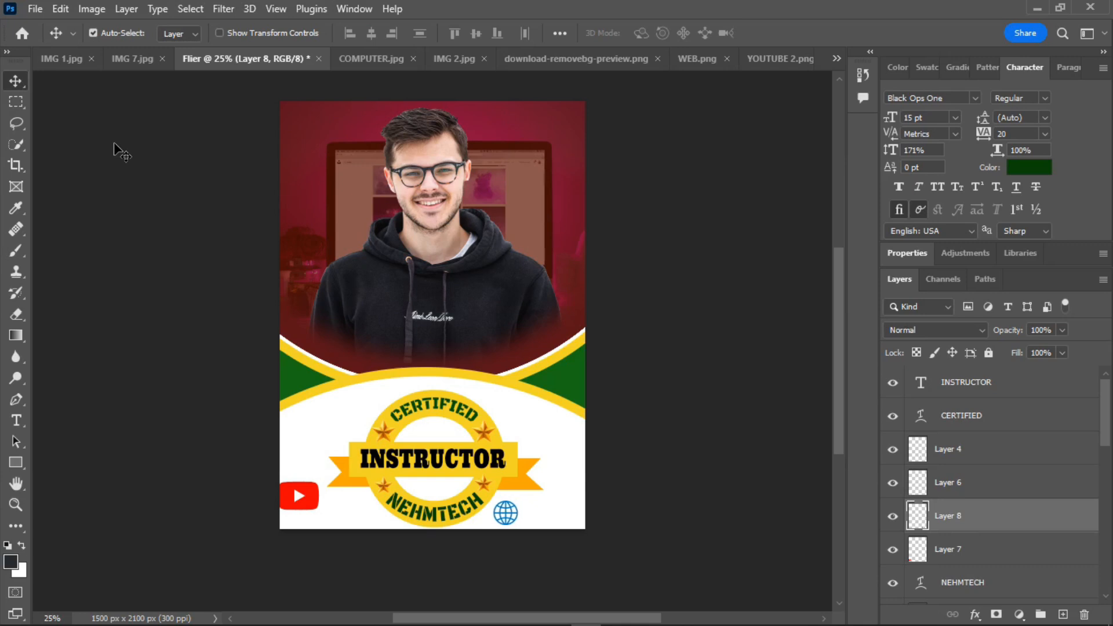
pyautogui.hotkey('shift', 'Left')
pyautogui.hotkey('shift', 'Down')
pyautogui.hotkey('shift', 'Right')
pyautogui.hotkey('shift', 'Left')
pyautogui.hotkey('shift', 'Left')
pyautogui.hotkey('shift', 'Left')
# Step: Scale the YouTube icon to about 73% and nudge it into the flyer's bottom-left corner, level with the globe
pyautogui.click(314, 500)
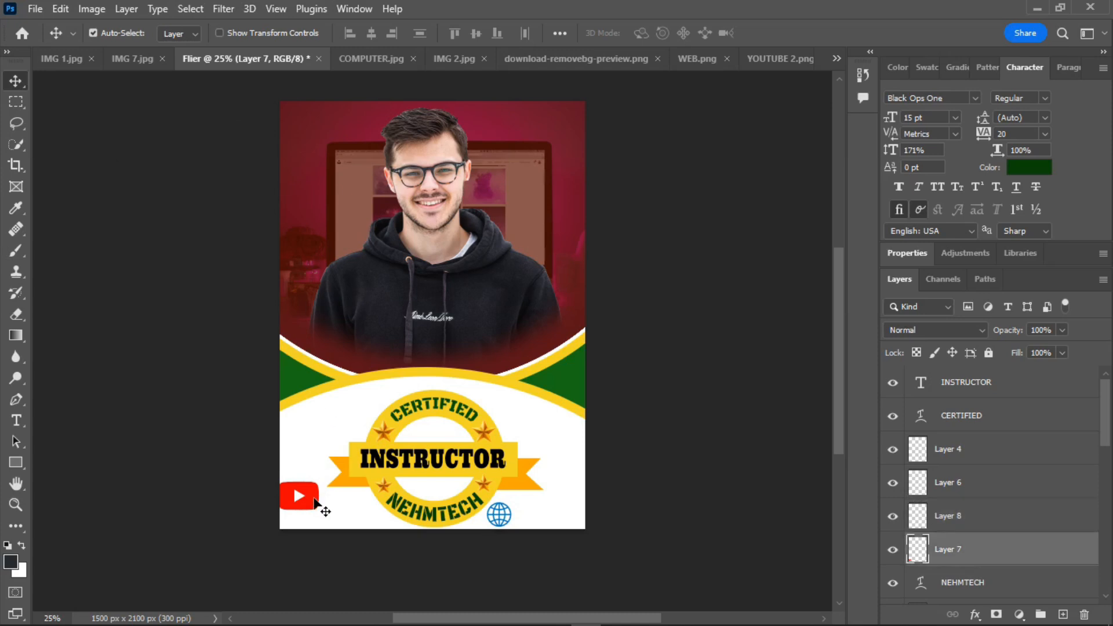
pyautogui.hotkey('ctrl', 't')
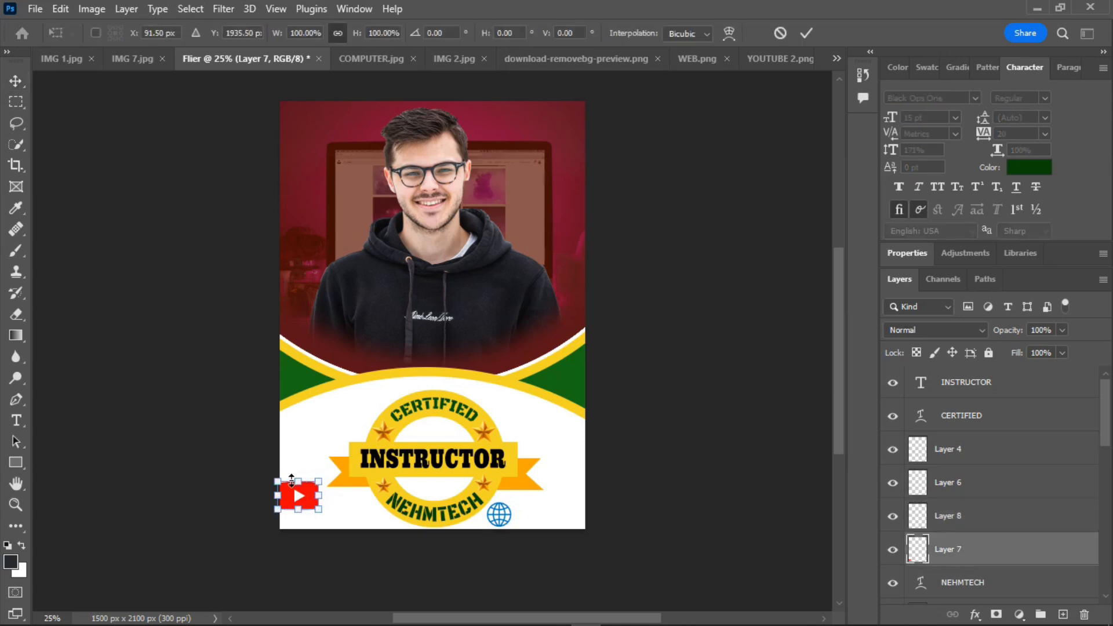
pyautogui.moveTo(277, 480); pyautogui.dragTo(286, 486)
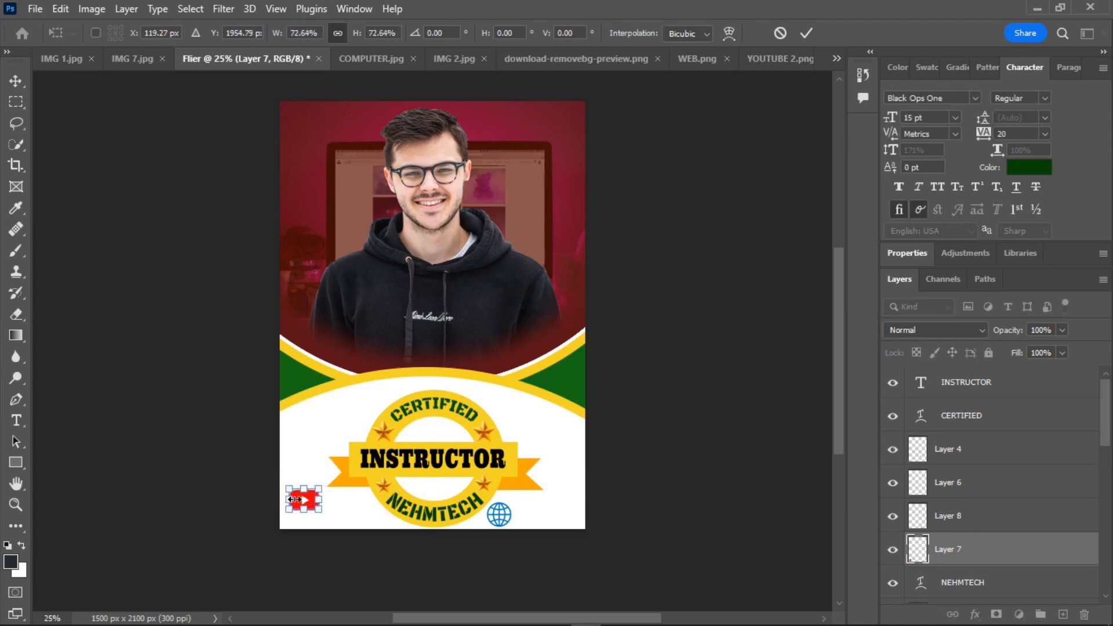
pyautogui.click(18, 81)
pyautogui.hotkey('shift', 'Down')
pyautogui.hotkey('shift', 'Down')
pyautogui.hotkey('shift', 'Down')
pyautogui.hotkey('shift', 'Down')
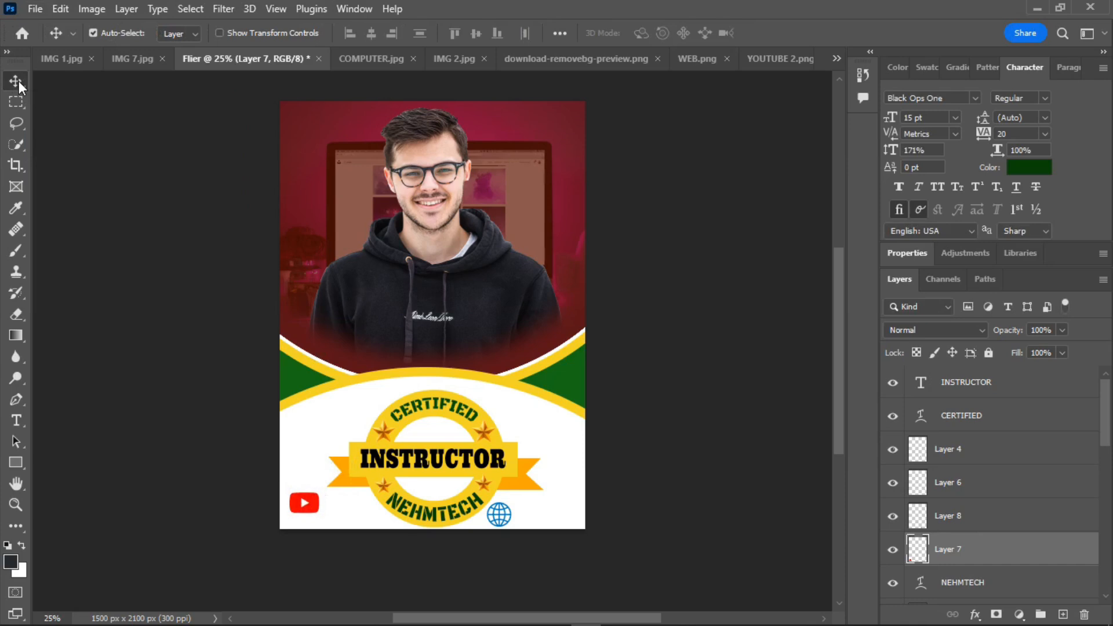
pyautogui.hotkey('shift', 'Down')
pyautogui.hotkey('shift', 'Down')
pyautogui.hotkey('shift', 'Down')
pyautogui.hotkey('shift', 'Down')
pyautogui.hotkey('shift', 'Down')
pyautogui.hotkey('shift', 'Down')
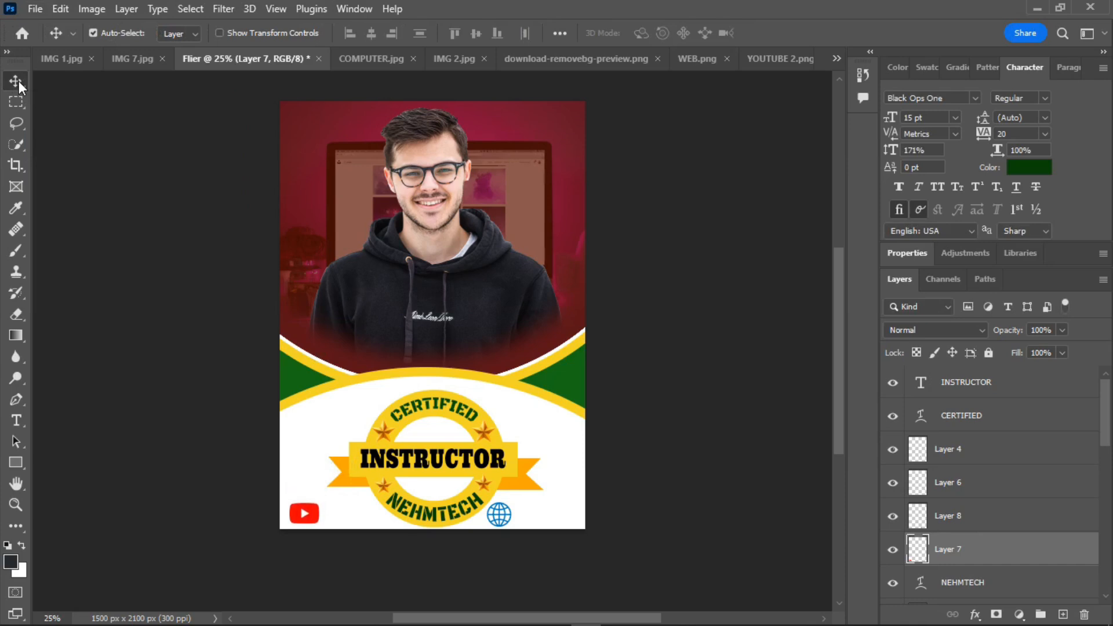
pyautogui.hotkey('shift', 'Left')
pyautogui.hotkey('shift', 'Left')
pyautogui.hotkey('shift', 'Left')
pyautogui.hotkey('shift', 'Left')
pyautogui.hotkey('shift', 'Down')
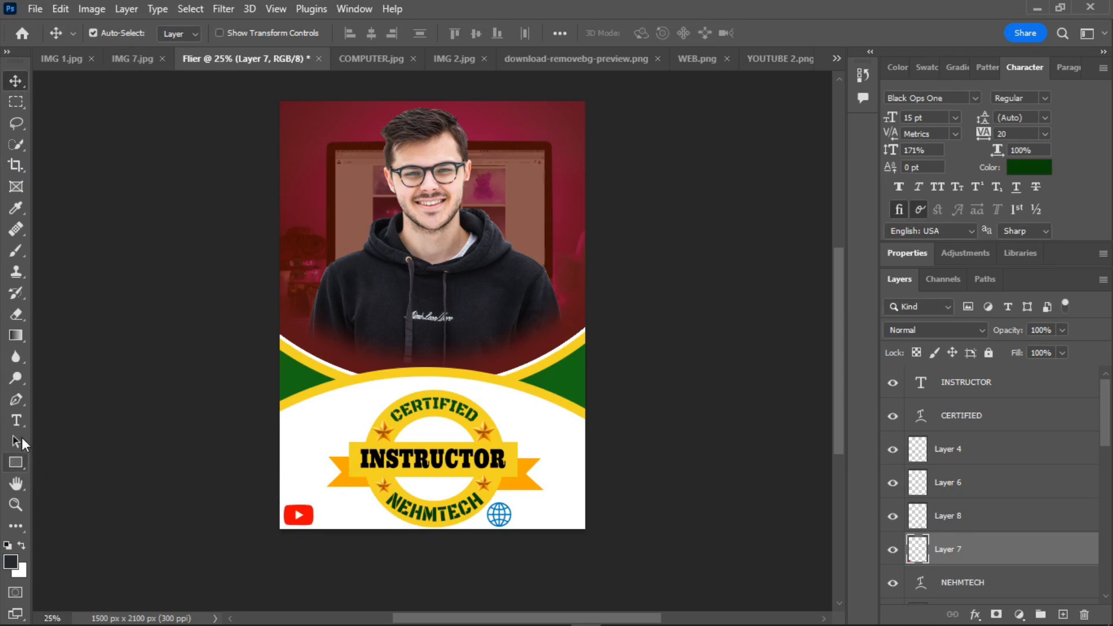
pyautogui.click(16, 420)
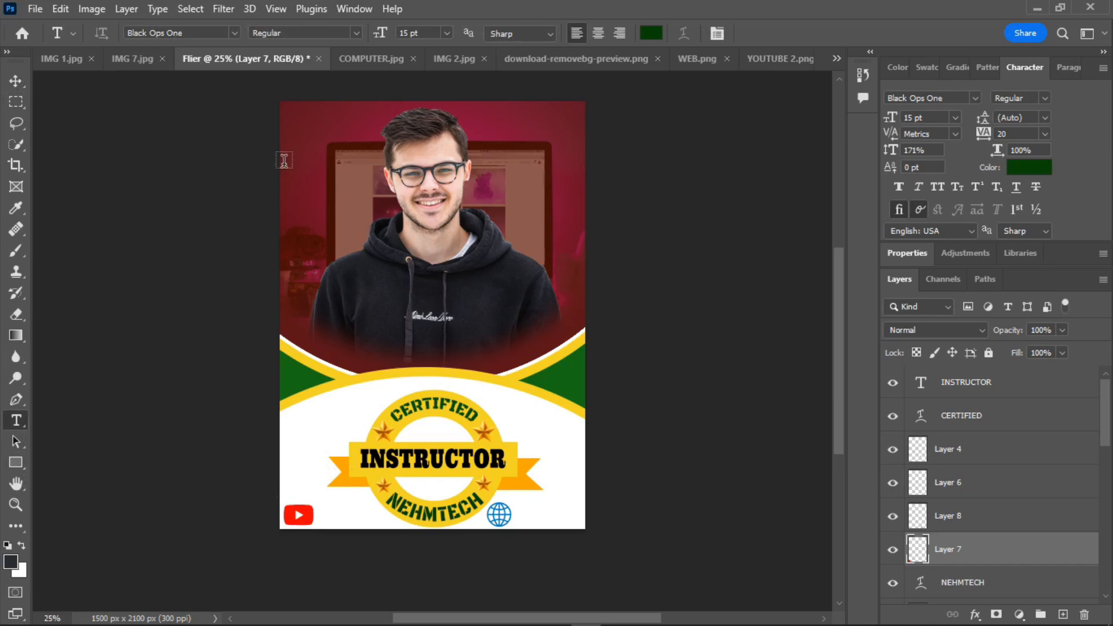
pyautogui.click(236, 33)
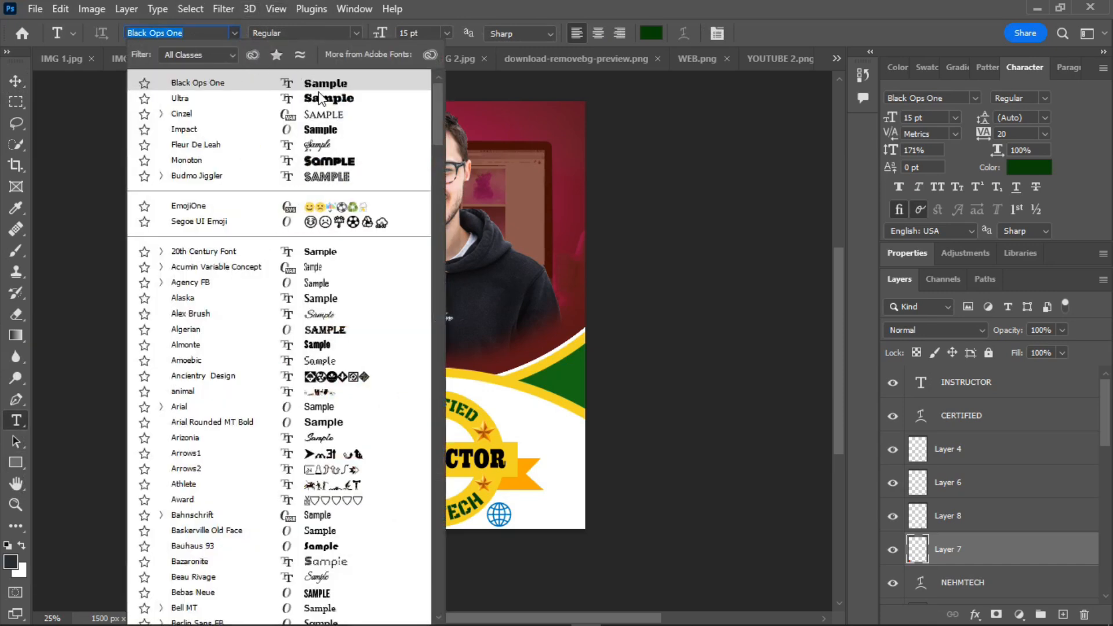
pyautogui.click(332, 136)
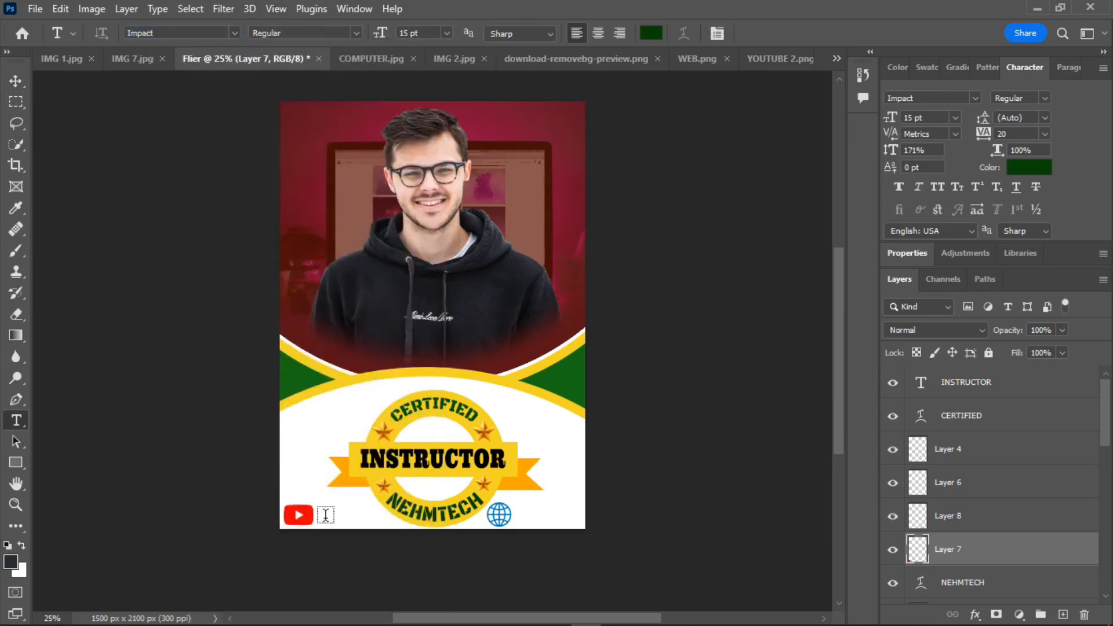
pyautogui.click(322, 513)
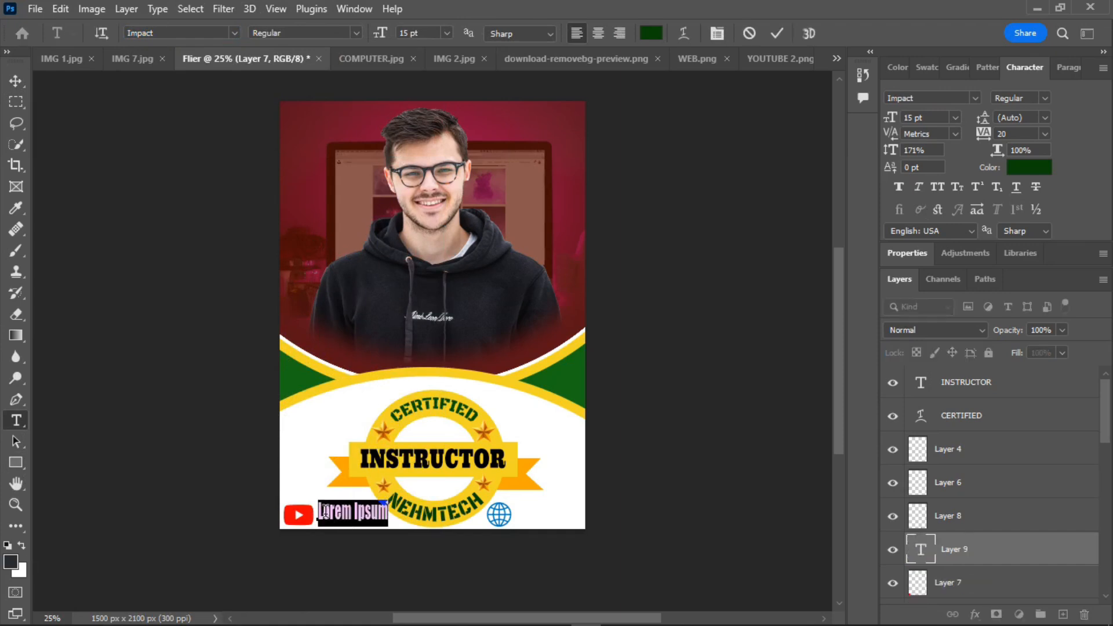
pyautogui.press('BackSpace')
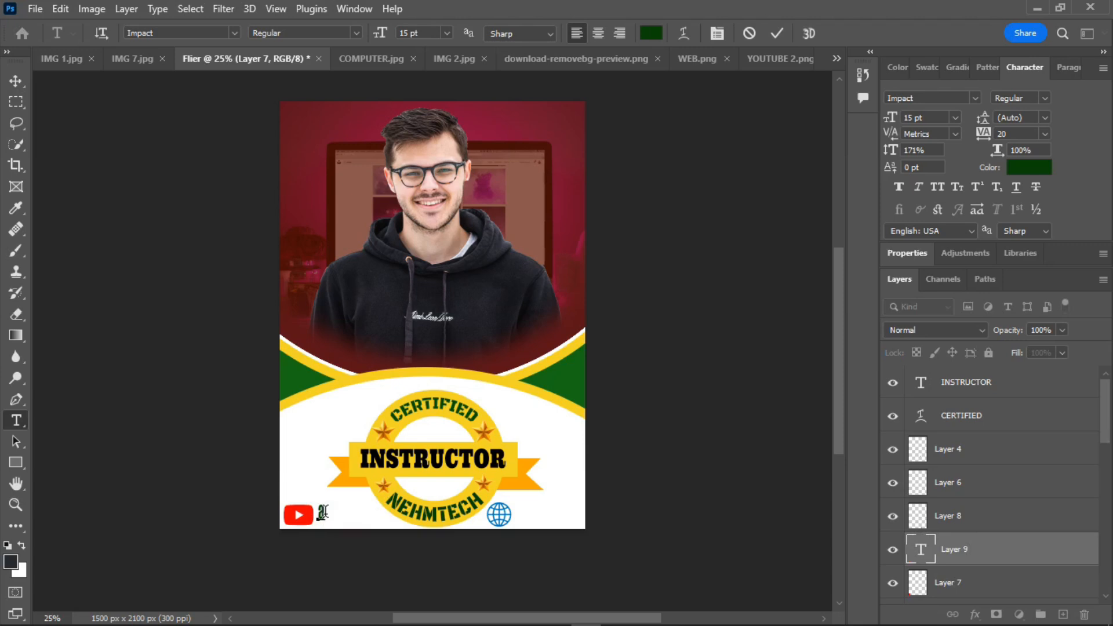
pyautogui.press('BackSpace')
pyautogui.write('@NEHMTECH')
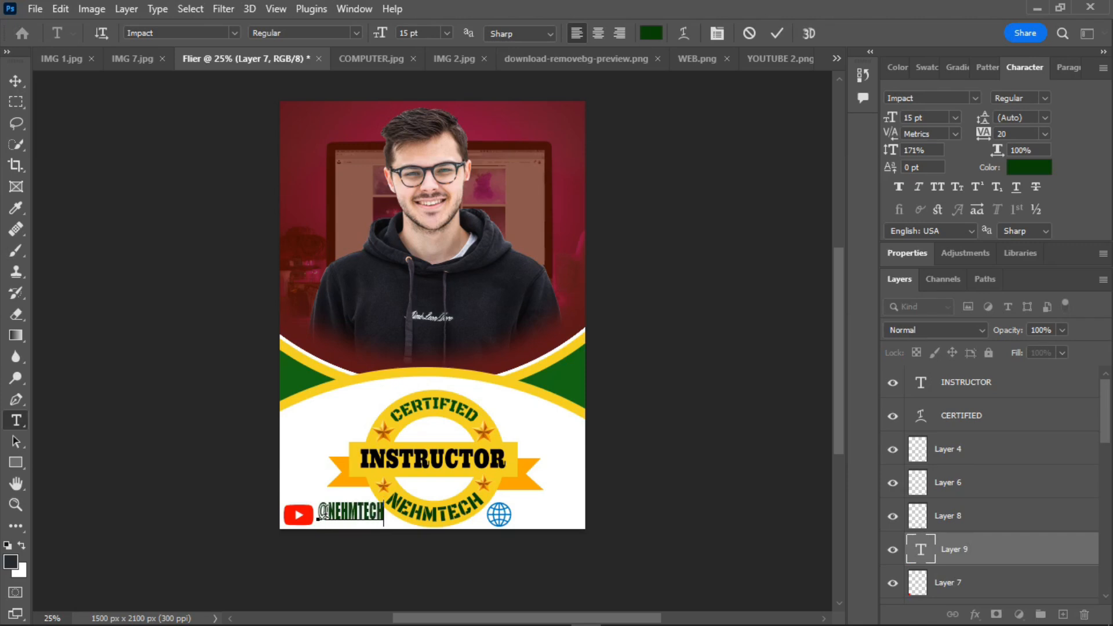
pyautogui.write('KR')
pyautogui.hotkey('ctrl', 'a')
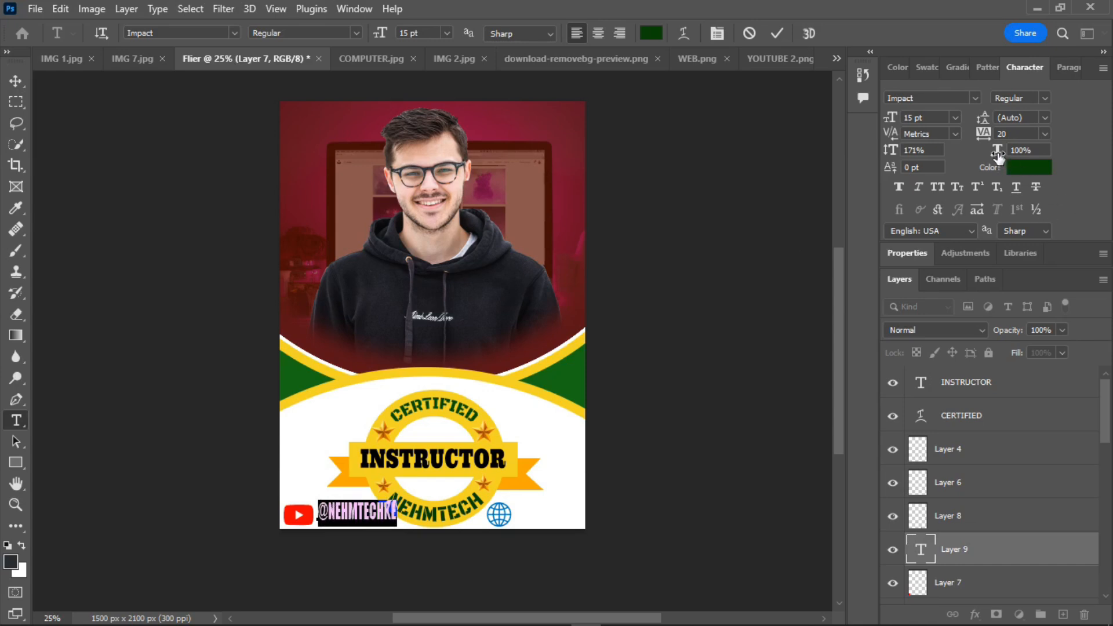
pyautogui.moveTo(890, 150); pyautogui.dragTo(840, 167)
pyautogui.moveTo(836, 168); pyautogui.dragTo(844, 167)
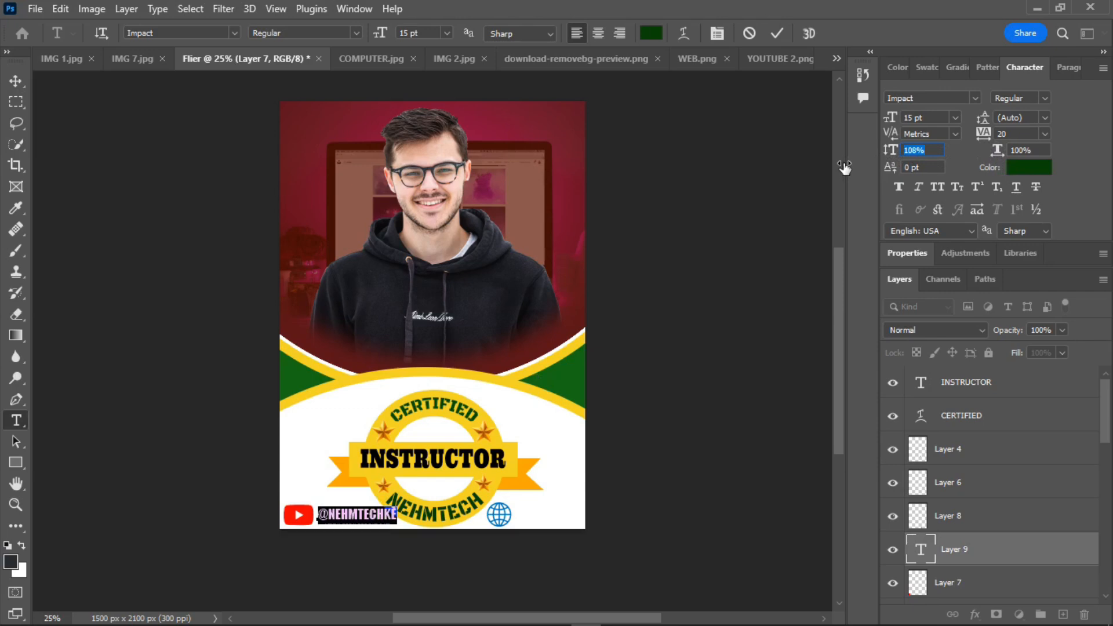
pyautogui.moveTo(346, 499); pyautogui.dragTo(342, 500)
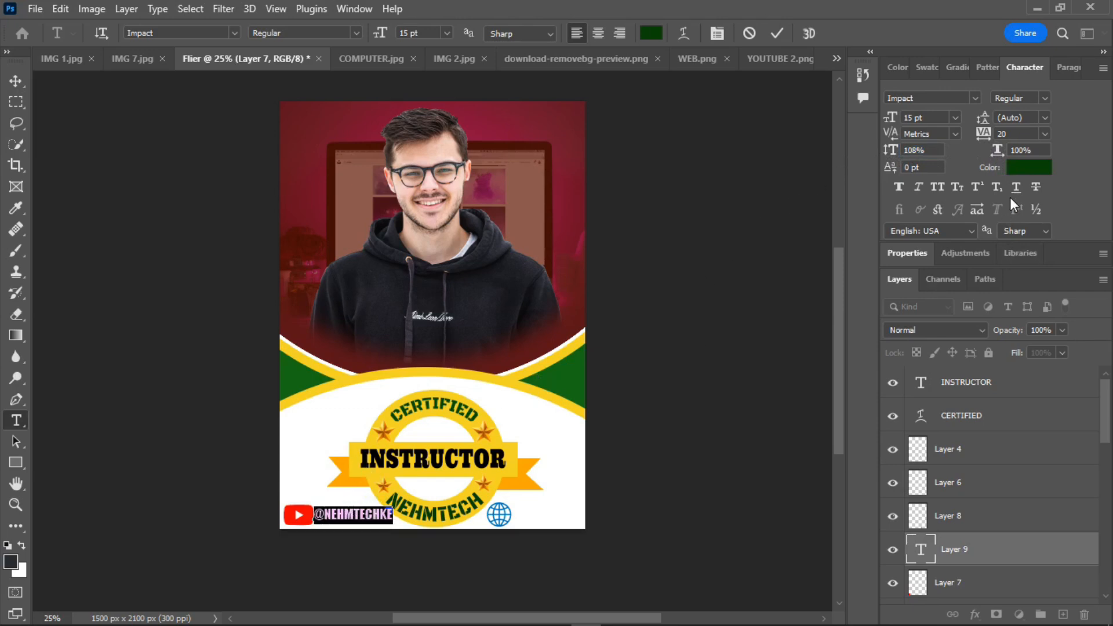
pyautogui.moveTo(998, 152); pyautogui.dragTo(985, 163)
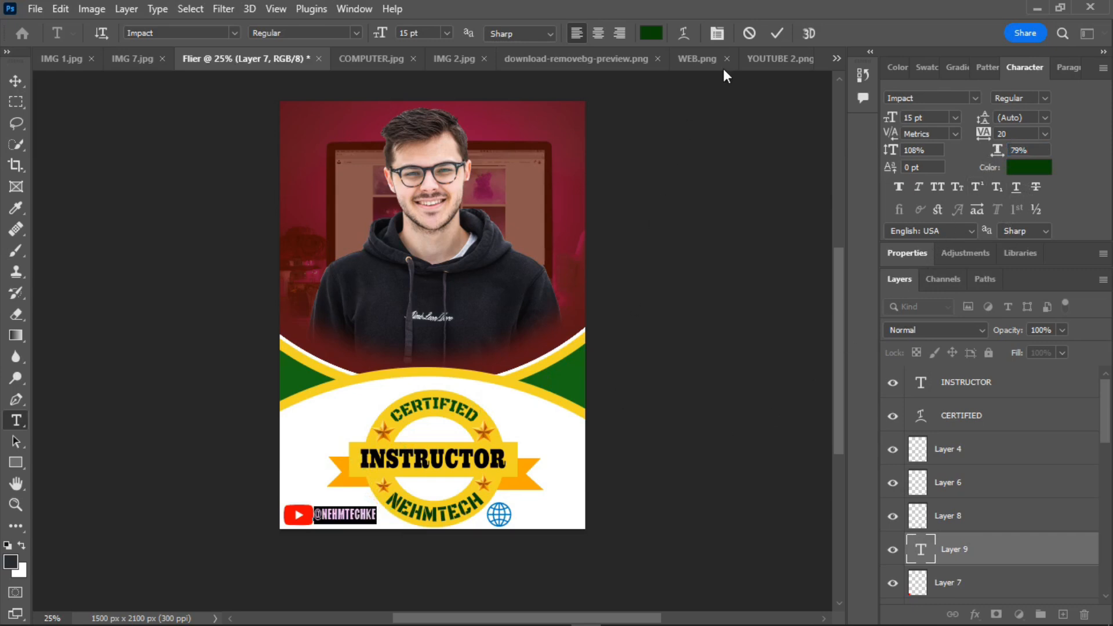
pyautogui.click(777, 33)
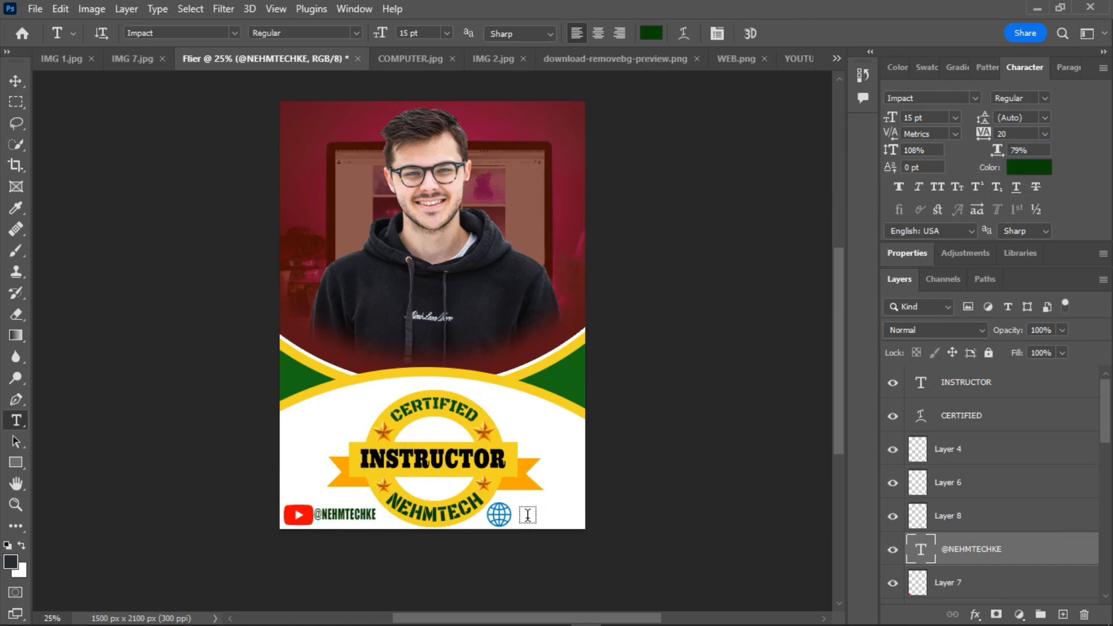
# Step: Add the text "NEHMTECH.COM" beside the globe icon and nudge it slightly closer to the globe
pyautogui.click(520, 515)
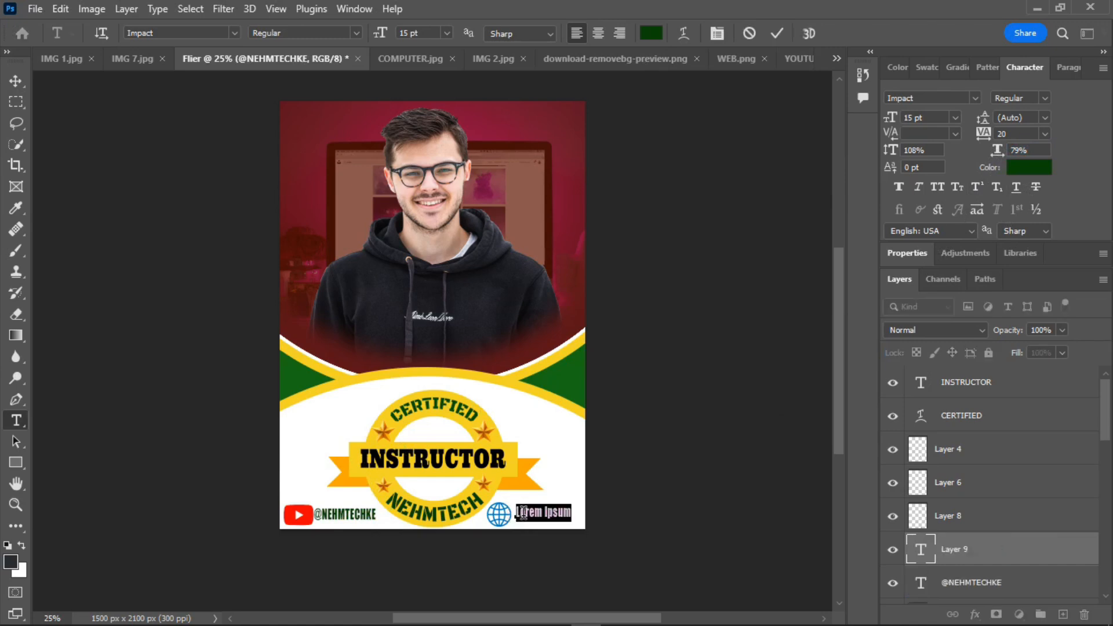
pyautogui.write('NEH')
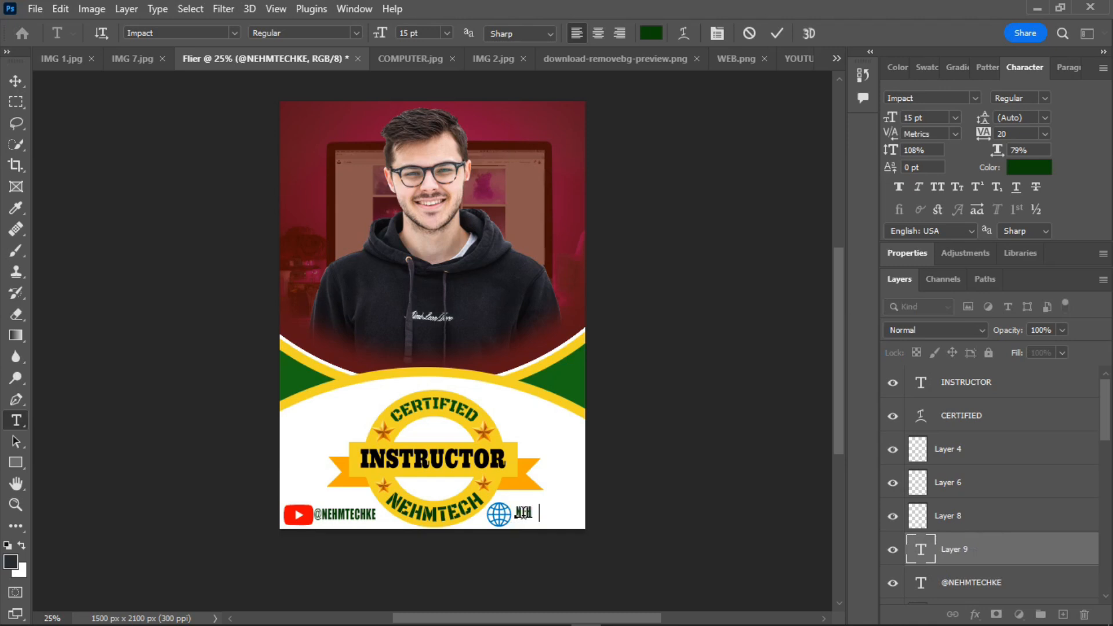
pyautogui.write('MTECH.COM')
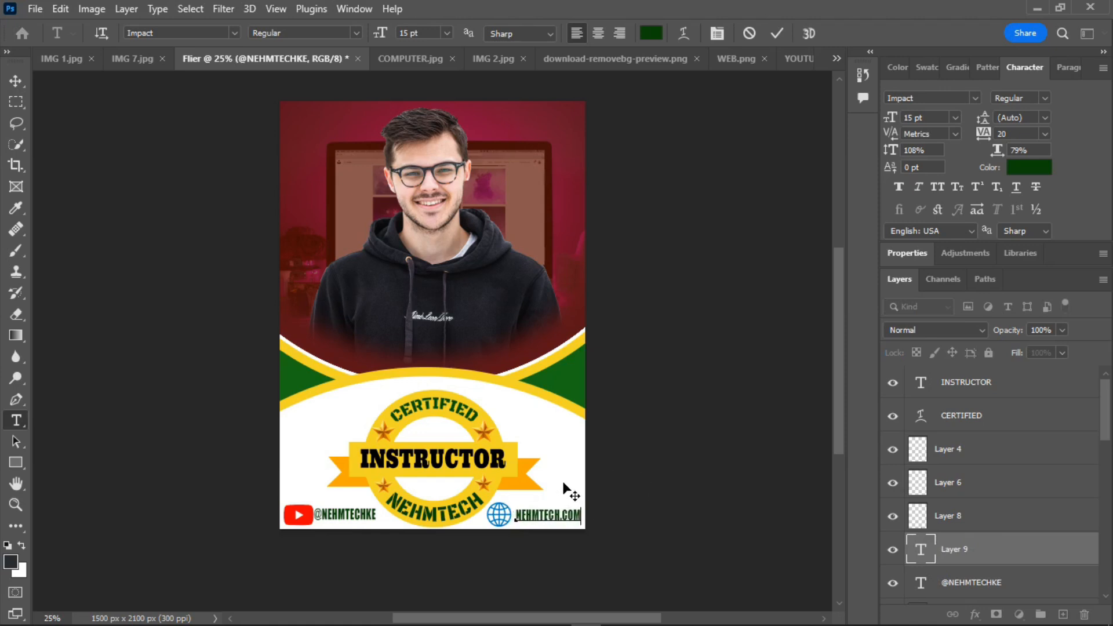
pyautogui.click(778, 33)
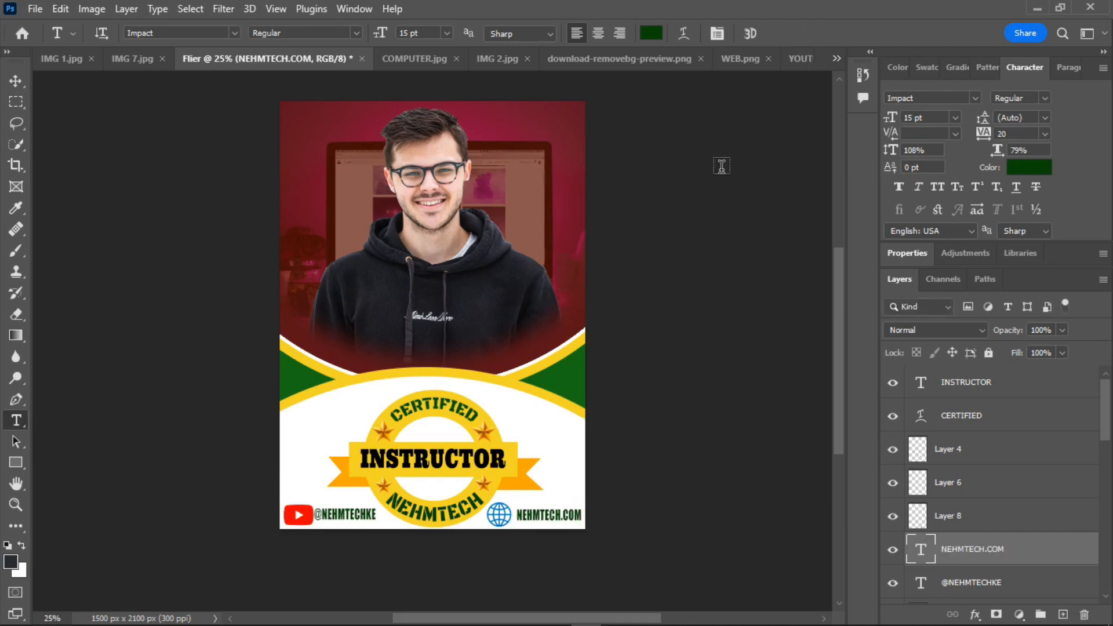
pyautogui.click(540, 514)
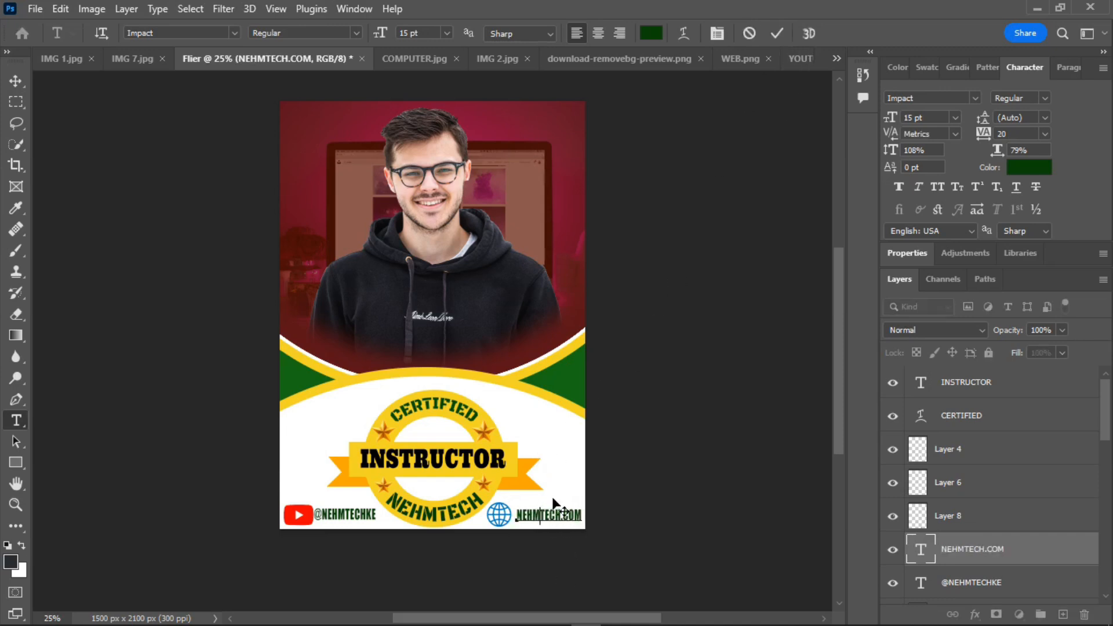
pyautogui.moveTo(557, 490); pyautogui.dragTo(554, 488)
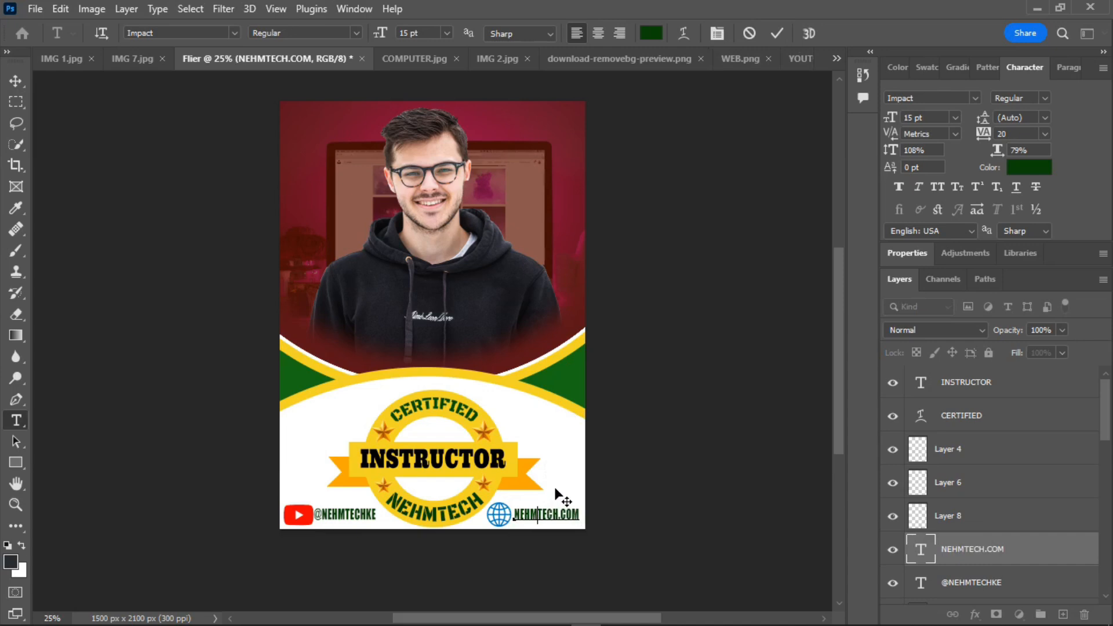
pyautogui.click(777, 33)
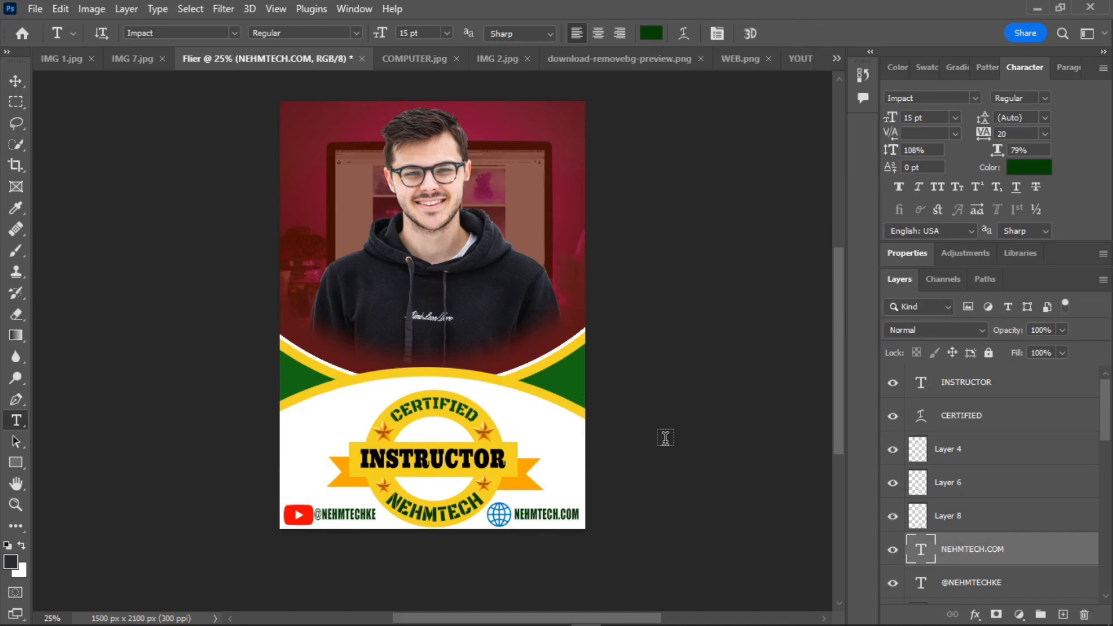
# Step: Export the flyer as a PNG without transparency, saved as "Flier 1" in the Output folder
pyautogui.click(38, 7)
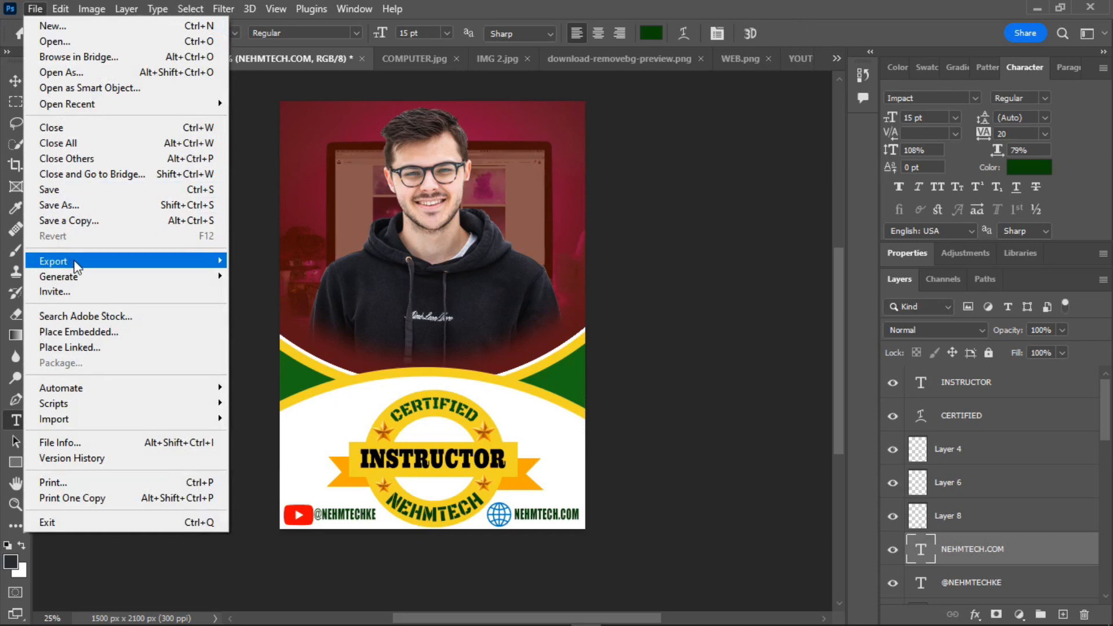
pyautogui.moveTo(214, 260)
pyautogui.click(260, 276)
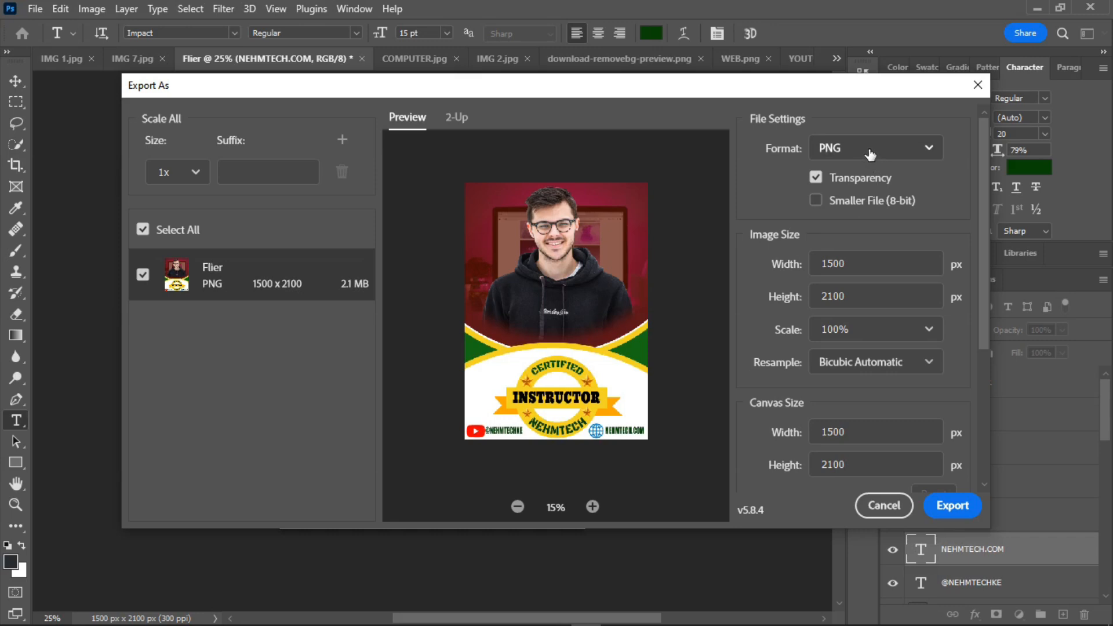
pyautogui.click(888, 153)
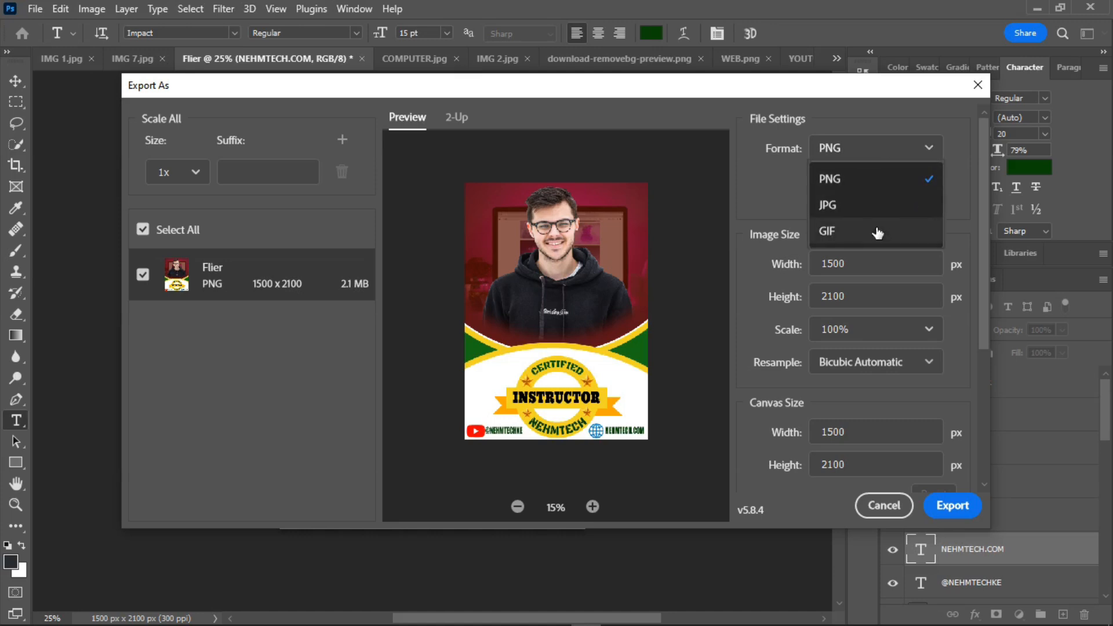
pyautogui.click(776, 206)
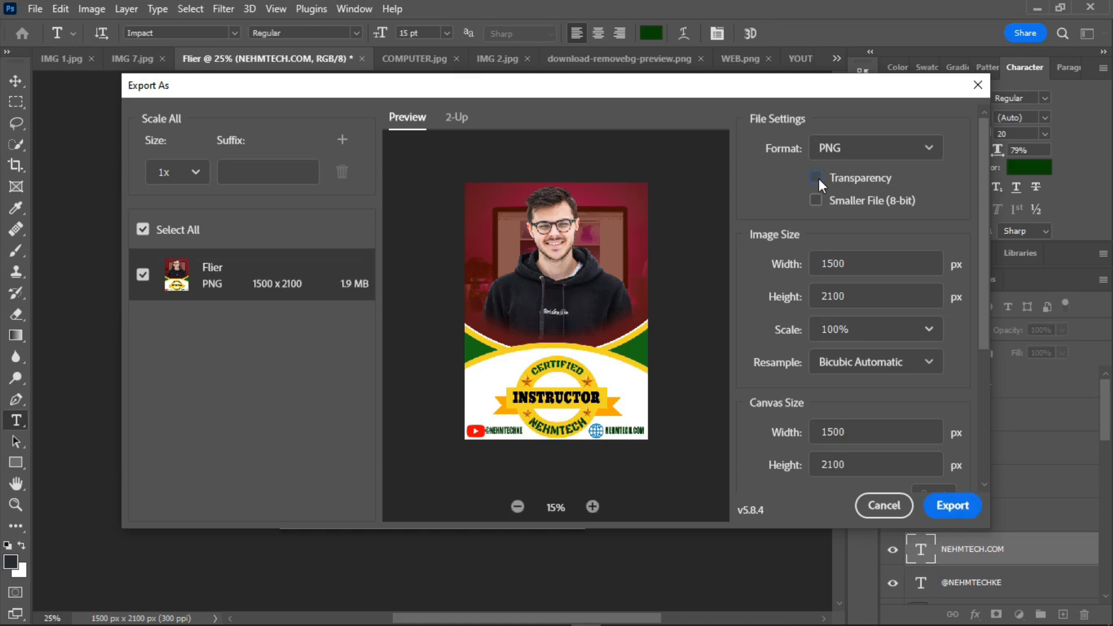
pyautogui.click(955, 506)
pyautogui.click(286, 407)
pyautogui.write('1')
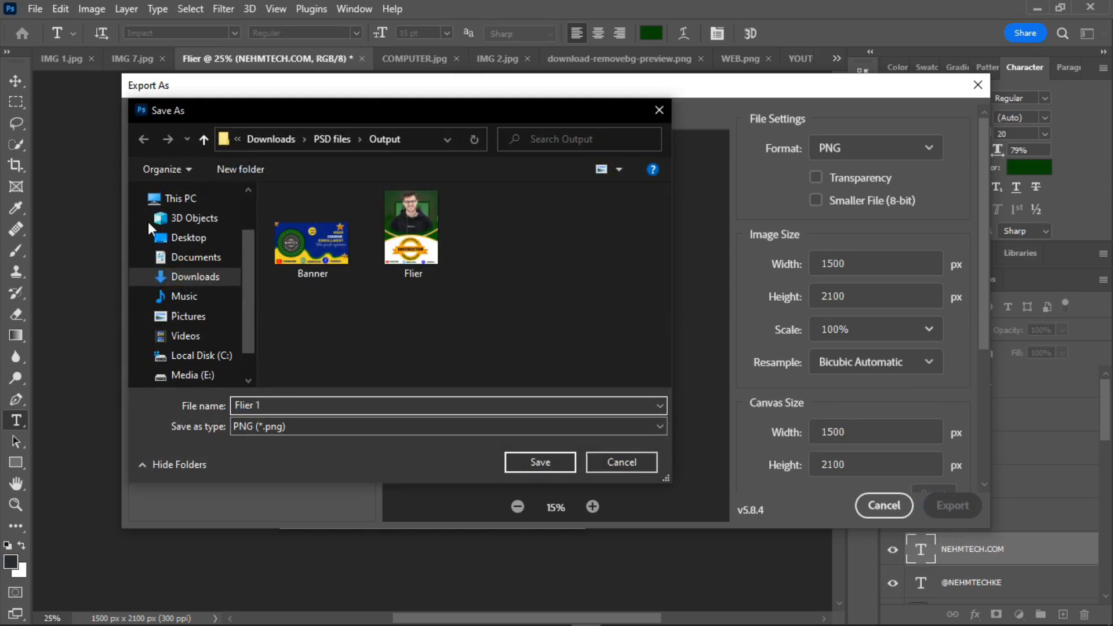
pyautogui.click(547, 461)
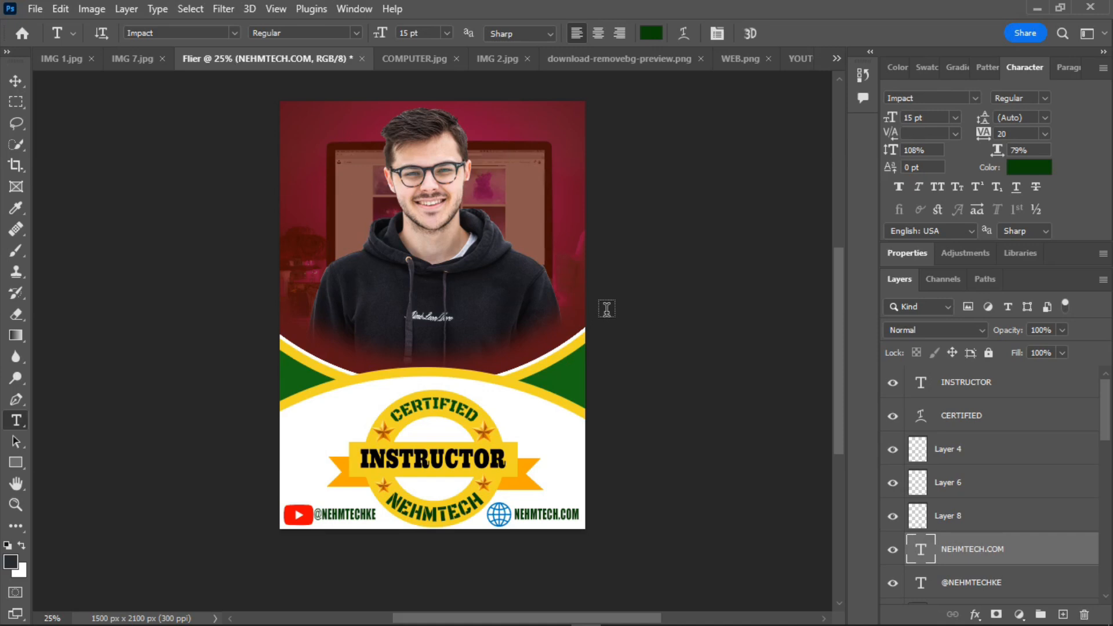
# Step: View the exported Flier 1 image from Downloads > PSD files > Output in File Explorer, and return to Photoshop
pyautogui.press('super+e')
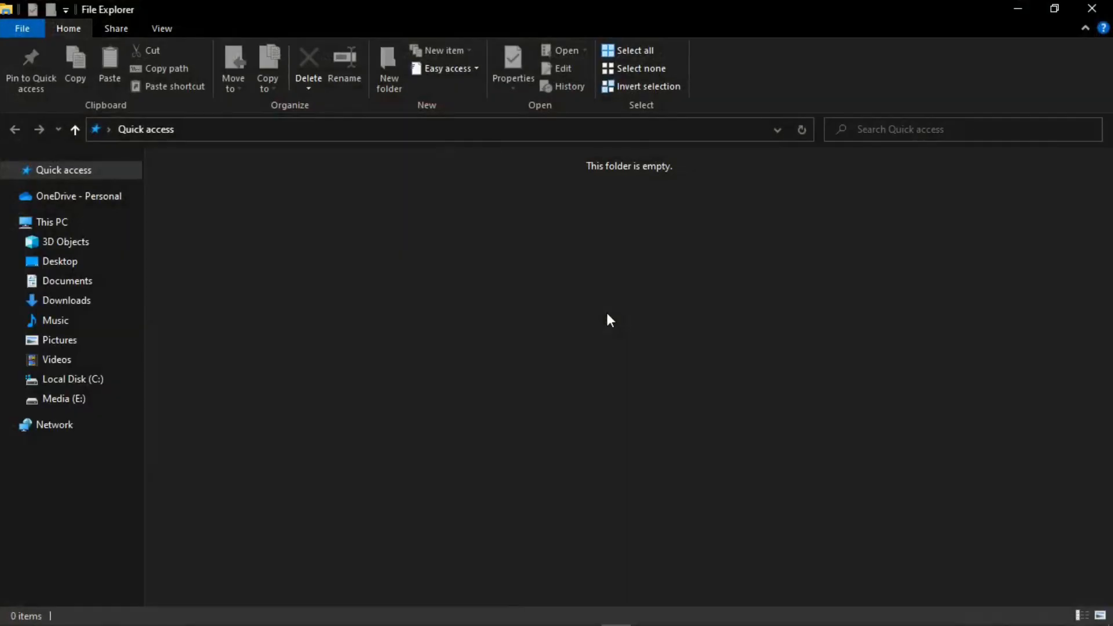
pyautogui.click(81, 300)
pyautogui.click(195, 268)
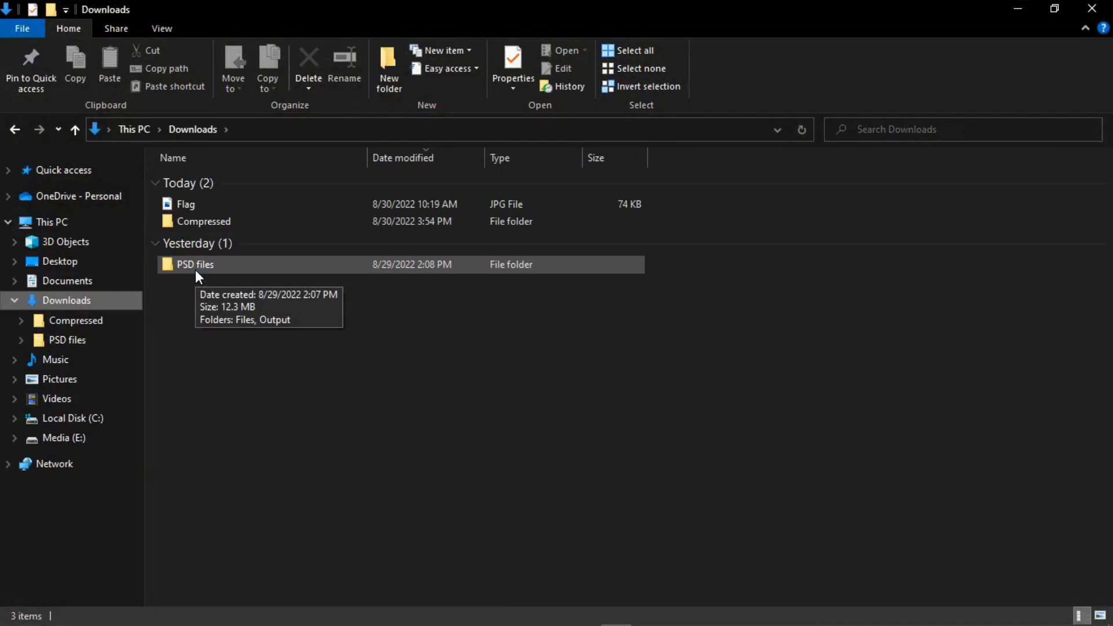
pyautogui.doubleClick(196, 267)
pyautogui.click(202, 204)
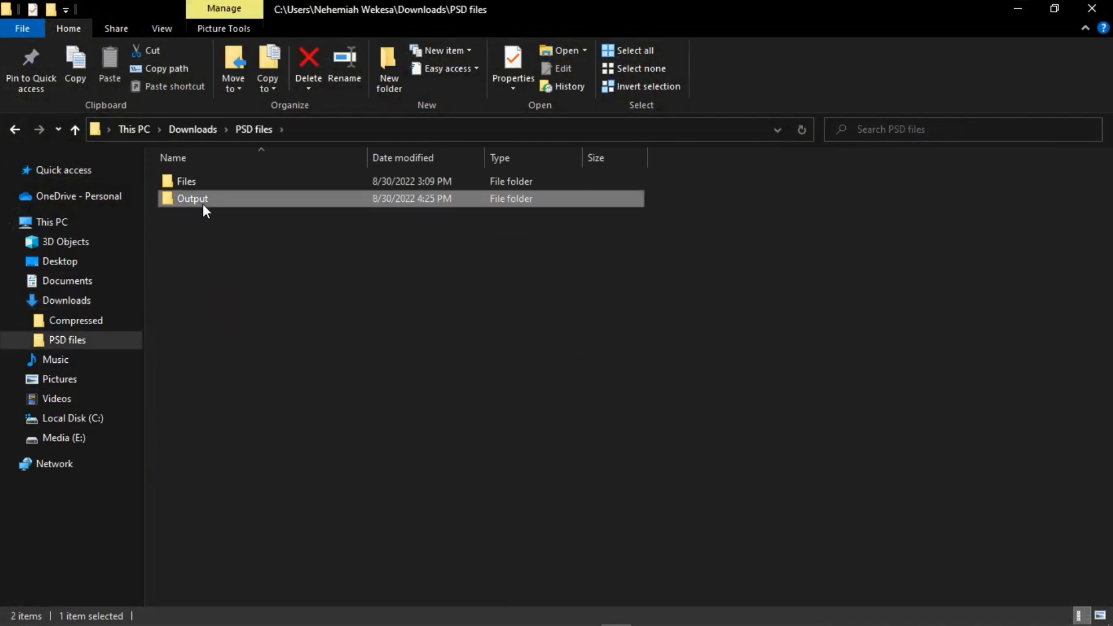
pyautogui.doubleClick(202, 204)
pyautogui.click(297, 200)
pyautogui.doubleClick(297, 200)
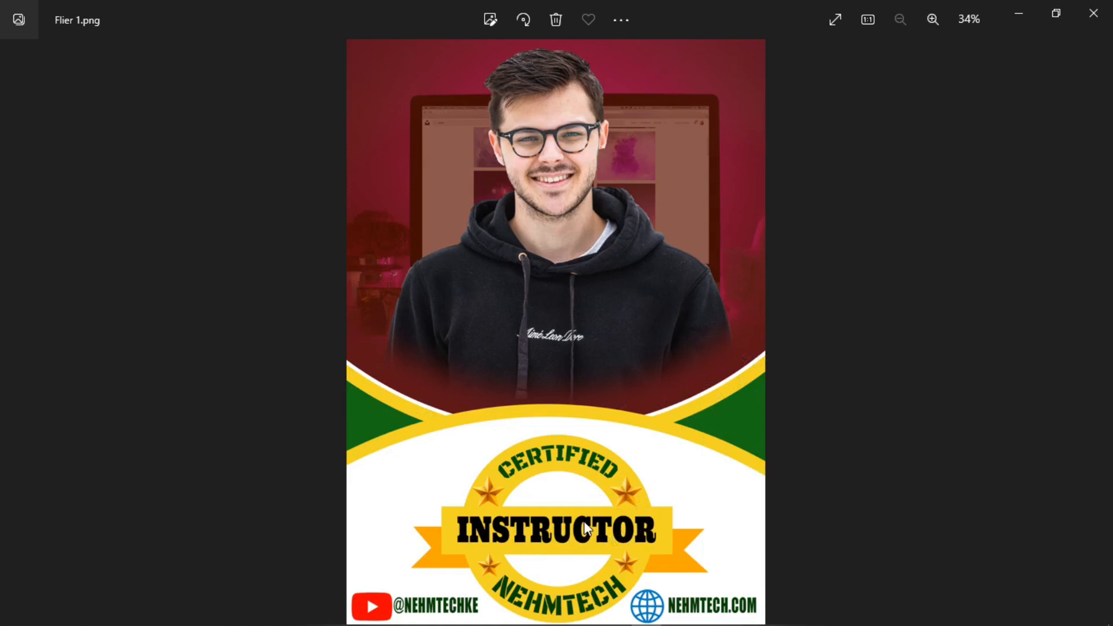
pyautogui.click(1093, 13)
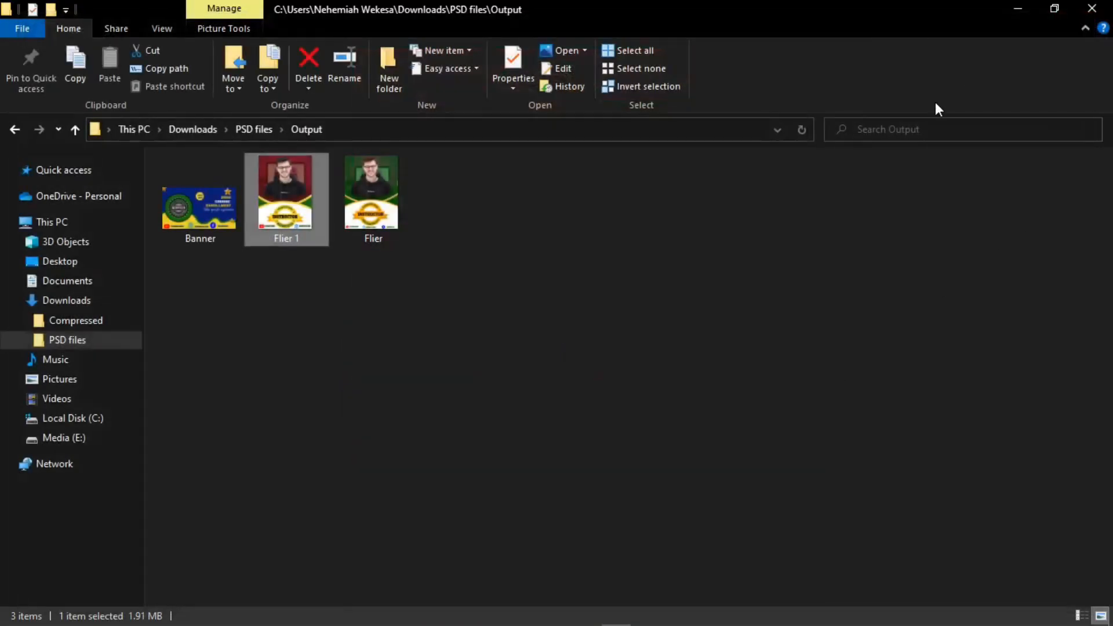
pyautogui.click(1091, 9)
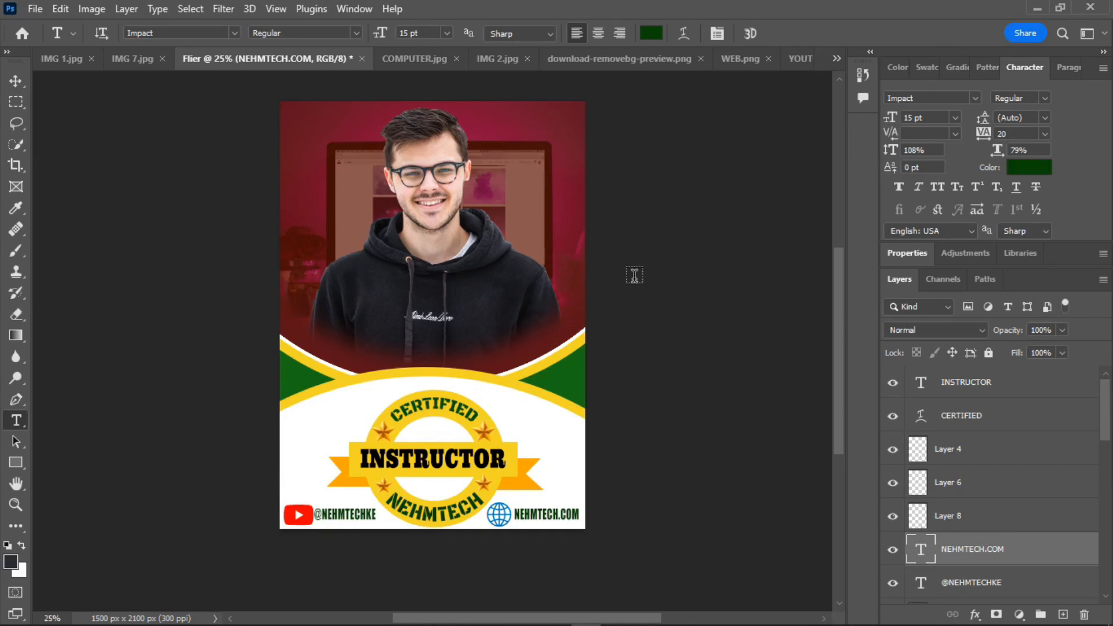
# Step: Begin a new document from the home screen and name it "Poster"
pyautogui.click(24, 32)
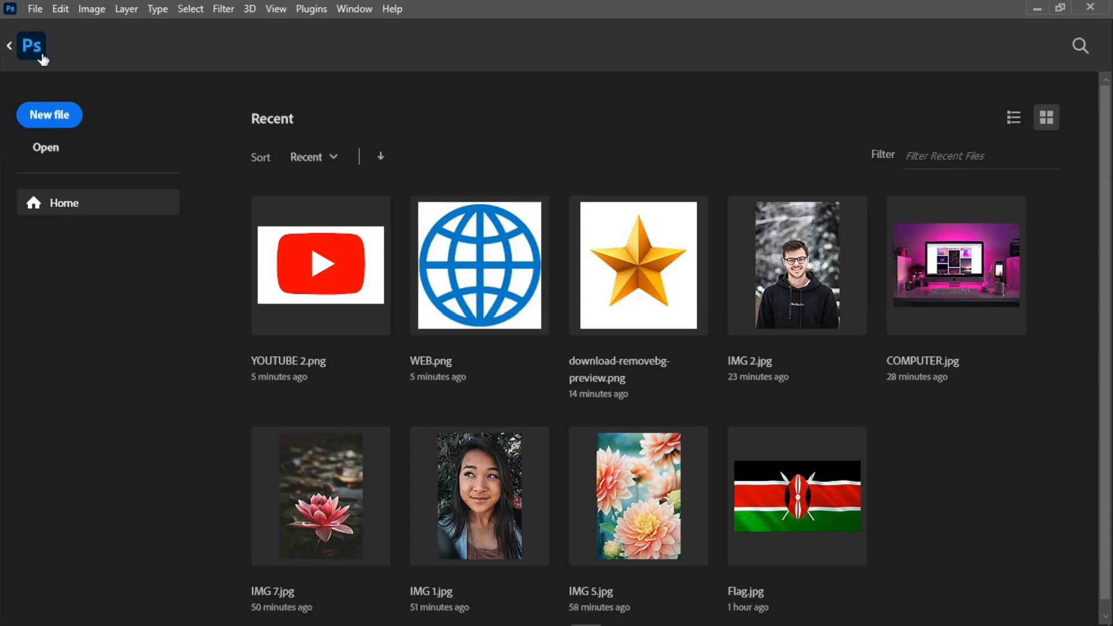
pyautogui.click(60, 123)
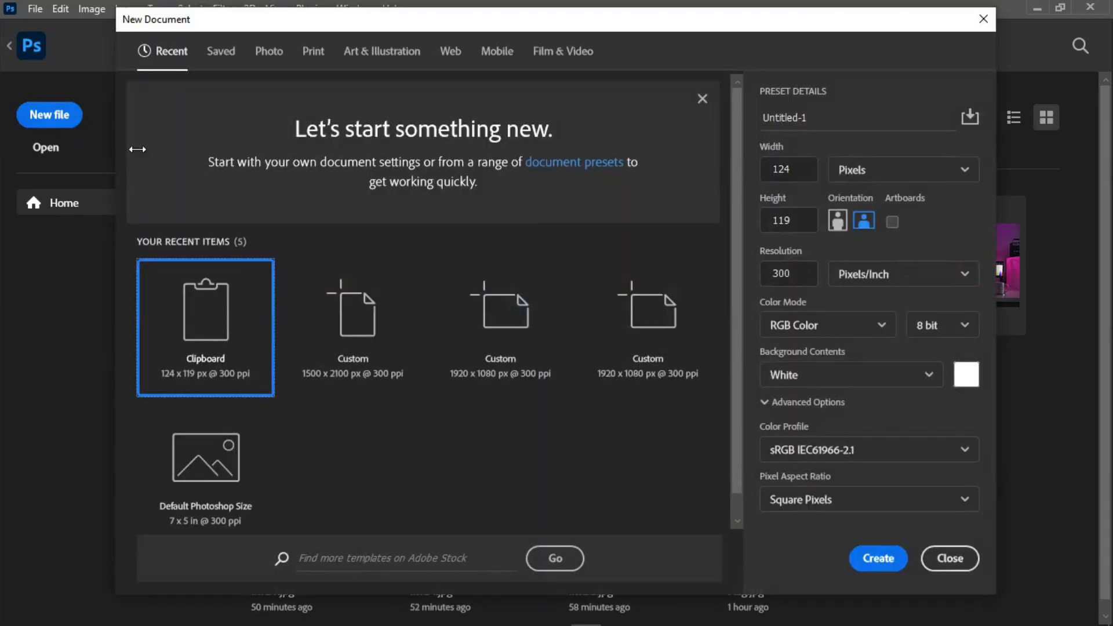
pyautogui.click(821, 117)
pyautogui.press('BackSpace')
pyautogui.press('BackSpace')
pyautogui.press('BackSpace')
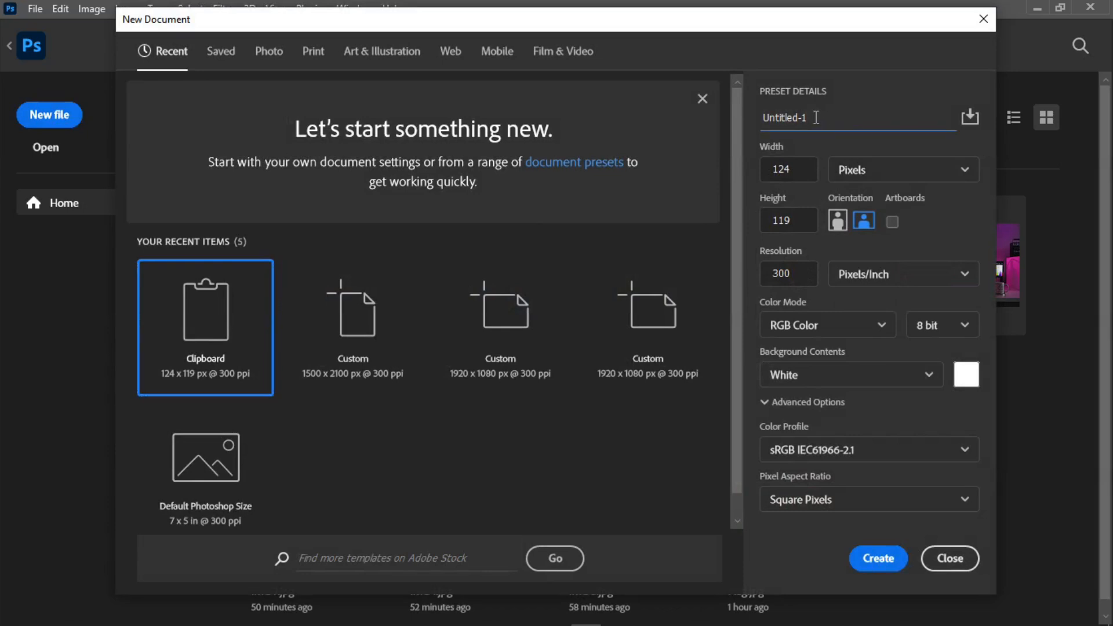
pyautogui.press('BackSpace')
pyautogui.press('BackSpace')
pyautogui.press('BackSpace')
pyautogui.press('BackSpace')
pyautogui.press('BackSpace')
pyautogui.press('BackSpace')
pyautogui.press('BackSpace')
pyautogui.write('ba')
pyautogui.press('BackSpace')
pyautogui.press('BackSpace')
pyautogui.write('Poster')
# Step: Set the new document's width to 1920 pixels and its height to 1080 pixels
pyautogui.click(805, 168)
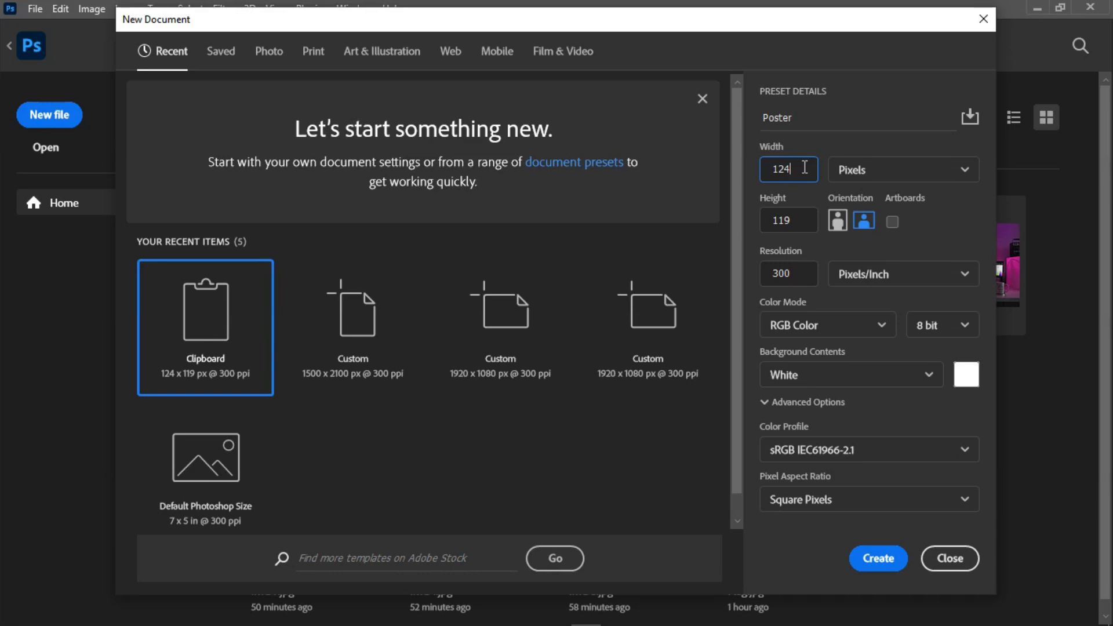
pyautogui.press('BackSpace')
pyautogui.press('BackSpace')
pyautogui.press('BackSpace')
pyautogui.write('1920')
pyautogui.click(801, 219)
pyautogui.press('BackSpace')
pyautogui.press('BackSpace')
pyautogui.press('BackSpace')
pyautogui.write('10')
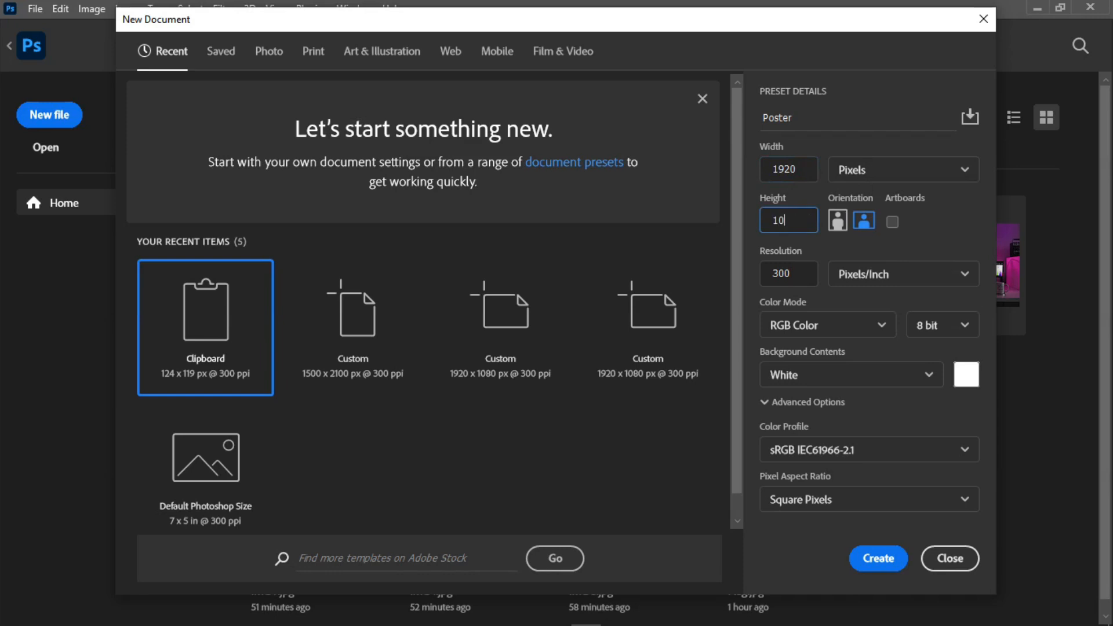
pyautogui.write('80')
# Step: Set the background color to dark blue #131e88 and create the Poster document
pyautogui.click(967, 378)
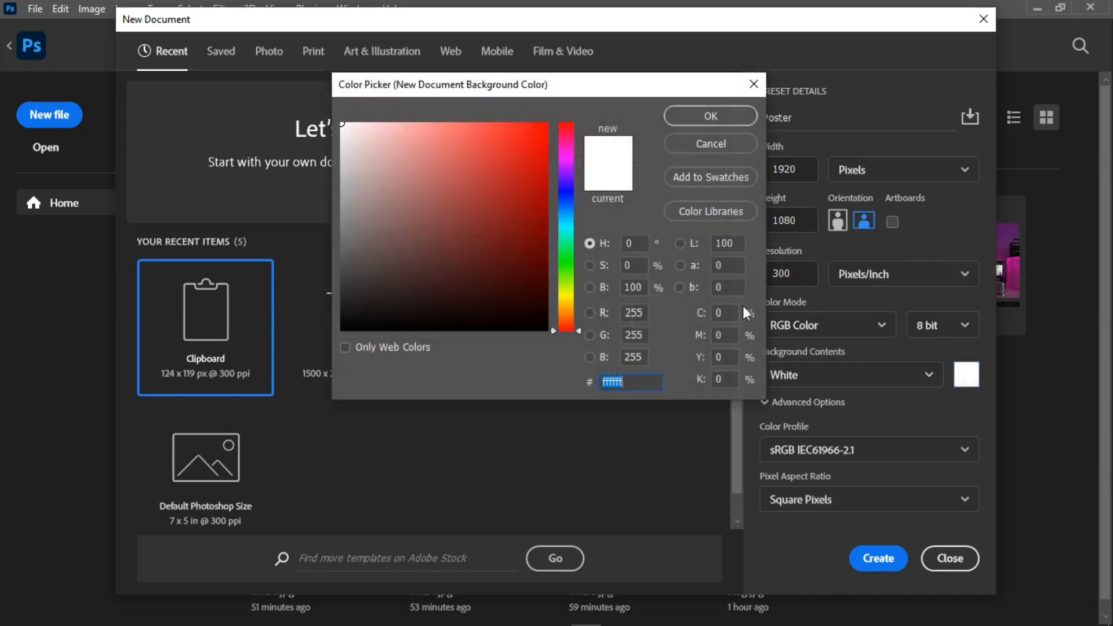
pyautogui.click(565, 194)
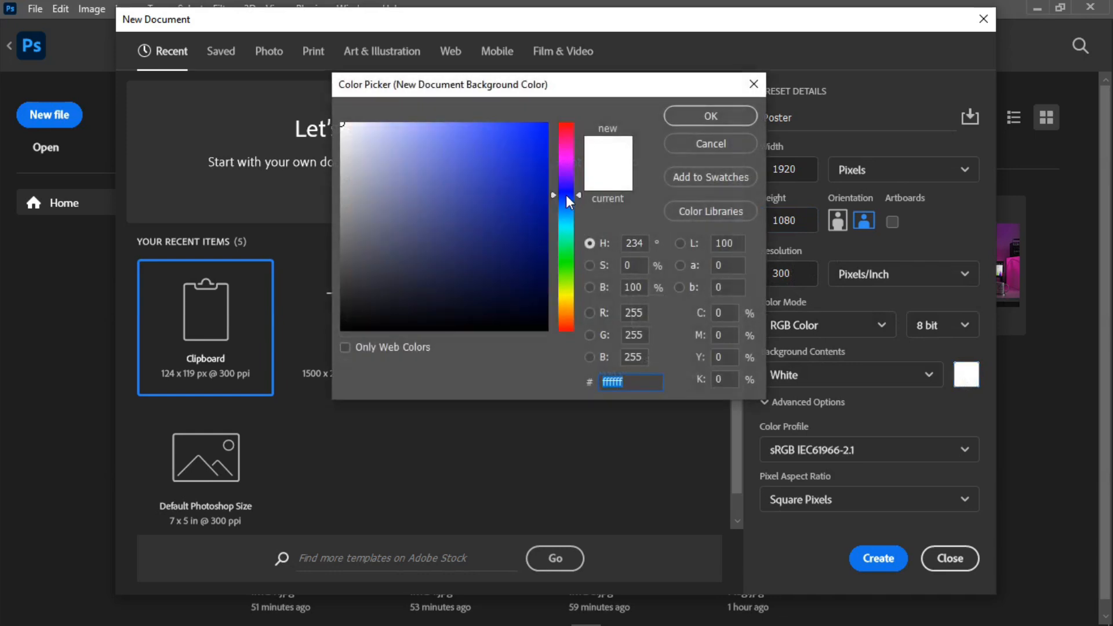
pyautogui.moveTo(530, 221); pyautogui.dragTo(519, 219)
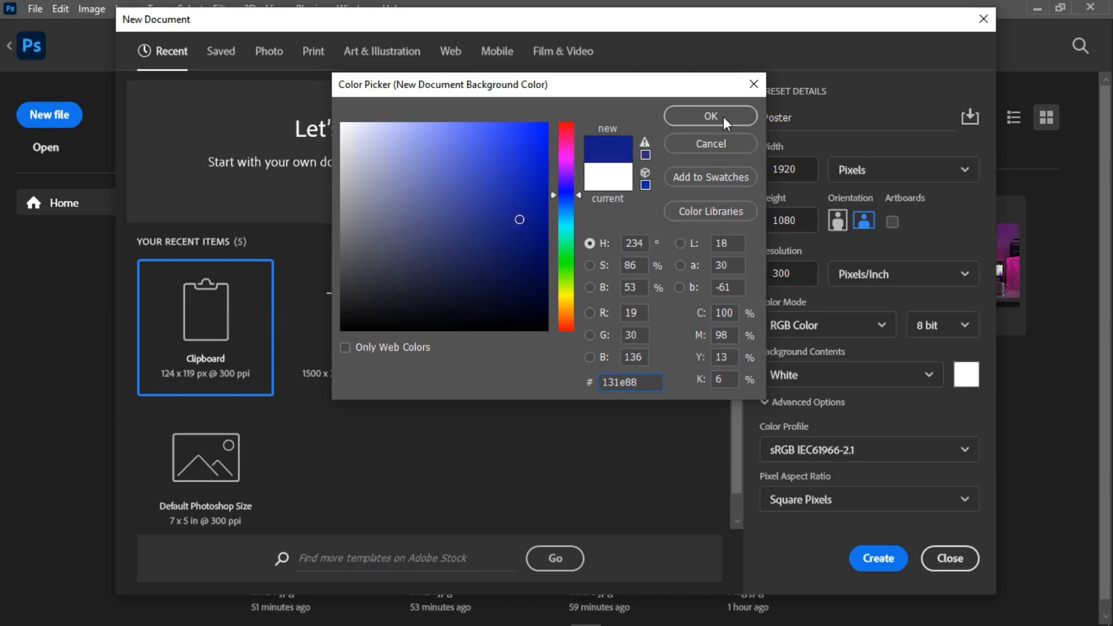
pyautogui.click(724, 121)
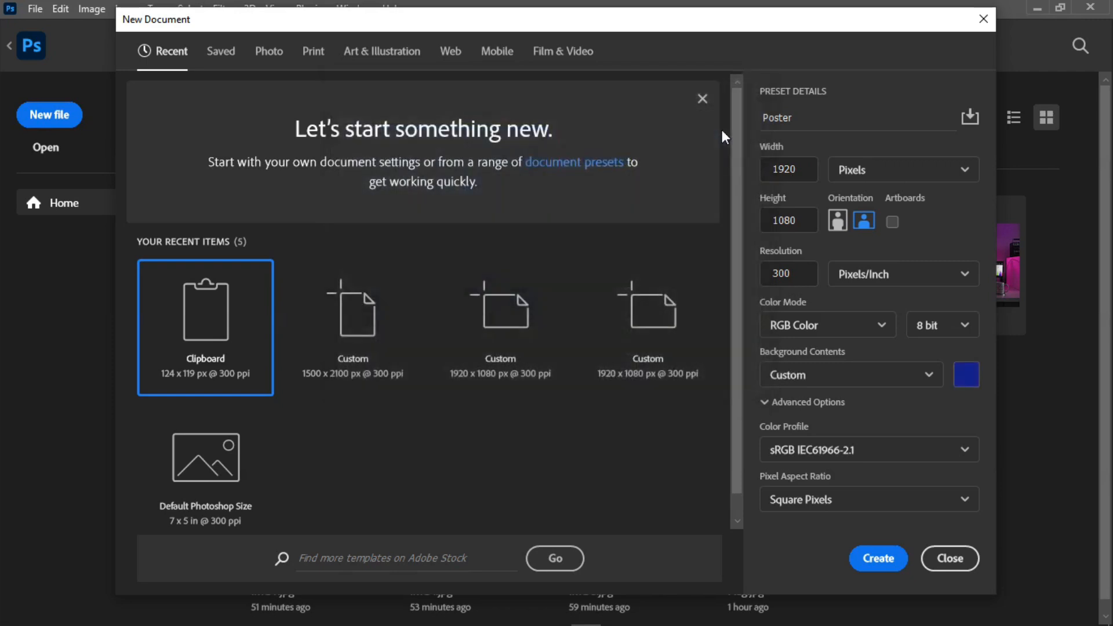
pyautogui.click(878, 558)
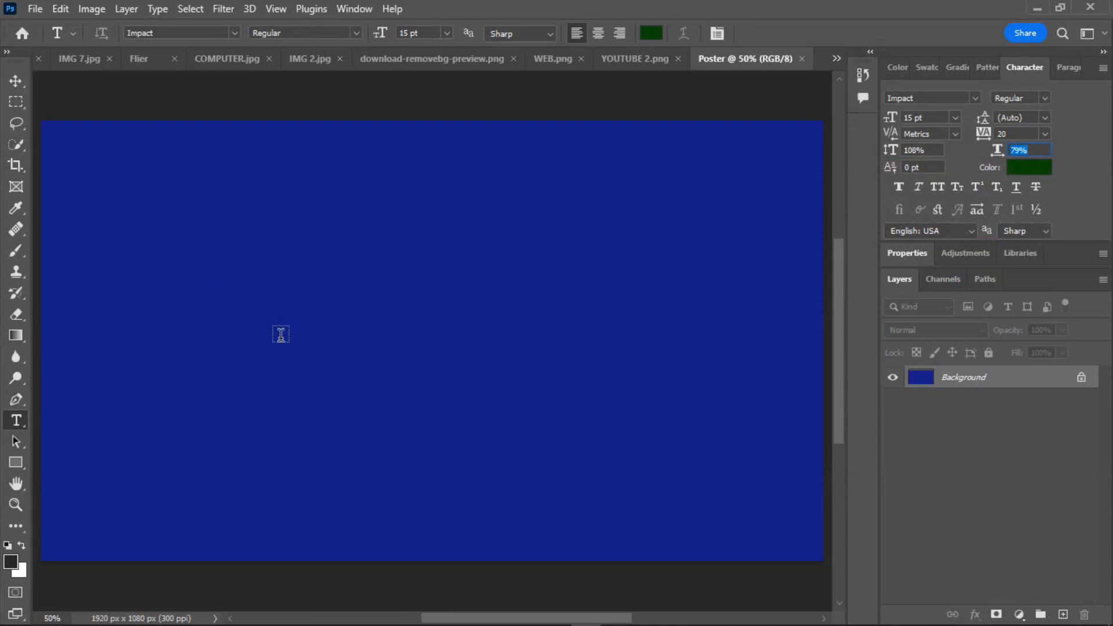
# Step: Activate the Move tool and open the image file My Logo.png
pyautogui.click(16, 81)
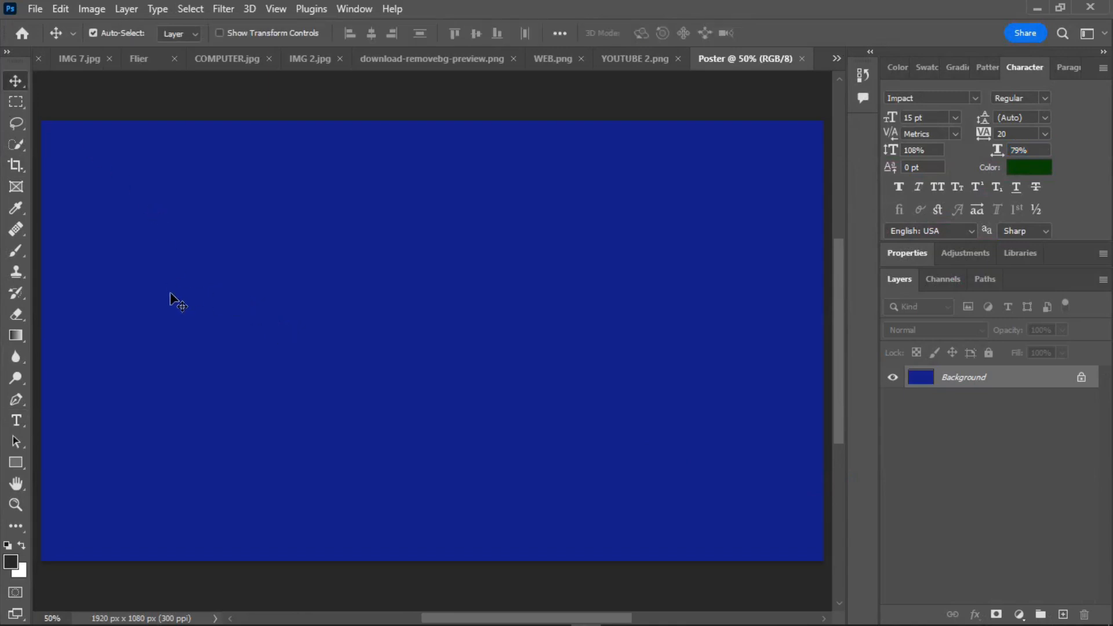
pyautogui.hotkey('ctrl', '-')
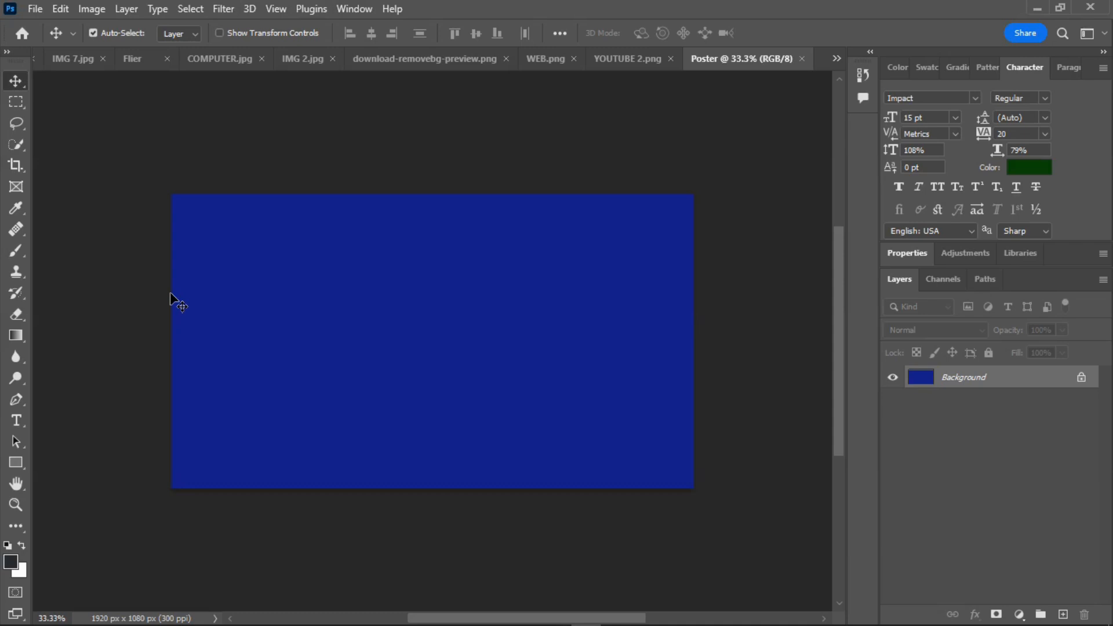
pyautogui.hotkey('ctrl', '+')
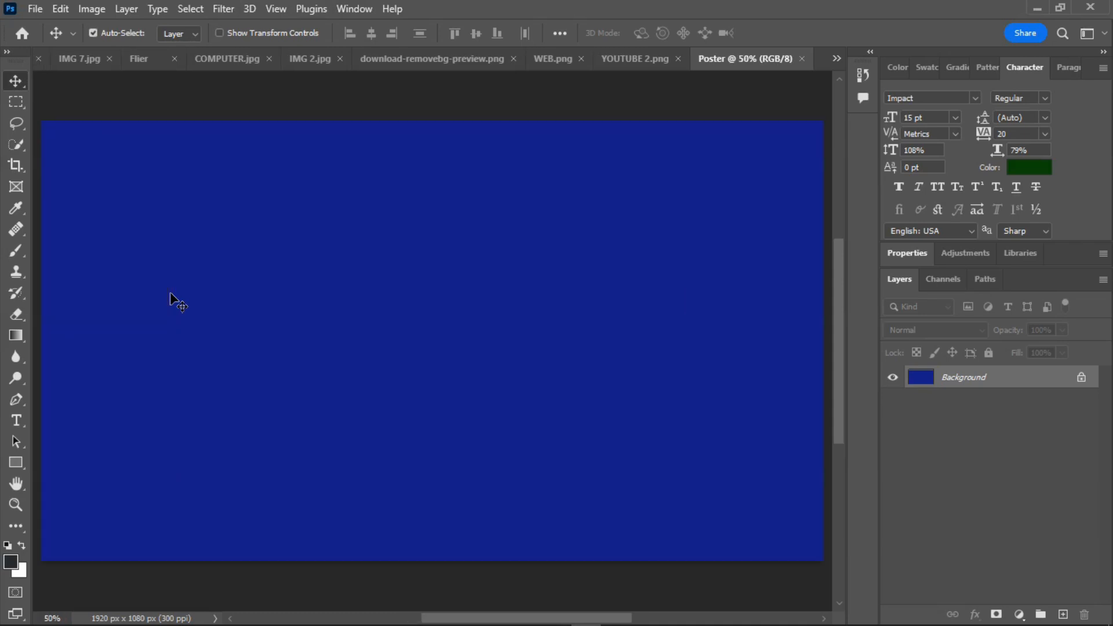
pyautogui.hotkey('ctrl', '-')
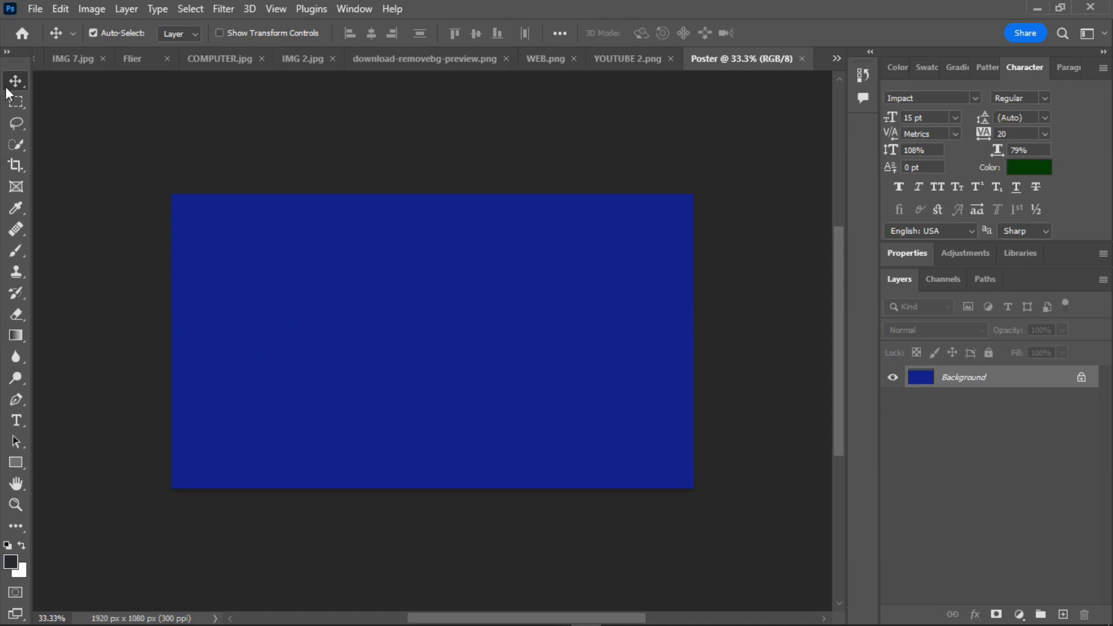
pyautogui.click(35, 9)
pyautogui.click(48, 41)
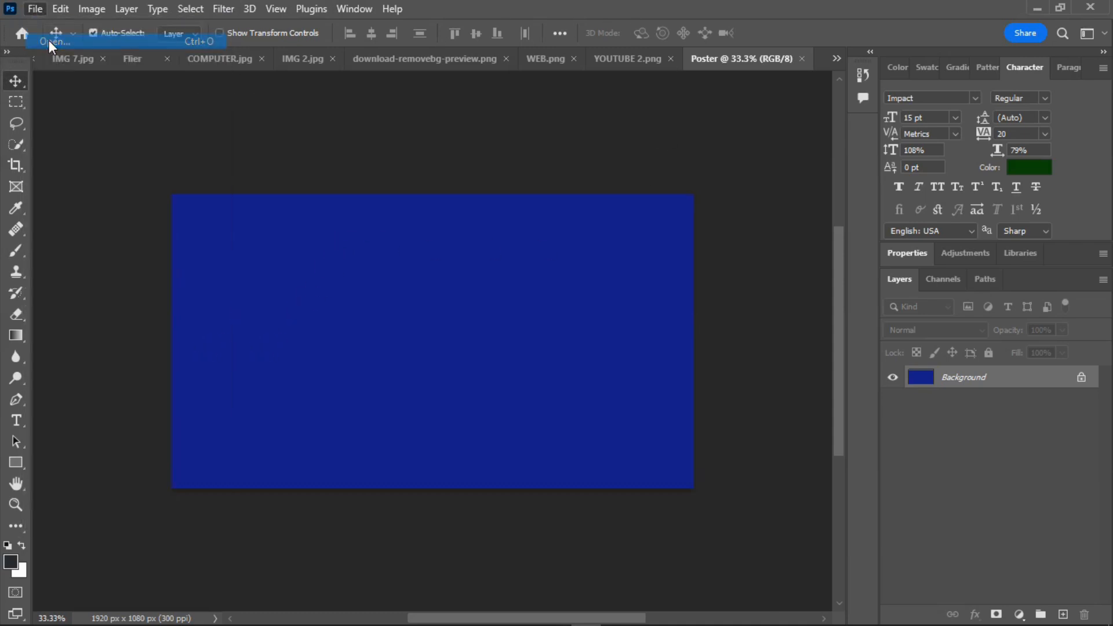
pyautogui.scroll(-3, 378, 159)
pyautogui.click(220, 279)
pyautogui.click(418, 392)
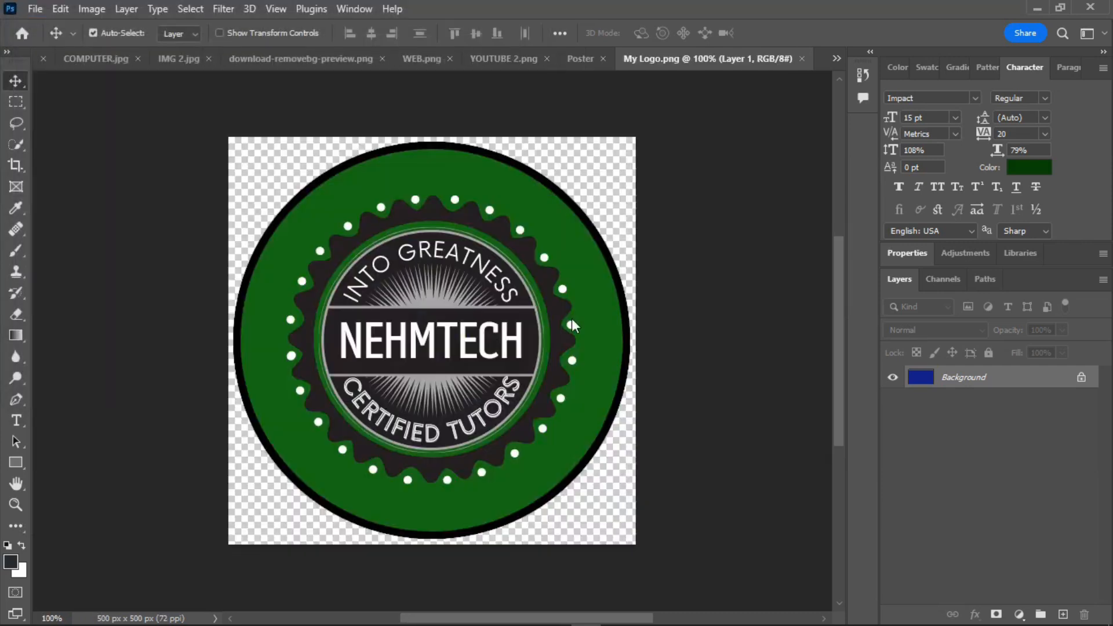
# Step: Copy the NEHMTECH logo from My Logo.png into the Poster document, placing it at the canvas's left edge
pyautogui.moveTo(469, 313); pyautogui.dragTo(439, 182)
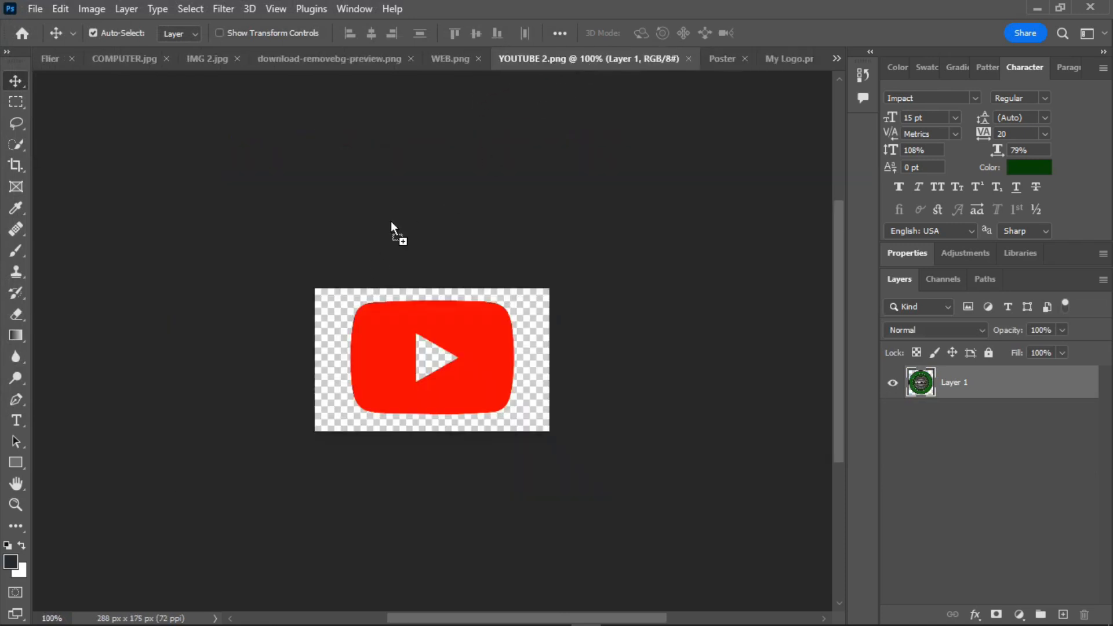
pyautogui.moveTo(682, 68); pyautogui.dragTo(731, 61)
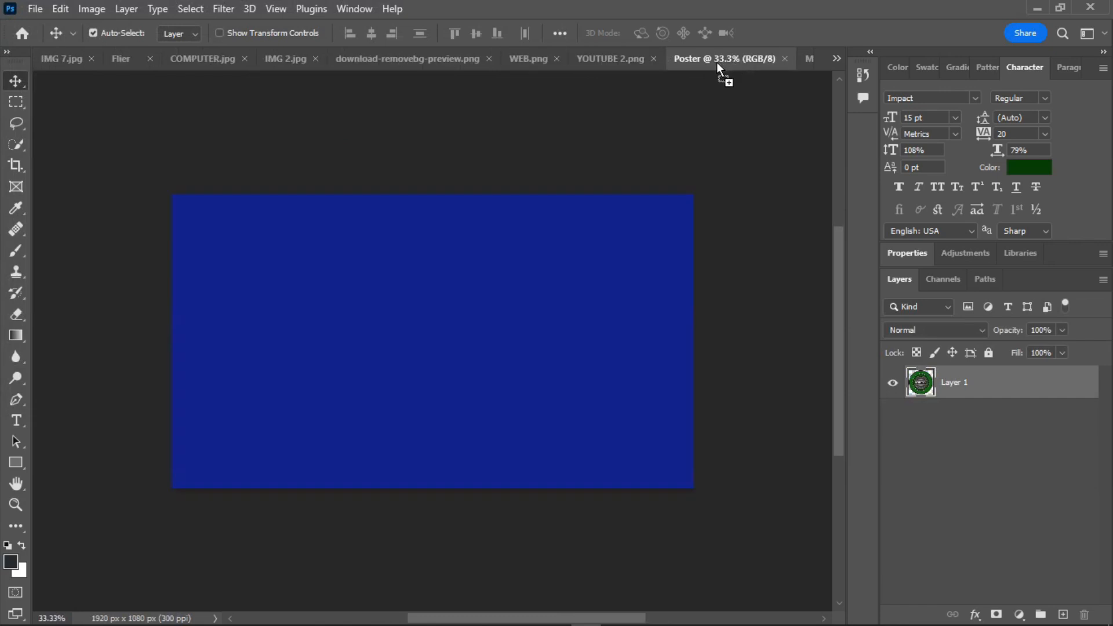
pyautogui.moveTo(230, 314); pyautogui.dragTo(231, 314)
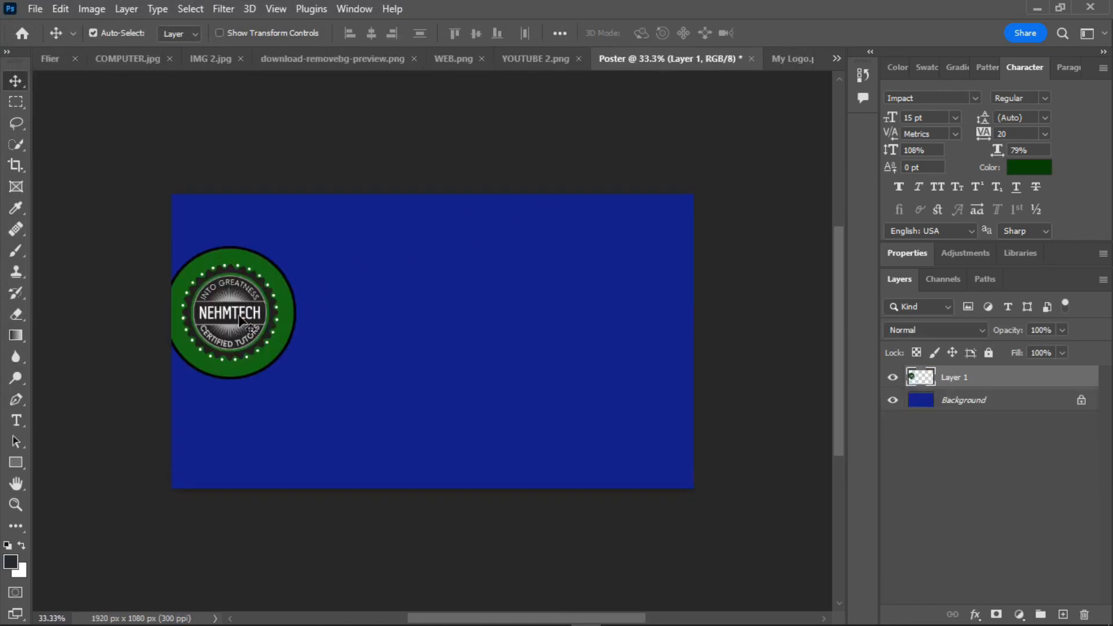
# Step: Scale the logo to about 156% and position it in the poster's left half, centered near X 429 px, Y 488 px
pyautogui.press('ctrl')
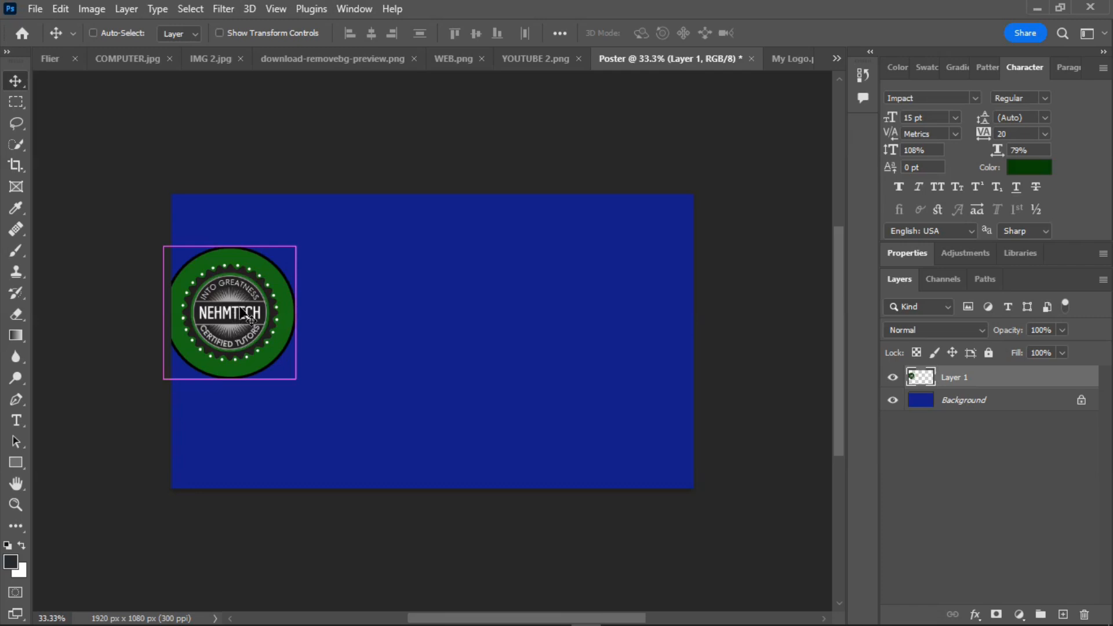
pyautogui.hotkey('ctrl', 't')
pyautogui.moveTo(294, 248); pyautogui.dragTo(371, 172)
pyautogui.moveTo(336, 279); pyautogui.dragTo(360, 330)
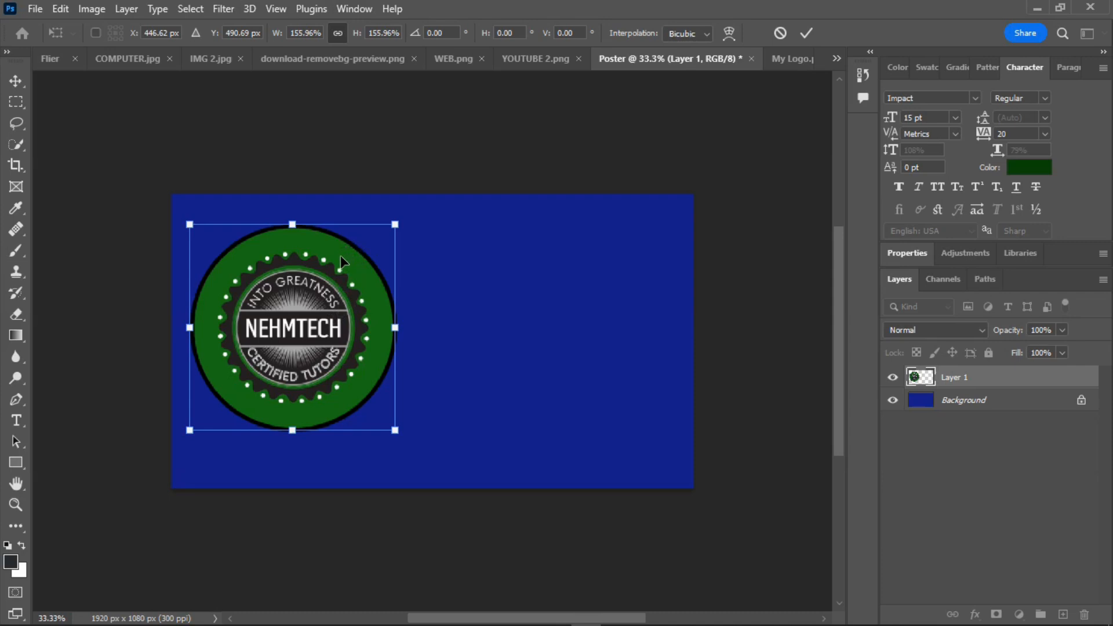
pyautogui.moveTo(322, 287)
pyautogui.mouseDown()
pyautogui.moveTo(305, 287)
pyautogui.moveTo(324, 283)
pyautogui.mouseUp()
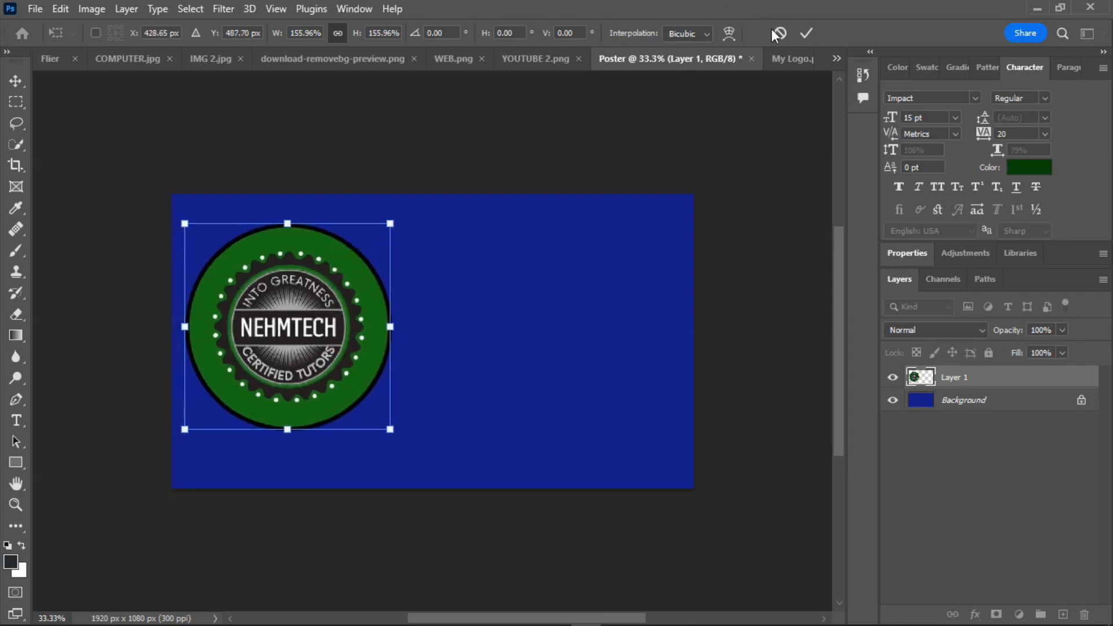
pyautogui.click(805, 33)
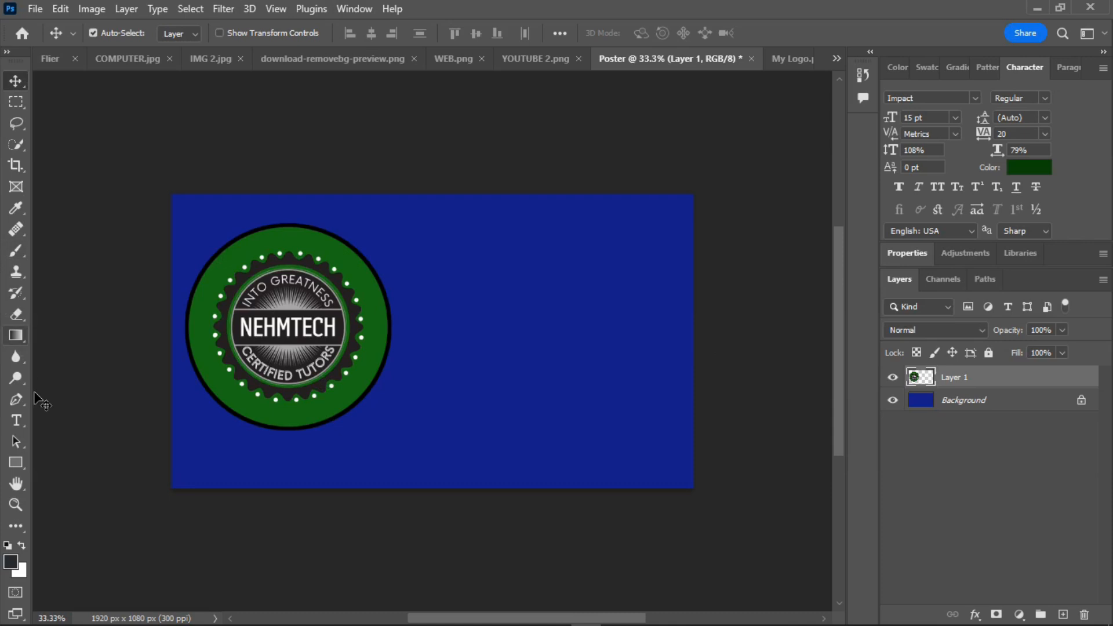
# Step: Draw a wavy white shape edge with the Curvature Pen tool across the poster's lower half, extending past both sides of the canvas
pyautogui.click(16, 400)
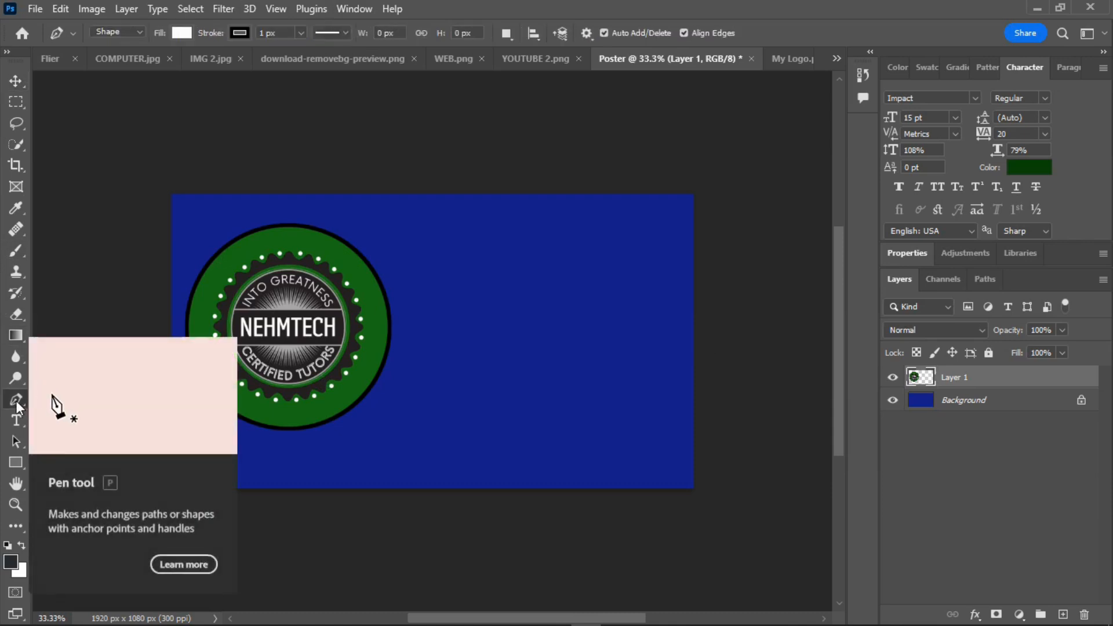
pyautogui.rightClick(16, 401)
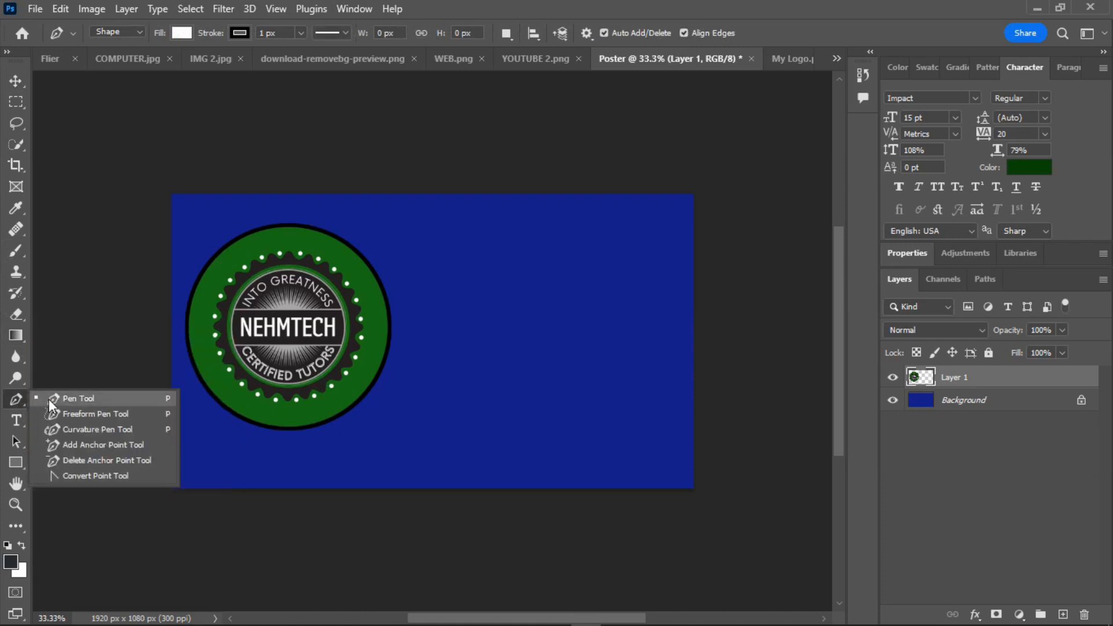
pyautogui.click(93, 429)
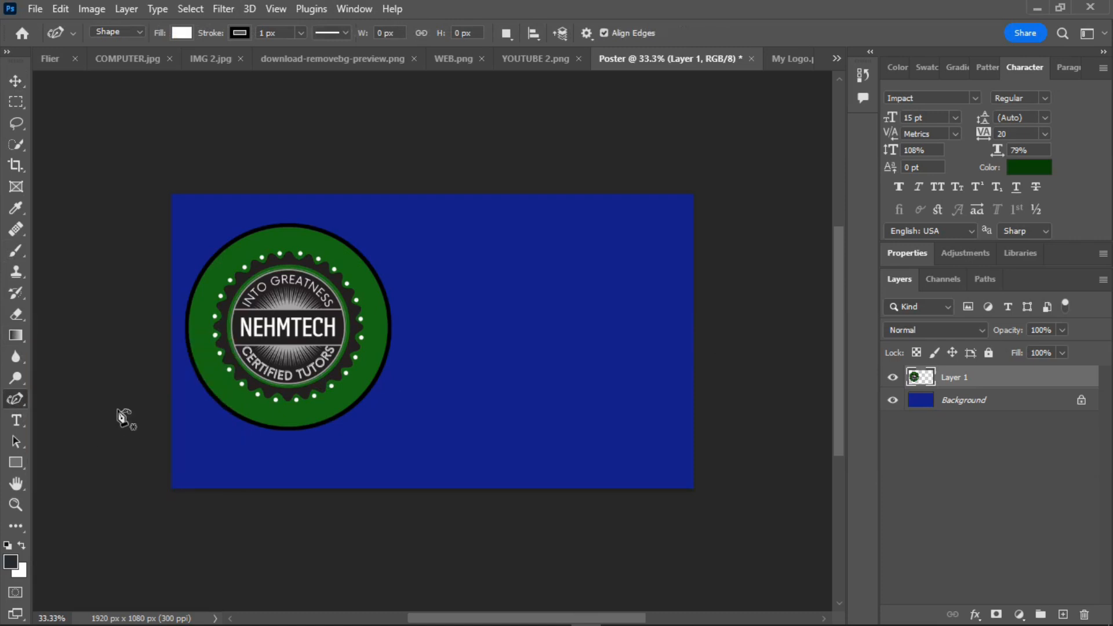
pyautogui.click(117, 409)
pyautogui.click(280, 342)
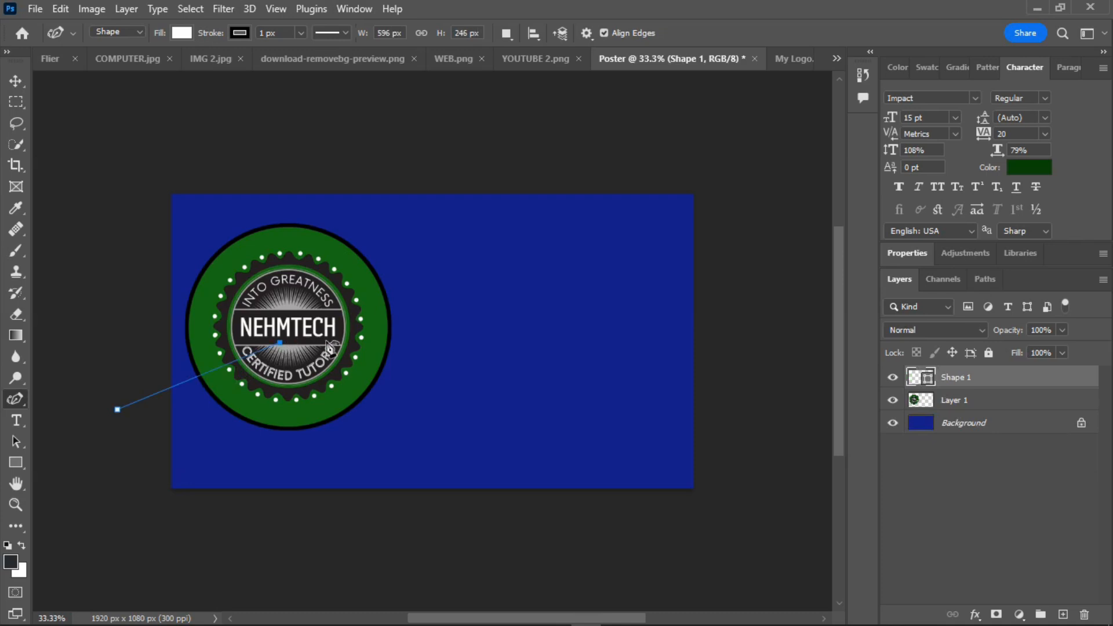
pyautogui.click(404, 415)
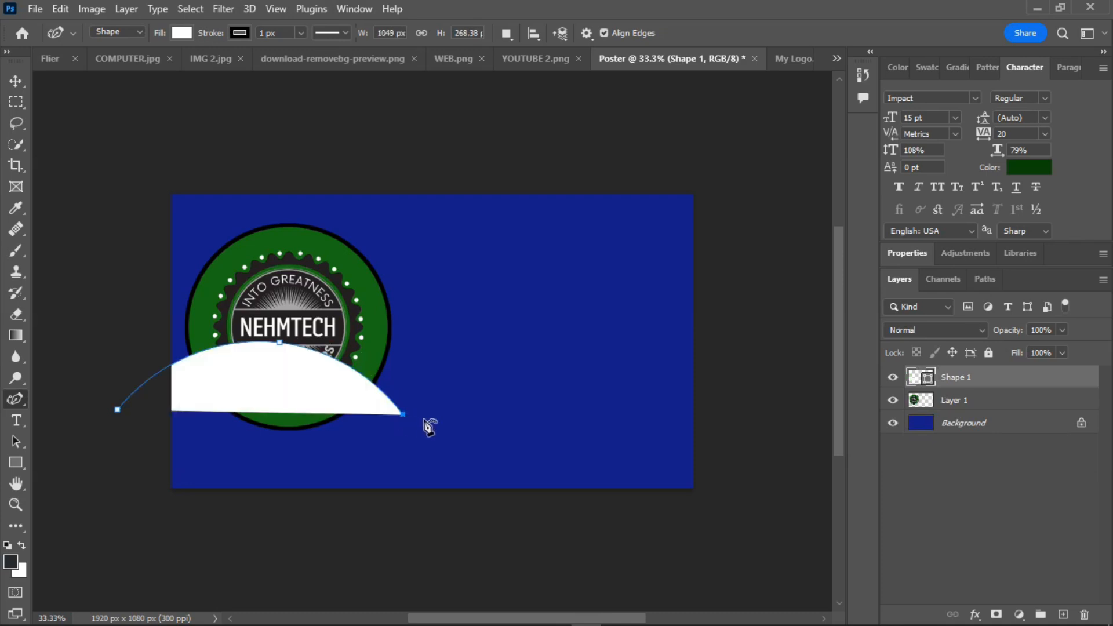
pyautogui.click(452, 403)
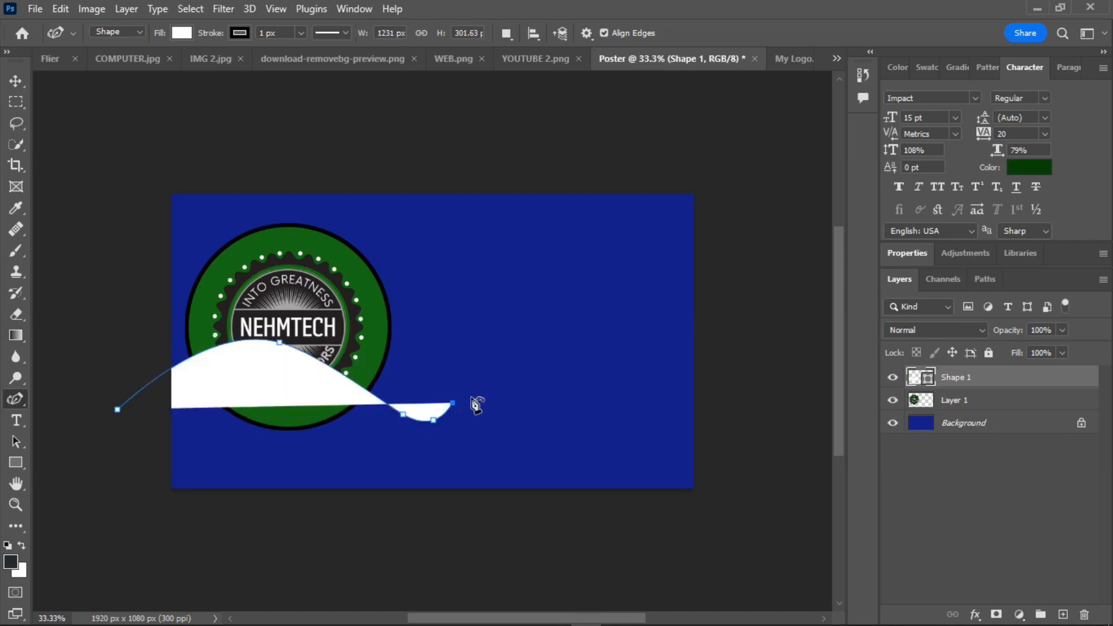
pyautogui.click(477, 397)
pyautogui.click(502, 414)
pyautogui.click(532, 427)
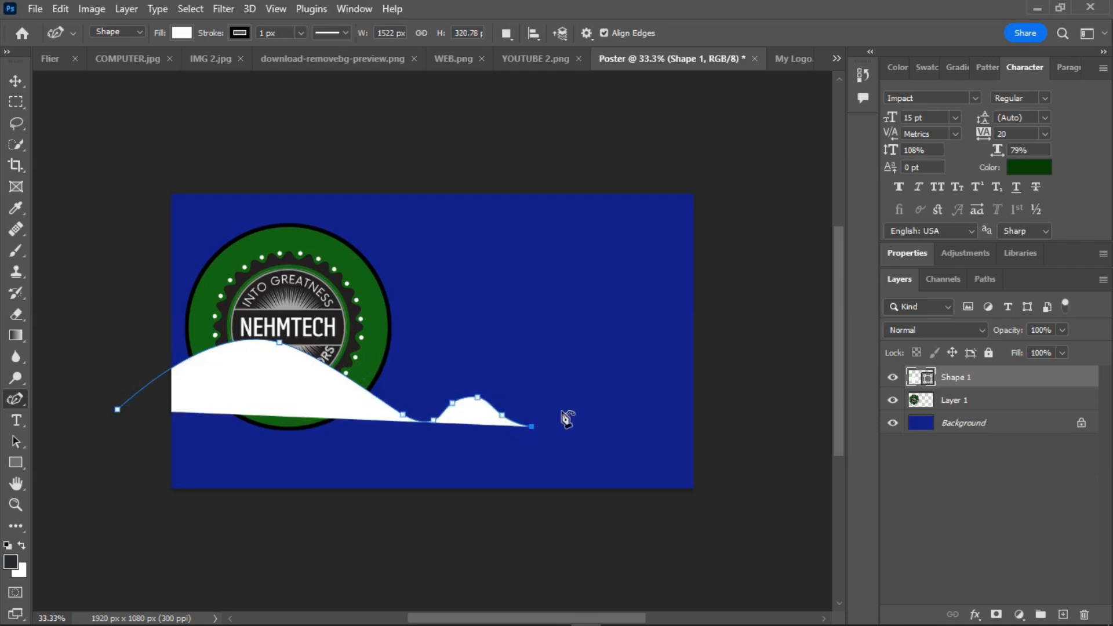
pyautogui.click(572, 407)
pyautogui.click(621, 412)
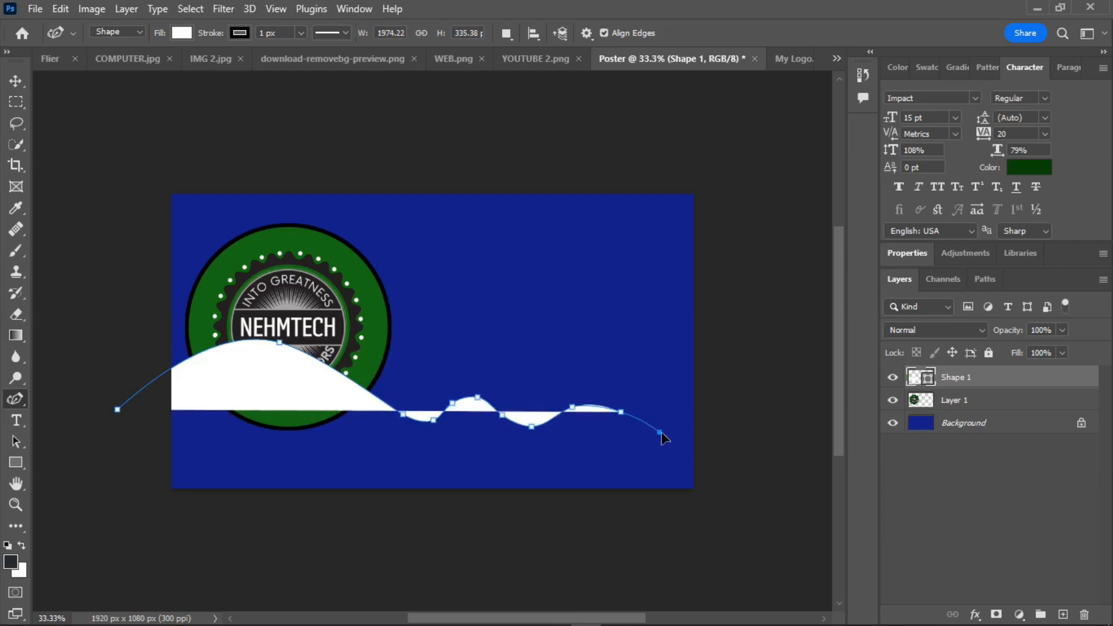
pyautogui.click(659, 432)
pyautogui.click(715, 449)
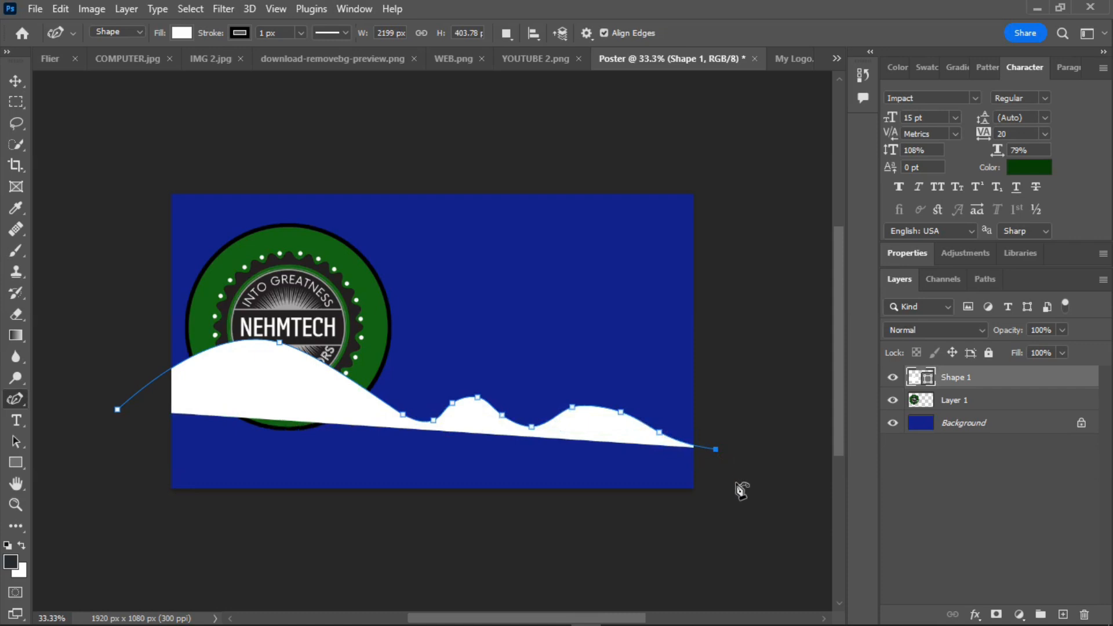
# Step: Continue the wavy path with the Pen tool around the area below the canvas and close it at its starting point
pyautogui.rightClick(17, 399)
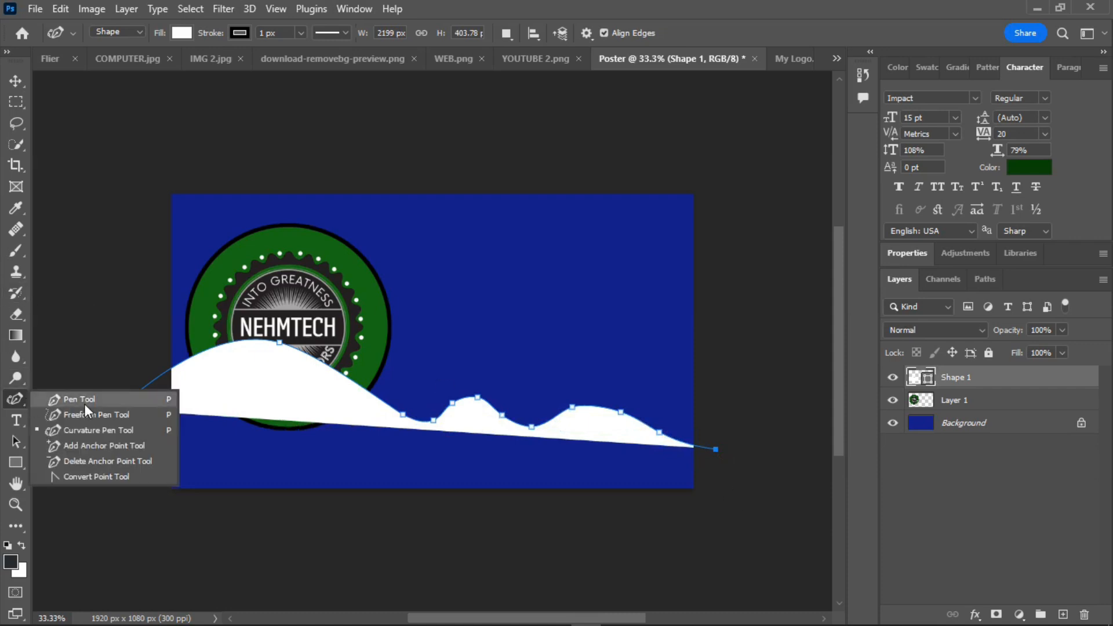
pyautogui.click(108, 399)
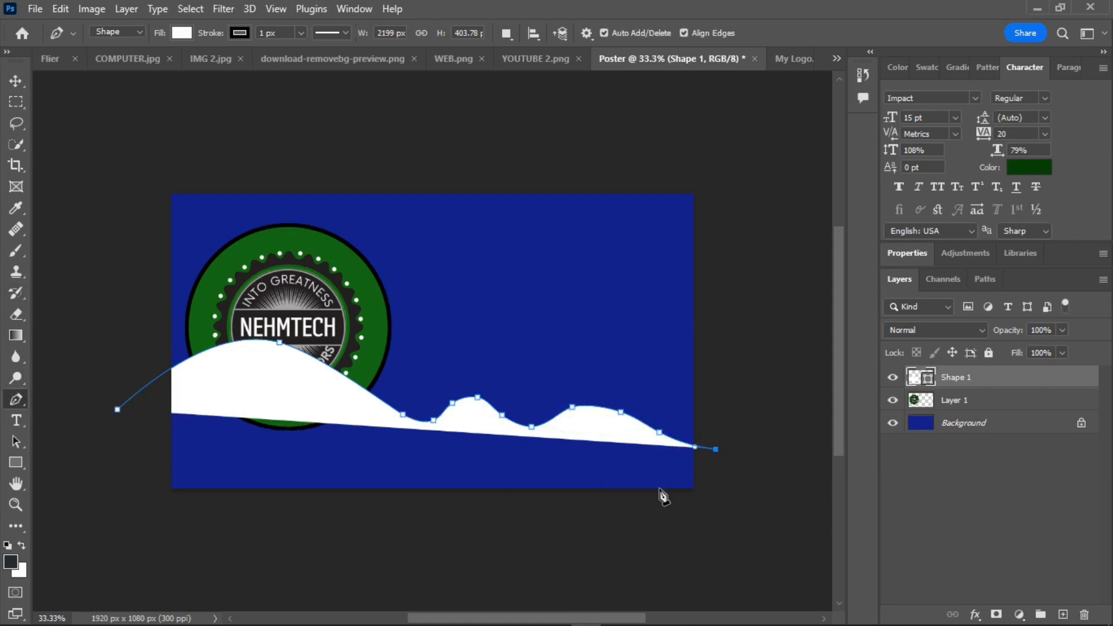
pyautogui.click(715, 450)
pyautogui.click(718, 502)
pyautogui.click(696, 563)
pyautogui.moveTo(569, 573); pyautogui.dragTo(558, 577)
pyautogui.moveTo(227, 578); pyautogui.dragTo(202, 584)
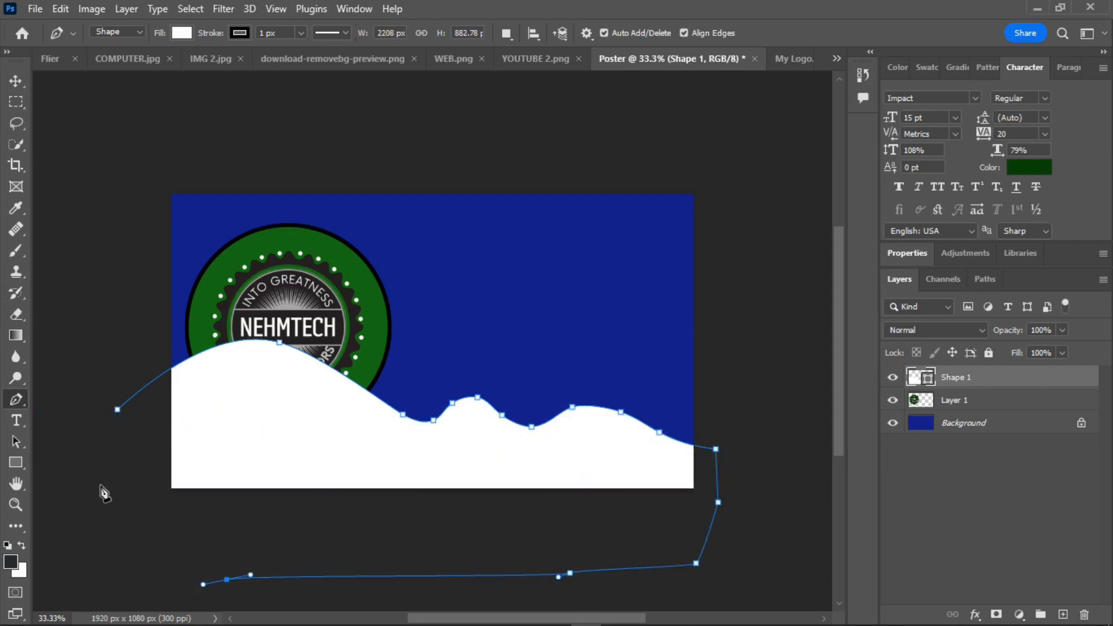
pyautogui.click(137, 567)
pyautogui.click(117, 410)
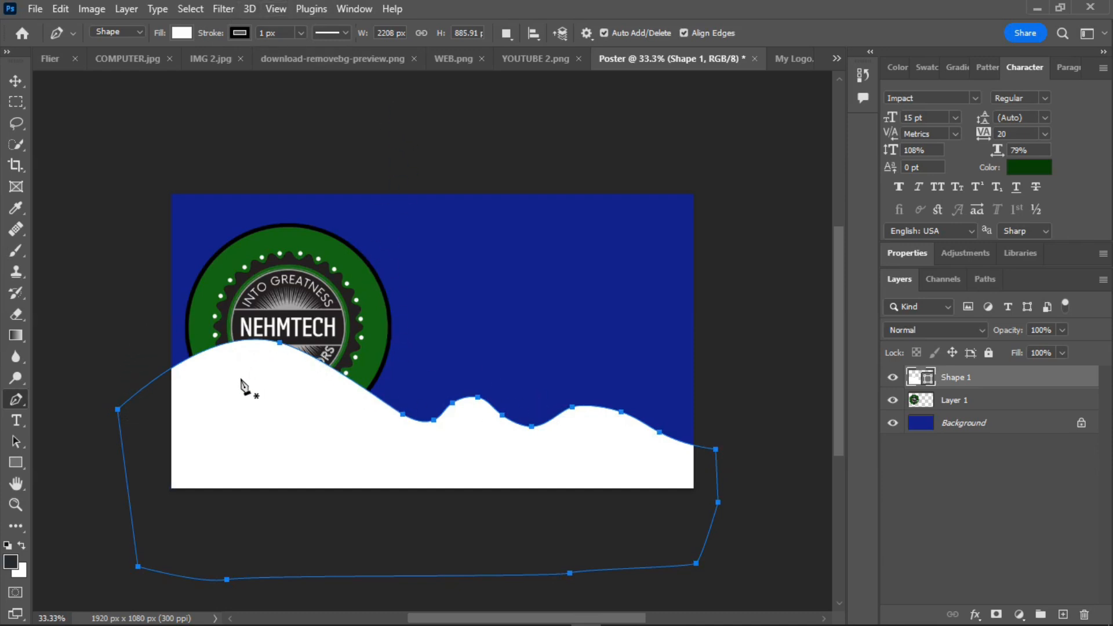
# Step: Set the wavy shape's stroke color to the green sampled from the logo's ring
pyautogui.click(244, 33)
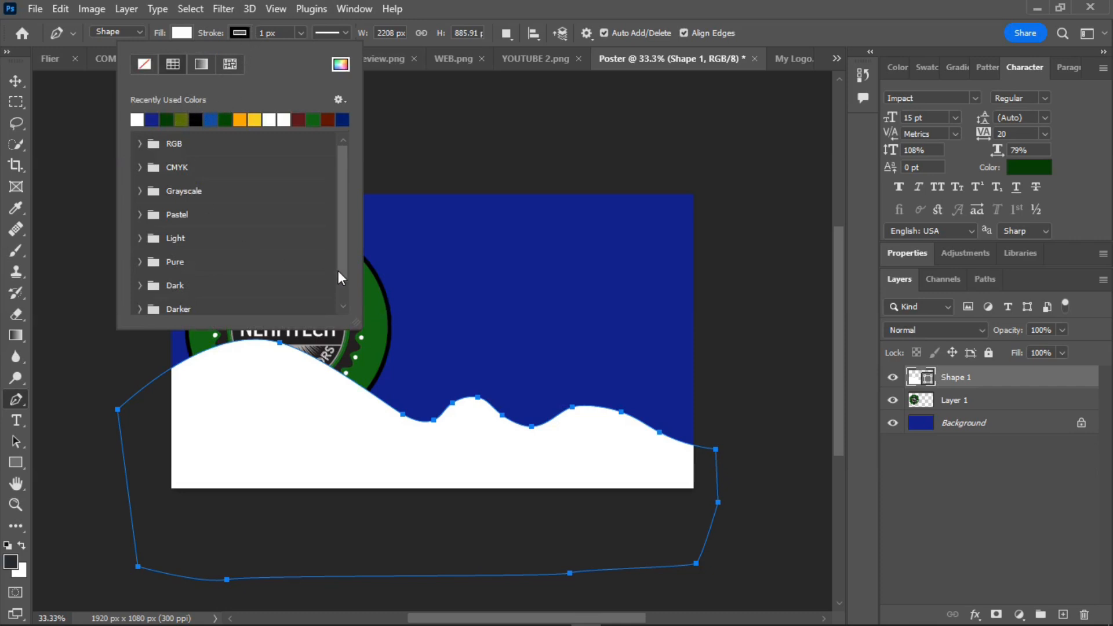
pyautogui.click(336, 66)
pyautogui.click(198, 337)
pyautogui.click(718, 116)
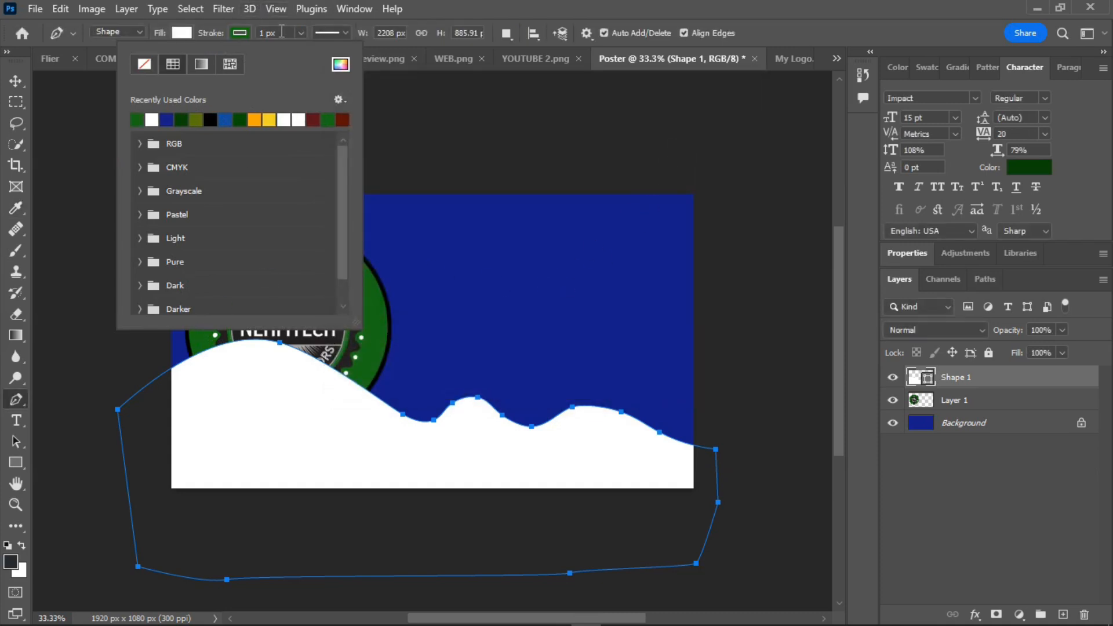
# Step: Set the wavy shape's stroke width to about 53.8 px and move its layer beneath the logo layer
pyautogui.click(300, 33)
pyautogui.moveTo(301, 51); pyautogui.dragTo(316, 51)
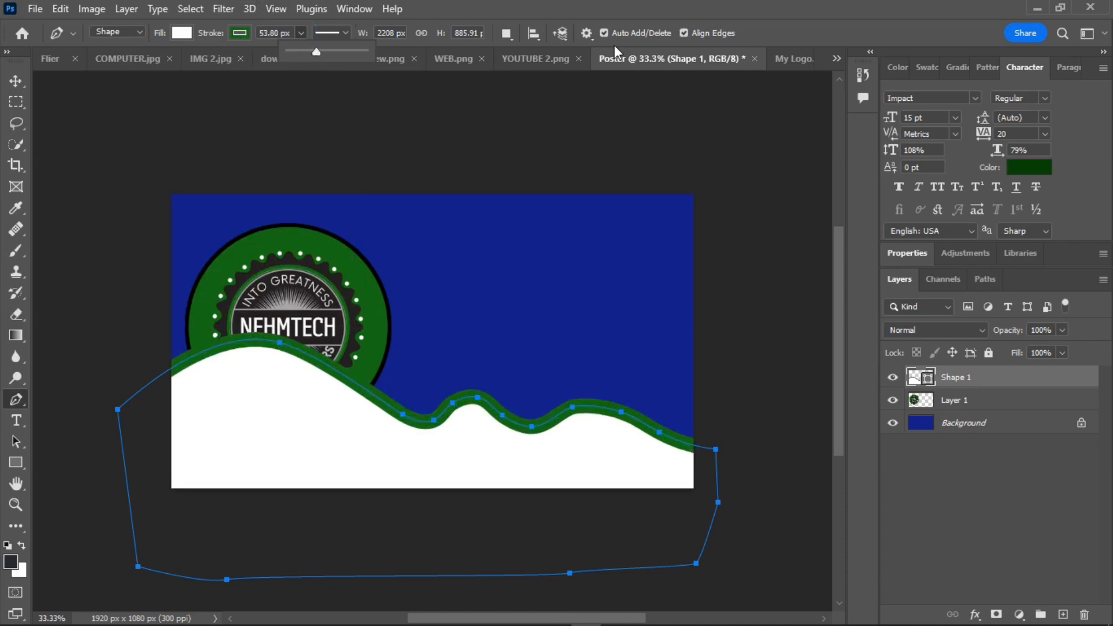
pyautogui.click(396, 313)
pyautogui.press('Return')
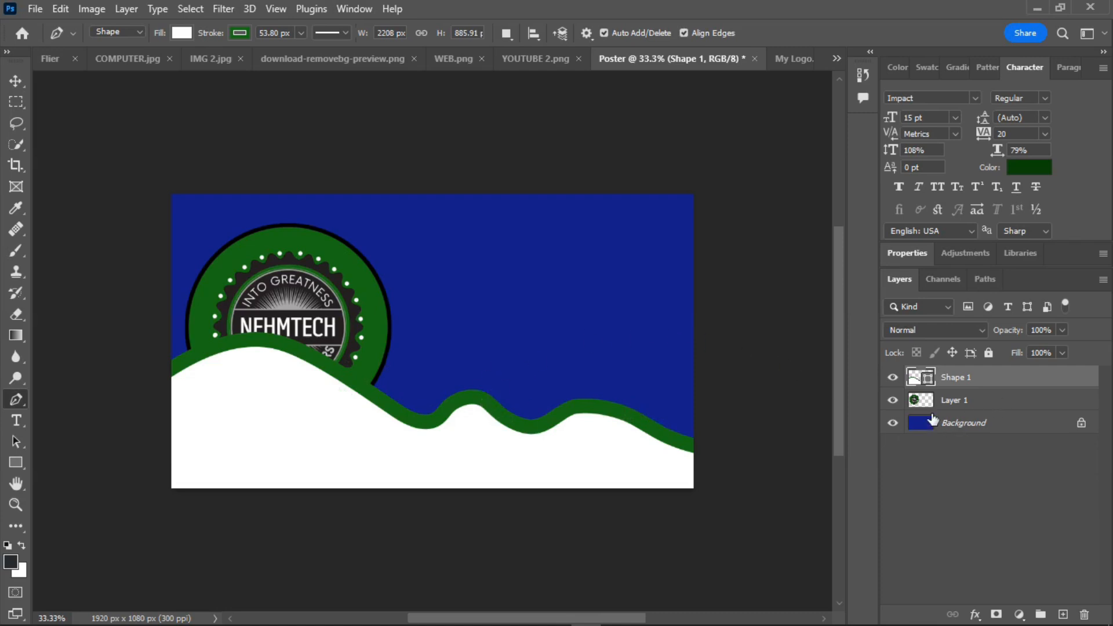
pyautogui.moveTo(969, 377); pyautogui.dragTo(972, 408)
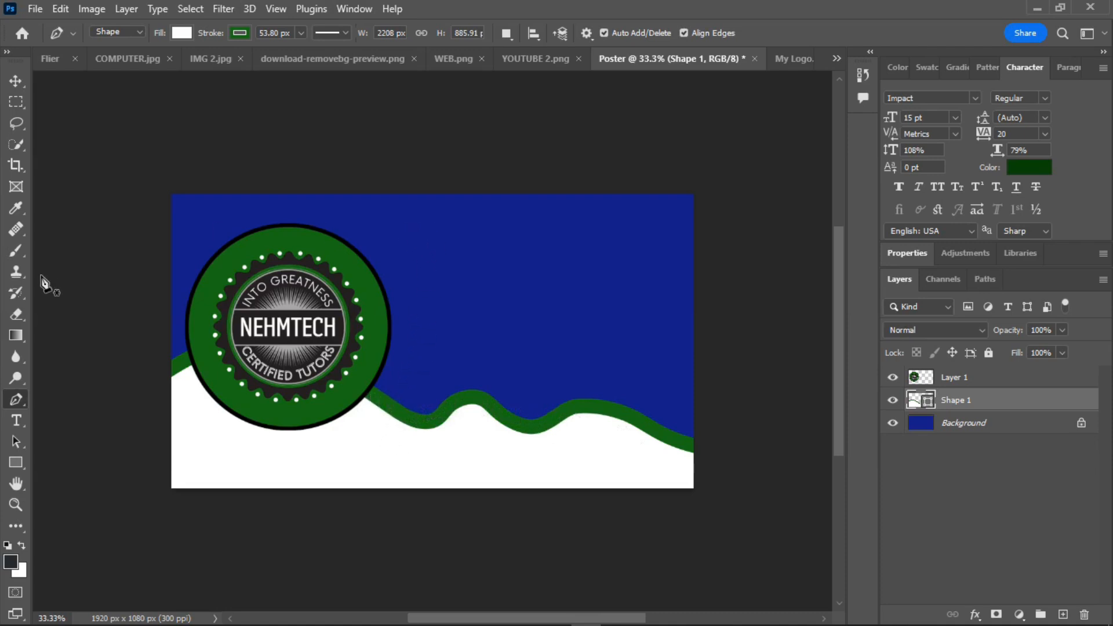
# Step: Draw a circle about 182 px in diameter beside the logo's upper right, with no stroke and a yellow fill
pyautogui.click(16, 462)
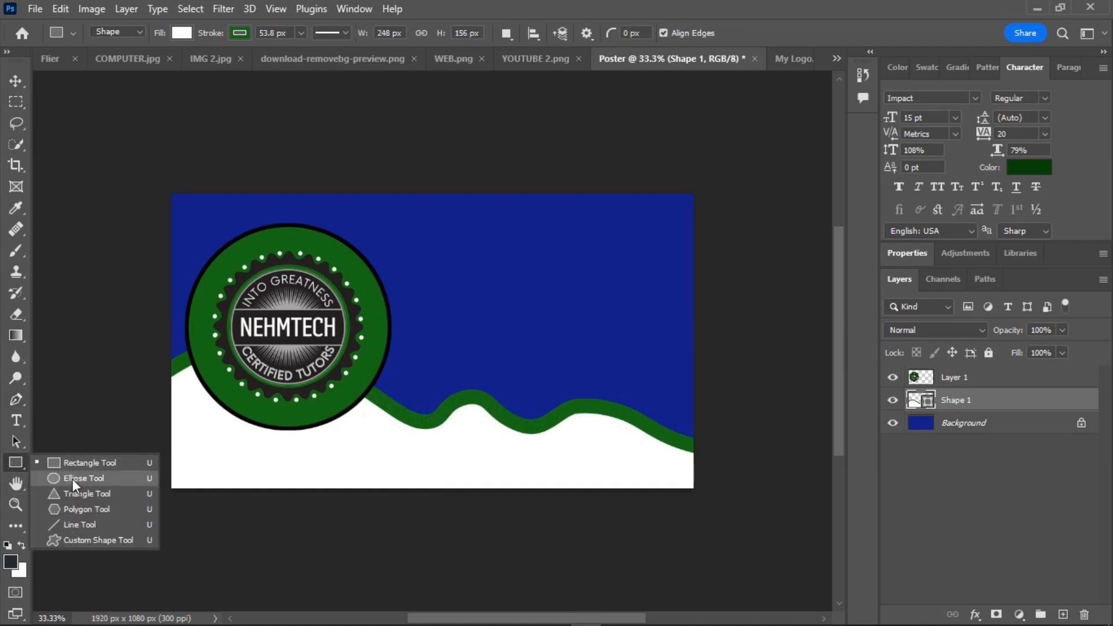
pyautogui.hotkey('shift', 'u')
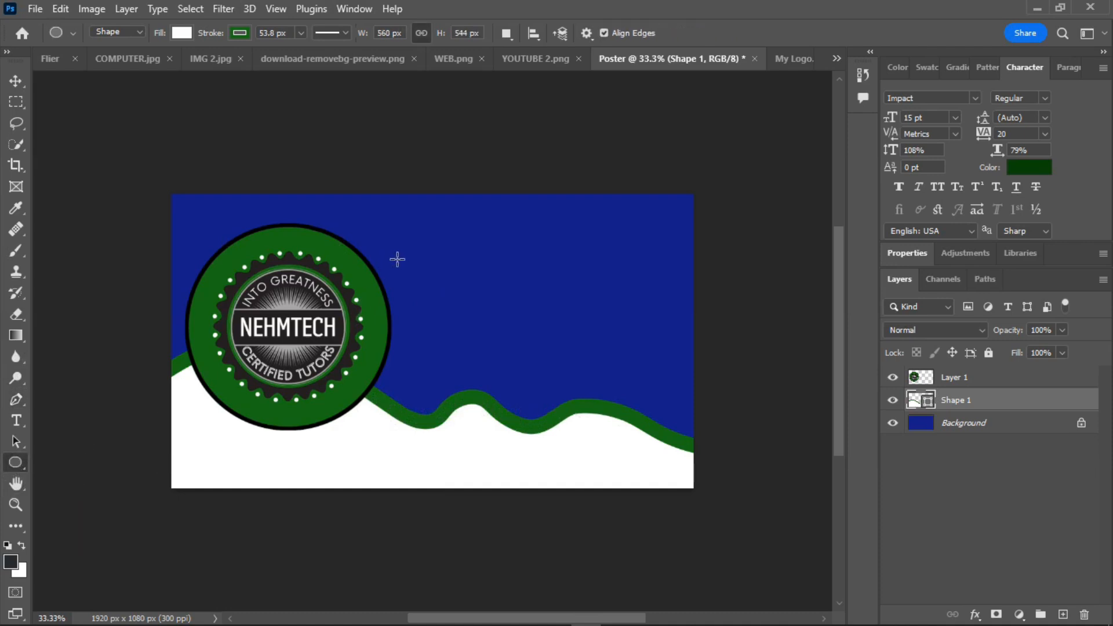
pyautogui.moveTo(441, 228); pyautogui.dragTo(501, 275)
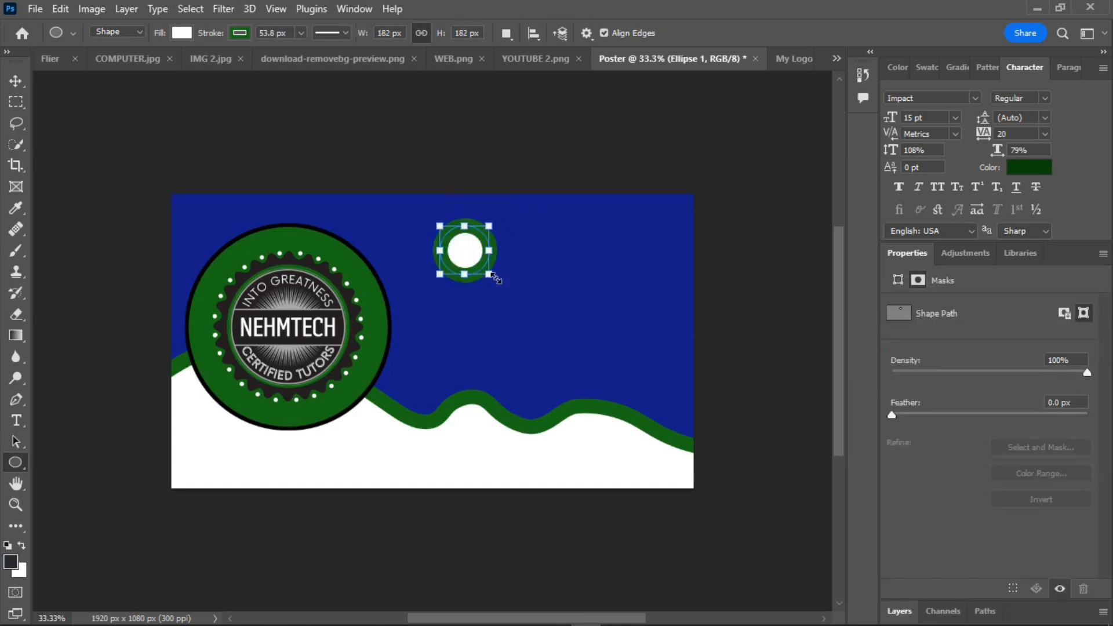
pyautogui.click(244, 33)
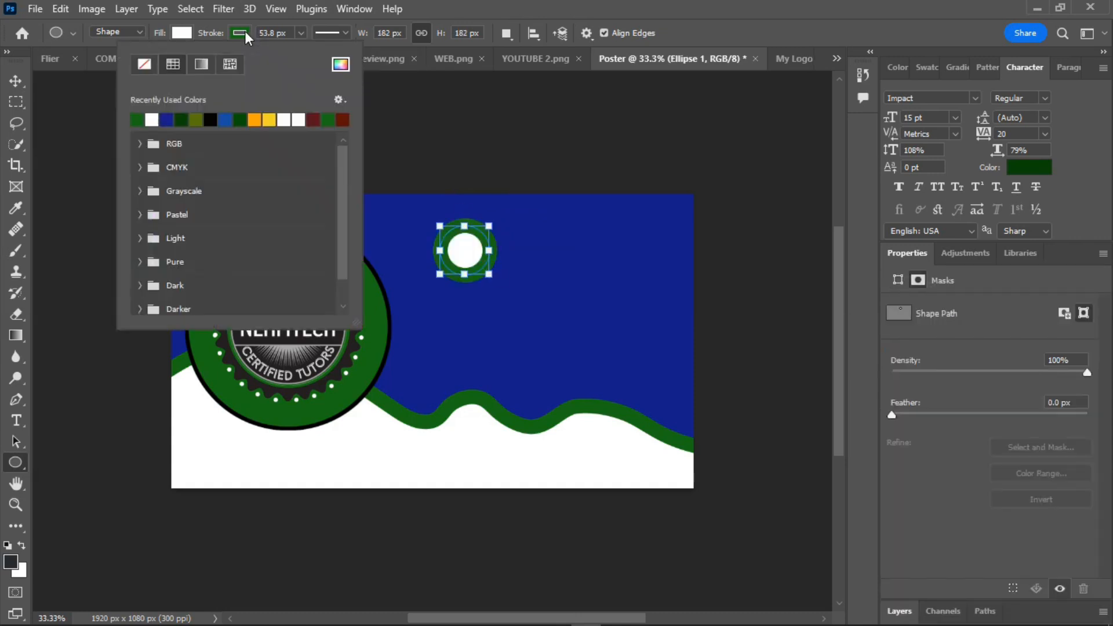
pyautogui.click(144, 64)
pyautogui.click(183, 33)
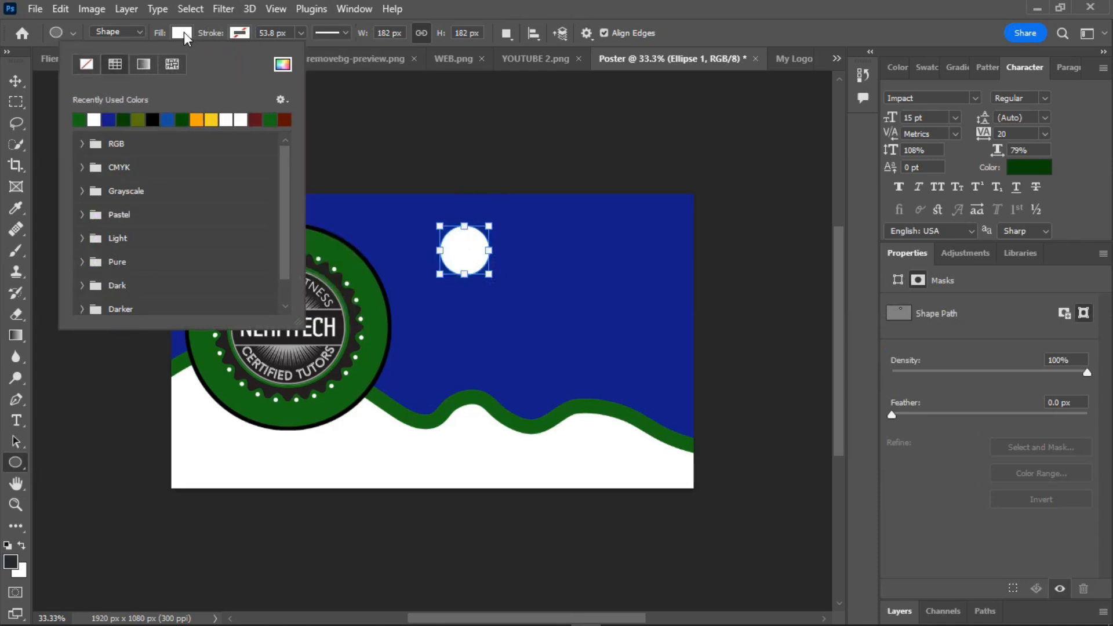
pyautogui.click(211, 120)
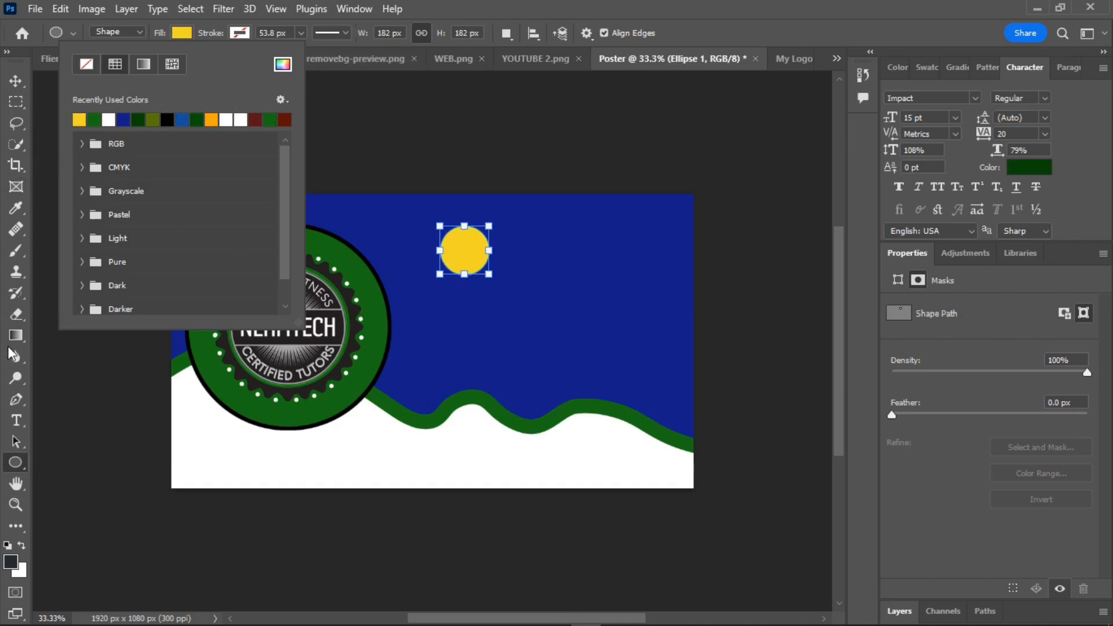
# Step: Place centered text "40% OFF" on the yellow circle in blue Black Ops One, 15 pt, with 14 pt leading and 96% horizontal scale
pyautogui.click(15, 420)
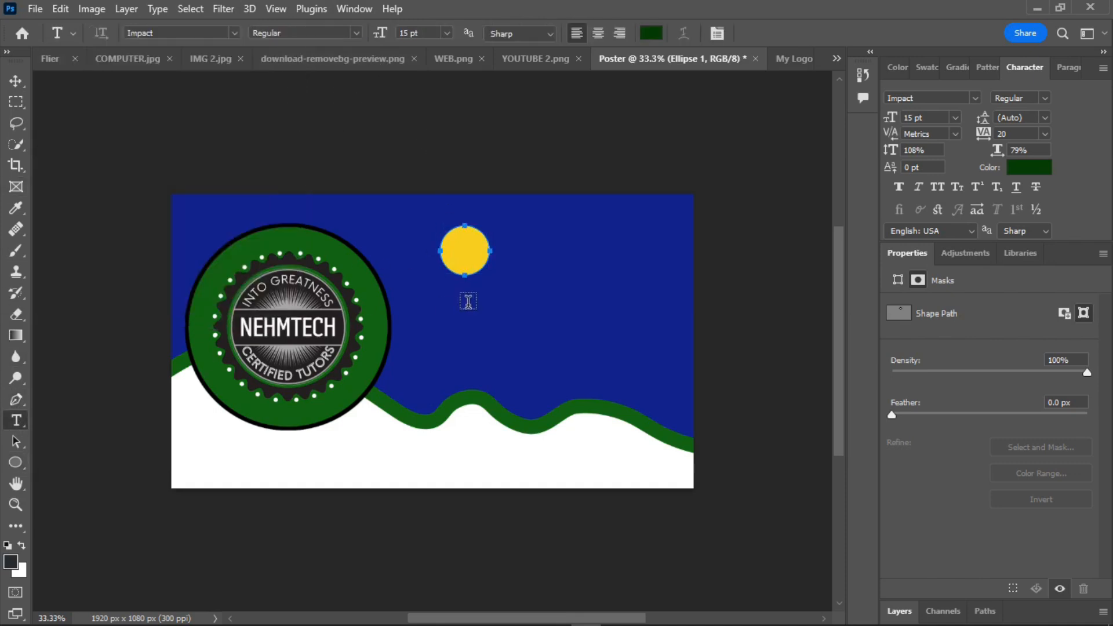
pyautogui.click(353, 215)
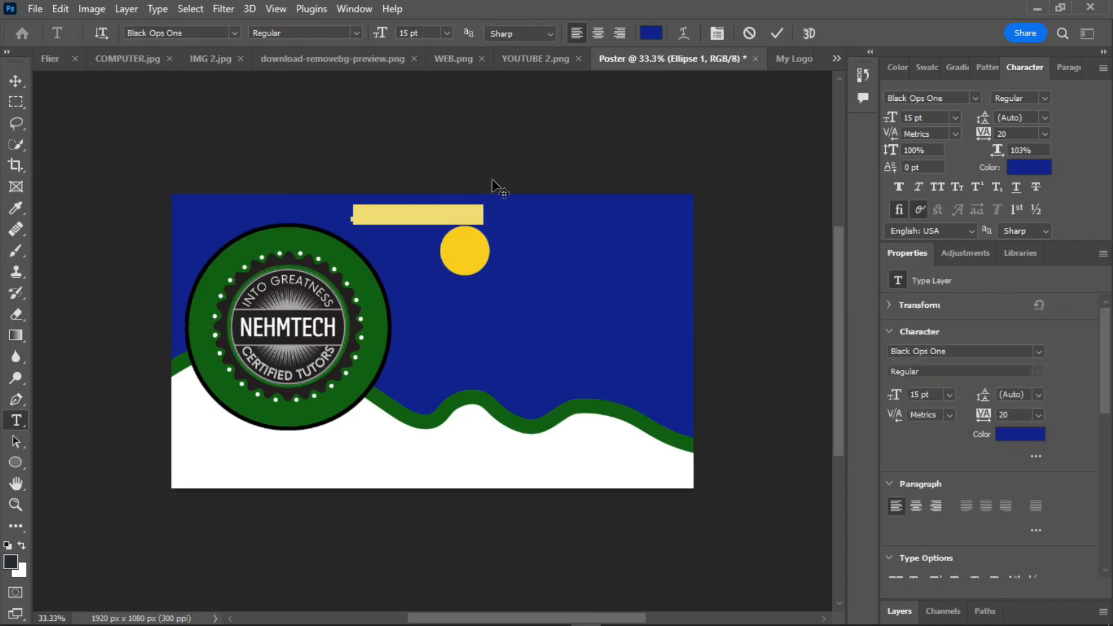
pyautogui.press('BackSpace')
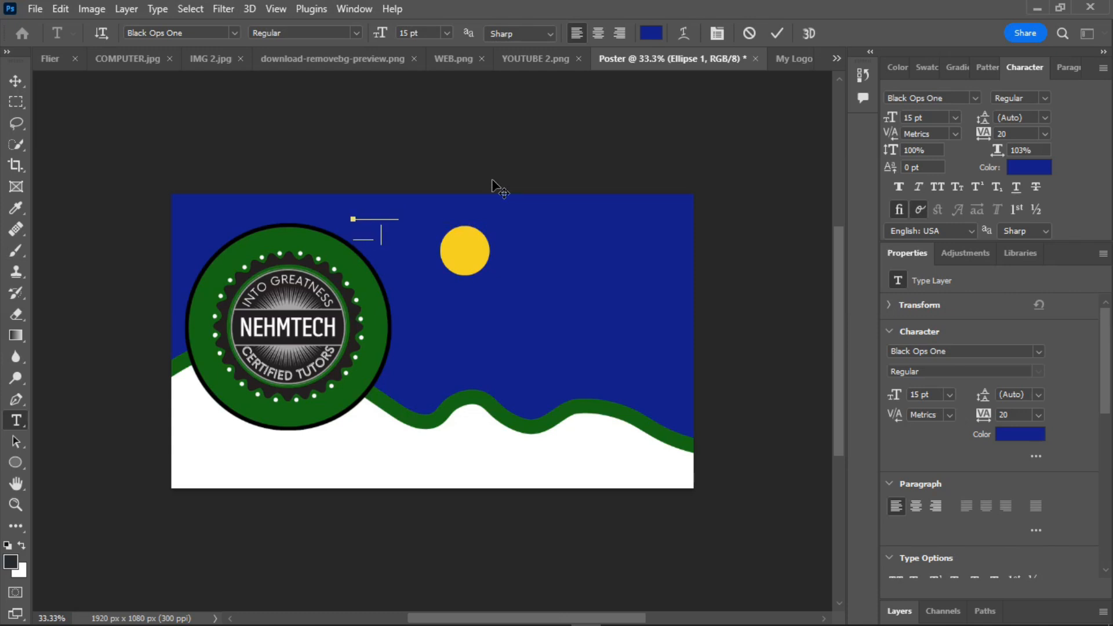
pyautogui.hotkey('ctrl', 'a')
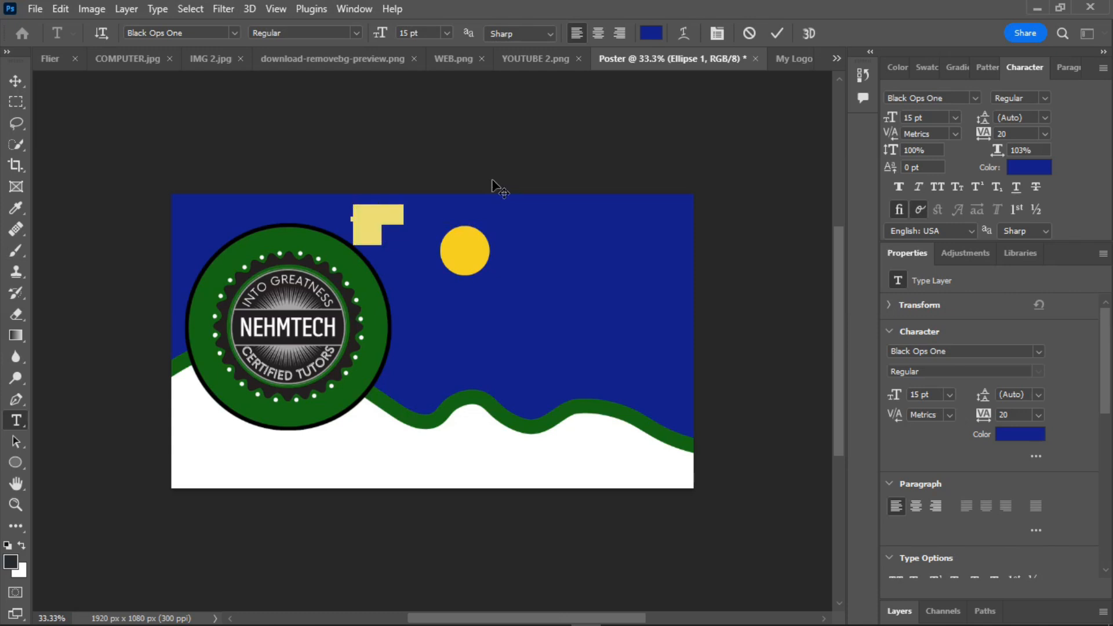
pyautogui.moveTo(490, 217); pyautogui.dragTo(570, 234)
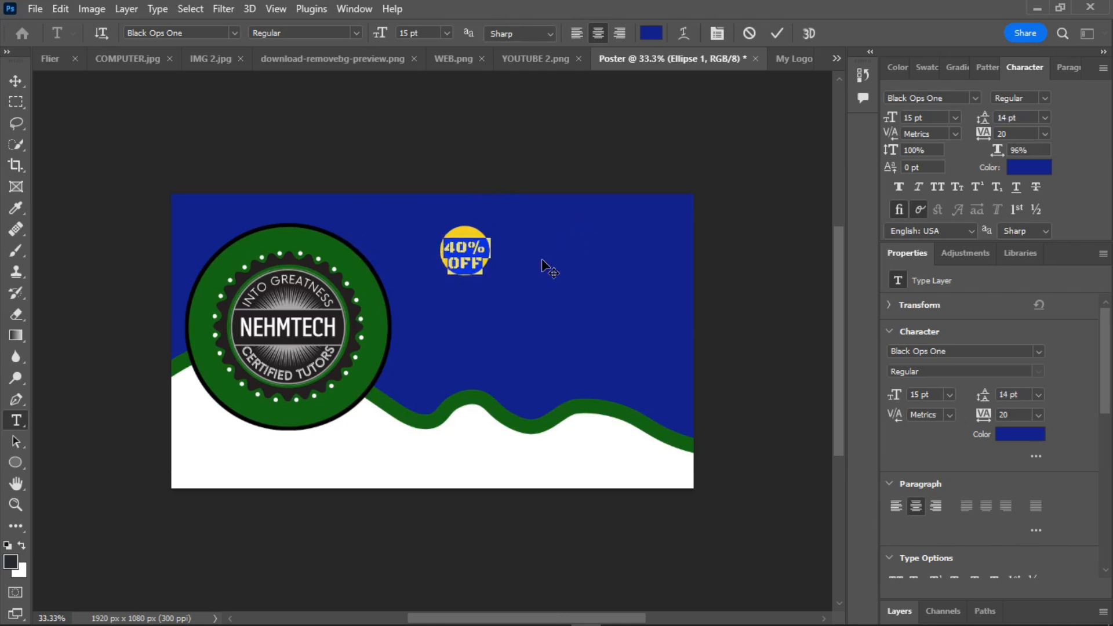
pyautogui.moveTo(542, 259); pyautogui.dragTo(542, 257)
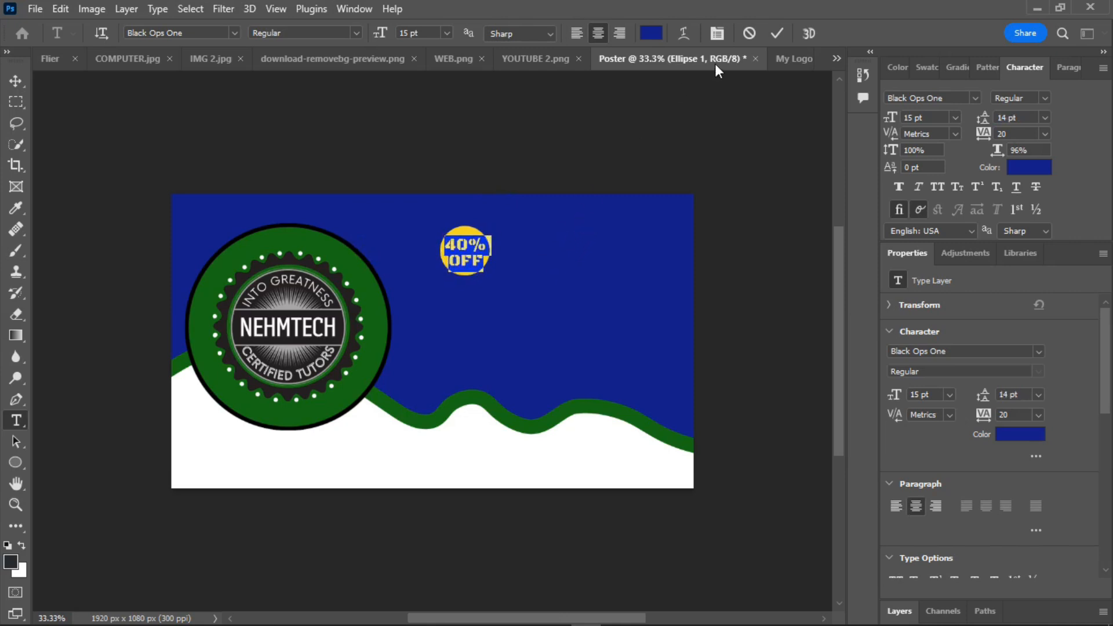
pyautogui.click(772, 34)
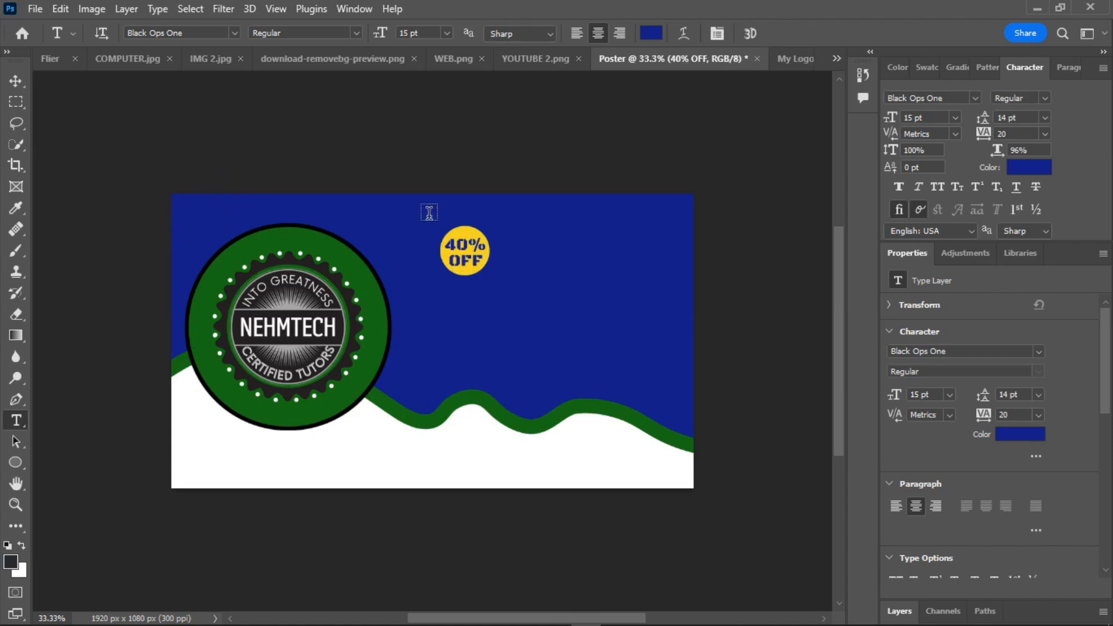
# Step: Open the gold star image download-removebg-preview from the Files folder
pyautogui.click(33, 9)
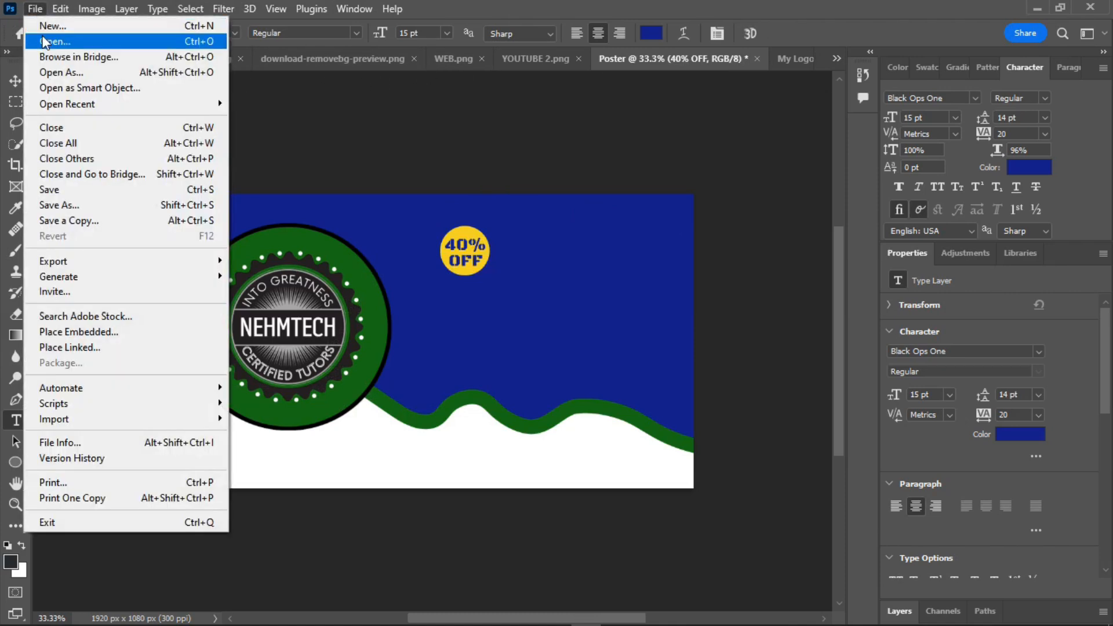
pyautogui.click(58, 43)
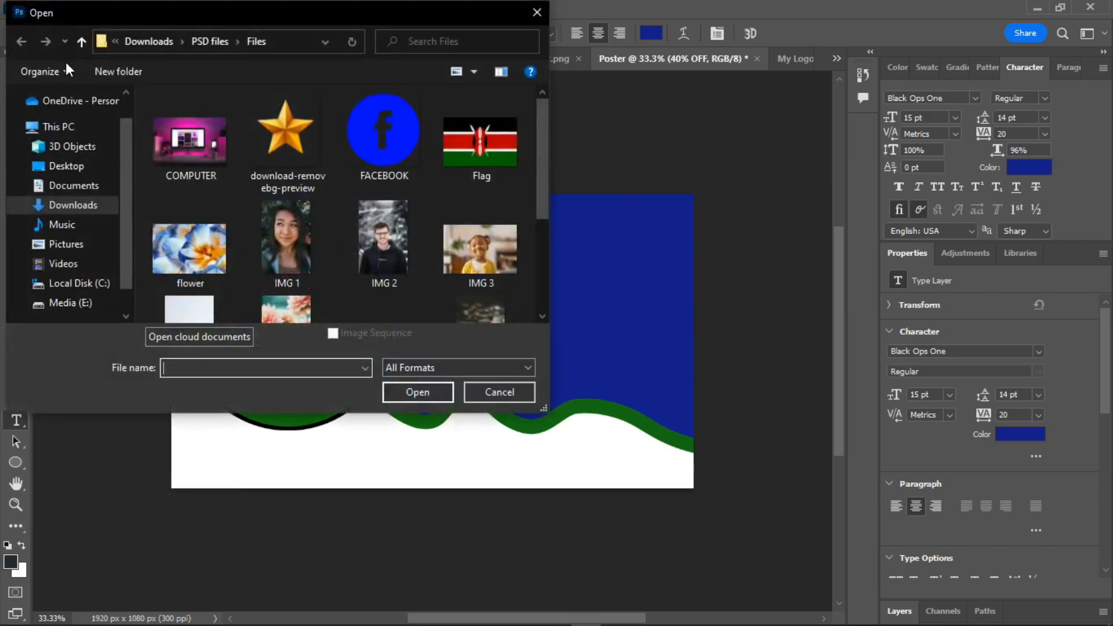
pyautogui.click(286, 153)
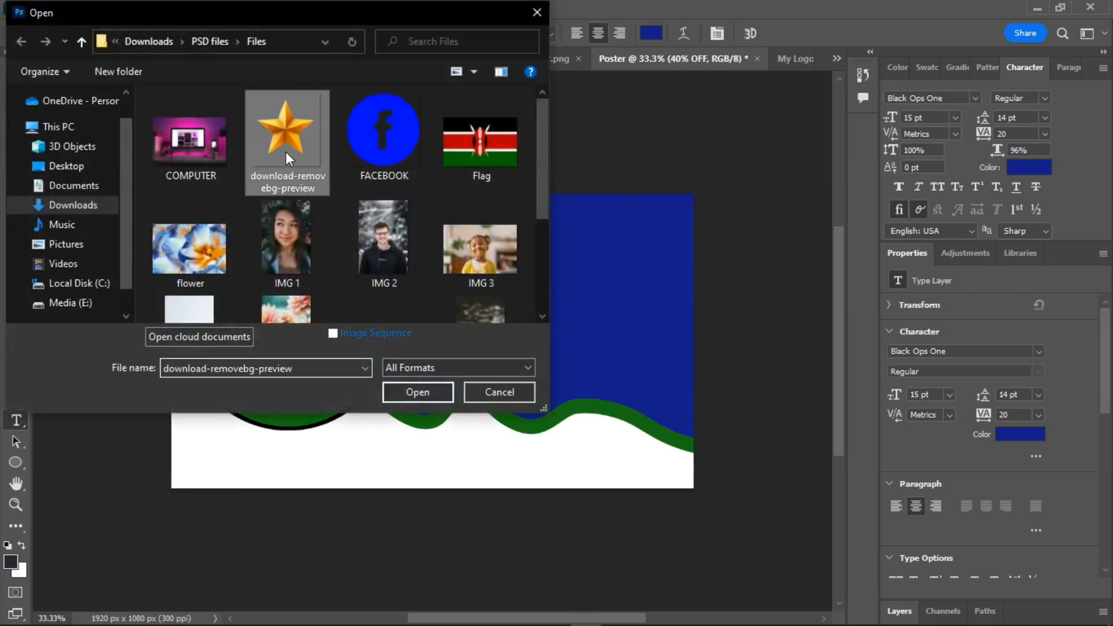
pyautogui.click(413, 394)
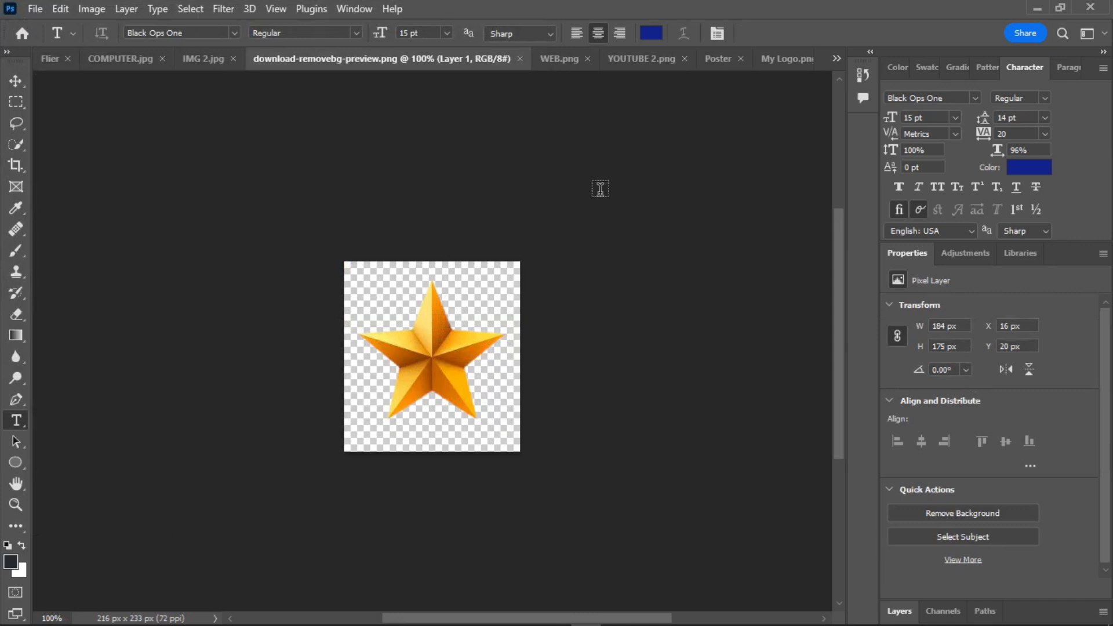
# Step: Copy the star into the Poster document and place it partly cropped in the canvas's upper-left corner
pyautogui.click(16, 81)
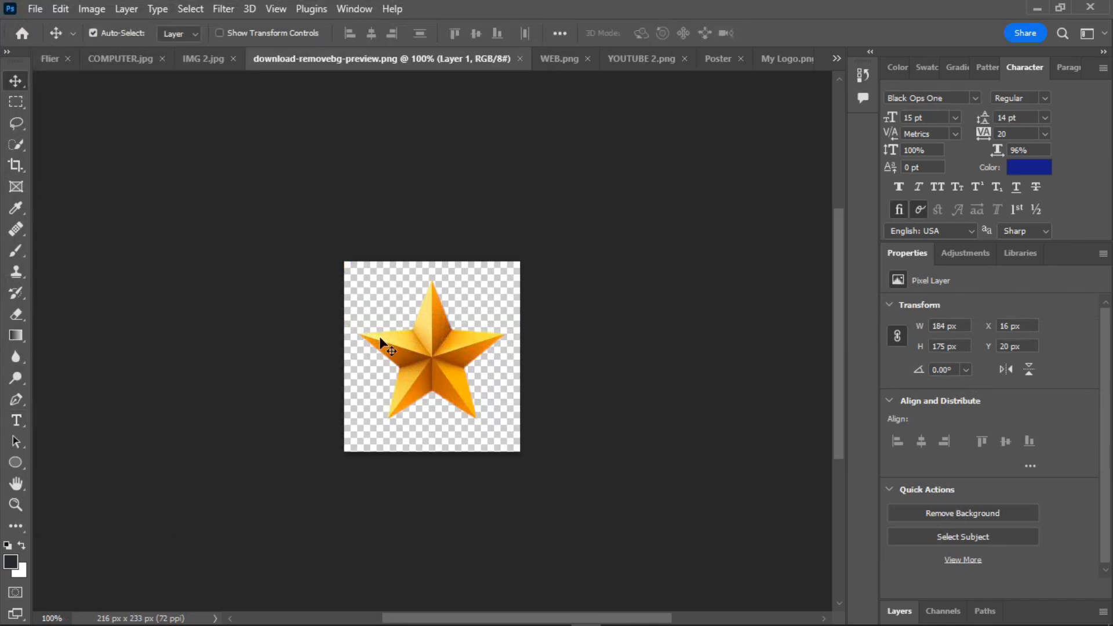
pyautogui.moveTo(432, 360); pyautogui.dragTo(710, 55)
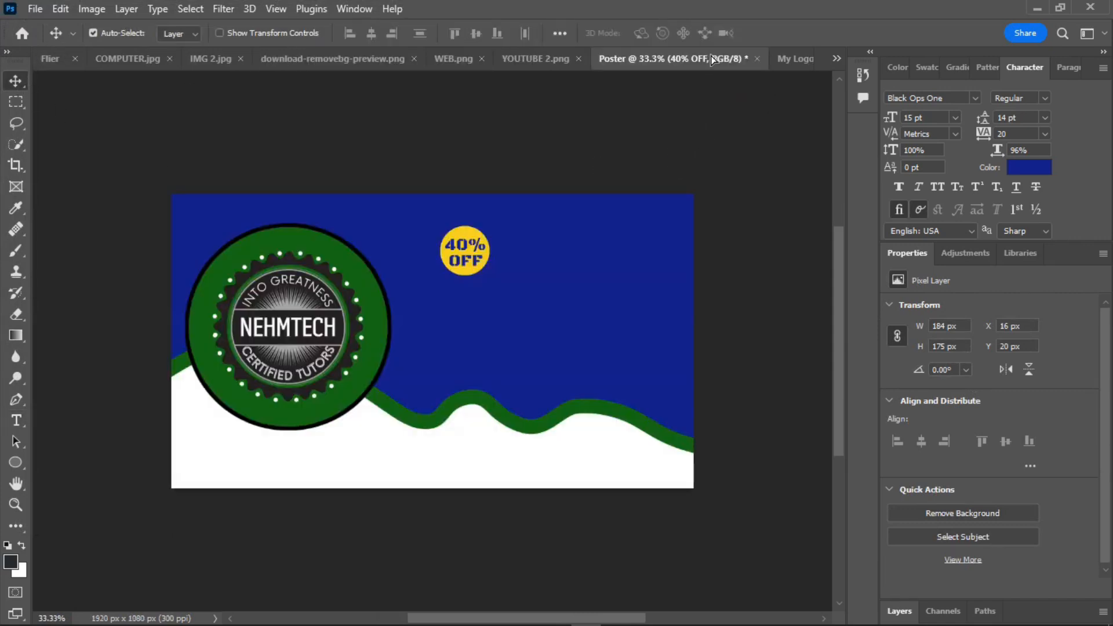
pyautogui.moveTo(183, 213); pyautogui.dragTo(180, 196)
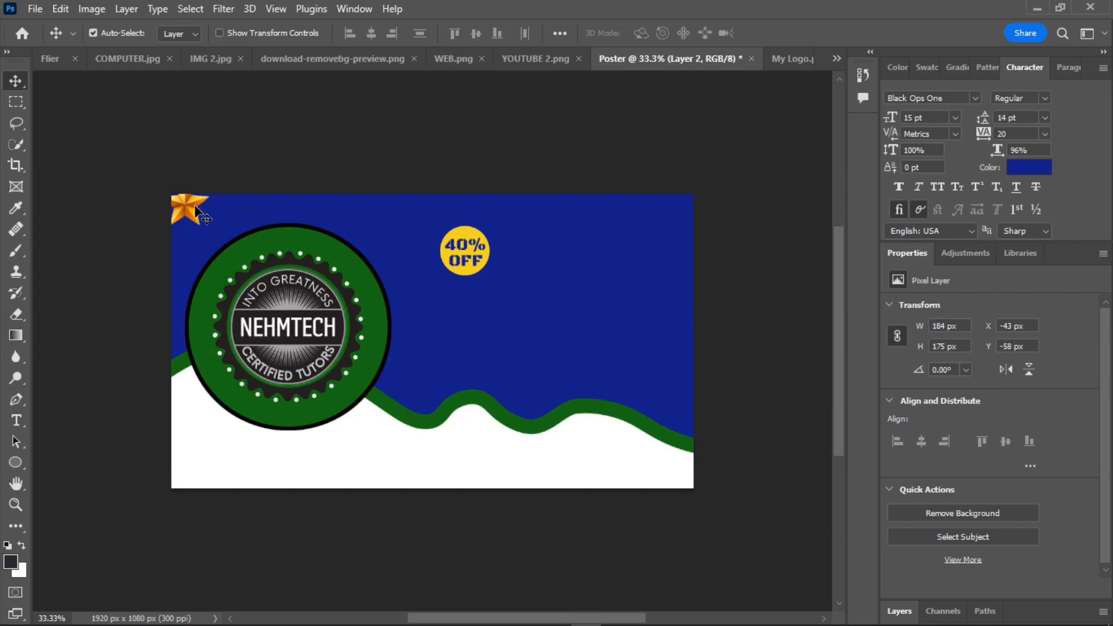
# Step: Paste a second star, scale it to about 176% and position it in the poster's upper-right corner
pyautogui.click(905, 613)
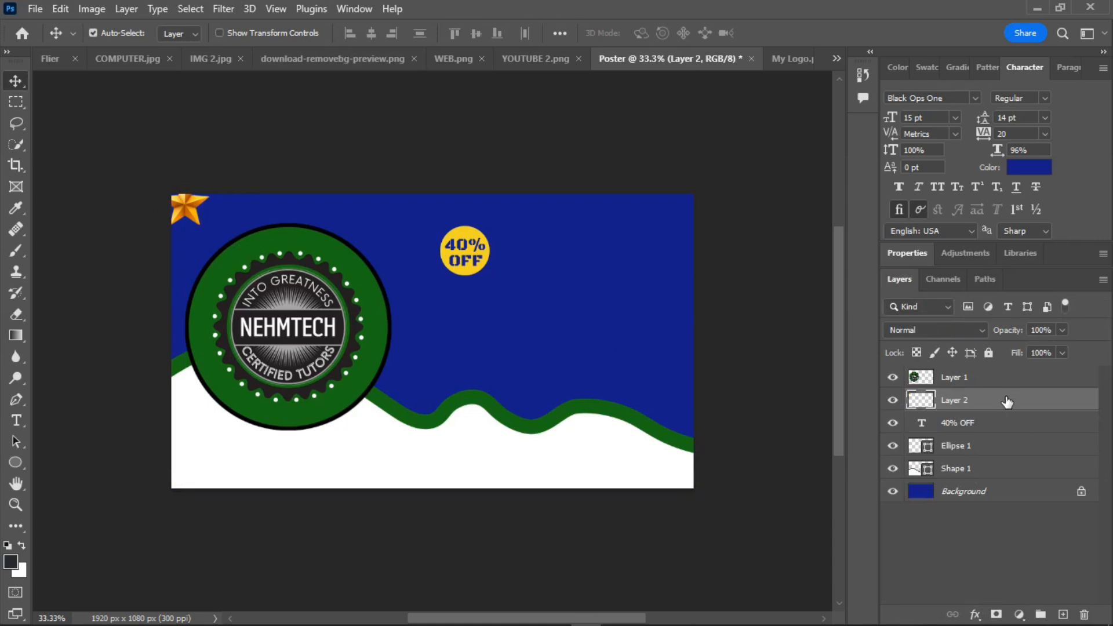
pyautogui.hotkey('ctrl', 'v')
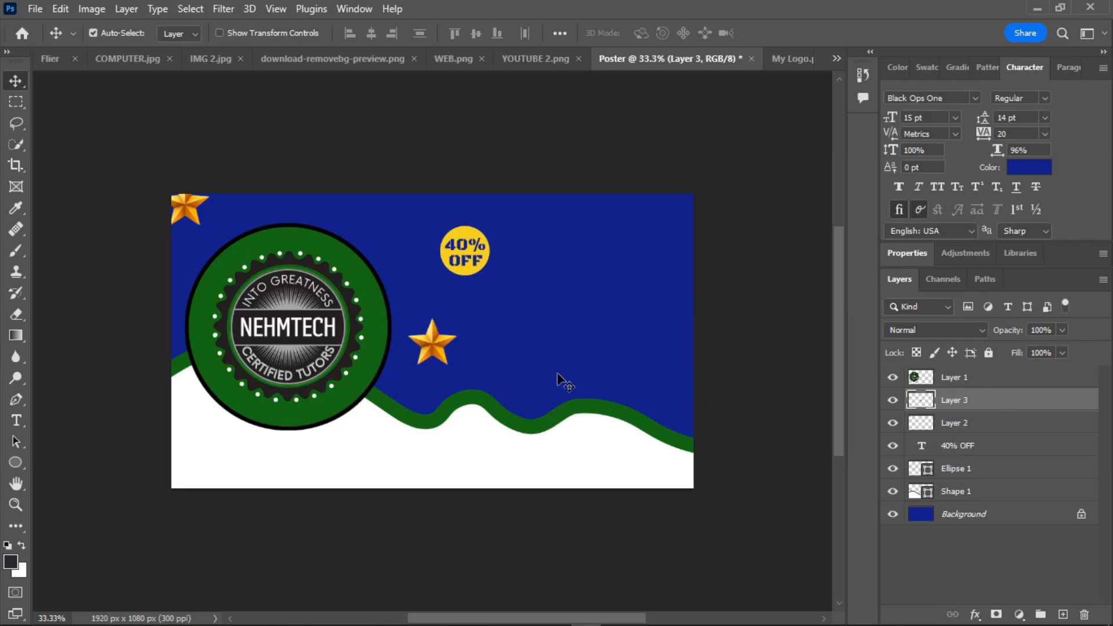
pyautogui.hotkey('ctrl', 't')
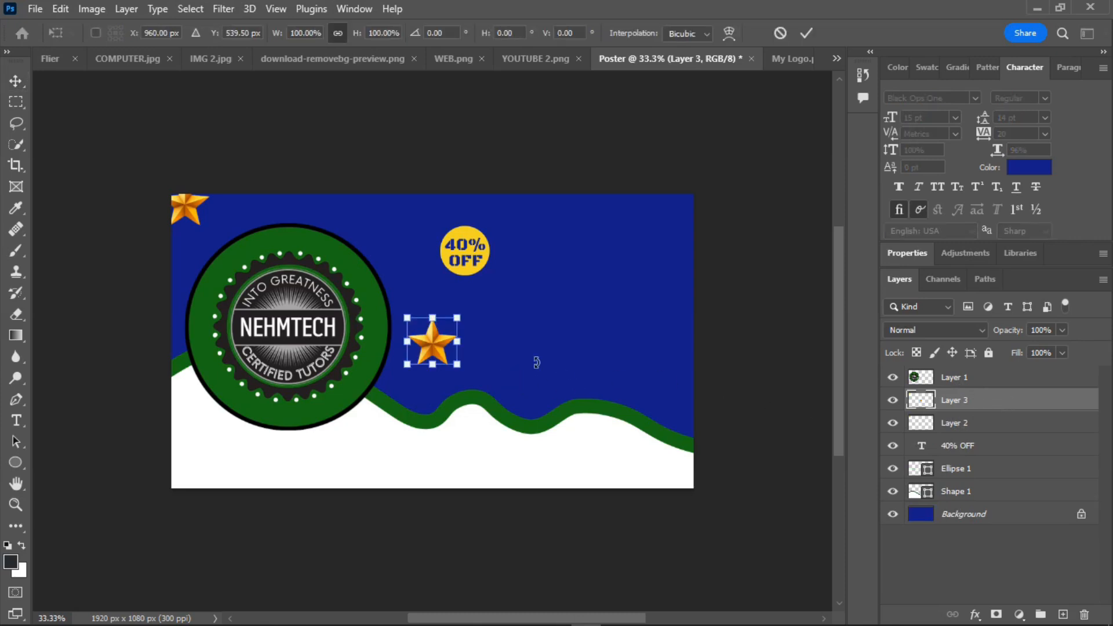
pyautogui.moveTo(459, 314); pyautogui.dragTo(494, 280)
pyautogui.moveTo(450, 322); pyautogui.dragTo(655, 238)
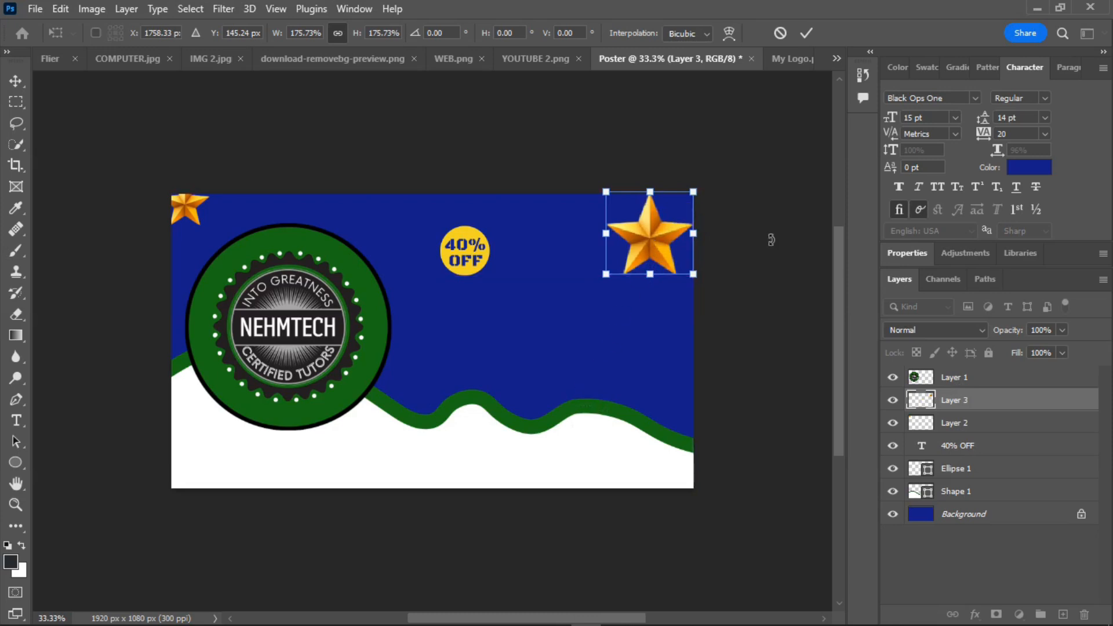
pyautogui.click(804, 33)
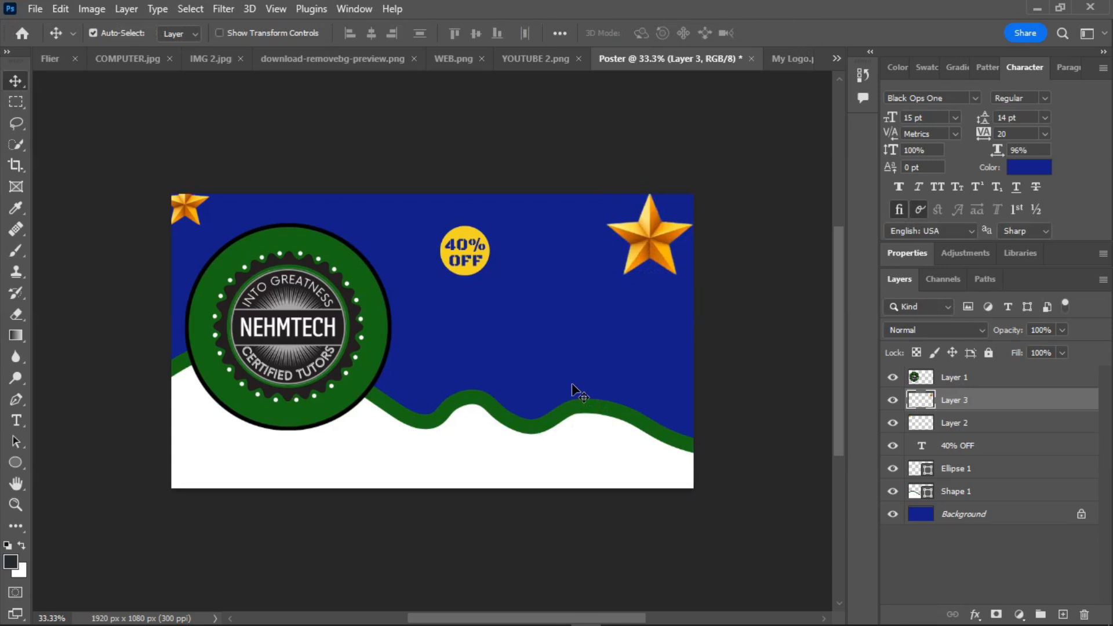
# Step: Paste a third star near the poster's lower-right edge and send it behind the wavy shape
pyautogui.hotkey('ctrl', 'v')
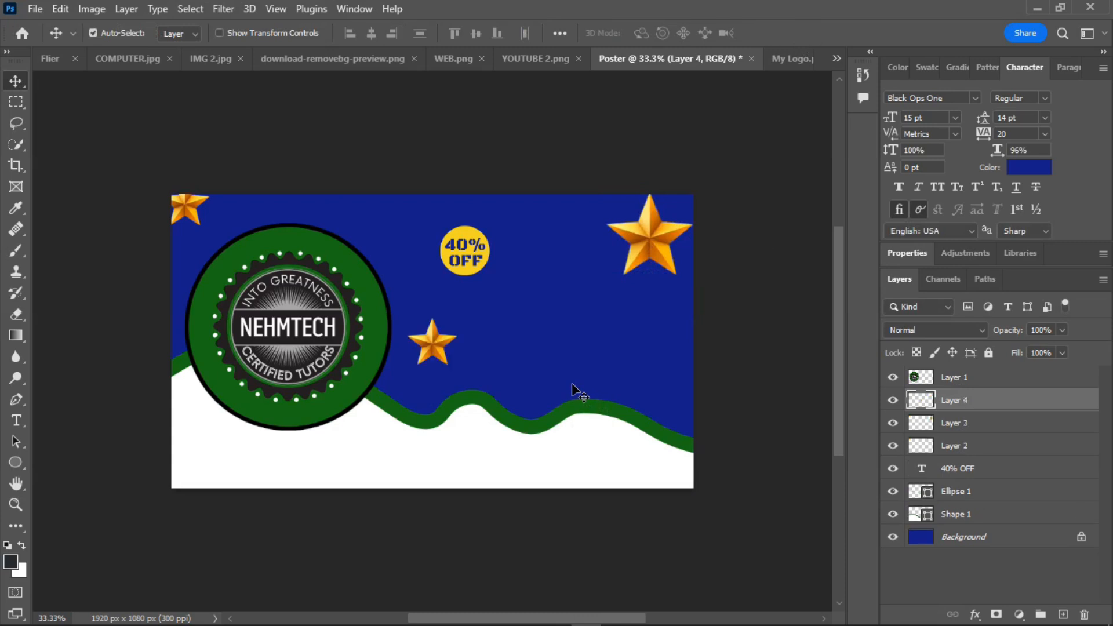
pyautogui.moveTo(425, 339); pyautogui.dragTo(670, 437)
pyautogui.hotkey('ctrl', 'shift', '[')
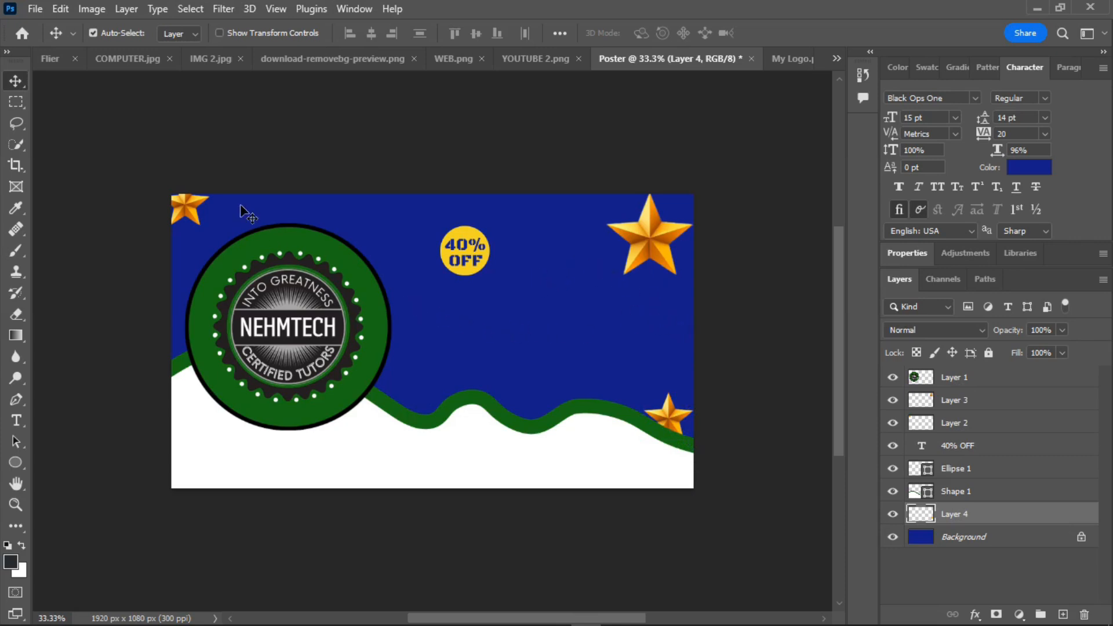
# Step: Start a left-aligned text object below the 40% OFF badge, coloured with the badge's yellow (f3d426)
pyautogui.click(36, 8)
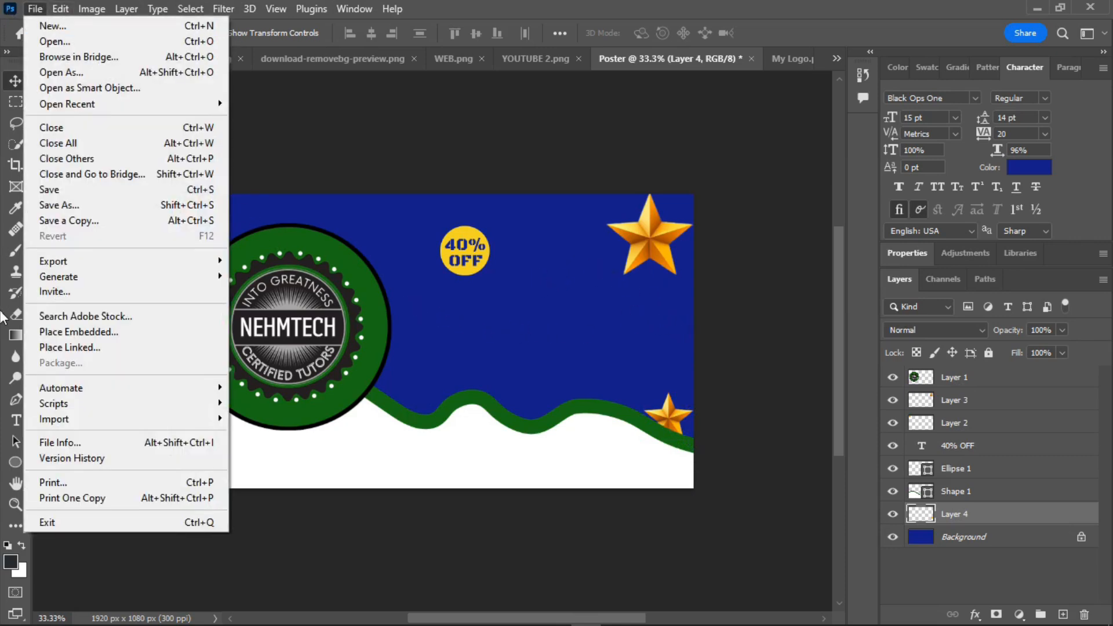
pyautogui.click(12, 422)
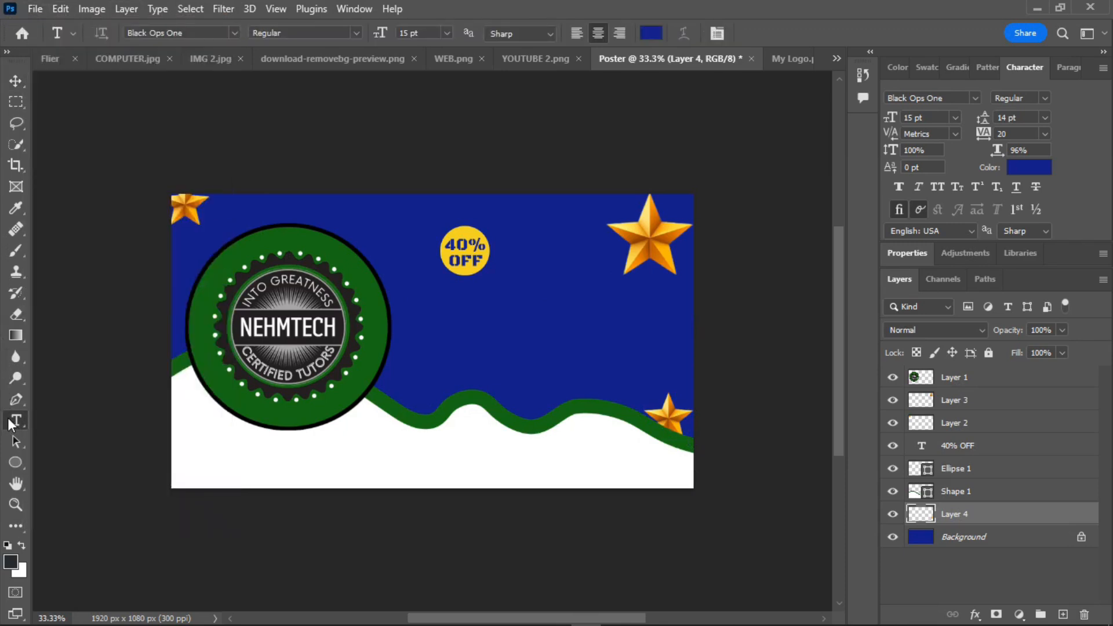
pyautogui.click(519, 296)
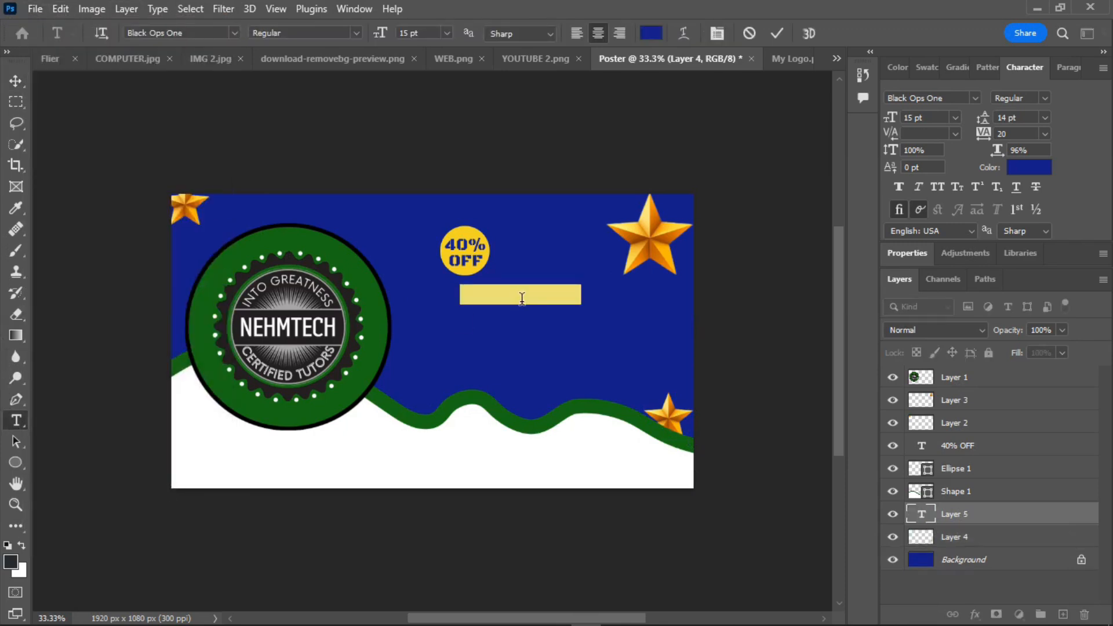
pyautogui.click(575, 34)
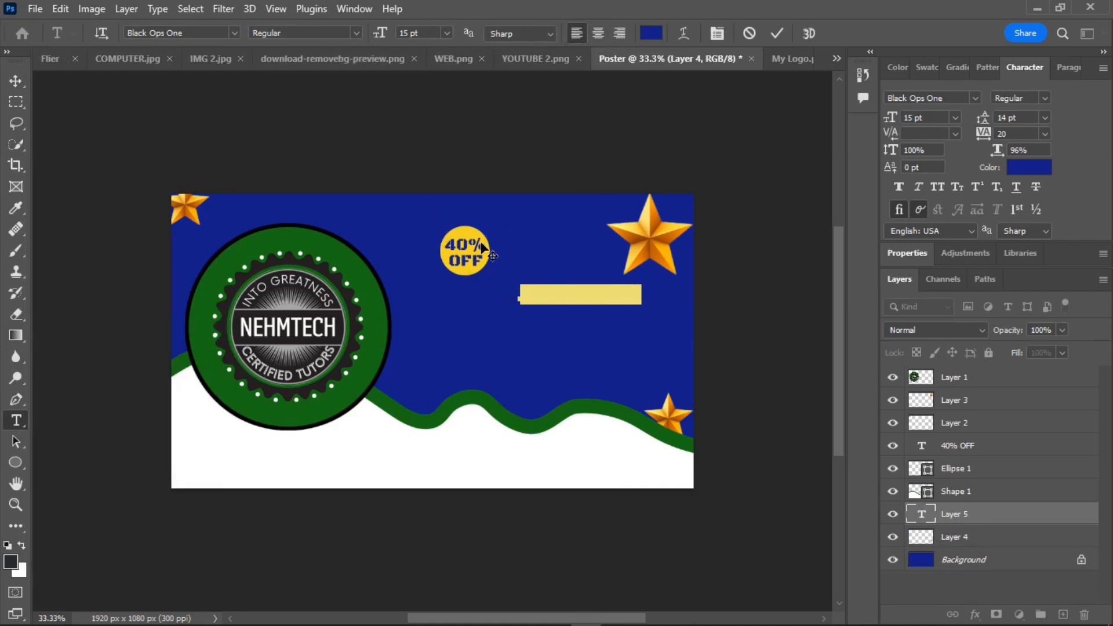
pyautogui.click(651, 35)
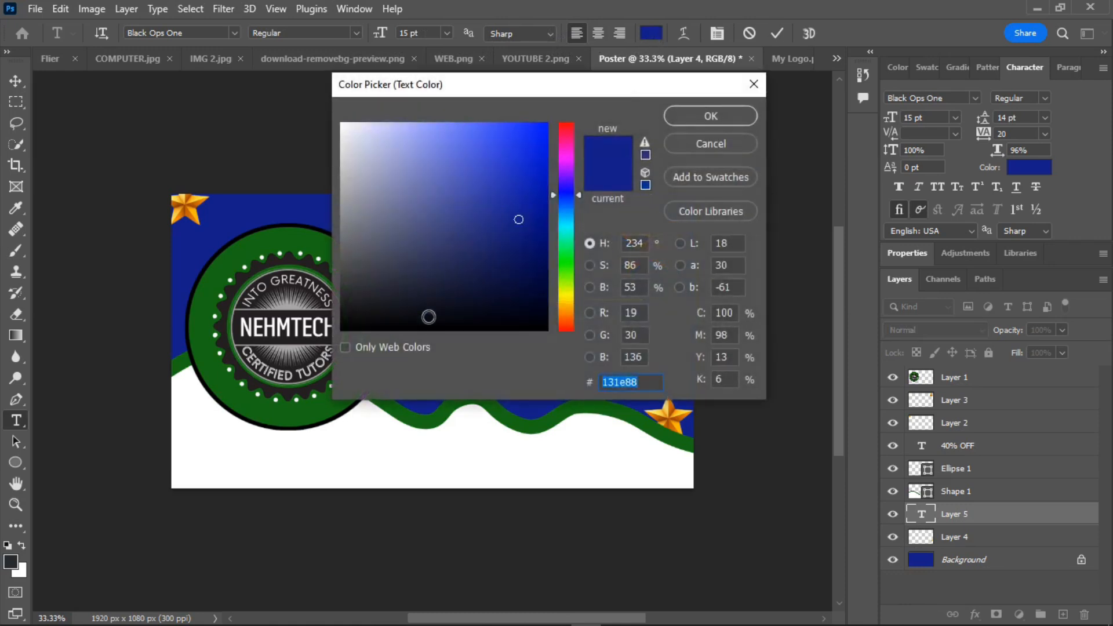
pyautogui.moveTo(653, 92); pyautogui.dragTo(583, 314)
pyautogui.click(467, 234)
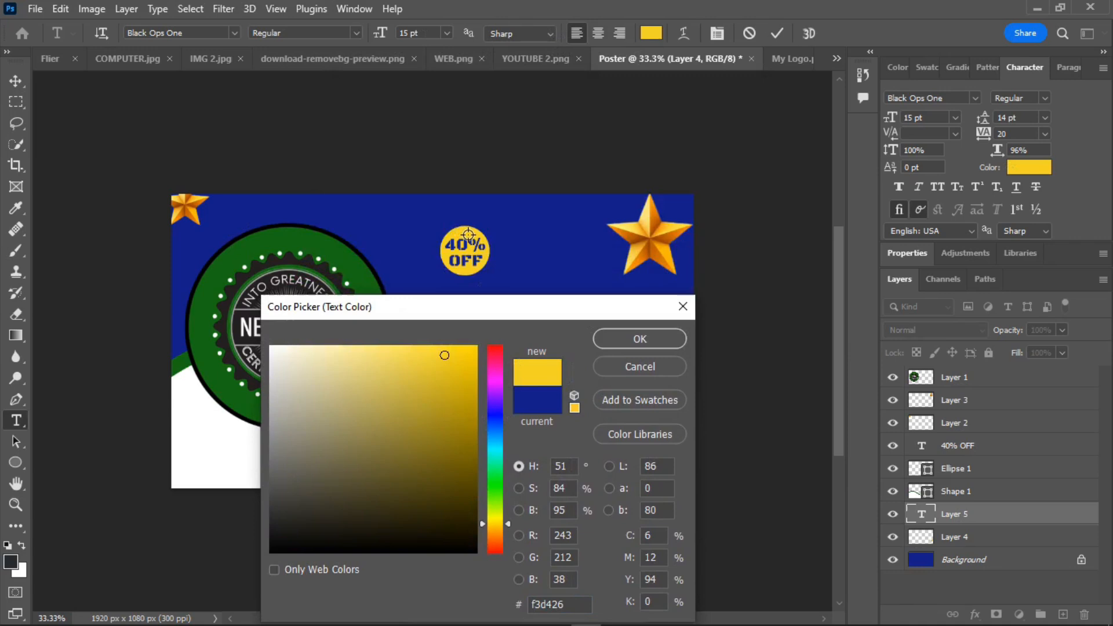
pyautogui.click(639, 339)
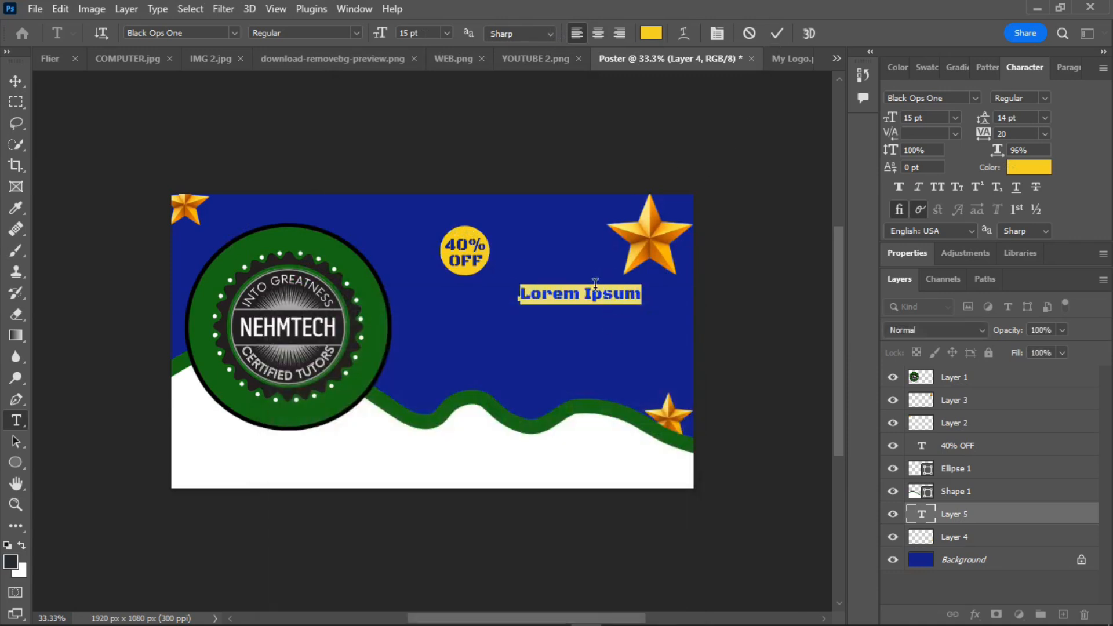
# Step: Enter the heading 2022 COURSE ENROLLMENT with each word on its own line
pyautogui.write('2022')
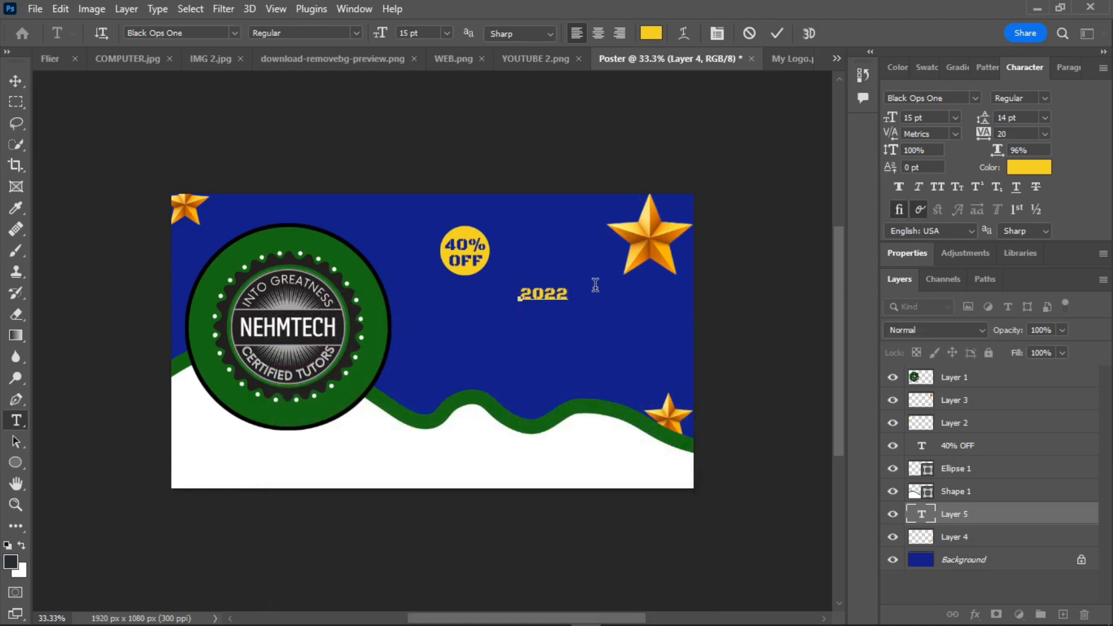
pyautogui.write('COURSE')
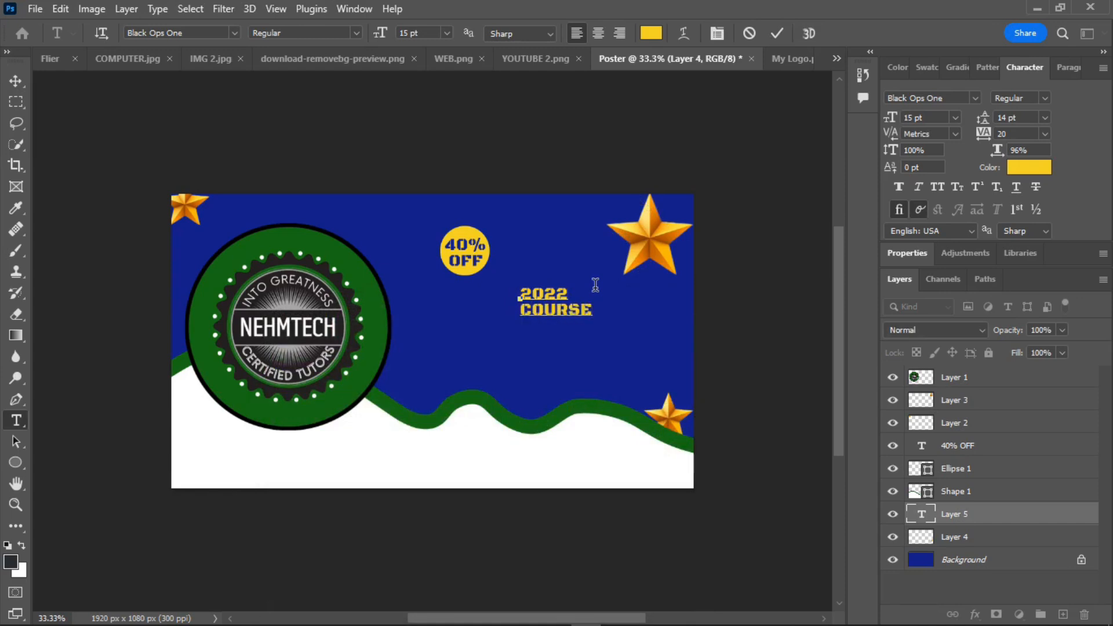
pyautogui.press('Return')
pyautogui.write('ENROLLMENT')
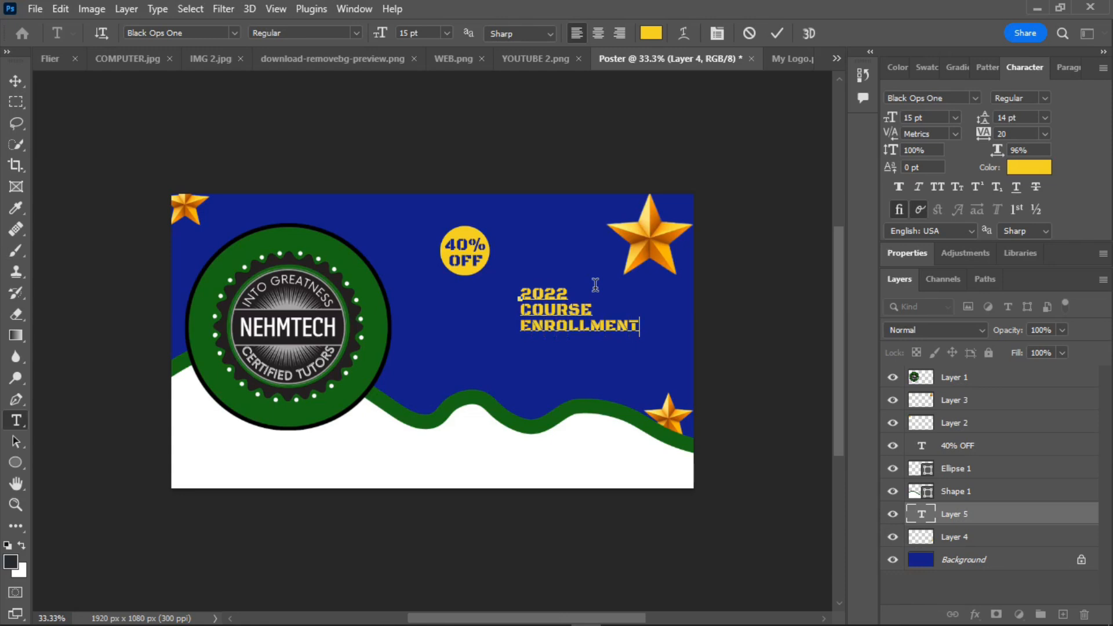
# Step: Right-align the heading, set it to 29 pt with 27 pt leading, and place it beneath the large star
pyautogui.hotkey('ctrl', 'a')
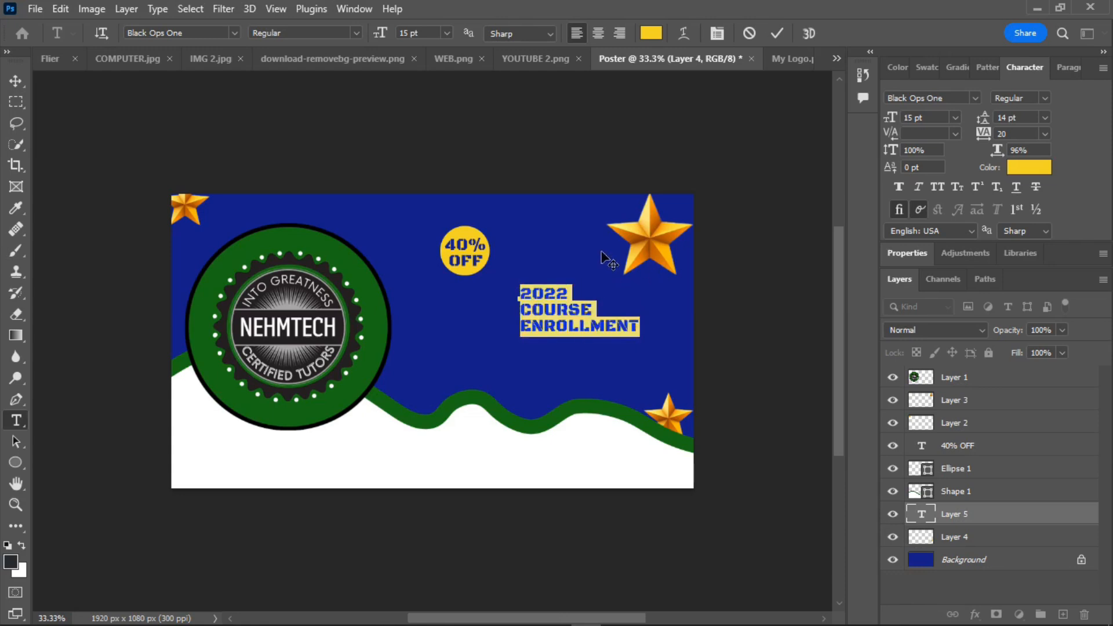
pyautogui.click(621, 33)
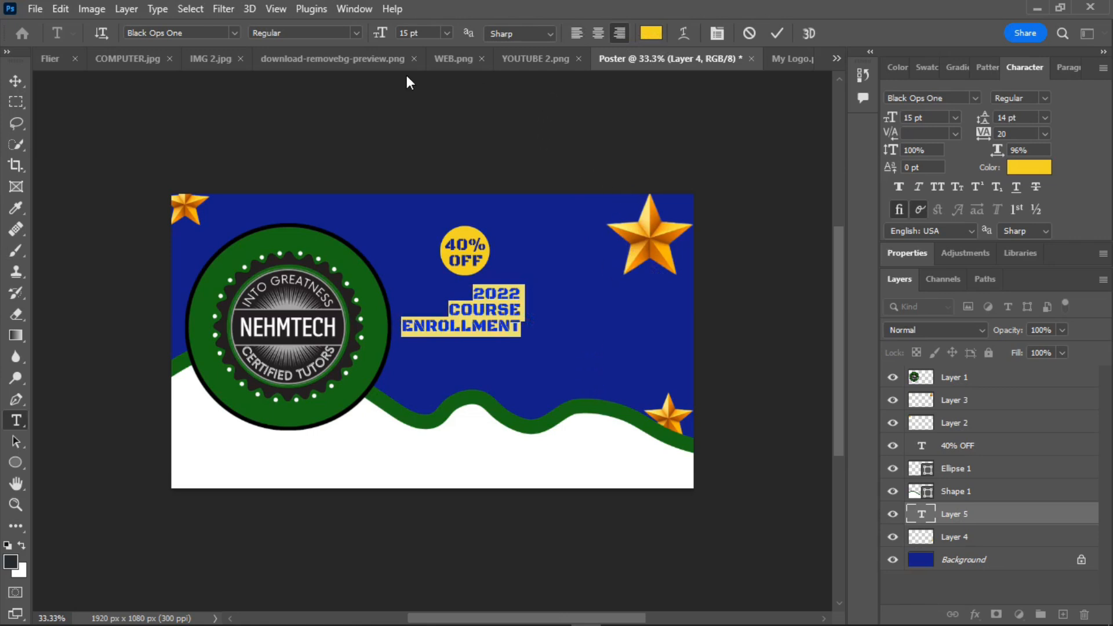
pyautogui.moveTo(378, 34); pyautogui.dragTo(391, 43)
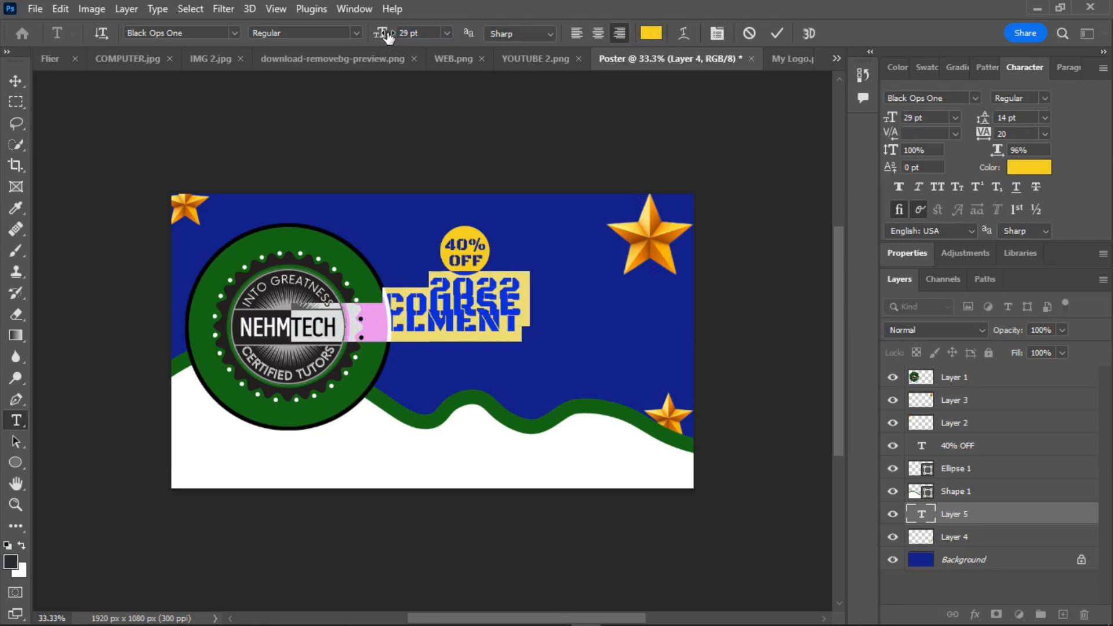
pyautogui.moveTo(663, 397); pyautogui.dragTo(700, 408)
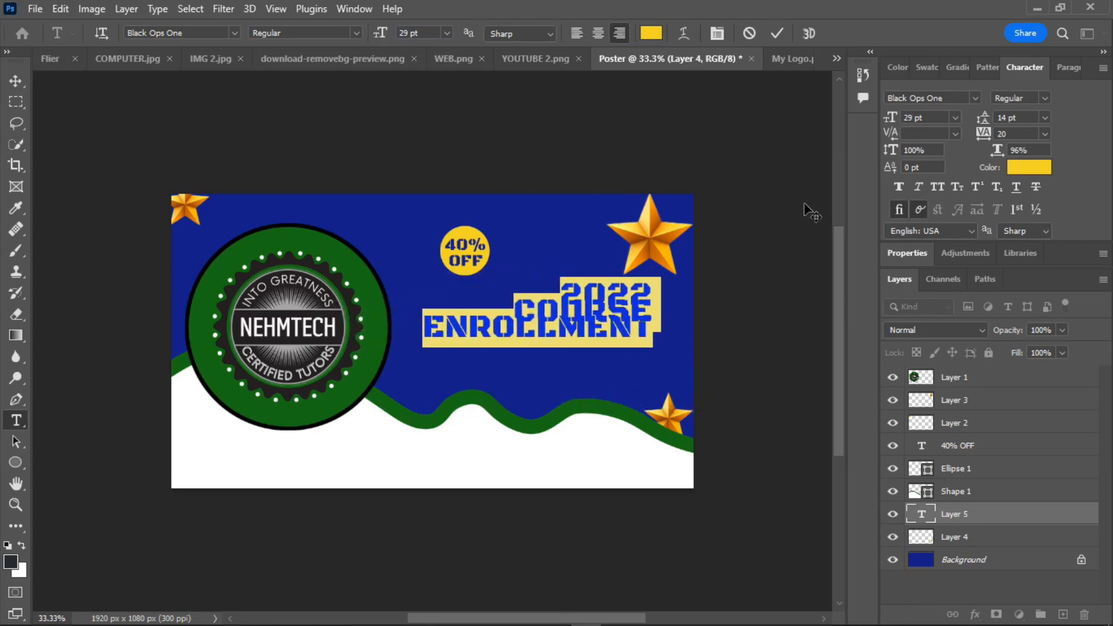
pyautogui.moveTo(985, 120); pyautogui.dragTo(997, 124)
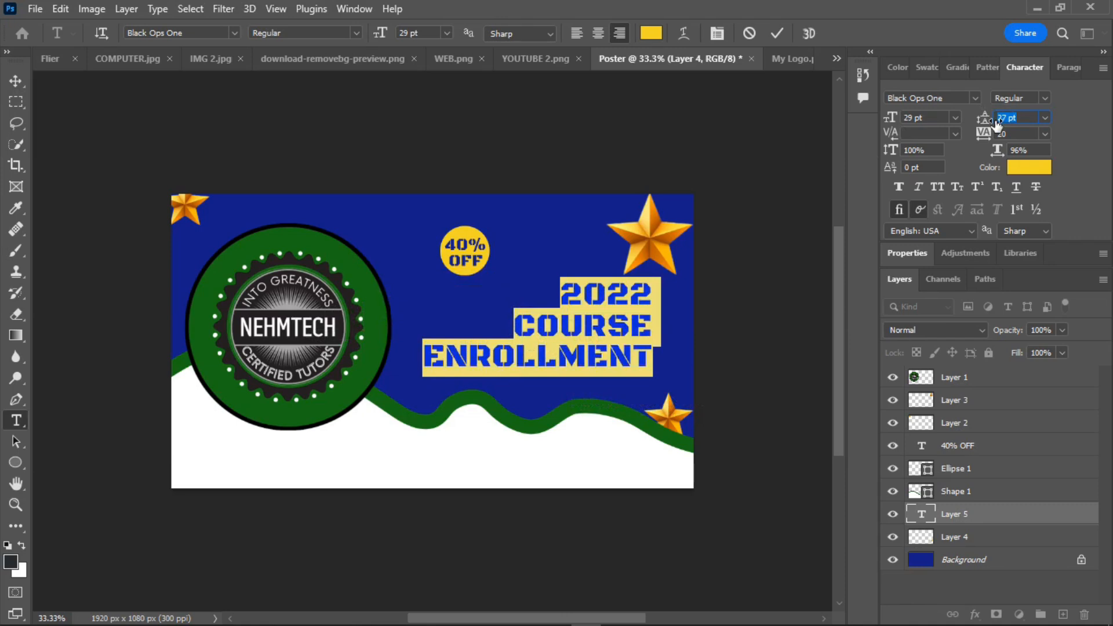
pyautogui.click(776, 33)
# Step: Colour only the word COURSE in the heading white (FFF)
pyautogui.moveTo(652, 322); pyautogui.dragTo(511, 322)
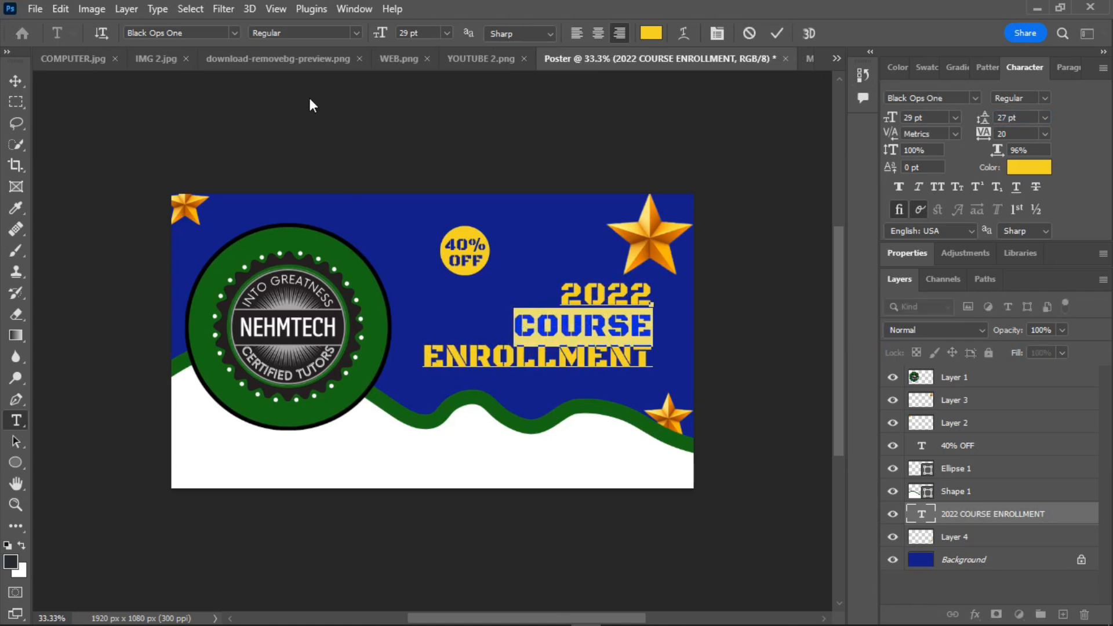
pyautogui.click(643, 35)
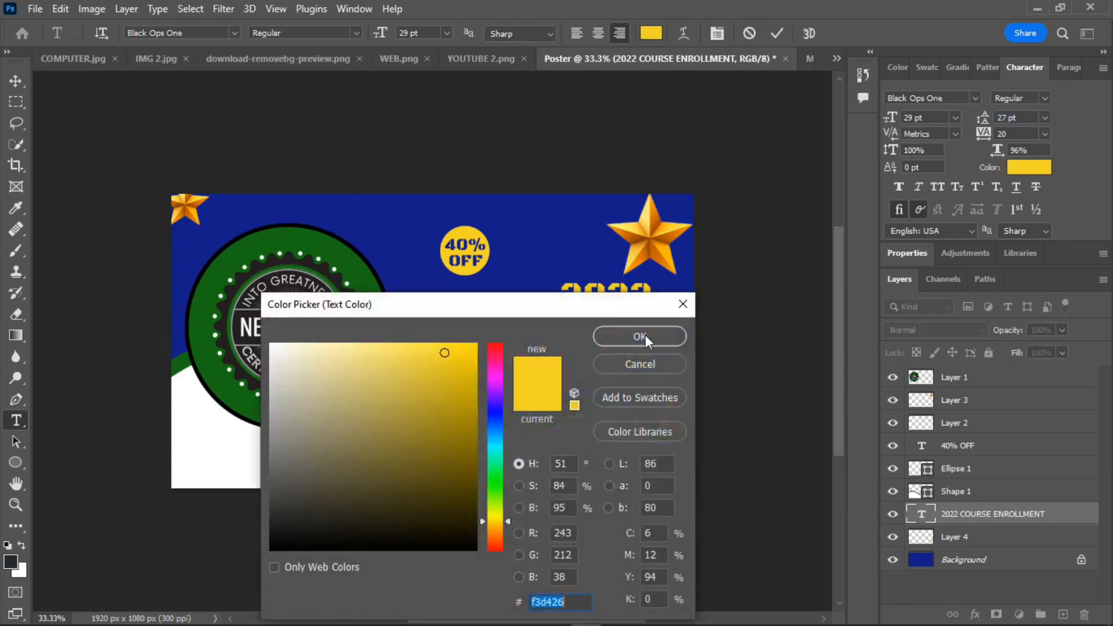
pyautogui.write('FFF')
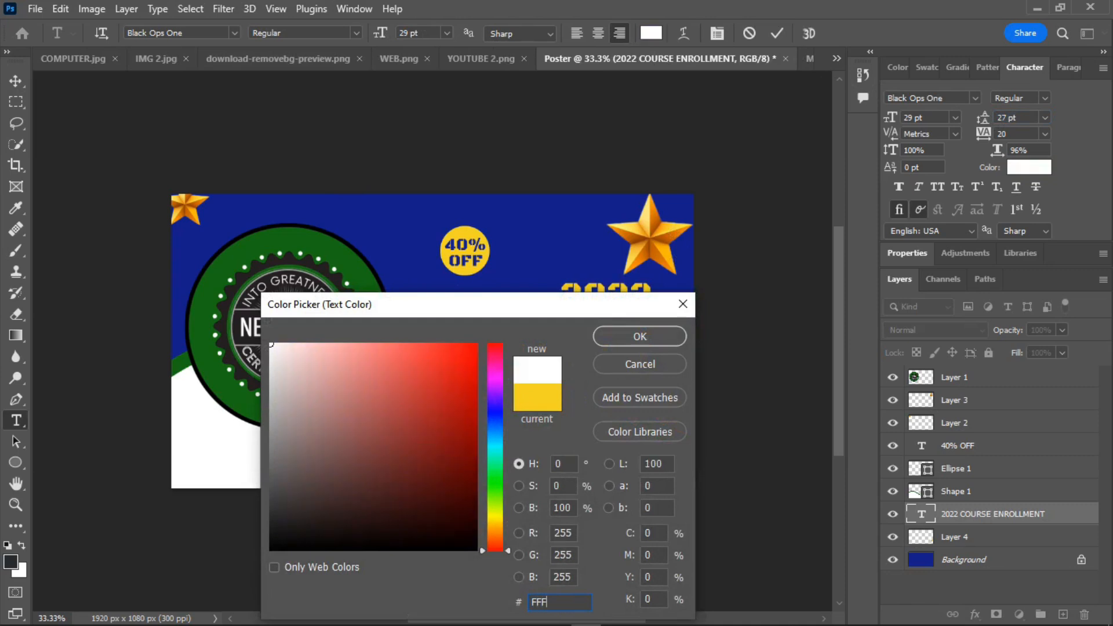
pyautogui.click(662, 338)
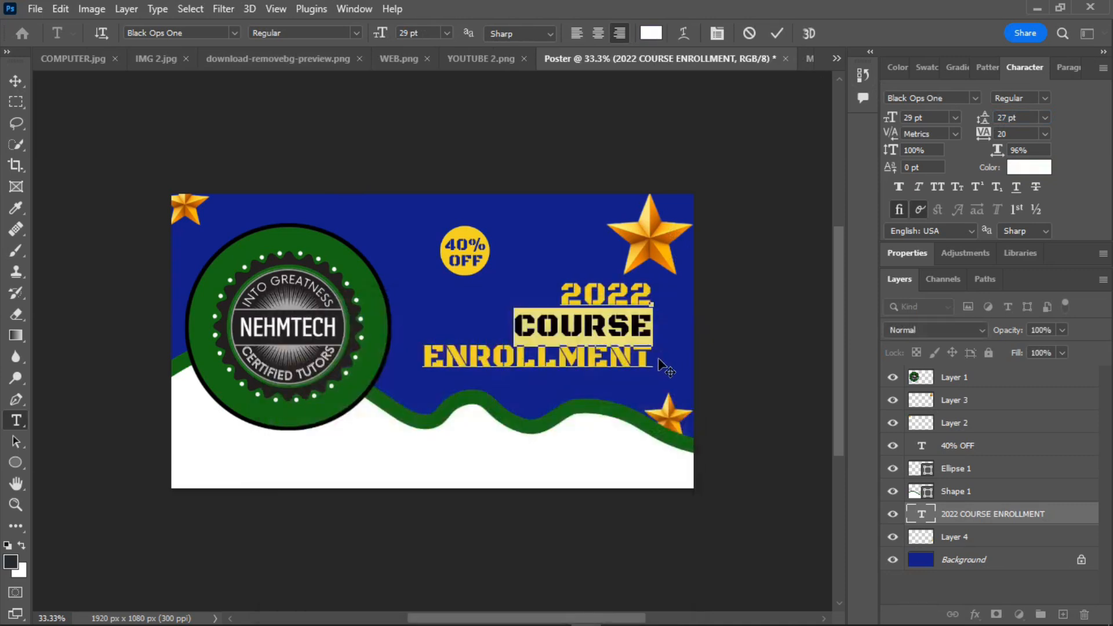
# Step: Set the whole heading to 22 pt with 118% horizontal scale and move it close to the poster's right edge
pyautogui.hotkey('ctrl', 'a')
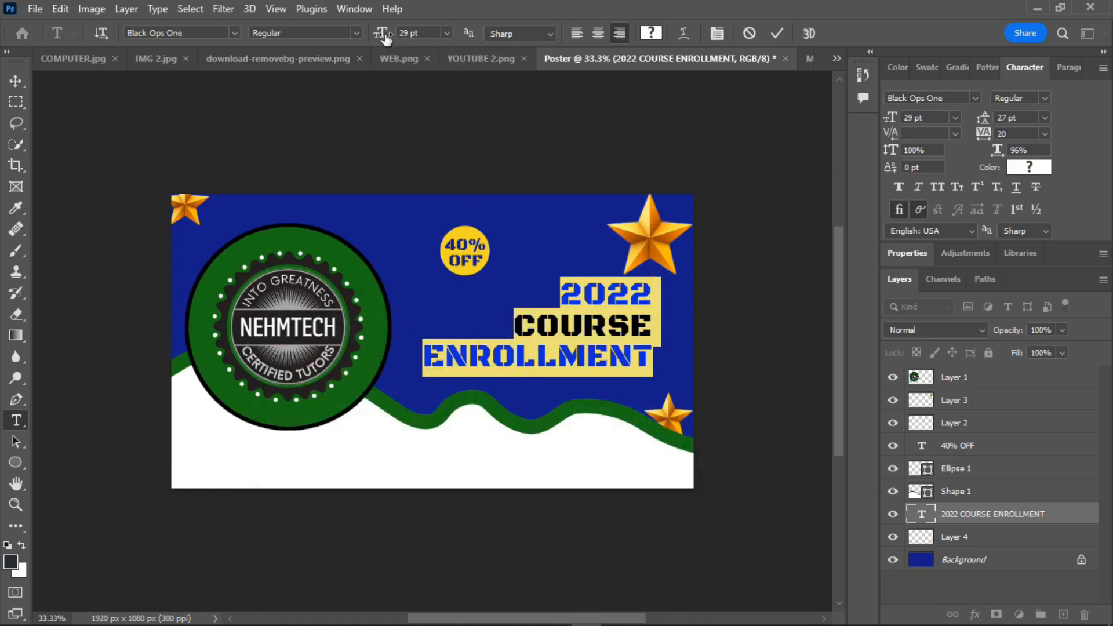
pyautogui.moveTo(379, 36); pyautogui.dragTo(374, 36)
pyautogui.moveTo(665, 323); pyautogui.dragTo(655, 309)
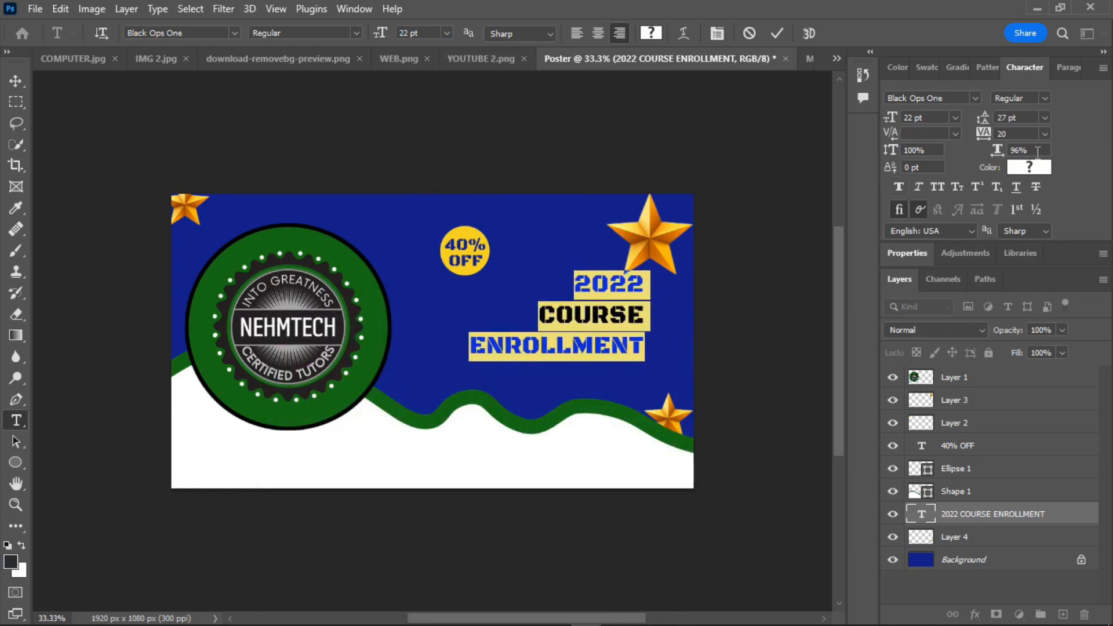
pyautogui.moveTo(997, 152); pyautogui.dragTo(1015, 153)
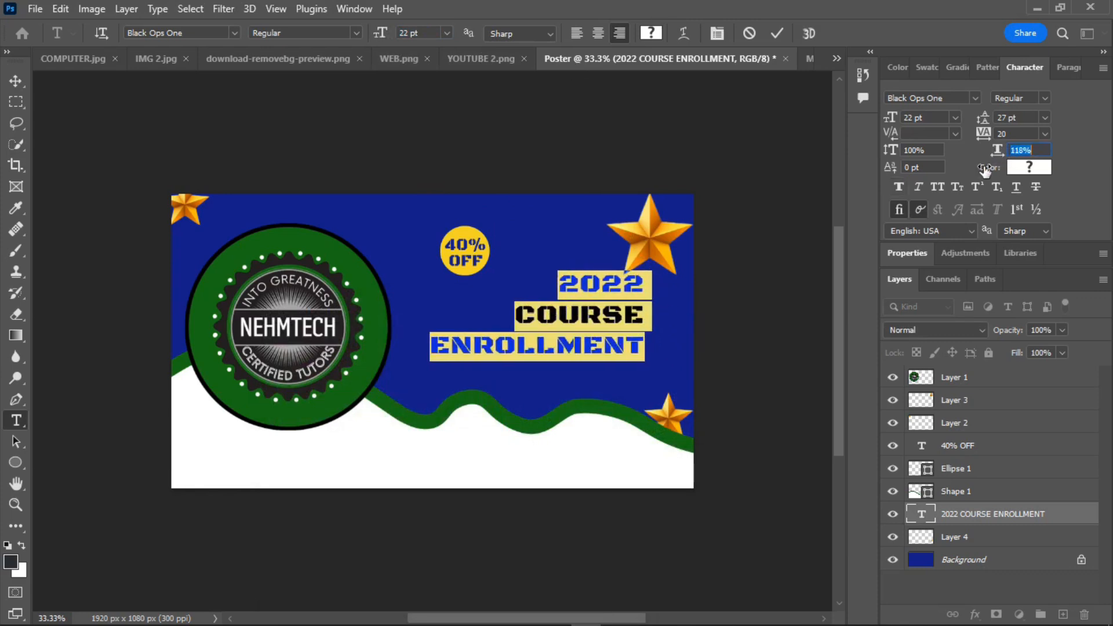
pyautogui.moveTo(713, 326); pyautogui.dragTo(741, 330)
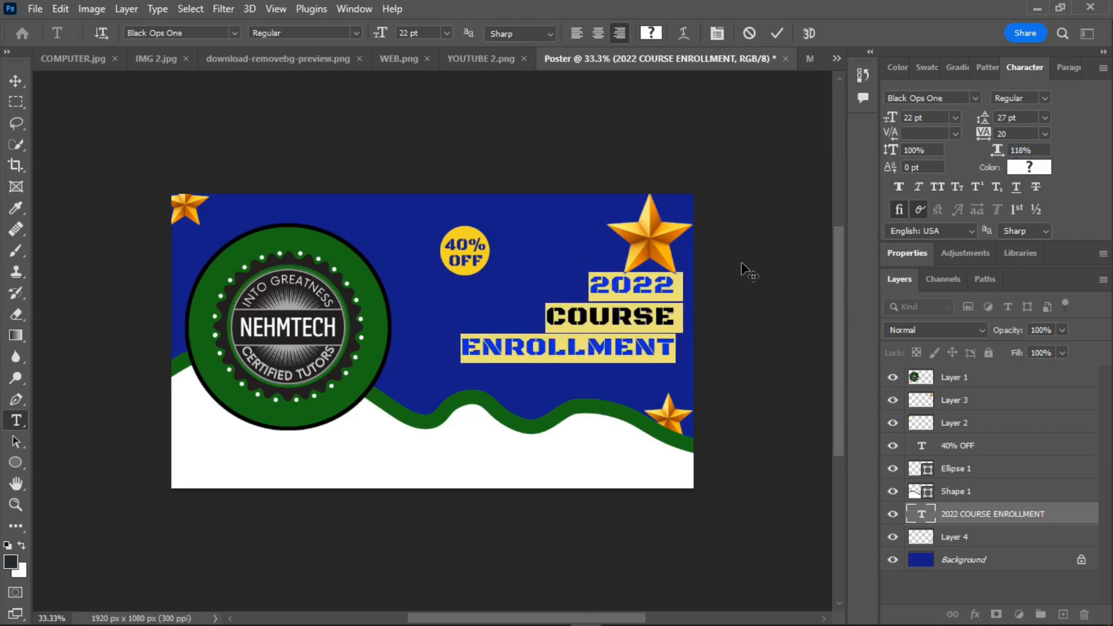
pyautogui.click(777, 33)
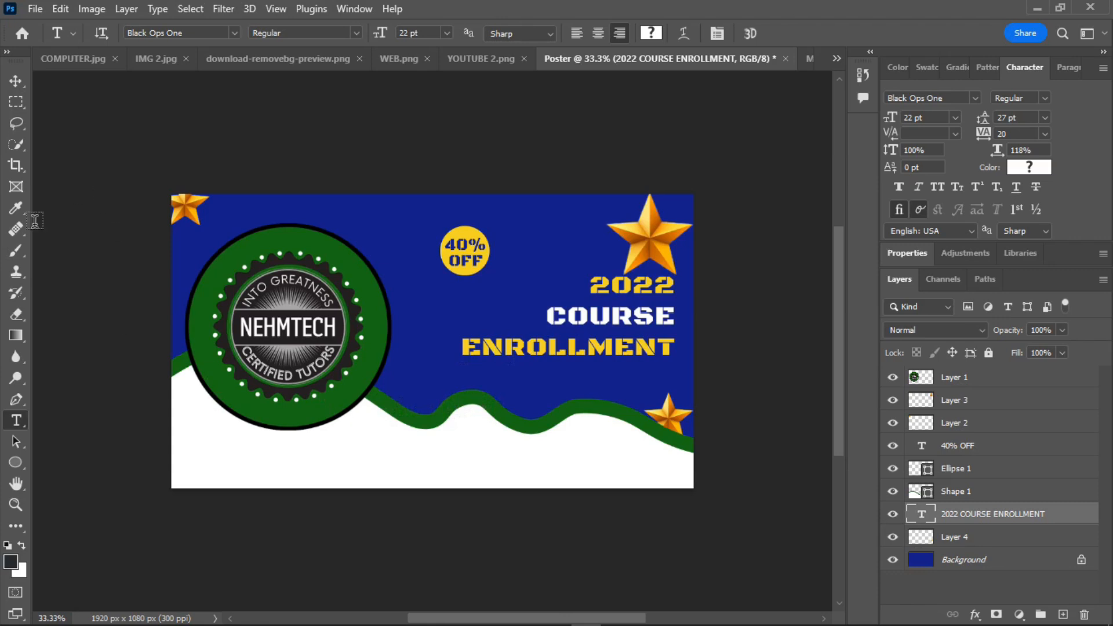
# Step: Add the left-aligned line "Now open for registration" in Fleur De Leah just below the word ENROLLMENT
pyautogui.click(461, 373)
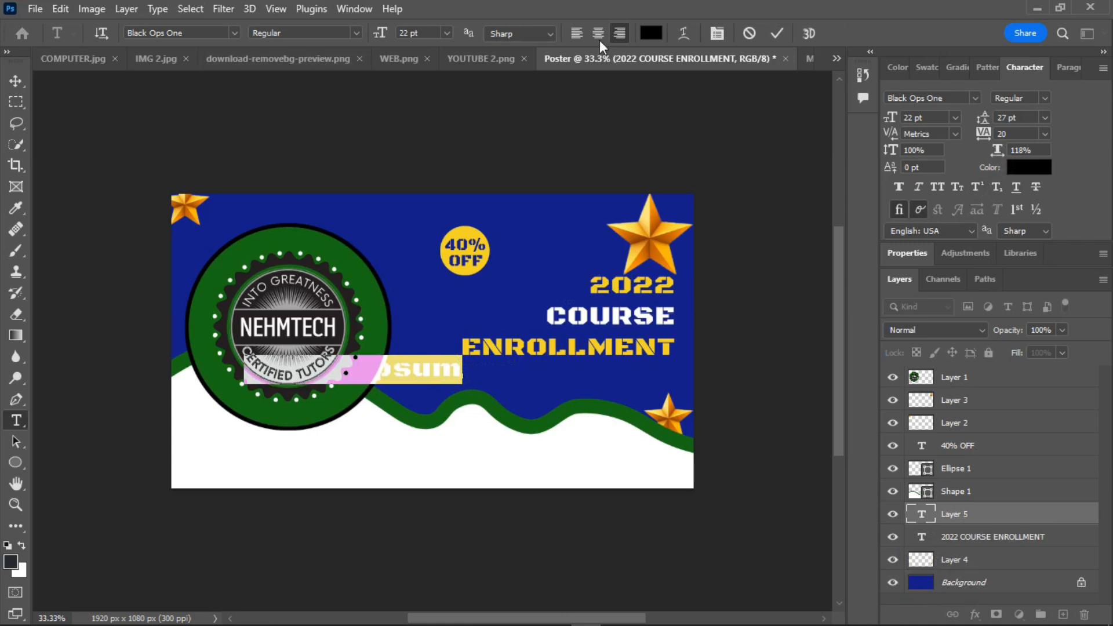
pyautogui.click(579, 33)
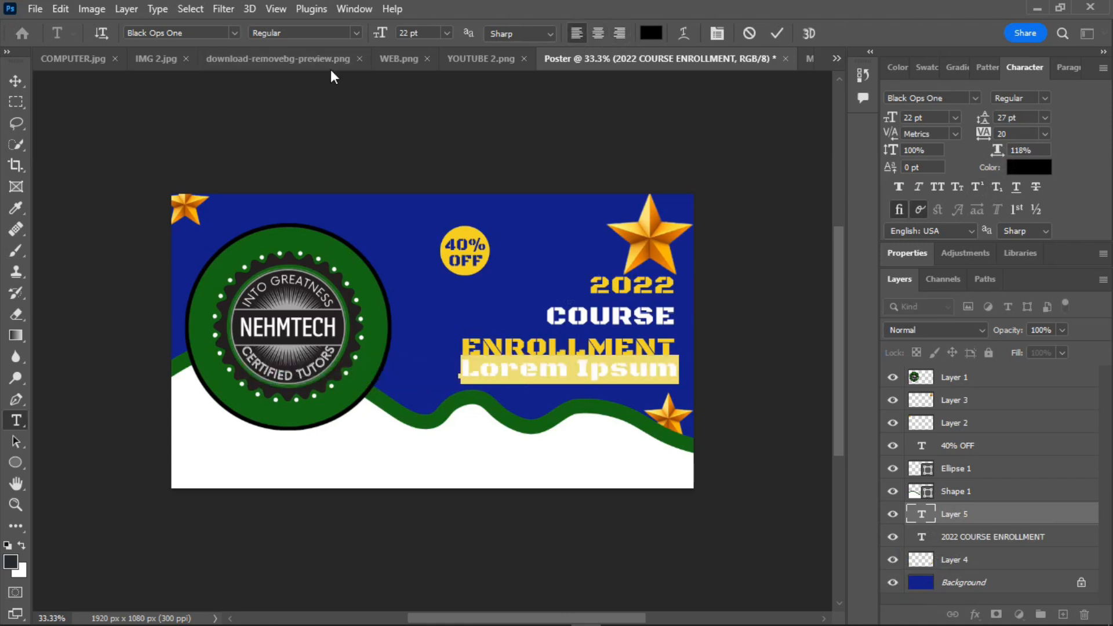
pyautogui.click(237, 32)
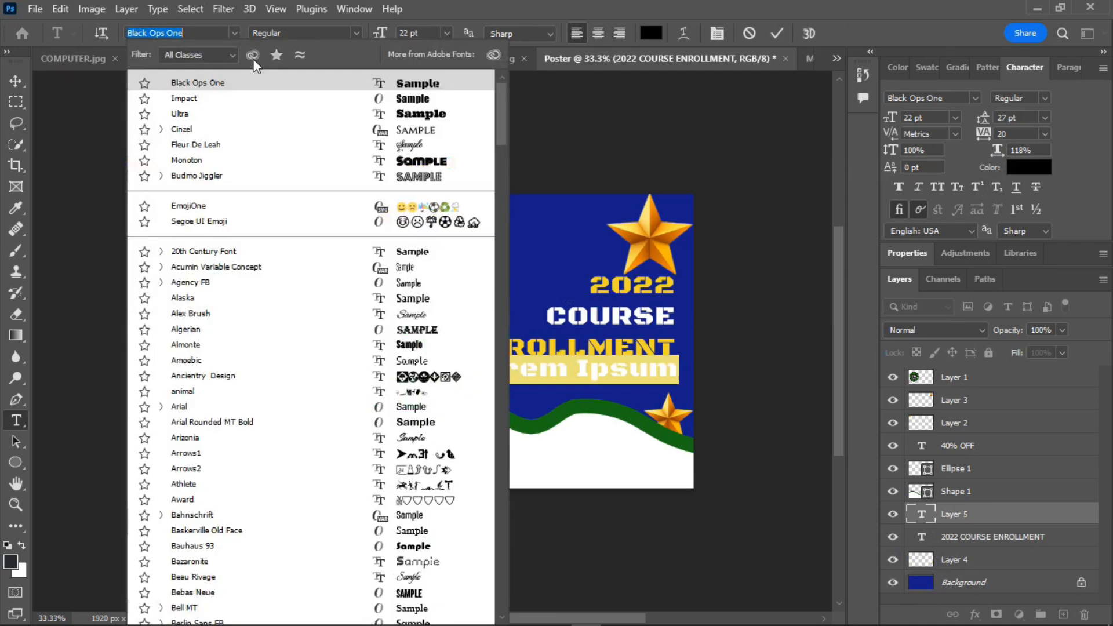
pyautogui.click(409, 150)
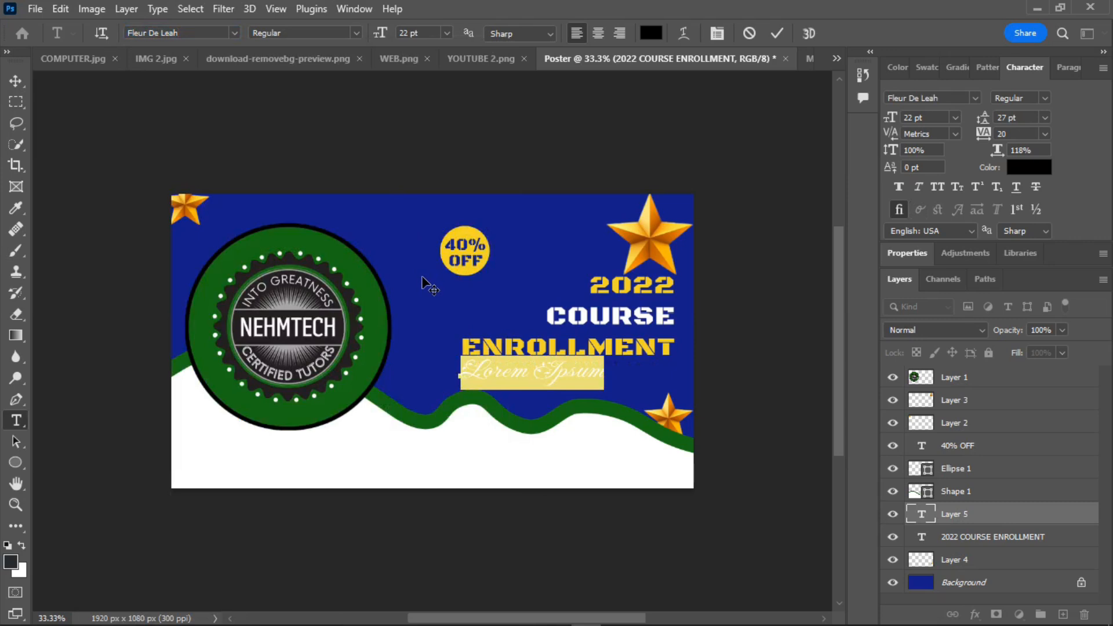
pyautogui.write('Enroopen f')
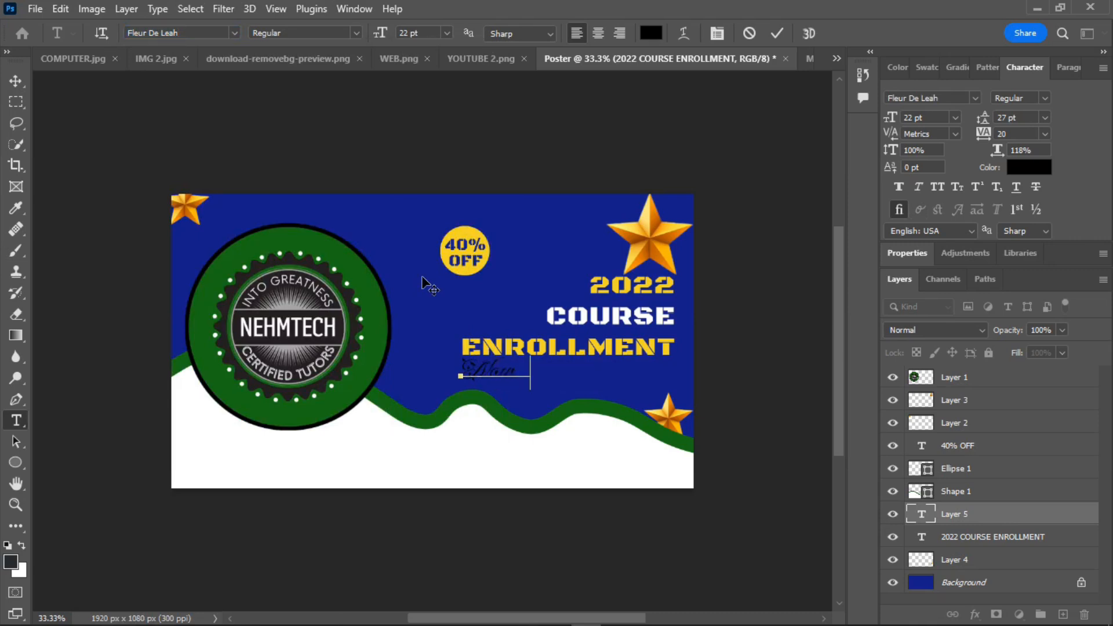
pyautogui.write('or registra')
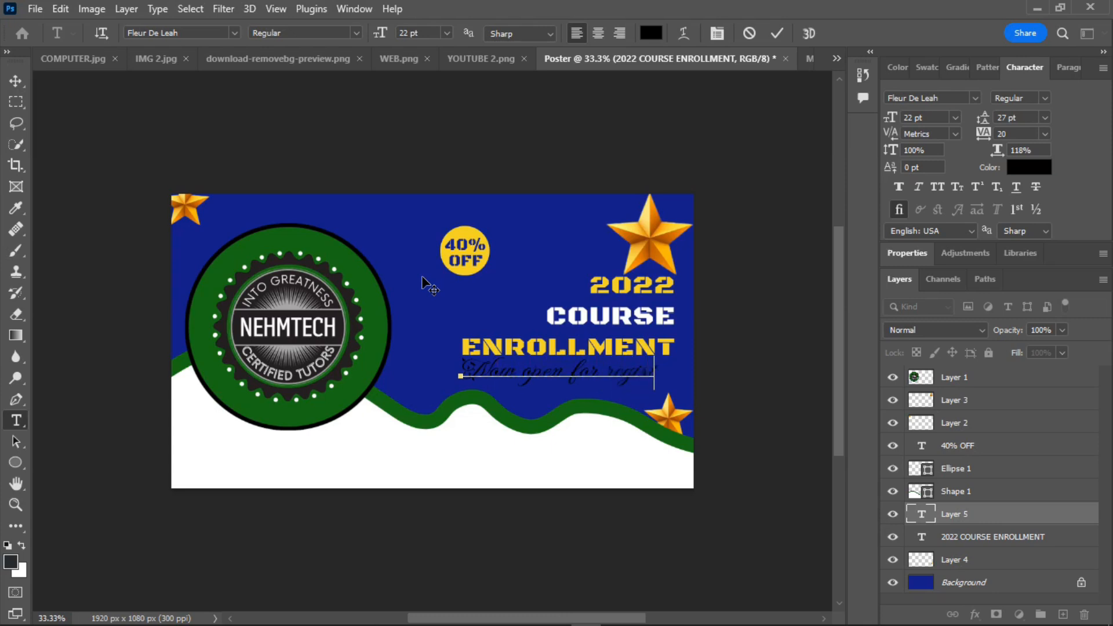
pyautogui.write('tio')
# Step: Colour the registration line white (fff) and set its horizontal scale to 102% to match the heading's width
pyautogui.hotkey('ctrl', 'a')
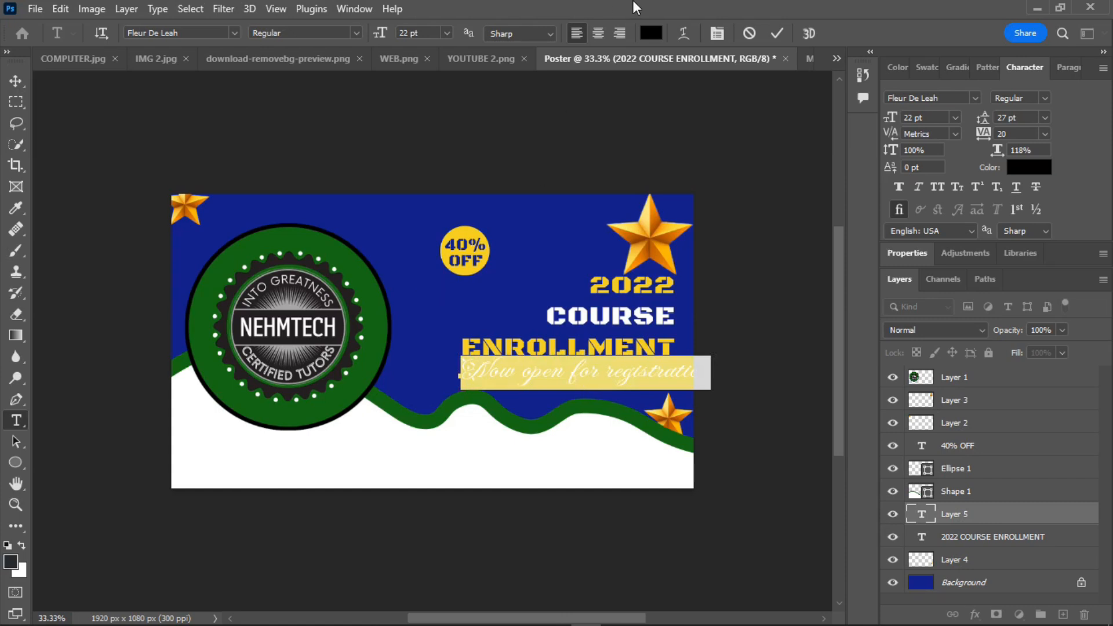
pyautogui.click(651, 33)
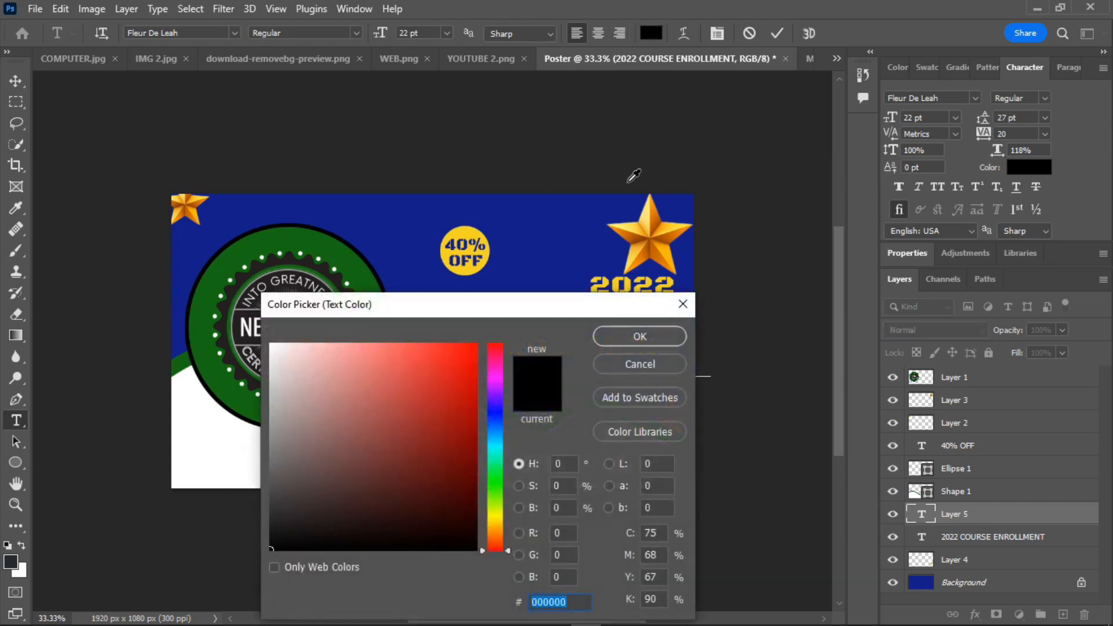
pyautogui.write('fff')
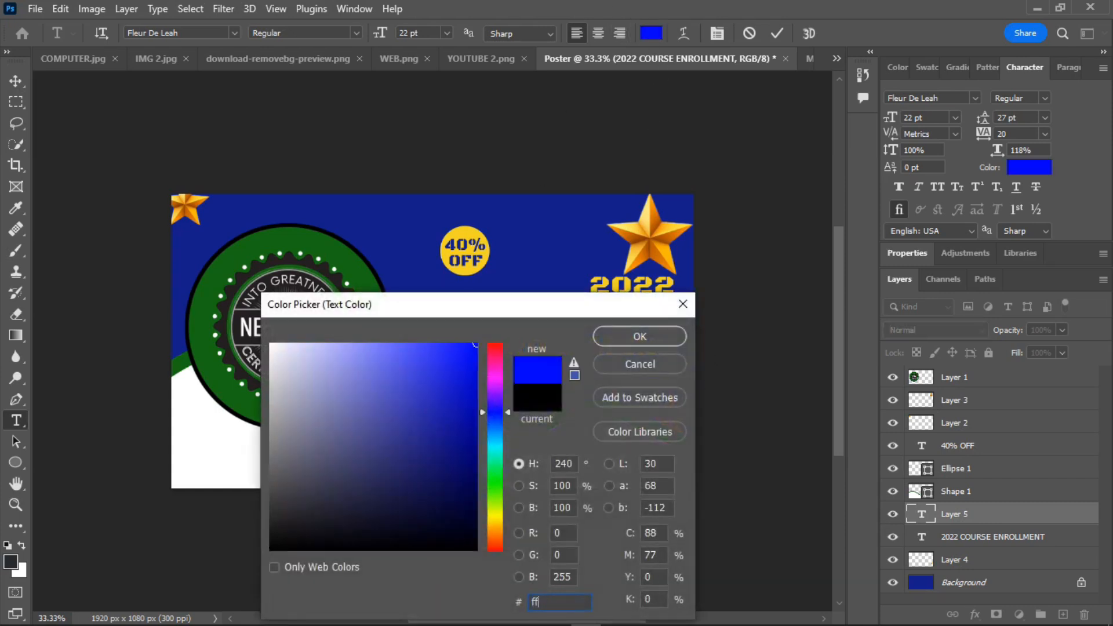
pyautogui.click(670, 342)
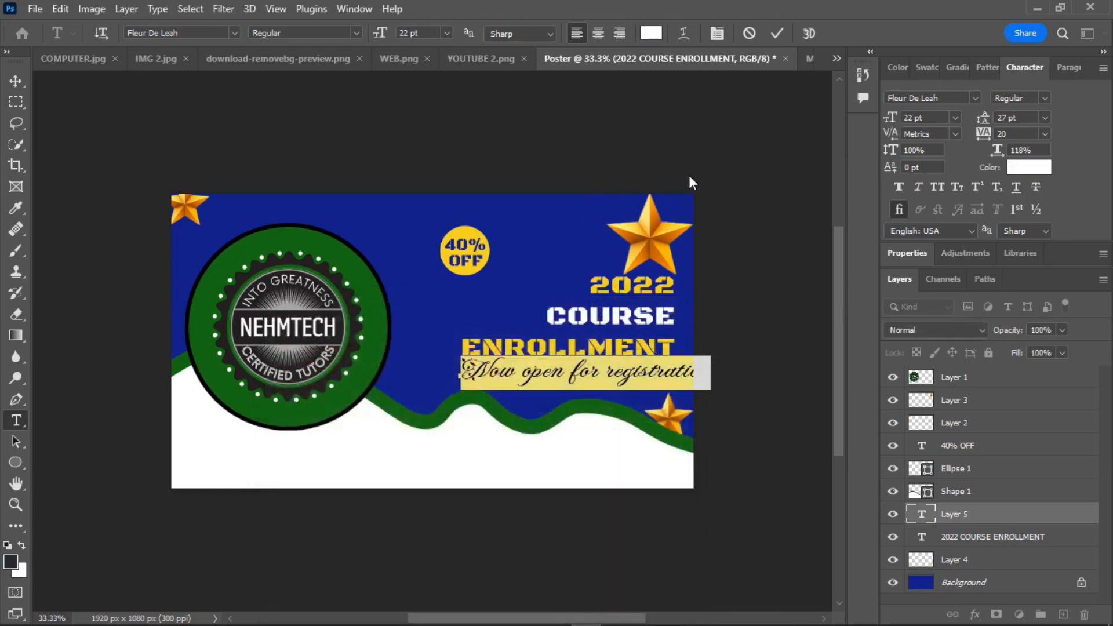
pyautogui.moveTo(1000, 152); pyautogui.dragTo(987, 159)
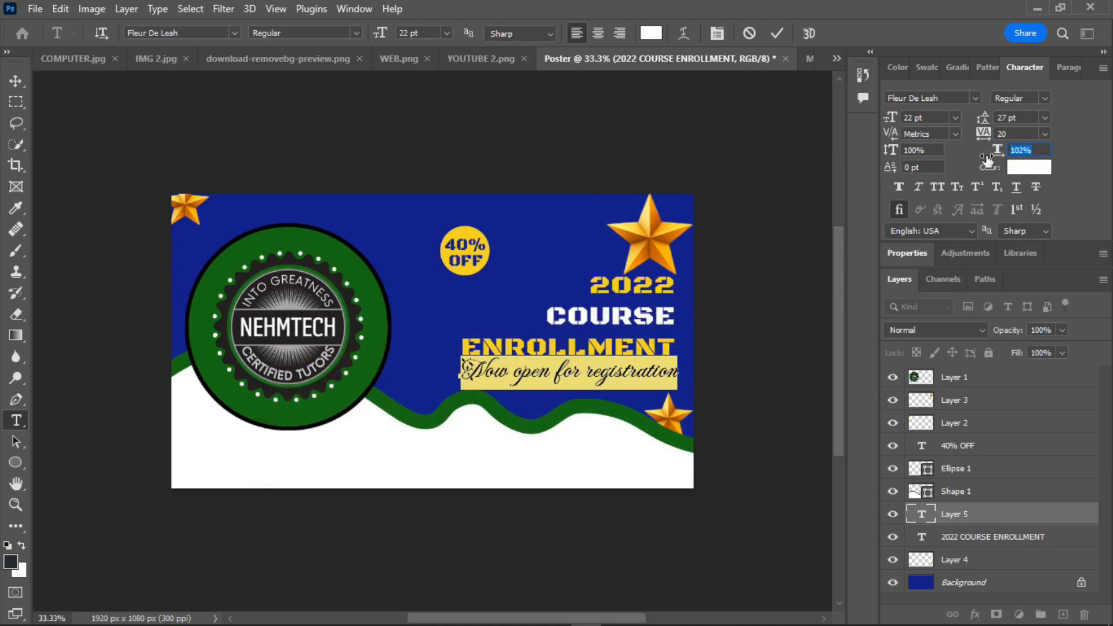
# Step: Nudge the "Now open for registration" line slightly left and down beneath ENROLLMENT and commit the text
pyautogui.click(778, 31)
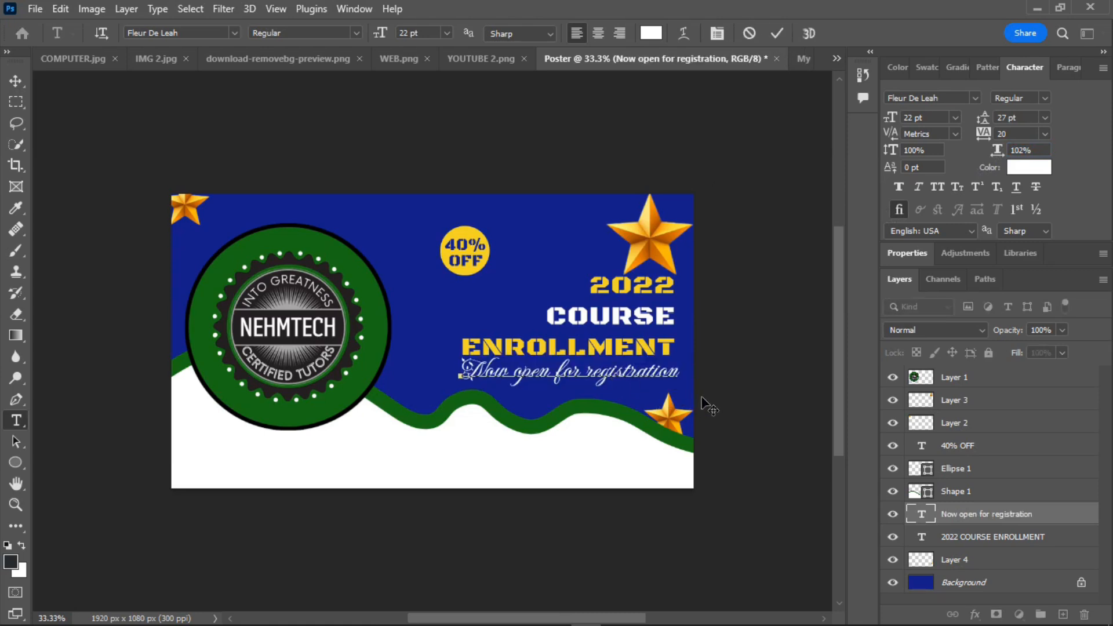
pyautogui.moveTo(702, 397); pyautogui.dragTo(700, 399)
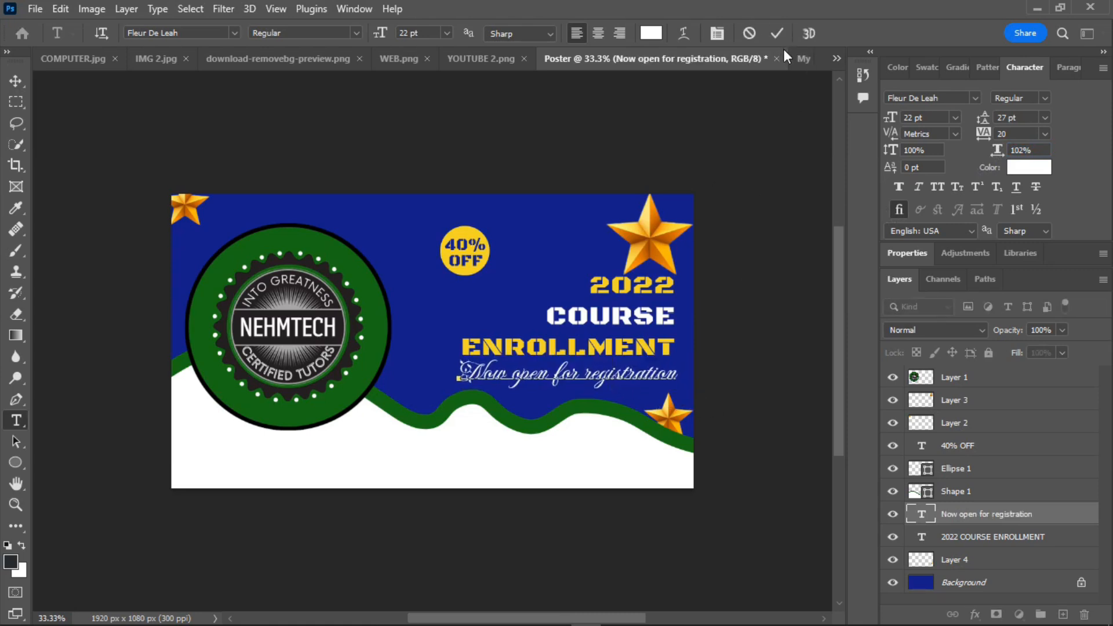
pyautogui.click(776, 33)
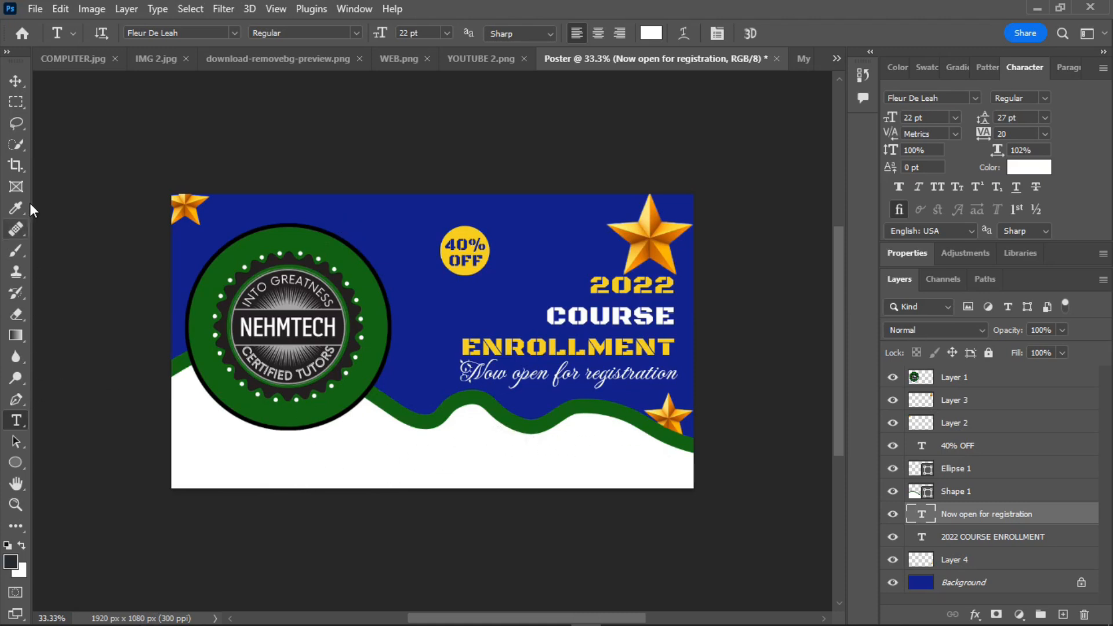
# Step: Change the fill of the white wave shape to the recently used yellow
pyautogui.click(21, 84)
pyautogui.click(246, 463)
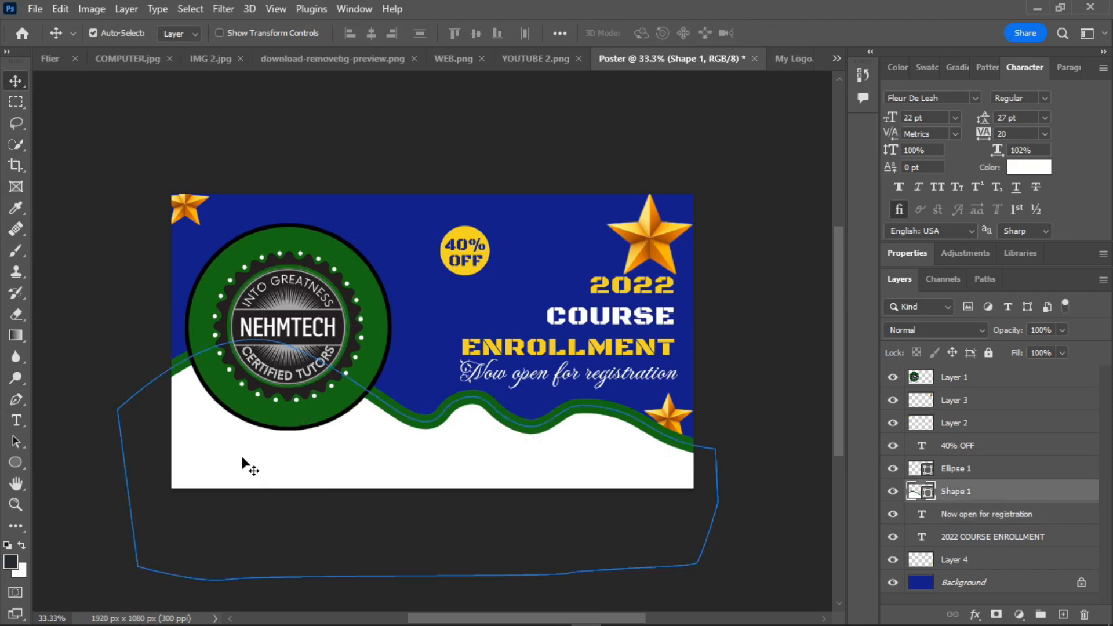
pyautogui.click(15, 462)
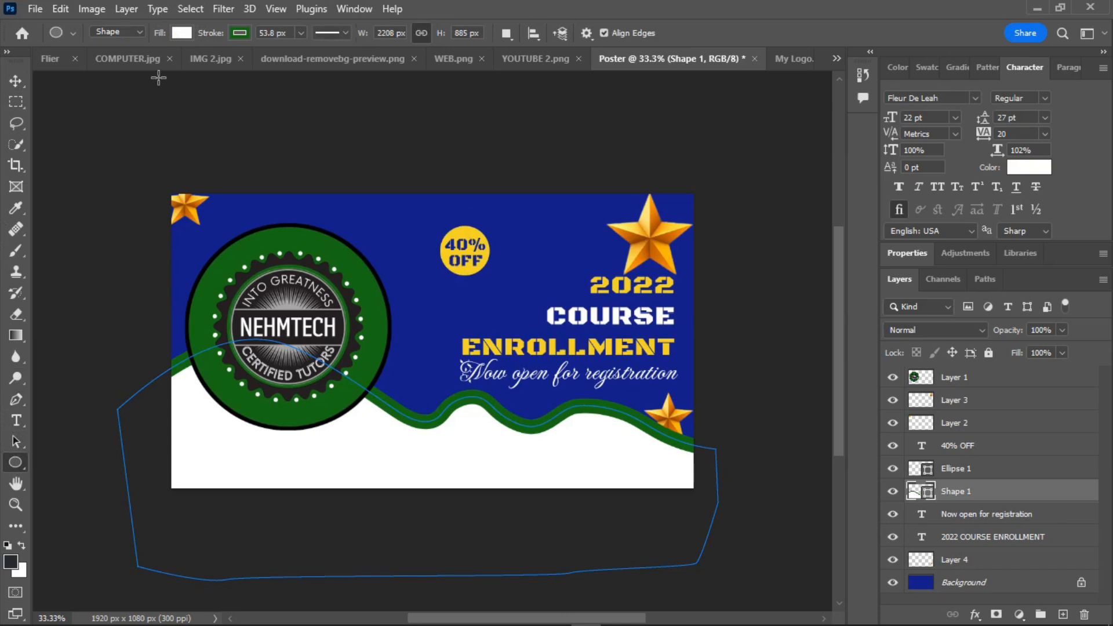
pyautogui.click(182, 32)
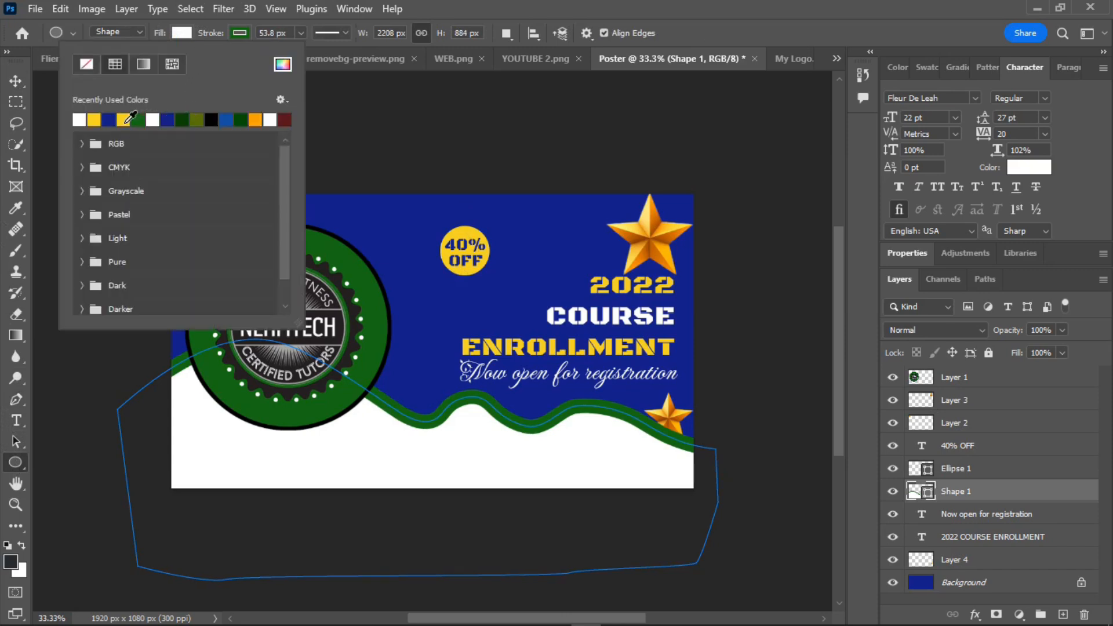
pyautogui.click(126, 121)
pyautogui.click(111, 120)
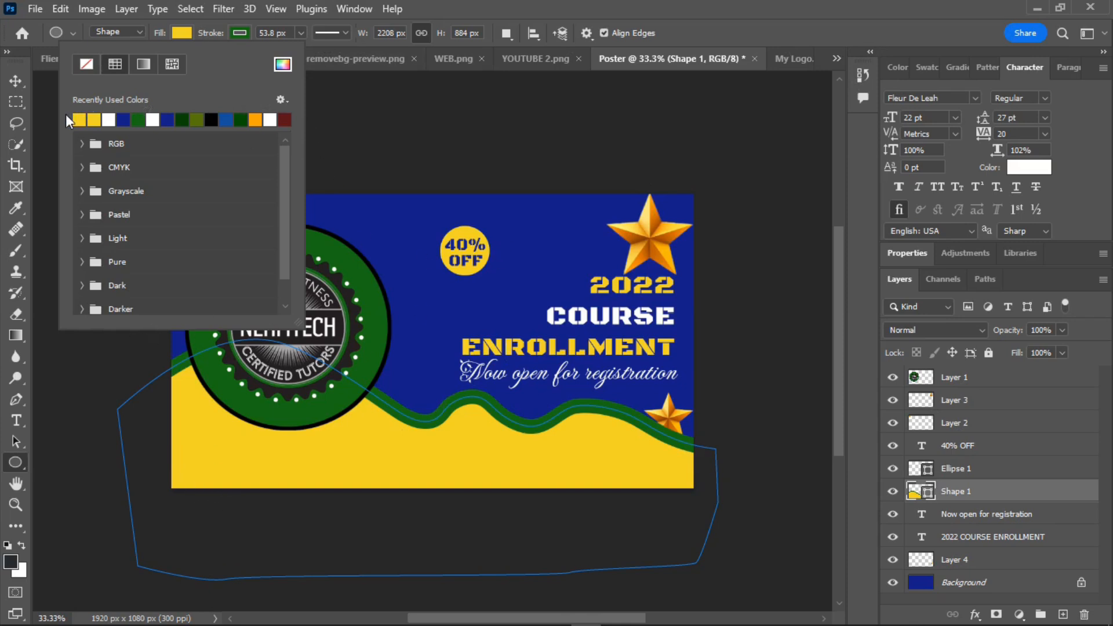
# Step: Copy the YouTube icon from YOUTUBE 2.png onto the poster, in the lower-left corner of the yellow wave
pyautogui.click(15, 81)
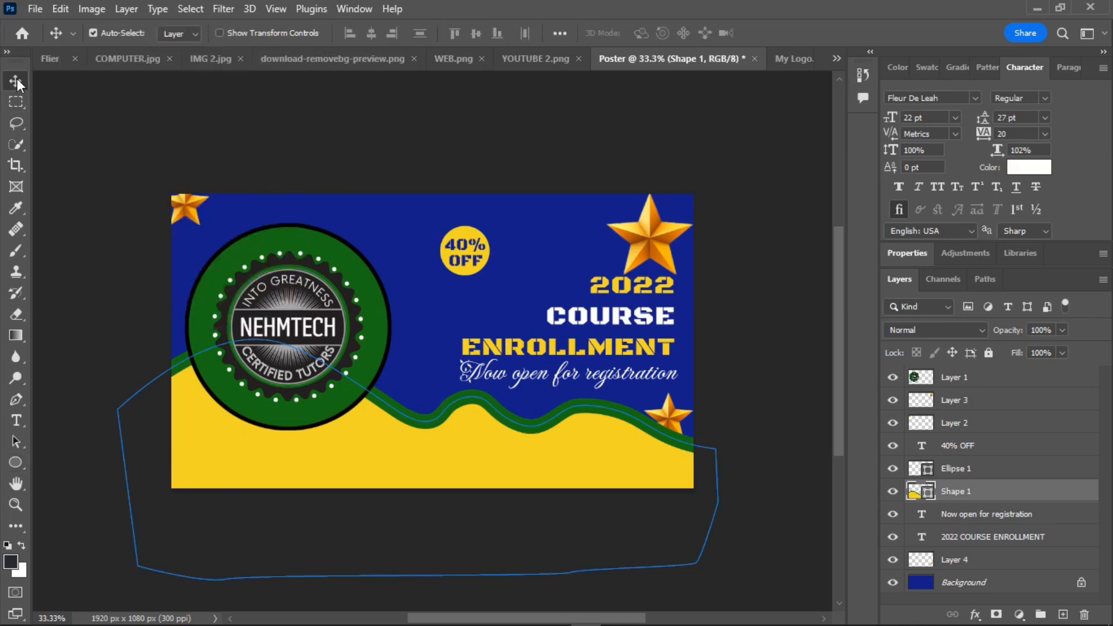
pyautogui.click(518, 61)
pyautogui.moveTo(459, 374); pyautogui.dragTo(725, 61)
pyautogui.moveTo(210, 470); pyautogui.dragTo(200, 467)
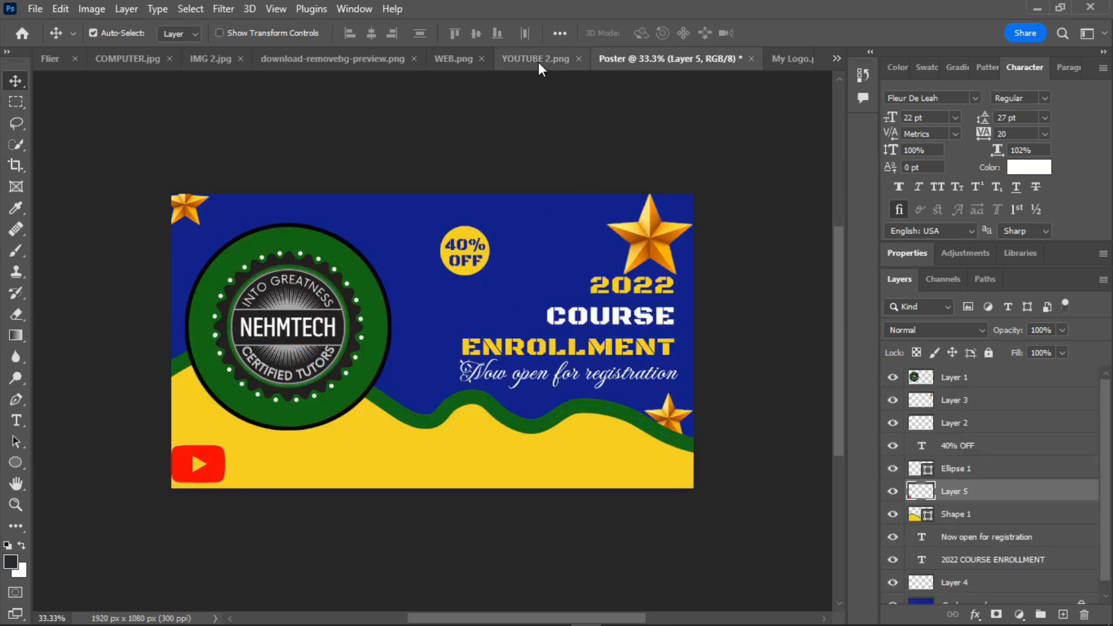
# Step: Copy the globe icon from WEB.png onto the yellow wave, below and to the right of the logo
pyautogui.click(454, 61)
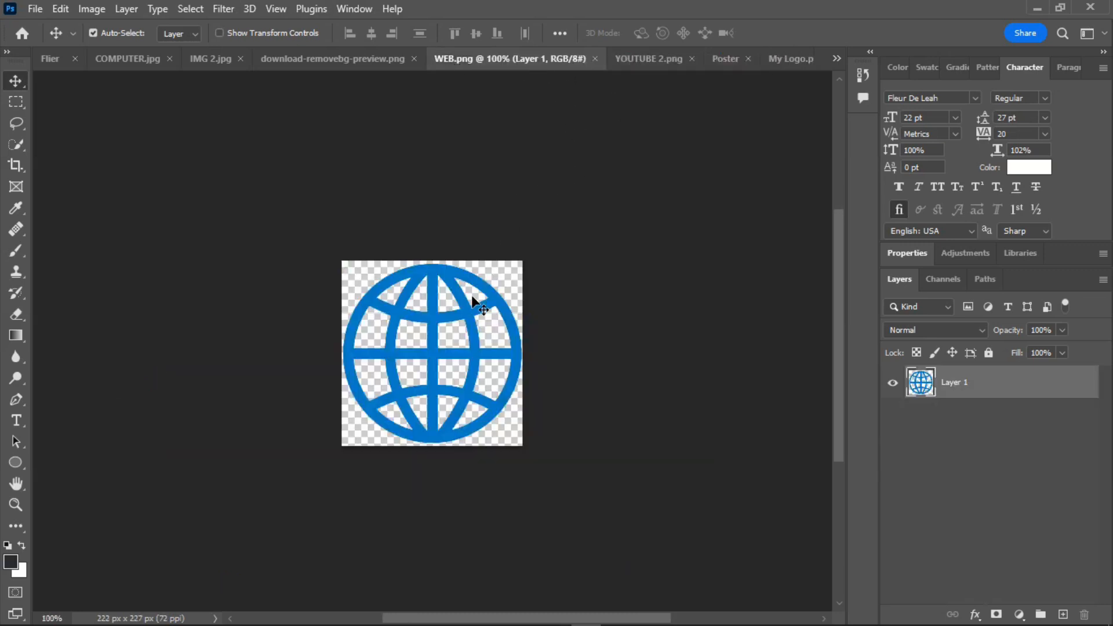
pyautogui.moveTo(490, 297); pyautogui.dragTo(666, 90)
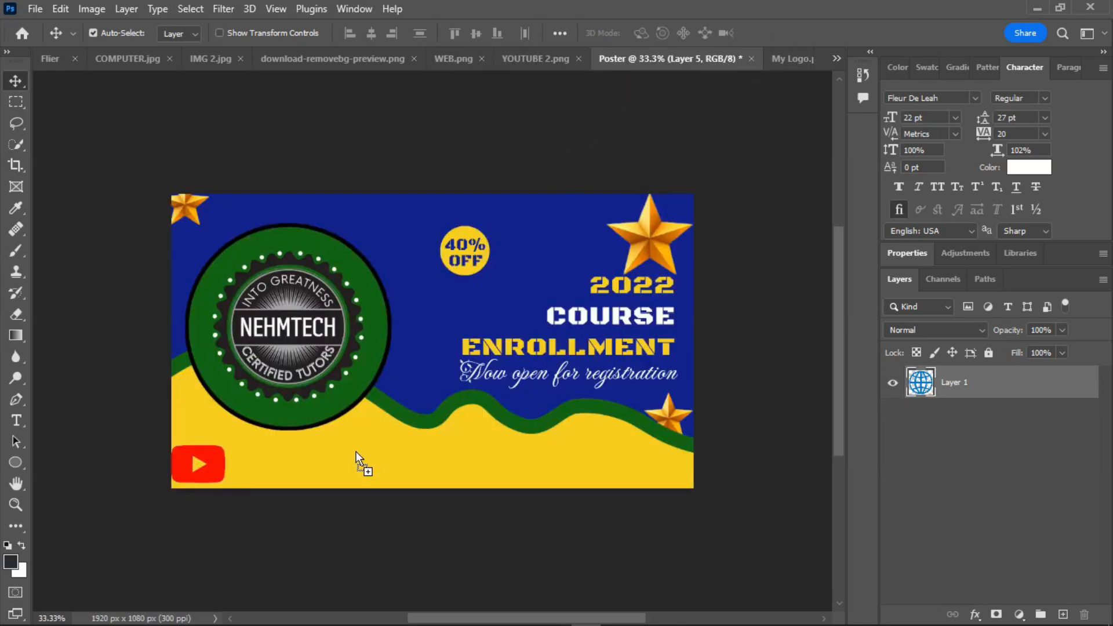
pyautogui.moveTo(354, 466); pyautogui.dragTo(353, 463)
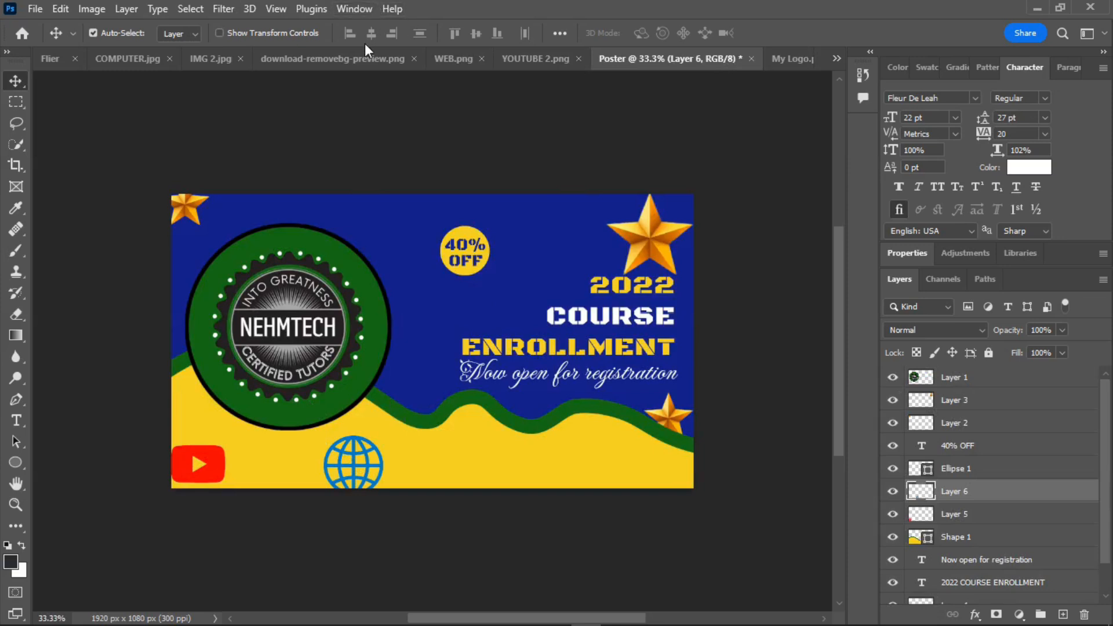
# Step: Open FACEBOOK.png and copy its icon onto the poster's bottom edge, to the right of the globe
pyautogui.click(35, 8)
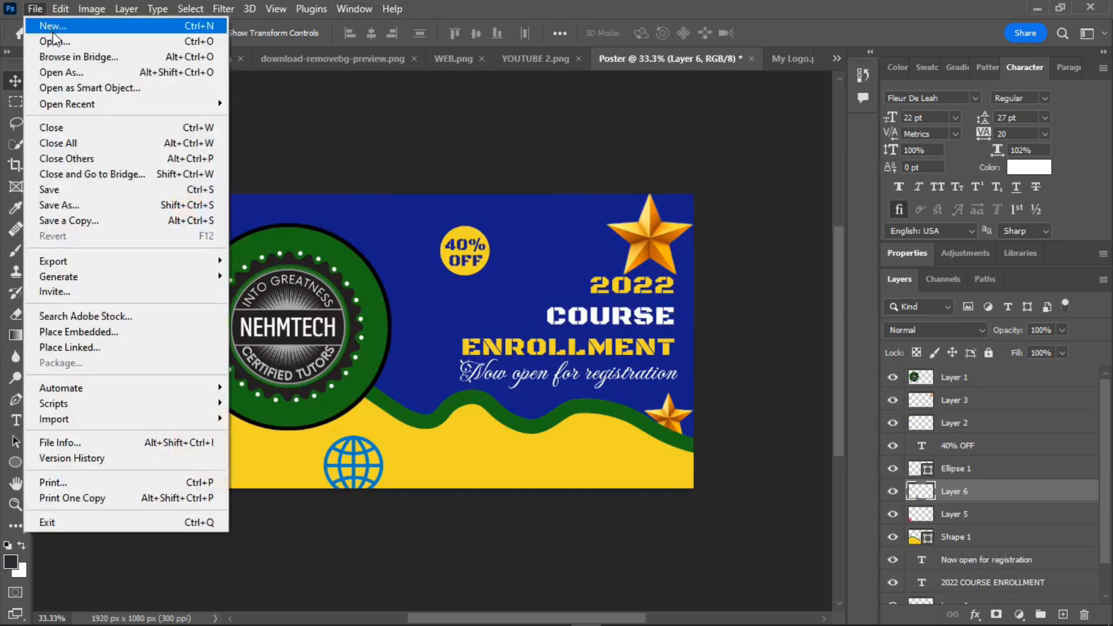
pyautogui.click(67, 43)
pyautogui.click(387, 149)
pyautogui.click(414, 389)
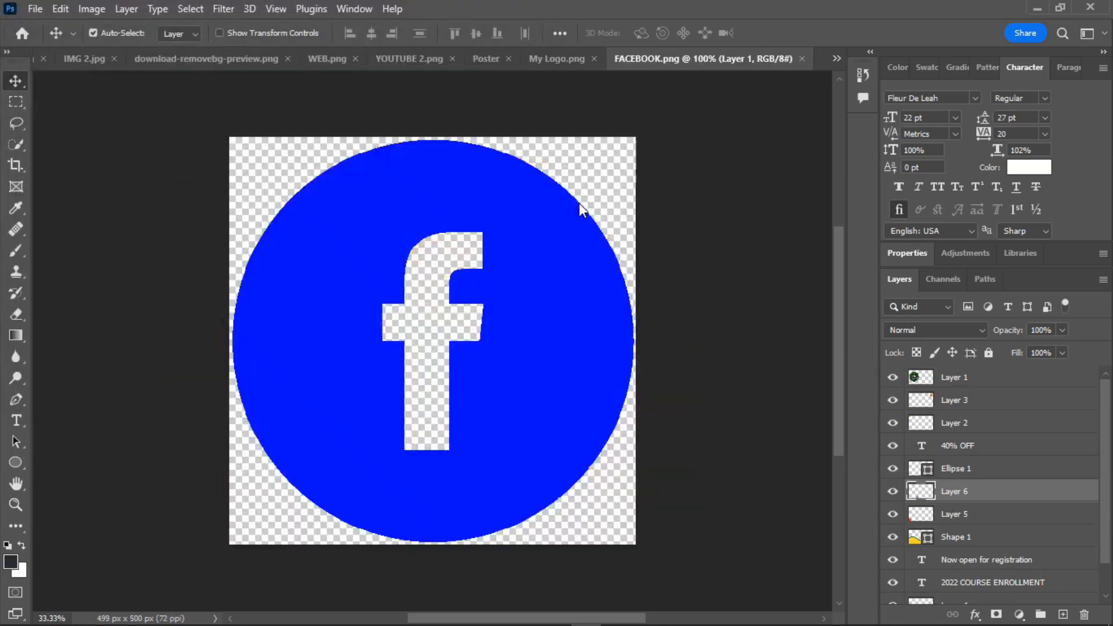
pyautogui.moveTo(529, 309); pyautogui.dragTo(489, 64)
pyautogui.moveTo(520, 475); pyautogui.dragTo(515, 468)
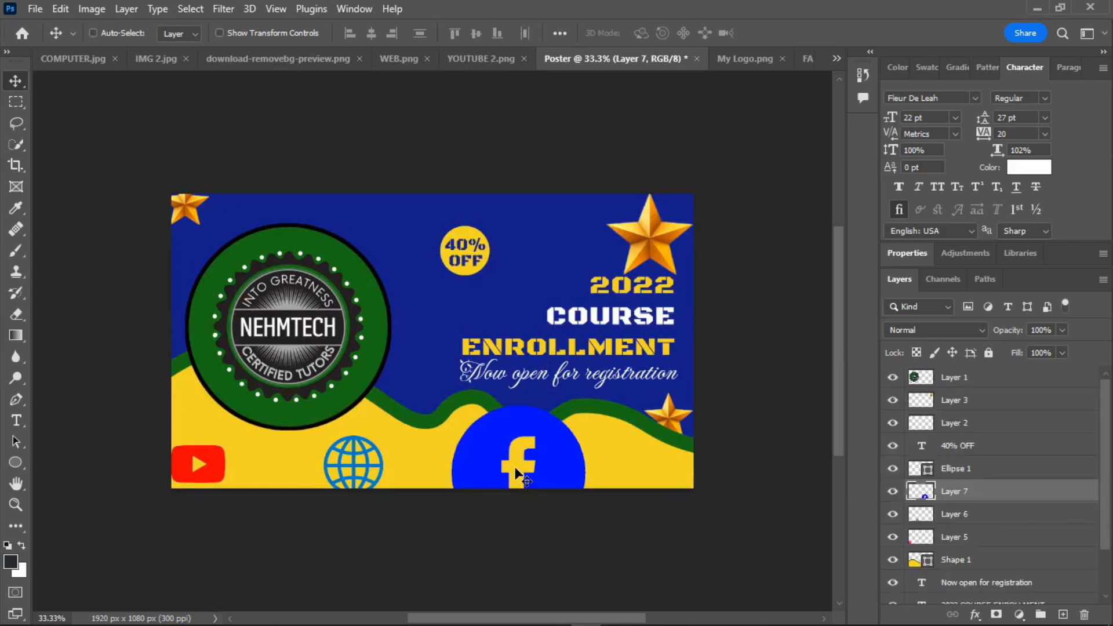
# Step: Scale the Facebook icon down to about 25% and keep it on the yellow wave right of the globe
pyautogui.hotkey('ctrl', 't')
pyautogui.moveTo(451, 538); pyautogui.dragTo(541, 473)
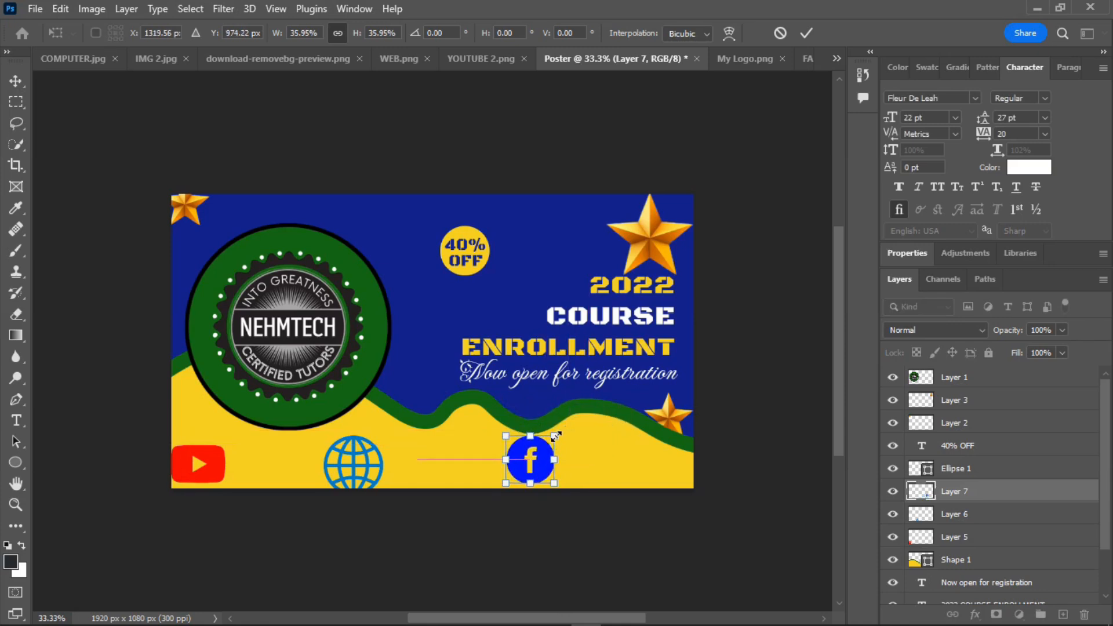
pyautogui.moveTo(553, 437); pyautogui.dragTo(542, 449)
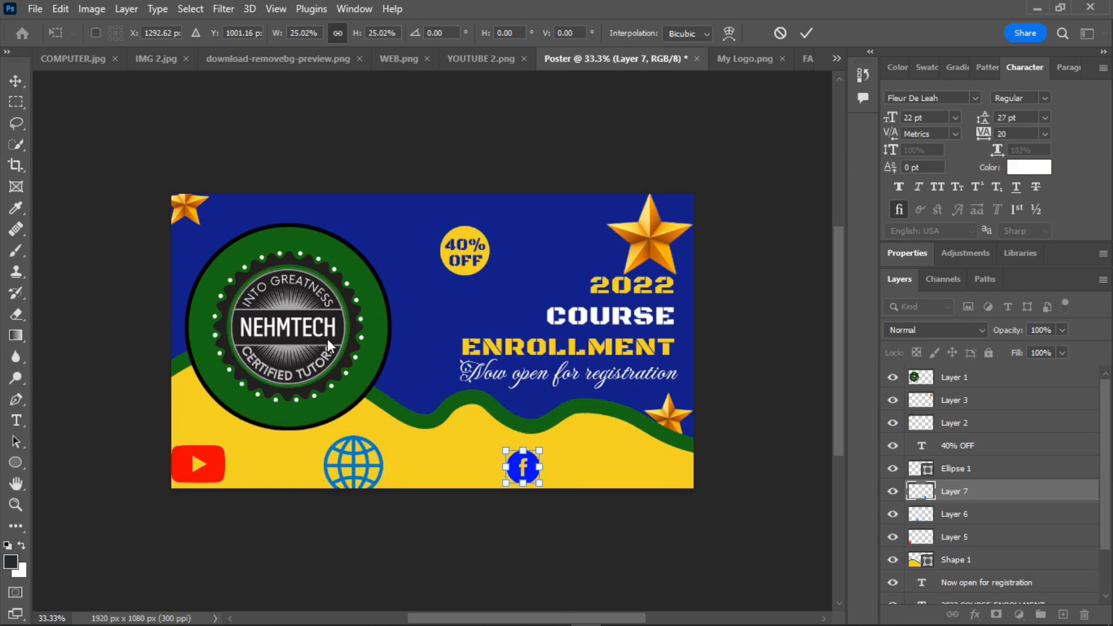
pyautogui.click(15, 81)
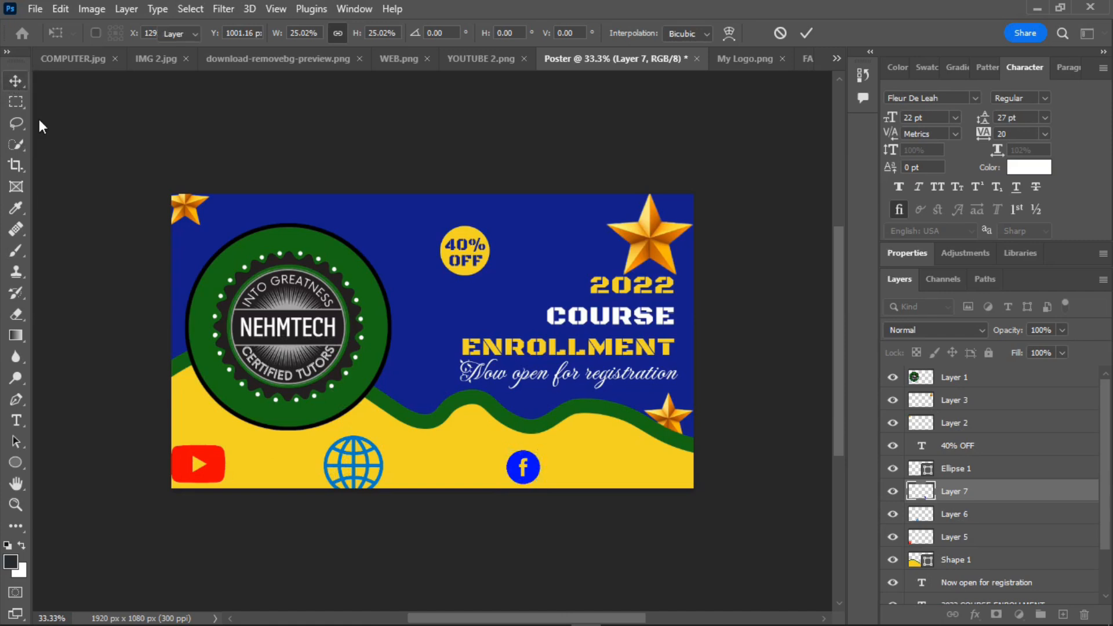
# Step: Scale the globe icon to about 51% and move it up to line up with the Facebook icon
pyautogui.click(380, 462)
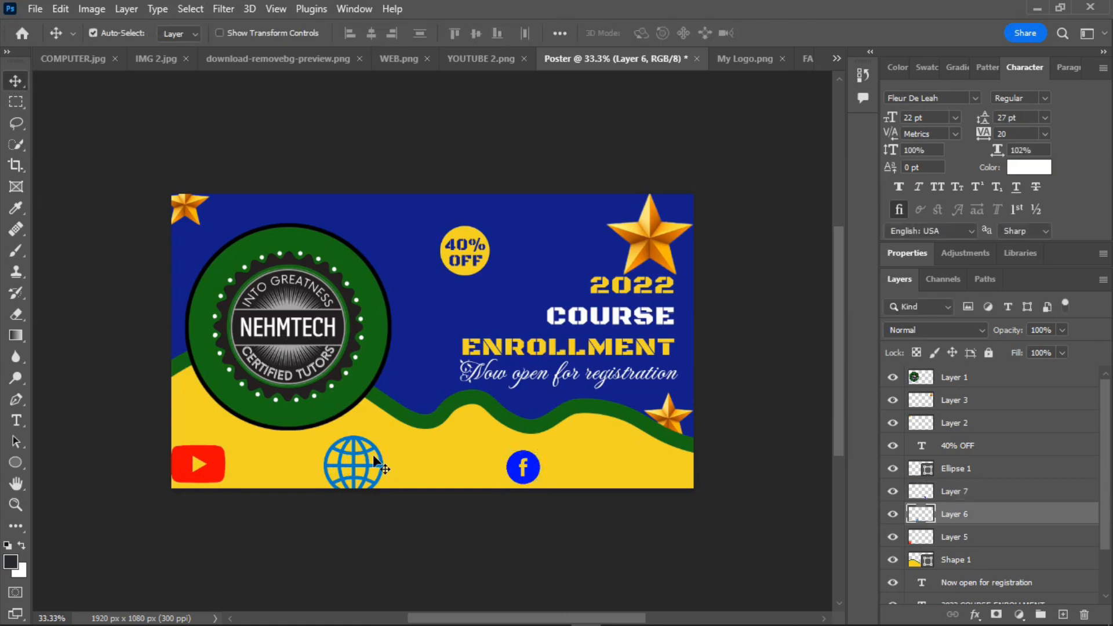
pyautogui.hotkey('ctrl', 't')
pyautogui.moveTo(318, 434); pyautogui.dragTo(352, 464)
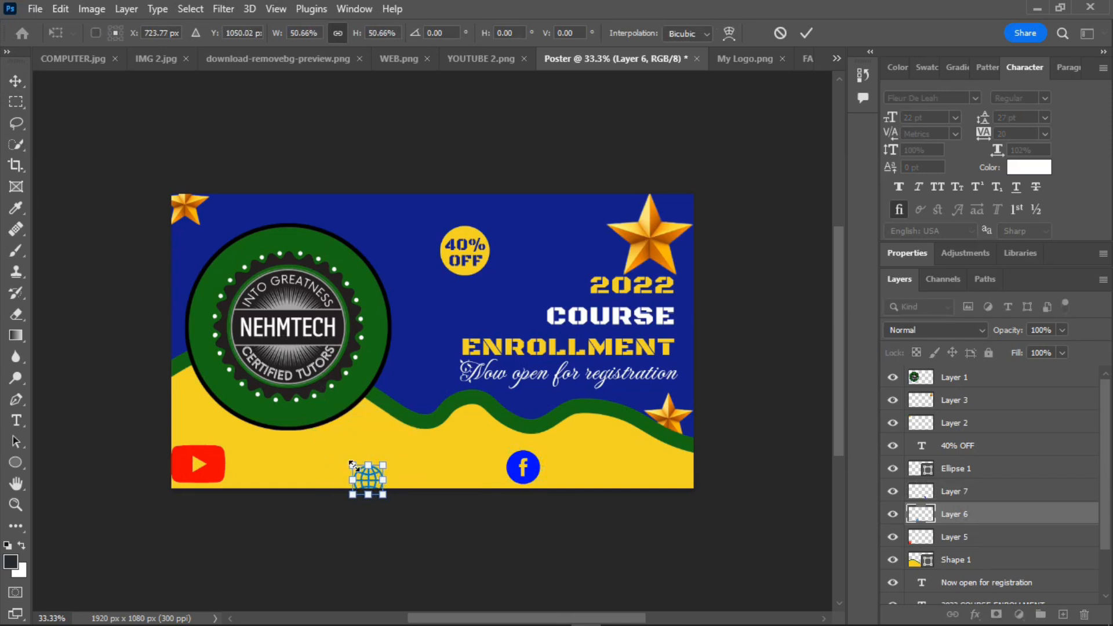
pyautogui.click(12, 81)
pyautogui.hotkey('shift', 'Up')
pyautogui.hotkey('shift', 'Up')
pyautogui.hotkey('shift', 'Up')
pyautogui.hotkey('shift', 'Up')
pyautogui.hotkey('shift', 'Up')
pyautogui.hotkey('shift', 'Up')
pyautogui.hotkey('shift', 'Up')
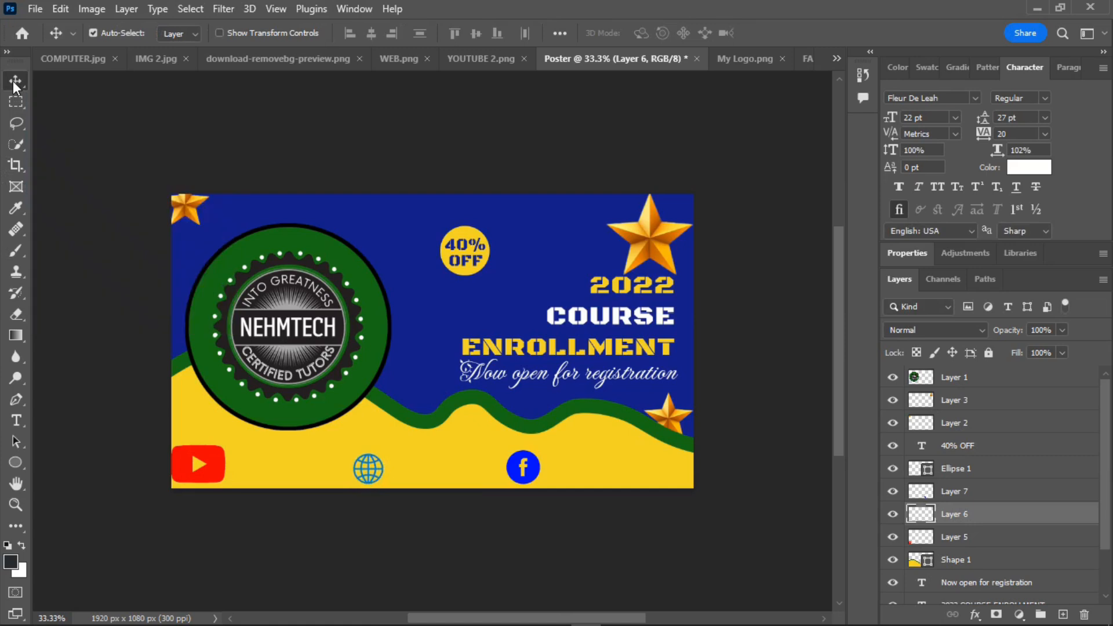
pyautogui.press('Down')
pyautogui.press('Down')
pyautogui.press('Down')
pyautogui.press('Down')
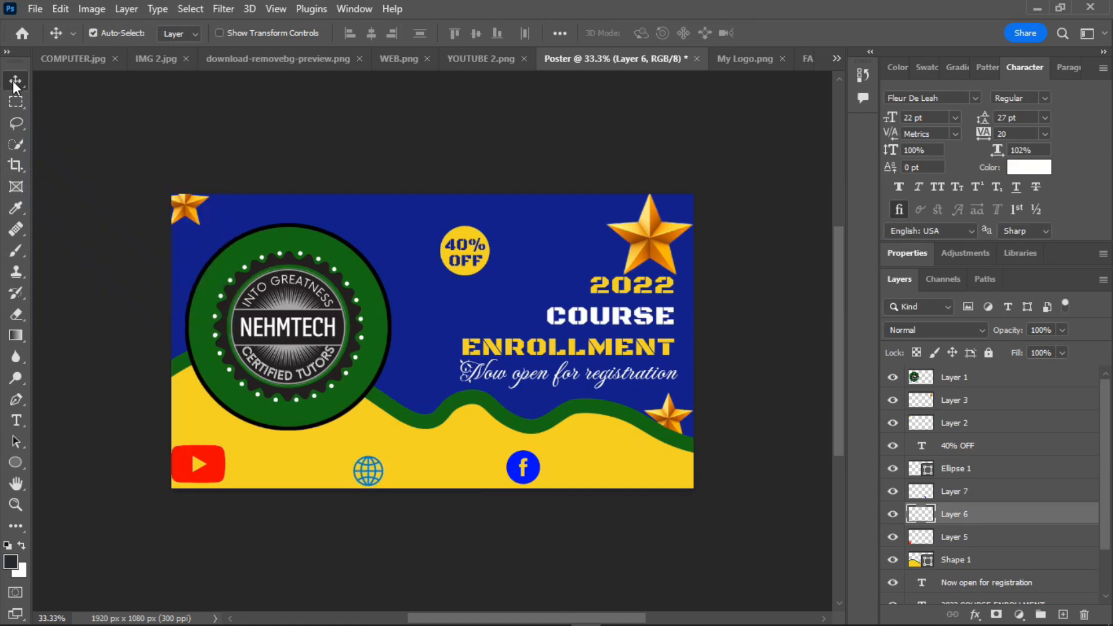
# Step: Scale the YouTube icon to about 76%, leaving a gap from the poster's left edge
pyautogui.click(223, 469)
pyautogui.hotkey('ctrl', 't')
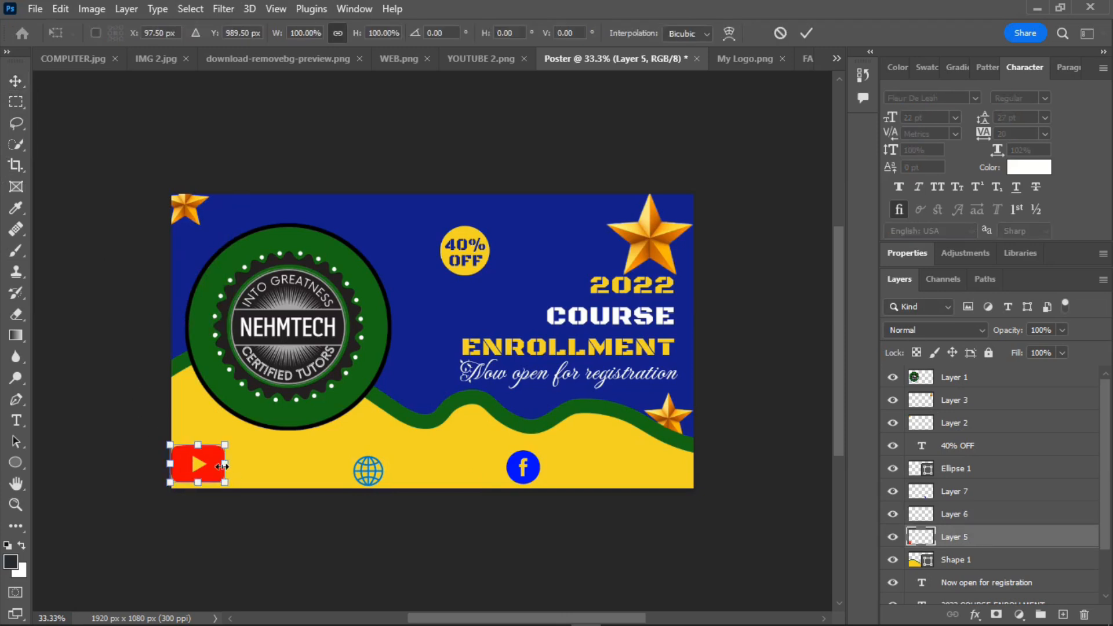
pyautogui.moveTo(169, 445); pyautogui.dragTo(183, 453)
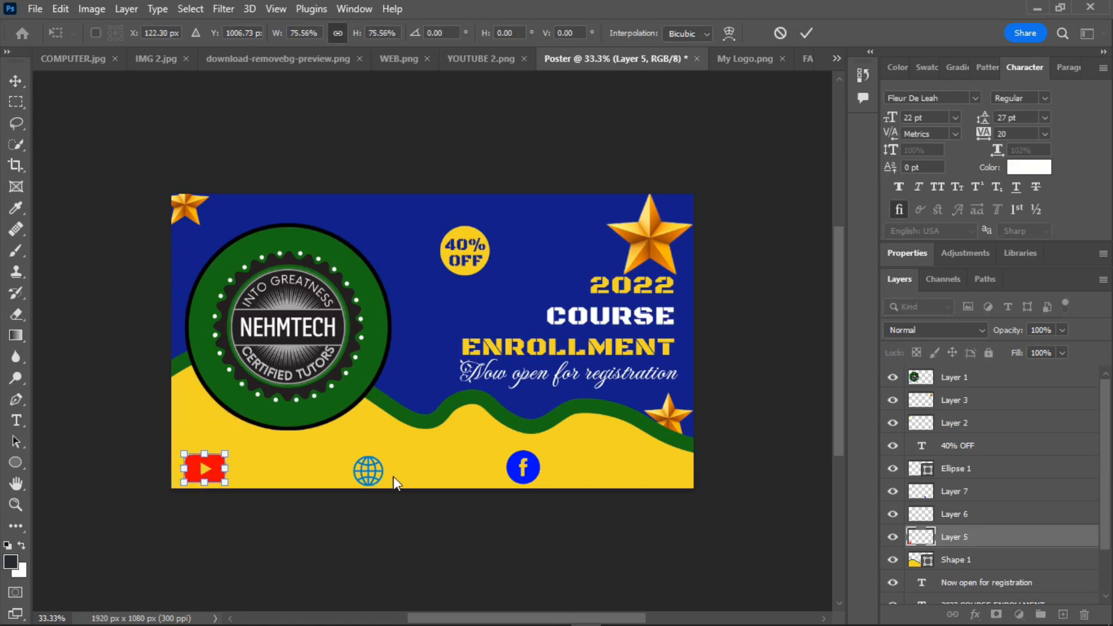
pyautogui.press('Return')
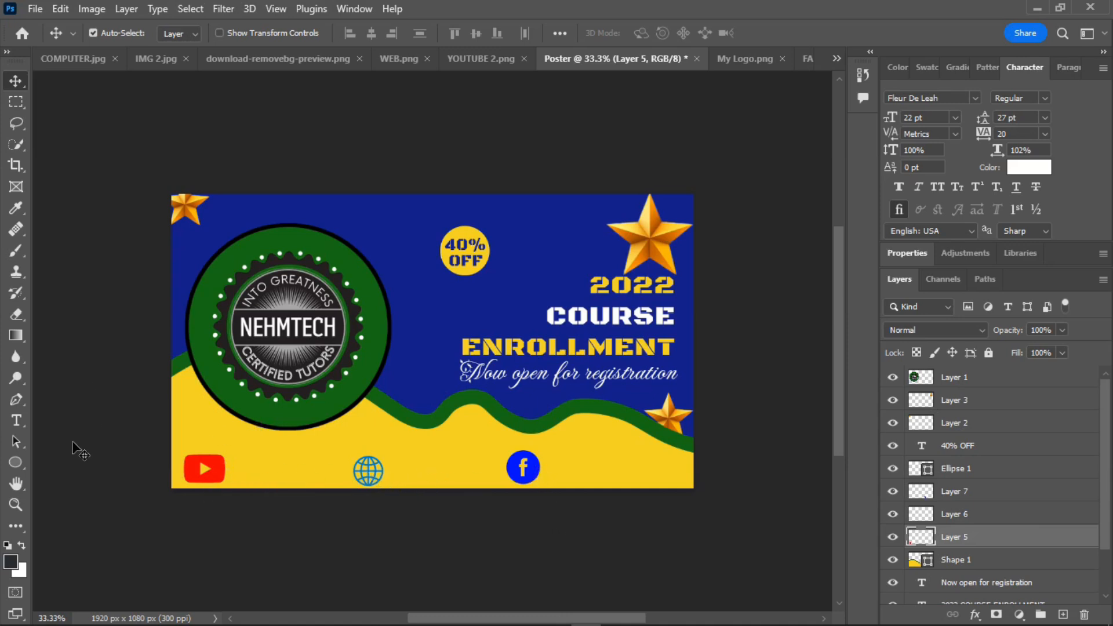
pyautogui.click(16, 423)
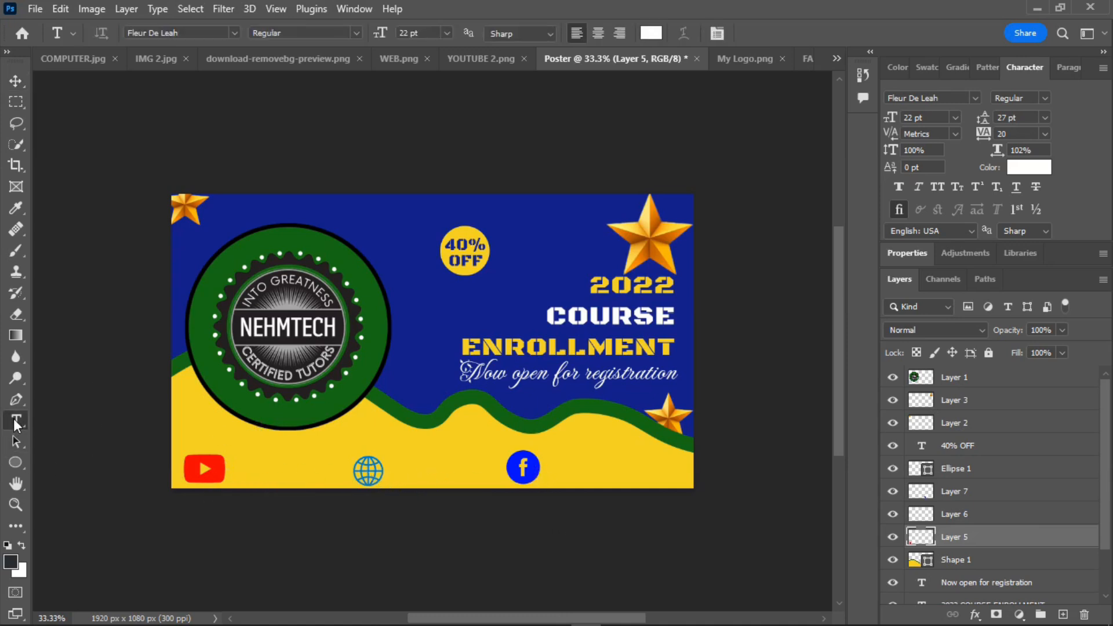
pyautogui.click(234, 33)
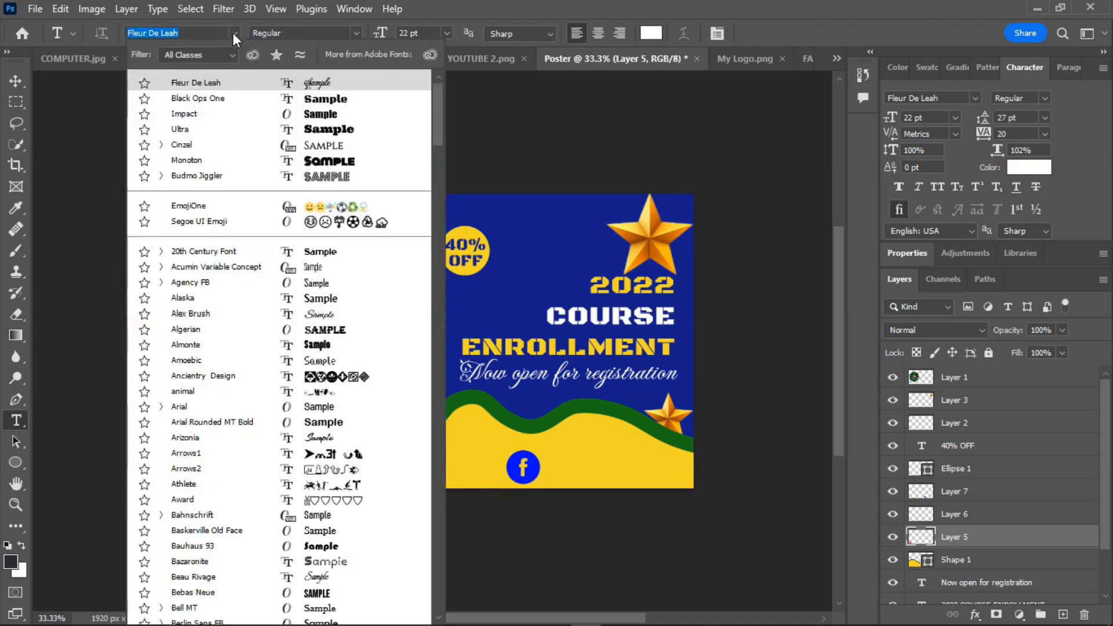
pyautogui.click(336, 114)
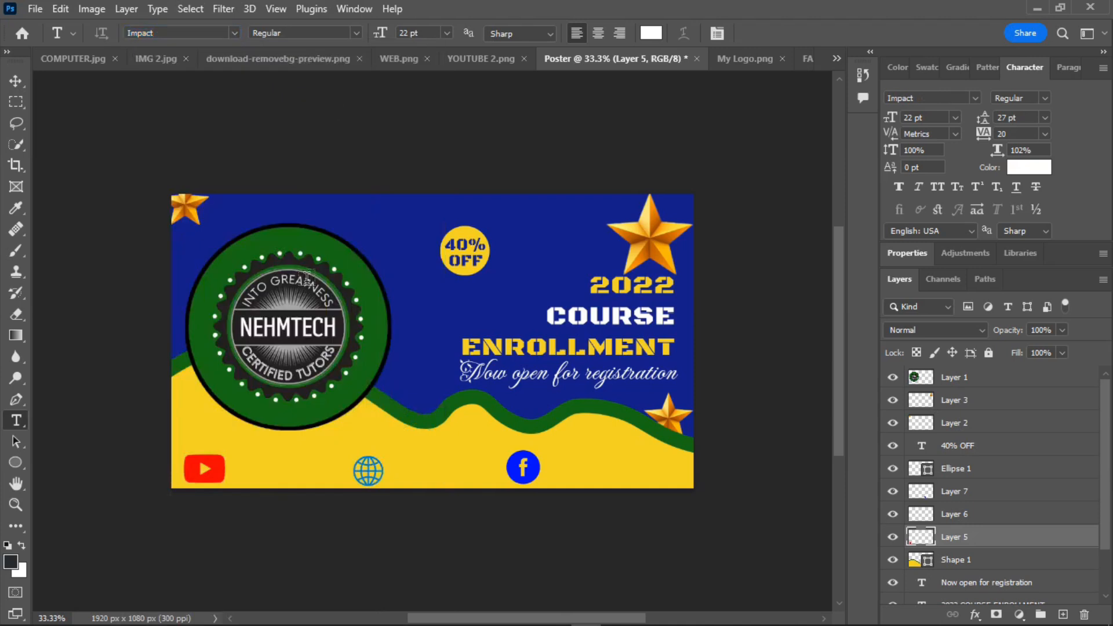
pyautogui.click(247, 472)
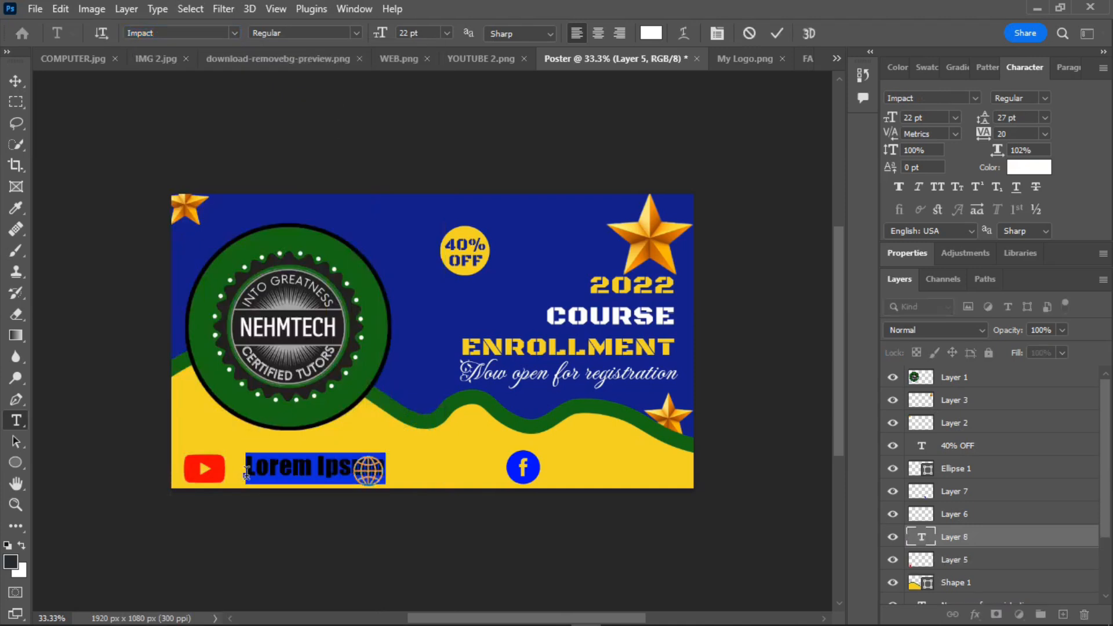
pyautogui.write('@')
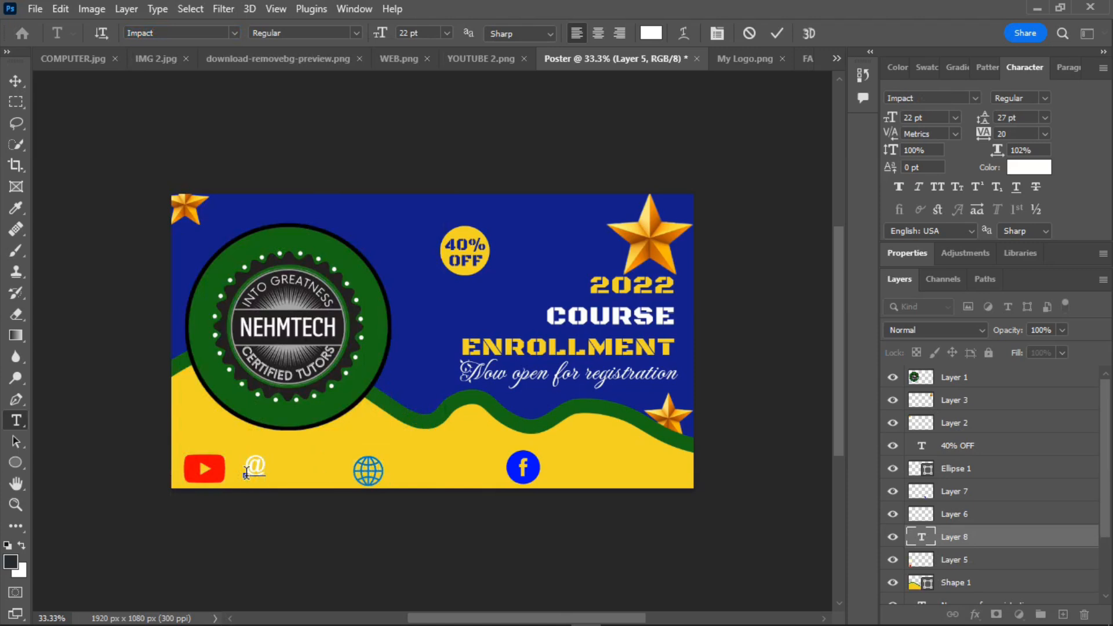
pyautogui.write('nehmtec')
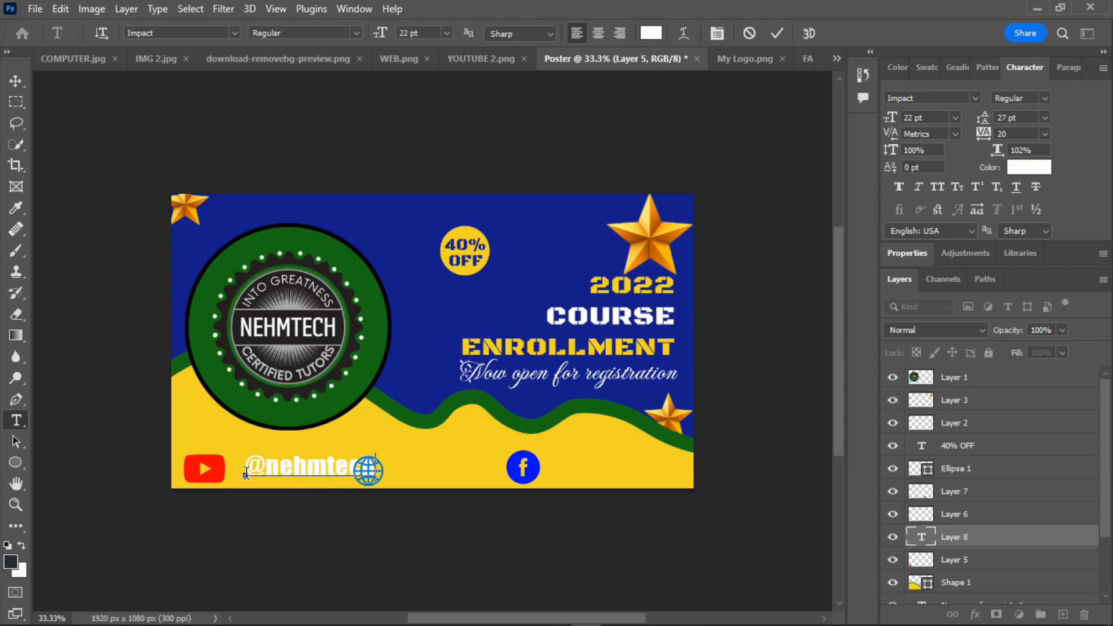
pyautogui.write('hke')
pyautogui.hotkey('ctrl', 'a')
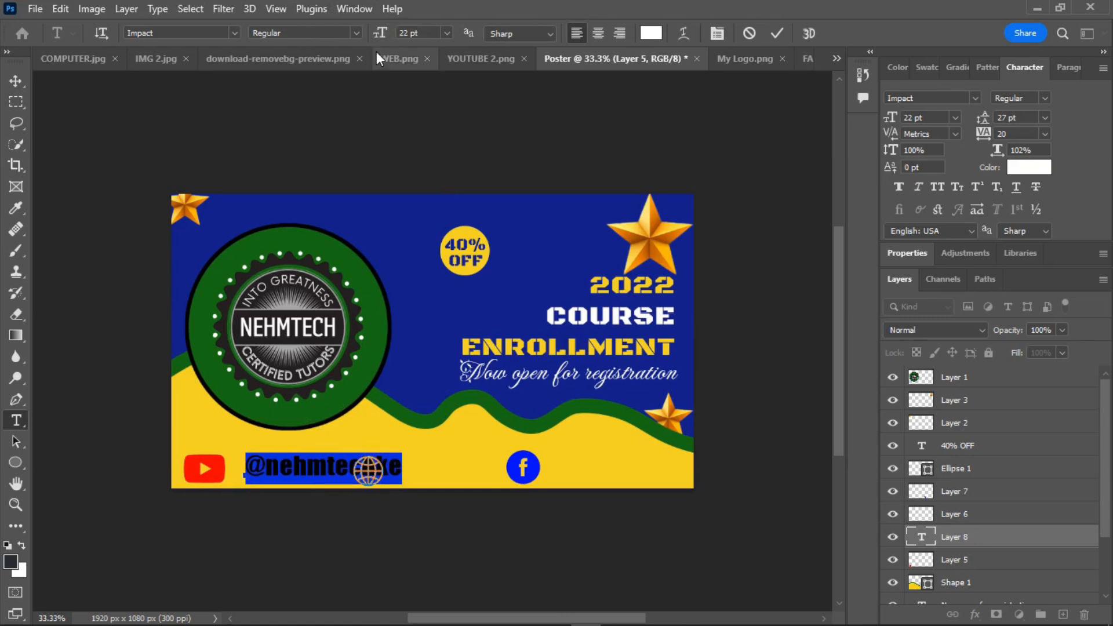
pyautogui.click(648, 33)
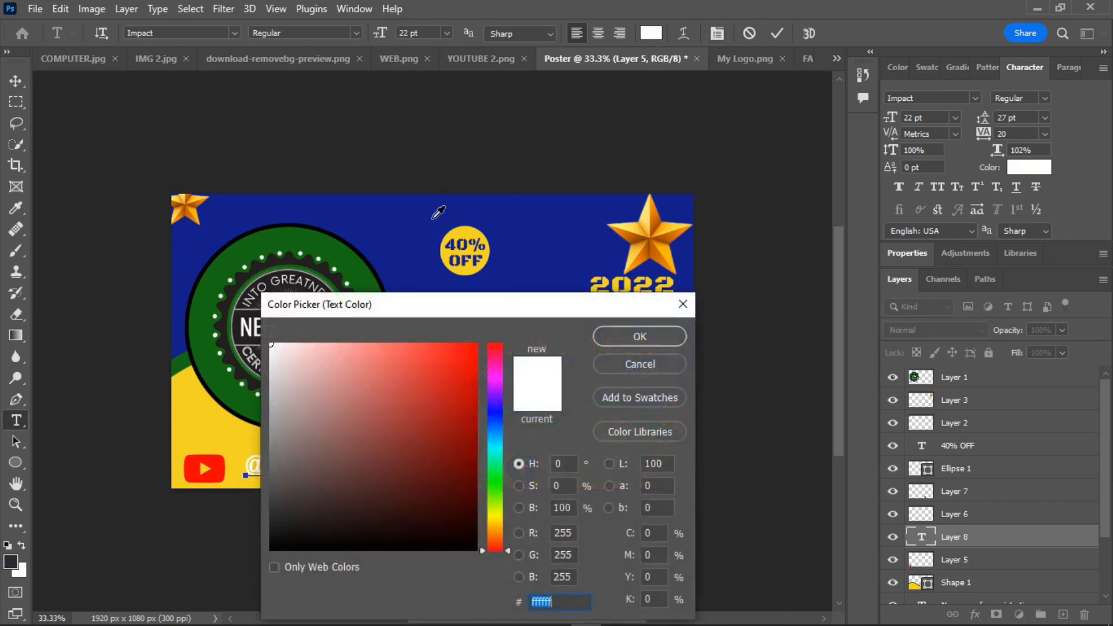
pyautogui.click(335, 243)
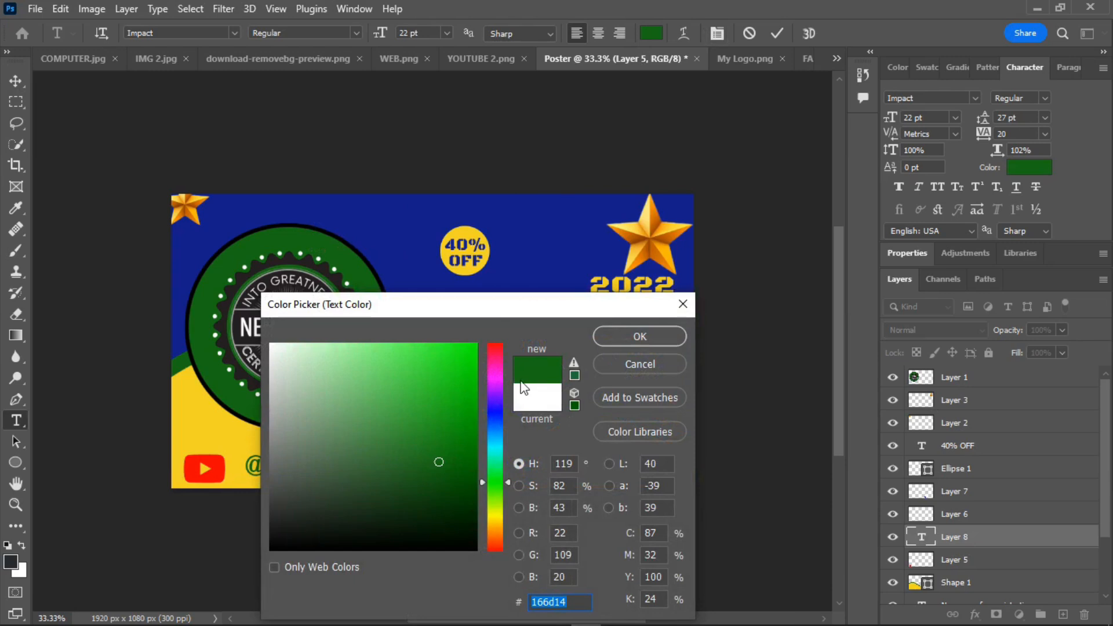
pyautogui.click(455, 470)
pyautogui.click(455, 490)
pyautogui.click(640, 336)
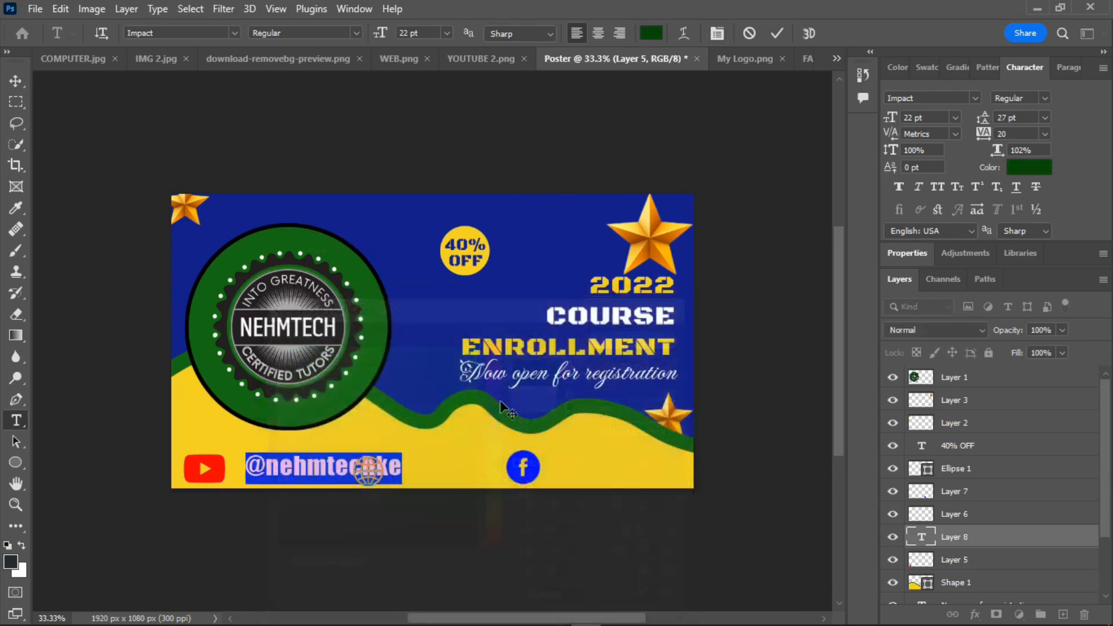
pyautogui.moveTo(293, 441); pyautogui.dragTo(277, 447)
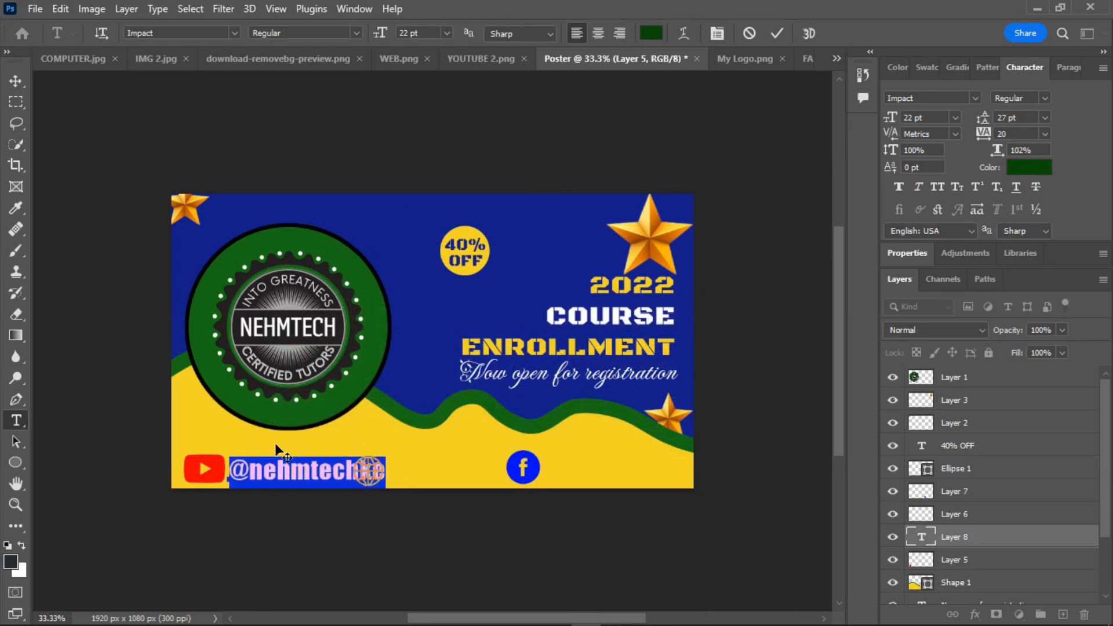
pyautogui.moveTo(995, 153); pyautogui.dragTo(973, 165)
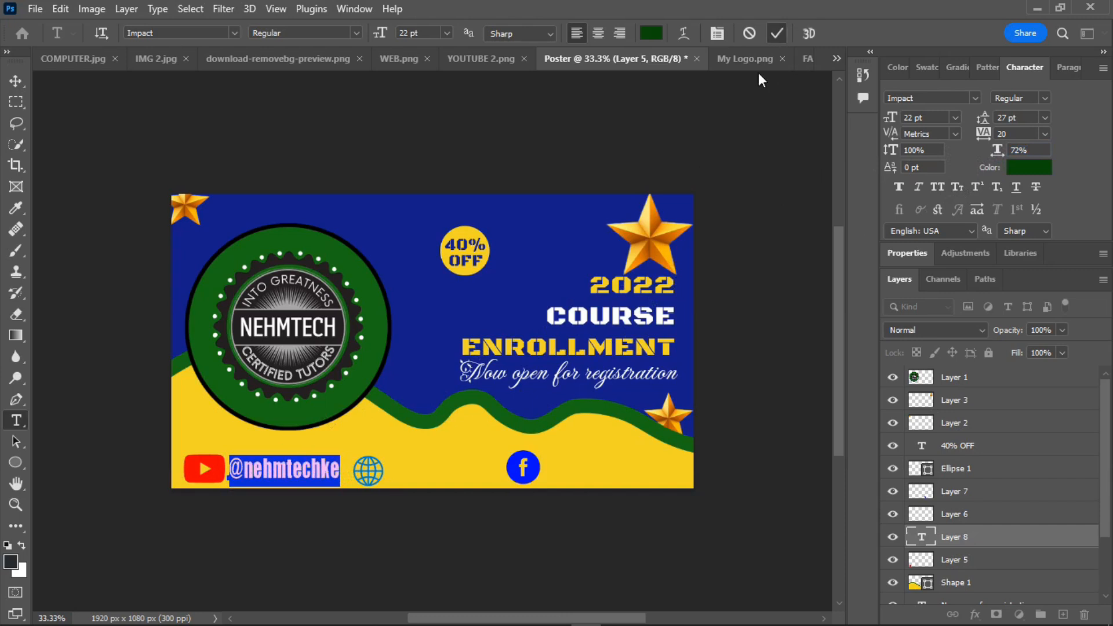
pyautogui.click(777, 33)
# Step: Add the text "nehmtech.com" in the same dark green Impact style between the globe and Facebook icons
pyautogui.click(396, 470)
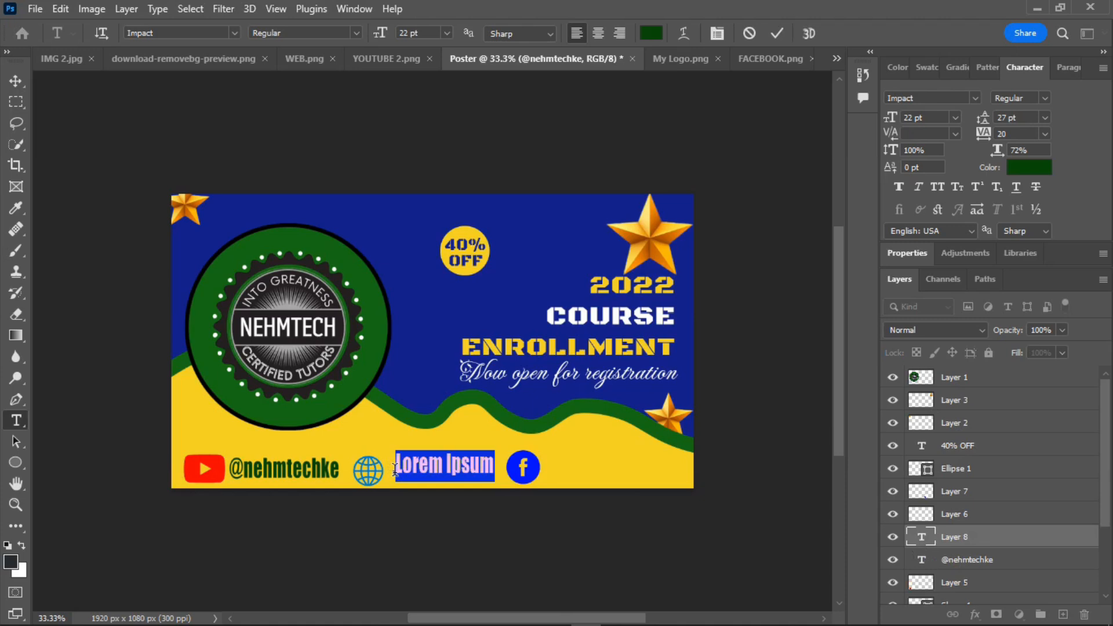
pyautogui.write('nehmte')
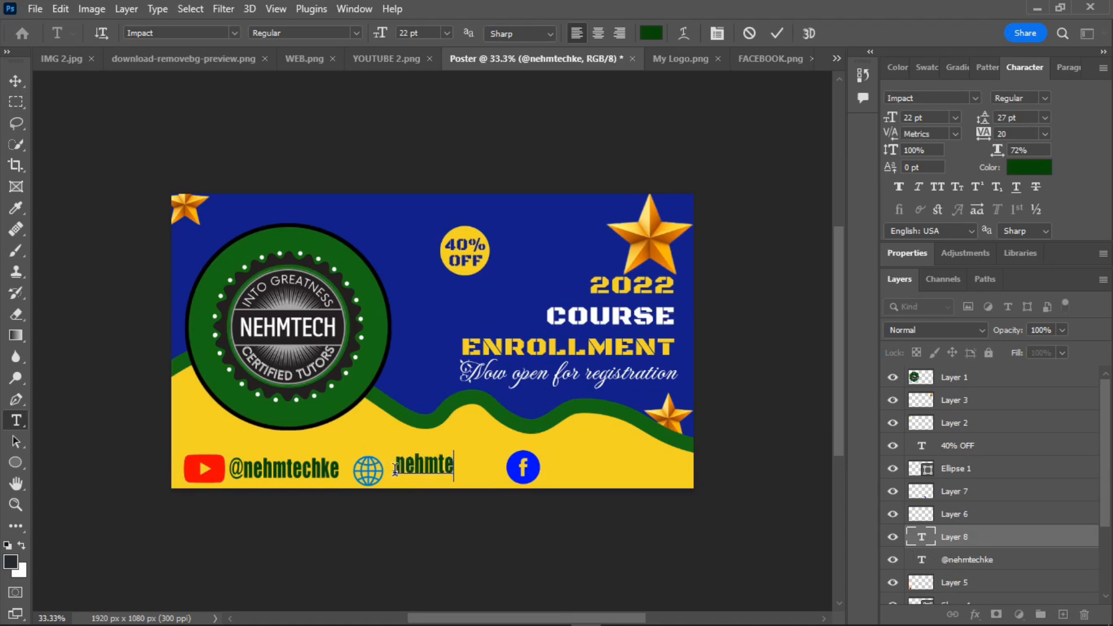
pyautogui.write('ch.com')
pyautogui.moveTo(428, 446); pyautogui.dragTo(425, 431)
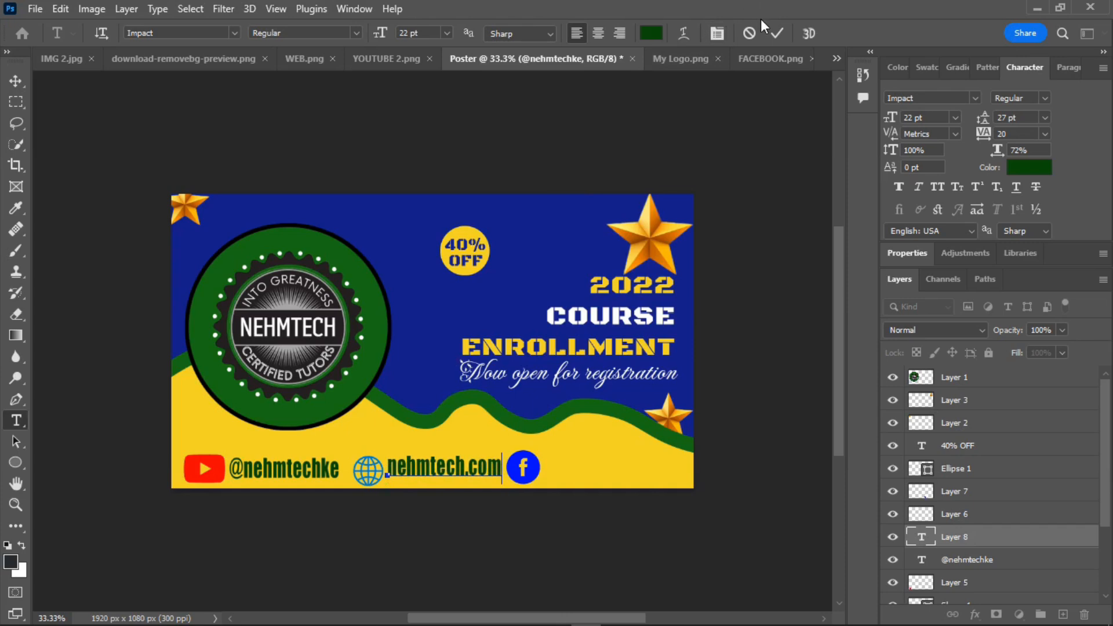
pyautogui.click(776, 33)
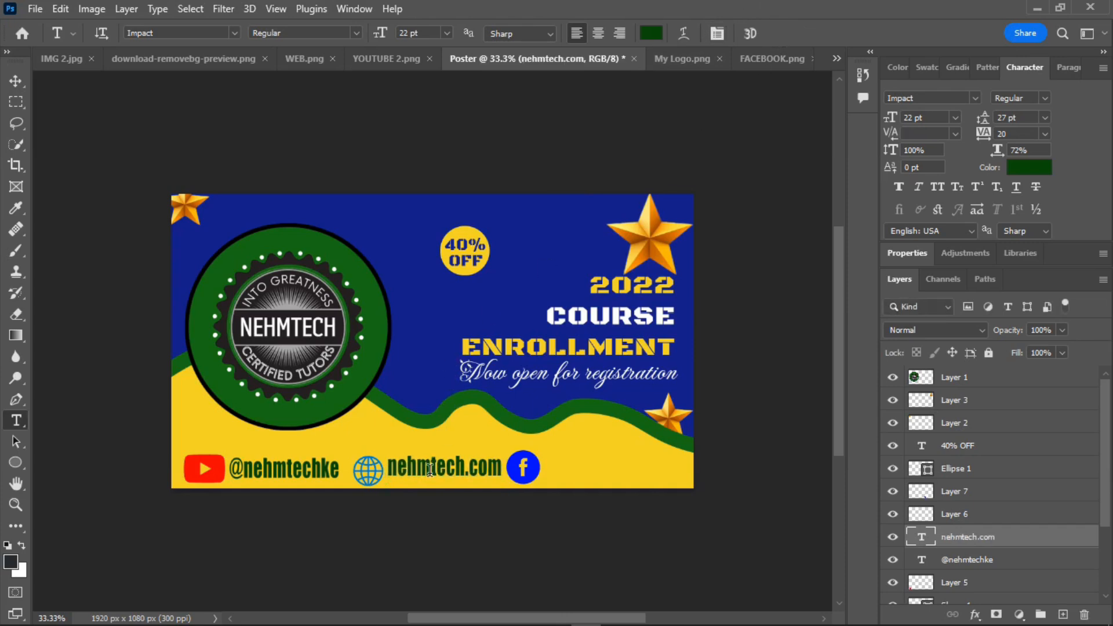
pyautogui.click(20, 74)
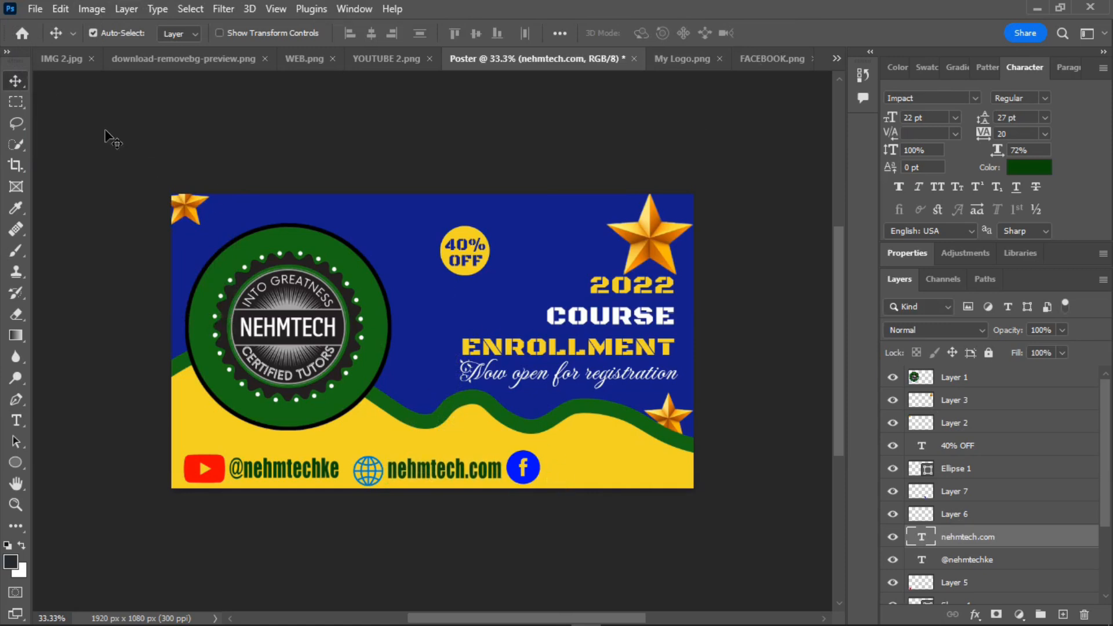
pyautogui.click(16, 422)
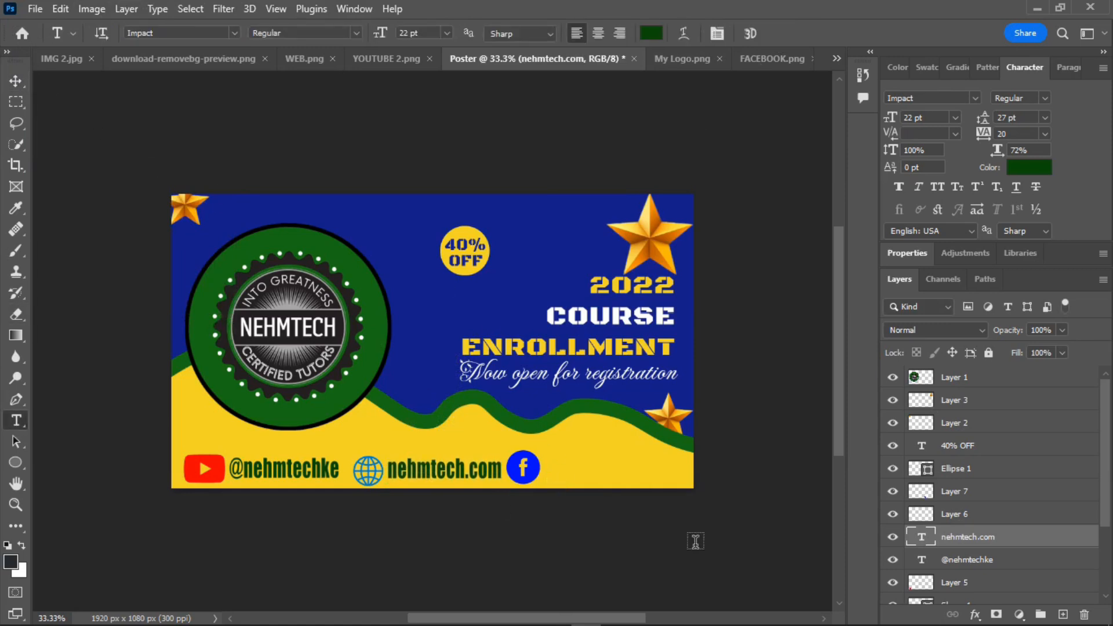
pyautogui.click(560, 470)
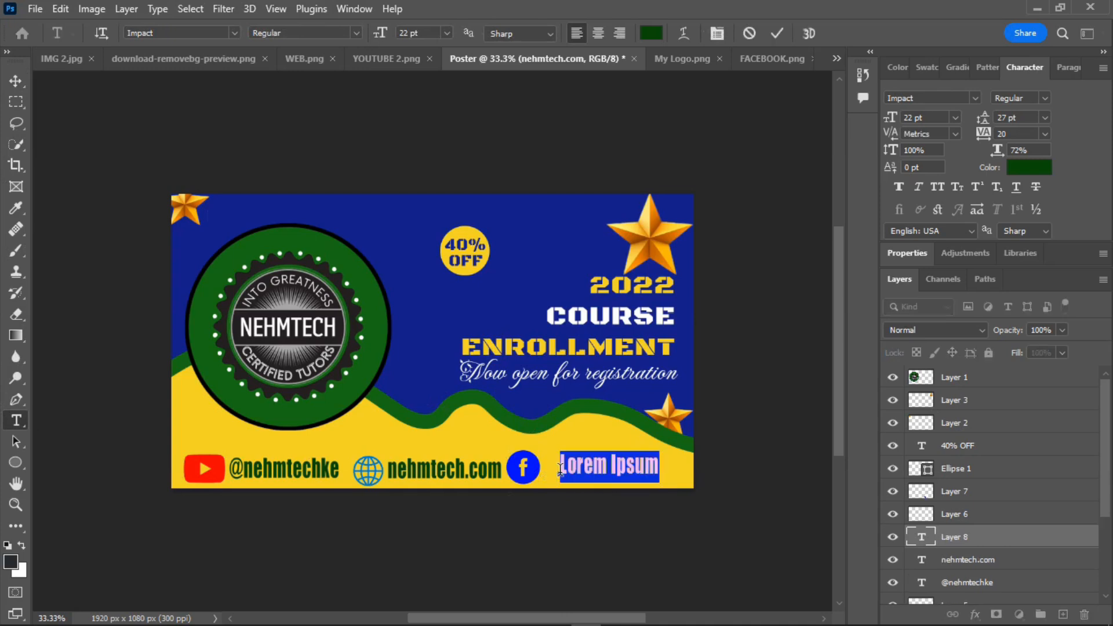
pyautogui.write('@nehmtech')
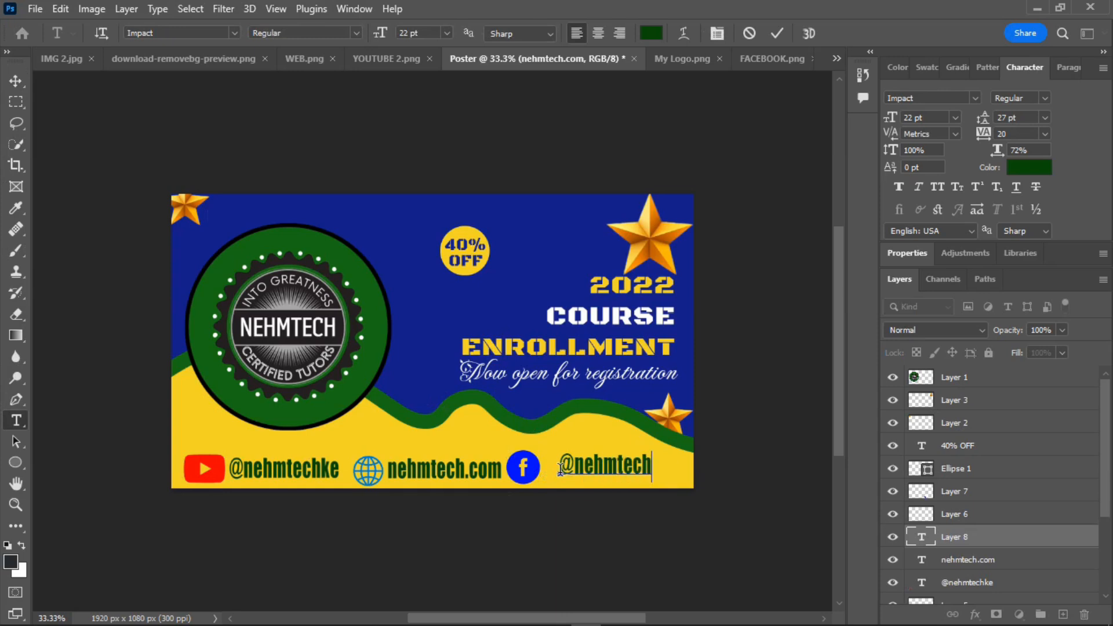
pyautogui.moveTo(586, 440)
pyautogui.mouseDown()
pyautogui.moveTo(575, 446)
pyautogui.moveTo(596, 440)
pyautogui.mouseUp()
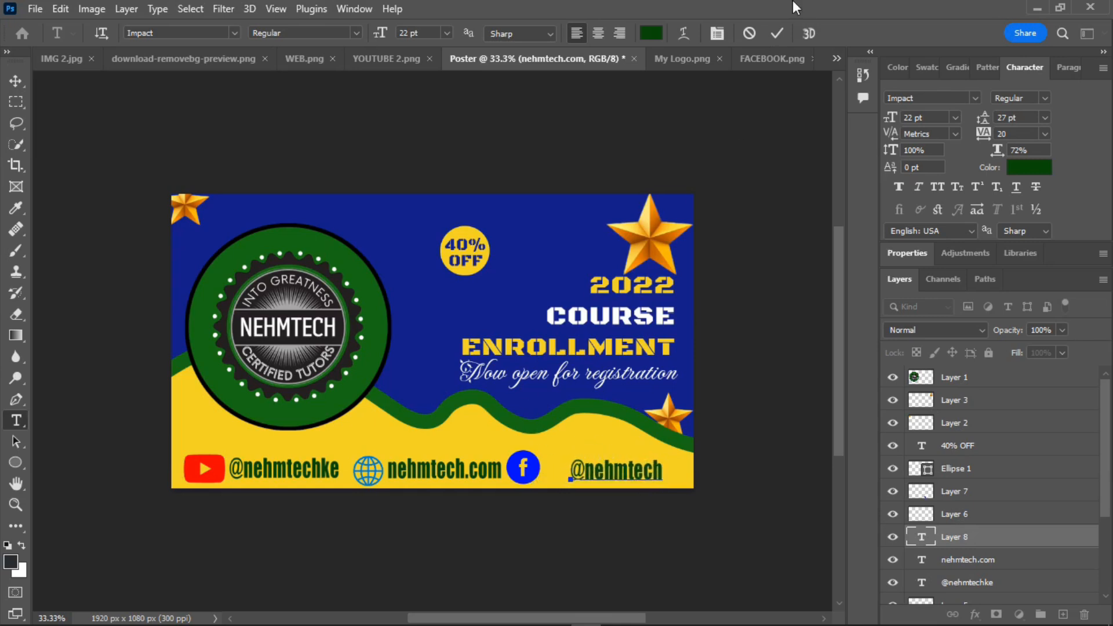
pyautogui.click(19, 88)
pyautogui.moveTo(530, 475); pyautogui.dragTo(557, 476)
pyautogui.moveTo(447, 471); pyautogui.dragTo(454, 474)
pyautogui.moveTo(378, 470)
pyautogui.mouseDown()
pyautogui.moveTo(387, 474)
pyautogui.moveTo(380, 468)
pyautogui.mouseUp()
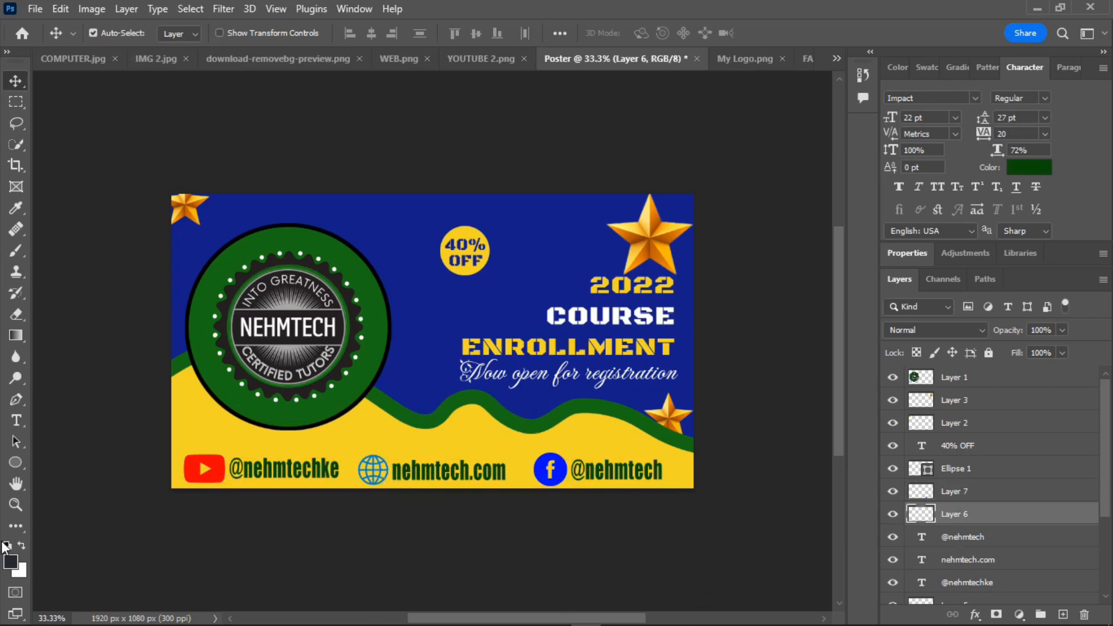
# Step: Draw a white rectangle of about 402 x 121 px with 30 px rounded corners on the wave, below "Now open for registration"
pyautogui.rightClick(10, 467)
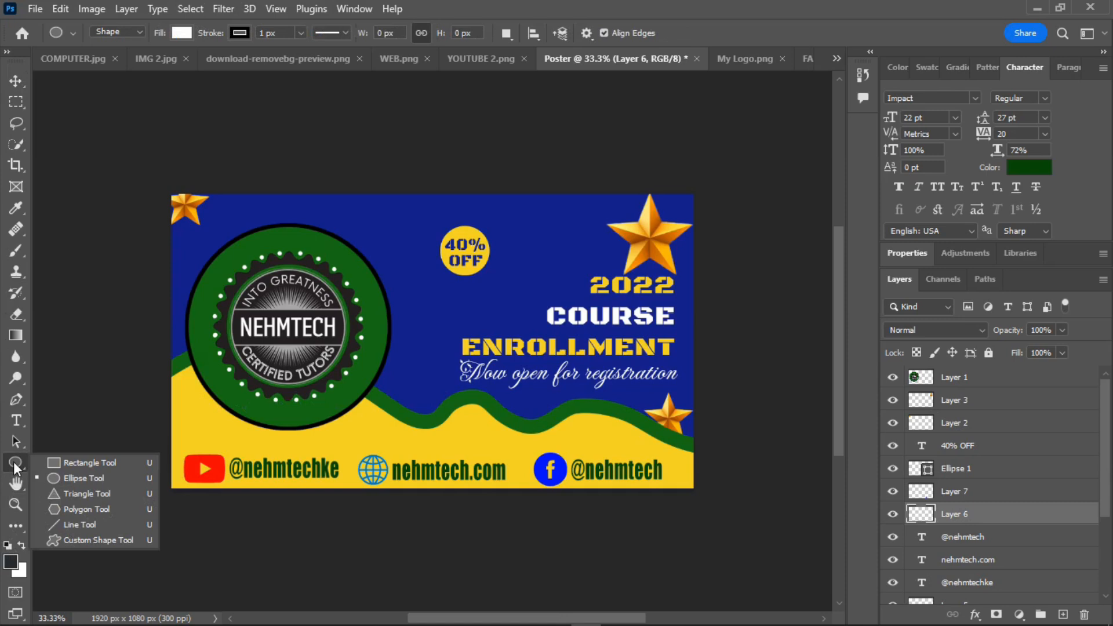
pyautogui.click(54, 463)
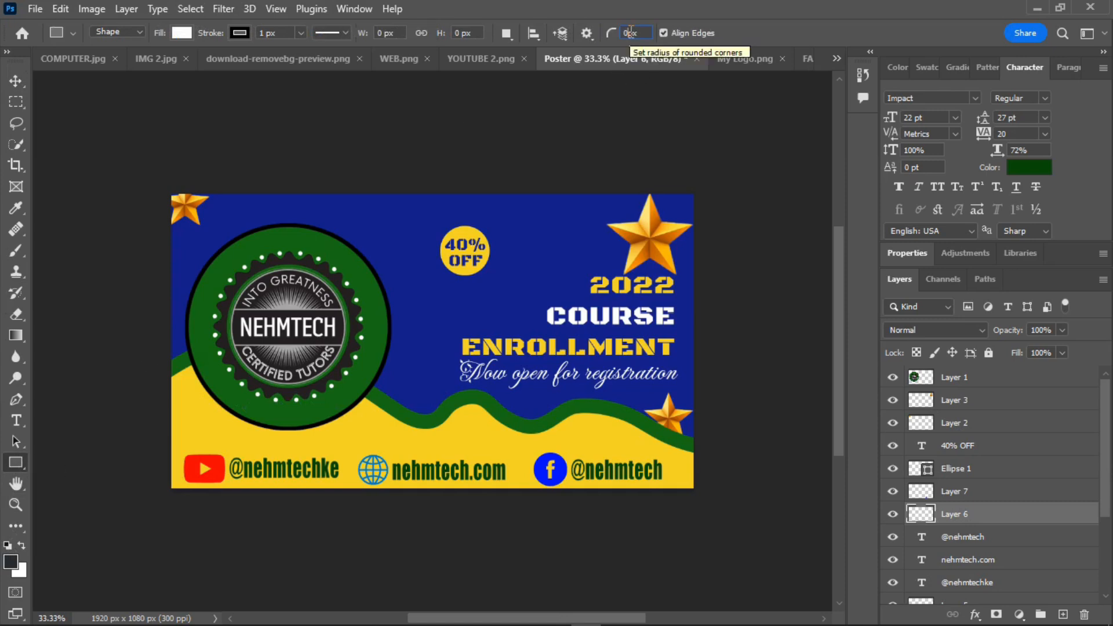
pyautogui.press('BackSpace')
pyautogui.write('30')
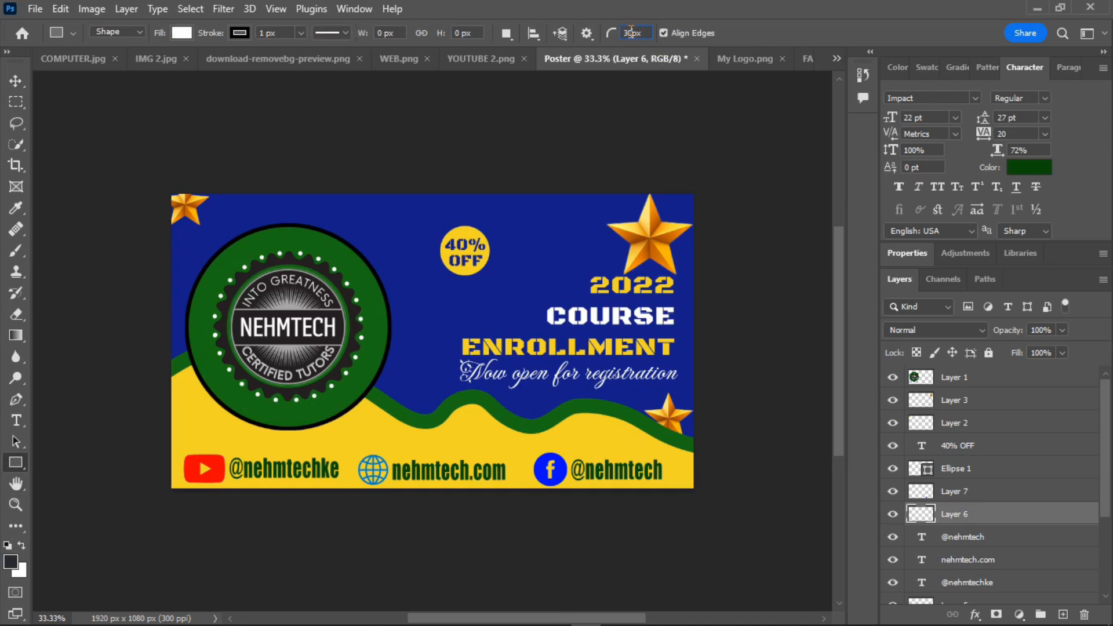
pyautogui.click(625, 117)
pyautogui.click(646, 127)
pyautogui.moveTo(477, 407); pyautogui.dragTo(585, 440)
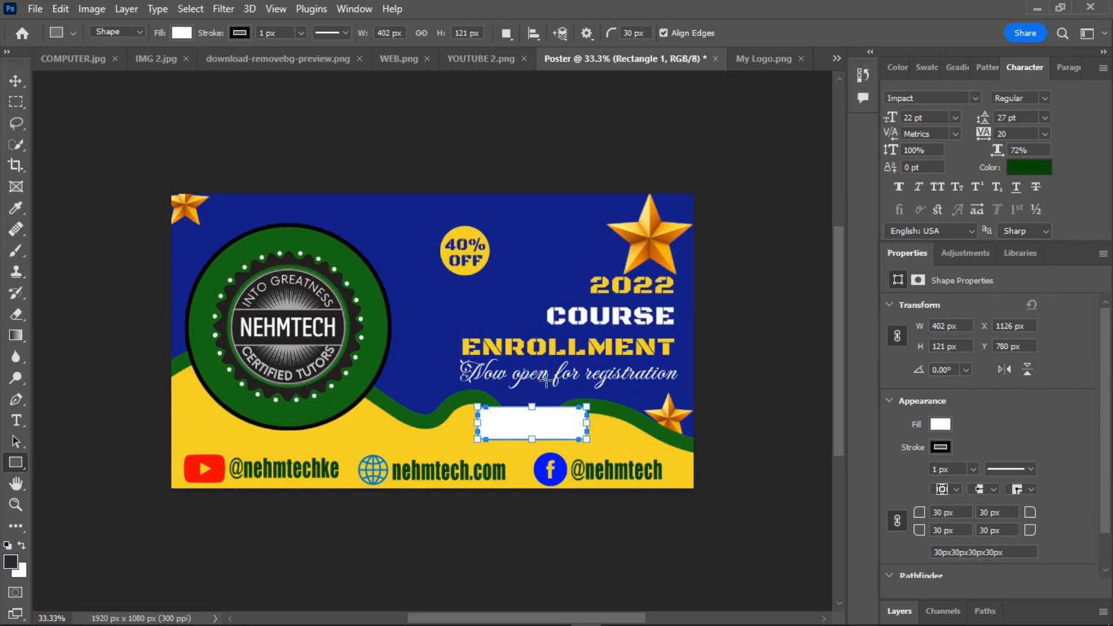
# Step: Give the rounded rectangle a dark green stroke of 15.6 px and deselect its path
pyautogui.click(299, 33)
pyautogui.click(300, 34)
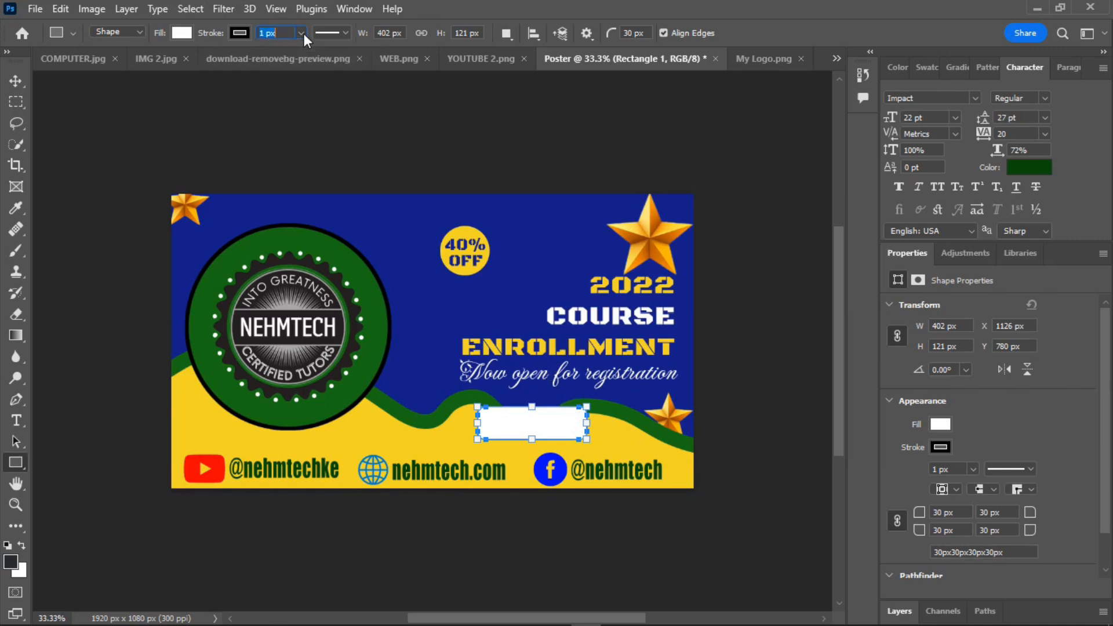
pyautogui.click(241, 33)
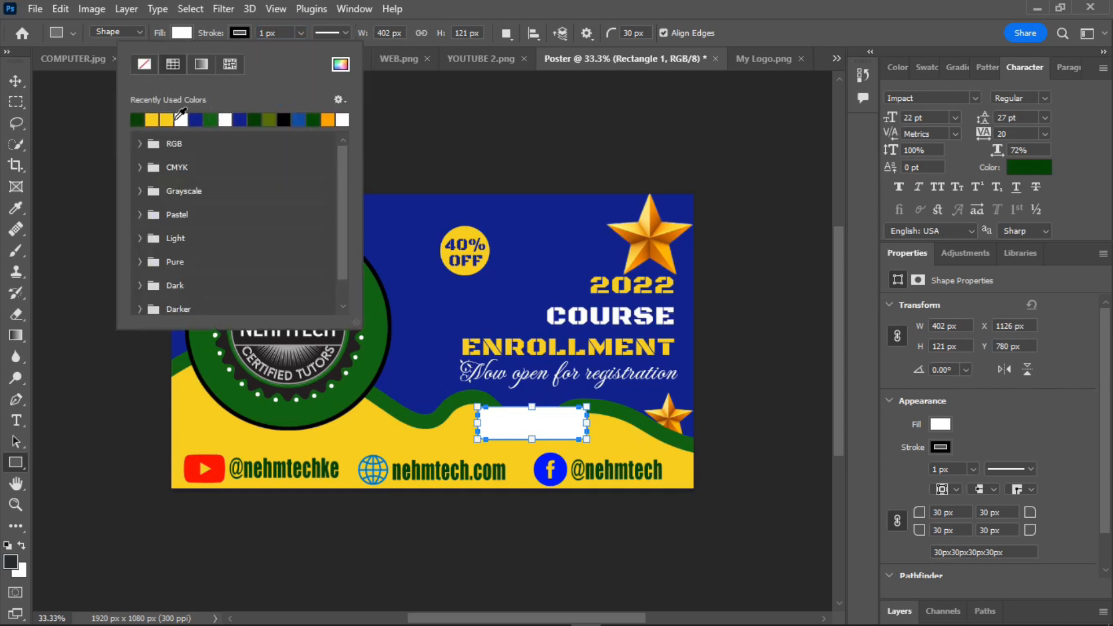
pyautogui.click(143, 118)
pyautogui.click(75, 164)
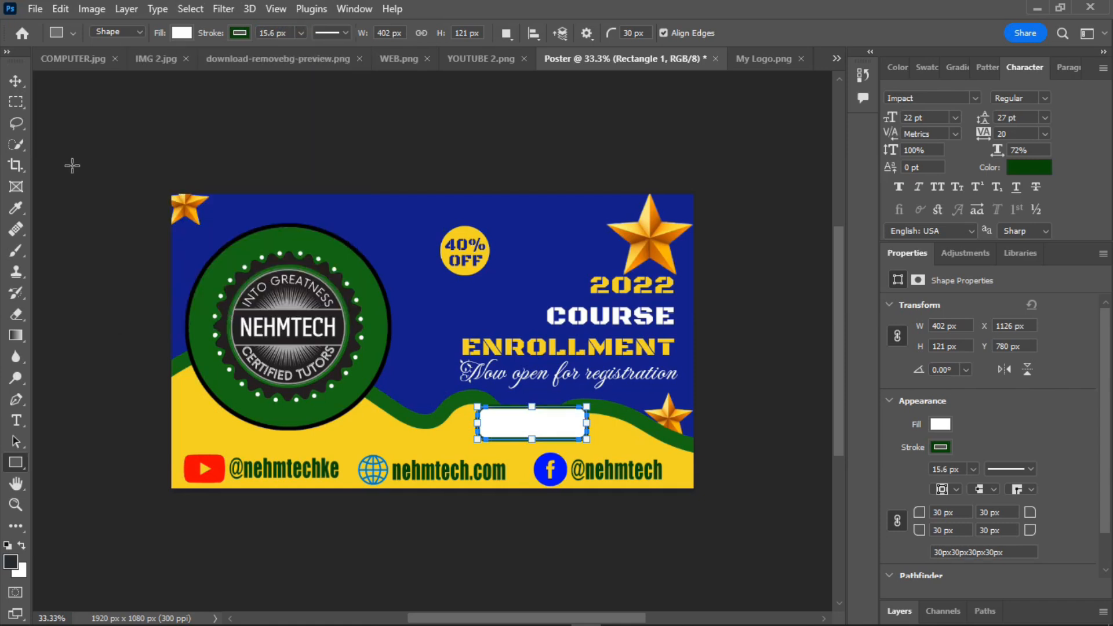
pyautogui.click(16, 81)
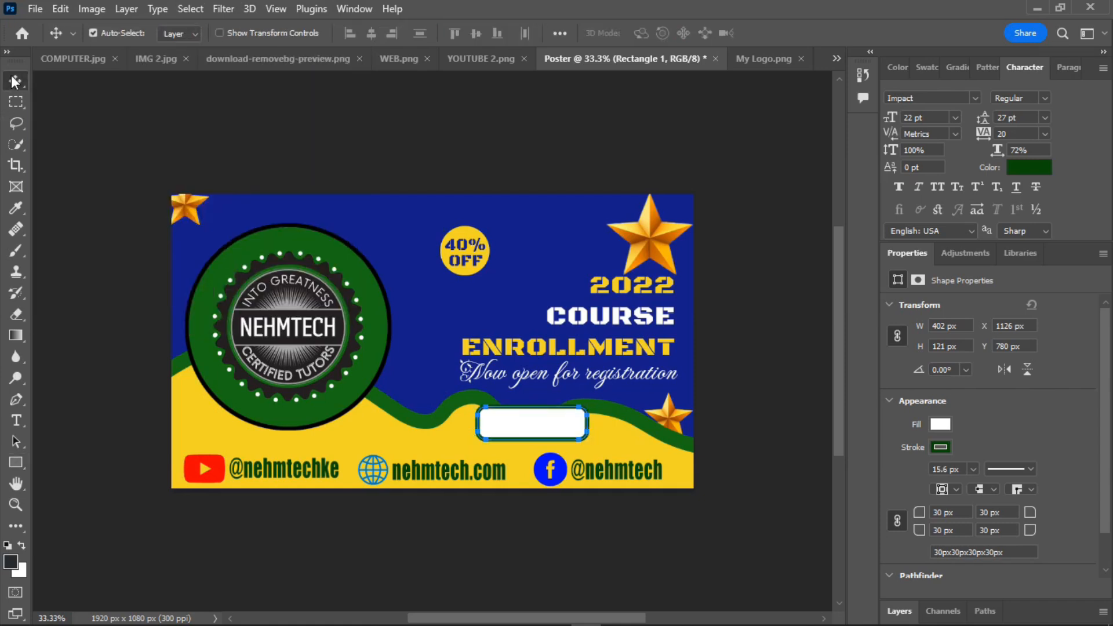
pyautogui.click(9, 464)
pyautogui.press('Return')
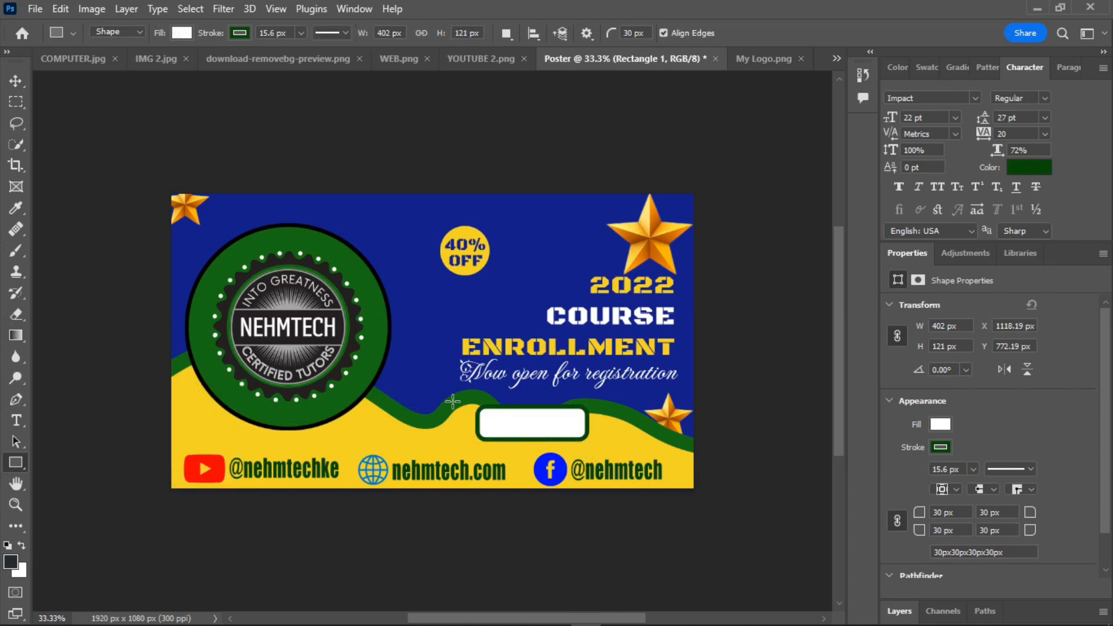
# Step: Add the text "book now" in dark green Impact, 22 pt, inside the white rounded rectangle
pyautogui.click(16, 418)
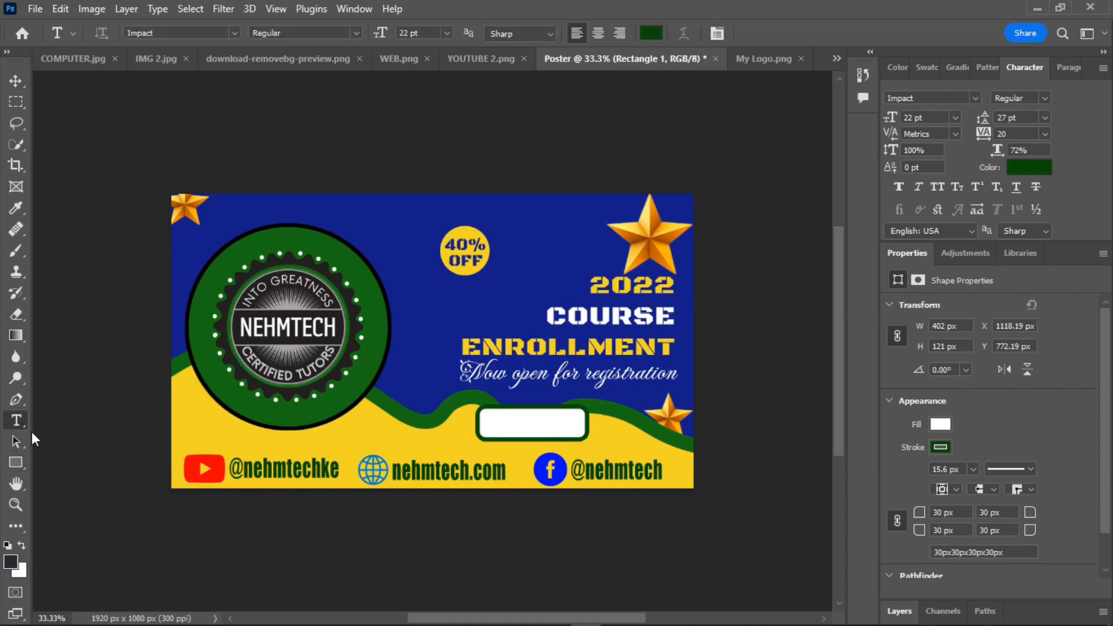
pyautogui.click(495, 425)
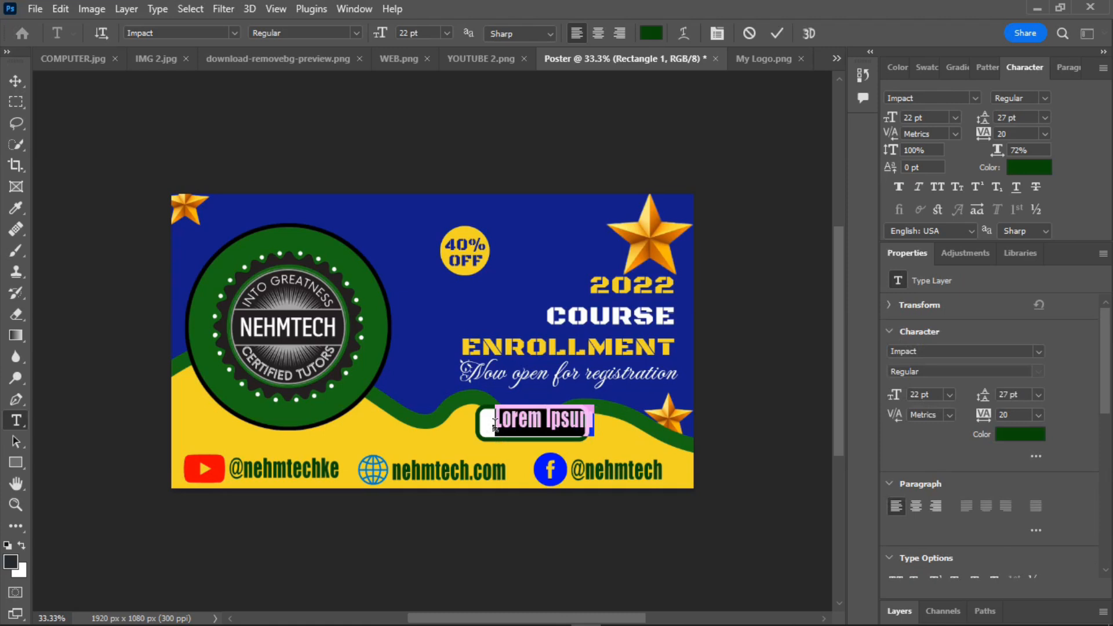
pyautogui.write('book')
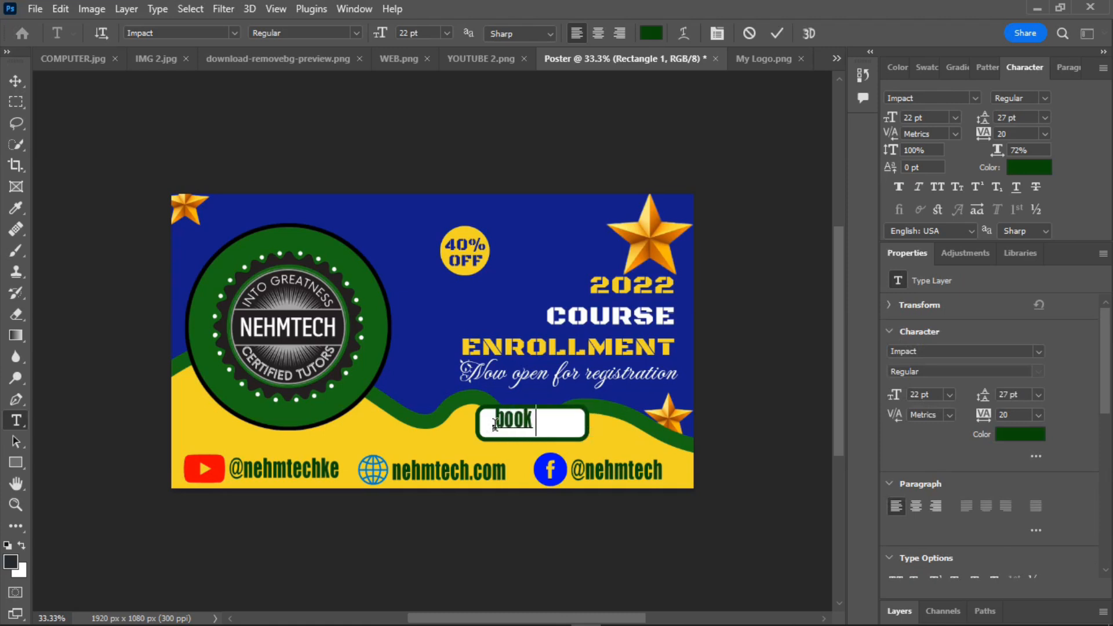
pyautogui.write(' now')
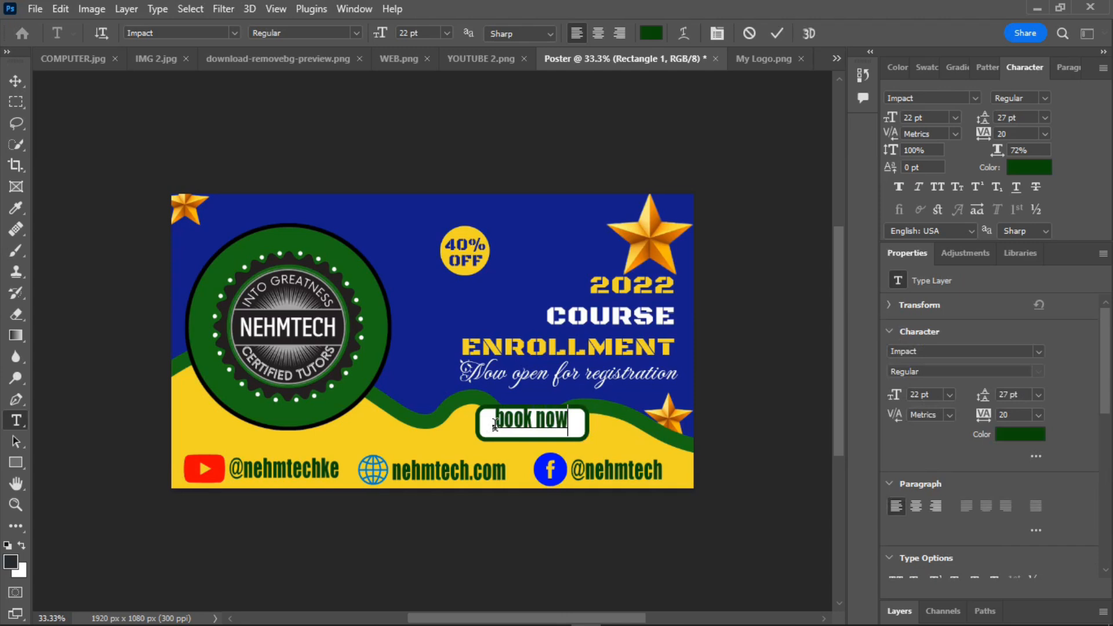
pyautogui.moveTo(531, 454)
pyautogui.mouseDown()
pyautogui.moveTo(507, 457)
pyautogui.moveTo(529, 458)
pyautogui.mouseUp()
# Step: Set the "book now" text to all caps with 83% horizontal scale and centre it in the rectangle
pyautogui.hotkey('ctrl', 'a')
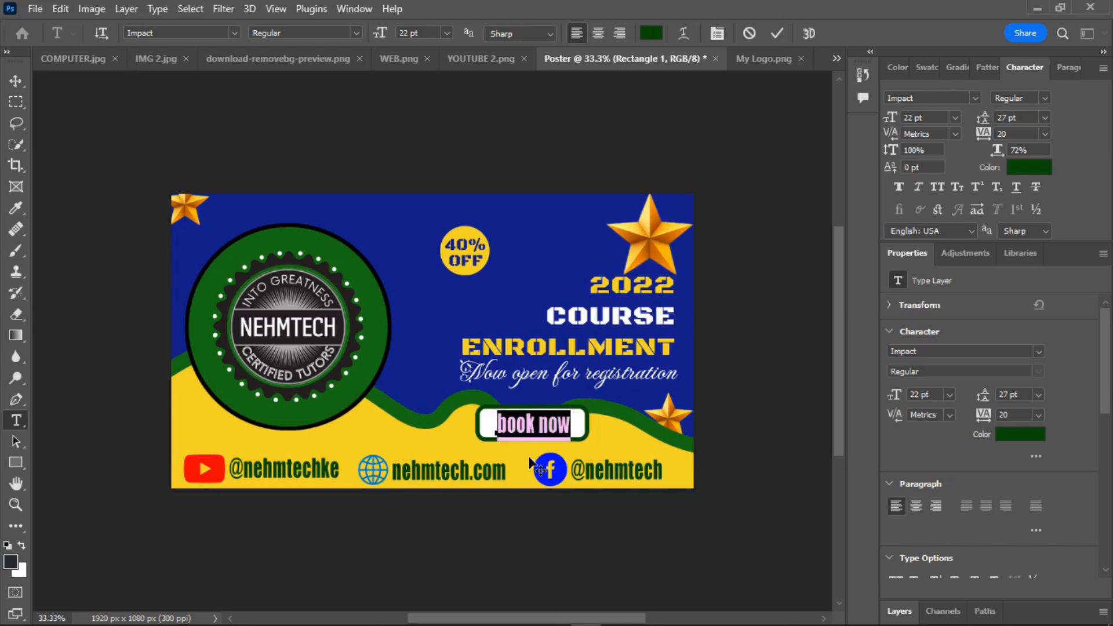
pyautogui.click(918, 186)
pyautogui.click(936, 186)
pyautogui.moveTo(634, 437); pyautogui.dragTo(629, 440)
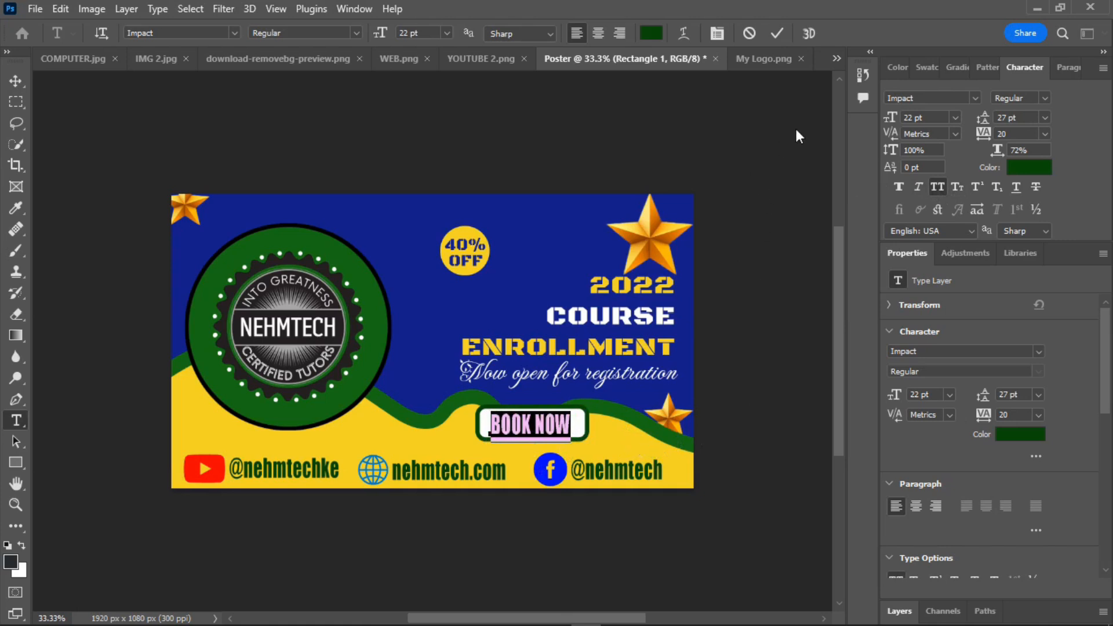
pyautogui.moveTo(997, 160); pyautogui.dragTo(1003, 160)
pyautogui.moveTo(643, 429); pyautogui.dragTo(641, 430)
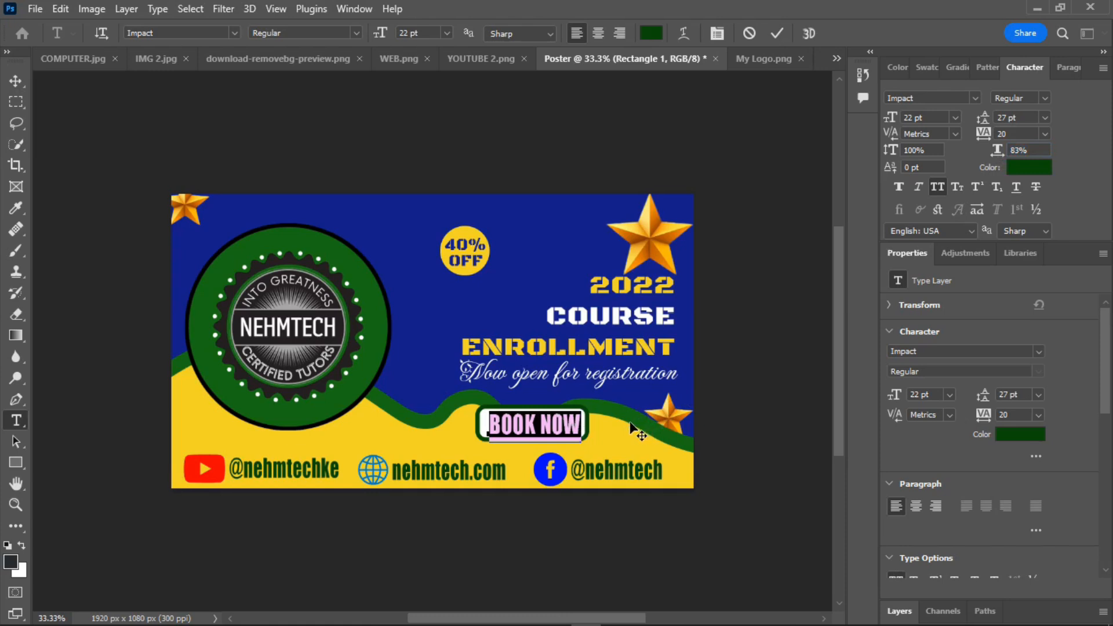
pyautogui.click(778, 33)
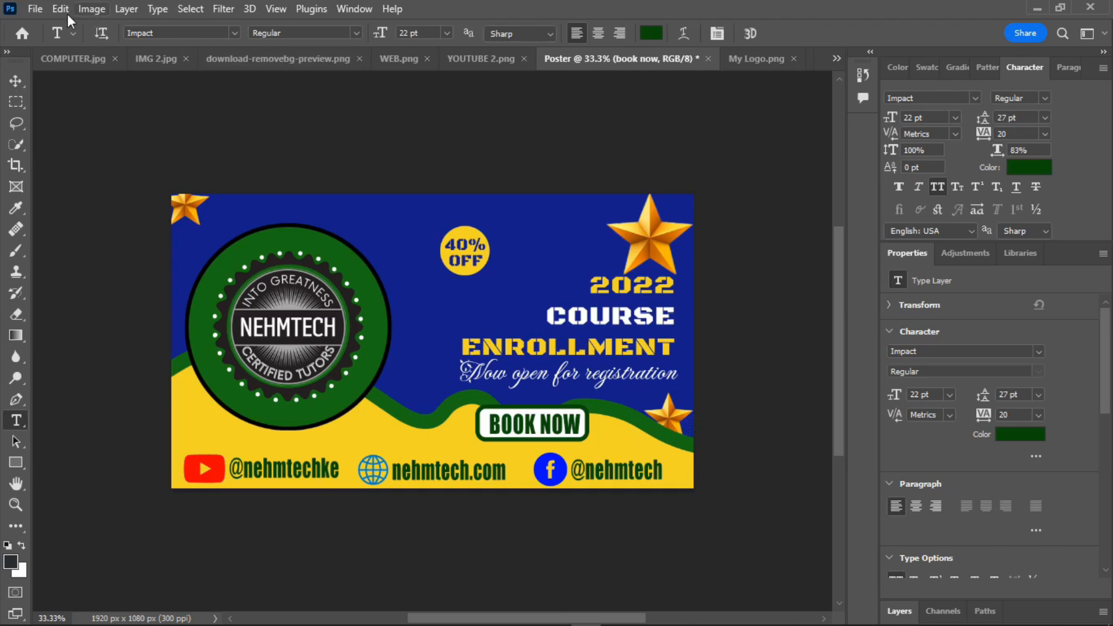
# Step: Export the poster as a 1920 x 1080 px PNG named Poster into the Output folder of PSD files
pyautogui.click(35, 8)
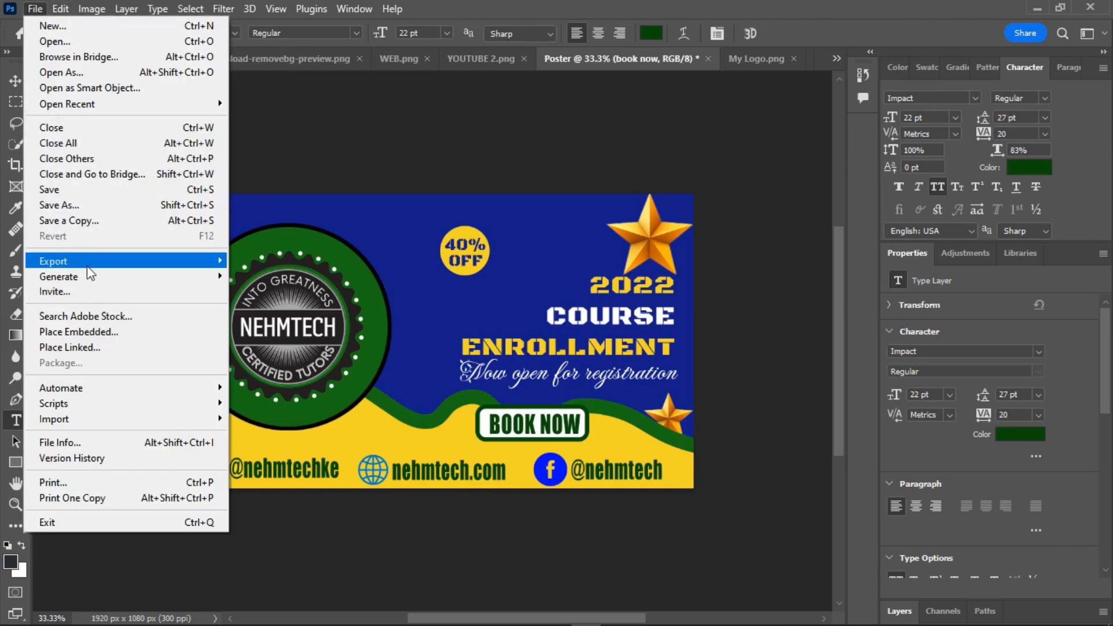
pyautogui.moveTo(182, 268)
pyautogui.click(259, 277)
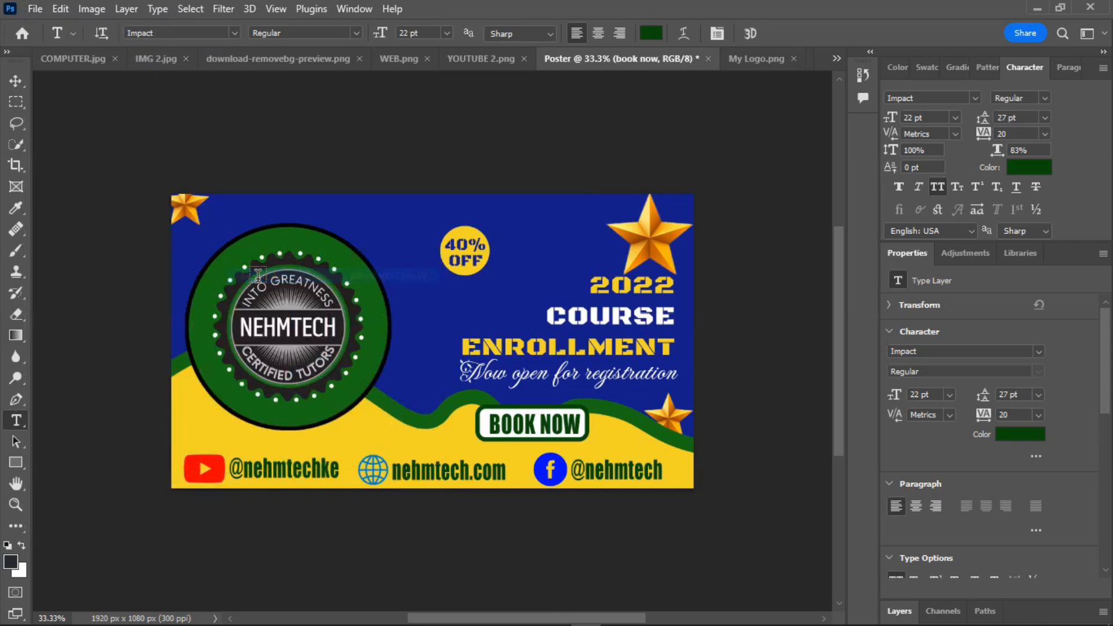
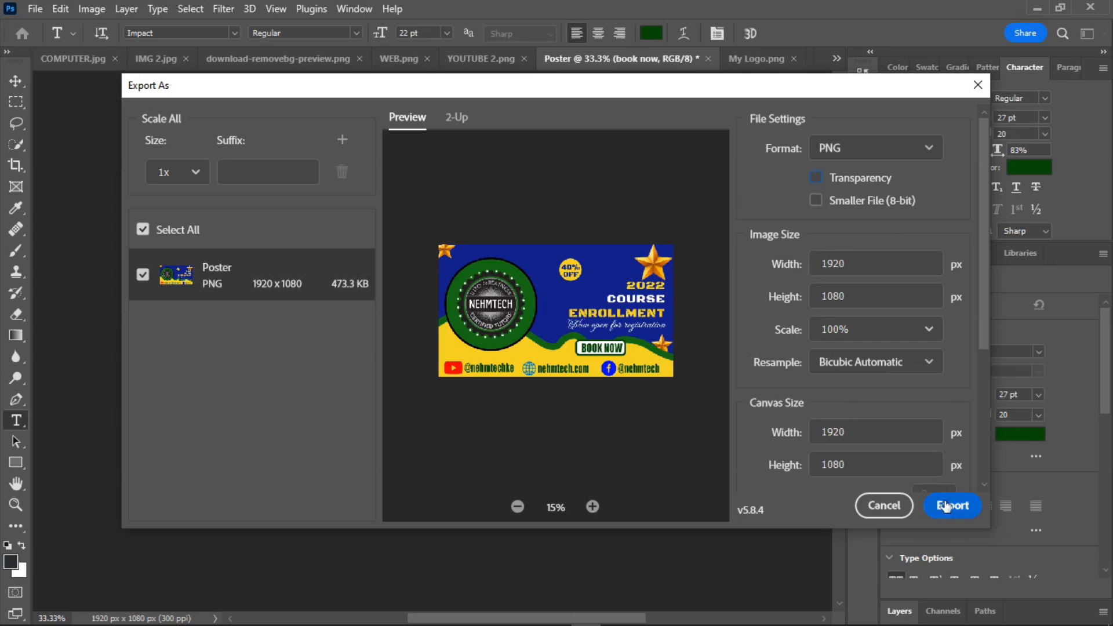
pyautogui.click(951, 506)
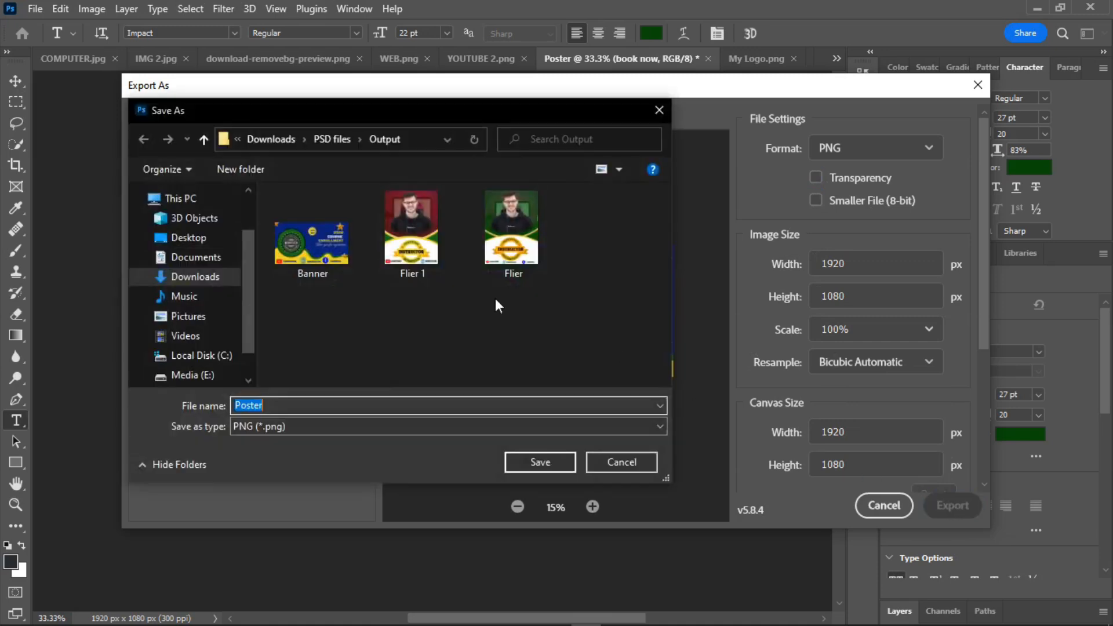
pyautogui.click(546, 462)
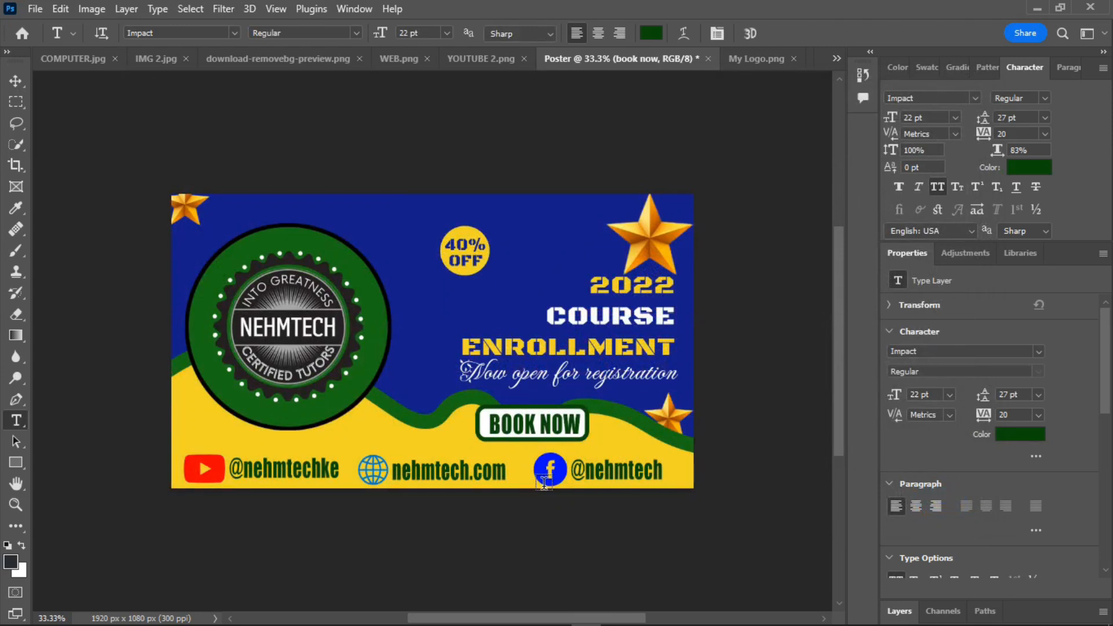
# Step: Switch to File Explorer, view the exported Poster image from Downloads > PSD files > Output, and return to Photoshop
pyautogui.press('super+e')
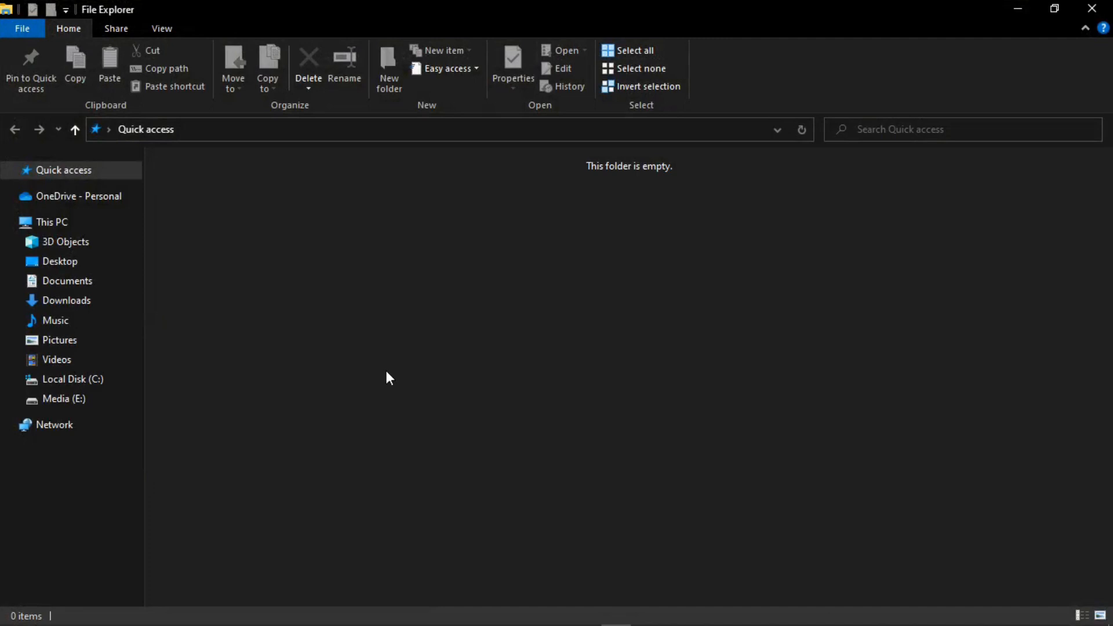
pyautogui.click(104, 308)
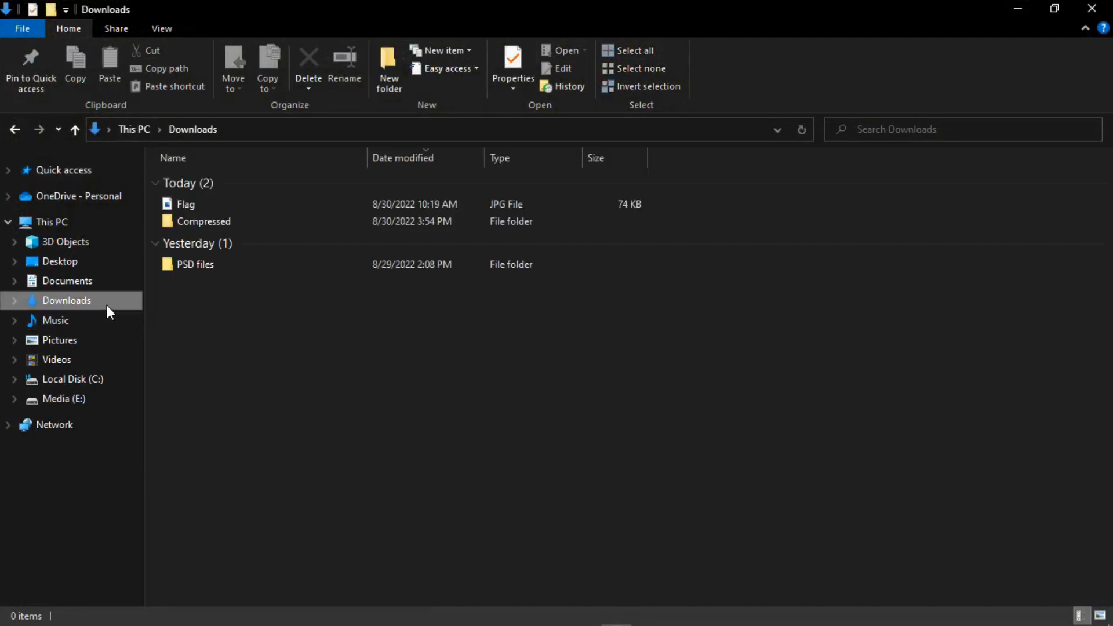
pyautogui.doubleClick(213, 263)
pyautogui.click(218, 201)
pyautogui.doubleClick(219, 201)
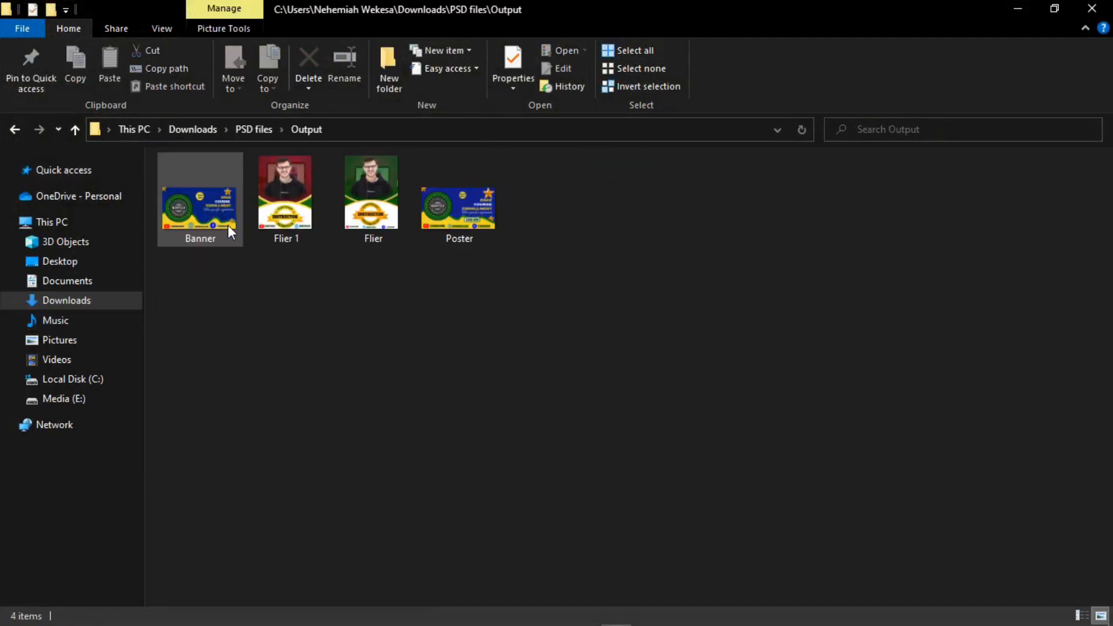
pyautogui.click(474, 215)
pyautogui.doubleClick(473, 213)
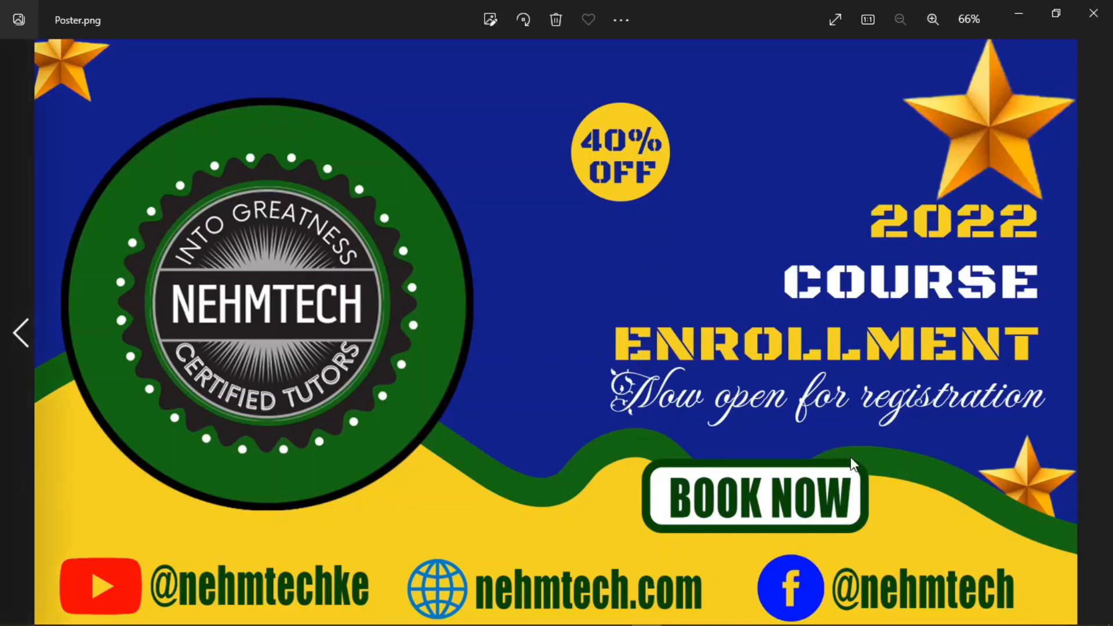
pyautogui.click(1092, 14)
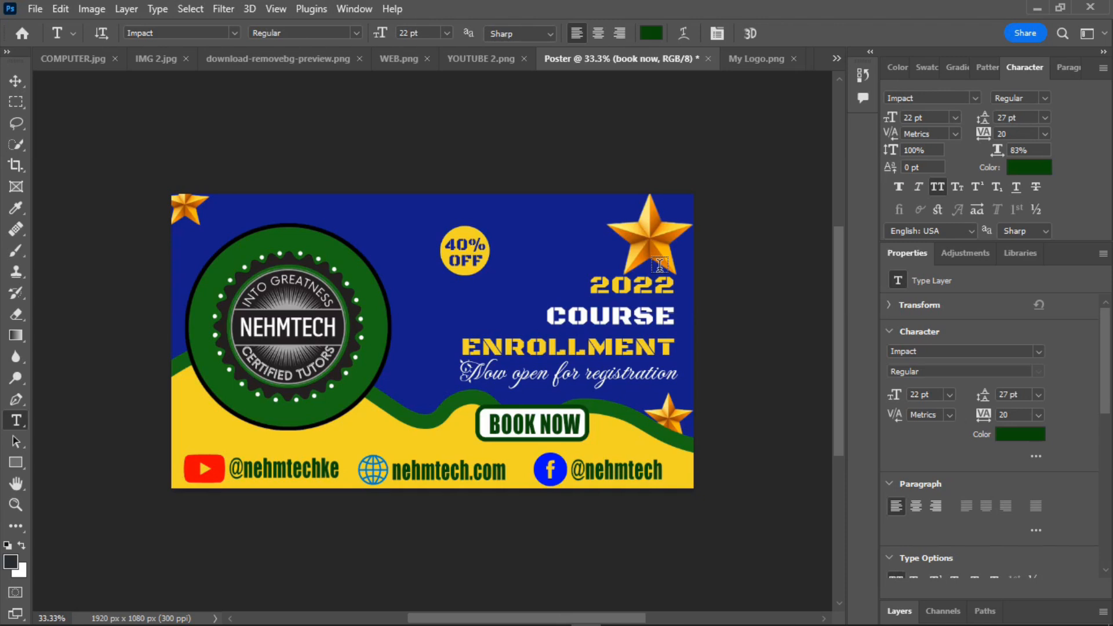